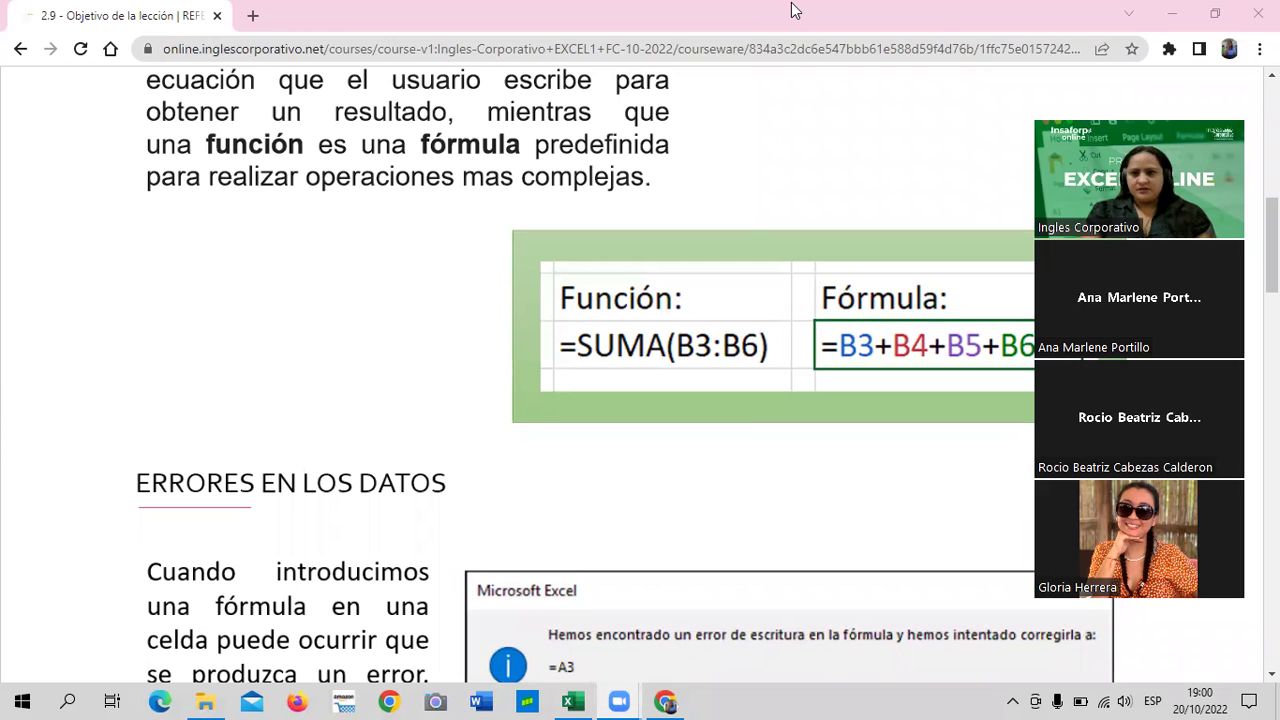
Bring Chrome forward, move the Zoom video strip aside, and scroll to the top of lesson 2.9.
{"action": "left_click", "coordinate": [793, 10]}
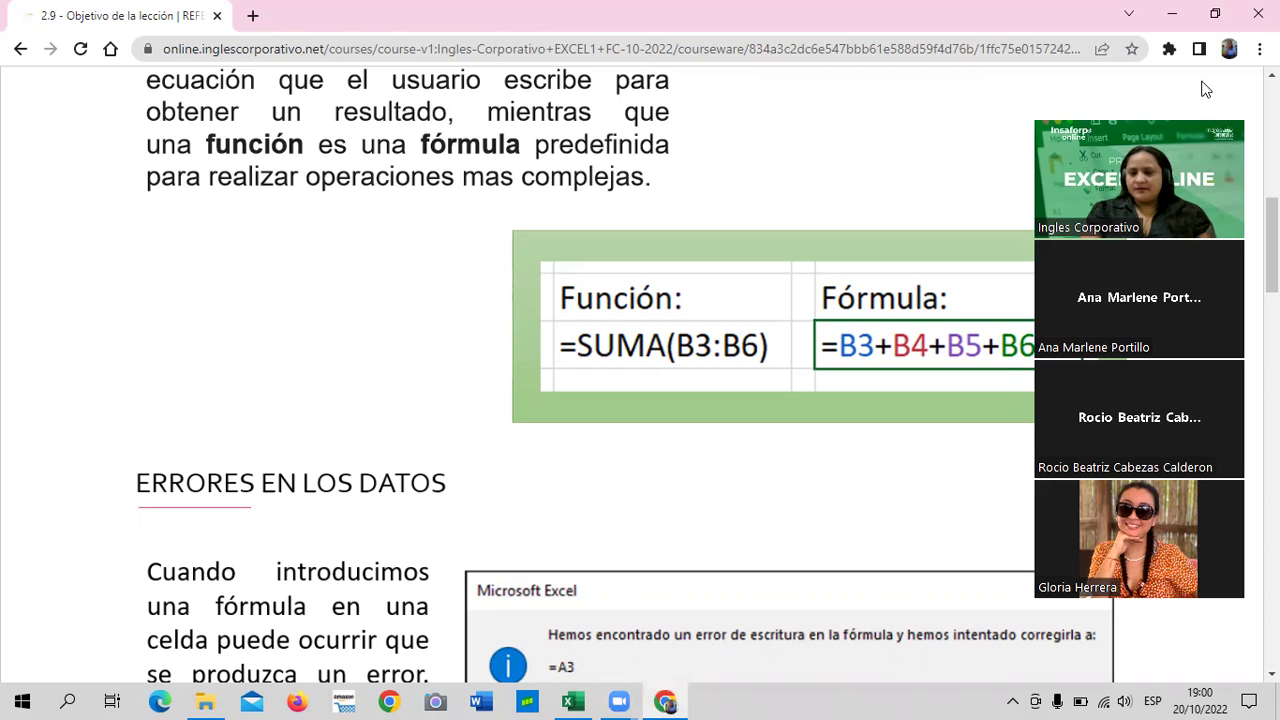
{"action": "left_click_drag", "start_coordinate": [1205, 89], "coordinate": [1219, 45]}
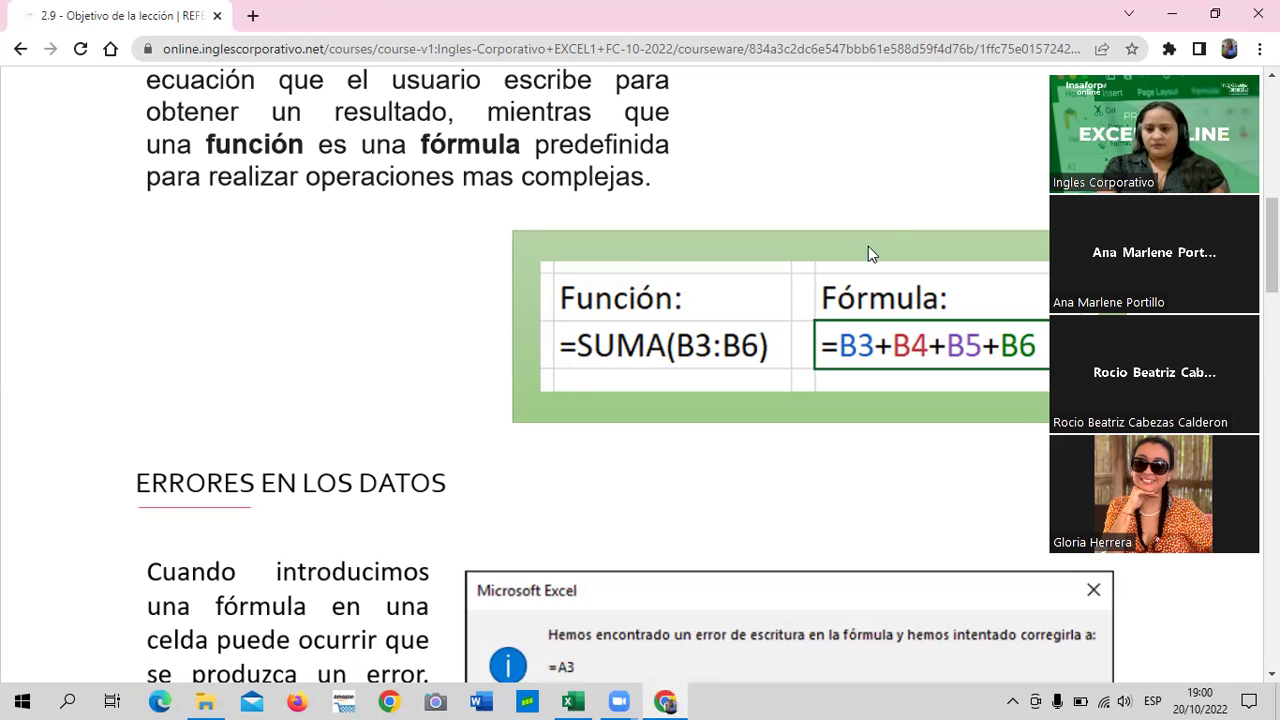
{"action": "scroll", "coordinate": [869, 248], "scroll_direction": "up", "scroll_amount": 2}
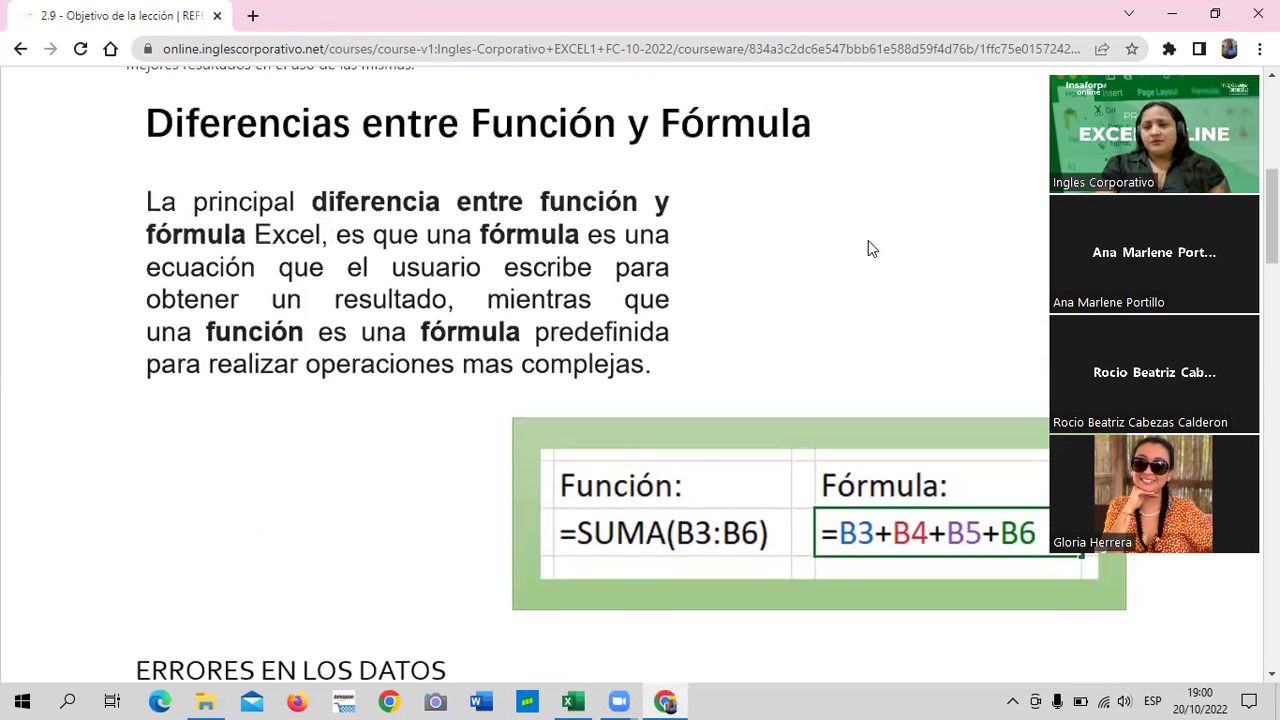
{"action": "scroll", "coordinate": [868, 248], "scroll_direction": "up", "scroll_amount": 5}
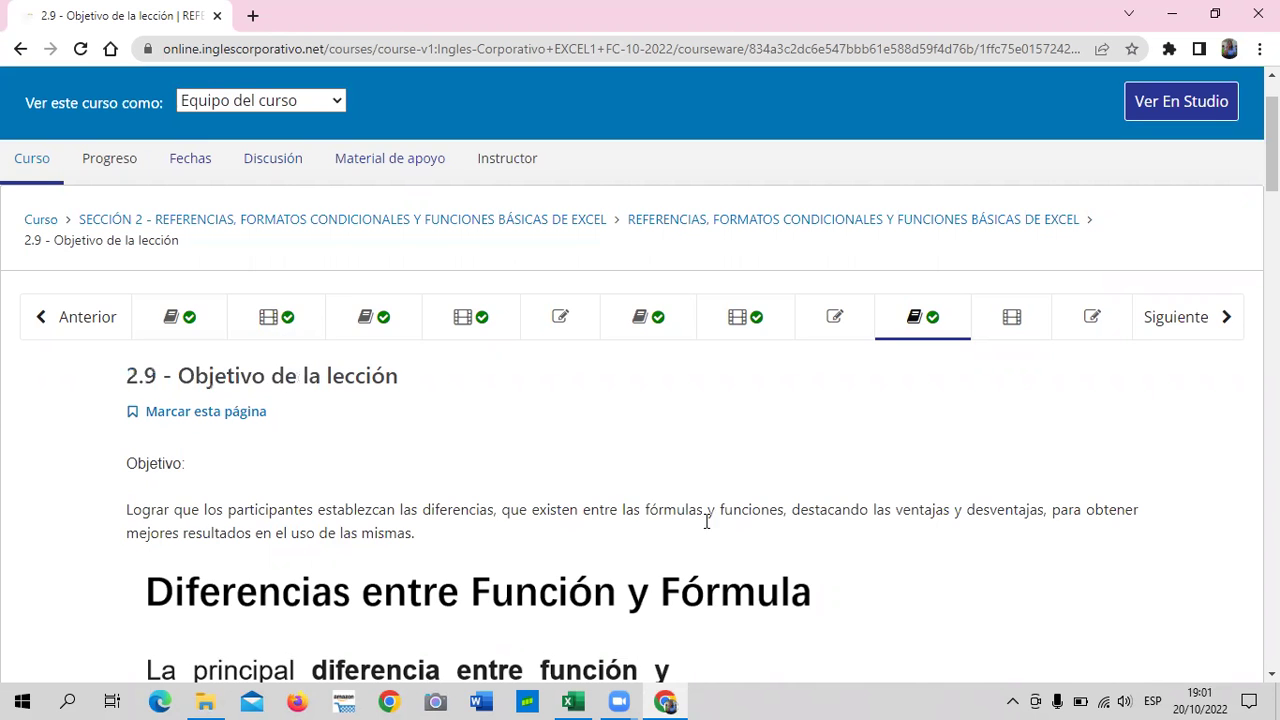
{"action": "scroll", "coordinate": [733, 527], "scroll_direction": "down", "scroll_amount": 2}
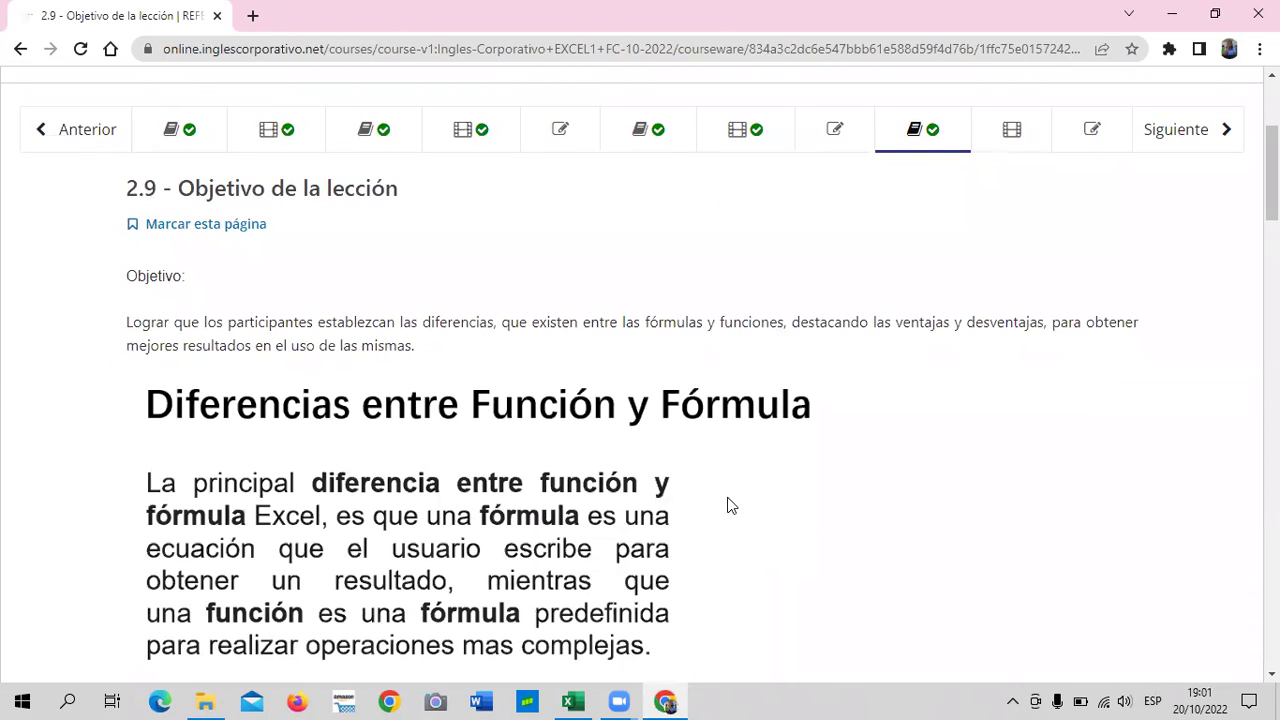
{"action": "scroll", "coordinate": [731, 515], "scroll_direction": "up", "scroll_amount": 2}
{"action": "scroll", "coordinate": [733, 491], "scroll_direction": "up", "scroll_amount": 1}
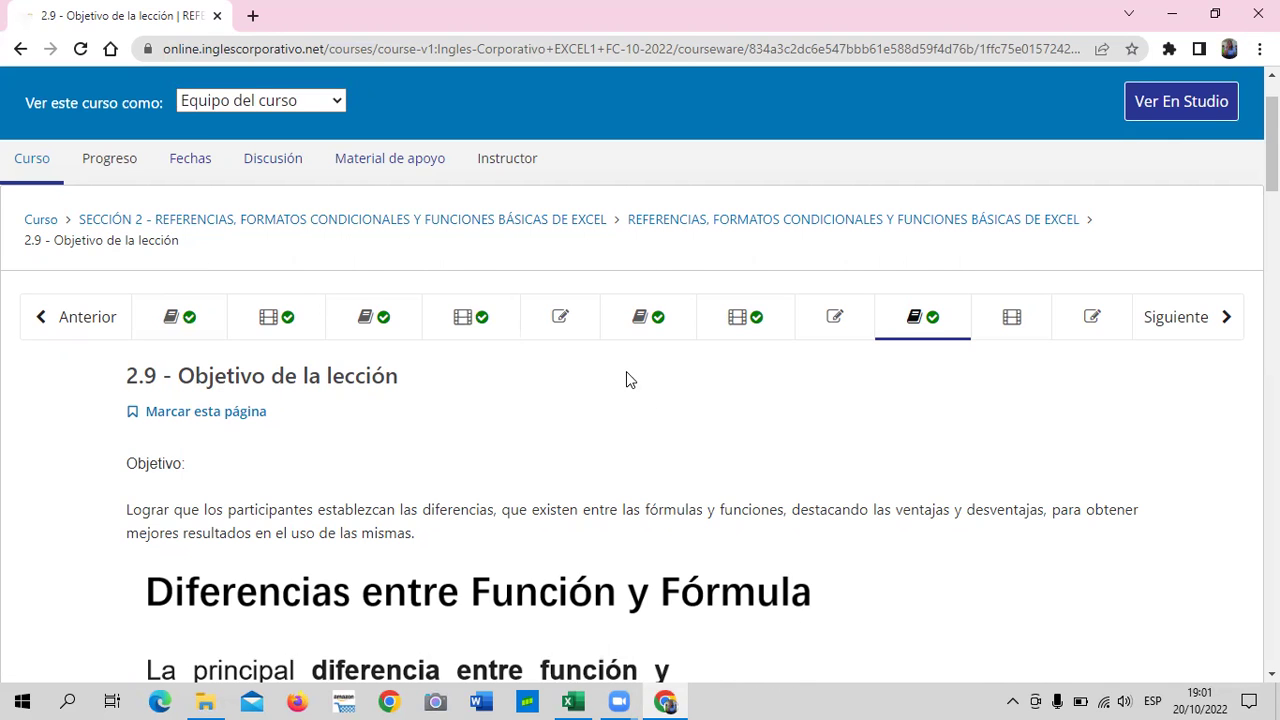
{"action": "scroll", "coordinate": [626, 372], "scroll_direction": "down", "scroll_amount": 1}
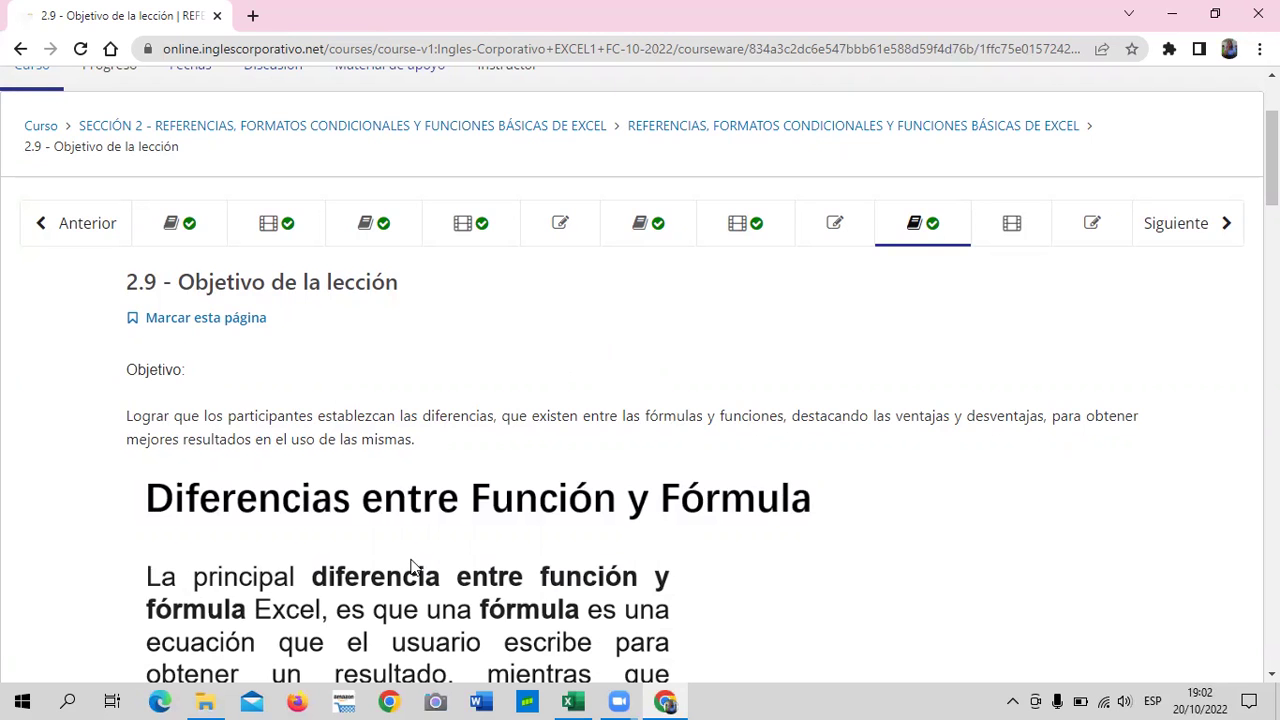
{"action": "scroll", "coordinate": [418, 541], "scroll_direction": "down", "scroll_amount": 1}
Scroll past the Función/Fórmula image to the ERRORES EN LOS DATOS example suggesting =A3.
{"action": "scroll", "coordinate": [418, 541], "scroll_direction": "down", "scroll_amount": 2}
{"action": "scroll", "coordinate": [418, 541], "scroll_direction": "down", "scroll_amount": 3}
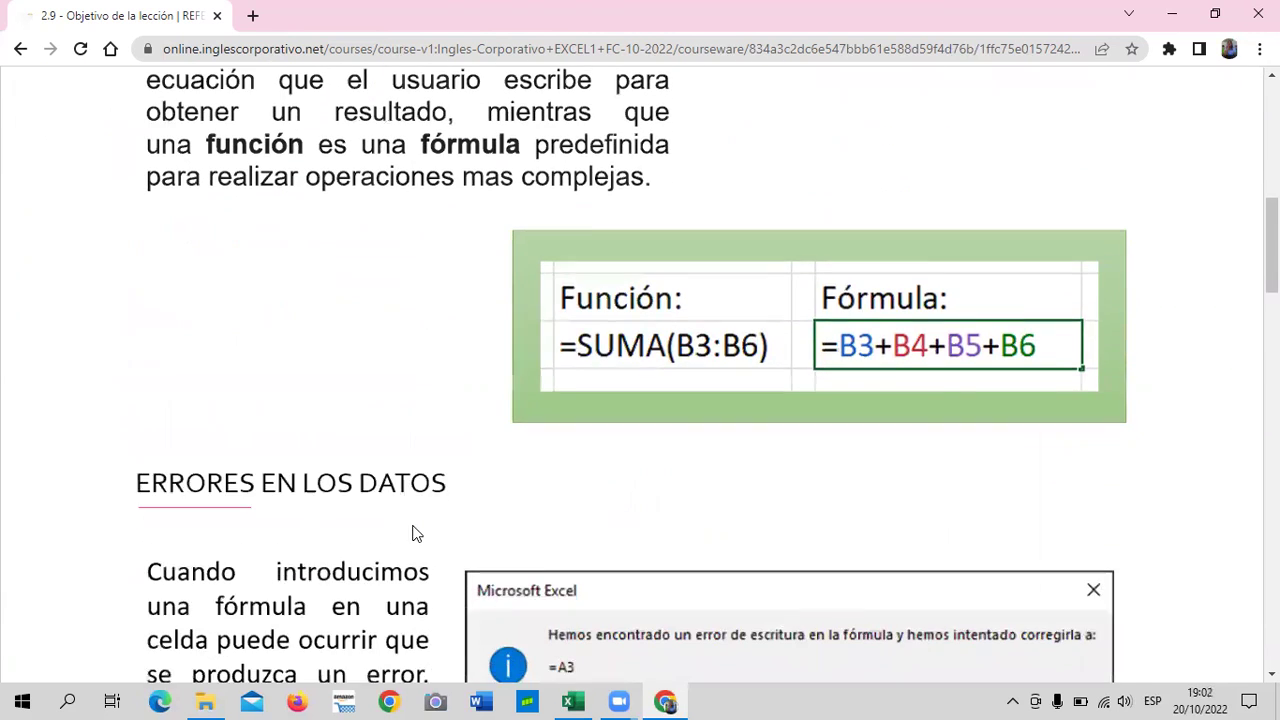
{"action": "scroll", "coordinate": [414, 531], "scroll_direction": "up", "scroll_amount": 2}
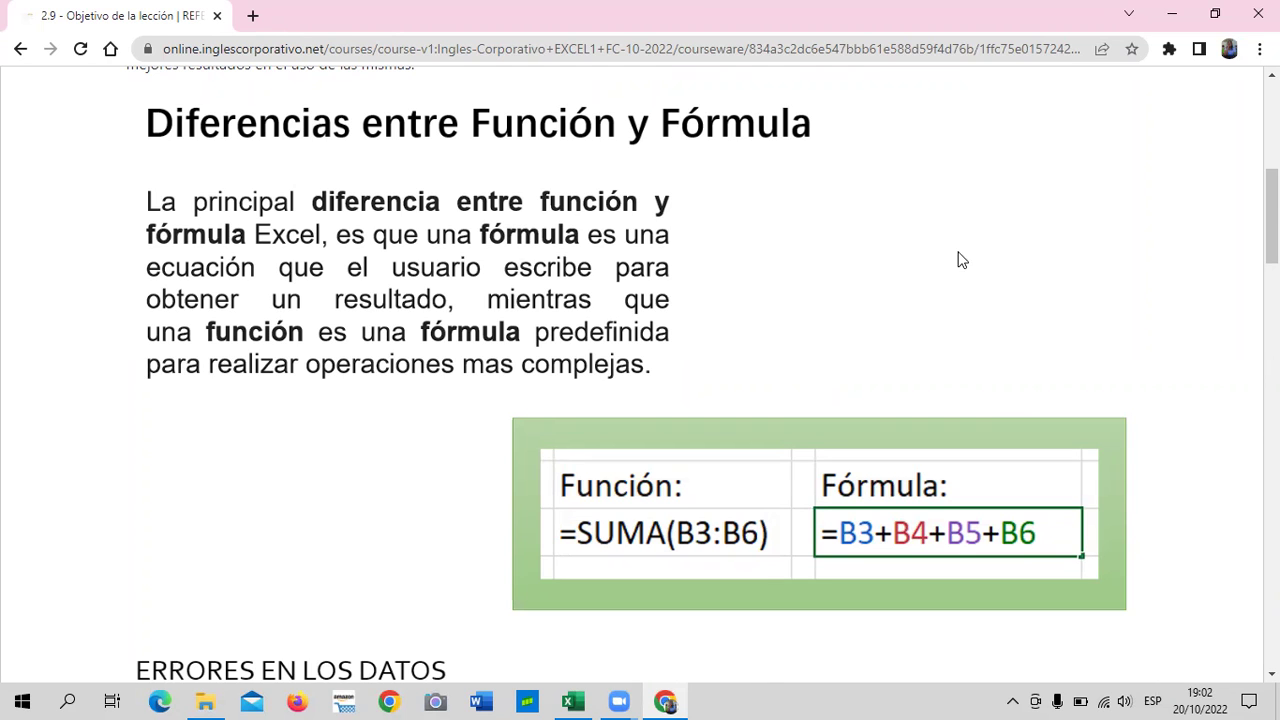
{"action": "scroll", "coordinate": [940, 300], "scroll_direction": "down", "scroll_amount": 4}
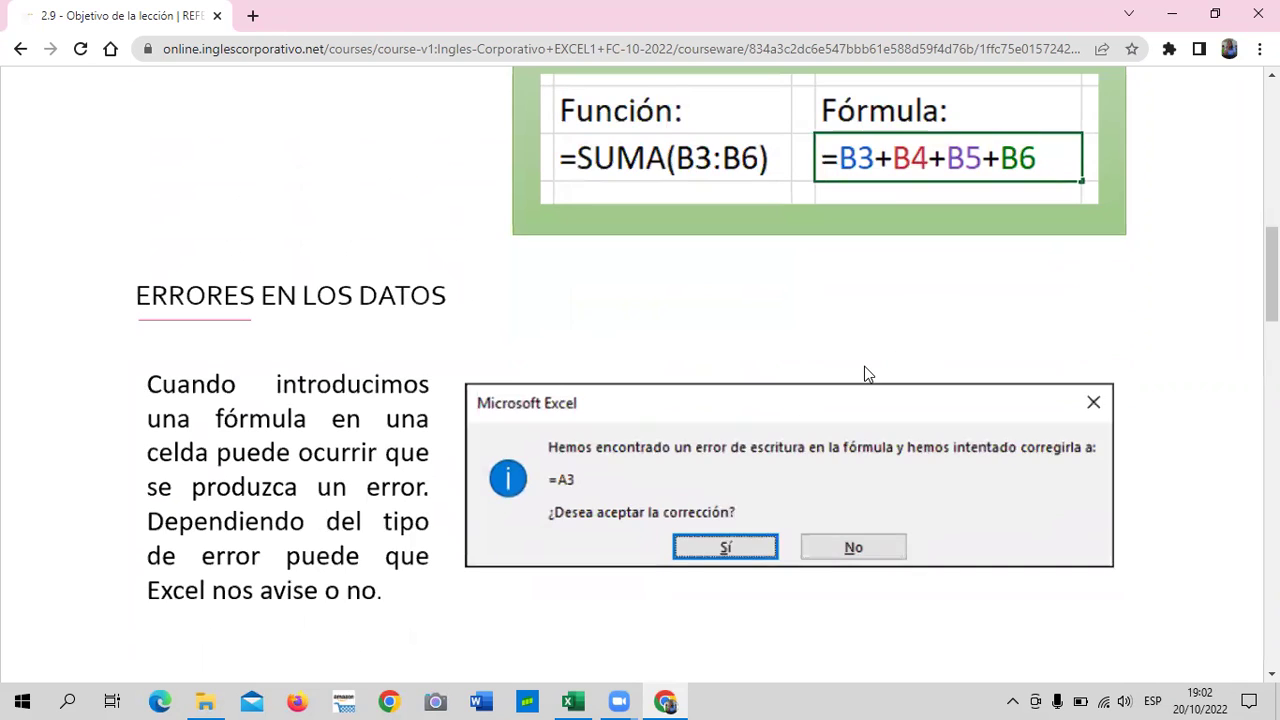
{"action": "scroll", "coordinate": [866, 374], "scroll_direction": "up", "scroll_amount": 2}
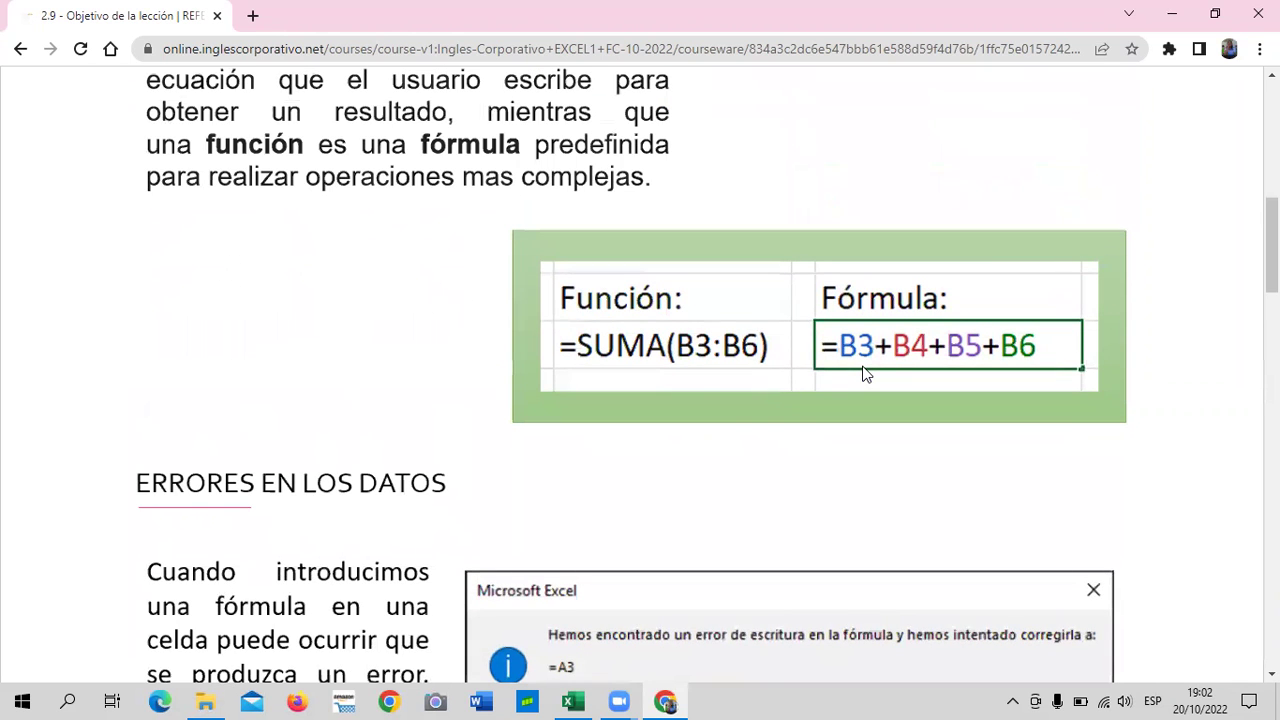
{"action": "scroll", "coordinate": [866, 374], "scroll_direction": "down", "scroll_amount": 1}
{"action": "scroll", "coordinate": [866, 374], "scroll_direction": "down", "scroll_amount": 1}
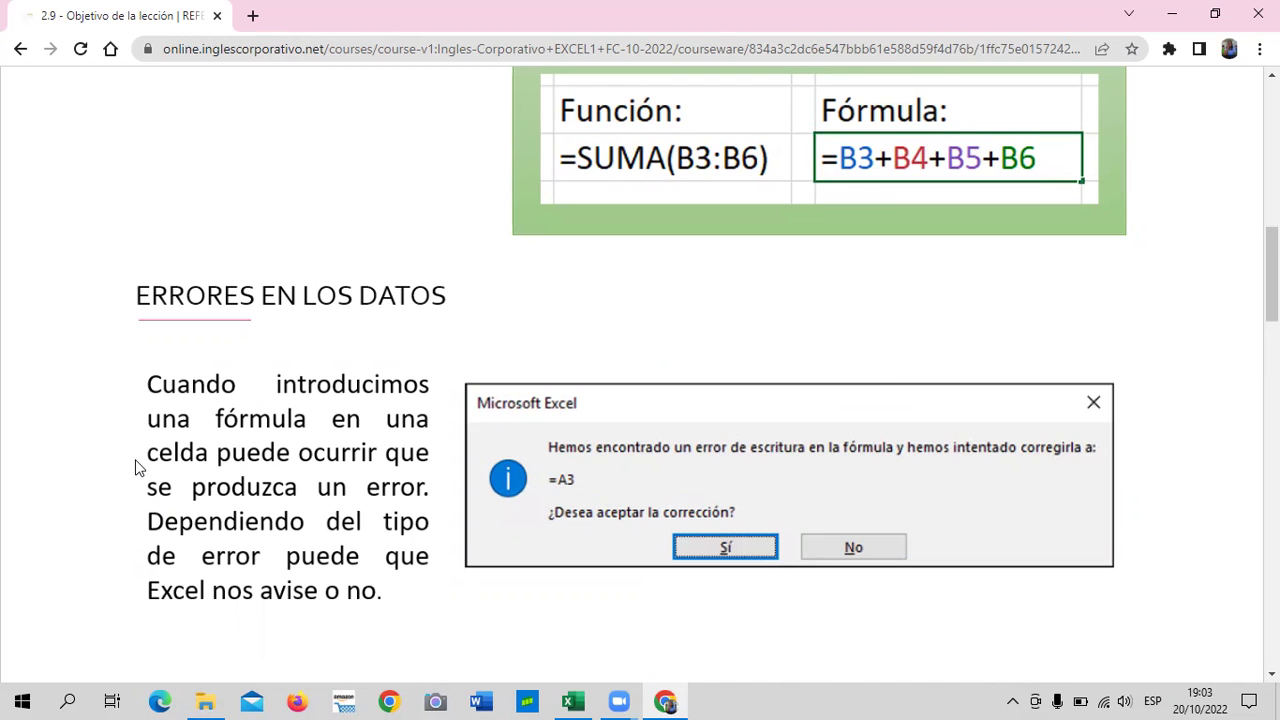
Scroll down to the paragraph 'Podemos detectar un error sin que nos avise' and its #¿NOMBRE? example.
{"action": "scroll", "coordinate": [137, 468], "scroll_direction": "down", "scroll_amount": 1}
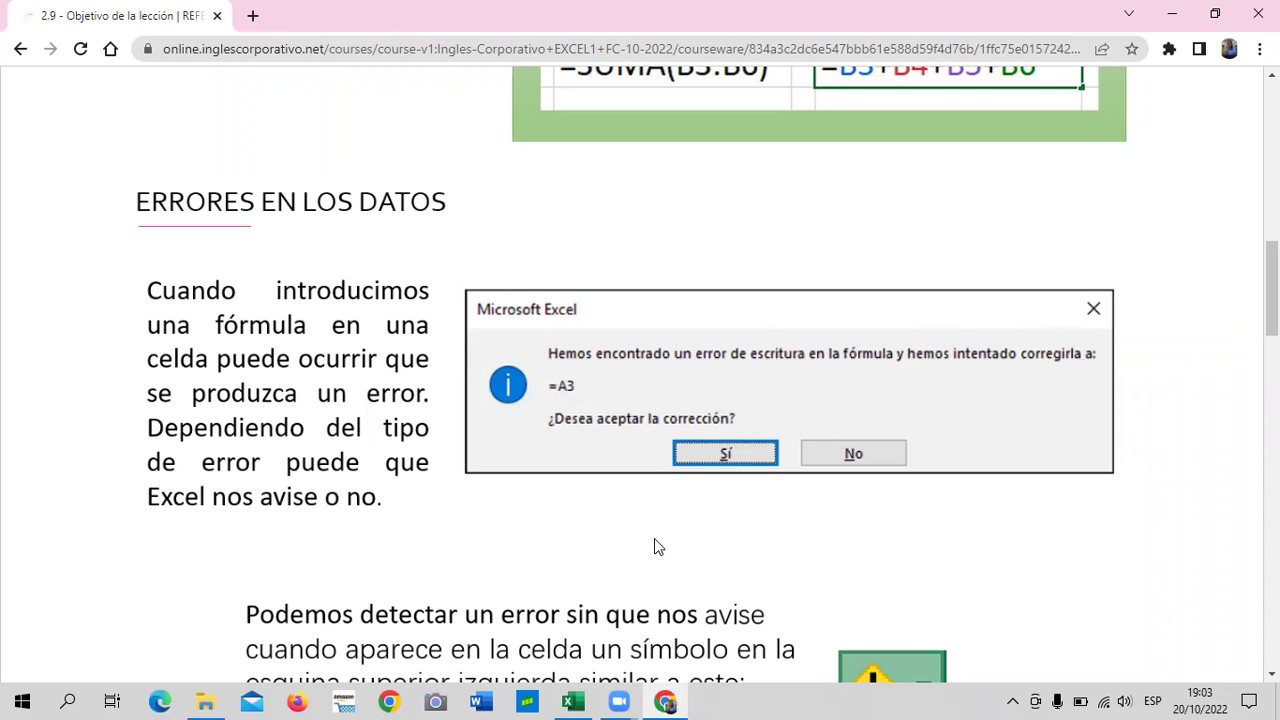
{"action": "scroll", "coordinate": [886, 489], "scroll_direction": "down", "scroll_amount": 3}
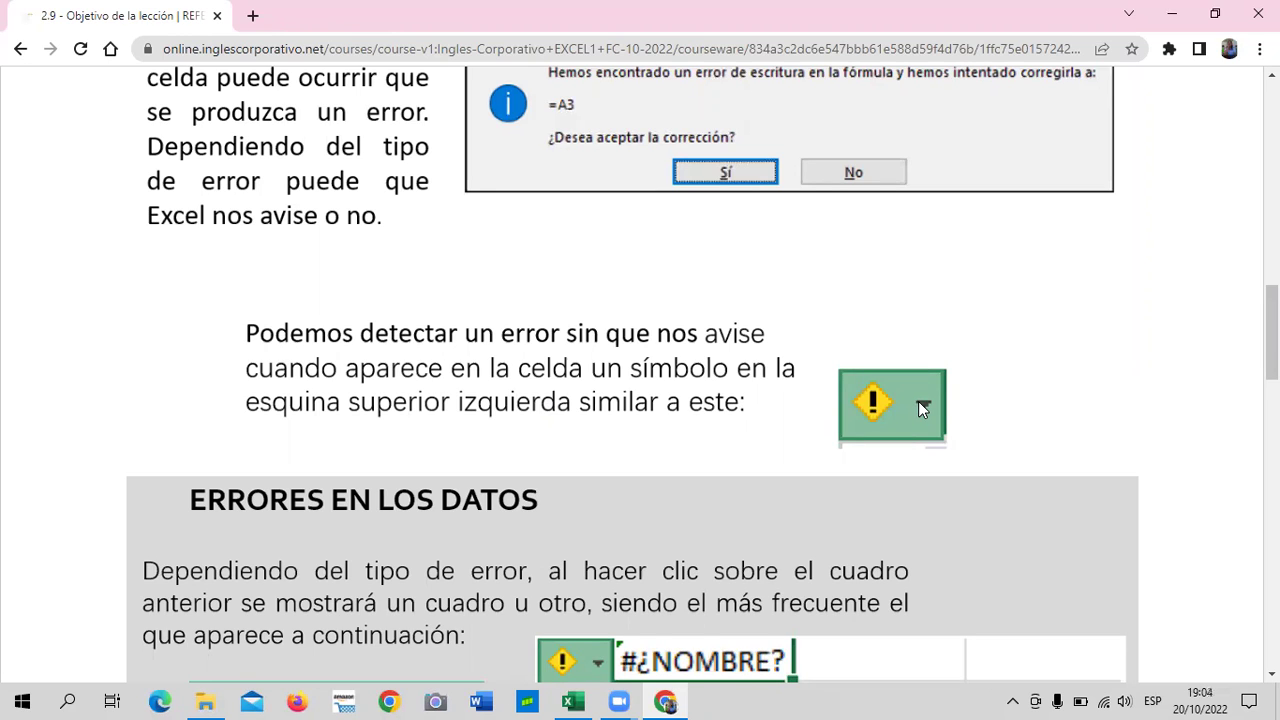
Scroll through the #¿NOMBRE? error-menu screenshot to the paragraph about #TEXTO error values.
{"action": "scroll", "coordinate": [918, 401], "scroll_direction": "down", "scroll_amount": 1}
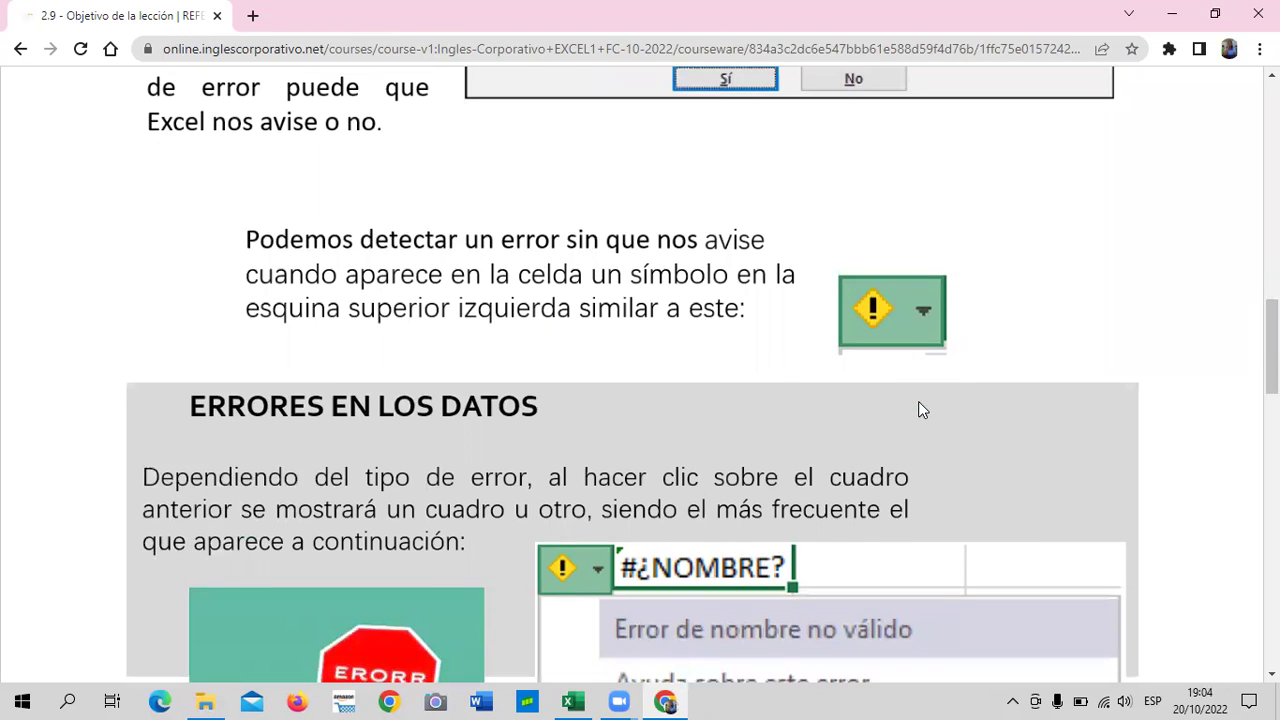
{"action": "scroll", "coordinate": [918, 402], "scroll_direction": "down", "scroll_amount": 2}
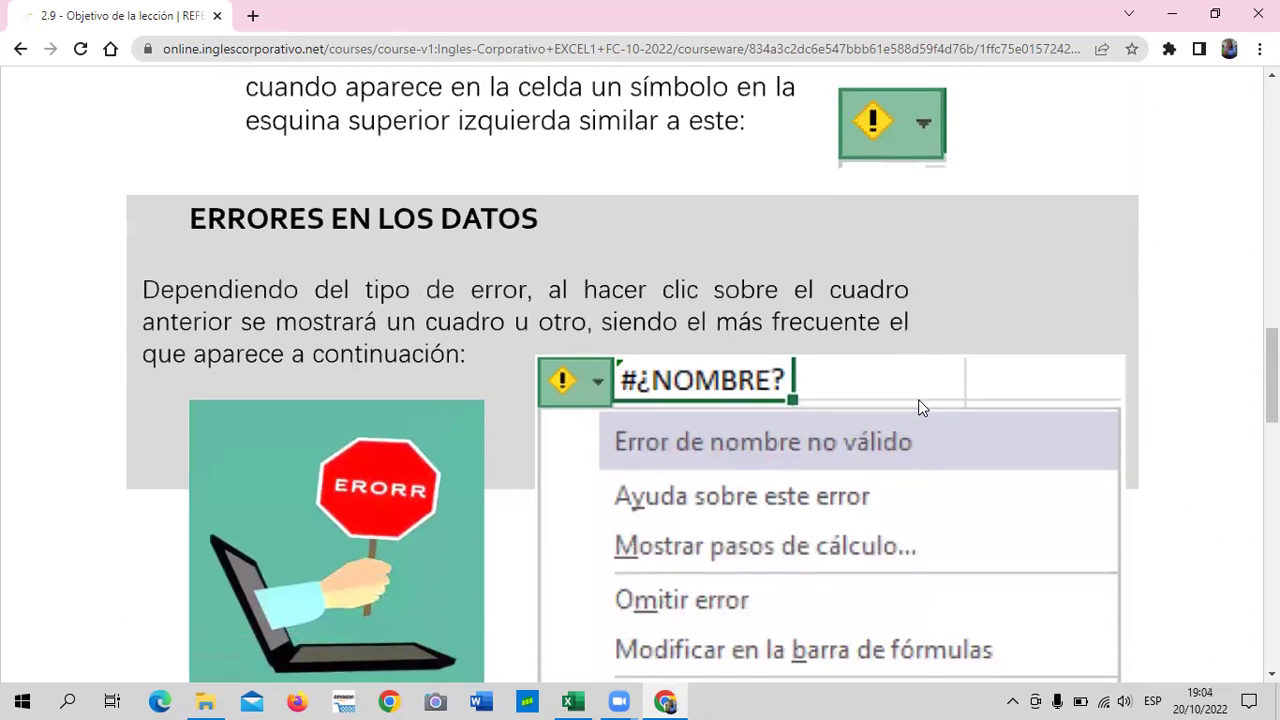
{"action": "scroll", "coordinate": [922, 408], "scroll_direction": "down", "scroll_amount": 1}
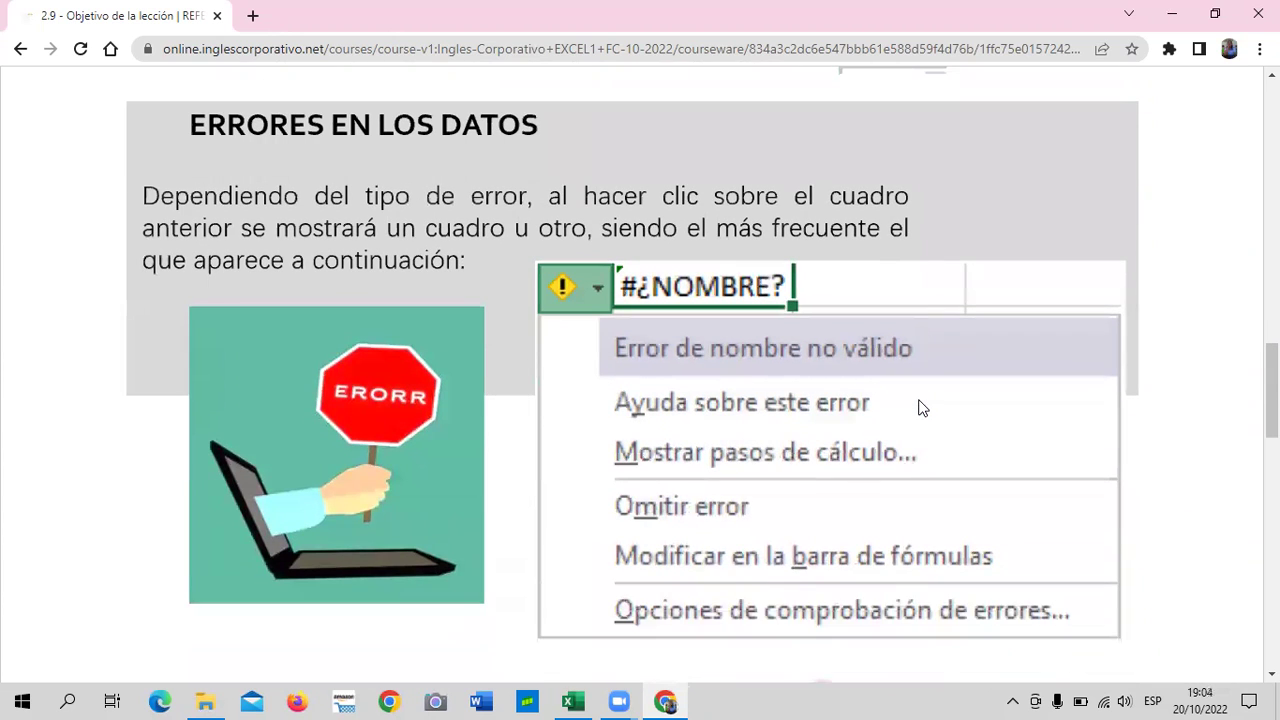
{"action": "scroll", "coordinate": [629, 566], "scroll_direction": "up", "scroll_amount": 2}
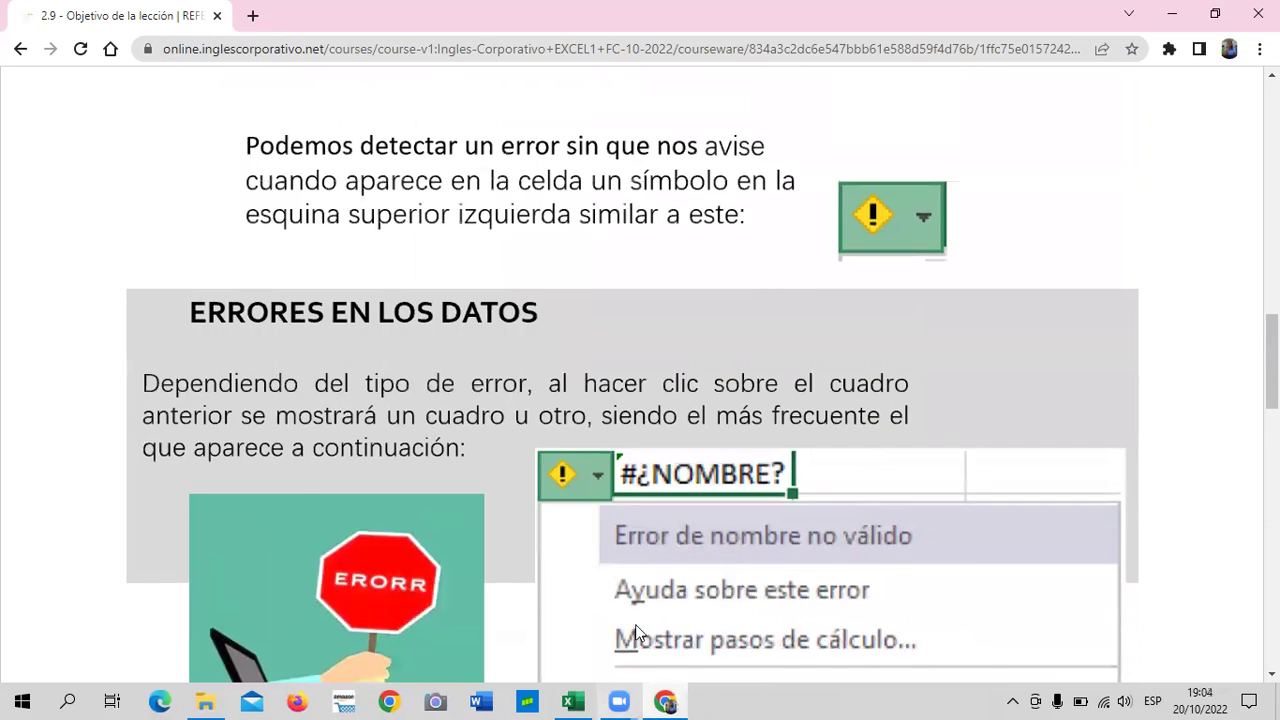
{"action": "scroll", "coordinate": [834, 340], "scroll_direction": "down", "scroll_amount": 2}
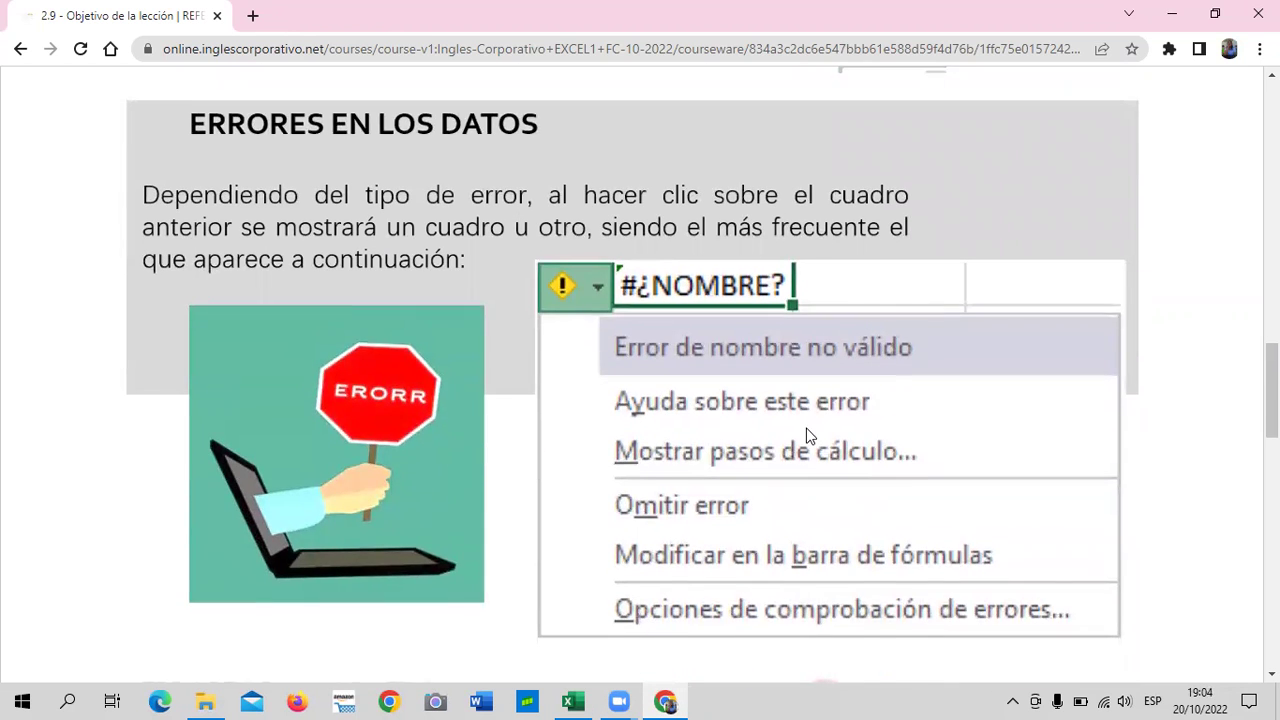
{"action": "scroll", "coordinate": [815, 437], "scroll_direction": "down", "scroll_amount": 1}
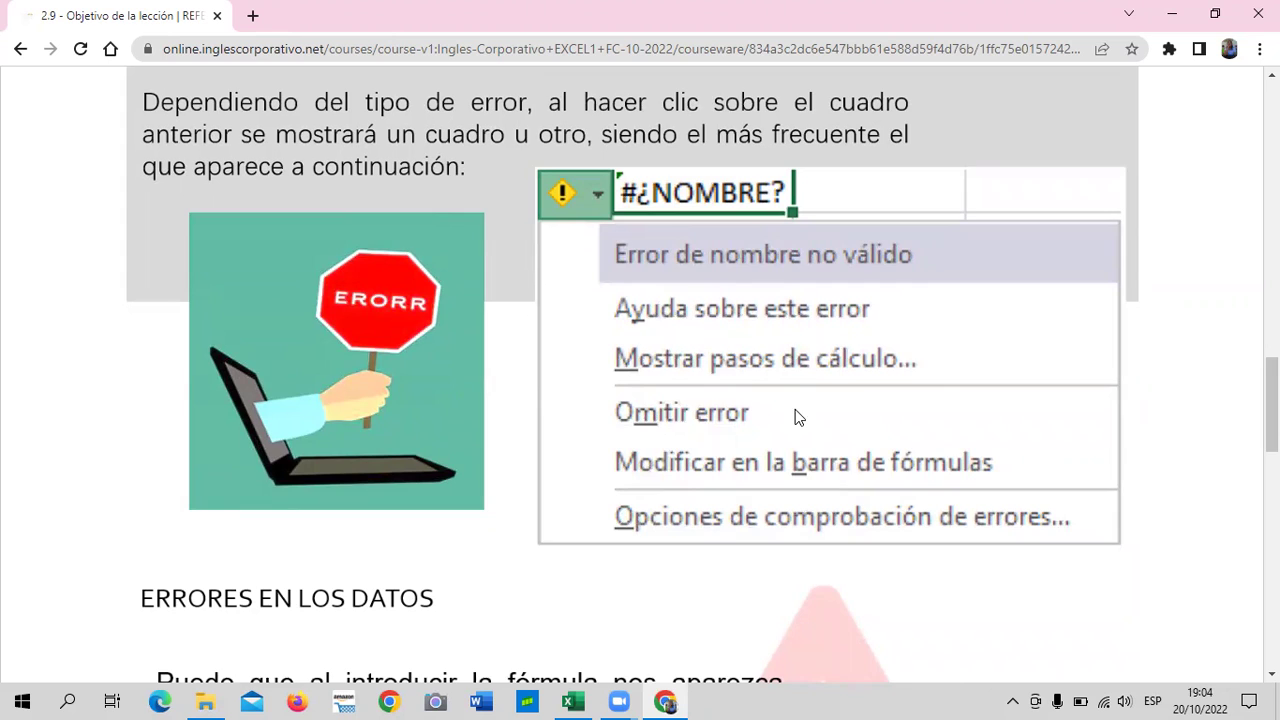
{"action": "scroll", "coordinate": [795, 412], "scroll_direction": "up", "scroll_amount": 1}
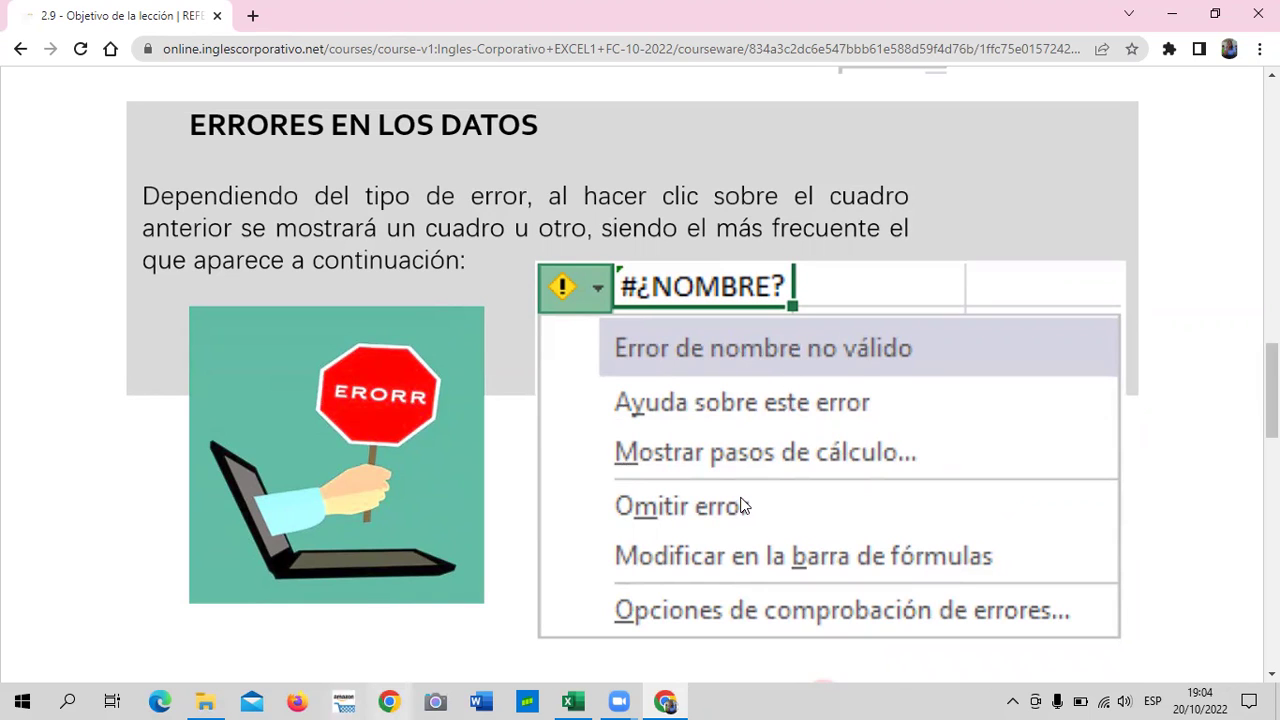
{"action": "scroll", "coordinate": [722, 480], "scroll_direction": "down", "scroll_amount": 1}
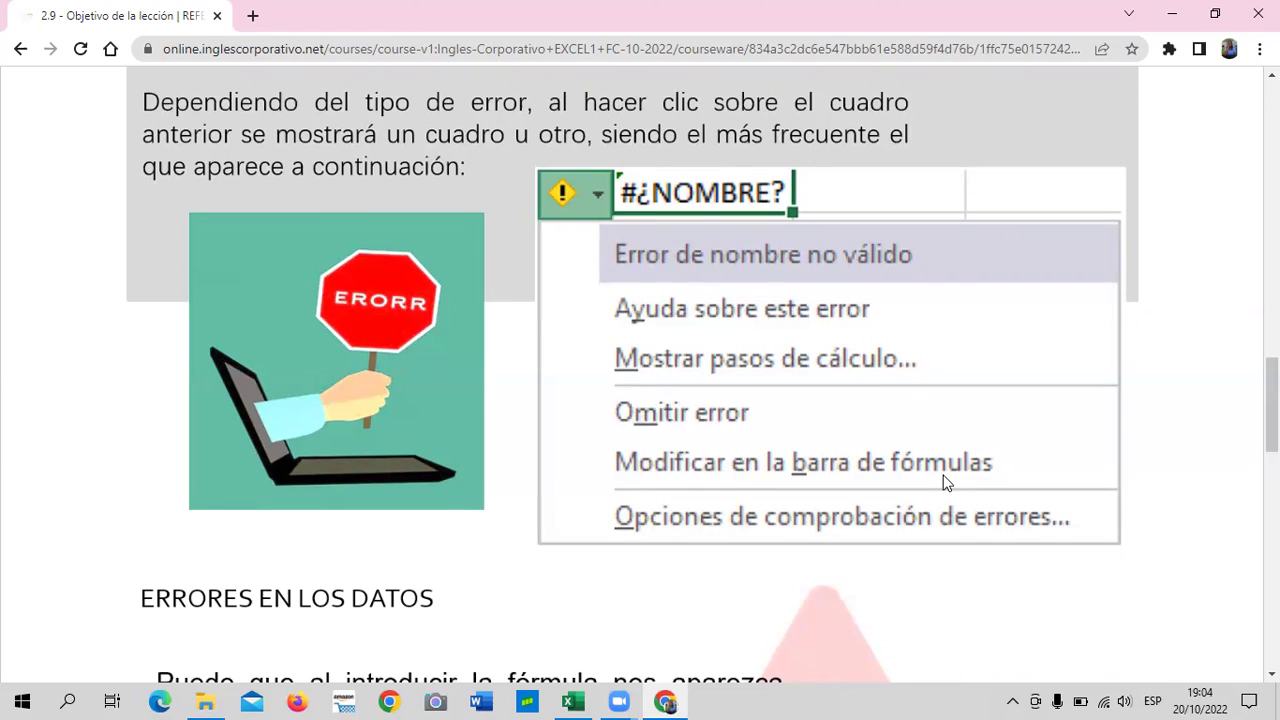
{"action": "scroll", "coordinate": [703, 425], "scroll_direction": "down", "scroll_amount": 1}
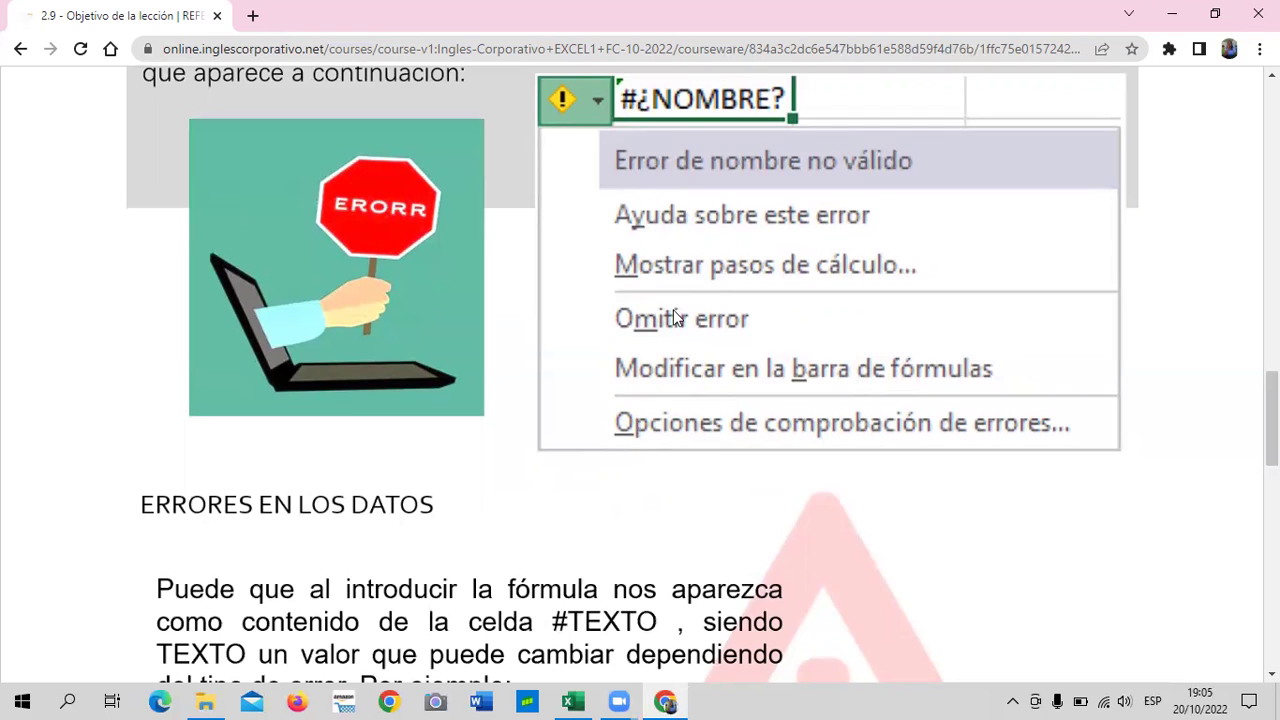
Scroll down past the #####, #¡VALOR! and #¡DIV/0! examples to the #¿NOMBRE? entry.
{"action": "scroll", "coordinate": [403, 544], "scroll_direction": "down", "scroll_amount": 3}
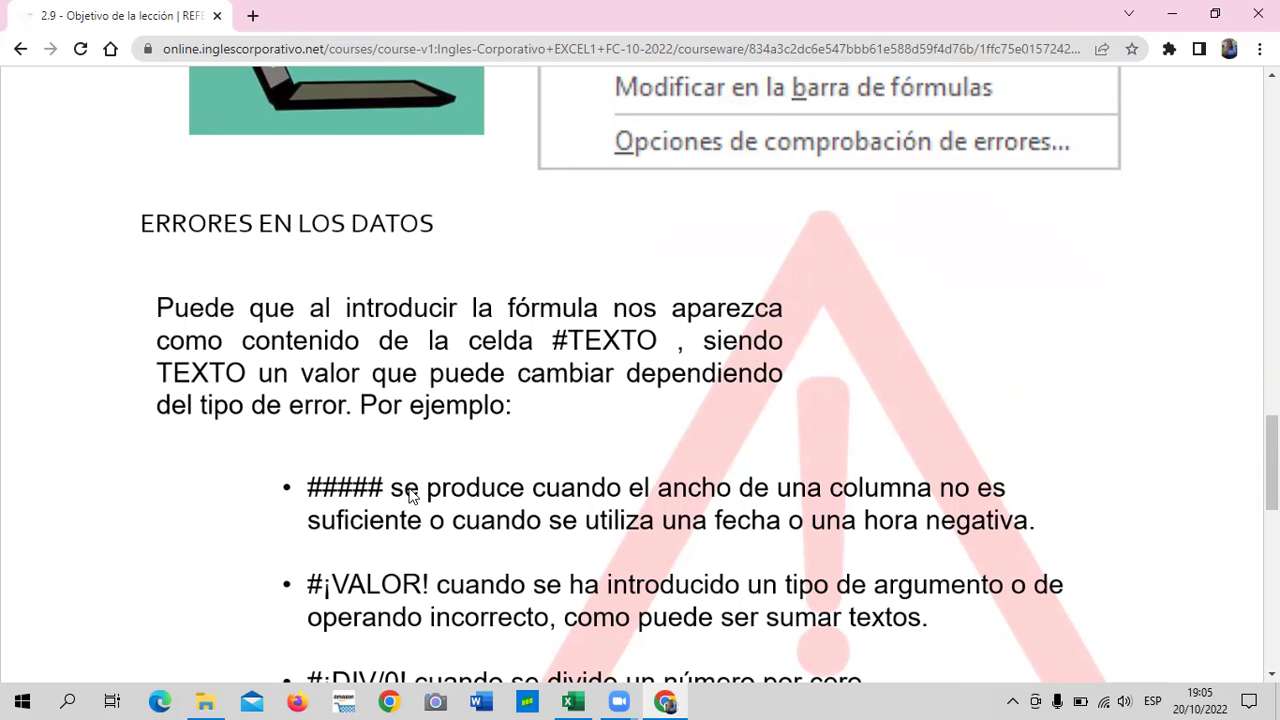
{"action": "scroll", "coordinate": [338, 385], "scroll_direction": "down", "scroll_amount": 1}
{"action": "scroll", "coordinate": [338, 385], "scroll_direction": "down", "scroll_amount": 1}
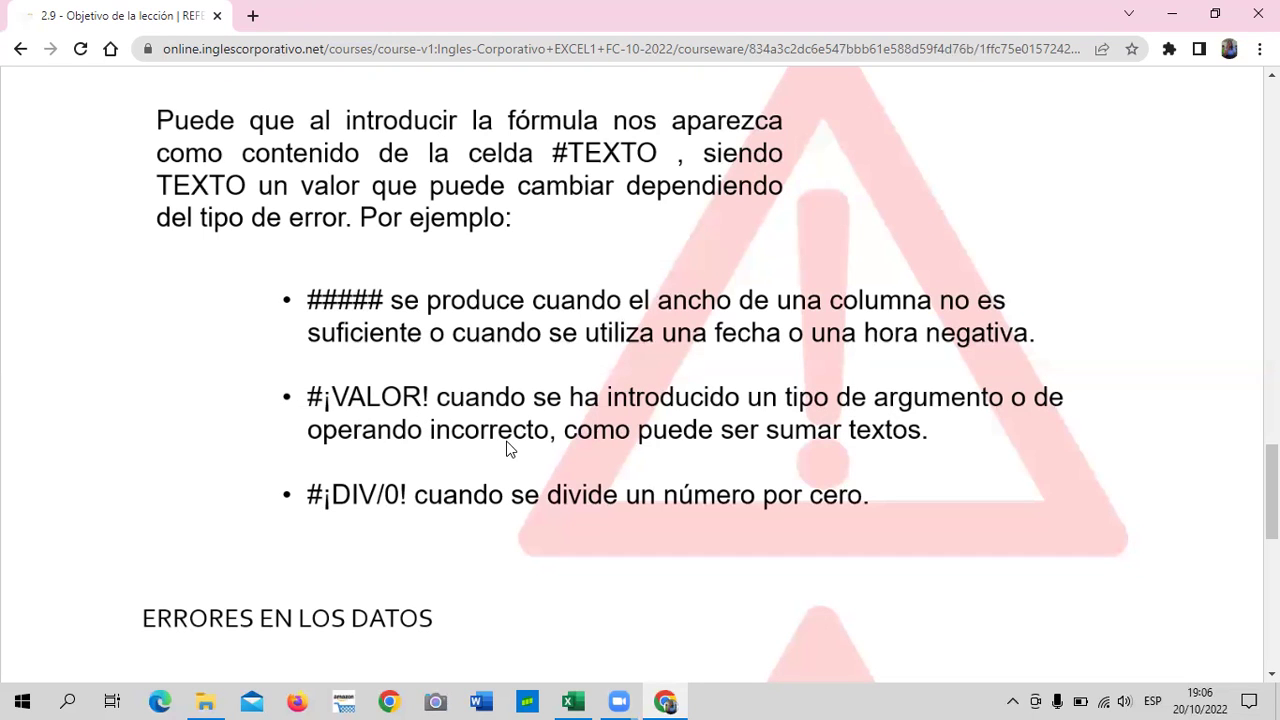
{"action": "scroll", "coordinate": [509, 440], "scroll_direction": "down", "scroll_amount": 1}
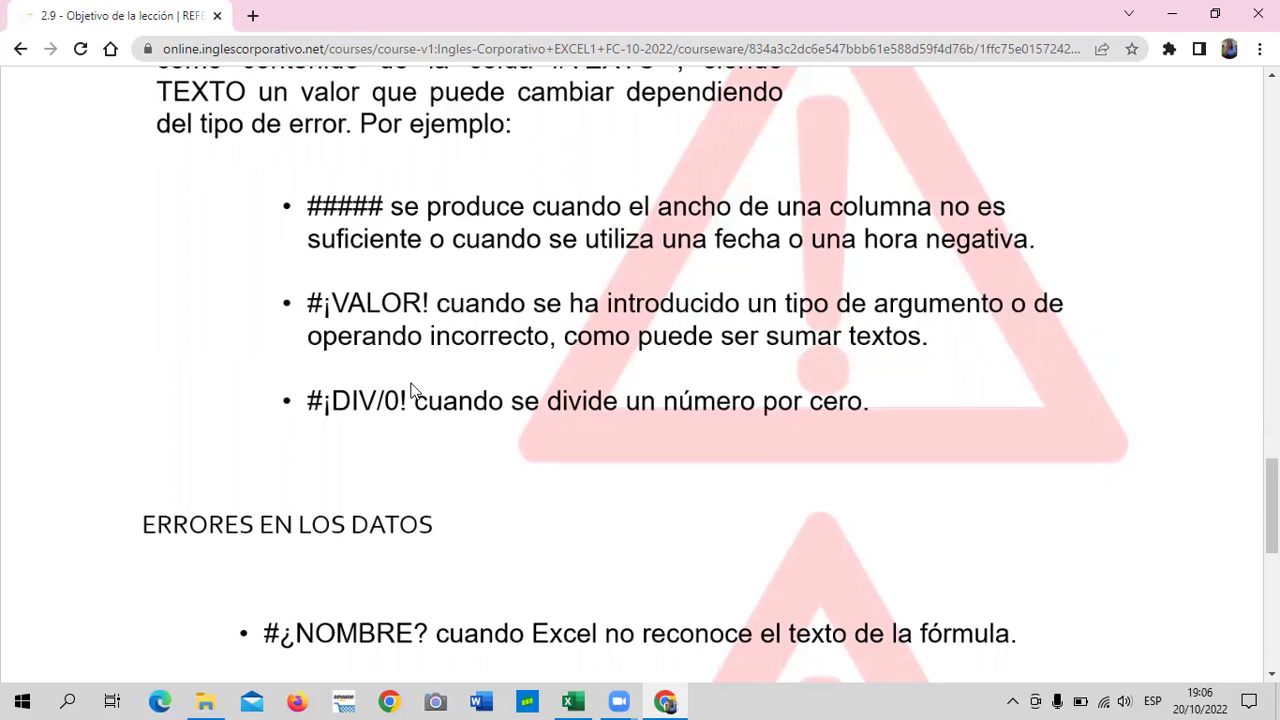
Scroll down to the #N/A, #¡REF!, #¡NUM! and #¡NULO! error explanations.
{"action": "scroll", "coordinate": [315, 470], "scroll_direction": "down", "scroll_amount": 2}
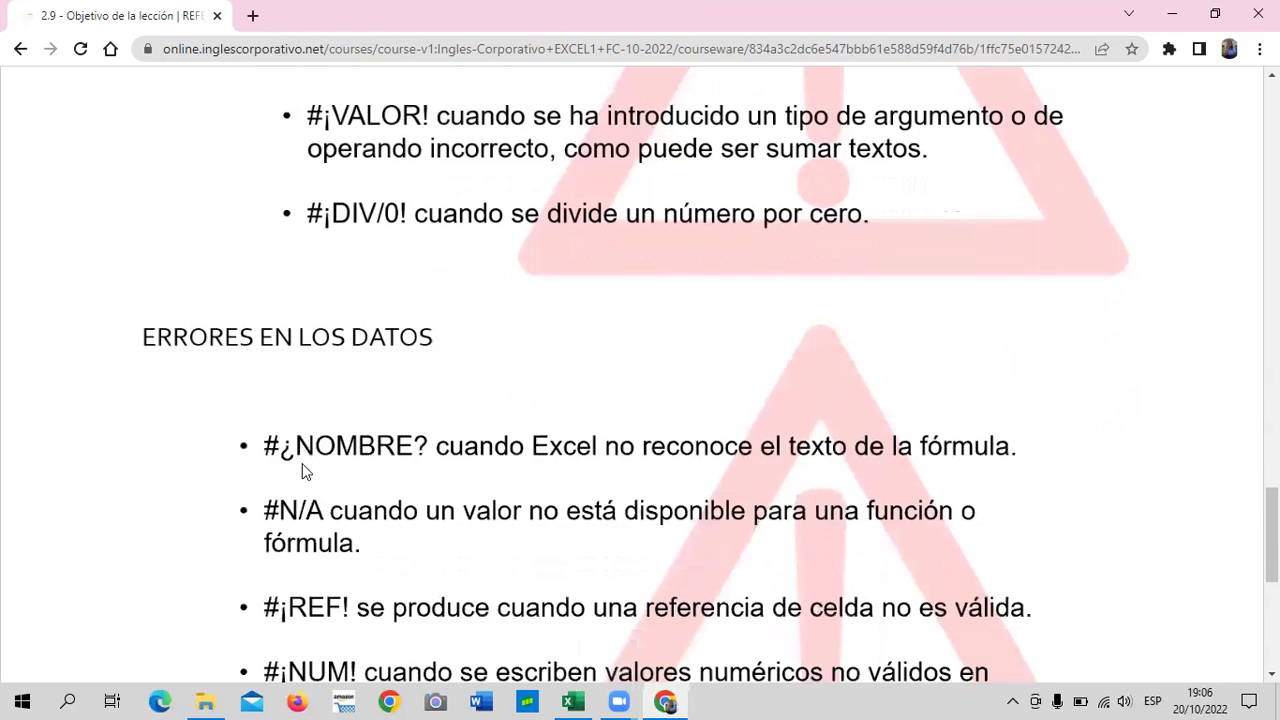
{"action": "scroll", "coordinate": [163, 395], "scroll_direction": "down", "scroll_amount": 1}
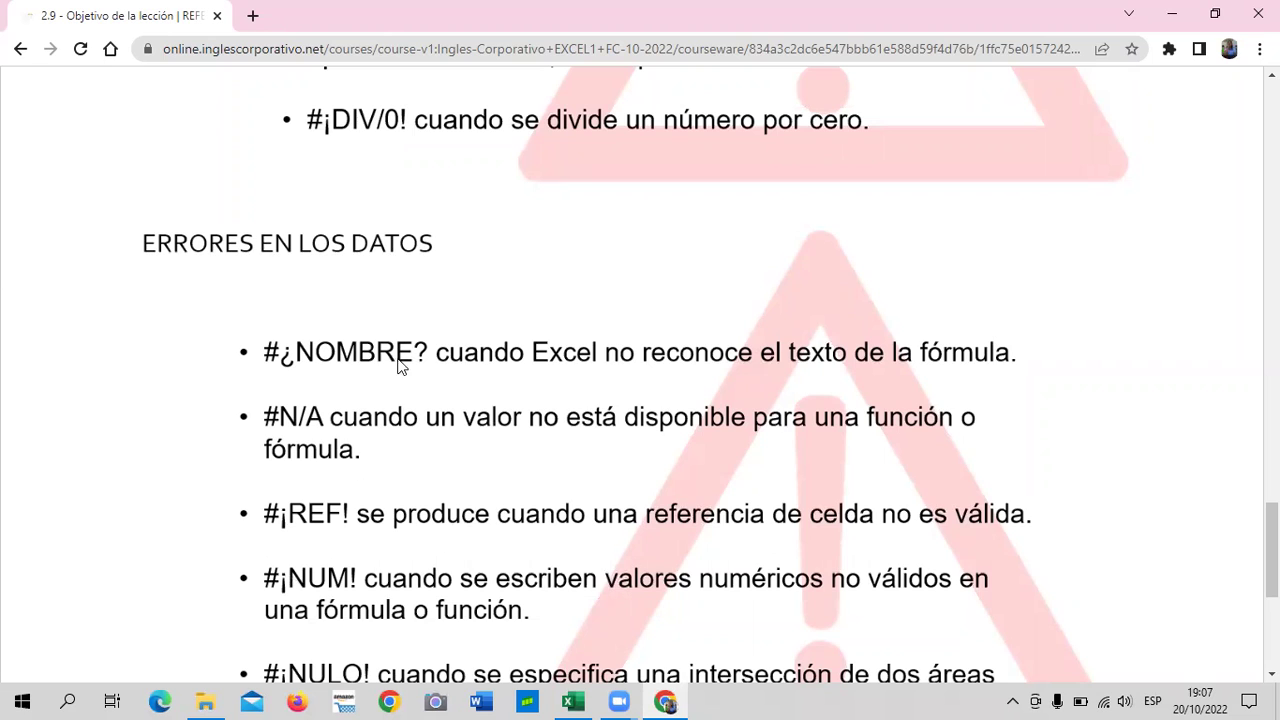
{"action": "scroll", "coordinate": [389, 380], "scroll_direction": "down", "scroll_amount": 2}
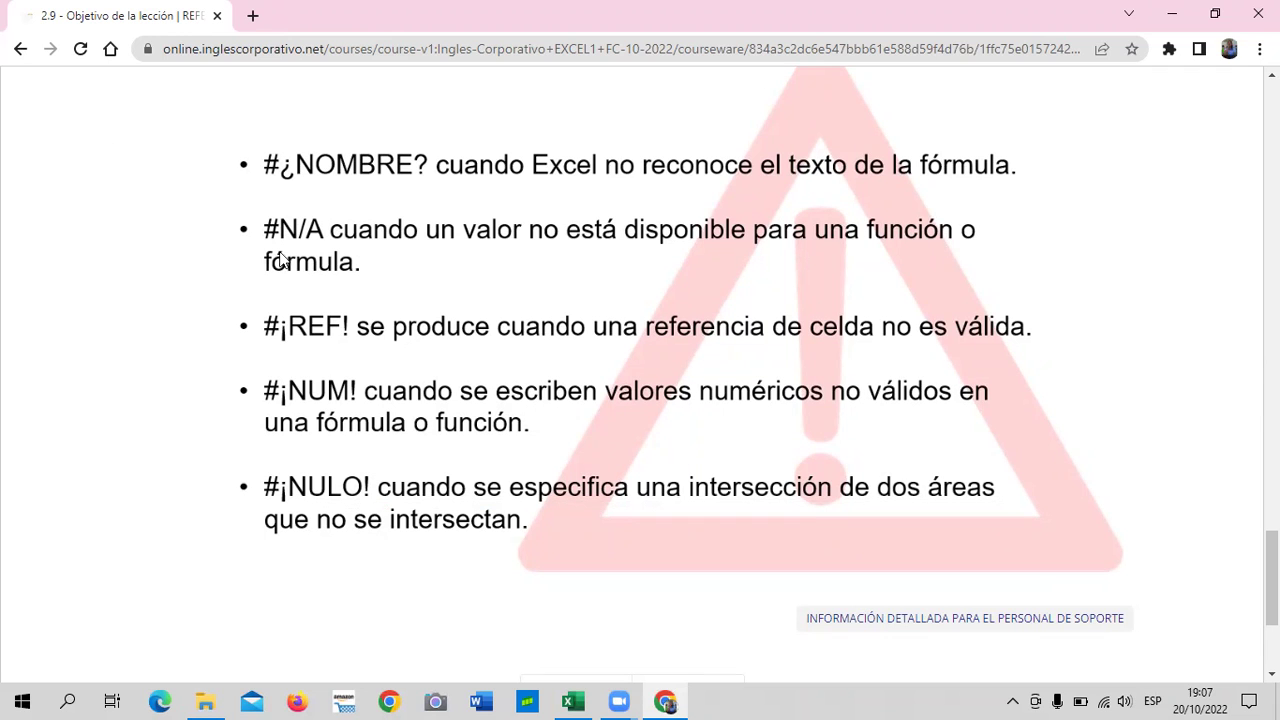
{"action": "scroll", "coordinate": [363, 306], "scroll_direction": "up", "scroll_amount": 1}
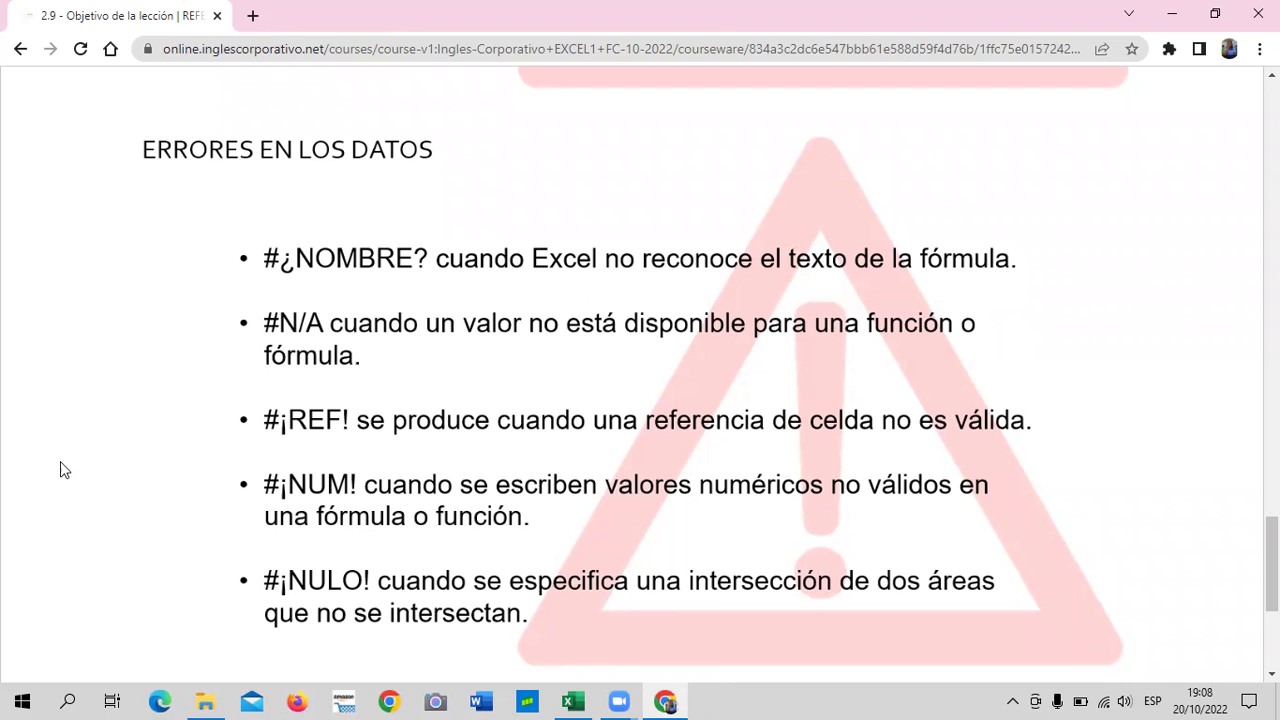
{"action": "scroll", "coordinate": [327, 472], "scroll_direction": "down", "scroll_amount": 1}
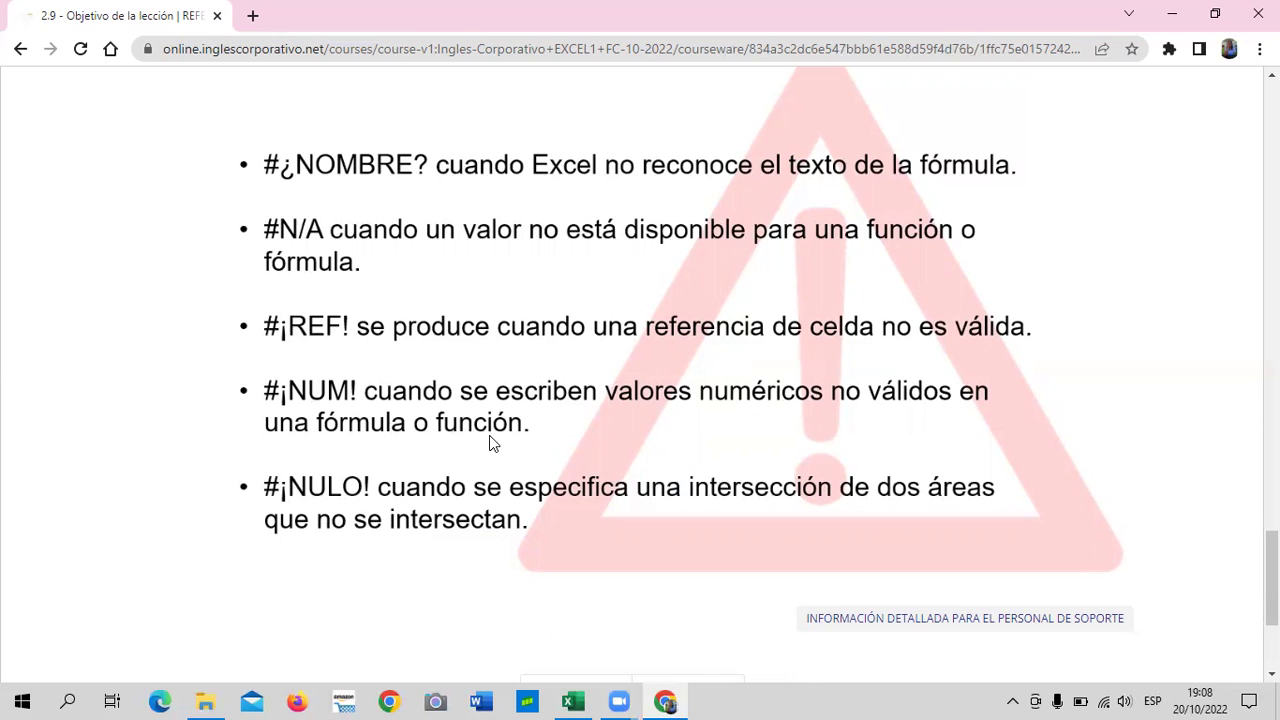
{"action": "scroll", "coordinate": [507, 460], "scroll_direction": "down", "scroll_amount": 1}
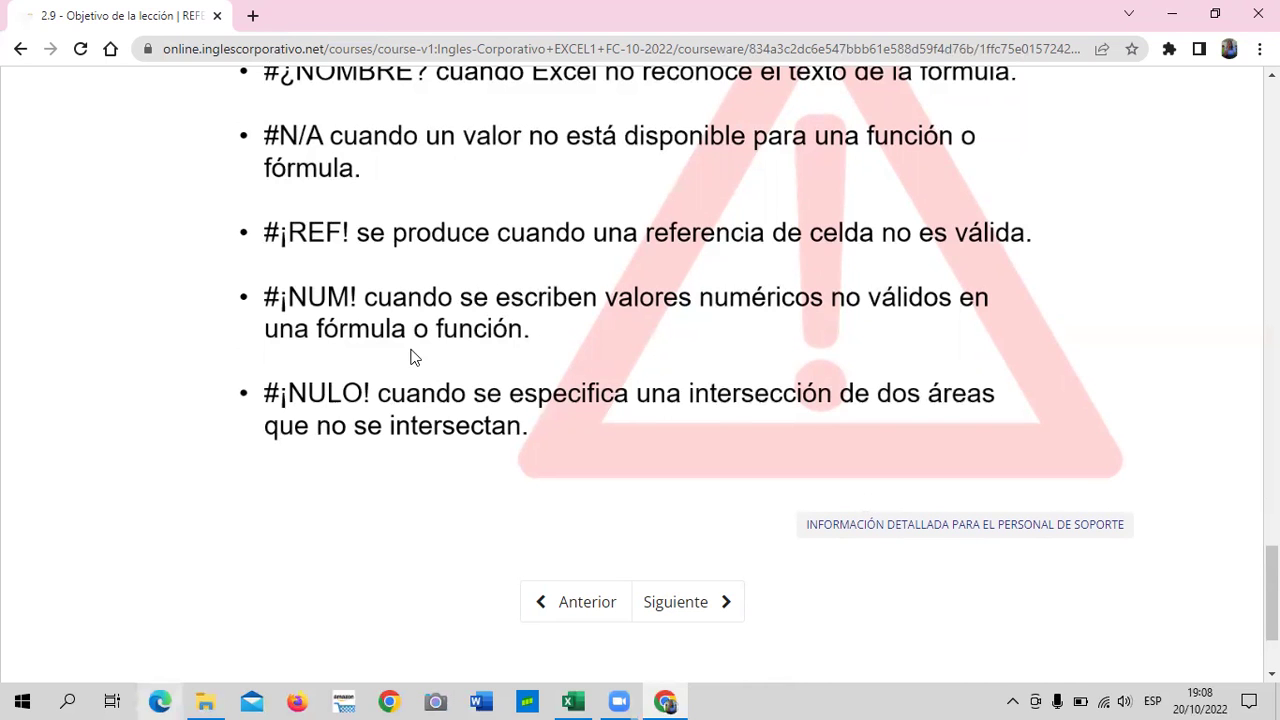
{"action": "scroll", "coordinate": [417, 354], "scroll_direction": "up", "scroll_amount": 2}
{"action": "scroll", "coordinate": [417, 350], "scroll_direction": "up", "scroll_amount": 3}
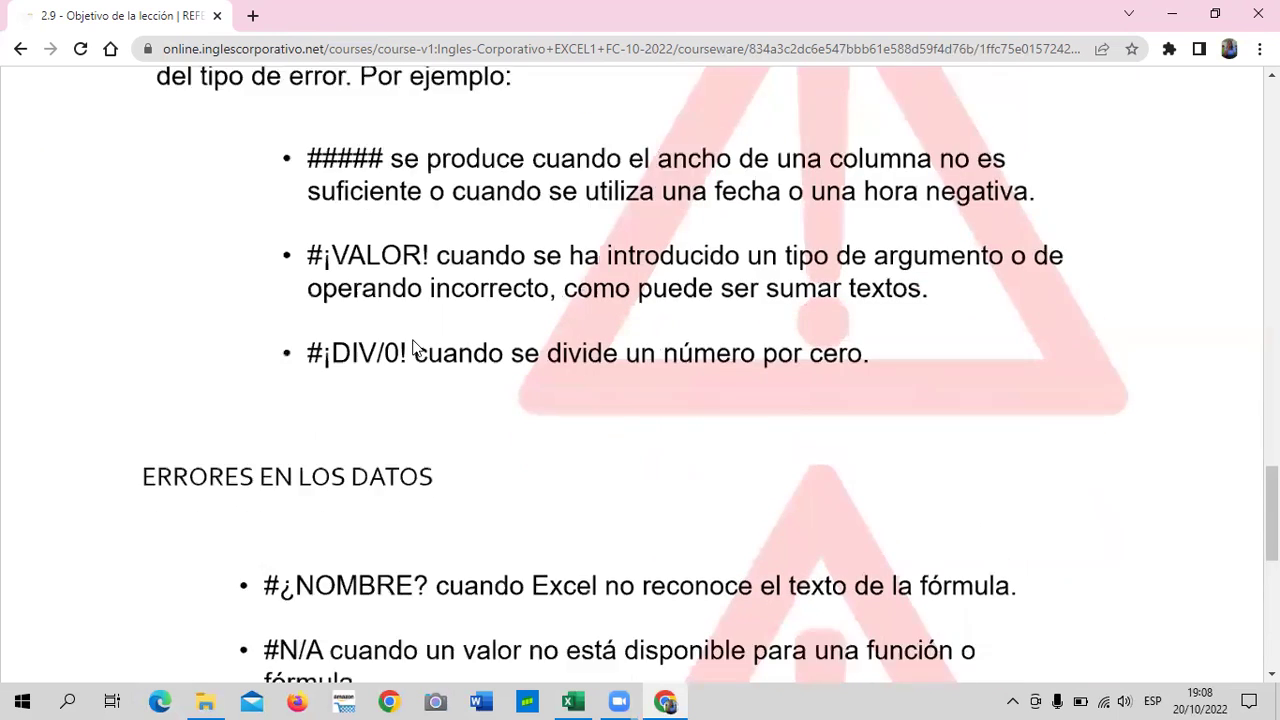
{"action": "scroll", "coordinate": [400, 330], "scroll_direction": "down", "scroll_amount": 1}
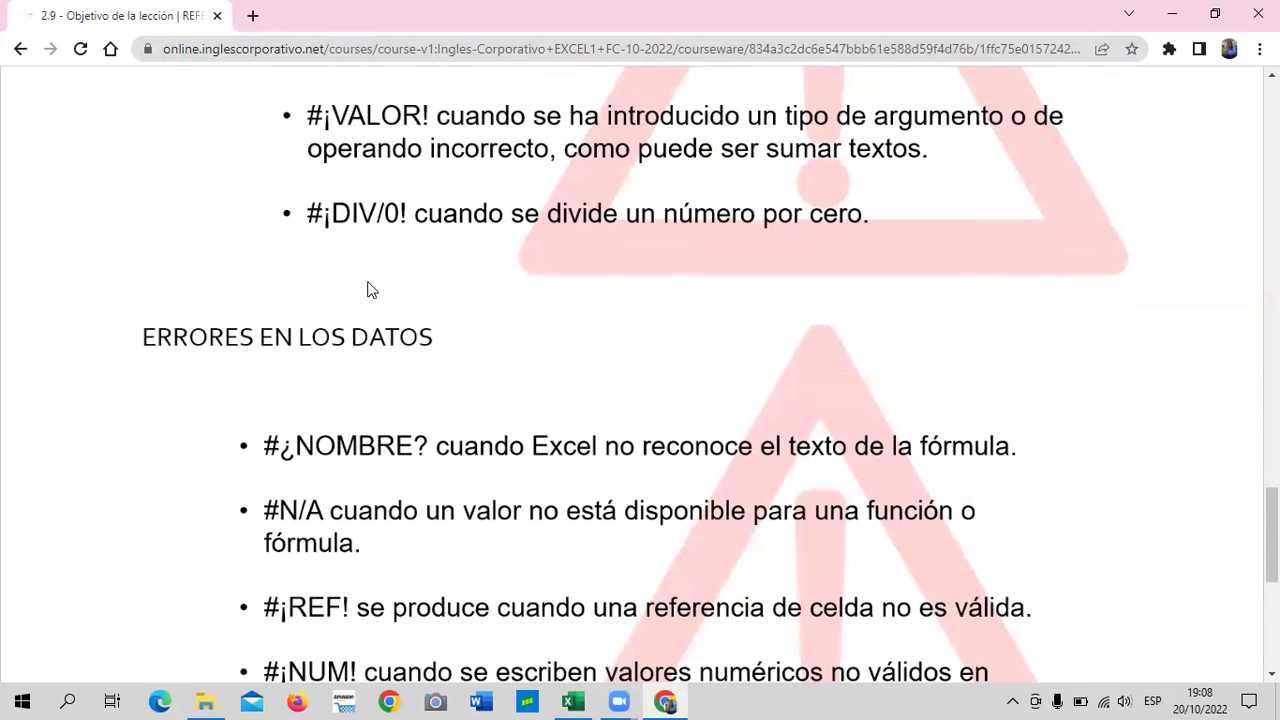
{"action": "scroll", "coordinate": [366, 286], "scroll_direction": "up", "scroll_amount": 2}
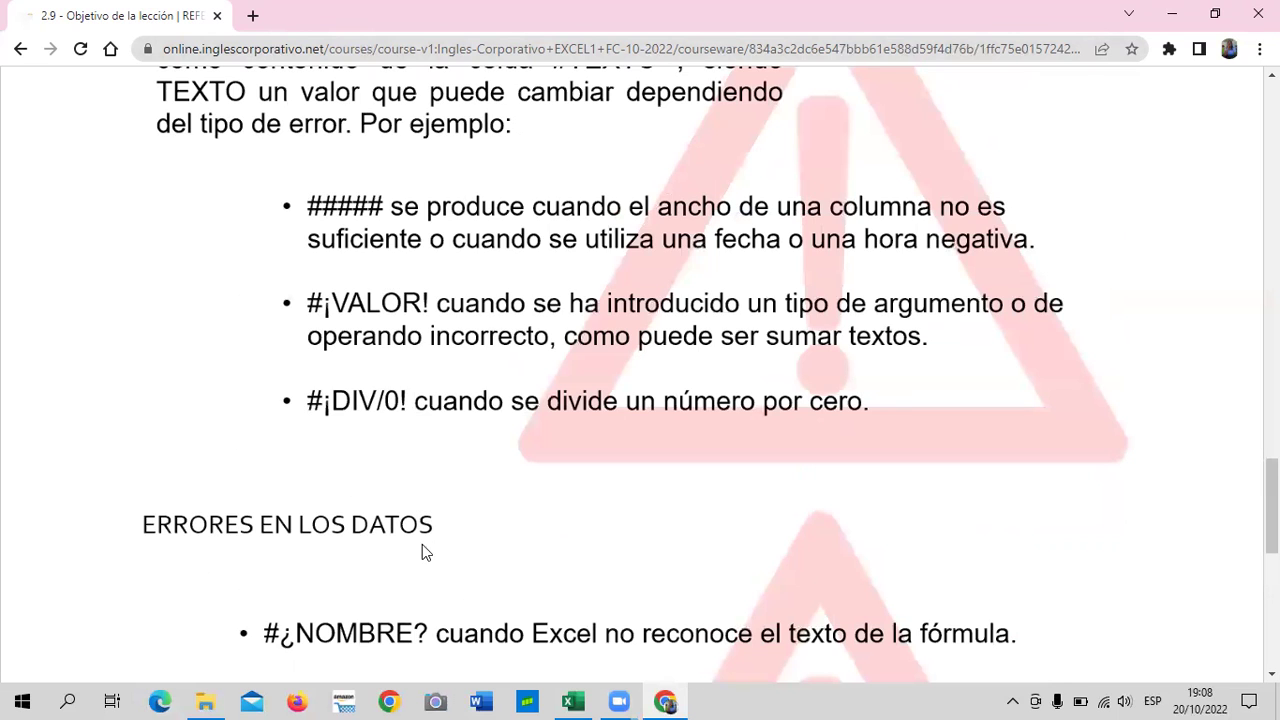
{"action": "scroll", "coordinate": [422, 548], "scroll_direction": "down", "scroll_amount": 1}
{"action": "scroll", "coordinate": [409, 529], "scroll_direction": "down", "scroll_amount": 1}
{"action": "scroll", "coordinate": [428, 523], "scroll_direction": "down", "scroll_amount": 2}
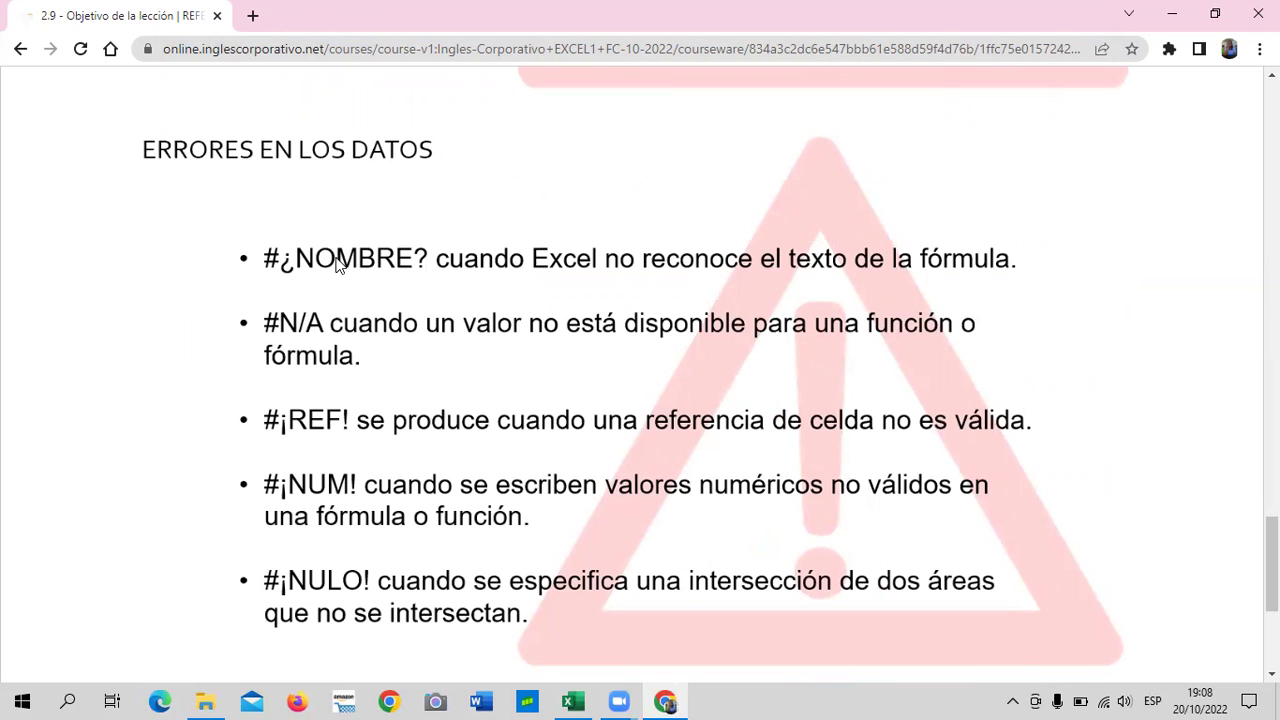
{"action": "scroll", "coordinate": [336, 258], "scroll_direction": "up", "scroll_amount": 2}
{"action": "scroll", "coordinate": [336, 258], "scroll_direction": "up", "scroll_amount": 1}
{"action": "scroll", "coordinate": [755, 287], "scroll_direction": "up", "scroll_amount": 1}
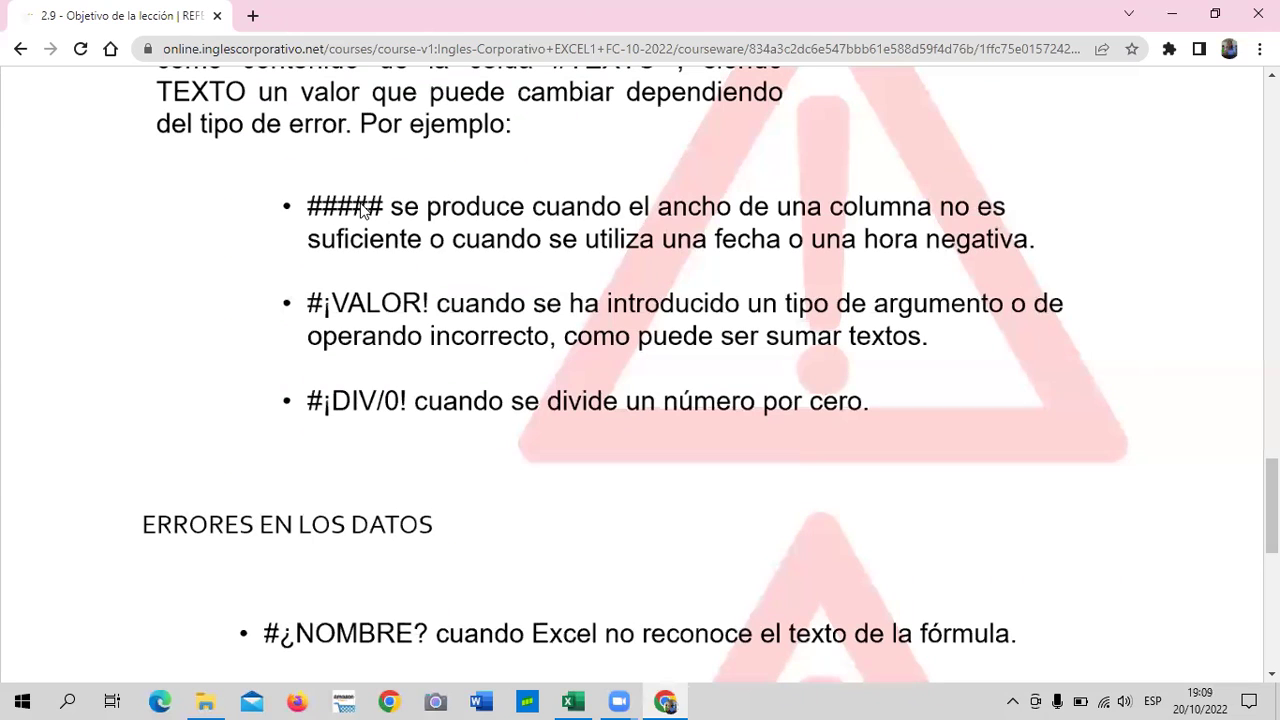
{"action": "scroll", "coordinate": [365, 205], "scroll_direction": "down", "scroll_amount": 2}
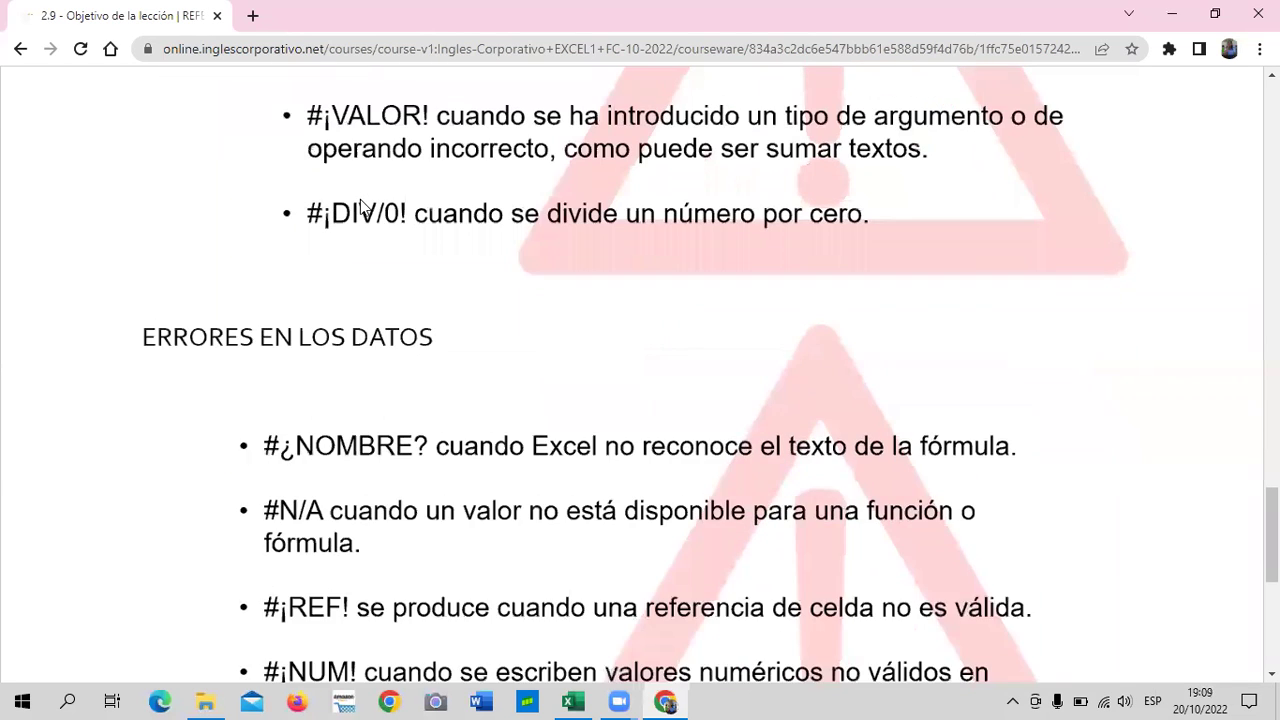
{"action": "scroll", "coordinate": [362, 206], "scroll_direction": "down", "scroll_amount": 2}
{"action": "scroll", "coordinate": [363, 207], "scroll_direction": "down", "scroll_amount": 2}
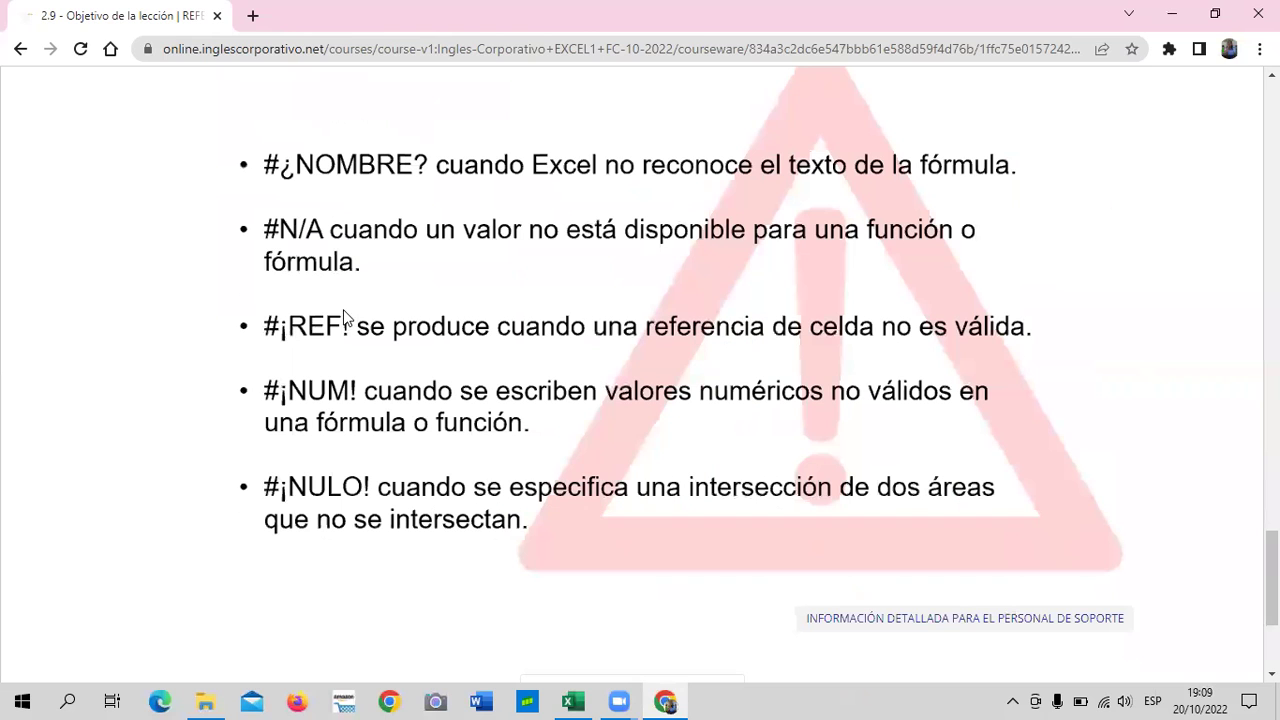
{"action": "scroll", "coordinate": [380, 402], "scroll_direction": "up", "scroll_amount": 1}
{"action": "scroll", "coordinate": [380, 402], "scroll_direction": "up", "scroll_amount": 4}
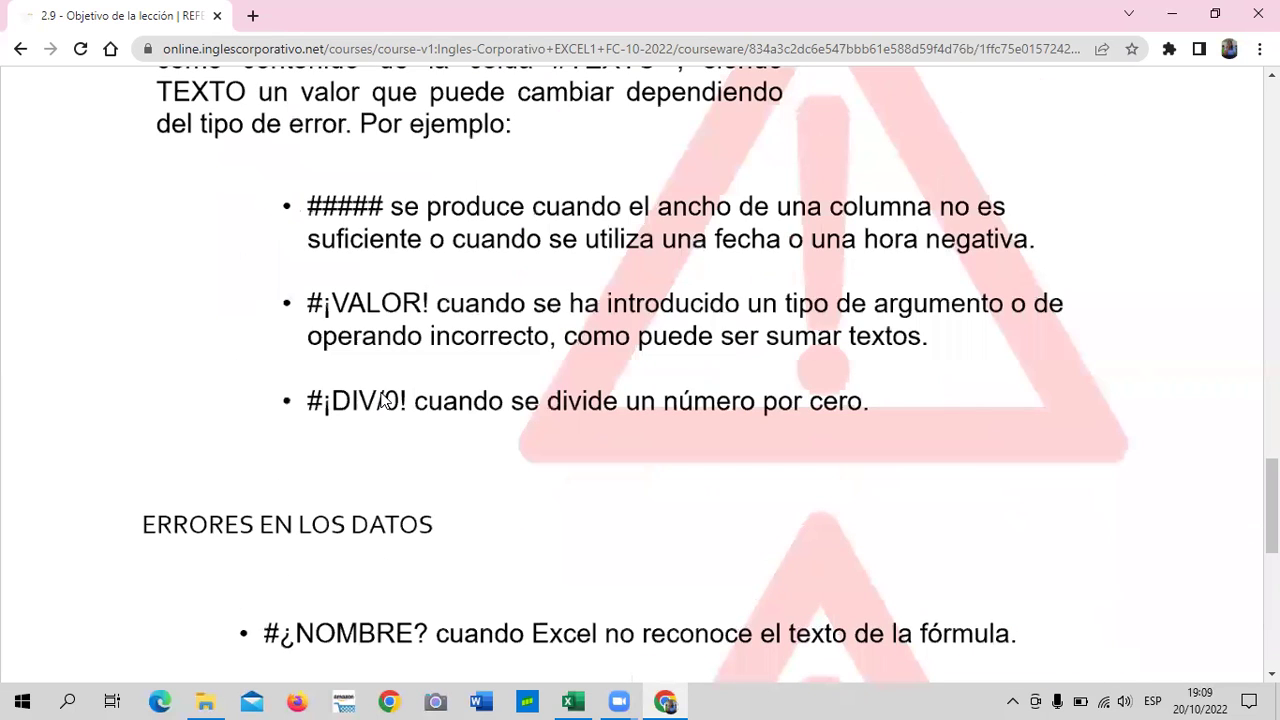
{"action": "scroll", "coordinate": [382, 400], "scroll_direction": "down", "scroll_amount": 1}
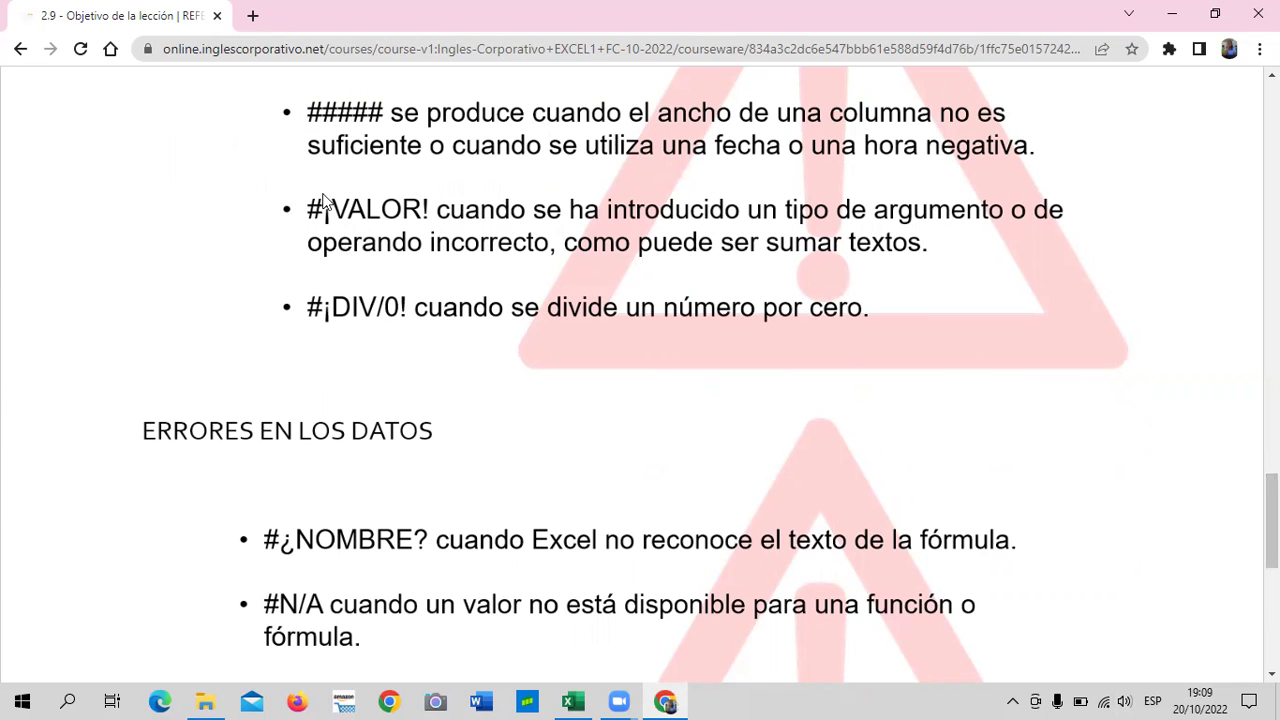
{"action": "scroll", "coordinate": [390, 253], "scroll_direction": "down", "scroll_amount": 2}
{"action": "scroll", "coordinate": [401, 272], "scroll_direction": "down", "scroll_amount": 1}
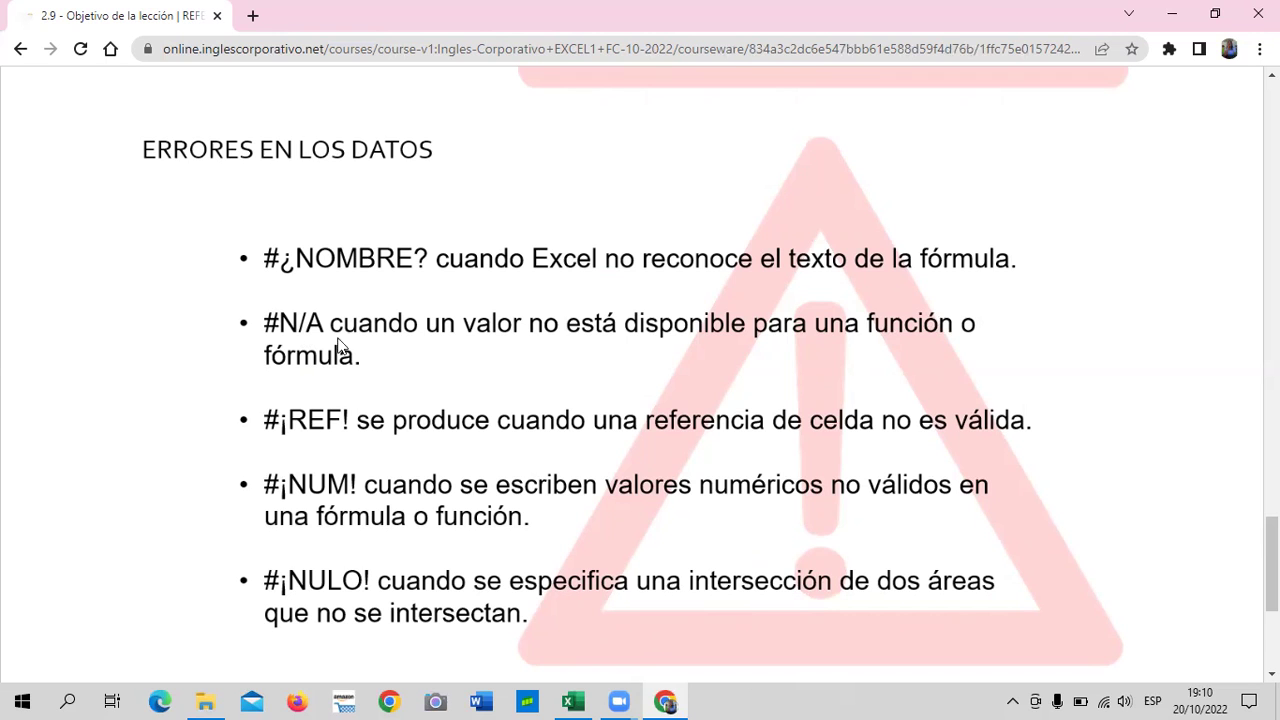
{"action": "scroll", "coordinate": [647, 344], "scroll_direction": "down", "scroll_amount": 2}
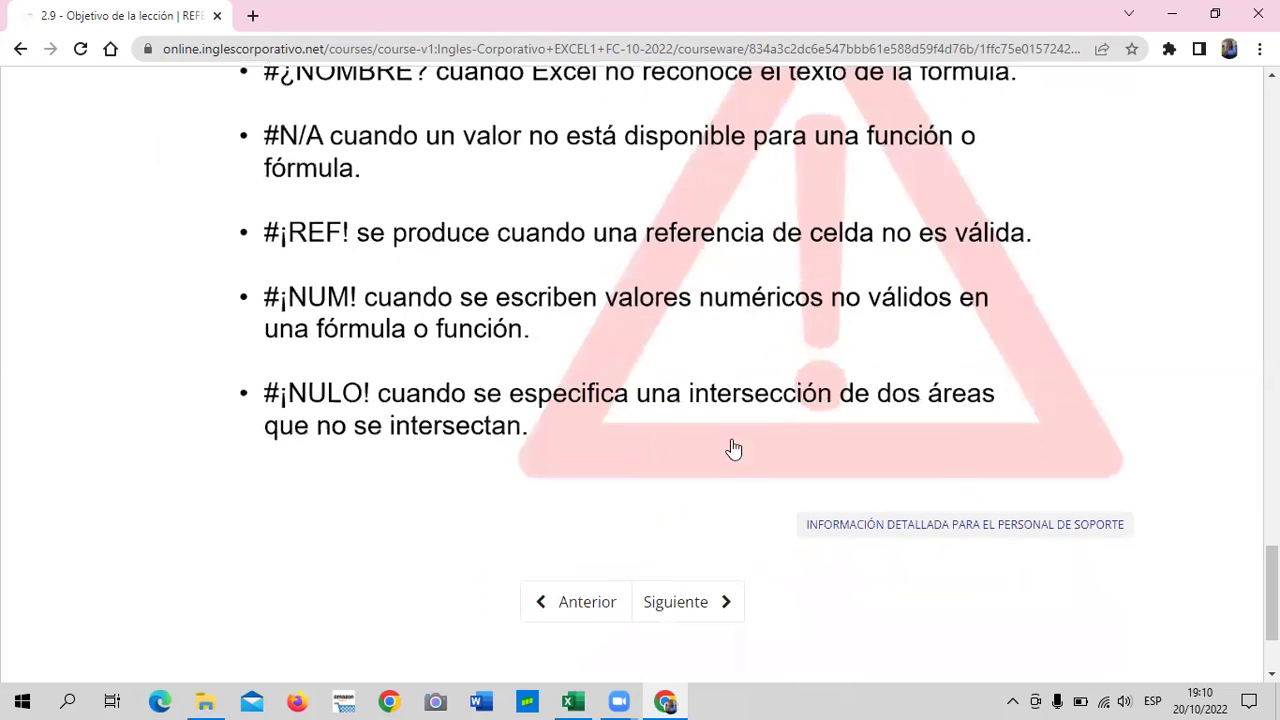
{"action": "scroll", "coordinate": [663, 423], "scroll_direction": "down", "scroll_amount": 2}
Advance to lesson 2.10 Fórmulas y funciones básicas and scroll down to its video.
{"action": "left_click", "coordinate": [669, 436]}
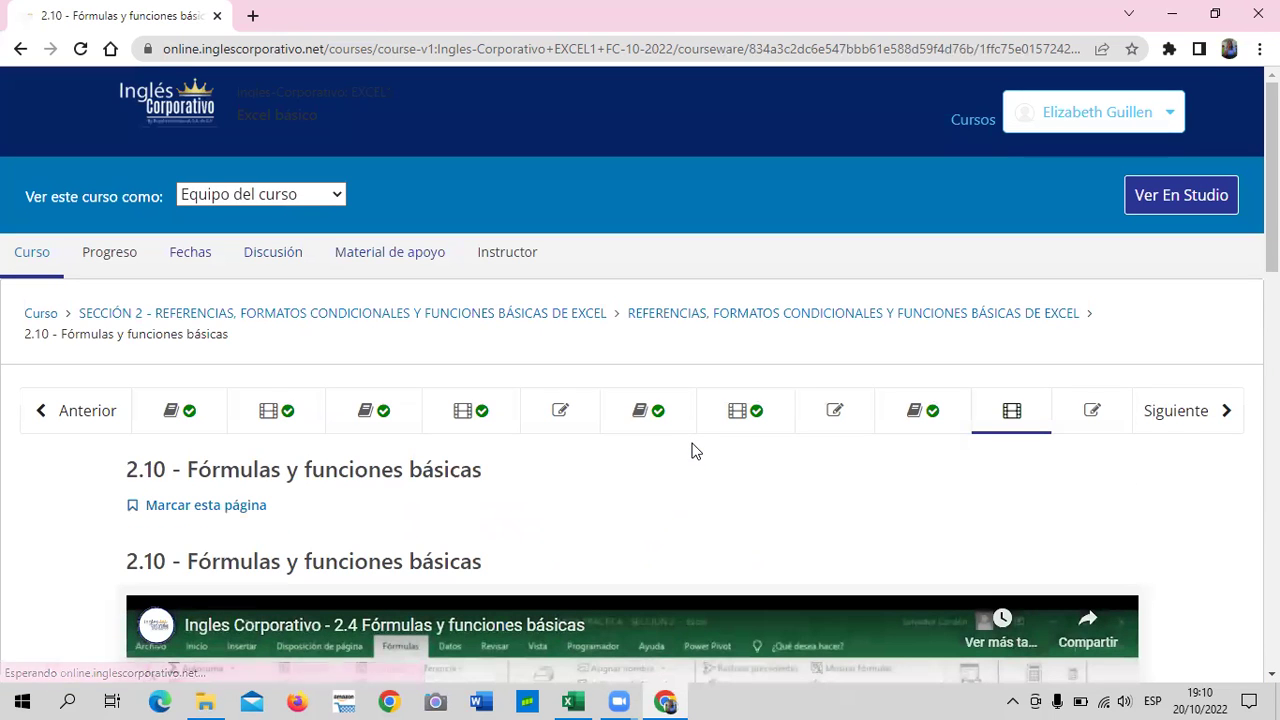
{"action": "scroll", "coordinate": [785, 362], "scroll_direction": "down", "scroll_amount": 6}
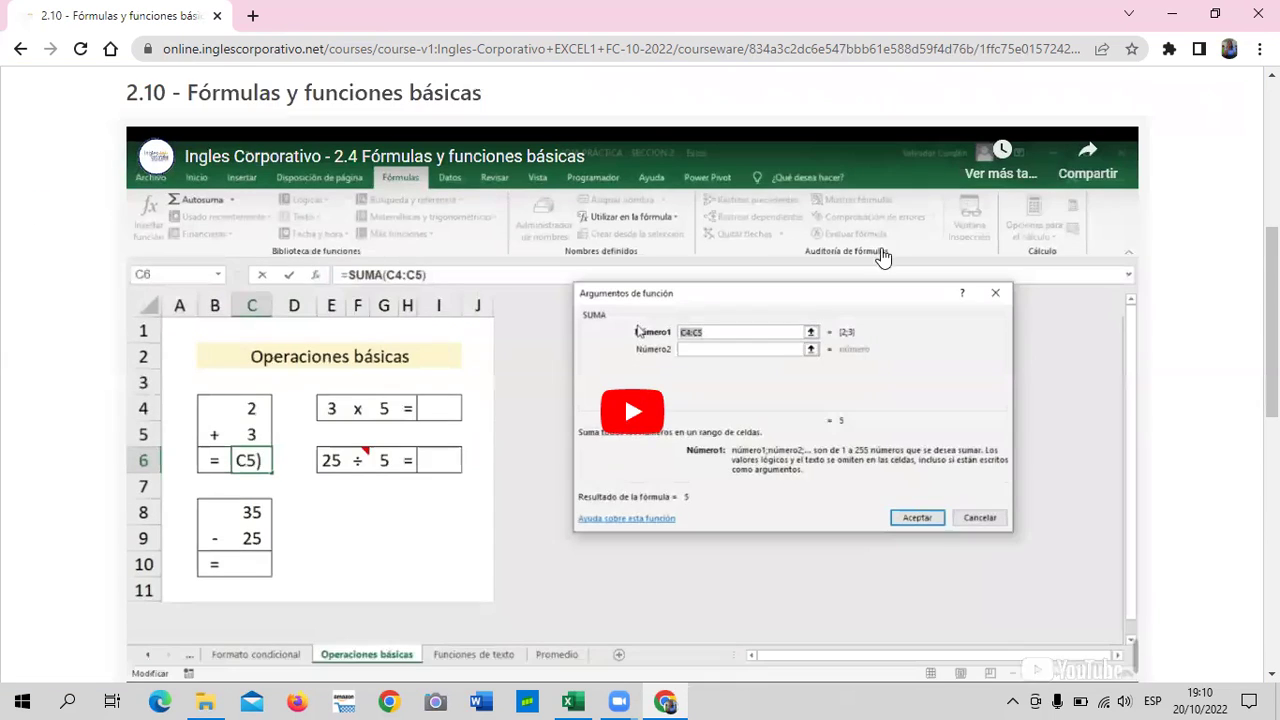
{"action": "scroll", "coordinate": [400, 550], "scroll_direction": "down", "scroll_amount": 1}
{"action": "scroll", "coordinate": [210, 628], "scroll_direction": "down", "scroll_amount": 1}
{"action": "scroll", "coordinate": [210, 621], "scroll_direction": "down", "scroll_amount": 2}
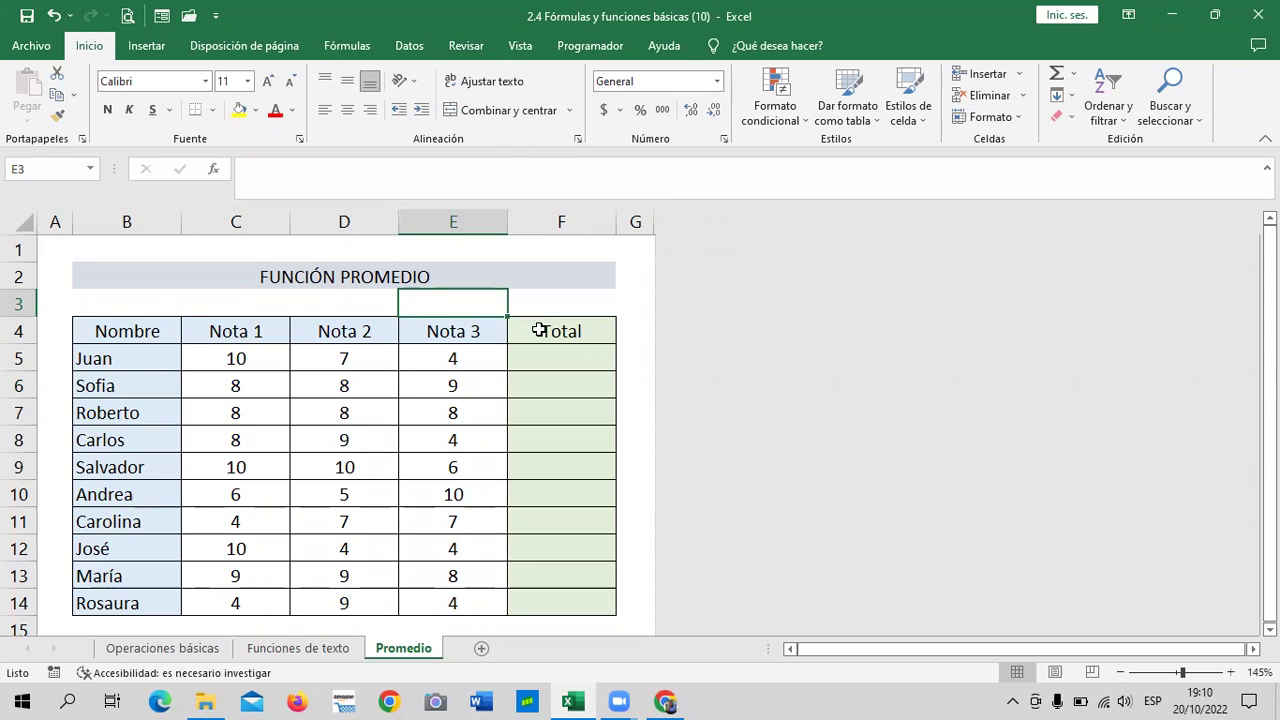
Switch to the Operaciones básicas sheet after a brief look at Funciones de texto.
{"action": "scroll", "coordinate": [539, 330], "scroll_direction": "down", "scroll_amount": 2}
{"action": "scroll", "coordinate": [537, 329], "scroll_direction": "up", "scroll_amount": 1}
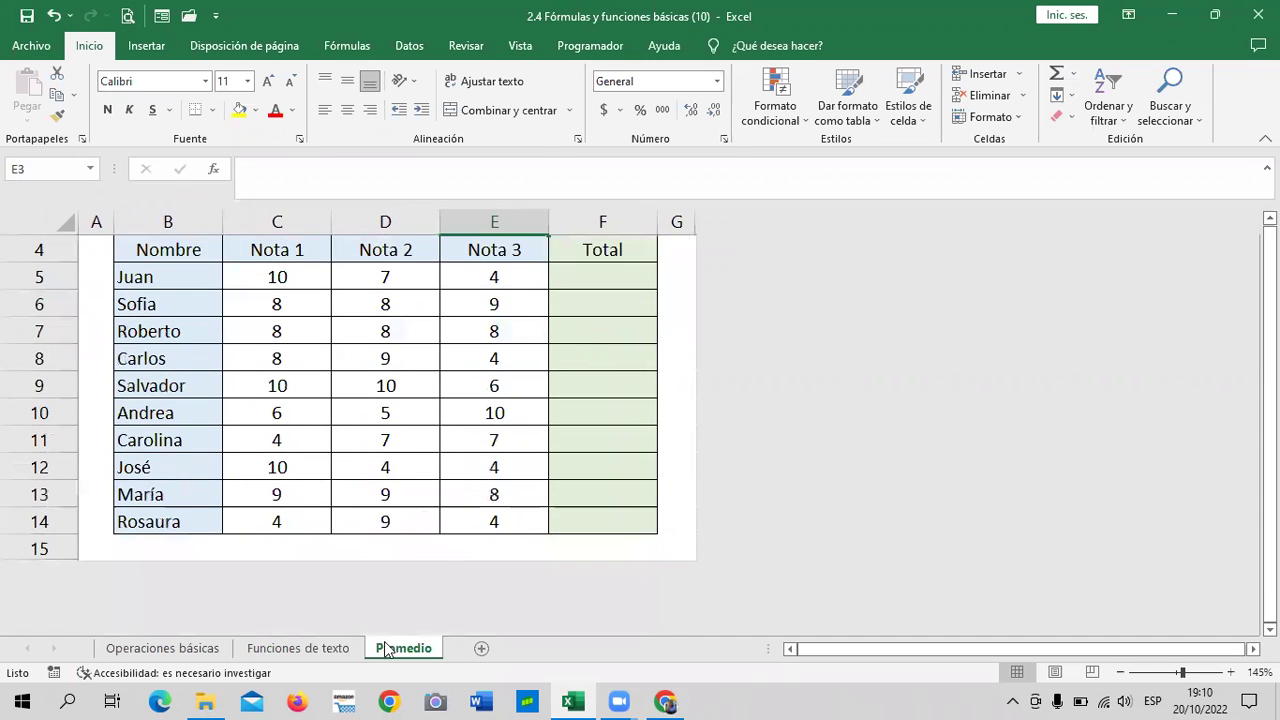
{"action": "scroll", "coordinate": [503, 529], "scroll_direction": "up", "scroll_amount": 1}
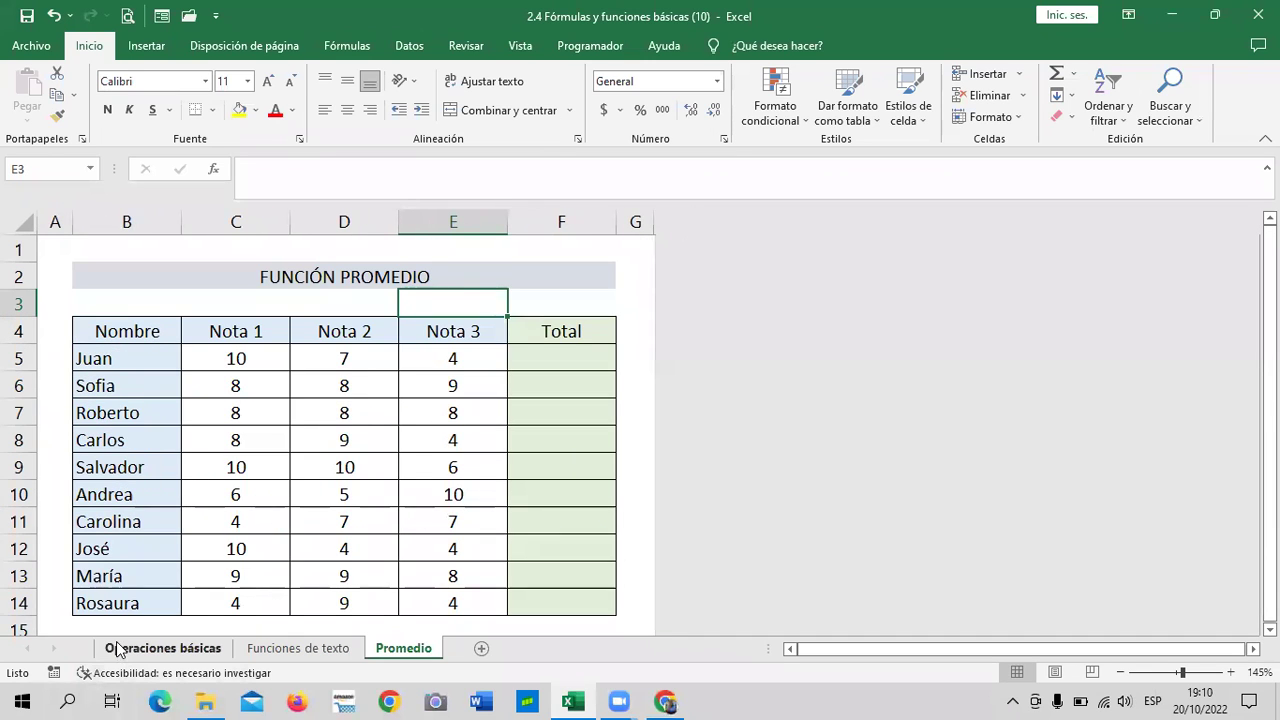
{"action": "left_click", "coordinate": [186, 652]}
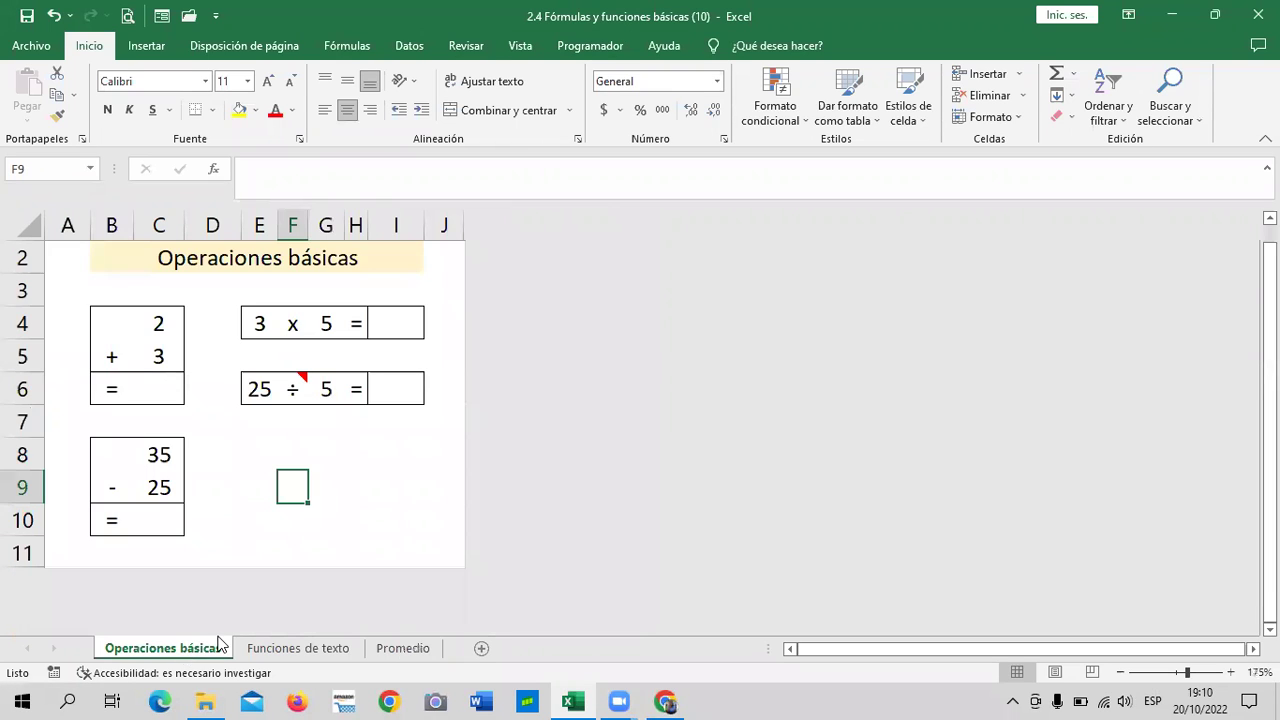
{"action": "left_click", "coordinate": [297, 652]}
{"action": "key", "text": "ctrl+Page_Up"}
Review exercise cells C4, C6, C10, I6 and I4, then show the Funciones de texto sheet.
{"action": "left_click", "coordinate": [134, 325]}
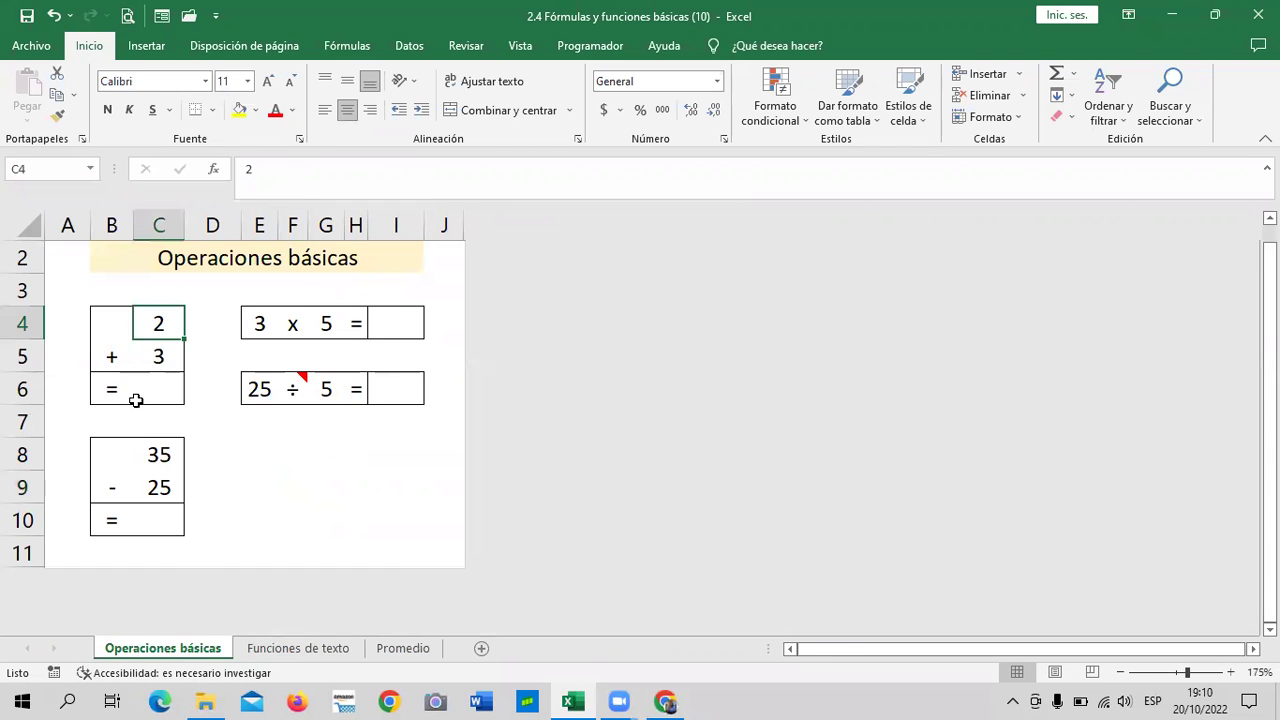
{"action": "left_click", "coordinate": [155, 380]}
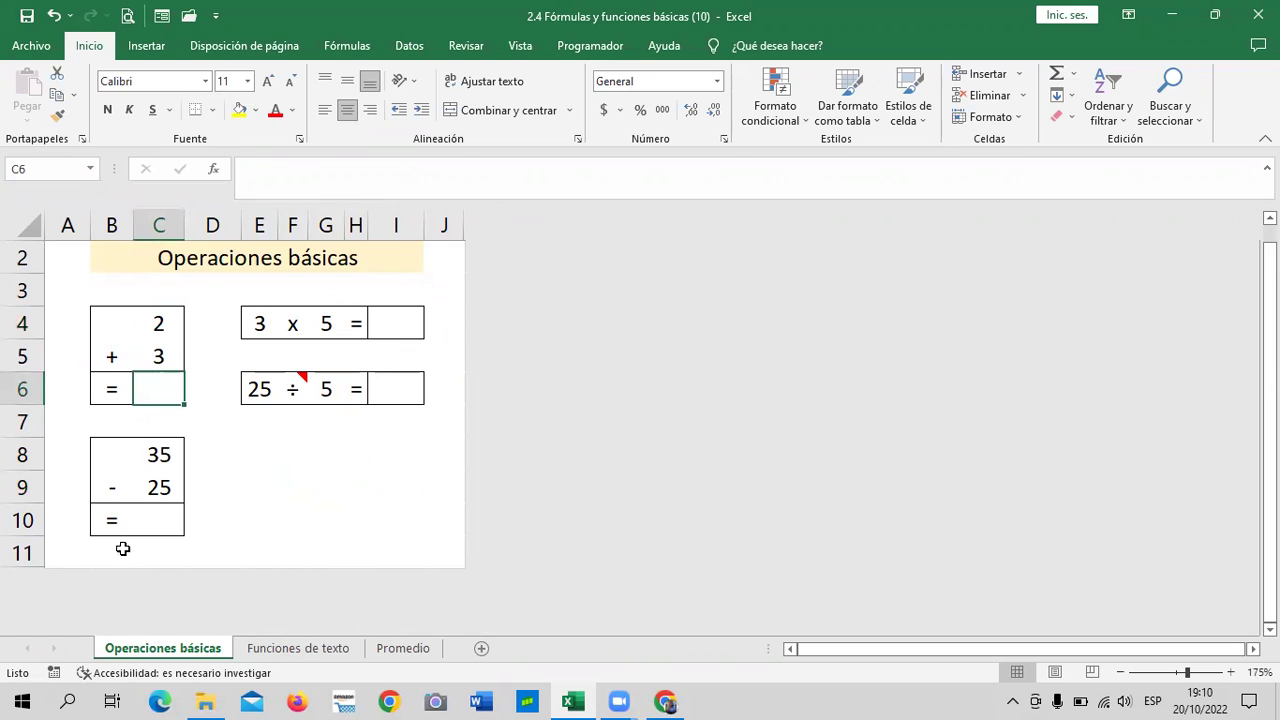
{"action": "left_click", "coordinate": [139, 520]}
{"action": "left_click", "coordinate": [405, 378]}
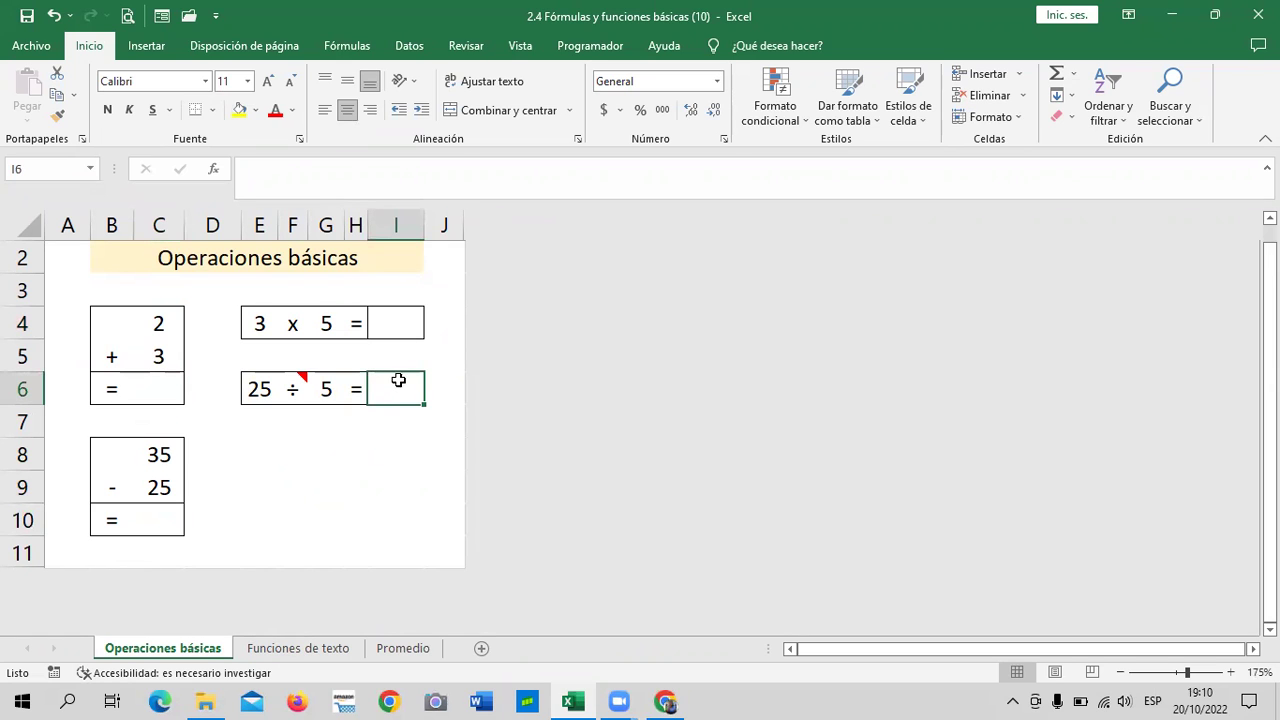
{"action": "left_click", "coordinate": [383, 321]}
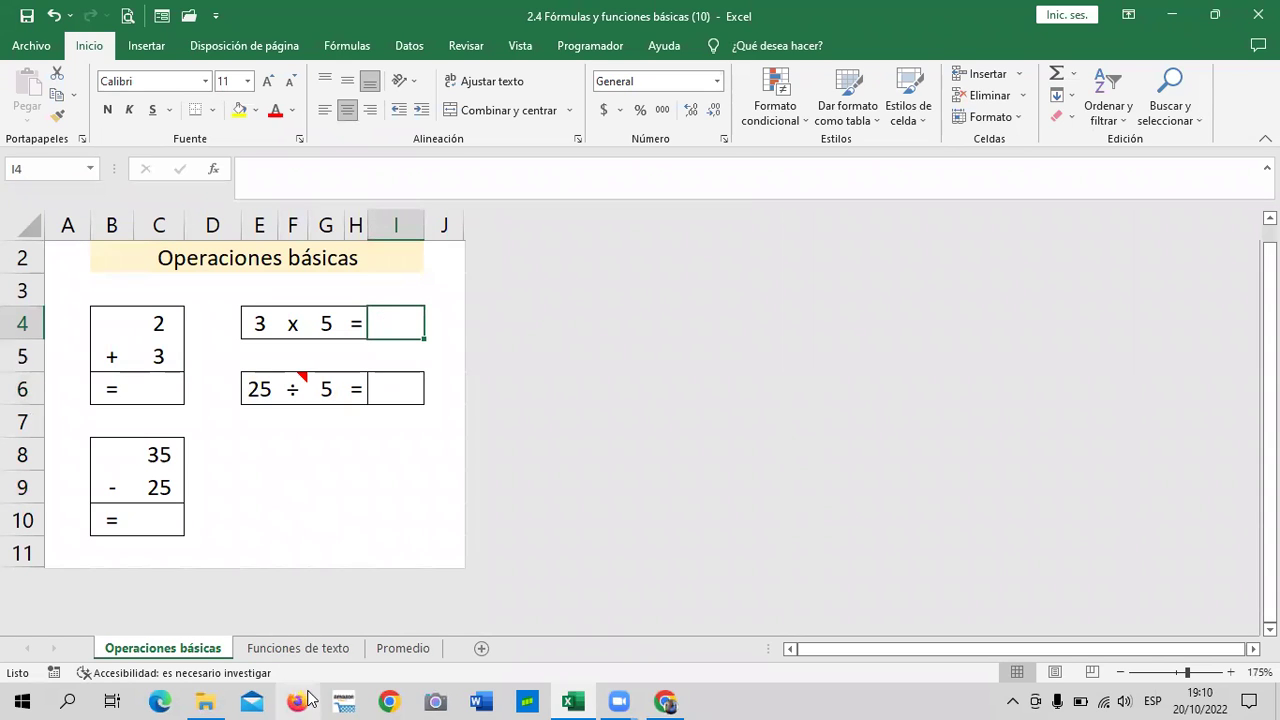
{"action": "left_click", "coordinate": [298, 648]}
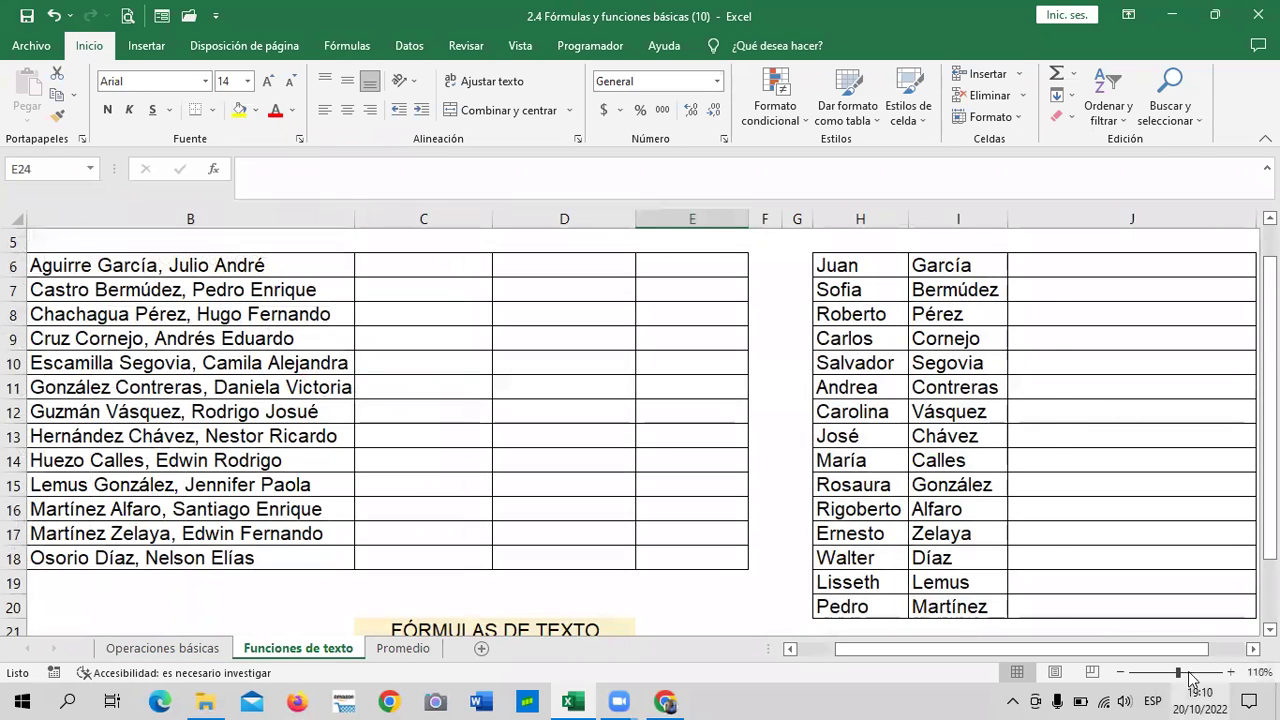
{"action": "left_click_drag", "start_coordinate": [1100, 648], "coordinate": [1062, 648]}
{"action": "scroll", "coordinate": [582, 453], "scroll_direction": "up", "scroll_amount": 2}
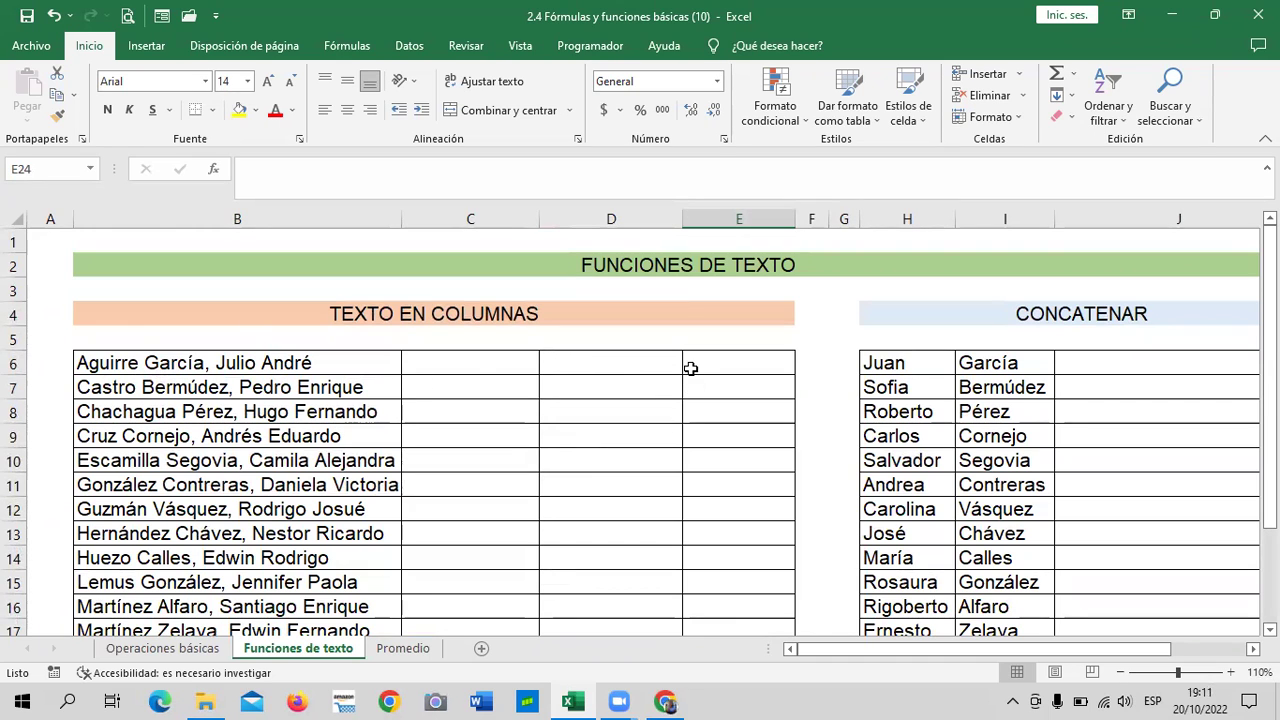
{"action": "left_click", "coordinate": [307, 386]}
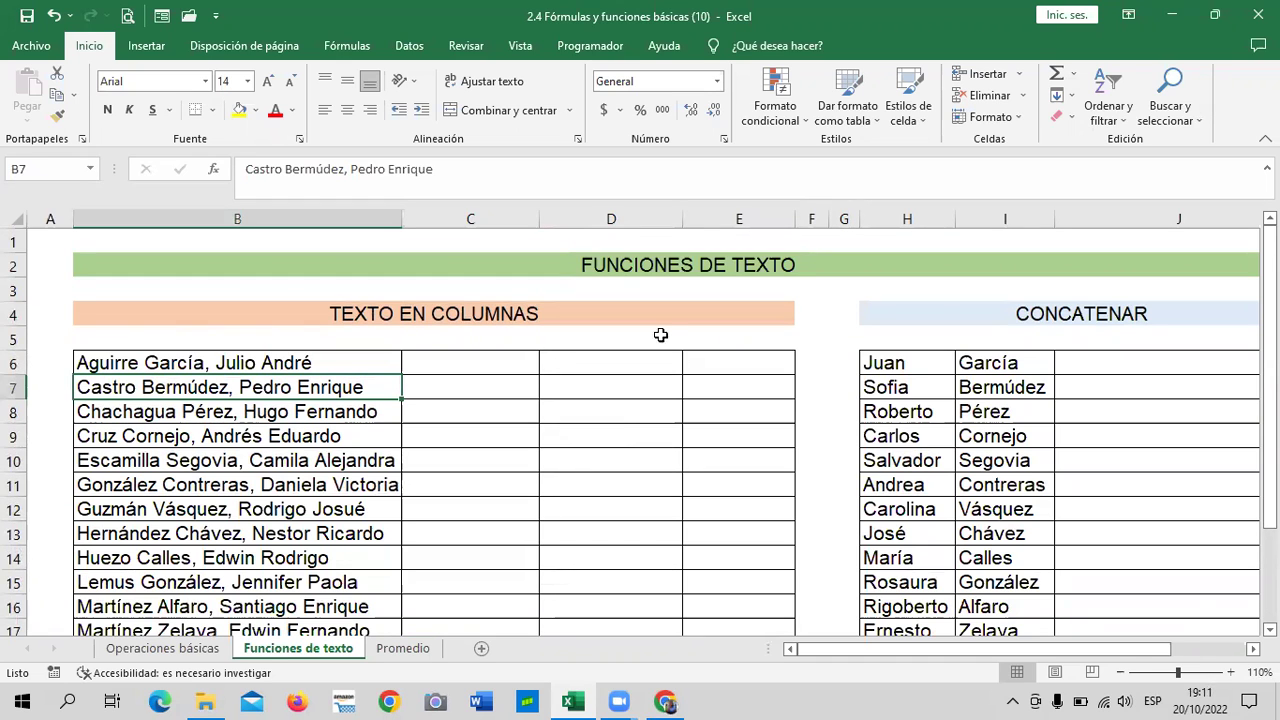
{"action": "left_click_drag", "start_coordinate": [1090, 648], "coordinate": [1188, 628]}
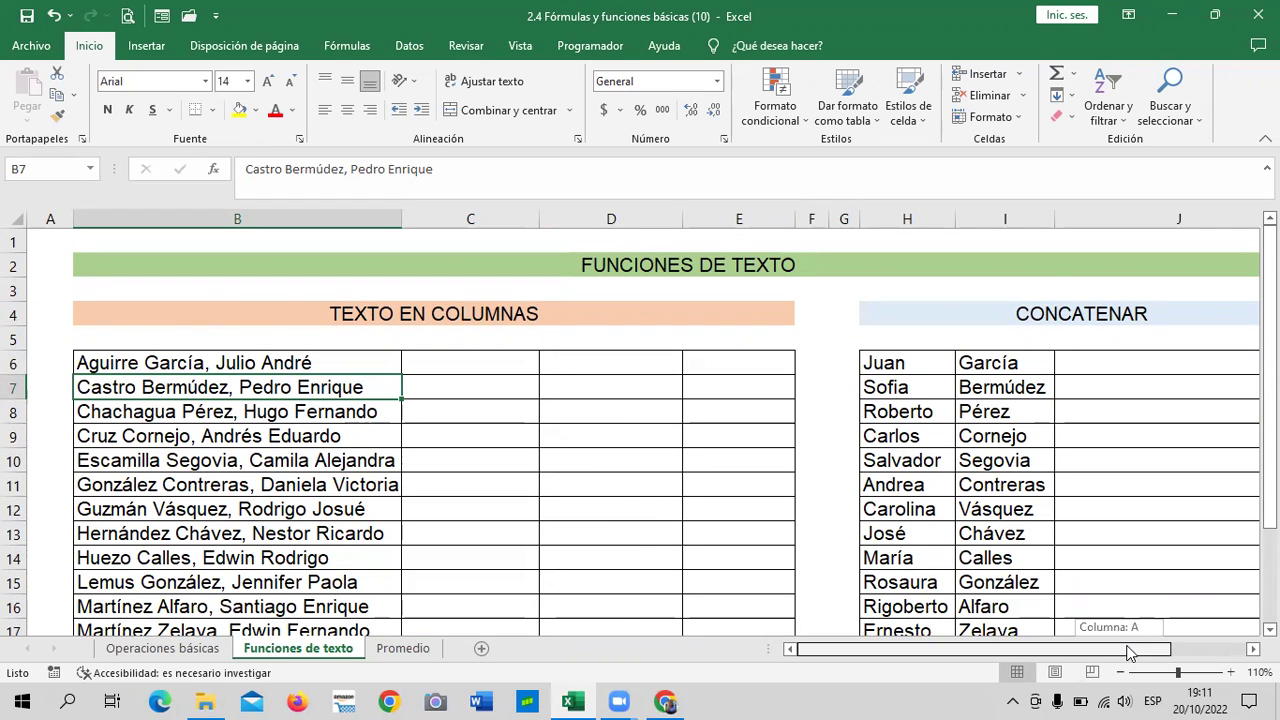
{"action": "scroll", "coordinate": [696, 400], "scroll_direction": "down", "scroll_amount": 1}
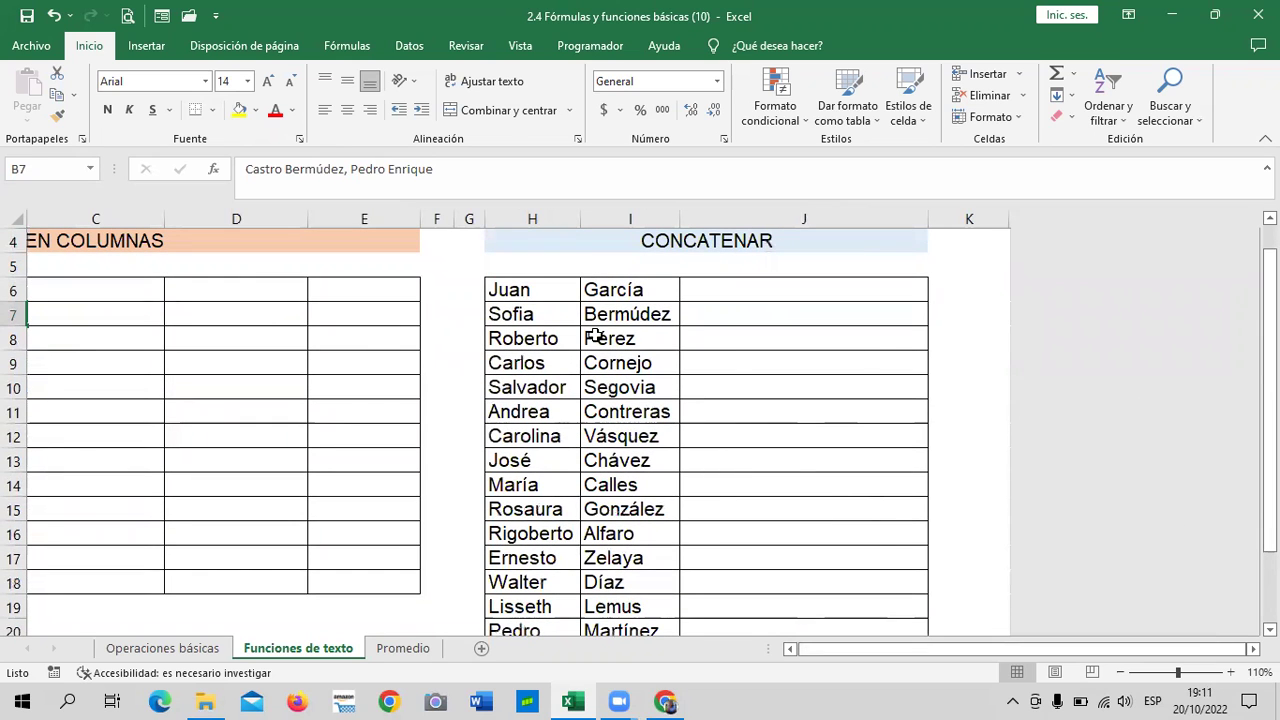
{"action": "left_click_drag", "start_coordinate": [1165, 651], "coordinate": [1075, 650]}
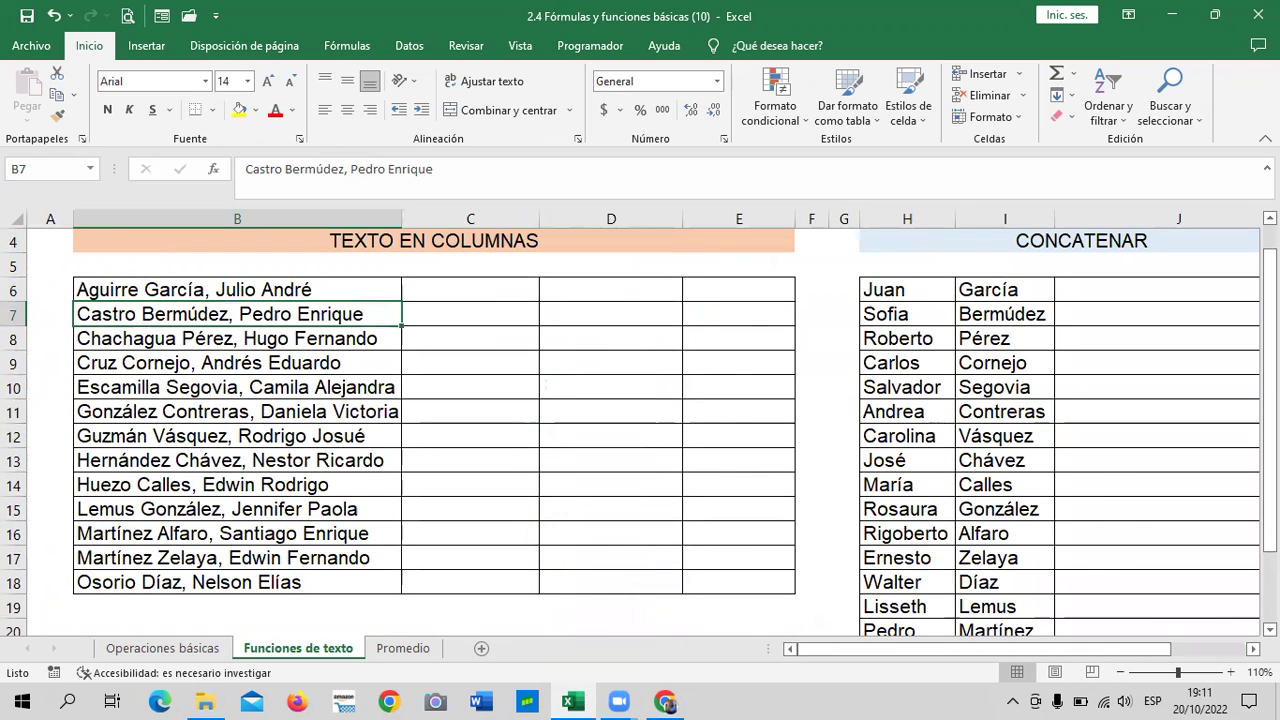
{"action": "scroll", "coordinate": [1109, 583], "scroll_direction": "down", "scroll_amount": 3}
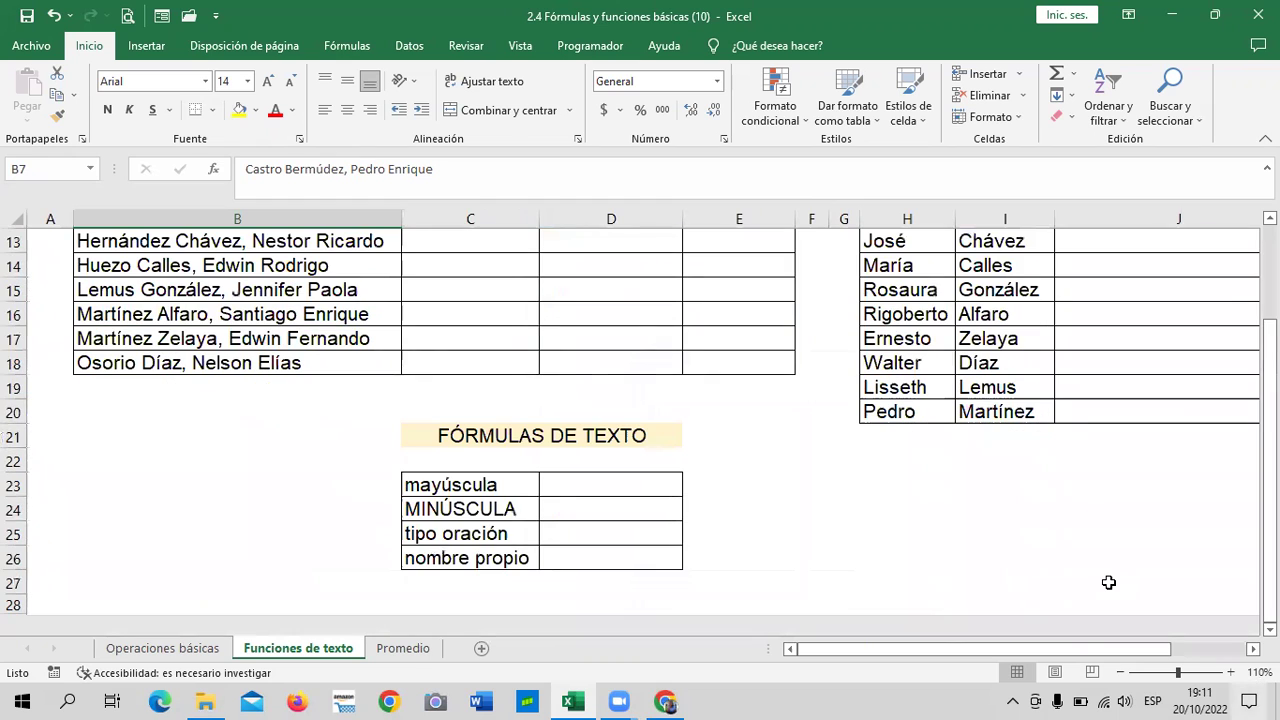
{"action": "left_click", "coordinate": [620, 485]}
{"action": "scroll", "coordinate": [620, 485], "scroll_direction": "down", "scroll_amount": 1}
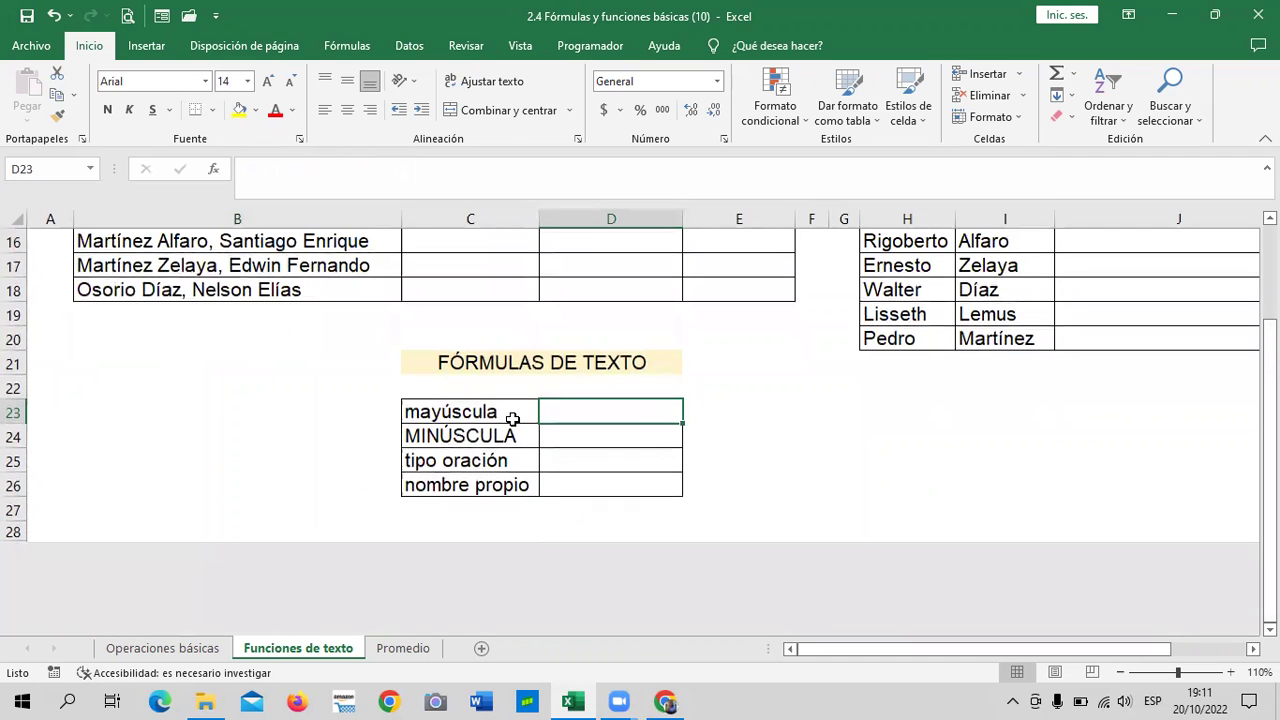
{"action": "left_click", "coordinate": [421, 412]}
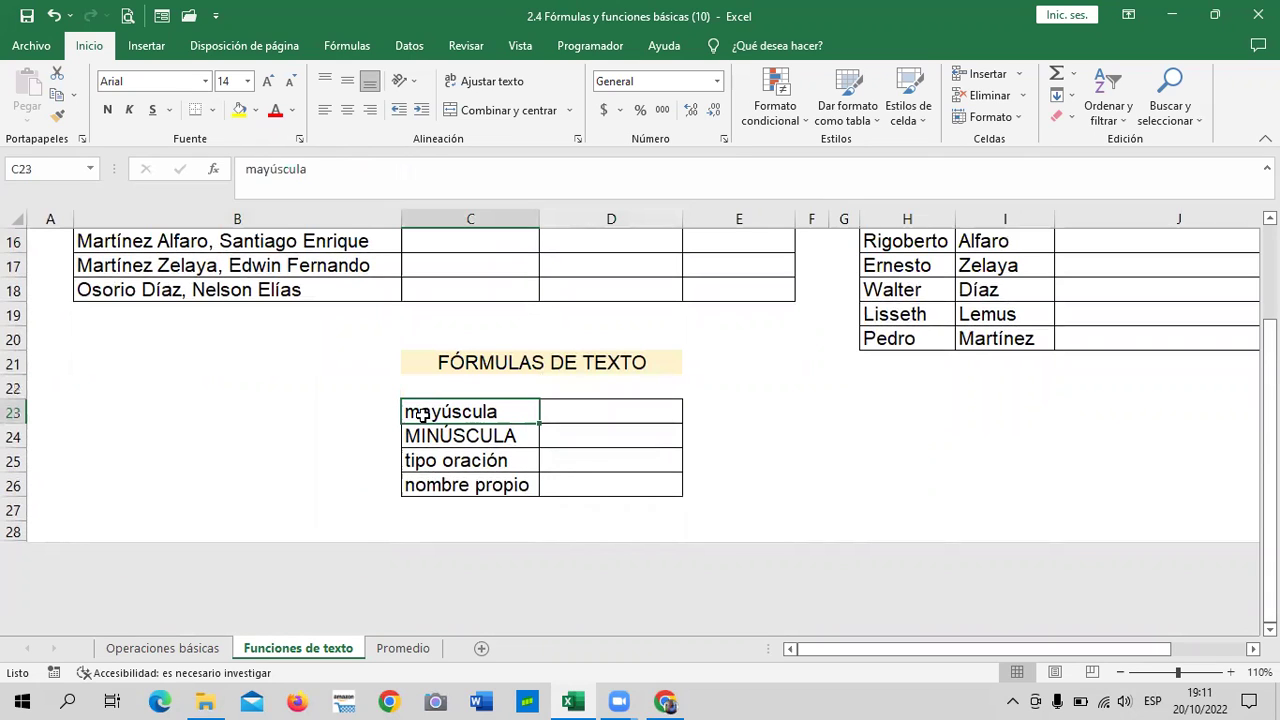
{"action": "left_click", "coordinate": [590, 440]}
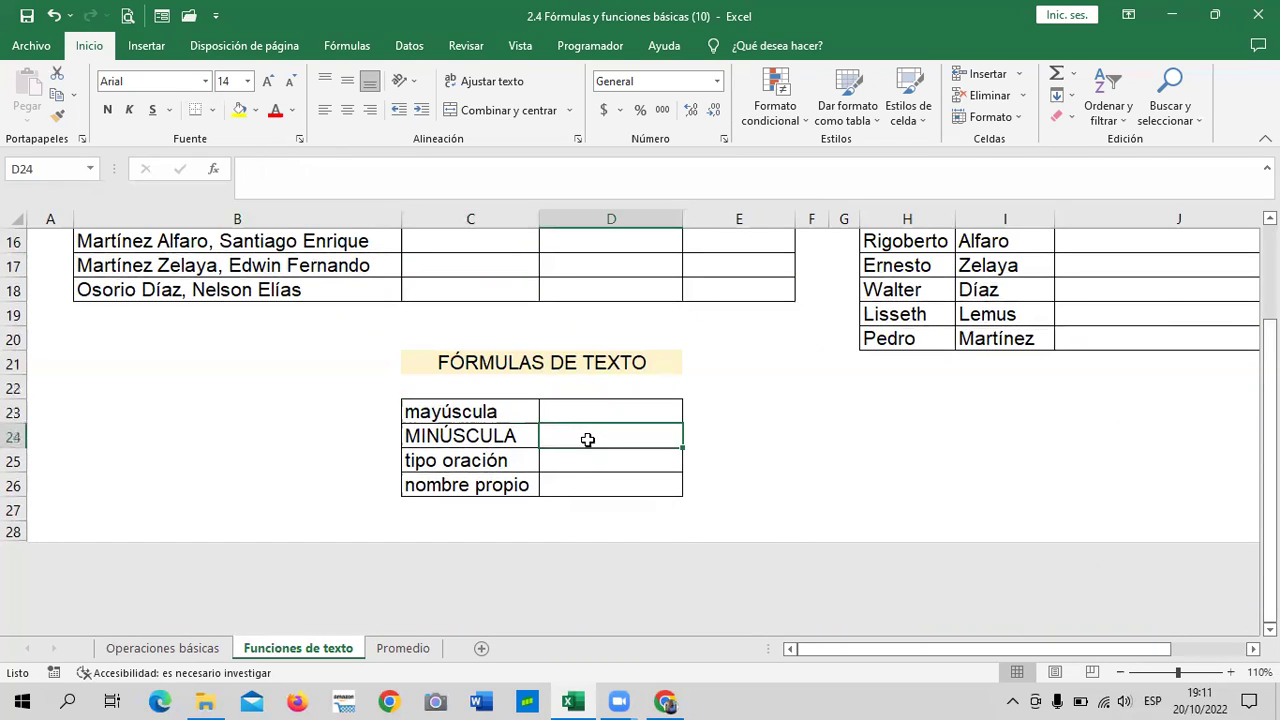
{"action": "left_click", "coordinate": [483, 440]}
{"action": "left_click", "coordinate": [570, 434]}
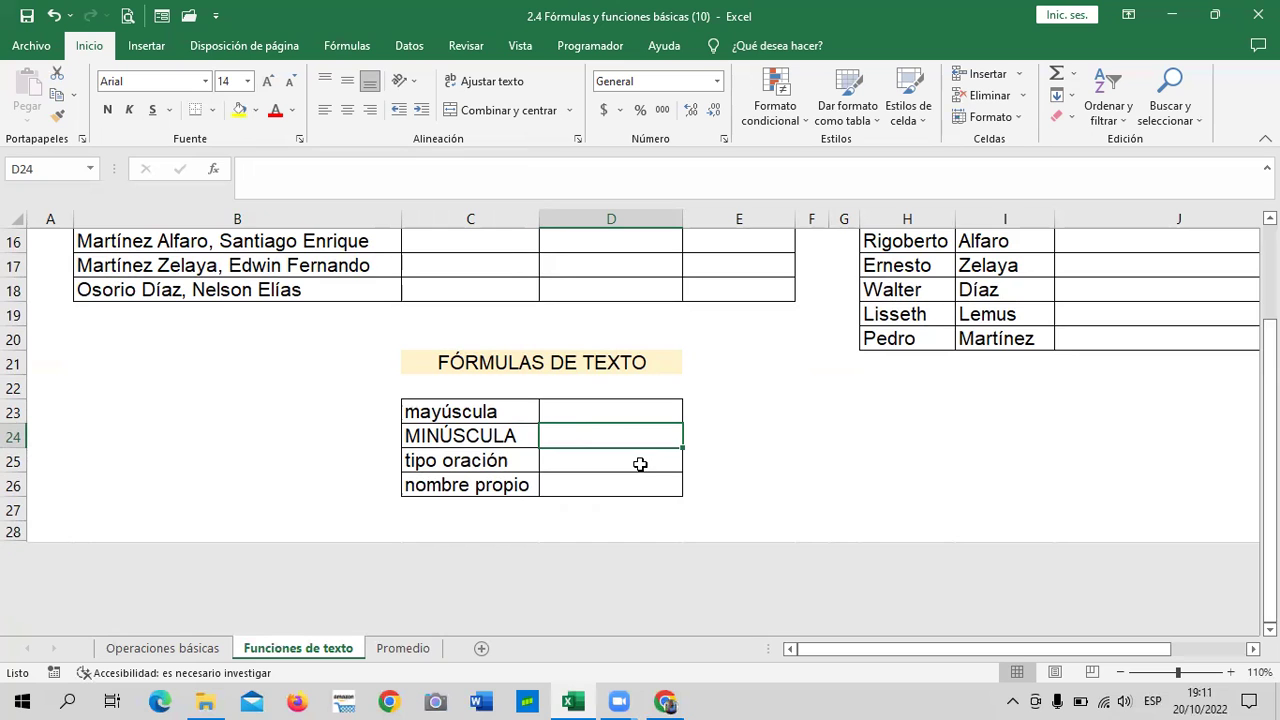
{"action": "scroll", "coordinate": [668, 508], "scroll_direction": "up", "scroll_amount": 3}
{"action": "scroll", "coordinate": [660, 514], "scroll_direction": "down", "scroll_amount": 2}
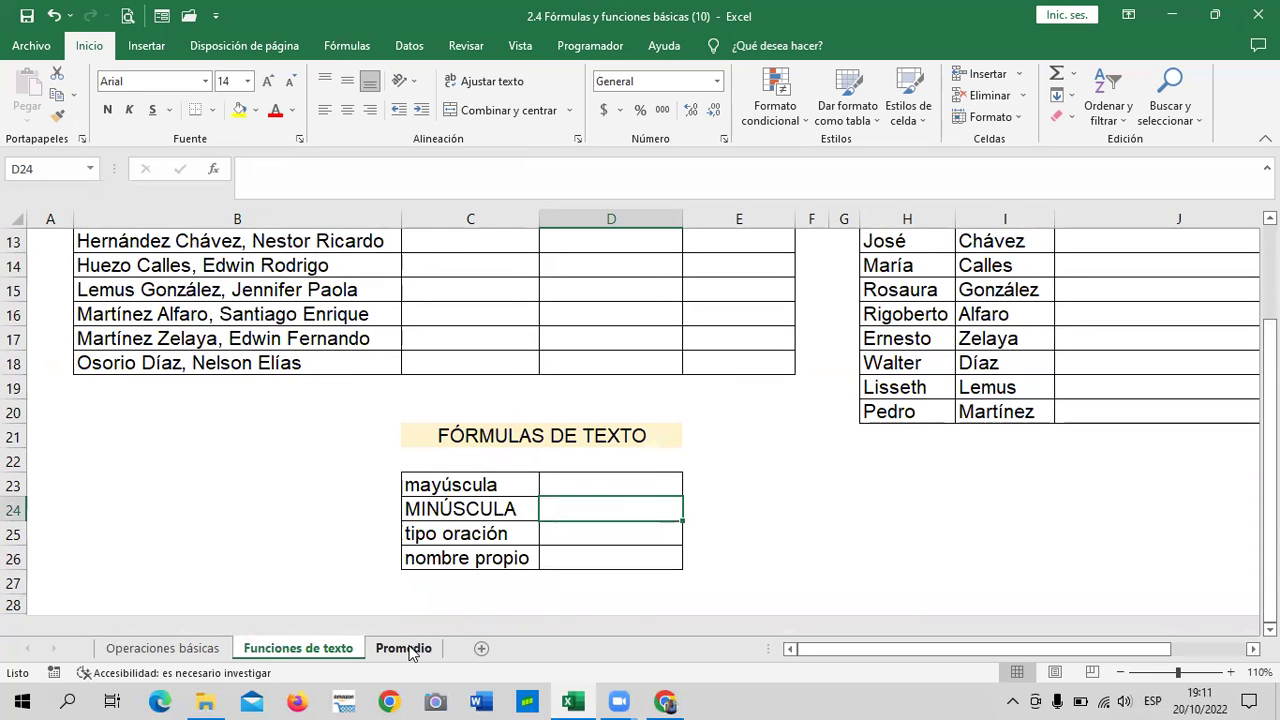
Open the Promedio sheet and look over the FUNCIÓN PROMEDIO title and cell G4.
{"action": "left_click", "coordinate": [404, 648]}
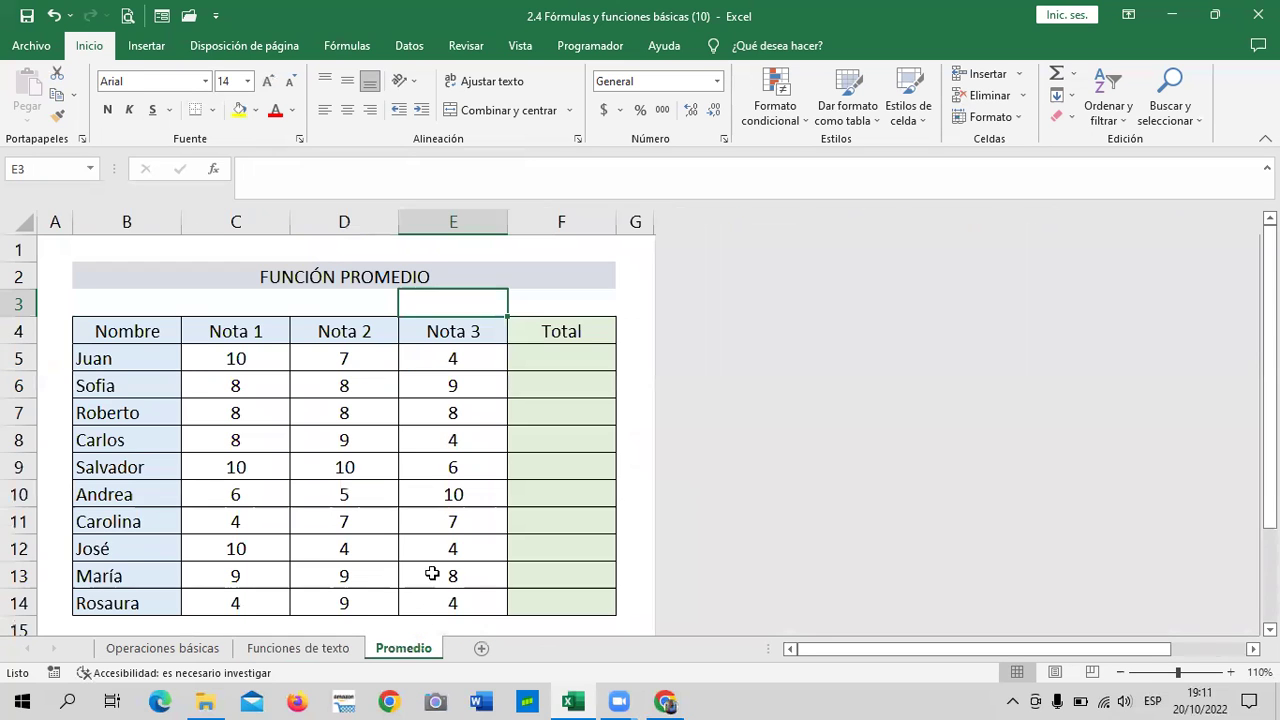
{"action": "left_click", "coordinate": [563, 277]}
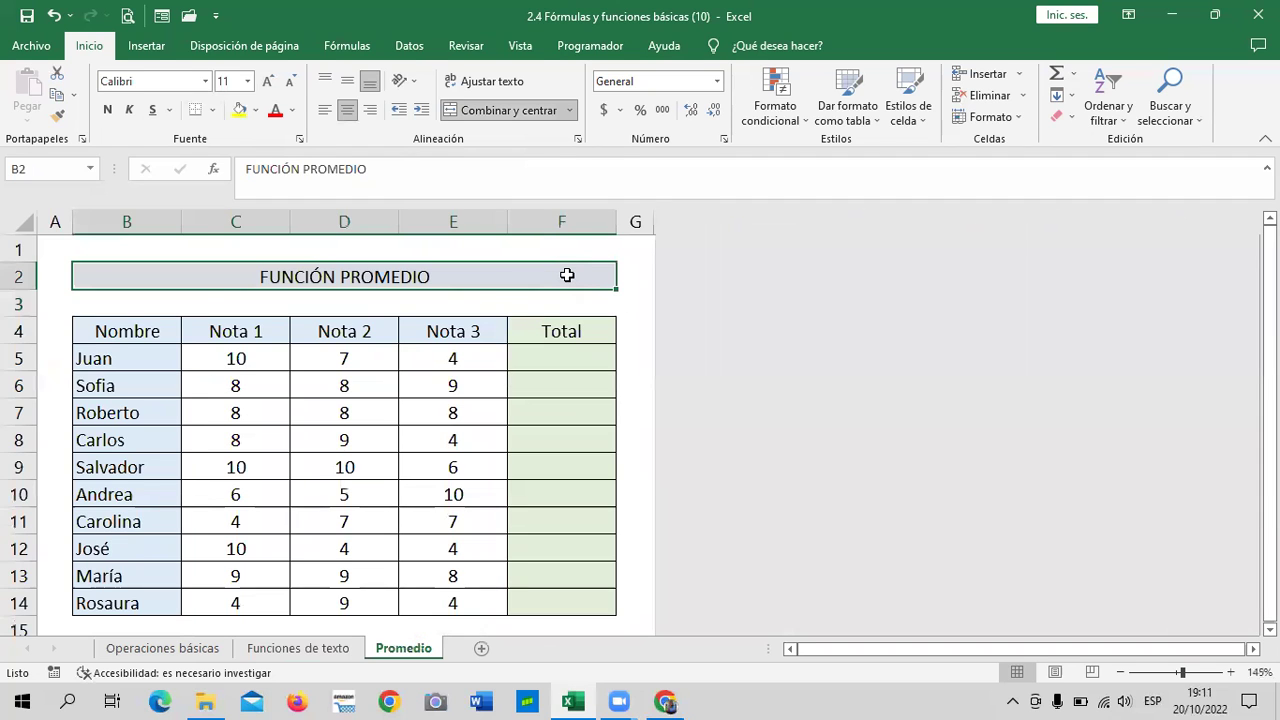
{"action": "scroll", "coordinate": [550, 330], "scroll_direction": "down", "scroll_amount": 2}
{"action": "scroll", "coordinate": [543, 357], "scroll_direction": "up", "scroll_amount": 1}
{"action": "scroll", "coordinate": [543, 357], "scroll_direction": "up", "scroll_amount": 1}
{"action": "left_click", "coordinate": [643, 331]}
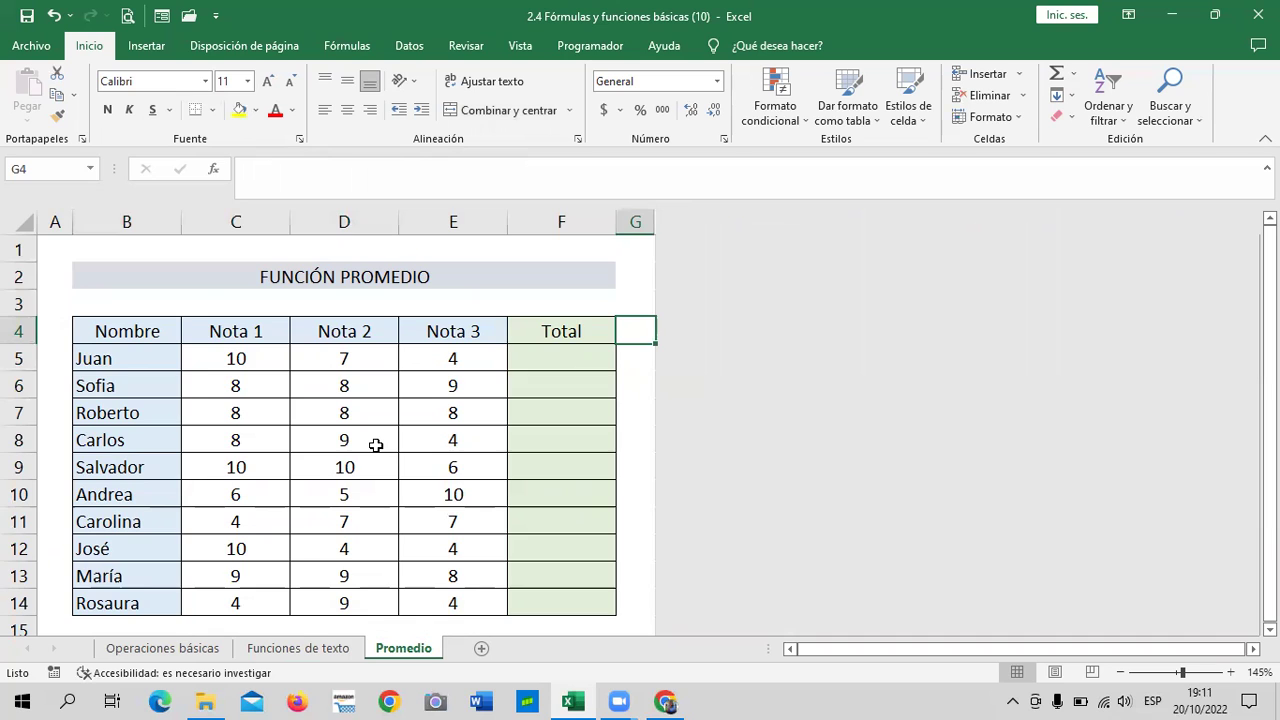
{"action": "scroll", "coordinate": [375, 444], "scroll_direction": "down", "scroll_amount": 3}
{"action": "scroll", "coordinate": [375, 451], "scroll_direction": "up", "scroll_amount": 2}
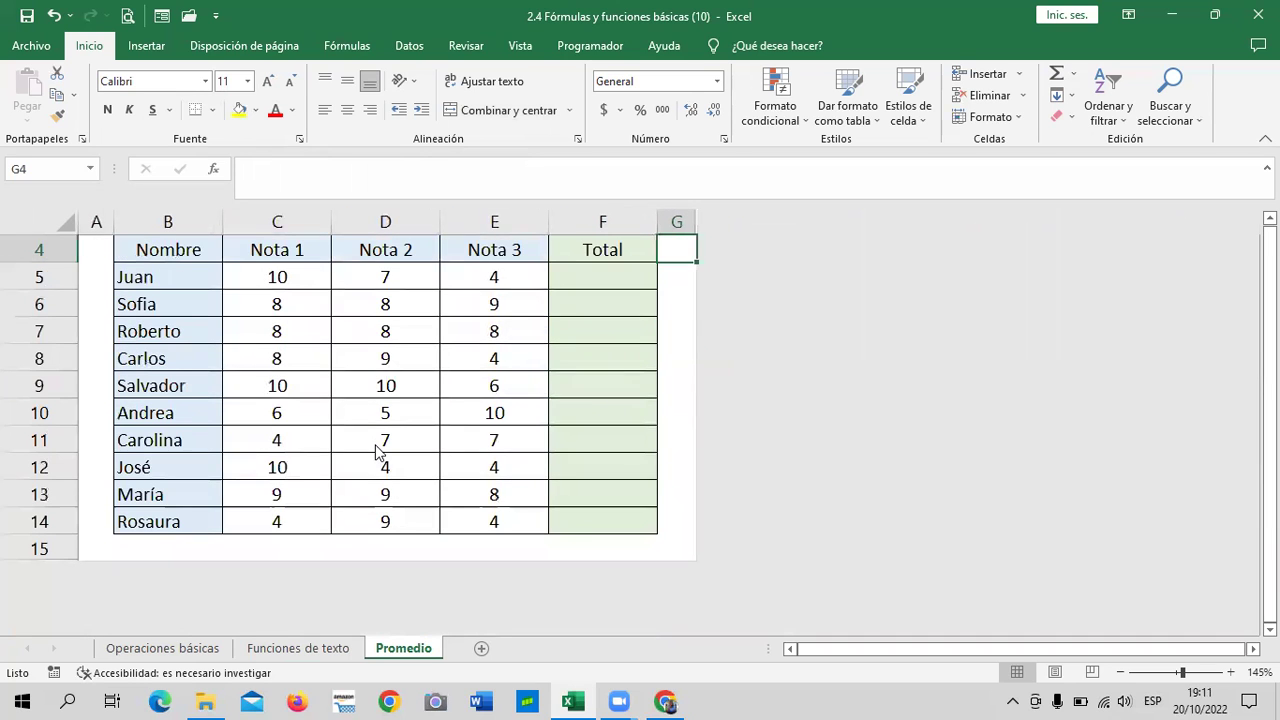
{"action": "scroll", "coordinate": [377, 451], "scroll_direction": "up", "scroll_amount": 1}
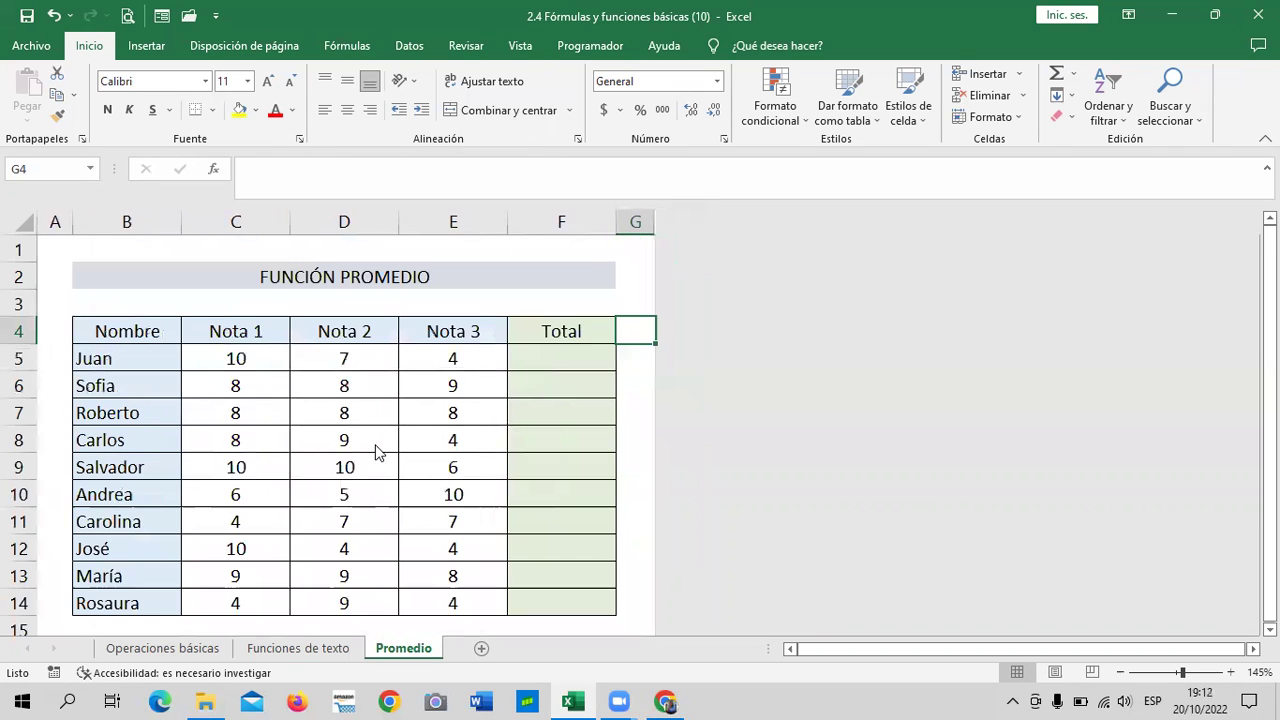
Inspect Juan's row: the empty Total cell F5, his Nota 1 and Nota 2 grades, and Nota 3.
{"action": "left_click", "coordinate": [552, 364]}
{"action": "left_click", "coordinate": [245, 358]}
{"action": "left_click", "coordinate": [354, 357]}
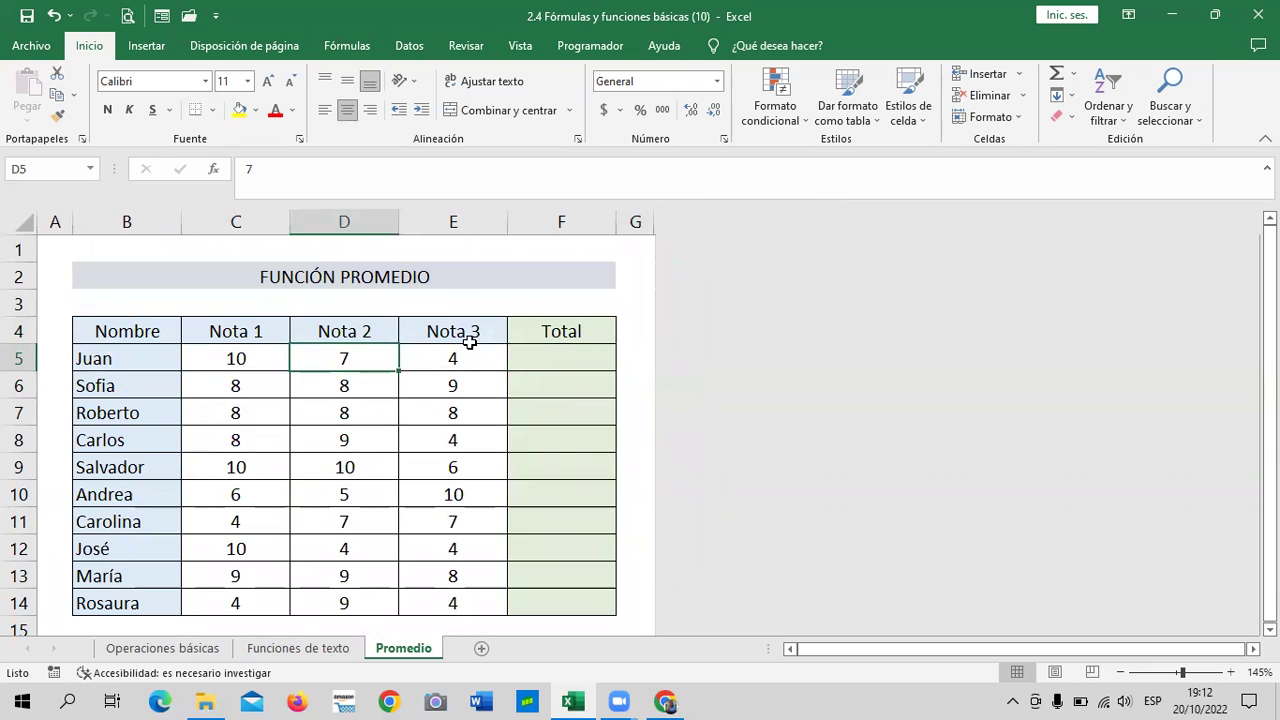
{"action": "left_click", "coordinate": [466, 335]}
{"action": "scroll", "coordinate": [452, 366], "scroll_direction": "down", "scroll_amount": 1}
{"action": "scroll", "coordinate": [452, 366], "scroll_direction": "down", "scroll_amount": 1}
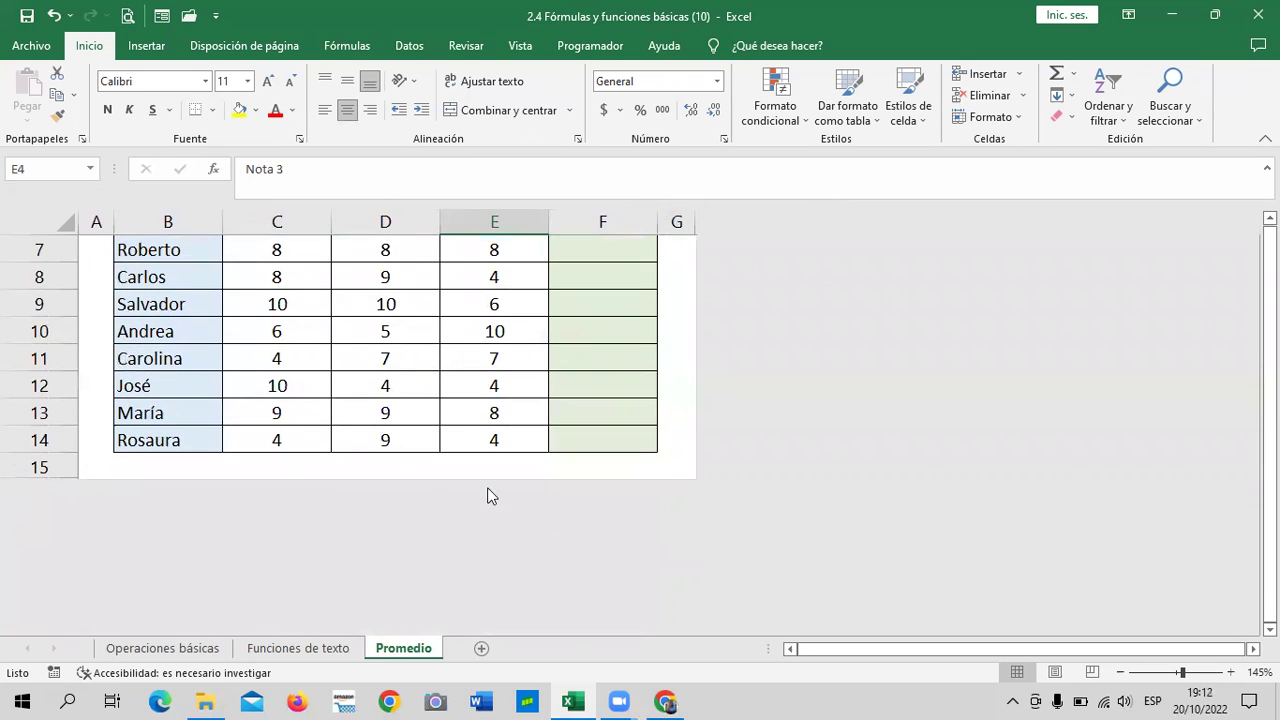
{"action": "scroll", "coordinate": [520, 530], "scroll_direction": "up", "scroll_amount": 2}
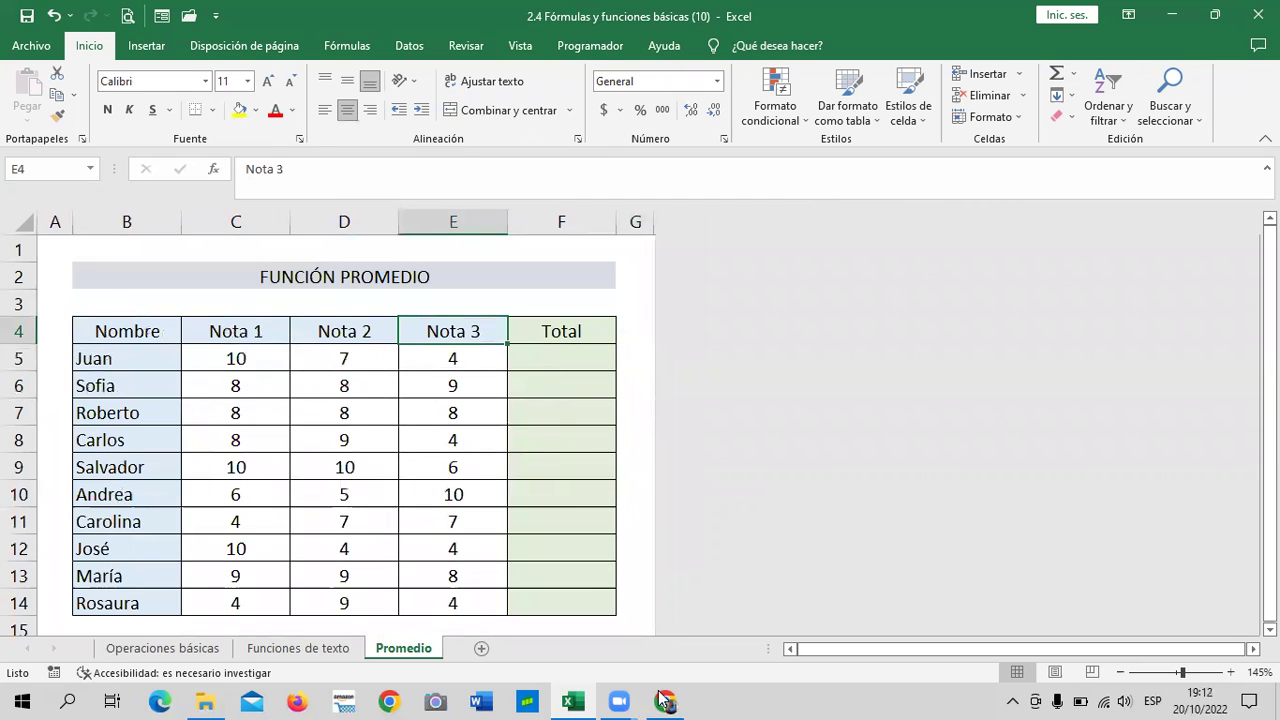
Return to lesson 2.10 in Chrome, scroll up to the YouTube video and start playing it.
{"action": "left_click", "coordinate": [662, 700]}
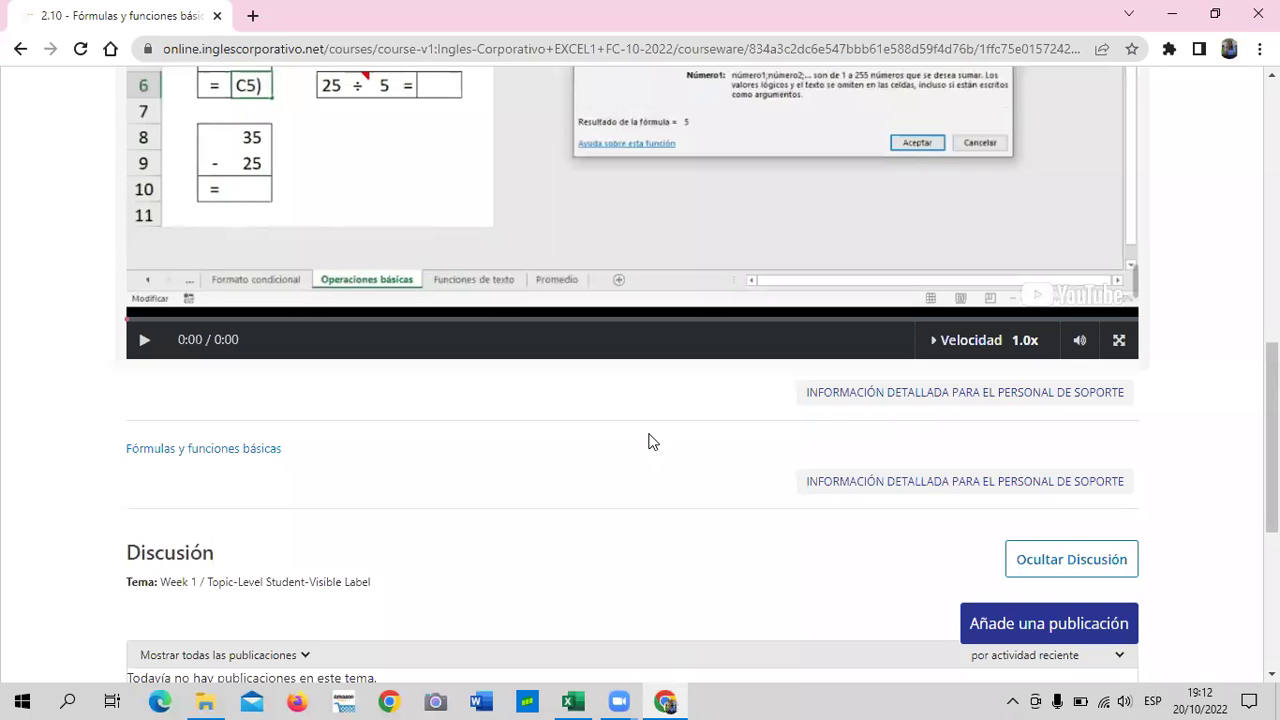
{"action": "scroll", "coordinate": [648, 441], "scroll_direction": "up", "scroll_amount": 3}
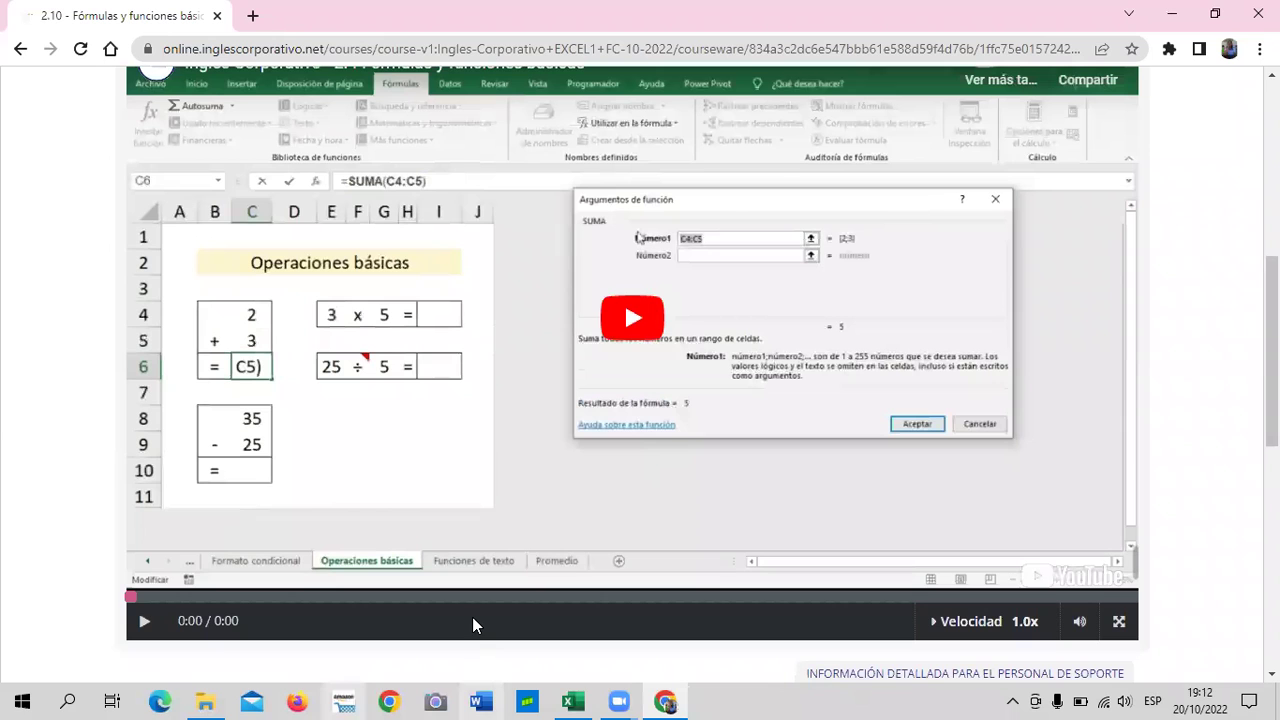
{"action": "scroll", "coordinate": [418, 425], "scroll_direction": "up", "scroll_amount": 1}
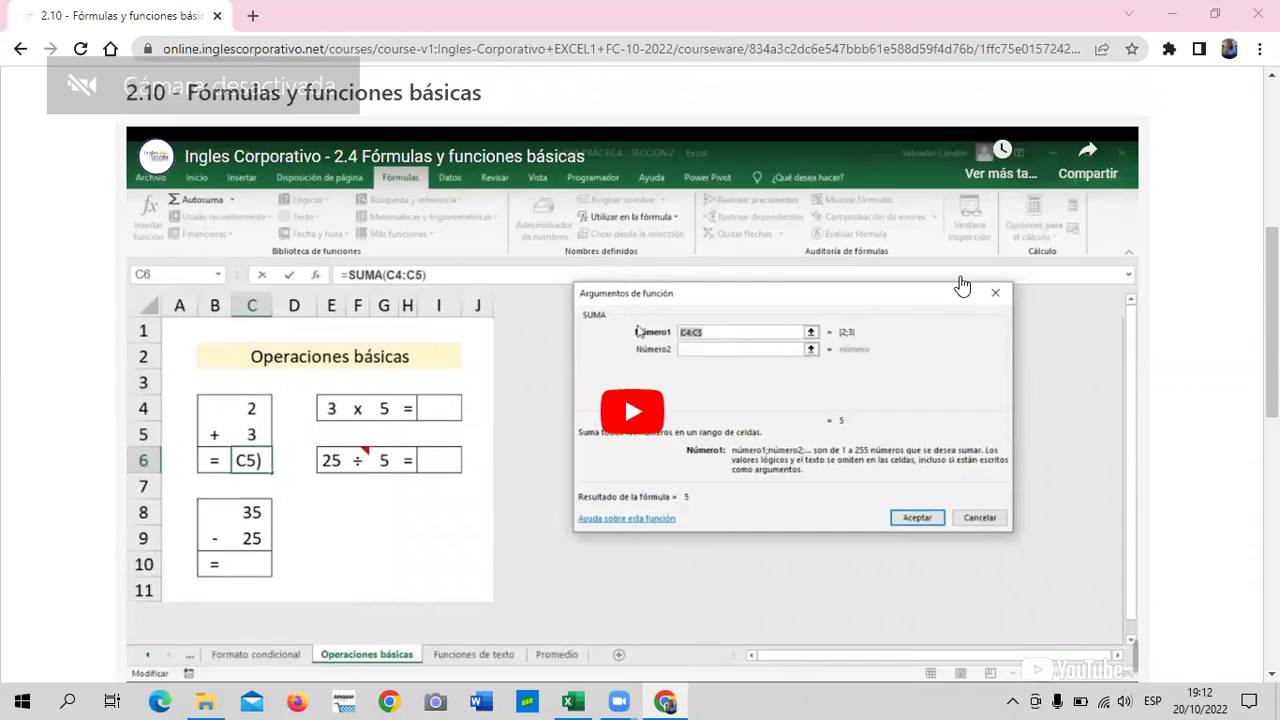
{"action": "left_click", "coordinate": [620, 395]}
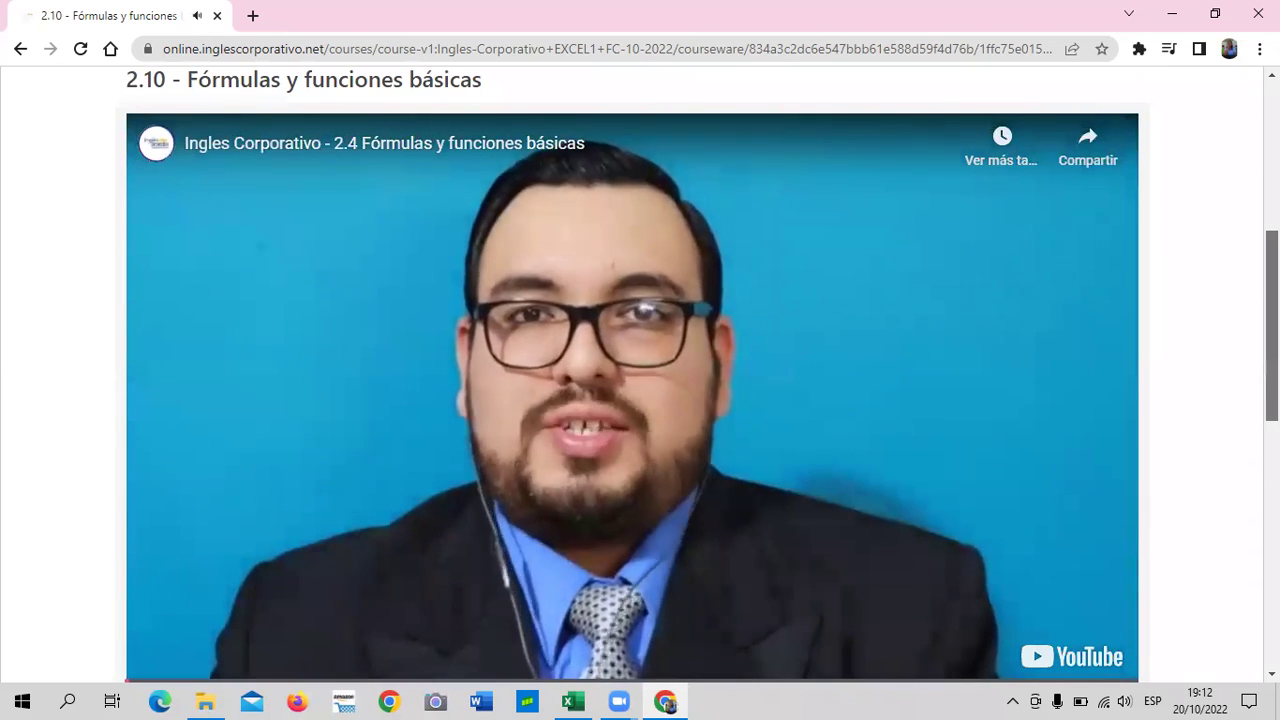
Turn up the volume and watch the 2.10 video to about 7:38 of 8:04.
{"action": "key", "text": "XF86AudioRaiseVolume"}
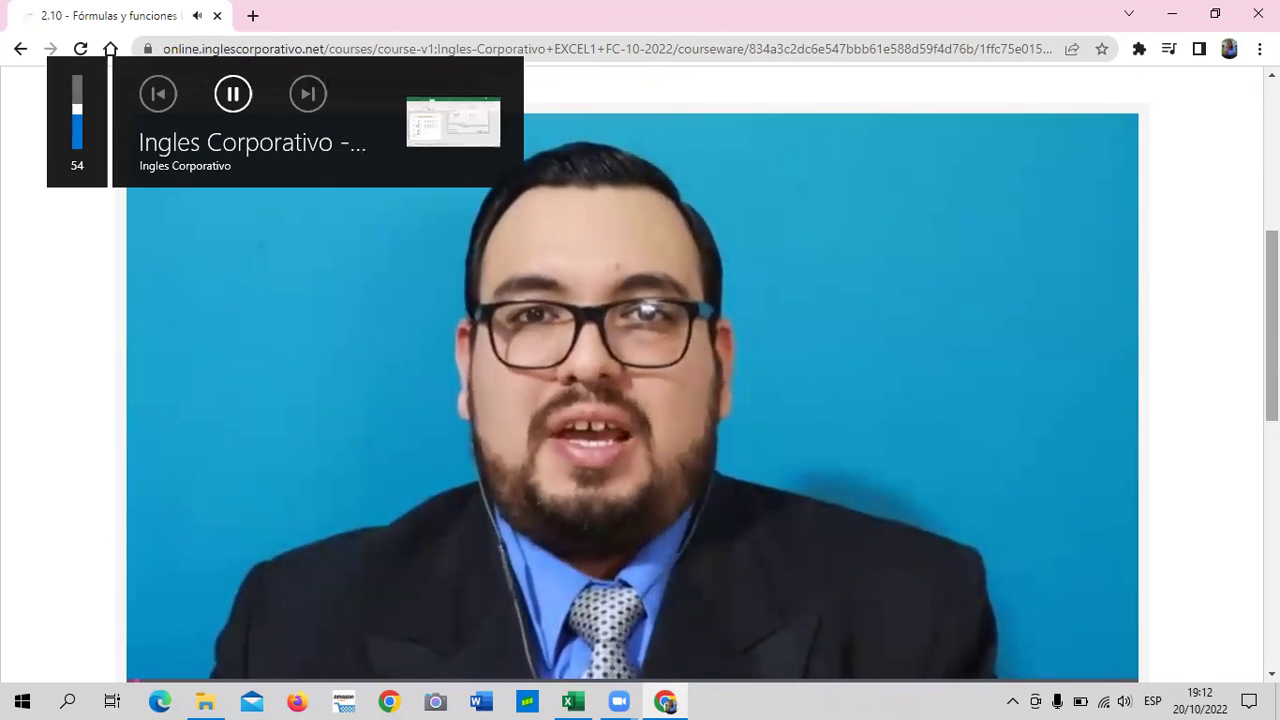
{"action": "key", "text": "XF86AudioRaiseVolume"}
{"action": "key", "text": "XF86AudioRaiseVolume"}
{"action": "key", "text": "XF86AudioRaiseVolume"}
{"action": "key", "text": "XF86AudioRaiseVolume"}
{"action": "key", "text": "XF86AudioRaiseVolume"}
{"action": "key", "text": "XF86AudioRaiseVolume"}
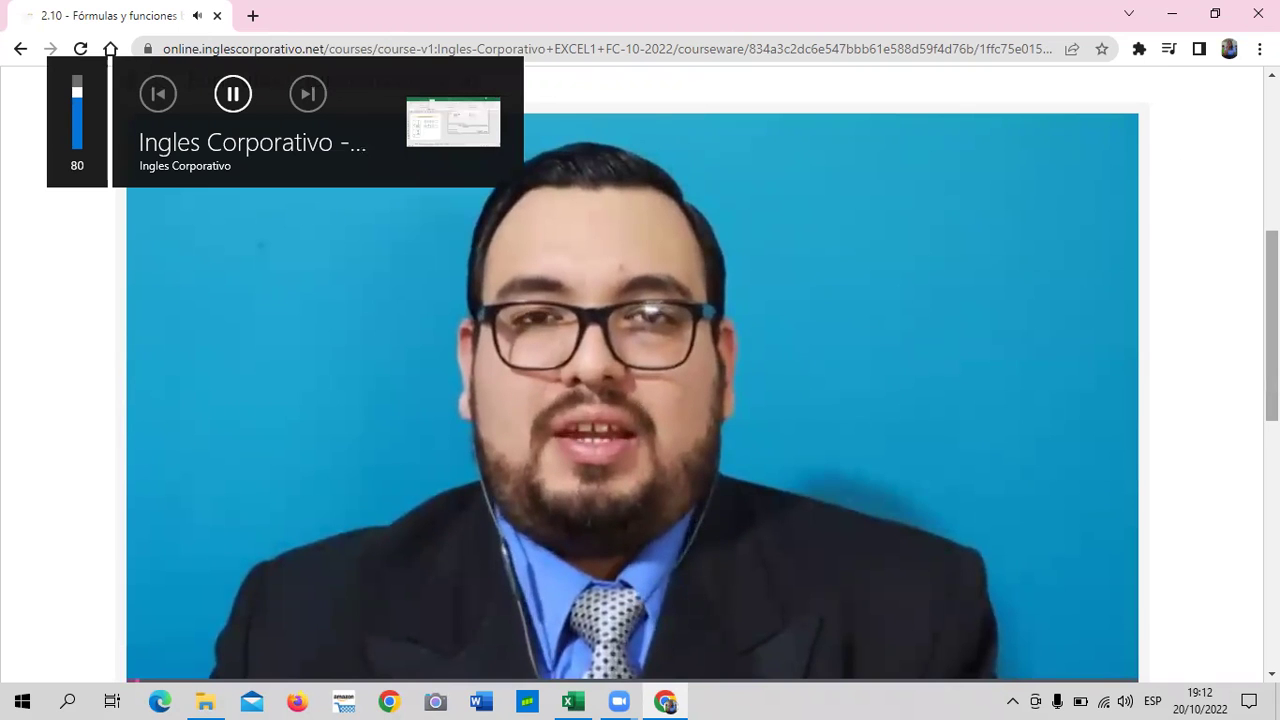
{"action": "scroll", "coordinate": [1199, 173], "scroll_direction": "down", "scroll_amount": 1}
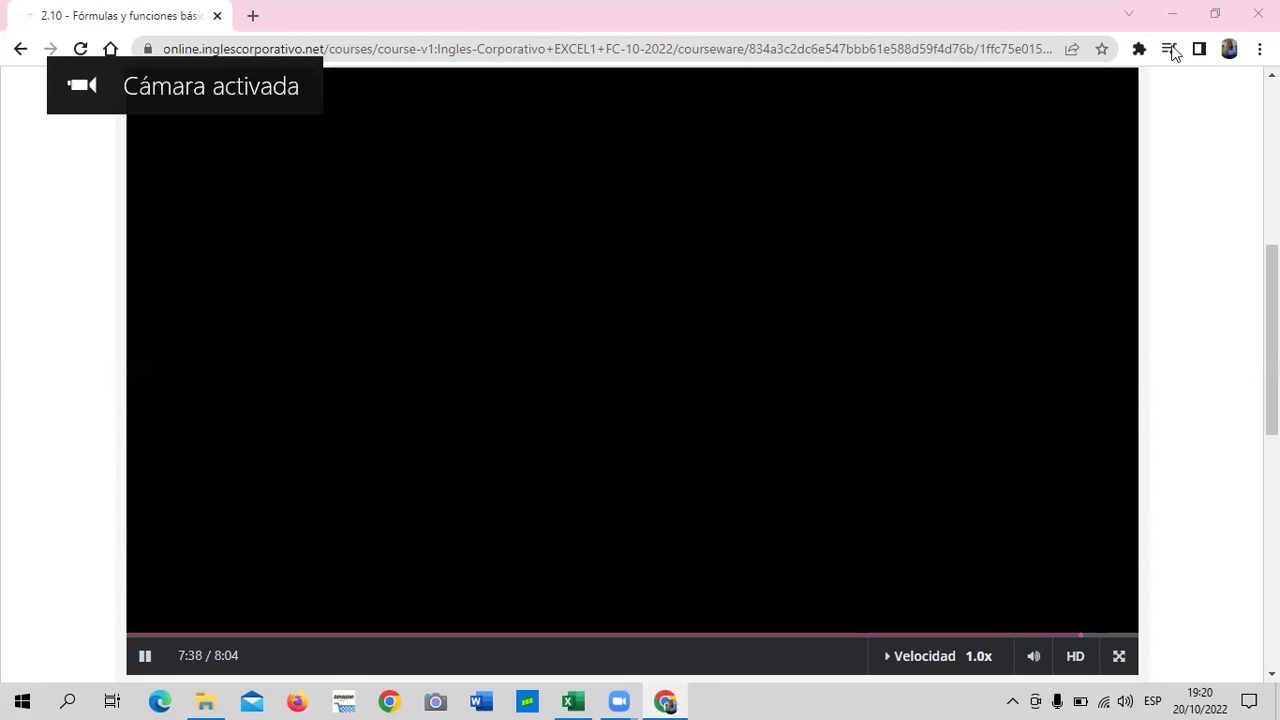
{"action": "scroll", "coordinate": [1160, 310], "scroll_direction": "up", "scroll_amount": 4}
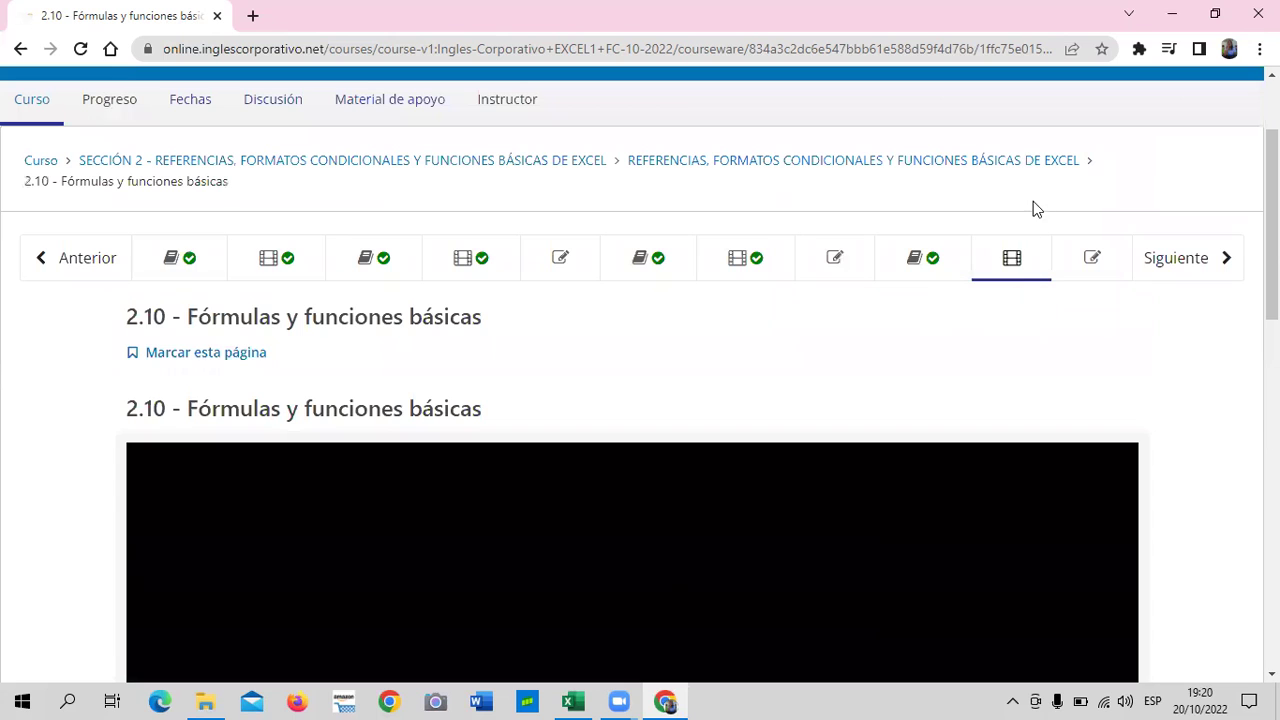
Open the 2.11 Laboratorio graded quiz and scroll to its formula and function questions.
{"action": "left_click", "coordinate": [1080, 262]}
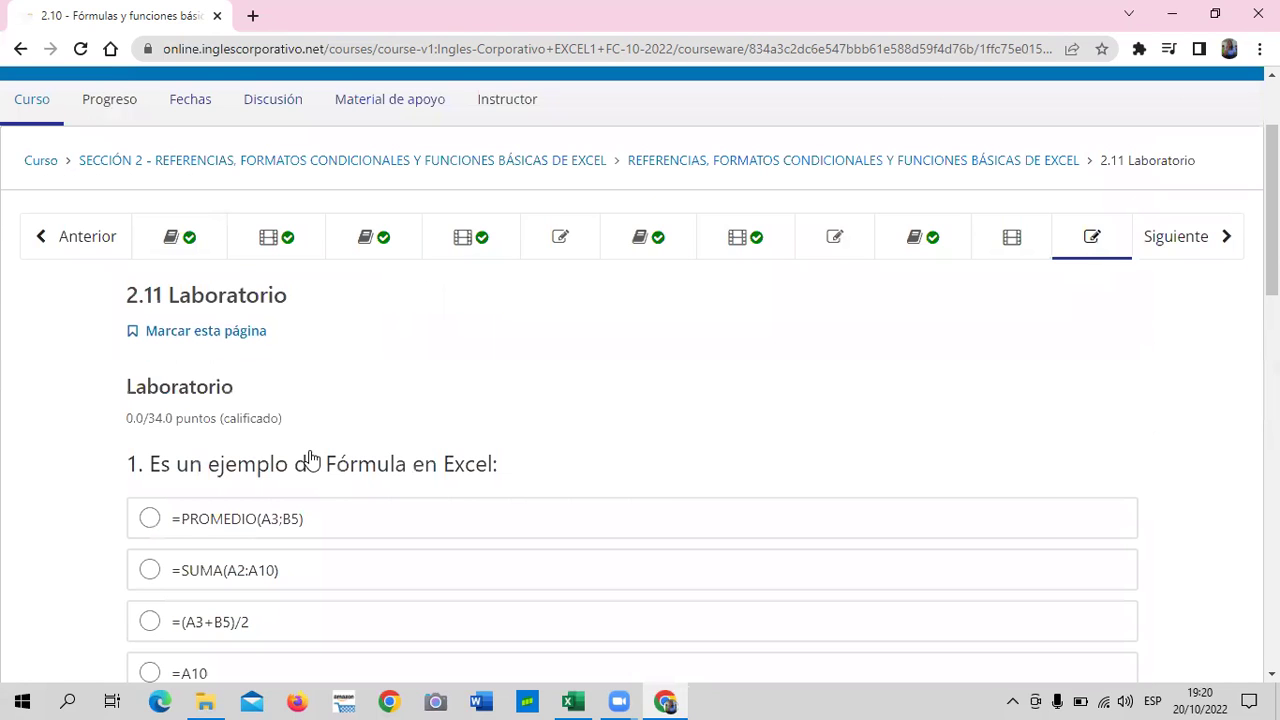
{"action": "scroll", "coordinate": [312, 458], "scroll_direction": "down", "scroll_amount": 4}
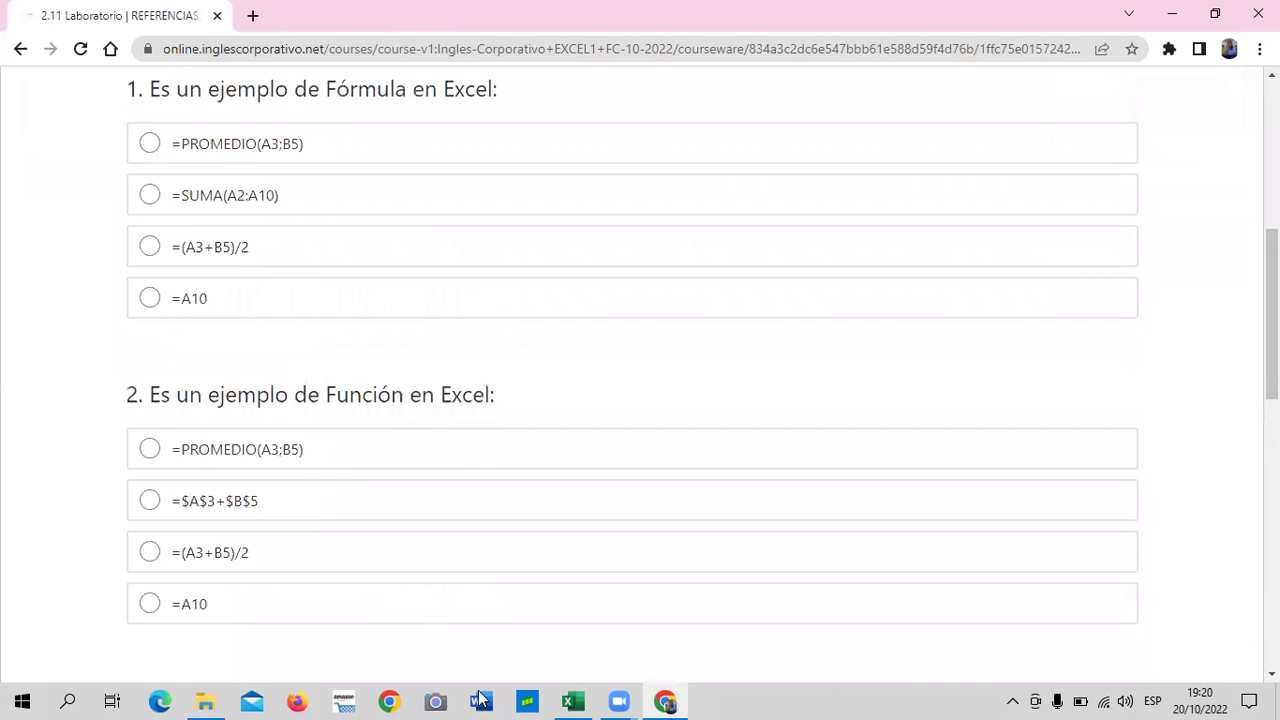
Bring the Excel workbook forward and look through the Funciones de texto and Promedio sheets.
{"action": "mouse_move", "coordinate": [572, 701]}
{"action": "left_click", "coordinate": [608, 612]}
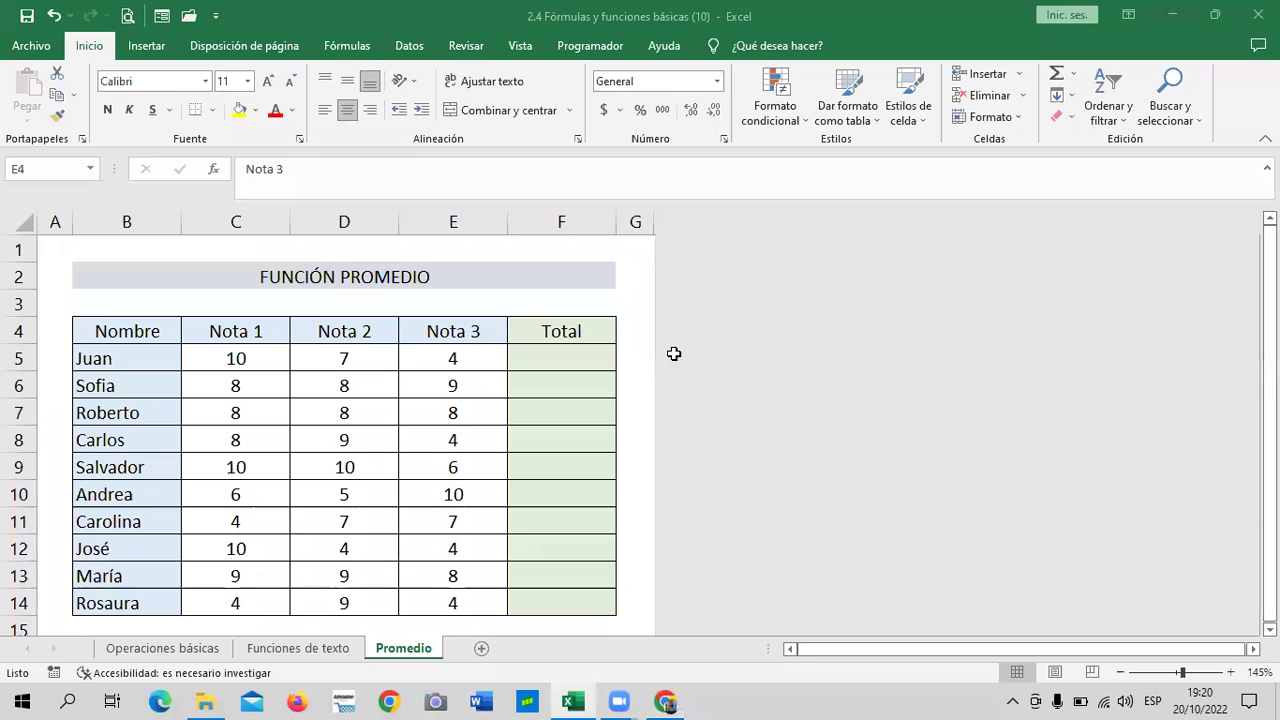
{"action": "left_click", "coordinate": [627, 286]}
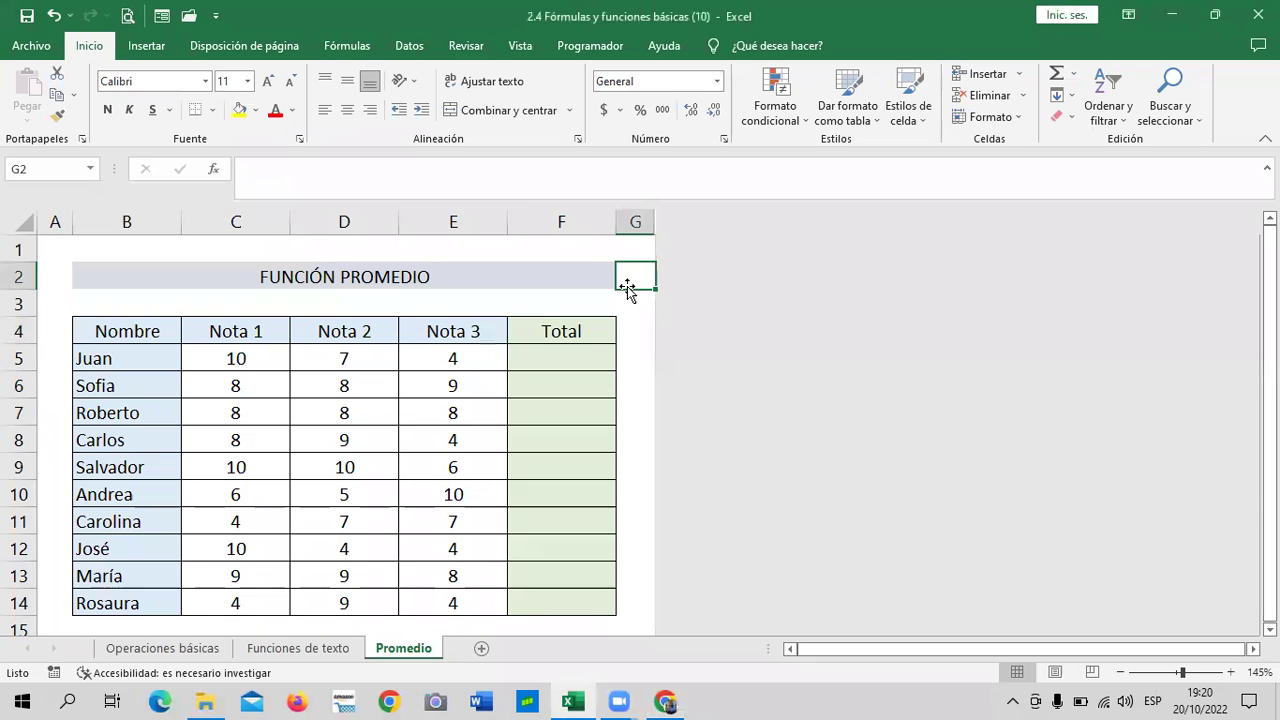
{"action": "left_click", "coordinate": [150, 650]}
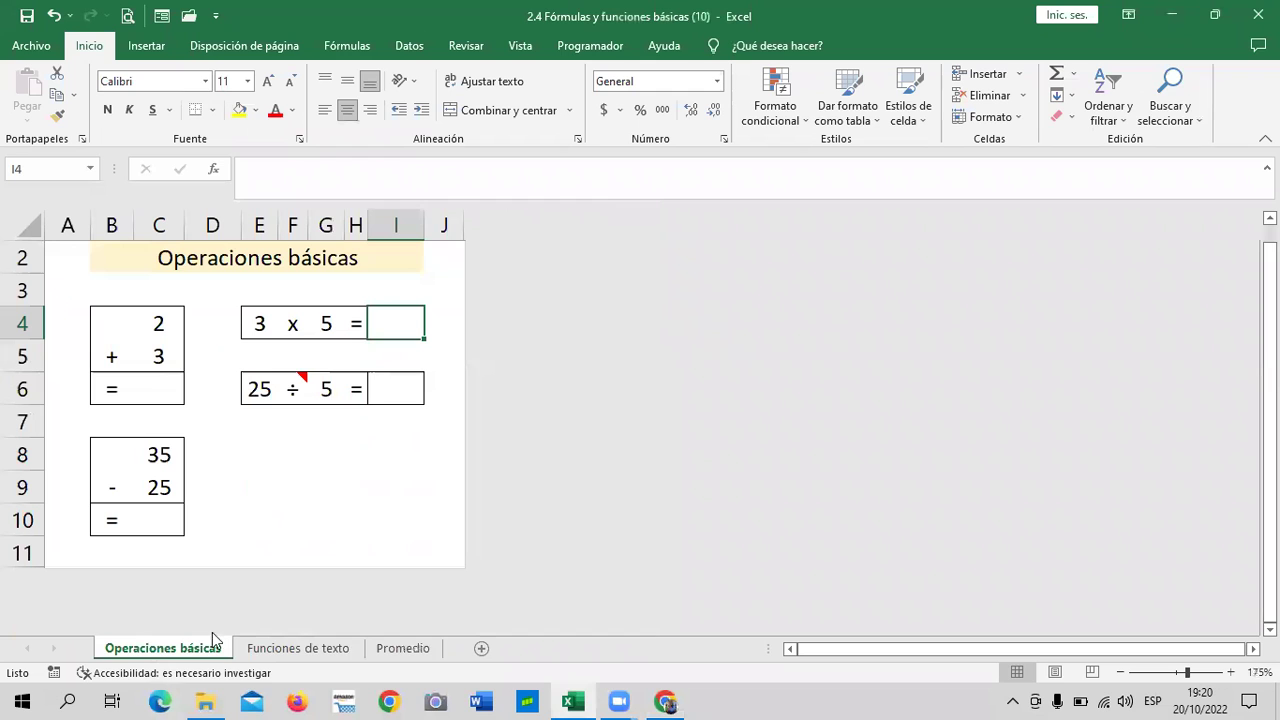
{"action": "left_click", "coordinate": [288, 651]}
{"action": "left_click", "coordinate": [407, 651]}
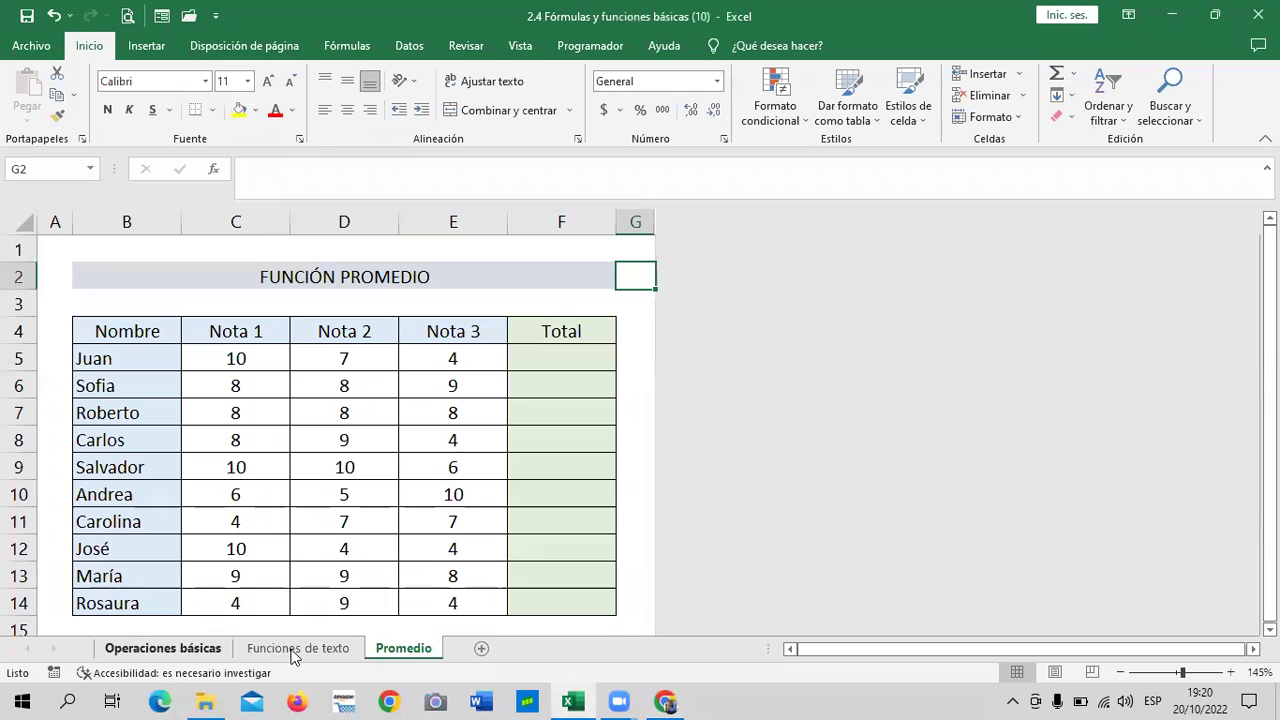
{"action": "scroll", "coordinate": [137, 492], "scroll_direction": "down", "scroll_amount": 1}
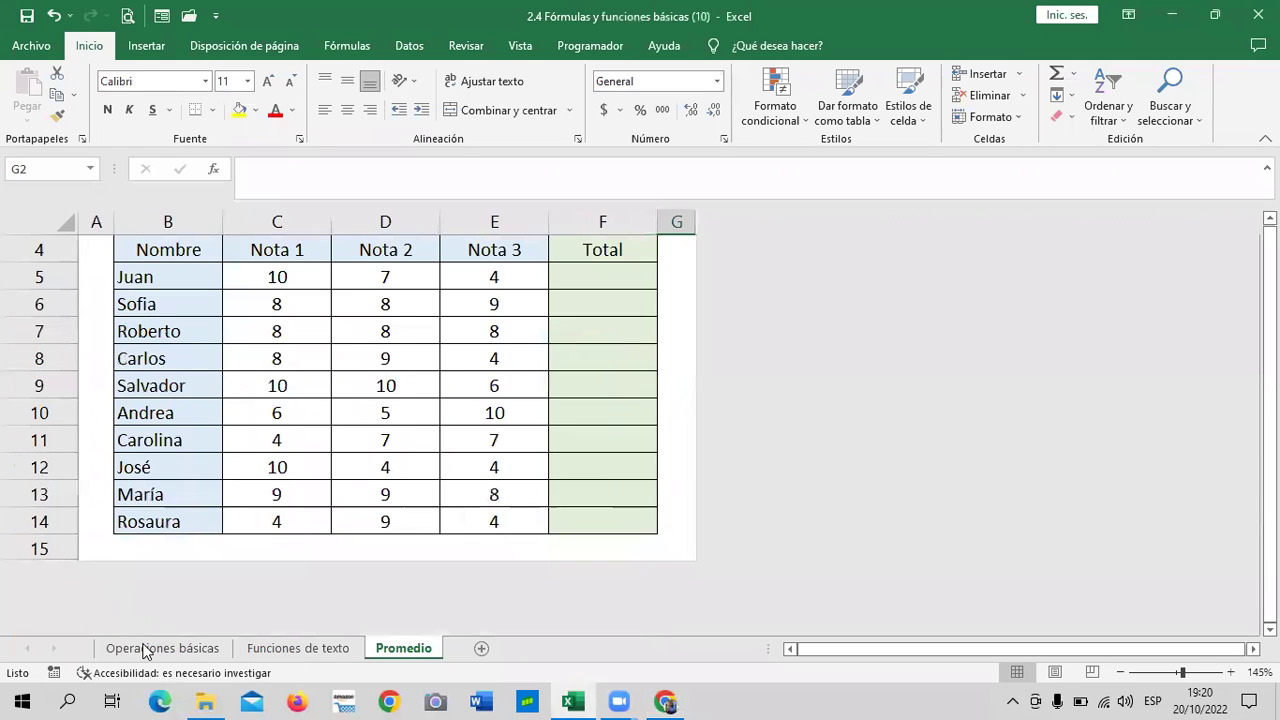
{"action": "scroll", "coordinate": [150, 650], "scroll_direction": "up", "scroll_amount": 1}
On the Operaciones básicas sheet, select D8 and show the Fórmulas ribbon.
{"action": "left_click", "coordinate": [180, 651]}
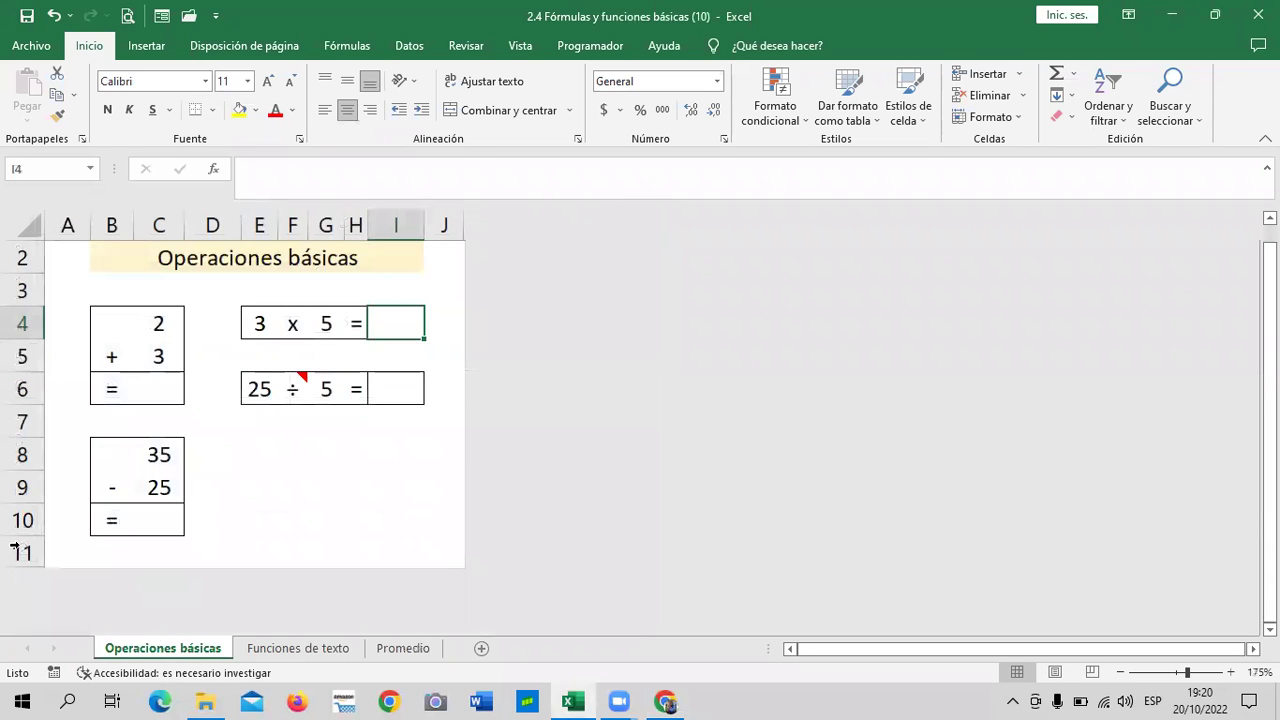
{"action": "left_click", "coordinate": [318, 450]}
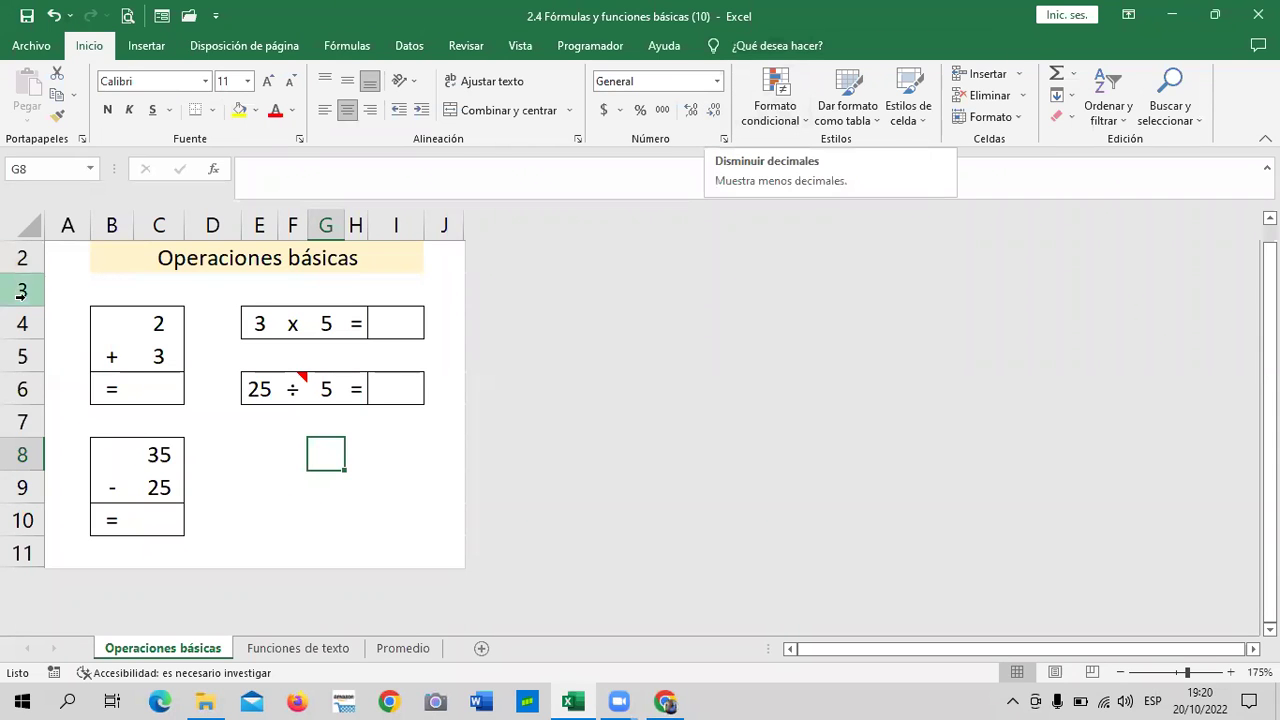
{"action": "left_click", "coordinate": [238, 443]}
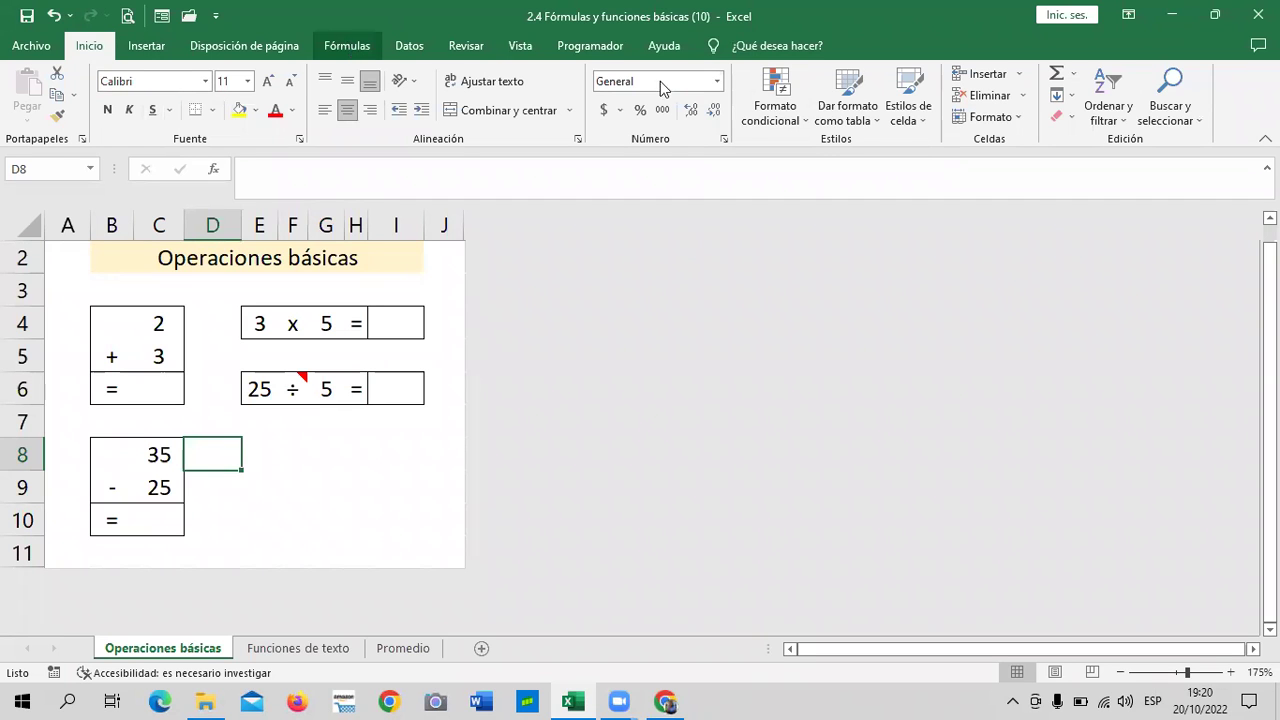
{"action": "left_click", "coordinate": [348, 47]}
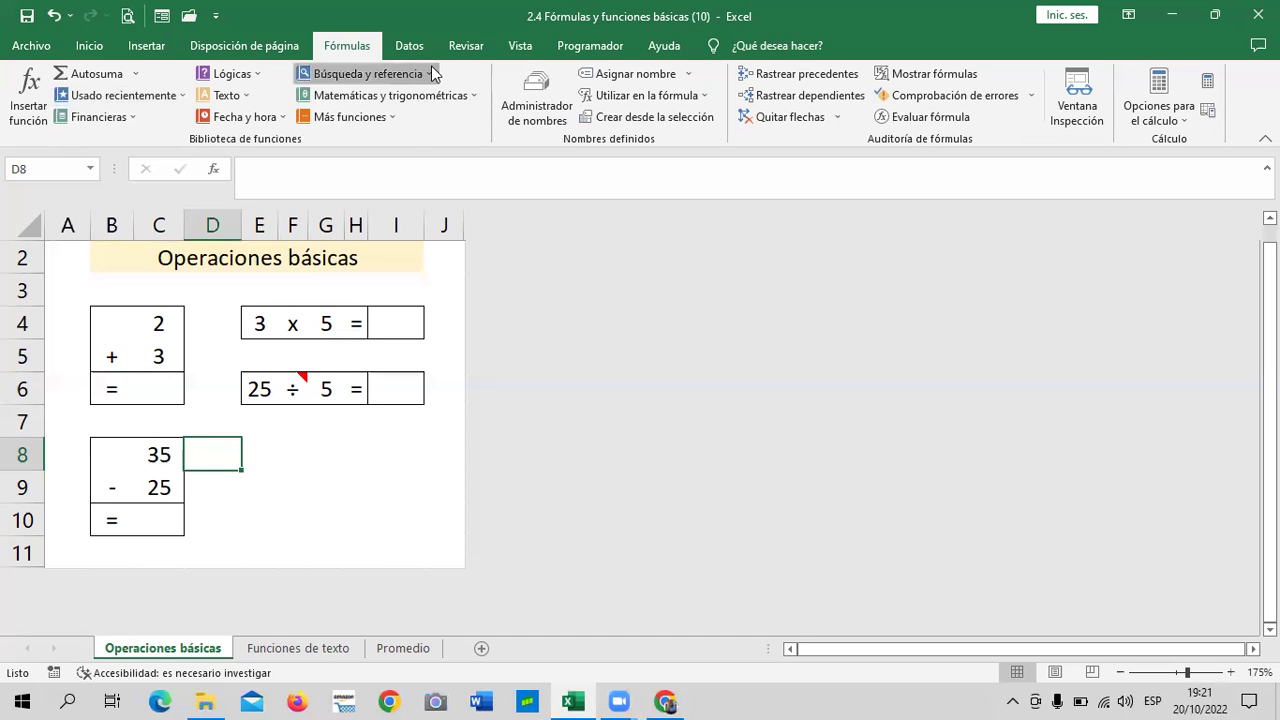
{"action": "left_click", "coordinate": [422, 75]}
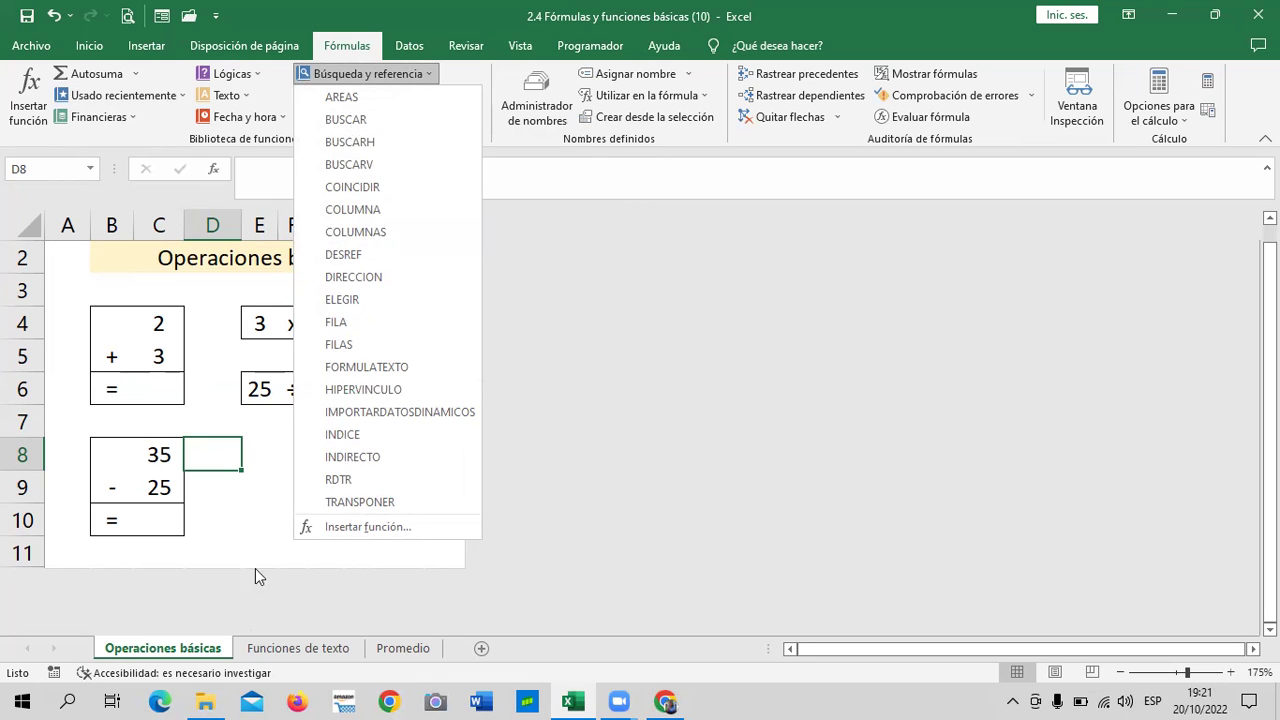
{"action": "left_click", "coordinate": [255, 540]}
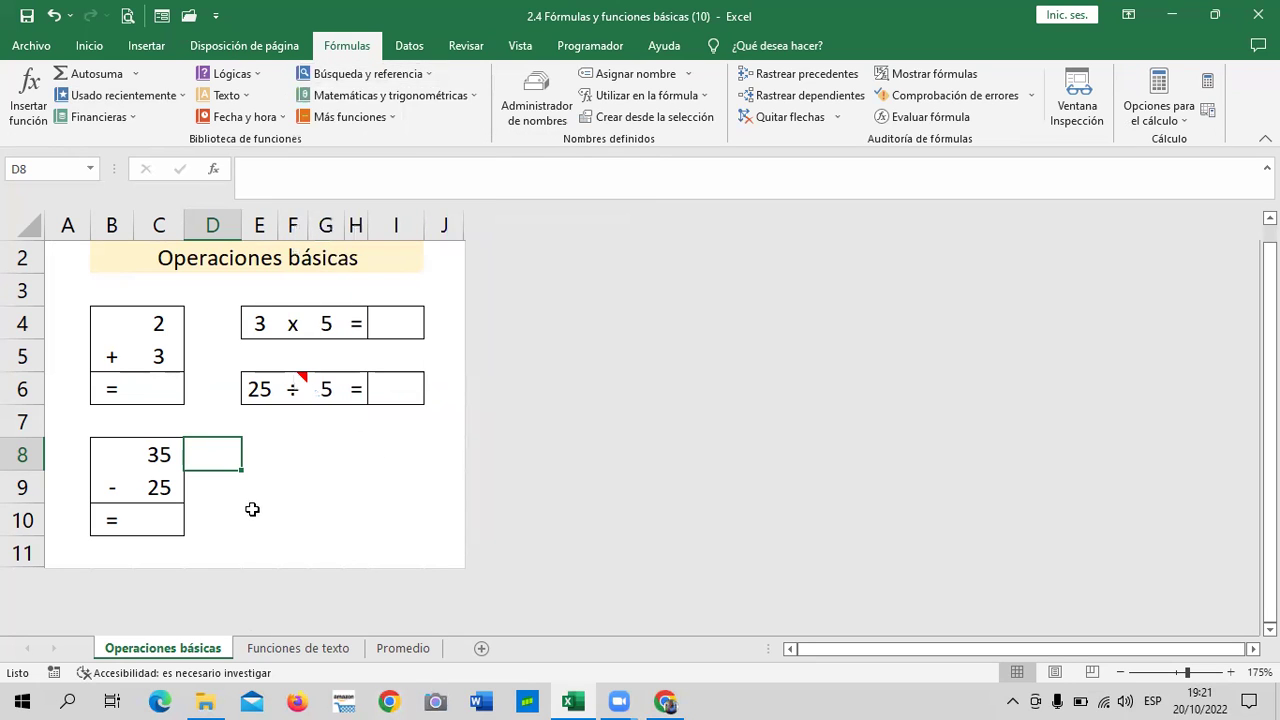
{"action": "left_click", "coordinate": [470, 94]}
{"action": "scroll", "coordinate": [357, 420], "scroll_direction": "down", "scroll_amount": 2}
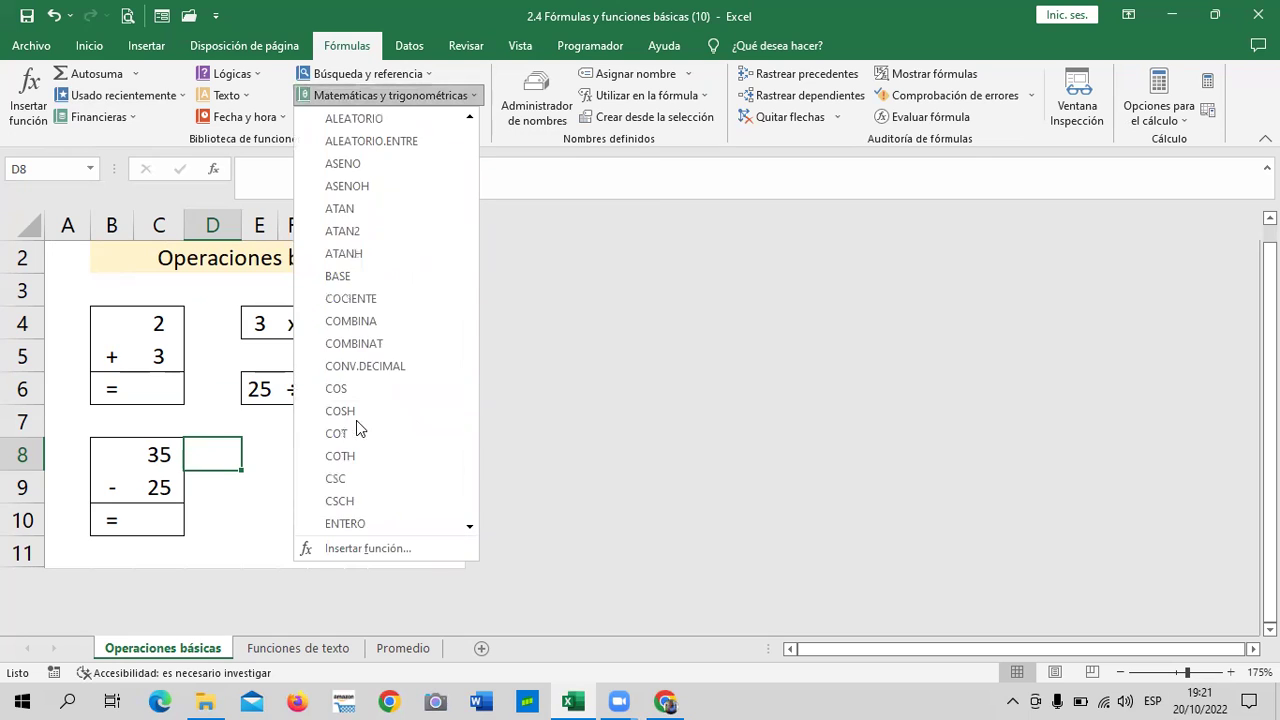
{"action": "left_click", "coordinate": [266, 536]}
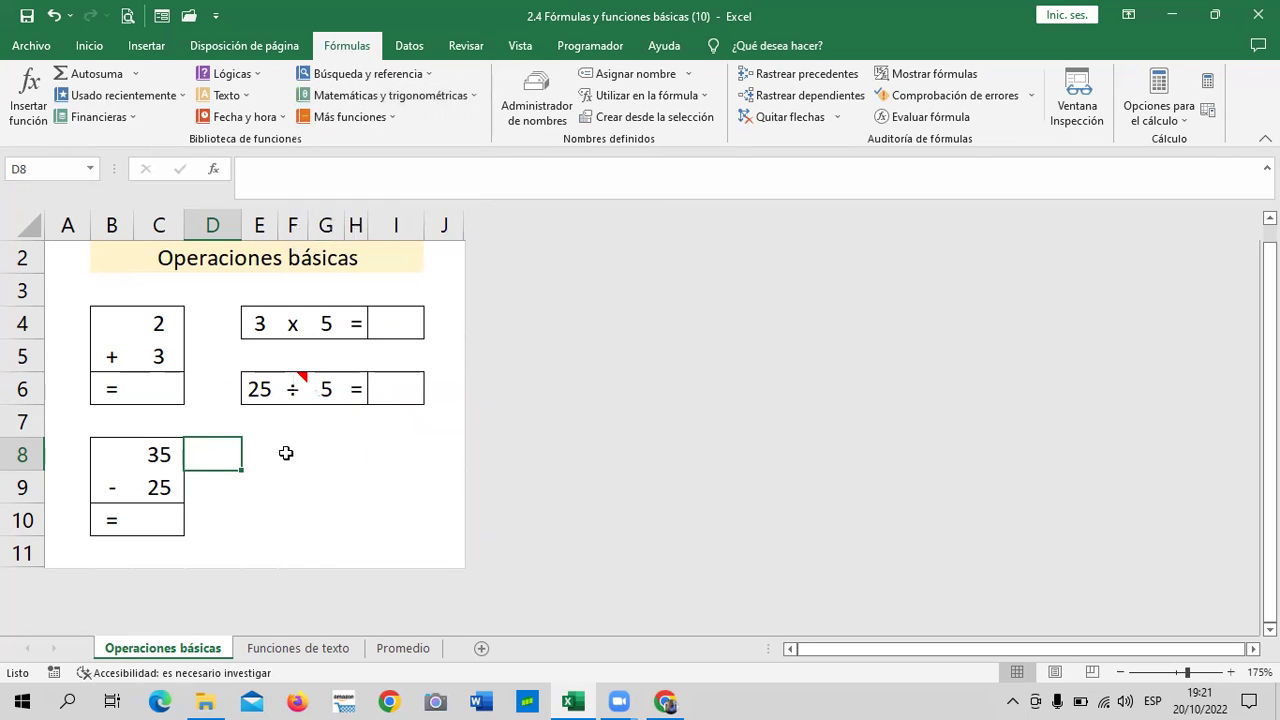
{"action": "left_click", "coordinate": [390, 118]}
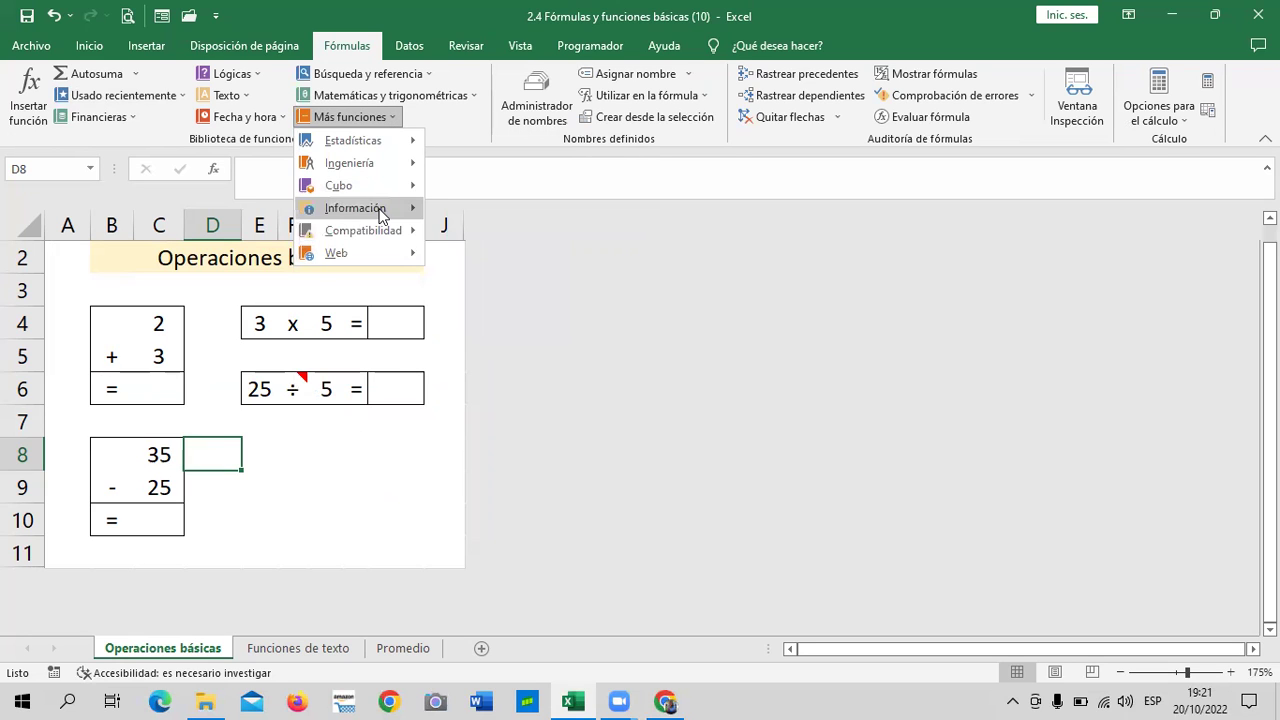
{"action": "left_click", "coordinate": [281, 120]}
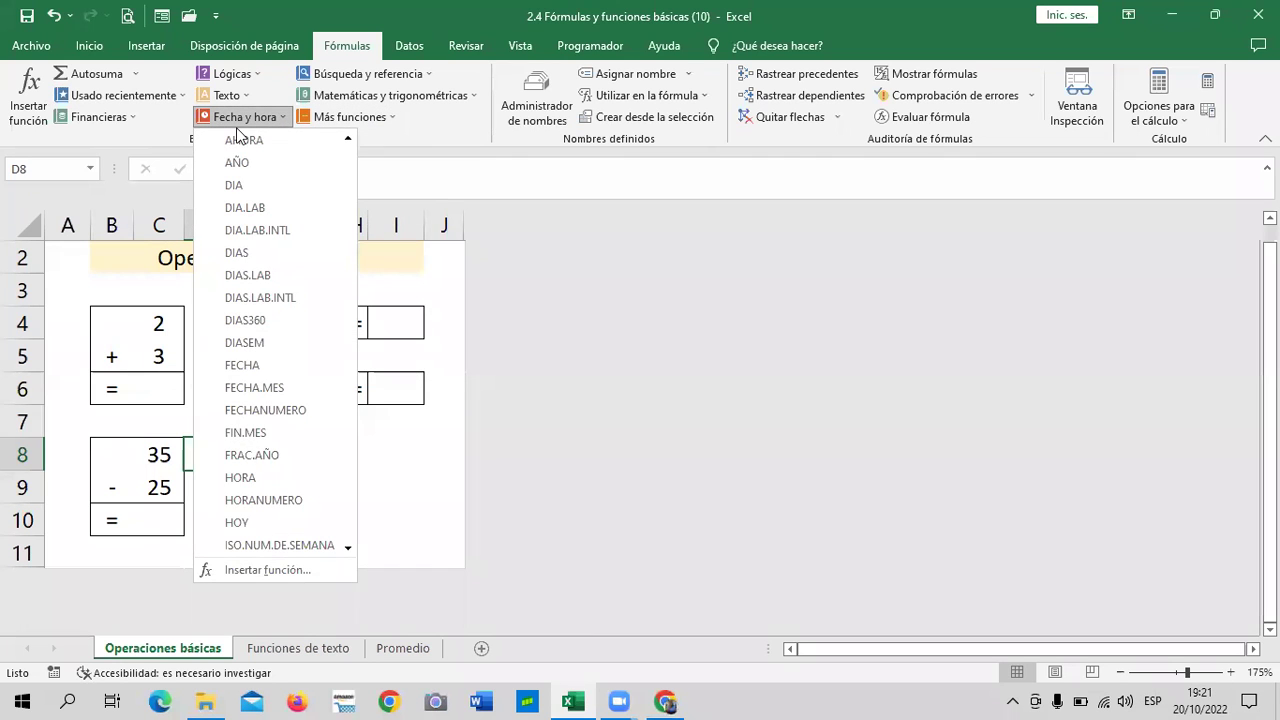
{"action": "left_click", "coordinate": [254, 74]}
{"action": "left_click", "coordinate": [255, 75]}
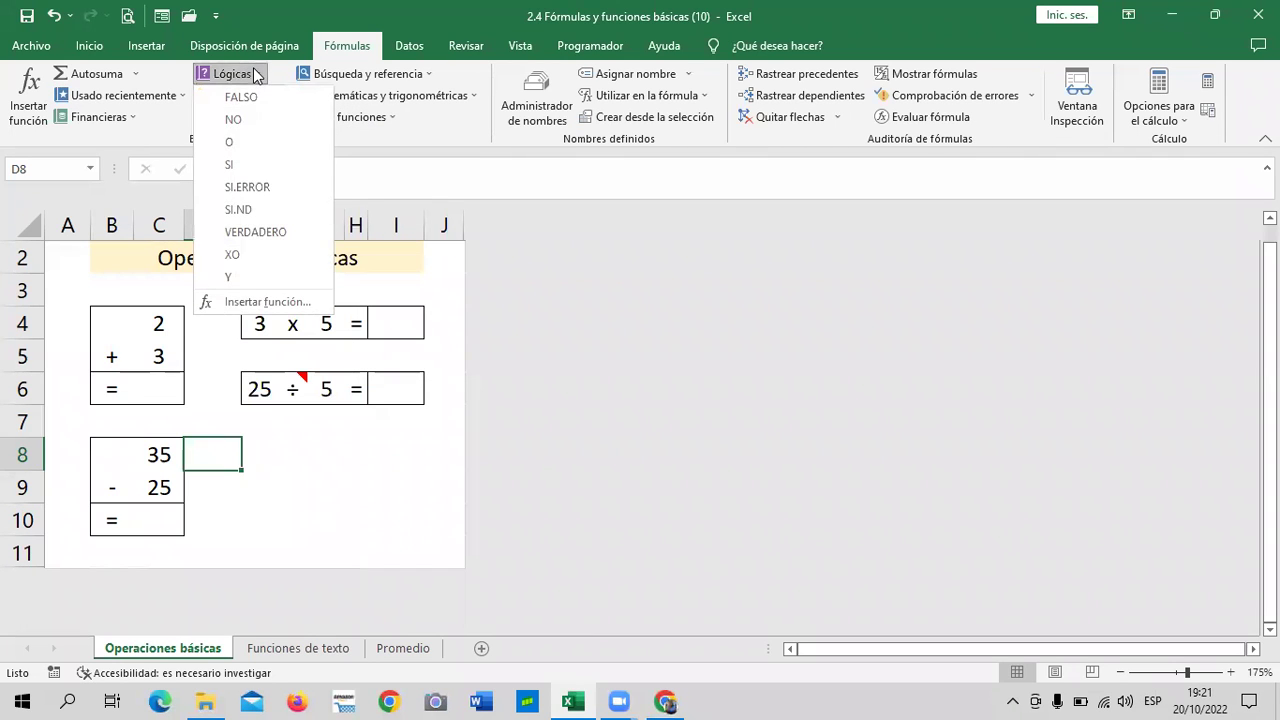
{"action": "mouse_move", "coordinate": [229, 164]}
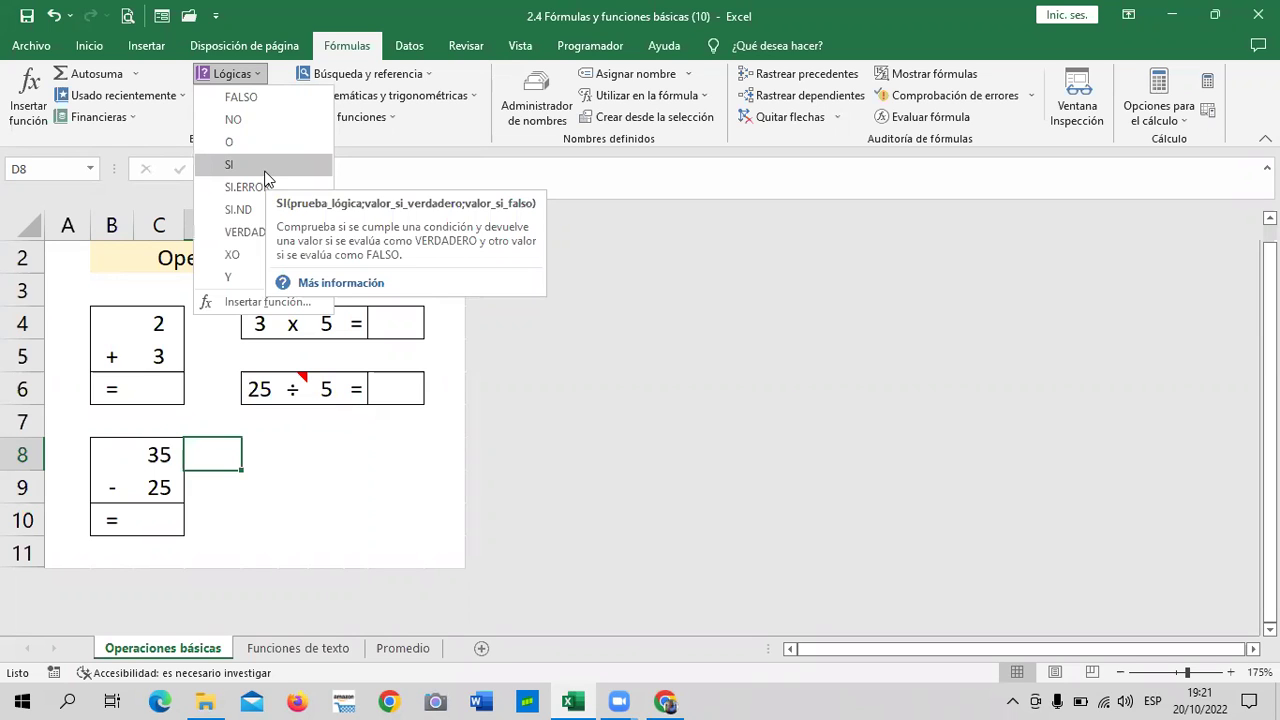
{"action": "left_click", "coordinate": [232, 74]}
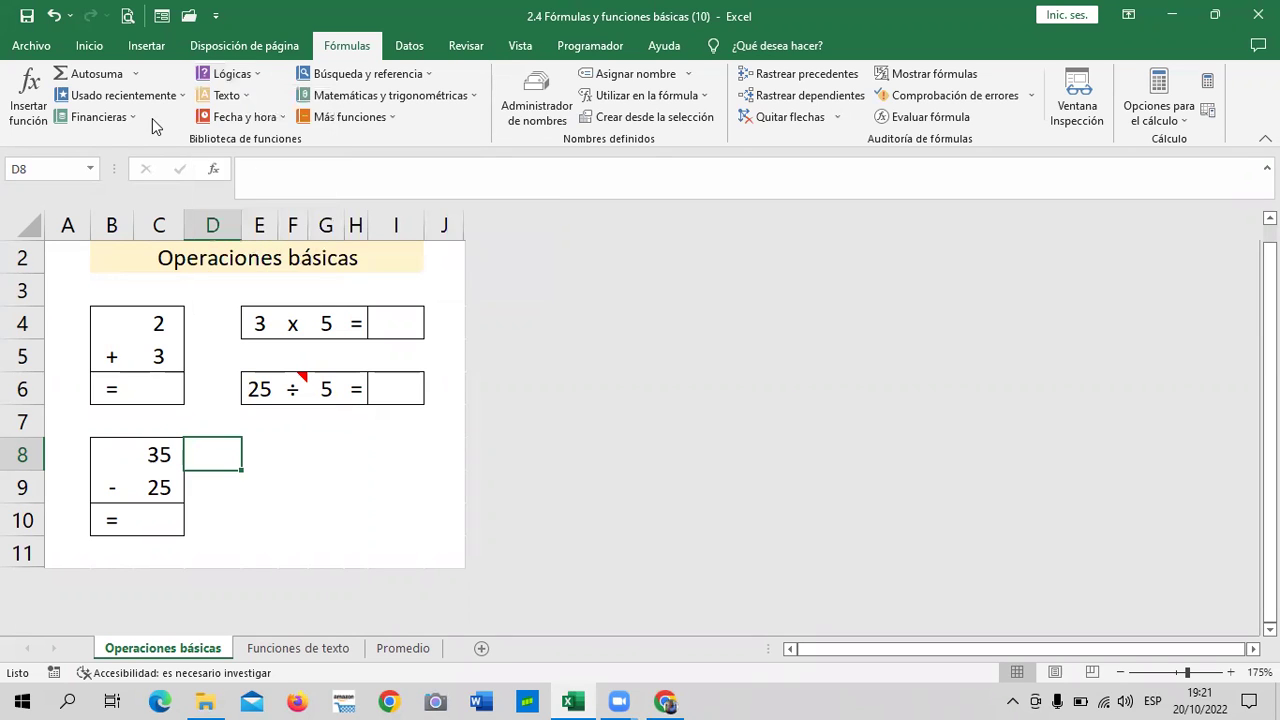
{"action": "left_click", "coordinate": [241, 97]}
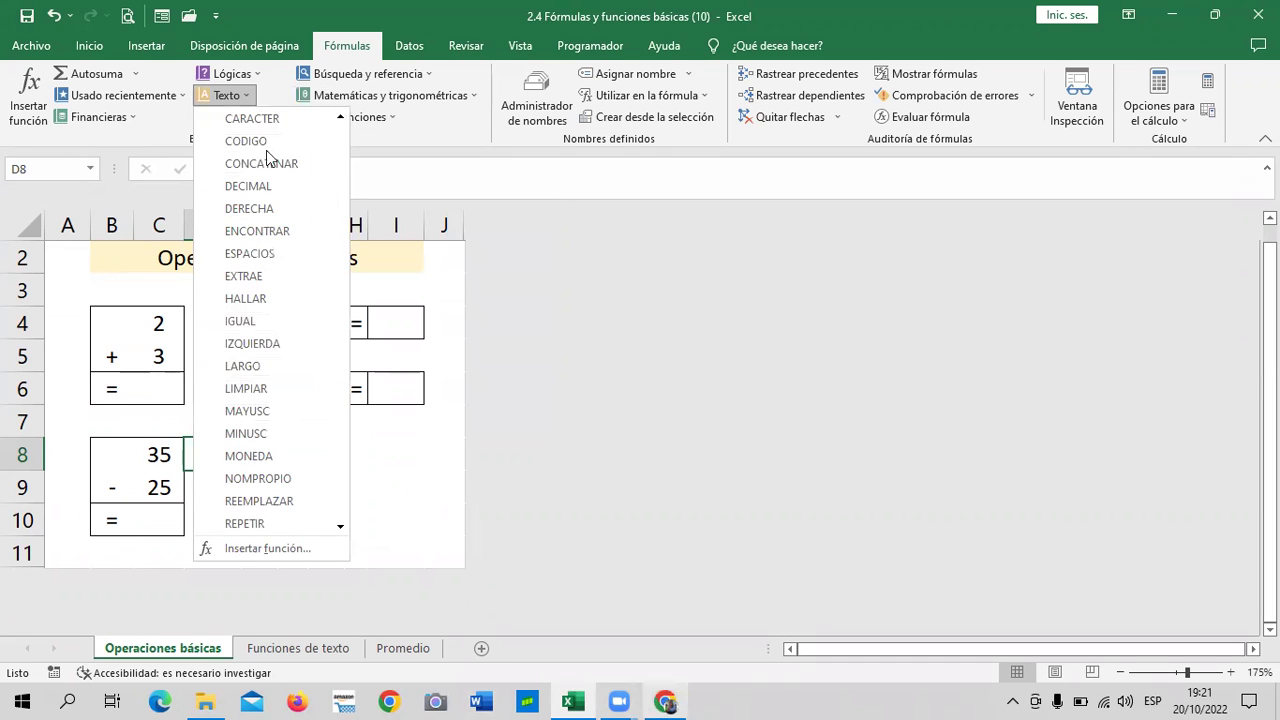
{"action": "left_click", "coordinate": [414, 194]}
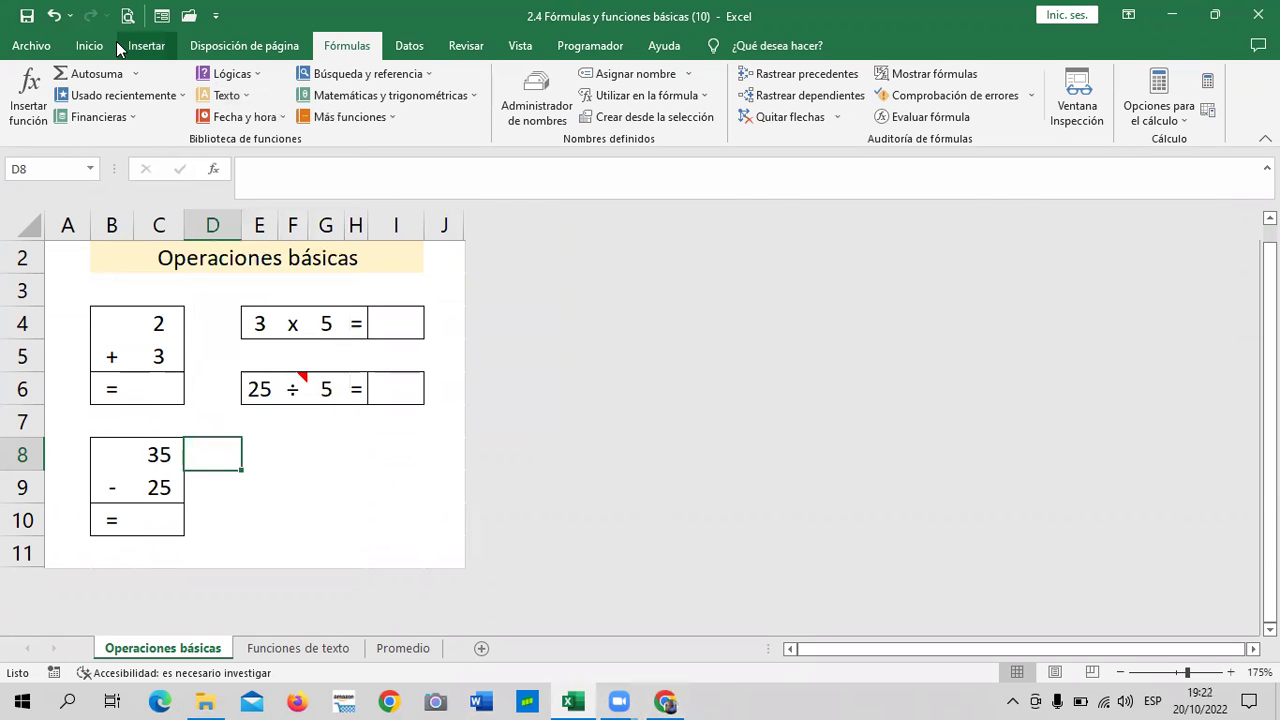
Start a formula in D8 with Insertar función and set the category to Todo.
{"action": "left_click", "coordinate": [30, 90]}
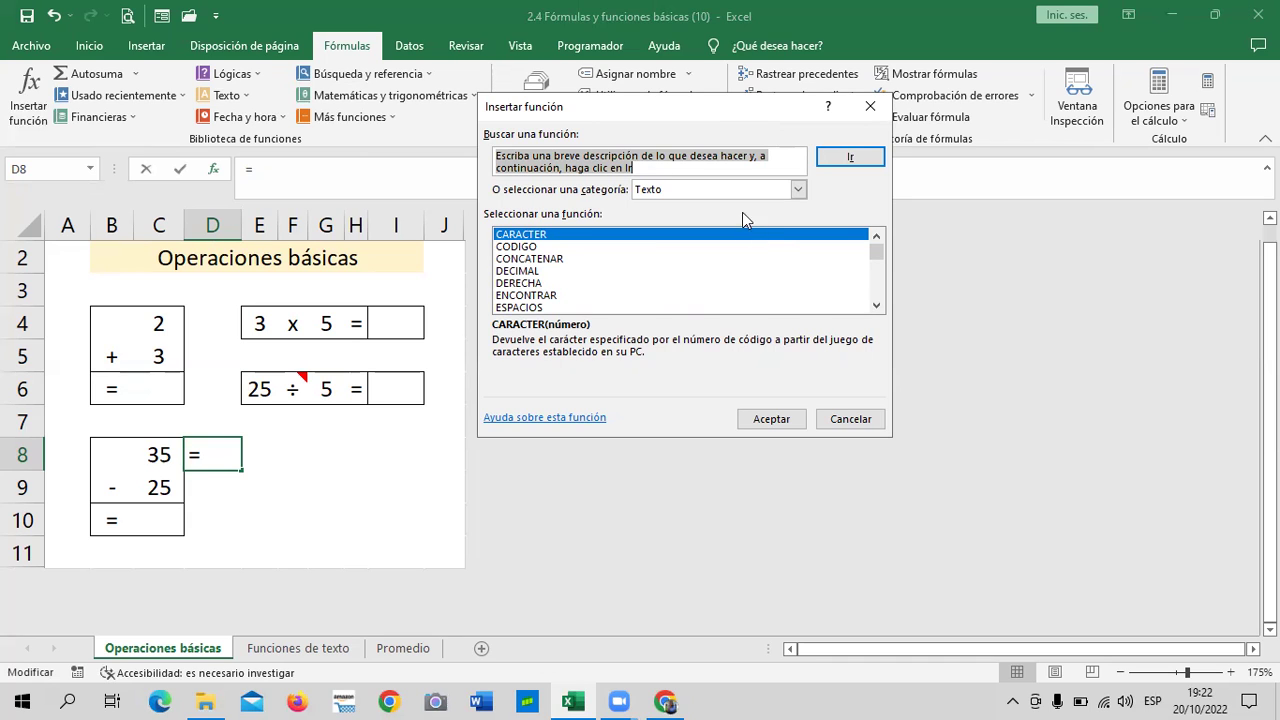
{"action": "left_click", "coordinate": [798, 189]}
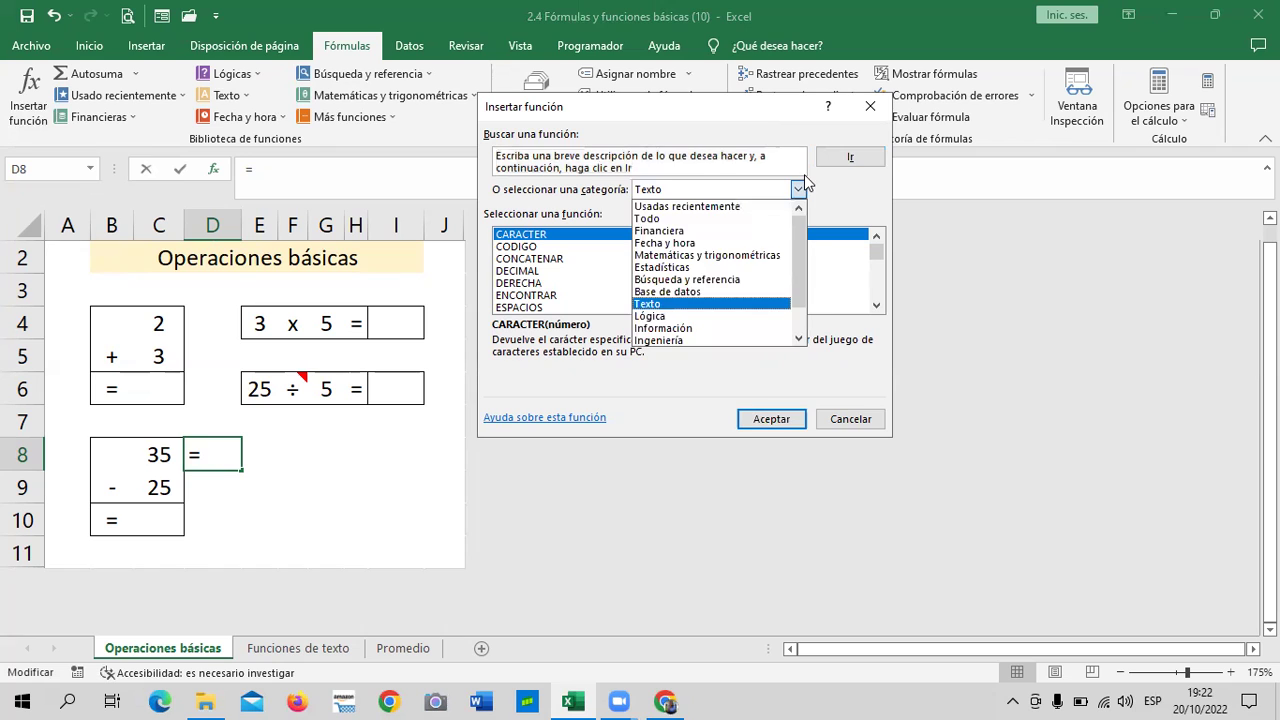
{"action": "left_click", "coordinate": [692, 220]}
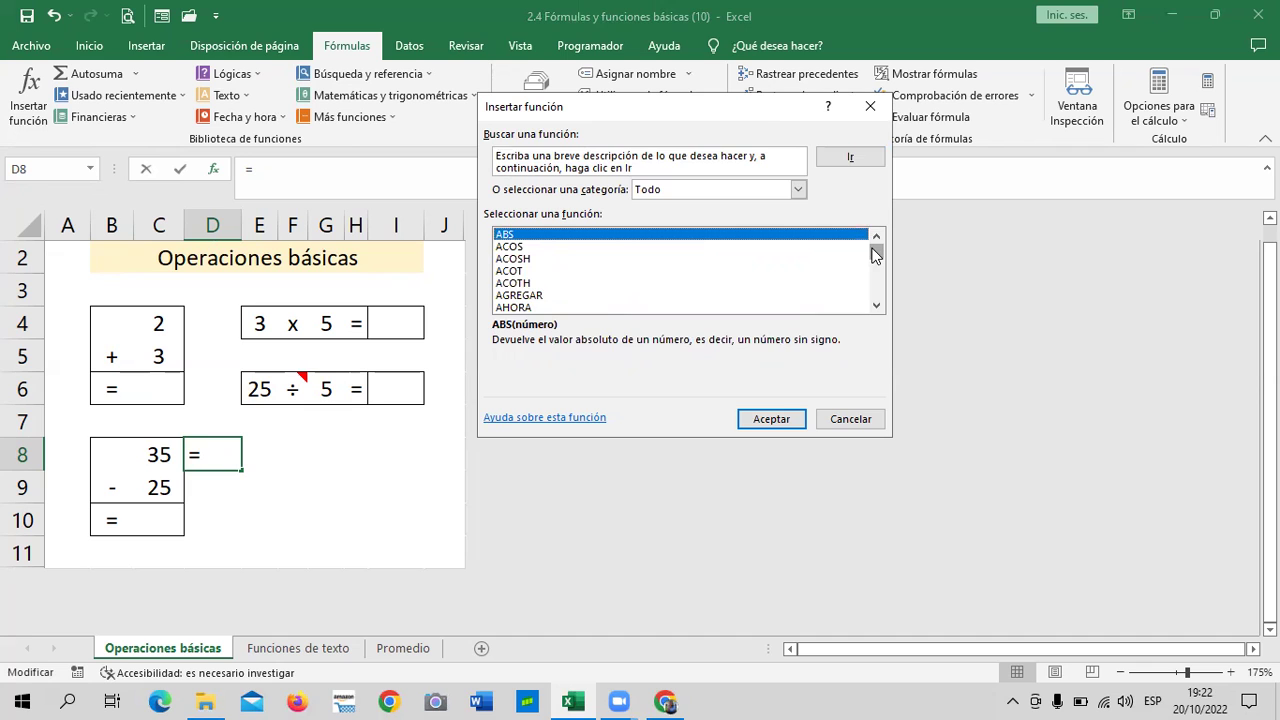
Scroll through the full function list and select MAYUSC to read its description.
{"action": "mouse_move", "coordinate": [873, 254]}
{"action": "left_mouse_down"}
{"action": "mouse_move", "coordinate": [873, 307]}
{"action": "mouse_move", "coordinate": [874, 236]}
{"action": "left_mouse_up"}
{"action": "left_click", "coordinate": [876, 306]}
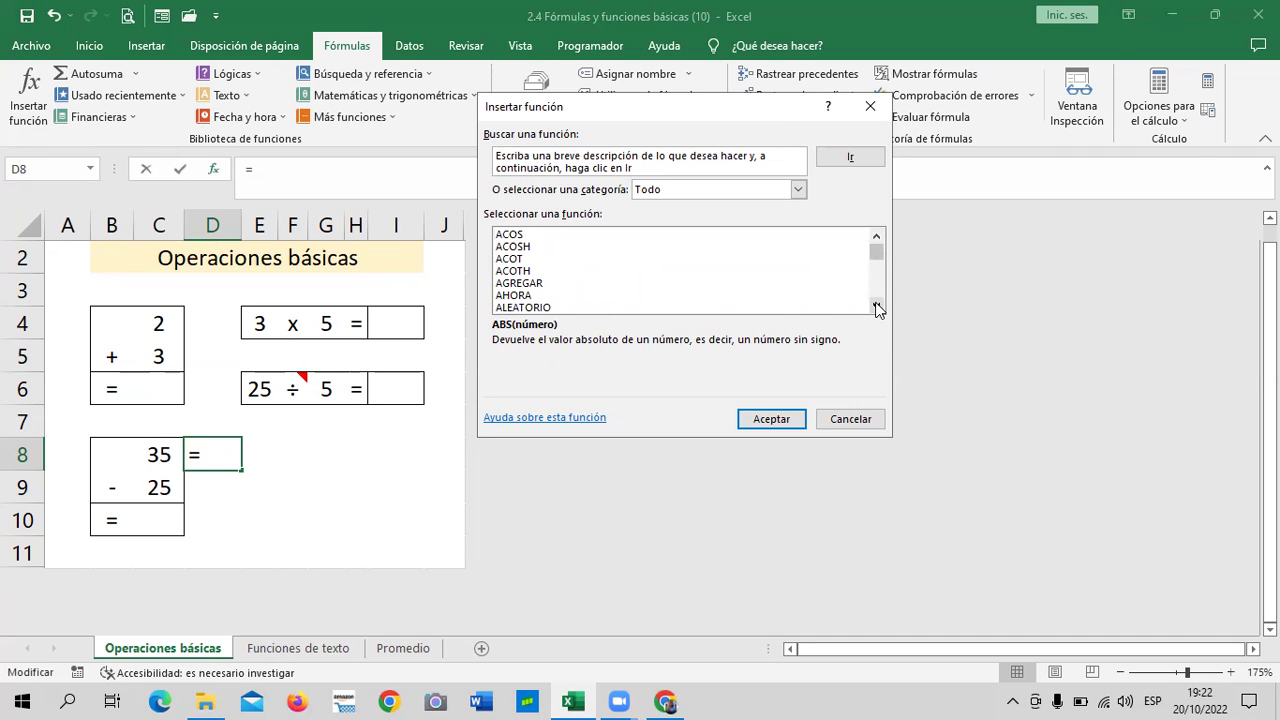
{"action": "left_click", "coordinate": [876, 306]}
{"action": "left_click", "coordinate": [876, 306]}
{"action": "left_click", "coordinate": [876, 306]}
{"action": "left_click", "coordinate": [876, 306]}
{"action": "left_click", "coordinate": [876, 306]}
{"action": "left_click", "coordinate": [876, 306]}
{"action": "left_click", "coordinate": [876, 306]}
{"action": "left_click", "coordinate": [876, 306]}
{"action": "left_click", "coordinate": [876, 306]}
{"action": "left_click", "coordinate": [876, 306]}
{"action": "left_click", "coordinate": [876, 306]}
{"action": "left_click", "coordinate": [876, 306]}
{"action": "left_click", "coordinate": [876, 306]}
{"action": "left_click", "coordinate": [876, 306]}
{"action": "left_click", "coordinate": [876, 306]}
{"action": "left_click", "coordinate": [876, 306]}
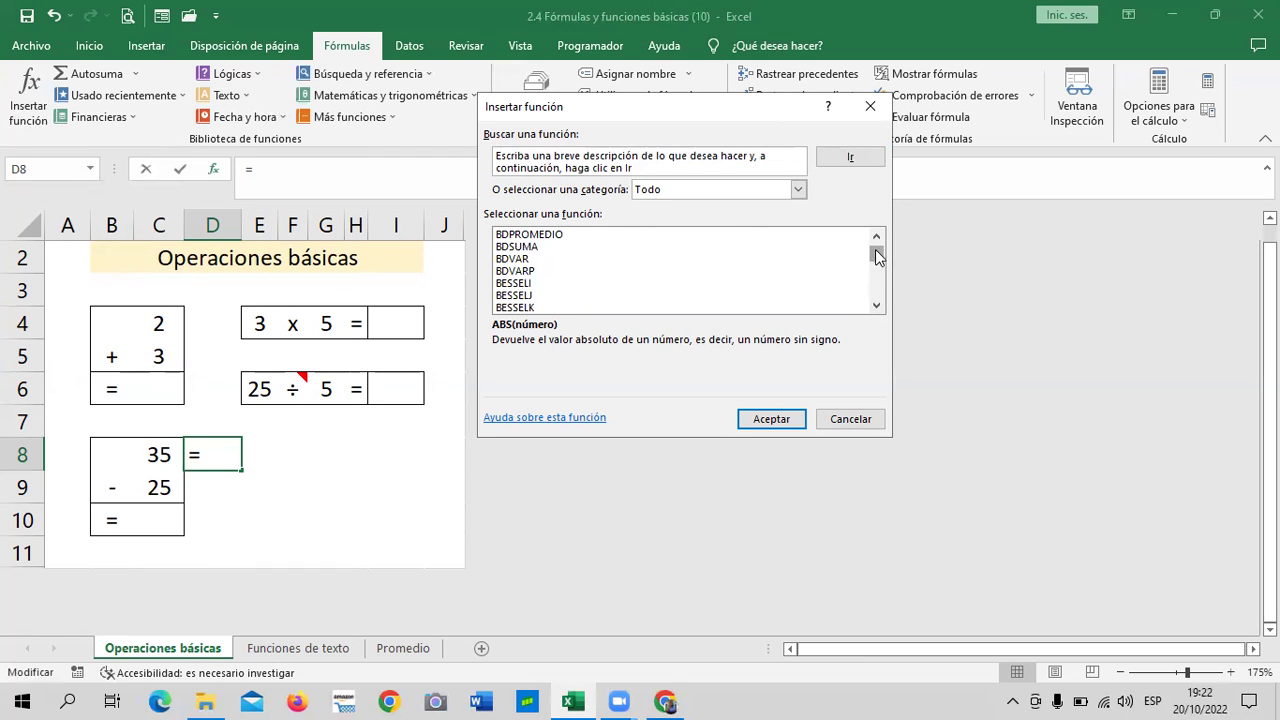
{"action": "scroll", "coordinate": [876, 251], "scroll_direction": "down", "scroll_amount": 2}
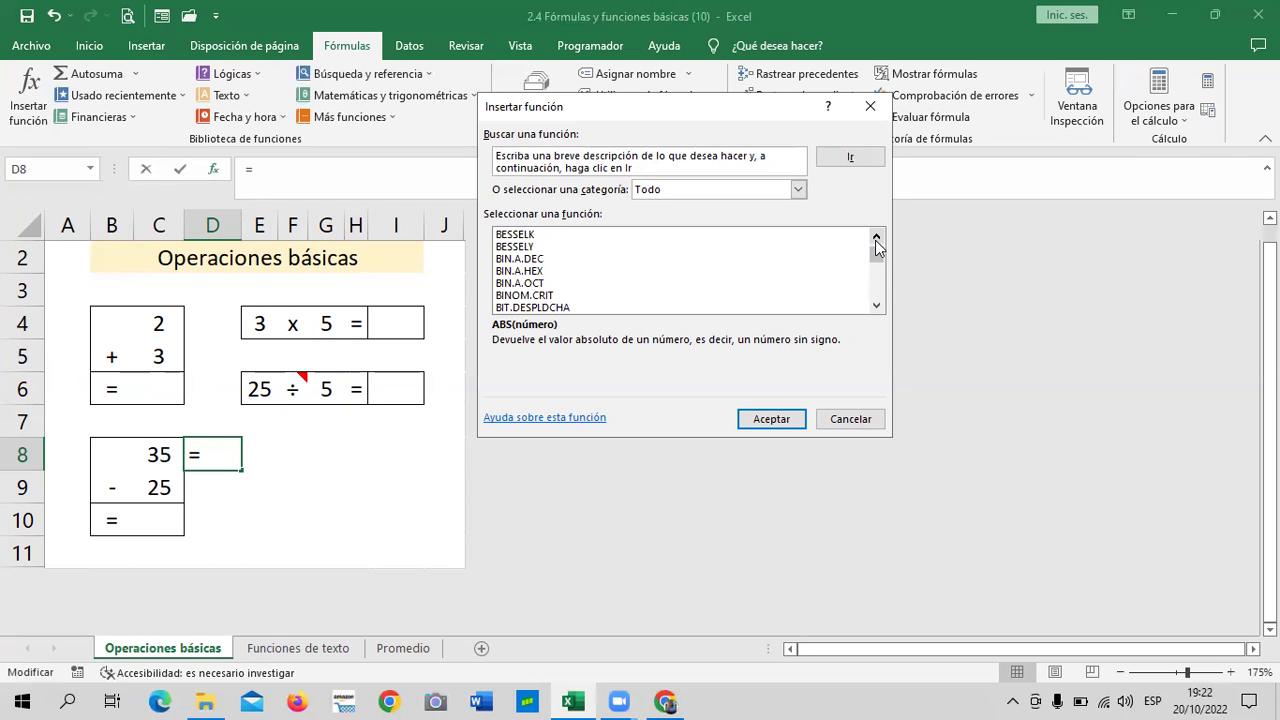
{"action": "left_click_drag", "start_coordinate": [876, 252], "coordinate": [877, 280]}
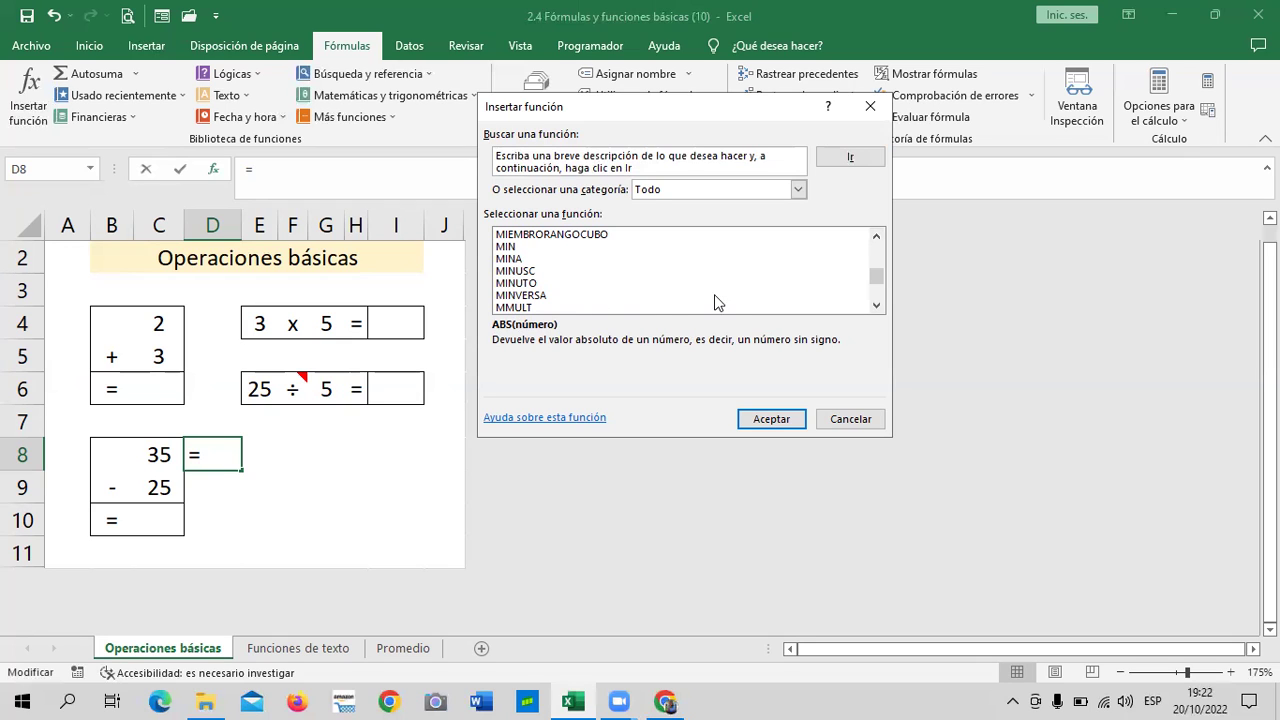
{"action": "left_click", "coordinate": [877, 238]}
{"action": "left_click", "coordinate": [877, 238]}
{"action": "left_click", "coordinate": [877, 238]}
{"action": "left_click", "coordinate": [877, 238]}
{"action": "left_click", "coordinate": [877, 238]}
{"action": "left_click", "coordinate": [877, 238]}
{"action": "left_click", "coordinate": [877, 238]}
{"action": "left_click", "coordinate": [877, 238]}
{"action": "left_click", "coordinate": [877, 238]}
{"action": "left_click", "coordinate": [877, 238]}
{"action": "left_click", "coordinate": [877, 238]}
{"action": "left_click", "coordinate": [877, 238]}
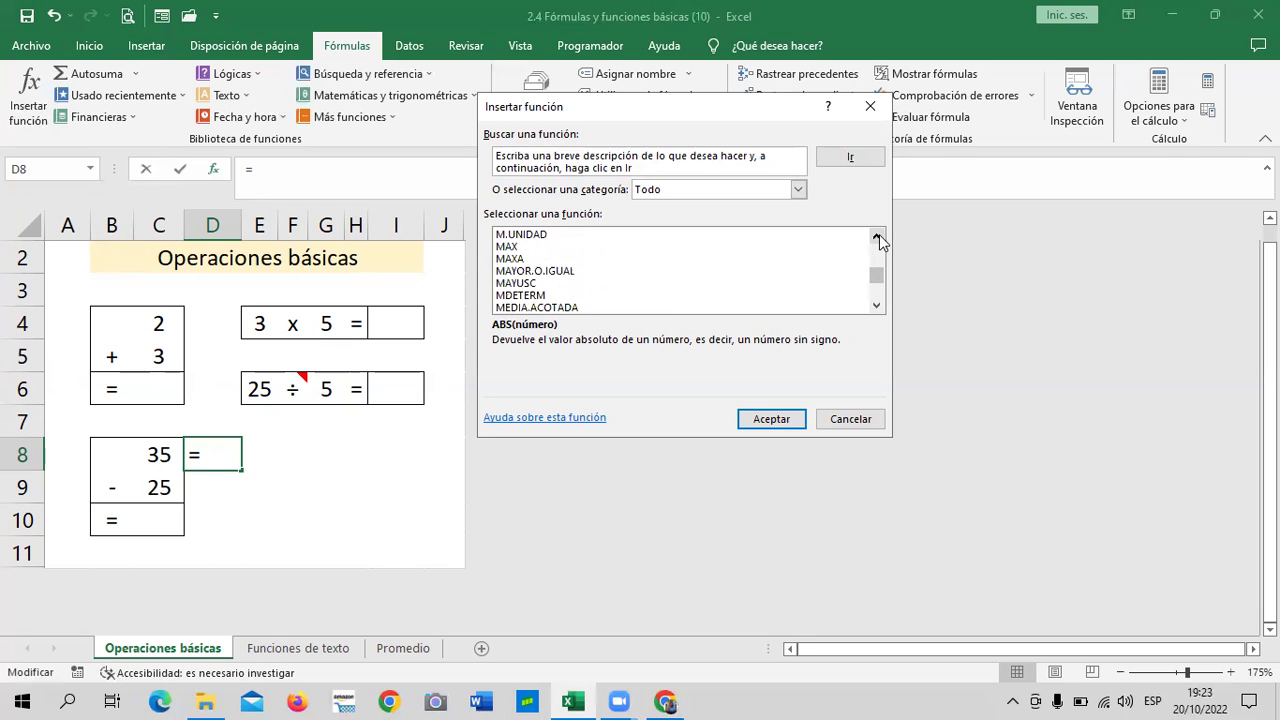
{"action": "left_click", "coordinate": [878, 237]}
{"action": "left_click", "coordinate": [878, 237]}
{"action": "left_click", "coordinate": [878, 237]}
{"action": "left_click", "coordinate": [878, 237]}
{"action": "left_click", "coordinate": [875, 306]}
{"action": "left_click", "coordinate": [875, 306]}
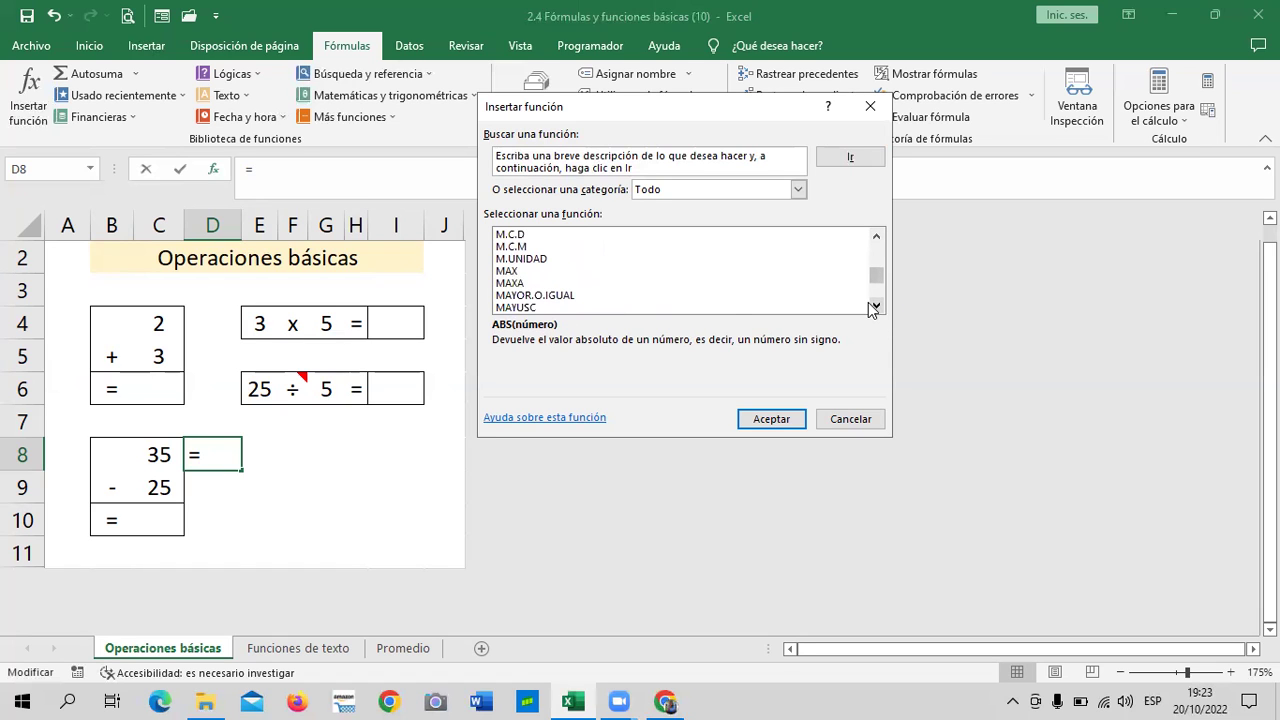
{"action": "left_click", "coordinate": [520, 308]}
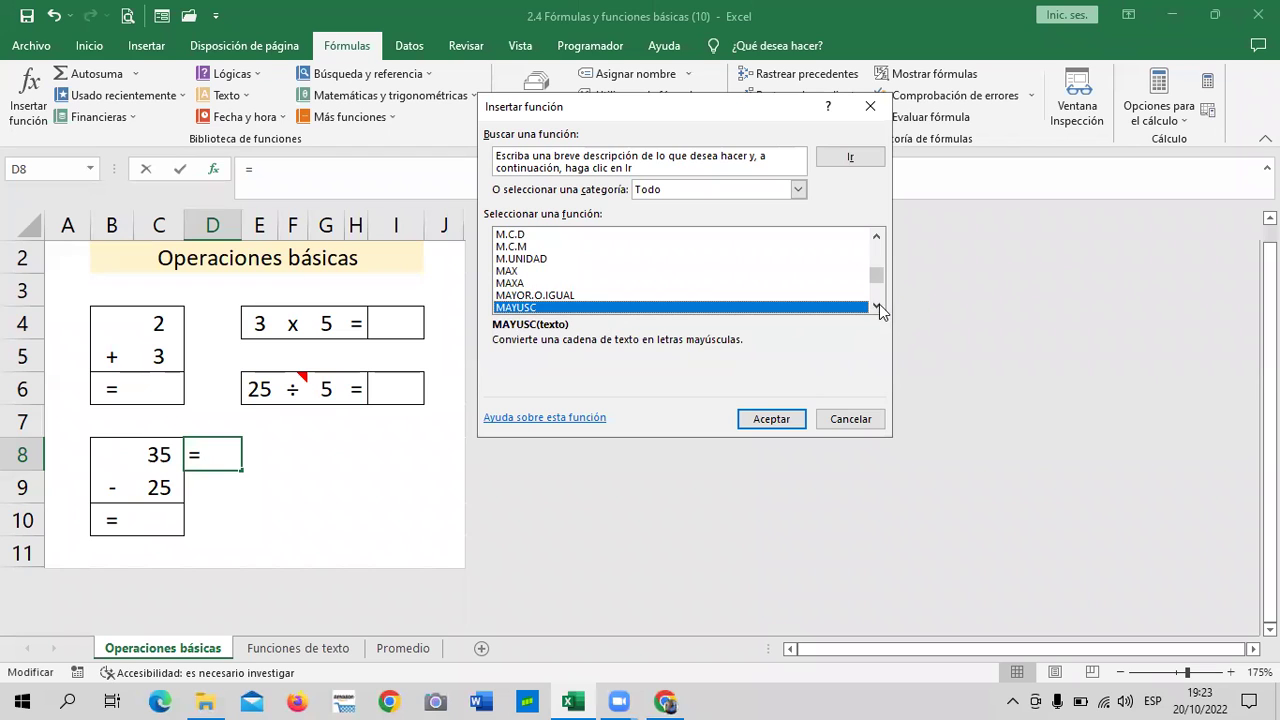
{"action": "left_click", "coordinate": [878, 306]}
{"action": "left_click", "coordinate": [876, 306]}
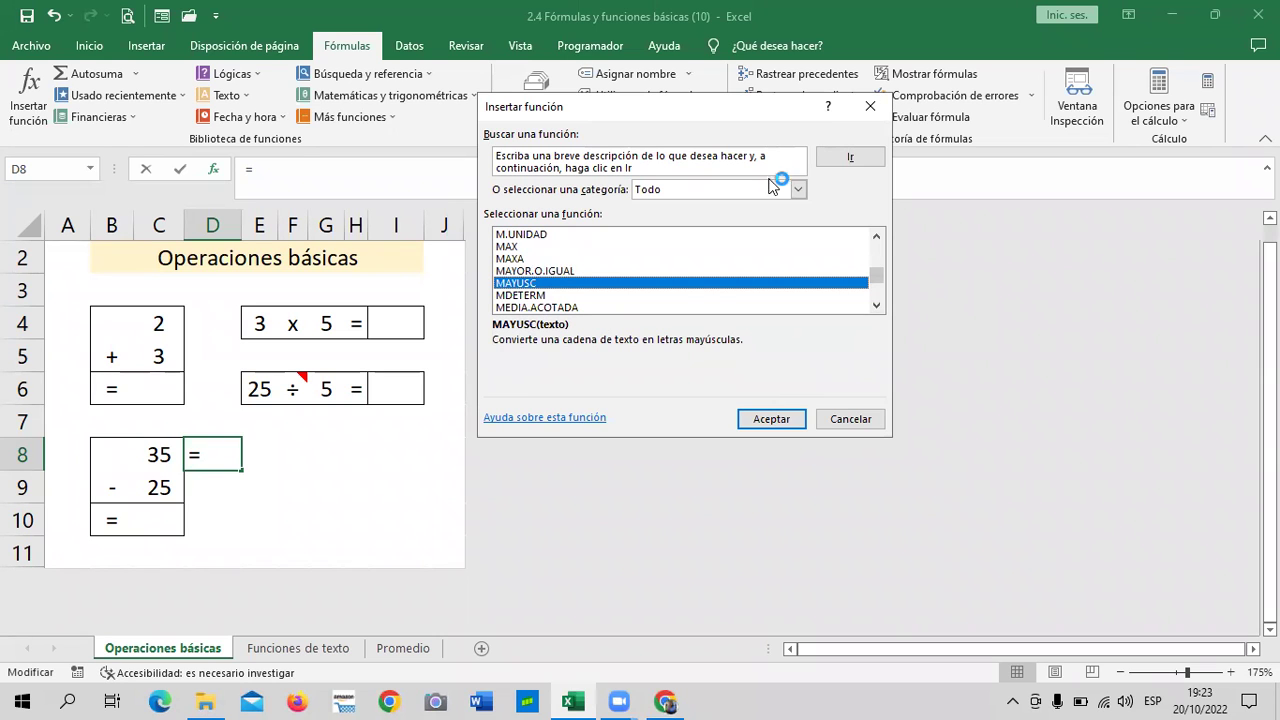
Set the function category to Estadísticas.
{"action": "left_click", "coordinate": [799, 190]}
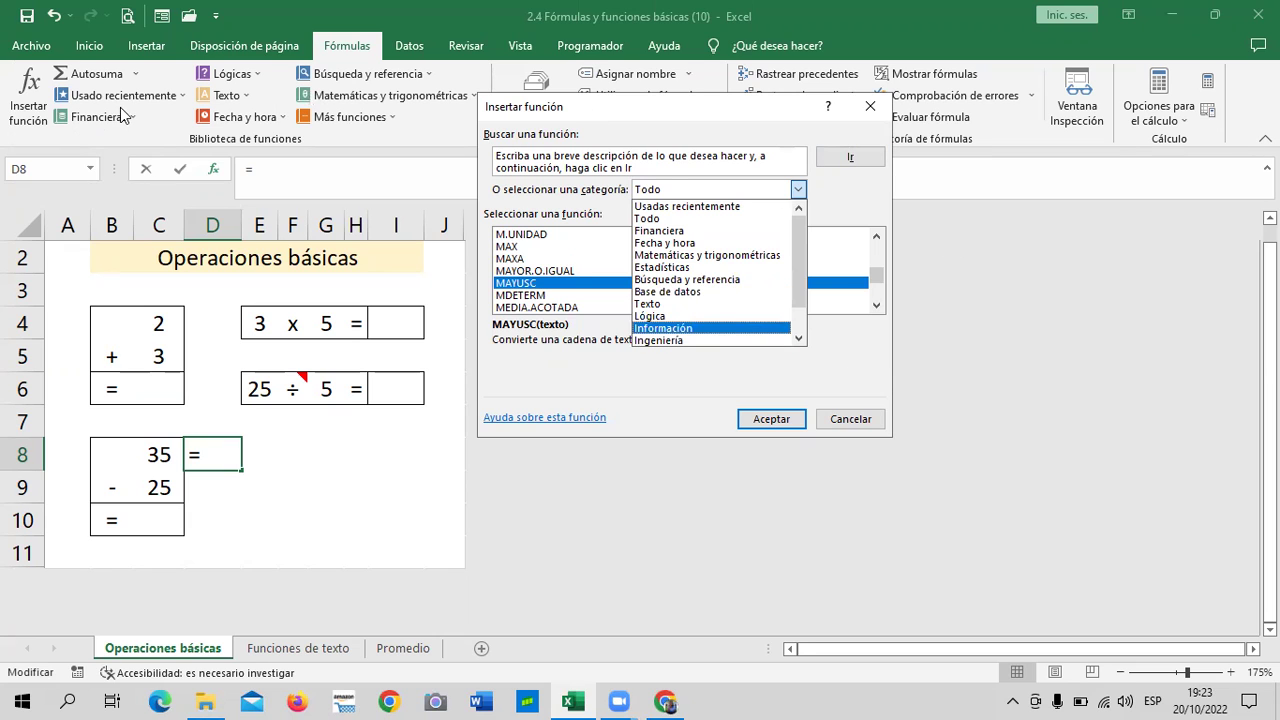
{"action": "left_click", "coordinate": [663, 267]}
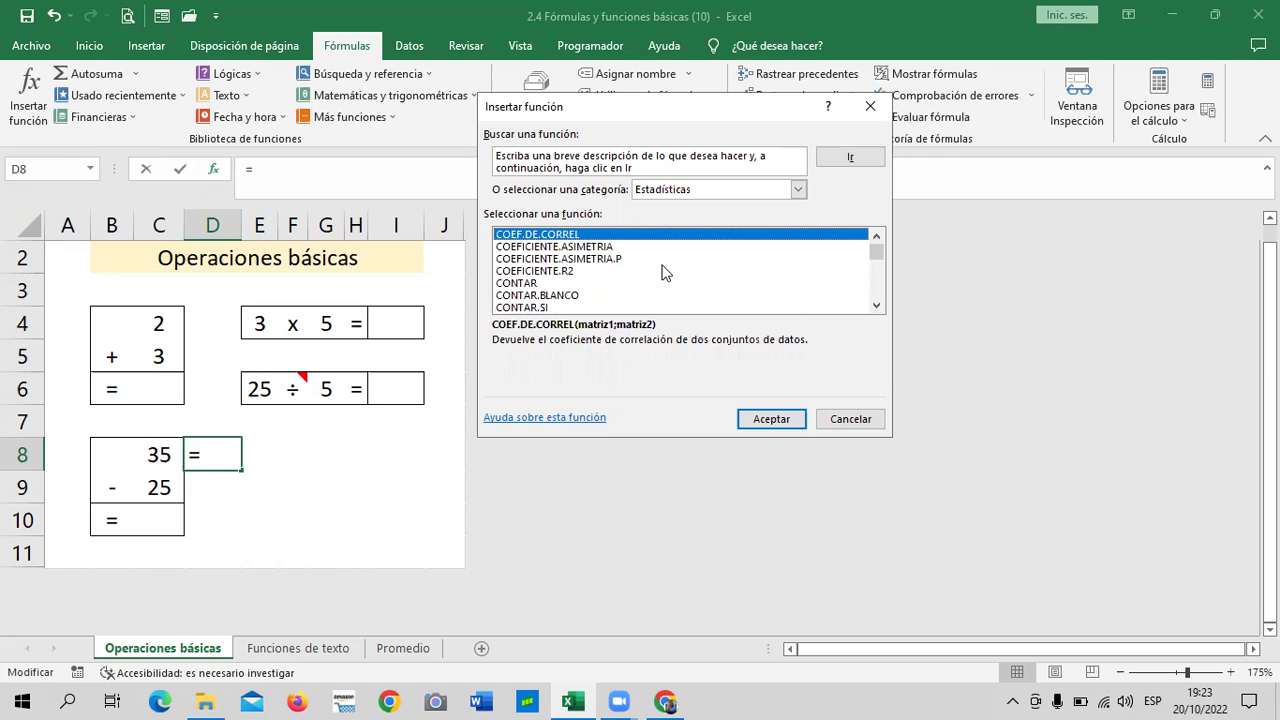
{"action": "scroll", "coordinate": [876, 263], "scroll_direction": "down", "scroll_amount": 3}
{"action": "scroll", "coordinate": [876, 258], "scroll_direction": "up", "scroll_amount": 3}
Find PROMEDIO, read its syntax and description, then cancel without inserting anything.
{"action": "left_click_drag", "start_coordinate": [876, 248], "coordinate": [876, 289]}
{"action": "left_click", "coordinate": [877, 240]}
{"action": "left_click", "coordinate": [877, 240]}
{"action": "left_click", "coordinate": [877, 240]}
{"action": "left_click", "coordinate": [877, 240]}
{"action": "left_click", "coordinate": [877, 240]}
{"action": "left_click", "coordinate": [877, 240]}
{"action": "left_click", "coordinate": [877, 240]}
{"action": "left_click", "coordinate": [877, 240]}
{"action": "left_click", "coordinate": [877, 240]}
{"action": "left_click", "coordinate": [877, 240]}
{"action": "left_click", "coordinate": [550, 247]}
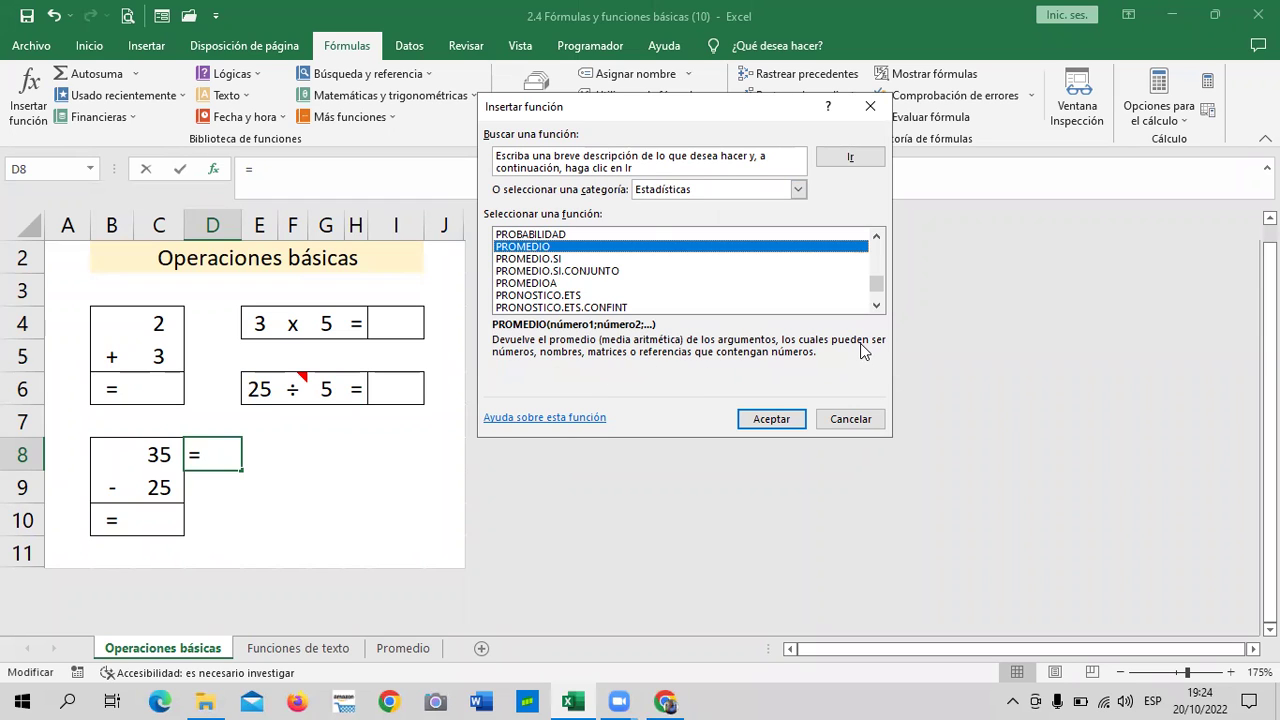
{"action": "left_click", "coordinate": [848, 418]}
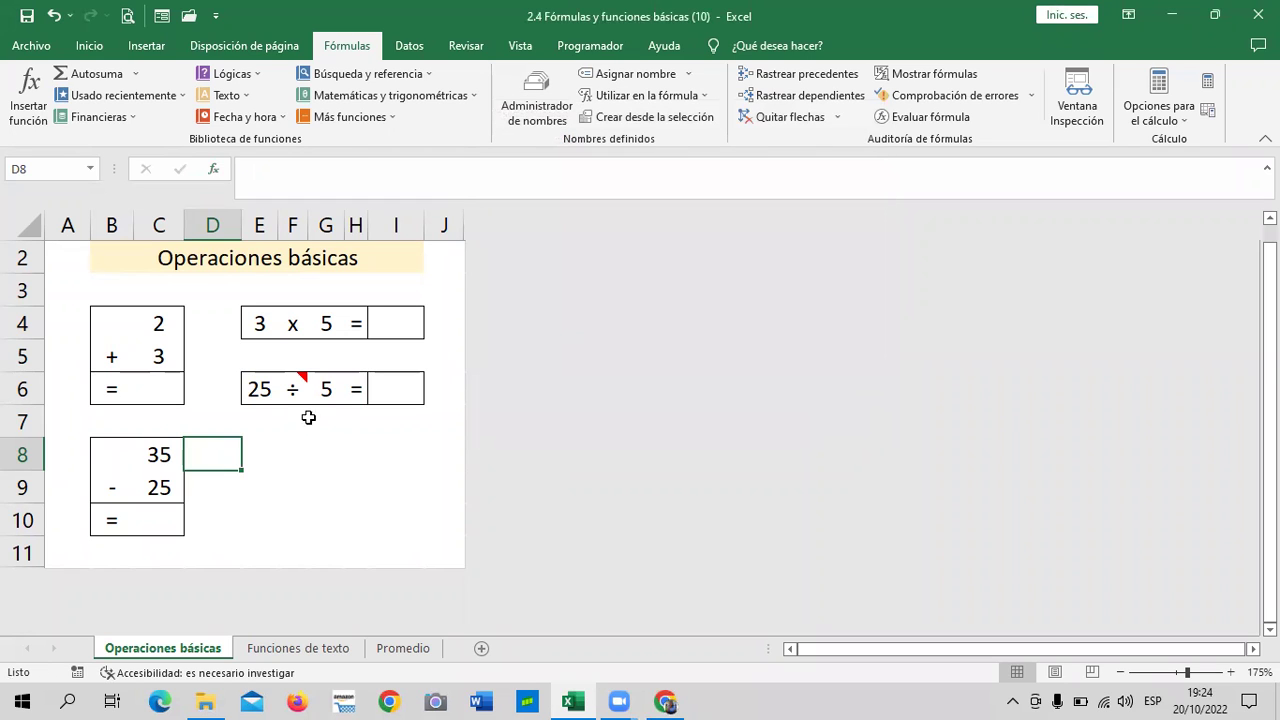
{"action": "key", "text": "Escape"}
{"action": "left_click", "coordinate": [304, 464]}
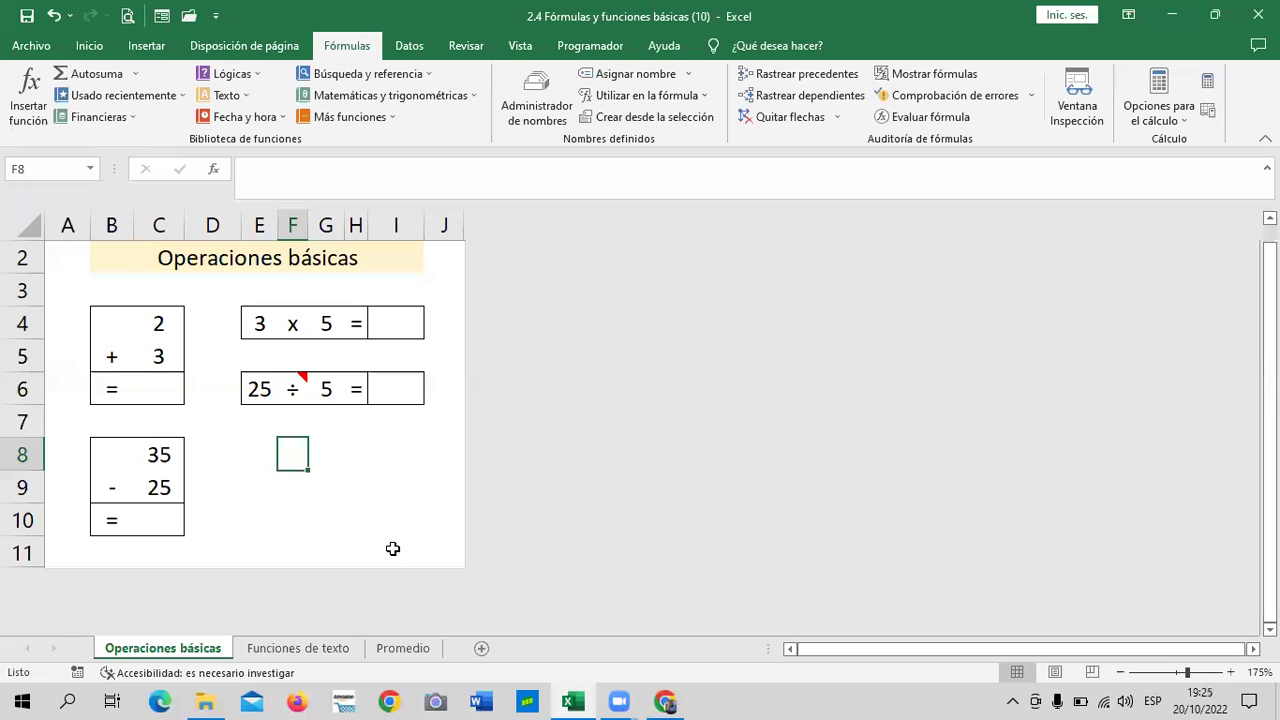
{"action": "left_click", "coordinate": [413, 452]}
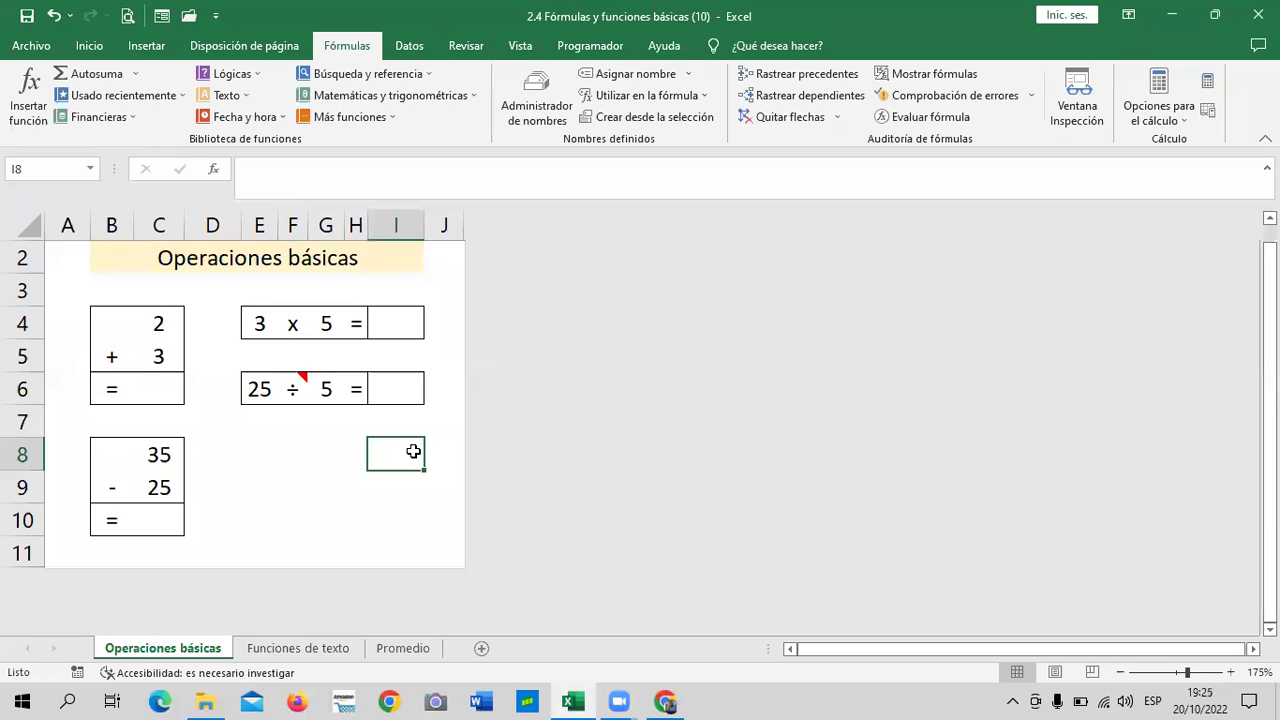
{"action": "left_click", "coordinate": [235, 390]}
{"action": "left_click", "coordinate": [334, 498]}
{"action": "left_click", "coordinate": [144, 383]}
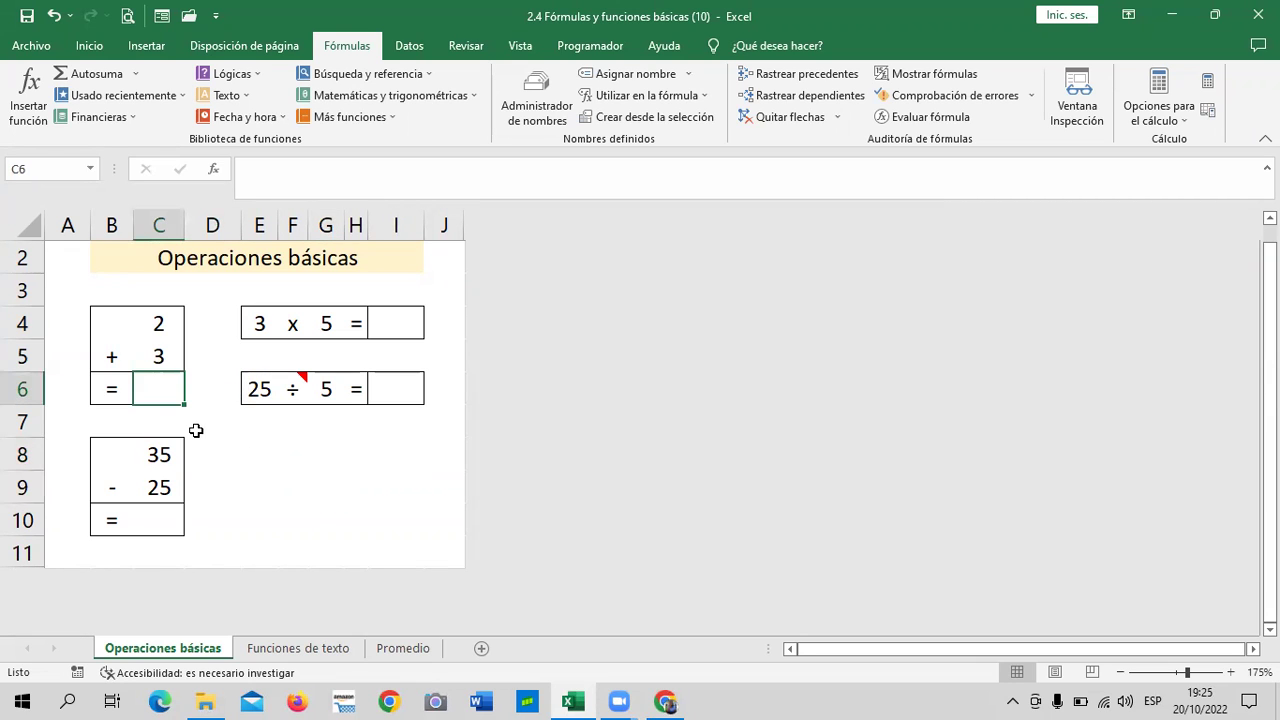
Enter =SUMA(C4;C5) in C6 using the autocomplete suggestion, giving 5.
{"action": "left_click", "coordinate": [310, 458]}
{"action": "left_click", "coordinate": [134, 384]}
{"action": "type", "text": "=suma"}
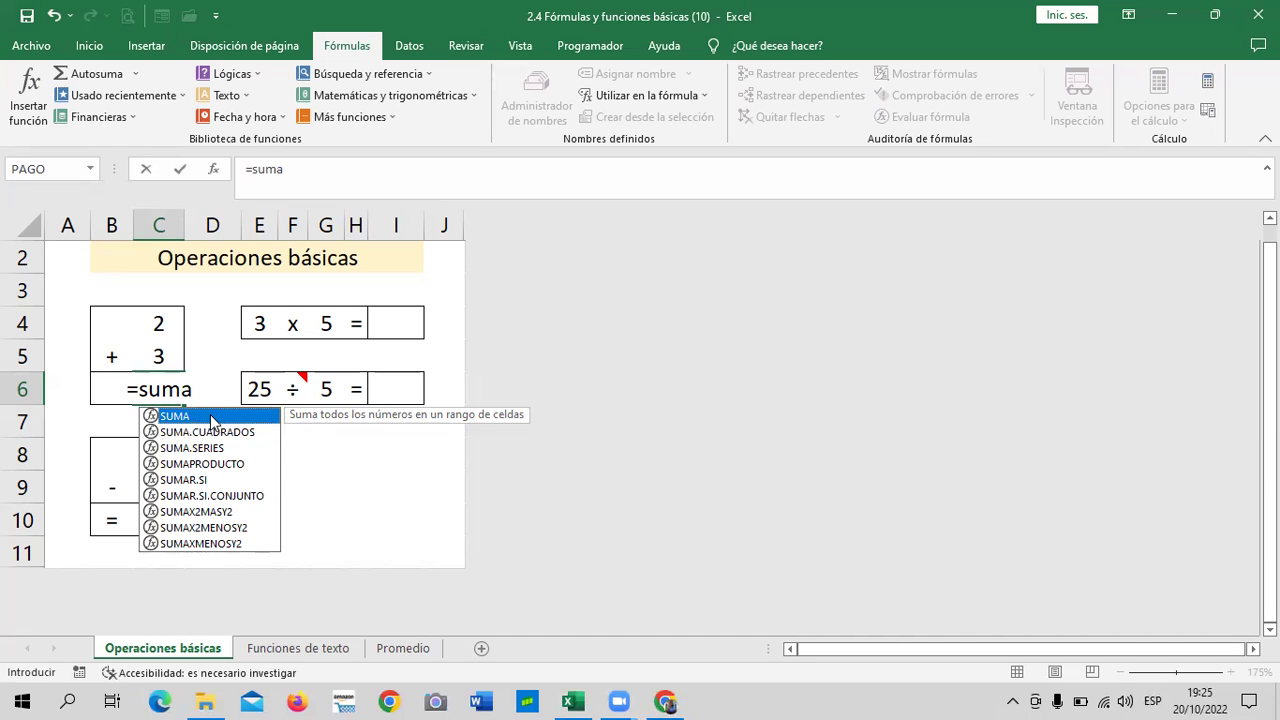
{"action": "double_click", "coordinate": [210, 414]}
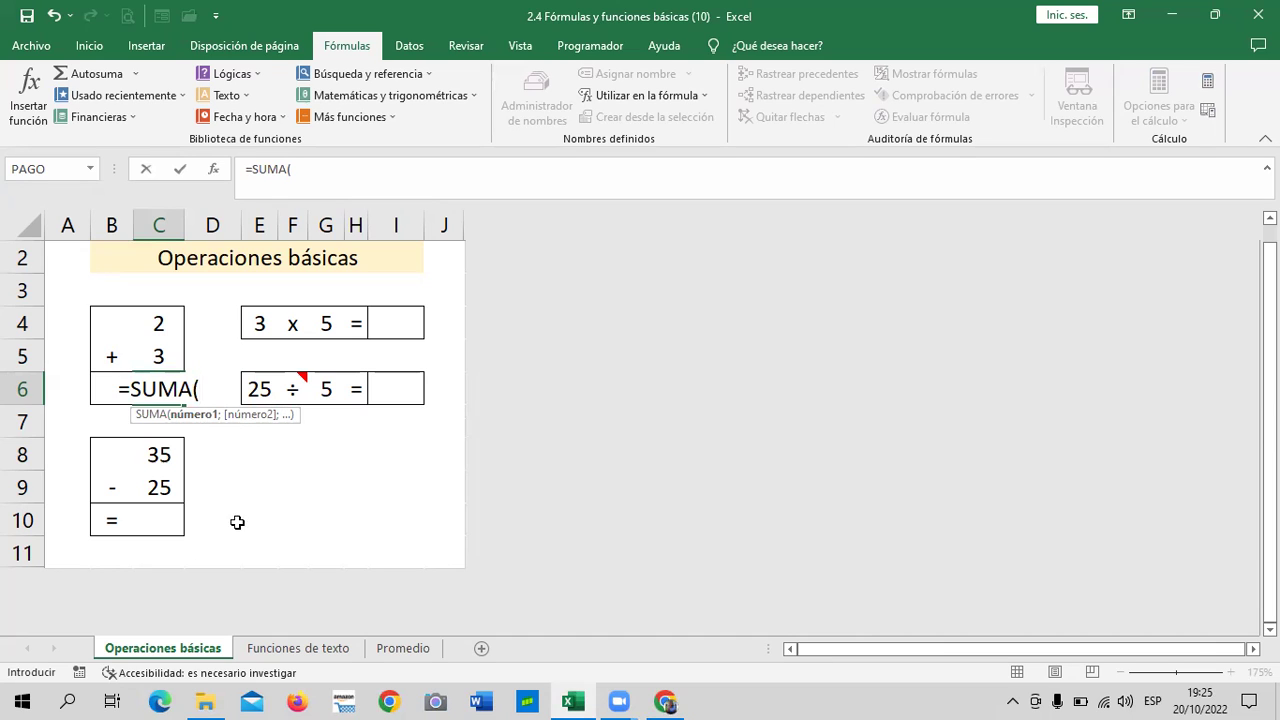
{"action": "left_click", "coordinate": [157, 323]}
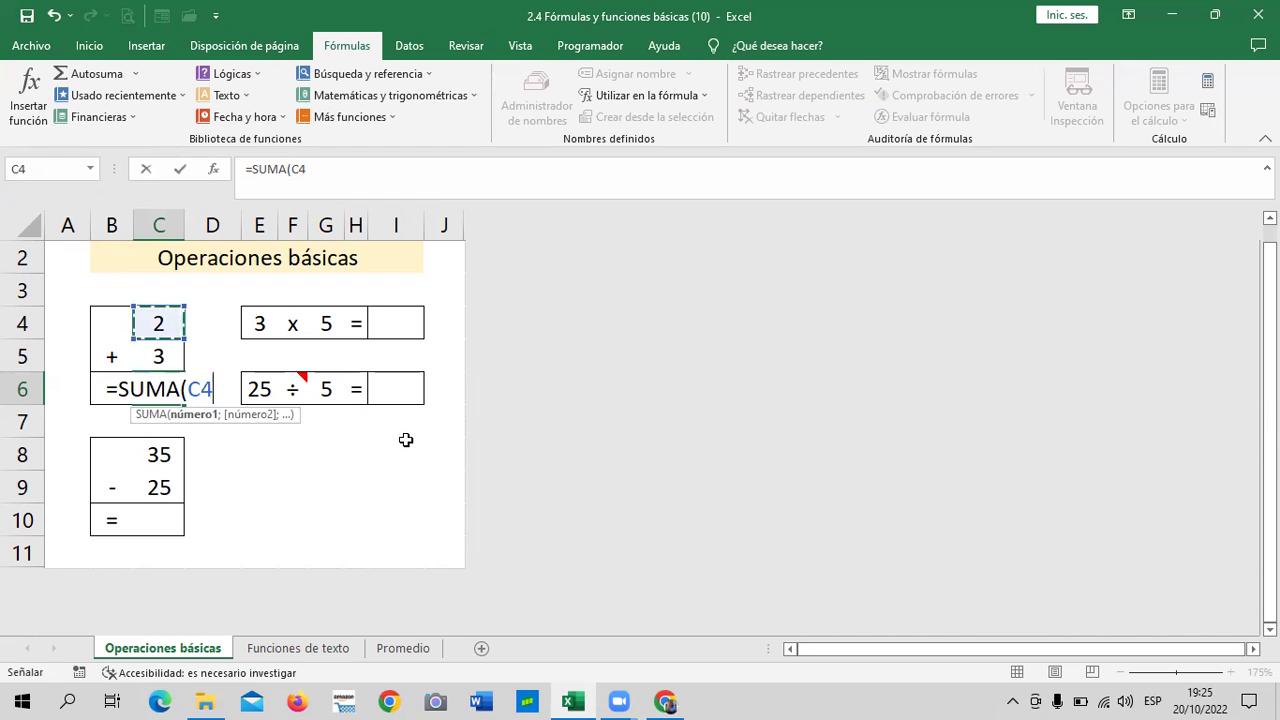
{"action": "type", "text": ";"}
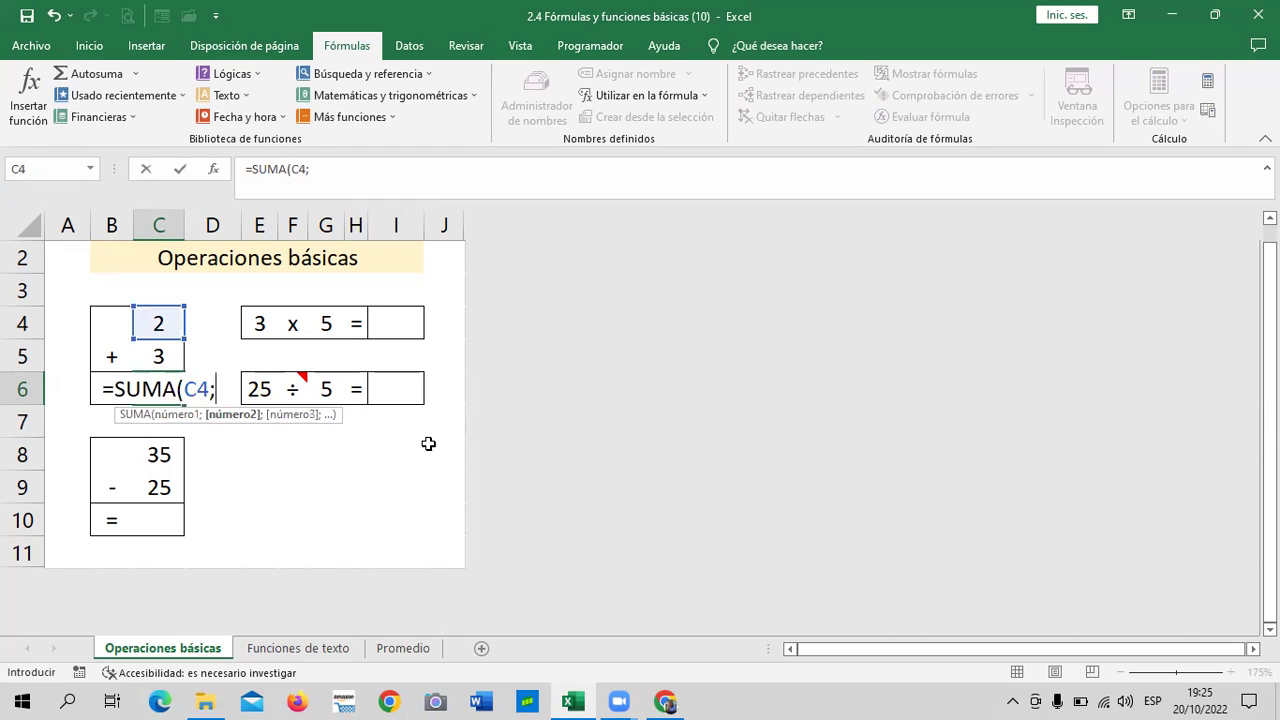
{"action": "left_click", "coordinate": [157, 350]}
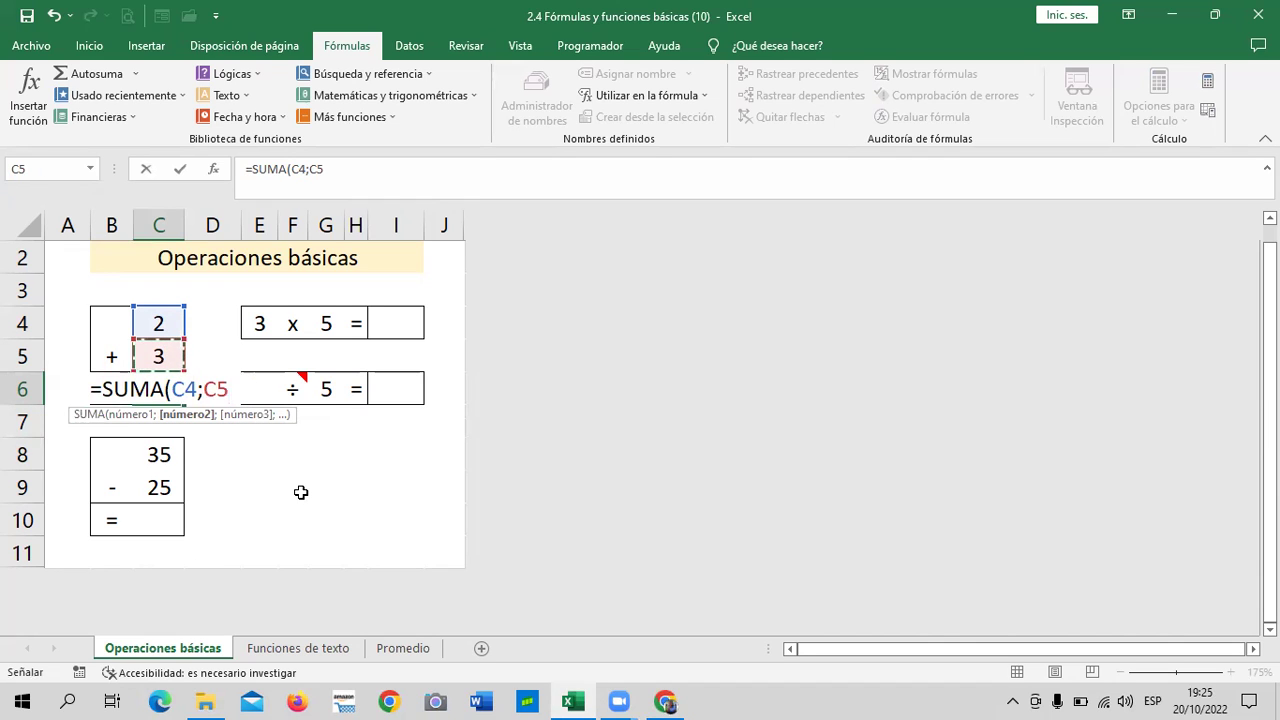
{"action": "type", "text": ")"}
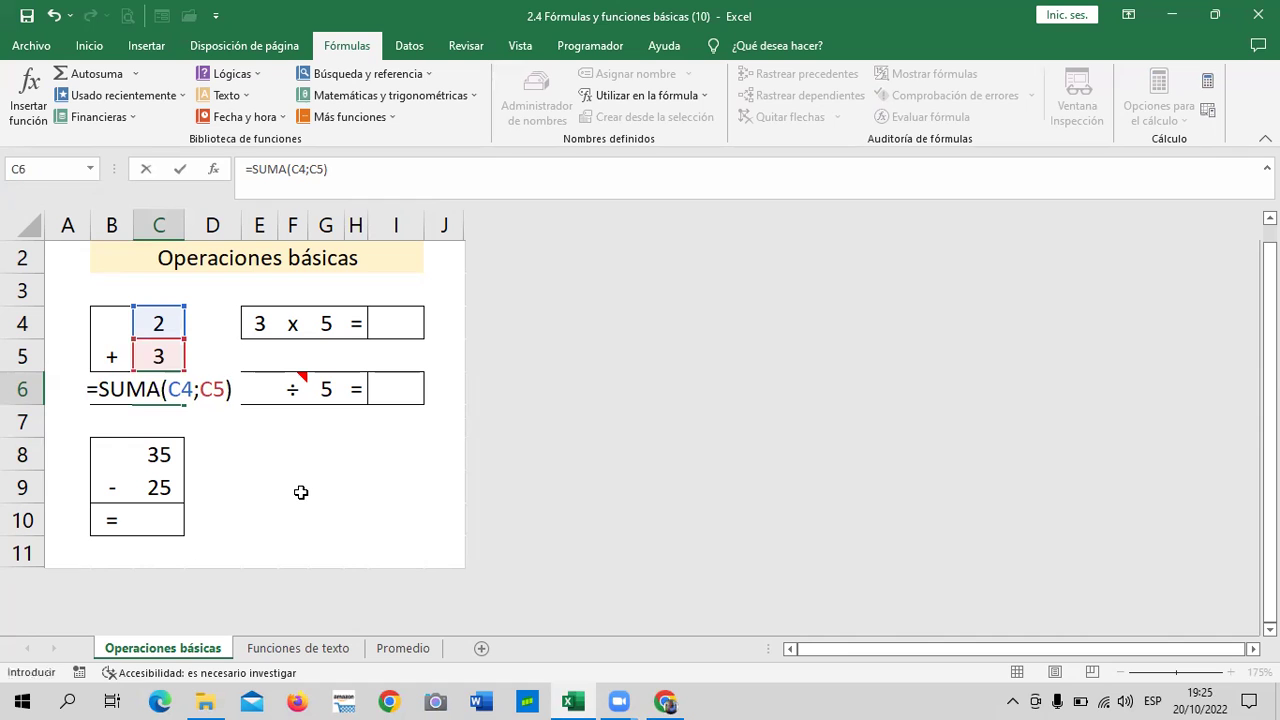
{"action": "key", "text": "Return"}
Check C5's value 3 and C6's SUMA formula.
{"action": "left_click", "coordinate": [178, 392]}
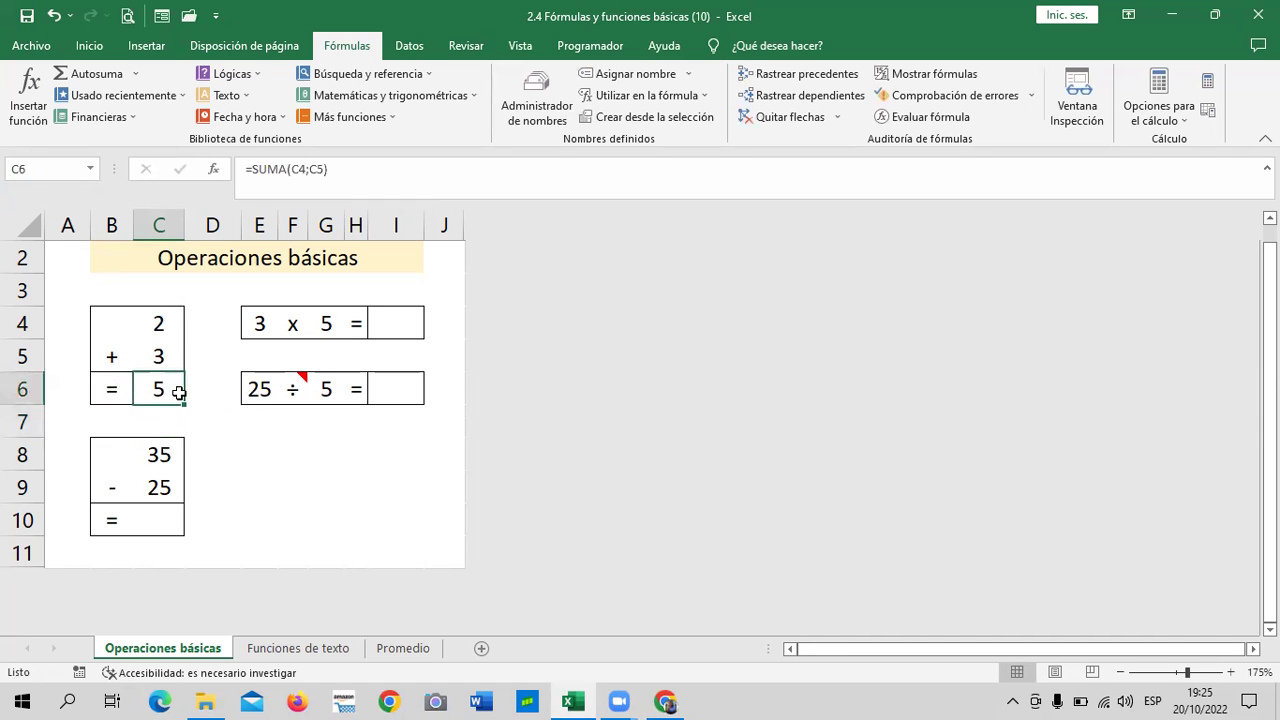
{"action": "left_click_drag", "start_coordinate": [256, 472], "coordinate": [278, 487]}
{"action": "left_click", "coordinate": [157, 366]}
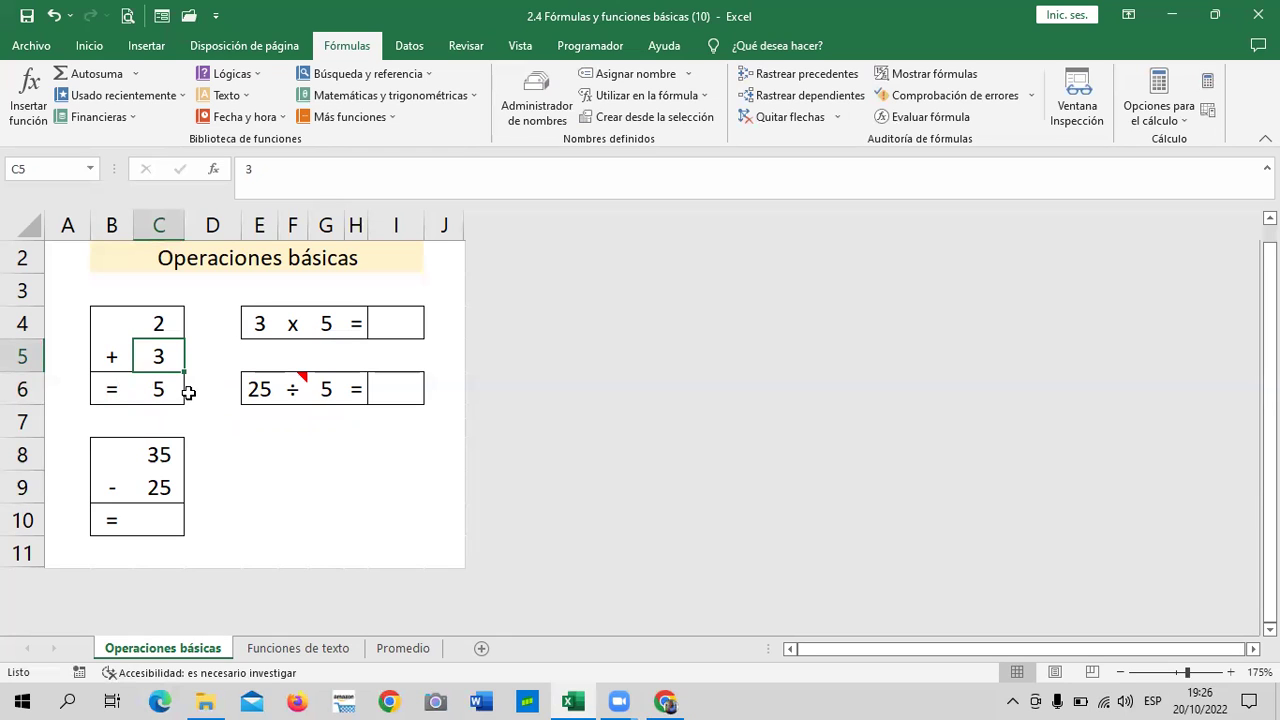
{"action": "left_click", "coordinate": [158, 390]}
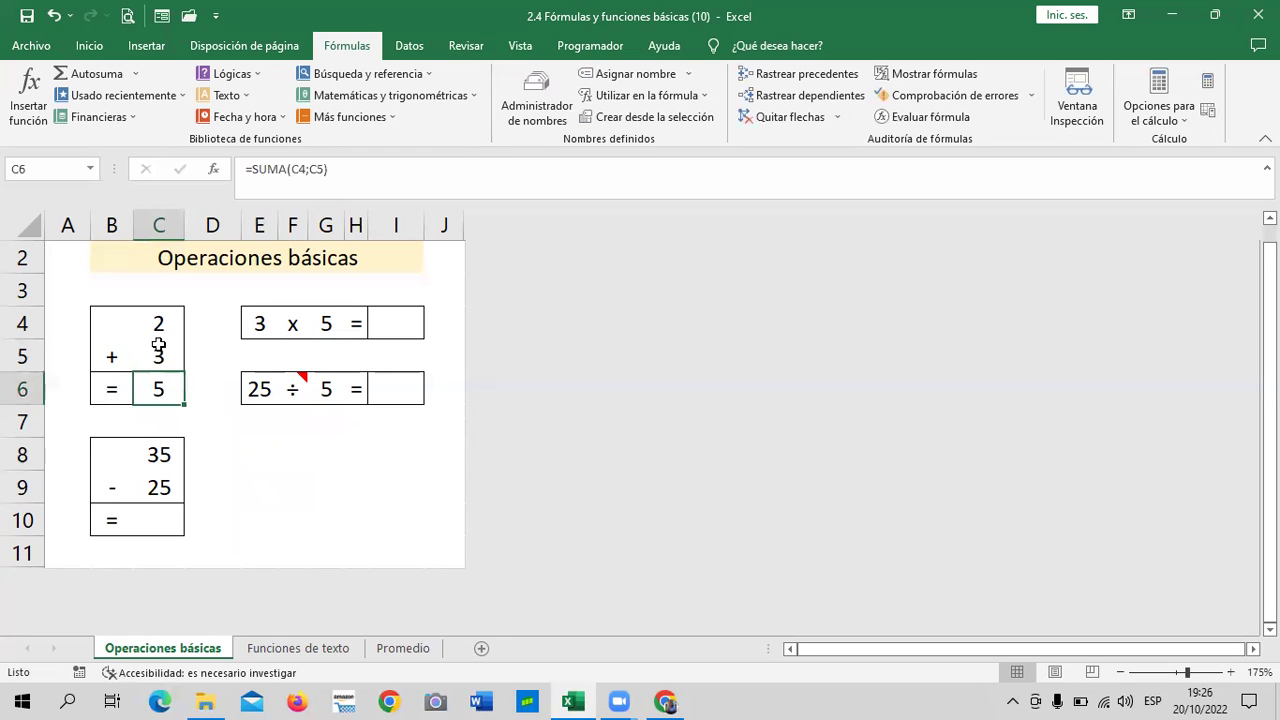
{"action": "left_click", "coordinate": [89, 46]}
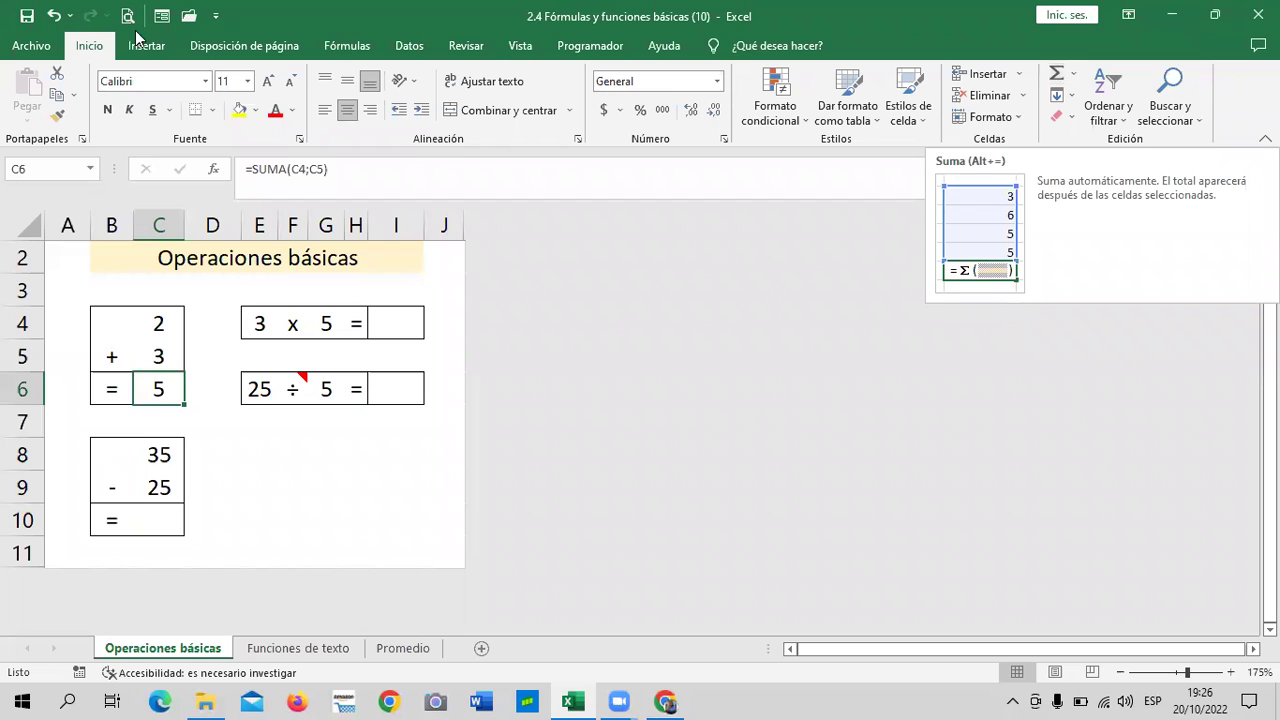
Replace C6's SUMA formula with =C4+C5, still showing 5.
{"action": "left_click", "coordinate": [355, 553]}
{"action": "left_click", "coordinate": [155, 383]}
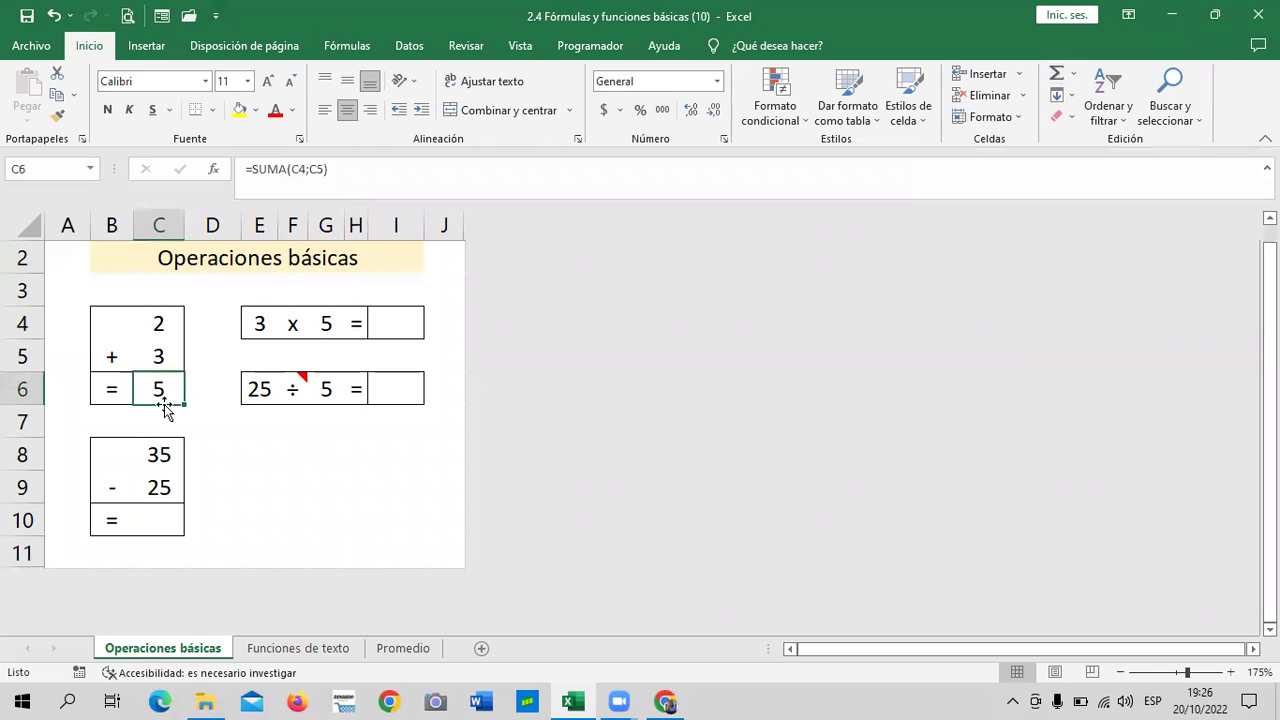
{"action": "key", "text": "Delete"}
{"action": "left_click", "coordinate": [312, 424]}
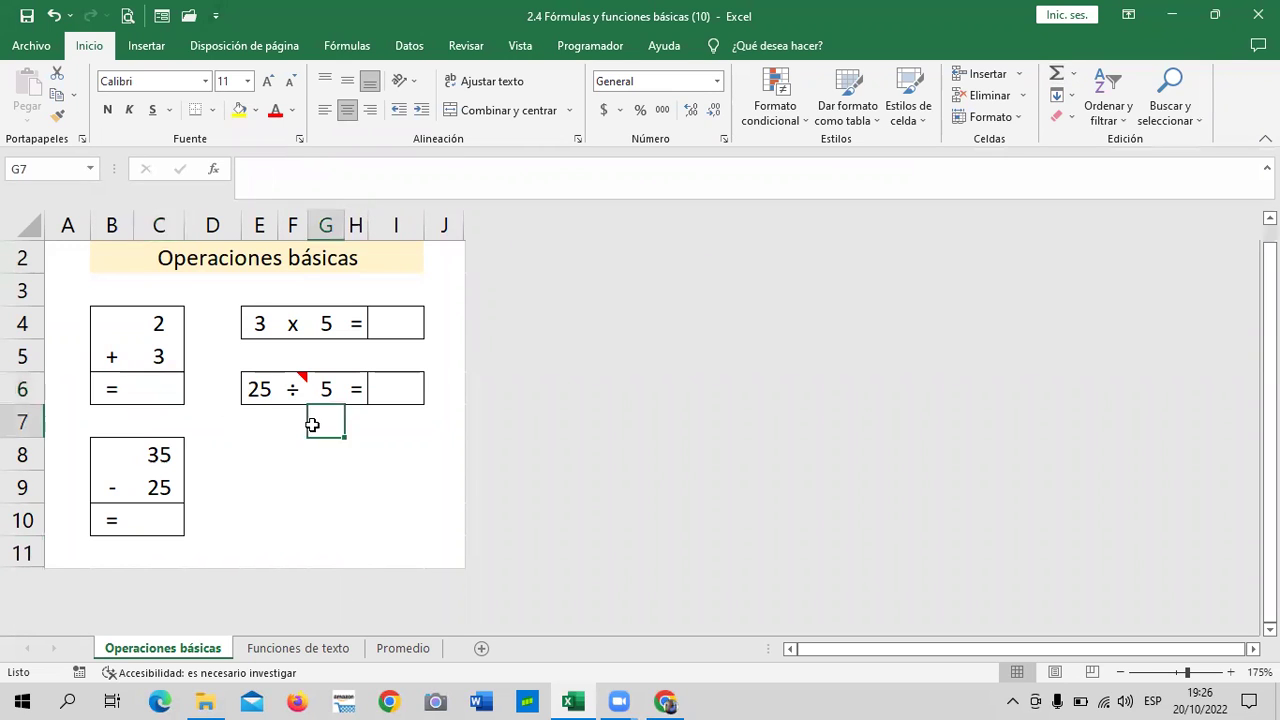
{"action": "left_click", "coordinate": [157, 384]}
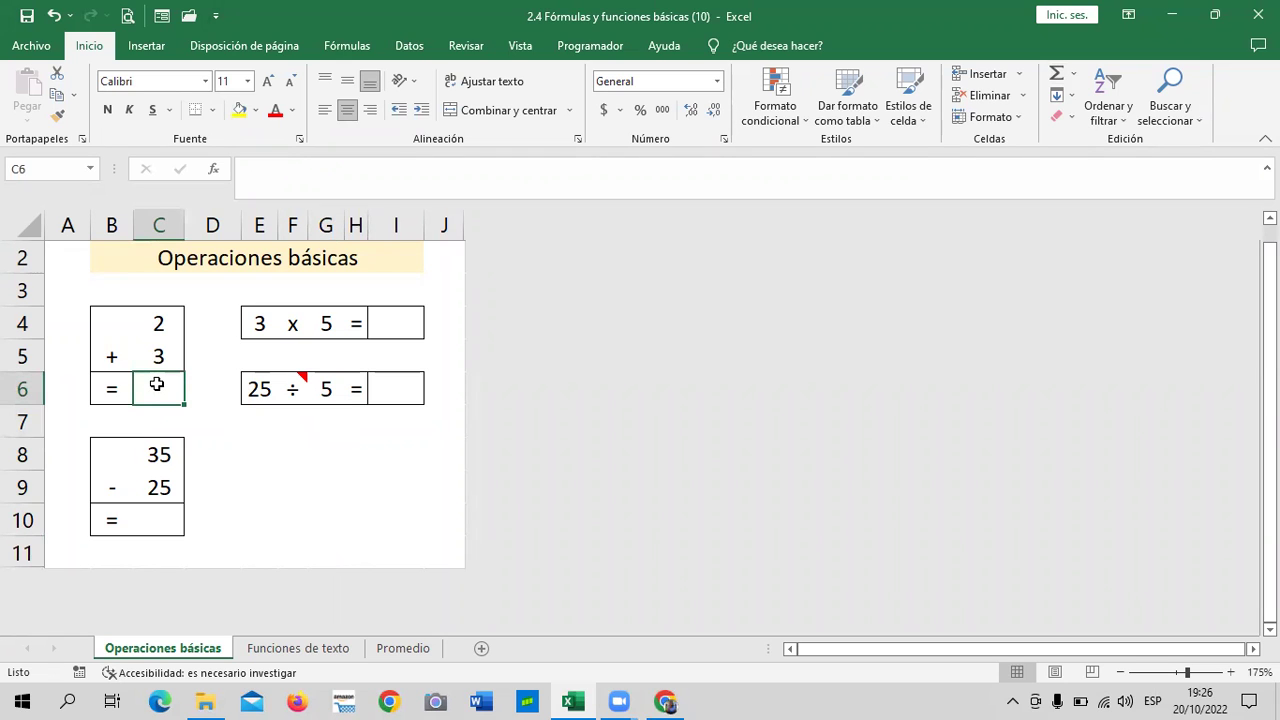
{"action": "type", "text": "="}
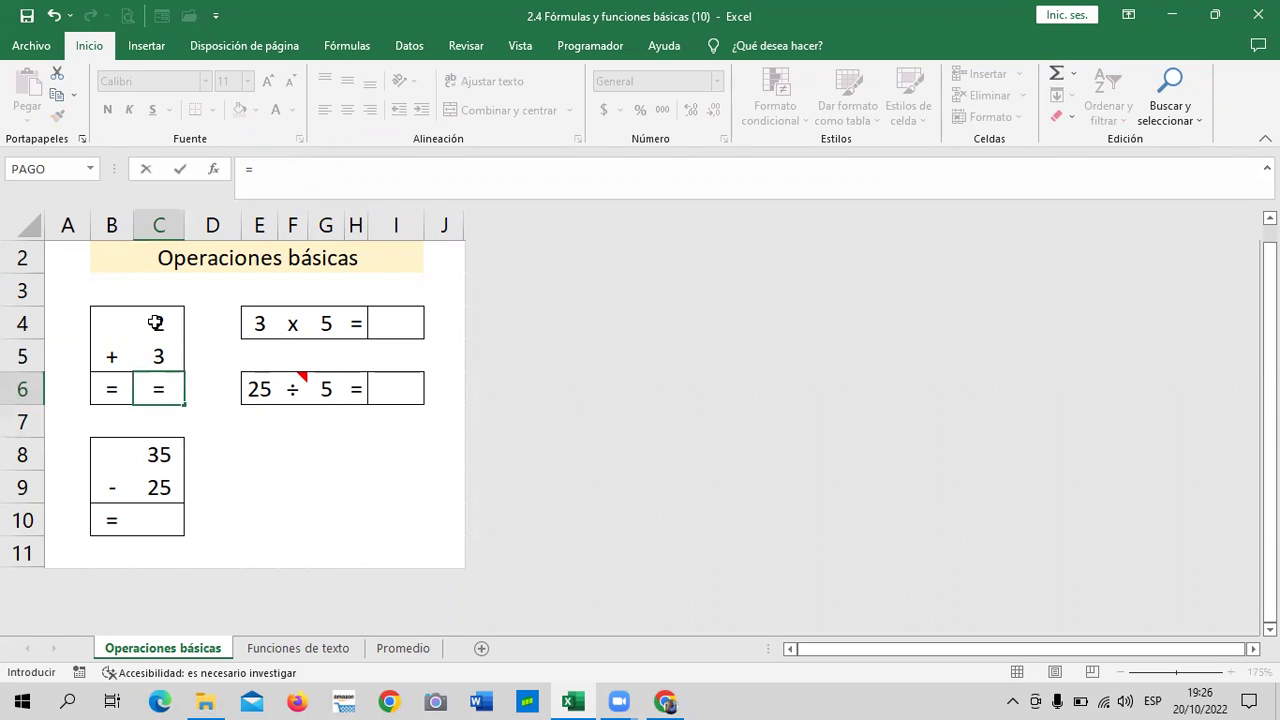
{"action": "left_click", "coordinate": [156, 321]}
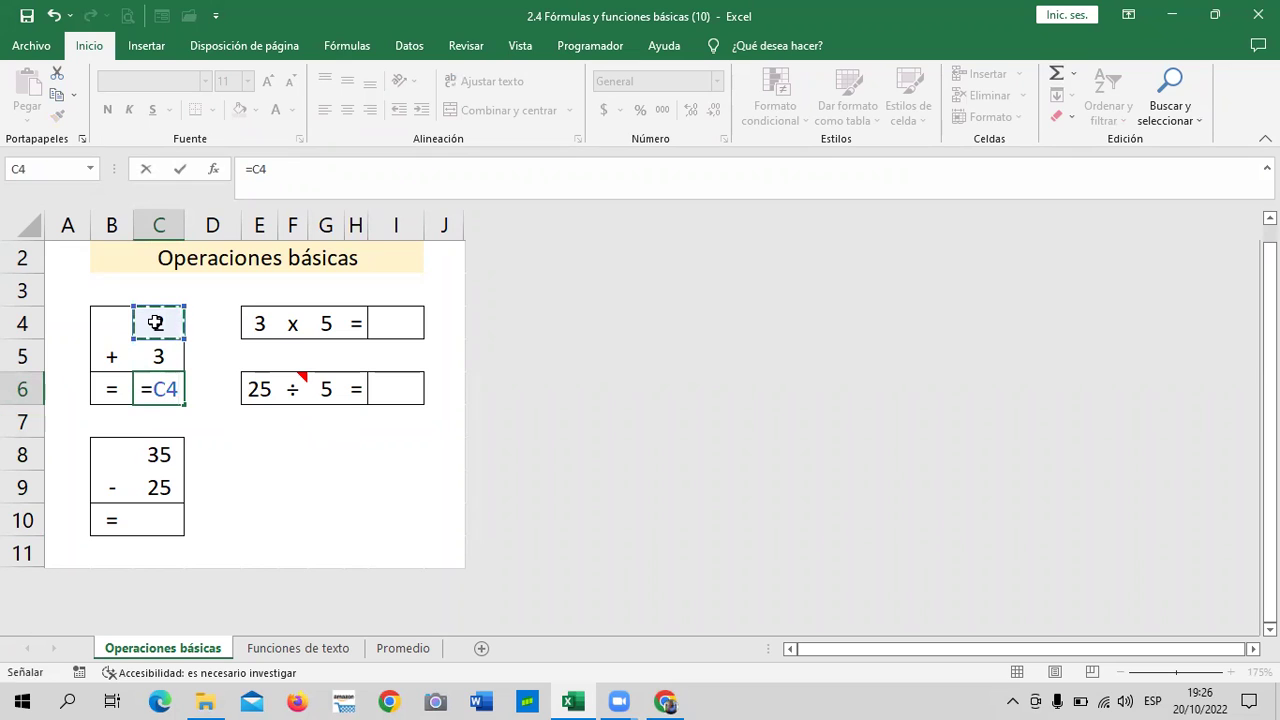
{"action": "type", "text": "+"}
{"action": "left_click", "coordinate": [159, 357]}
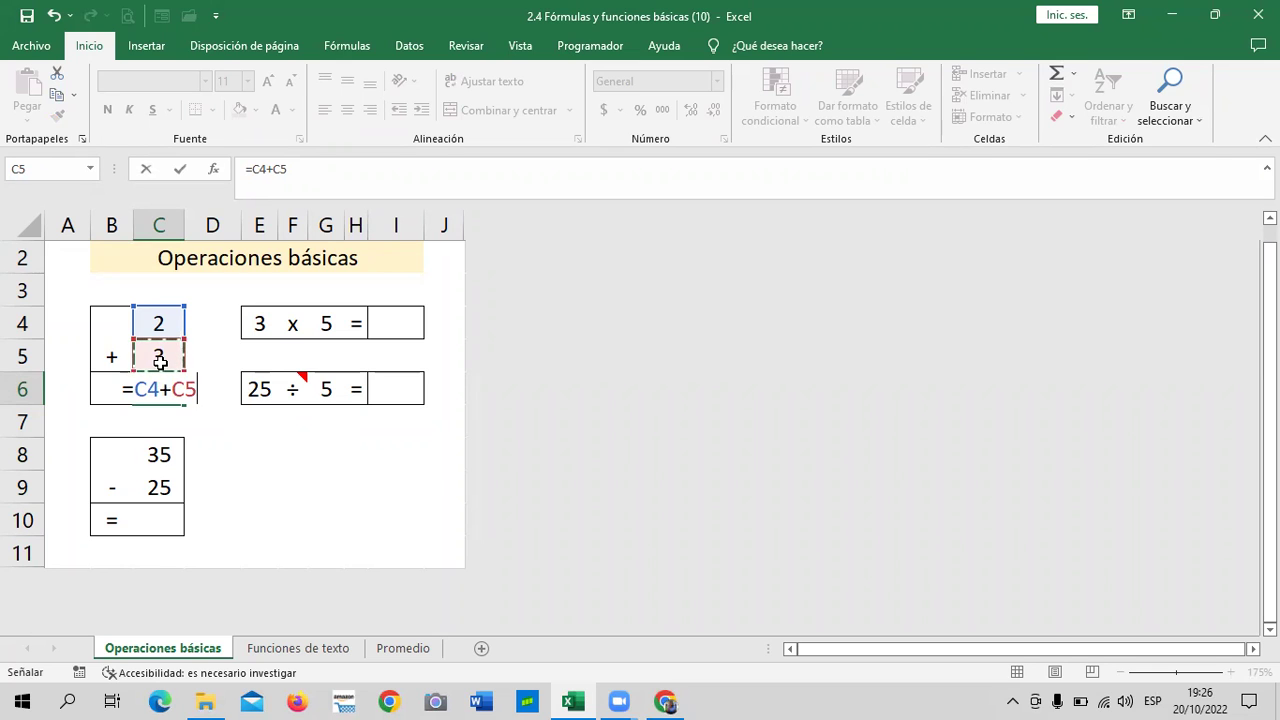
{"action": "key", "text": "Return"}
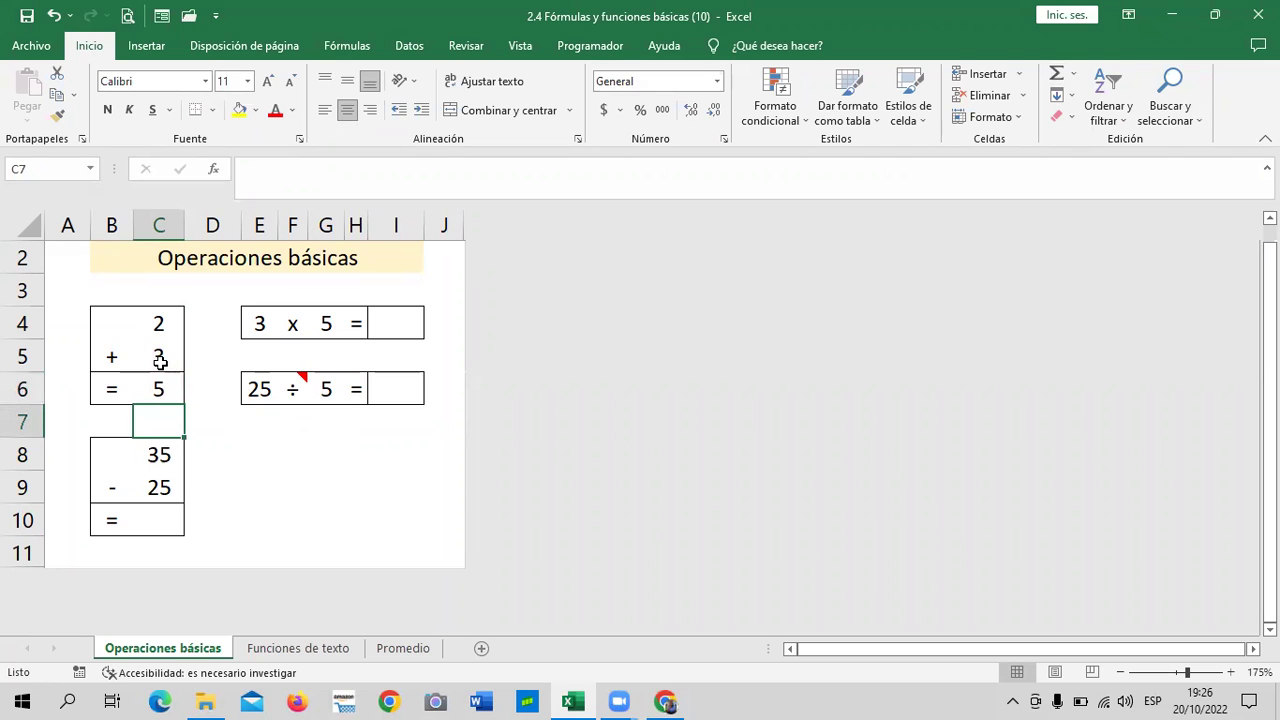
Enter =C8-C9 in C10 so the subtraction shows 10.
{"action": "left_click", "coordinate": [327, 450]}
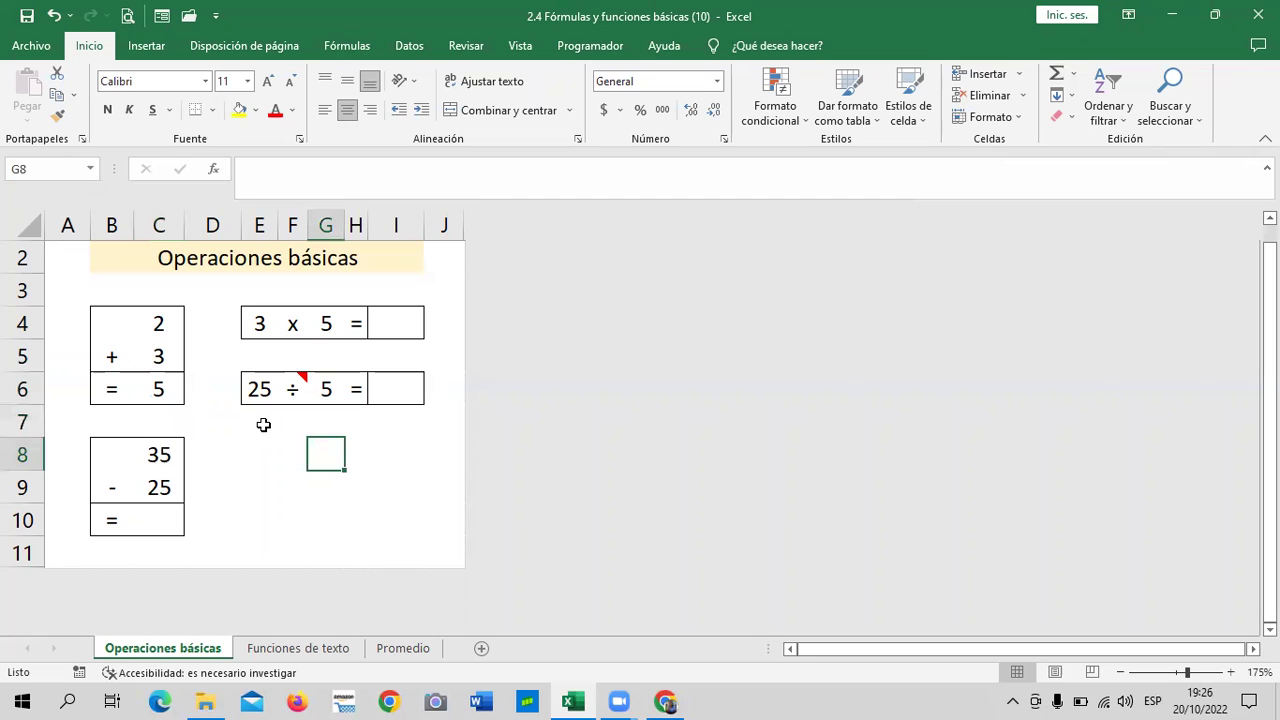
{"action": "left_click", "coordinate": [162, 320]}
{"action": "left_click", "coordinate": [156, 360]}
{"action": "left_click", "coordinate": [314, 494]}
{"action": "left_click", "coordinate": [163, 519]}
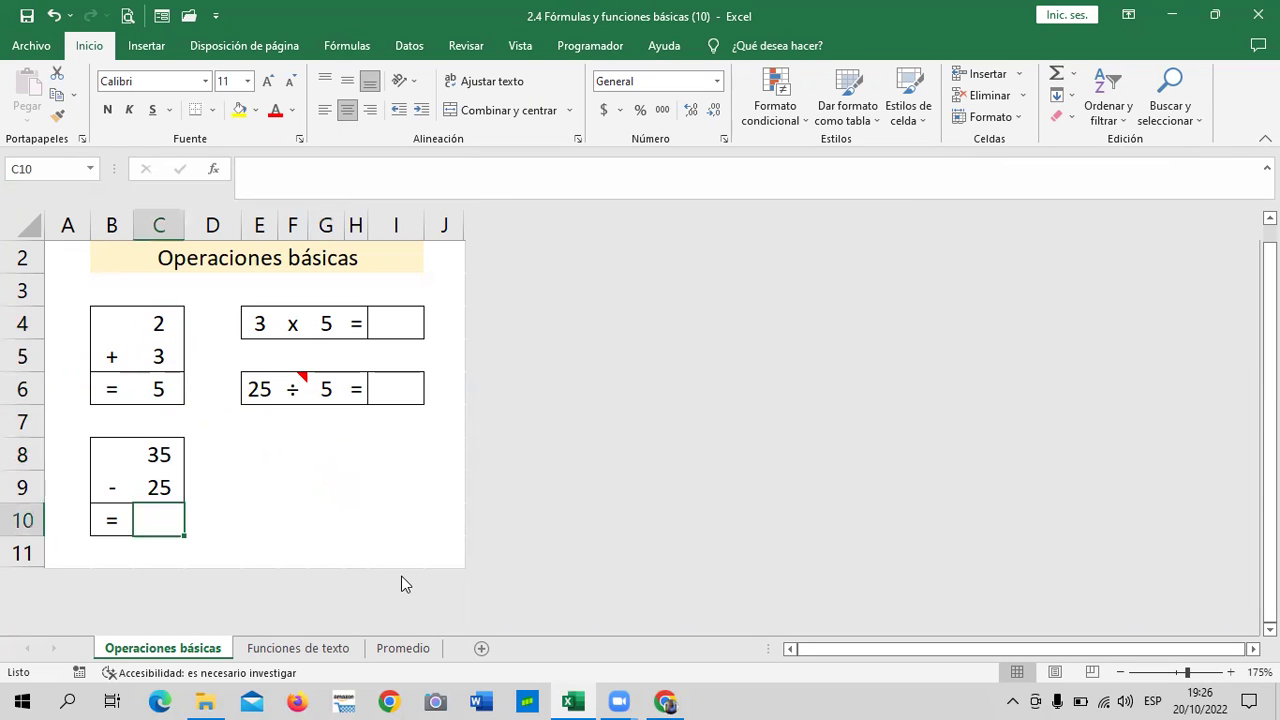
{"action": "type", "text": "="}
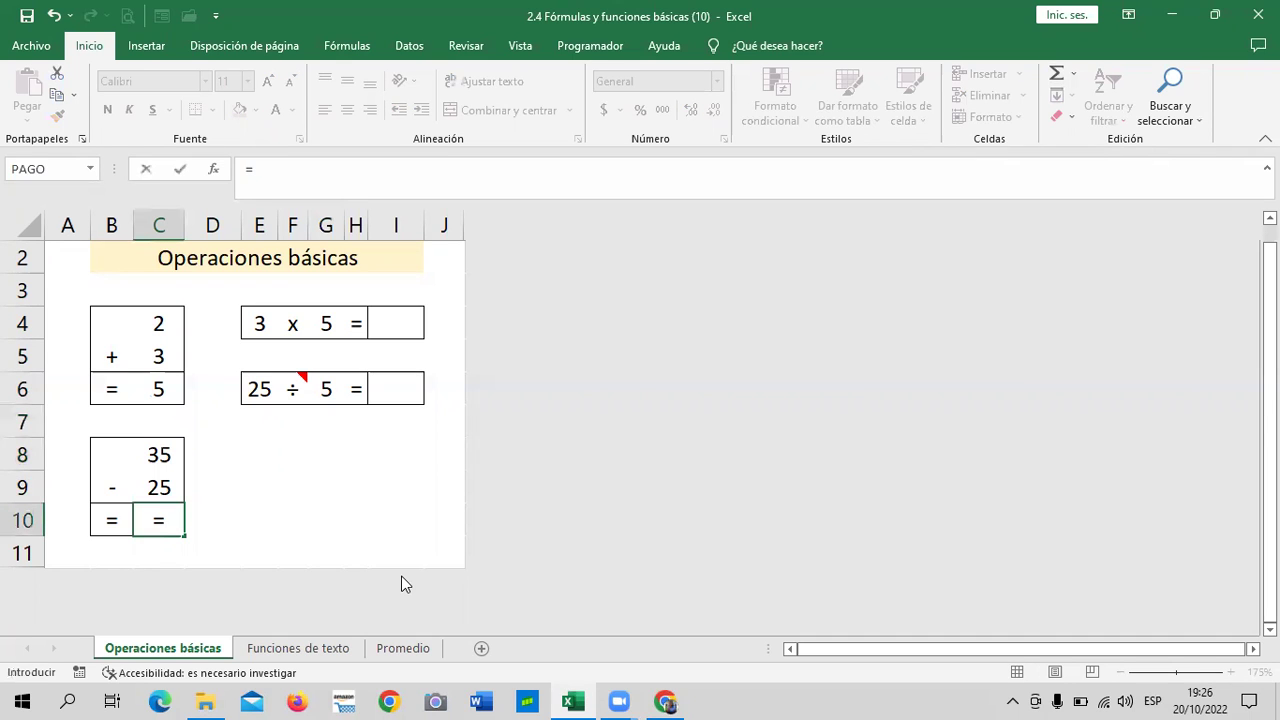
{"action": "left_click", "coordinate": [158, 455]}
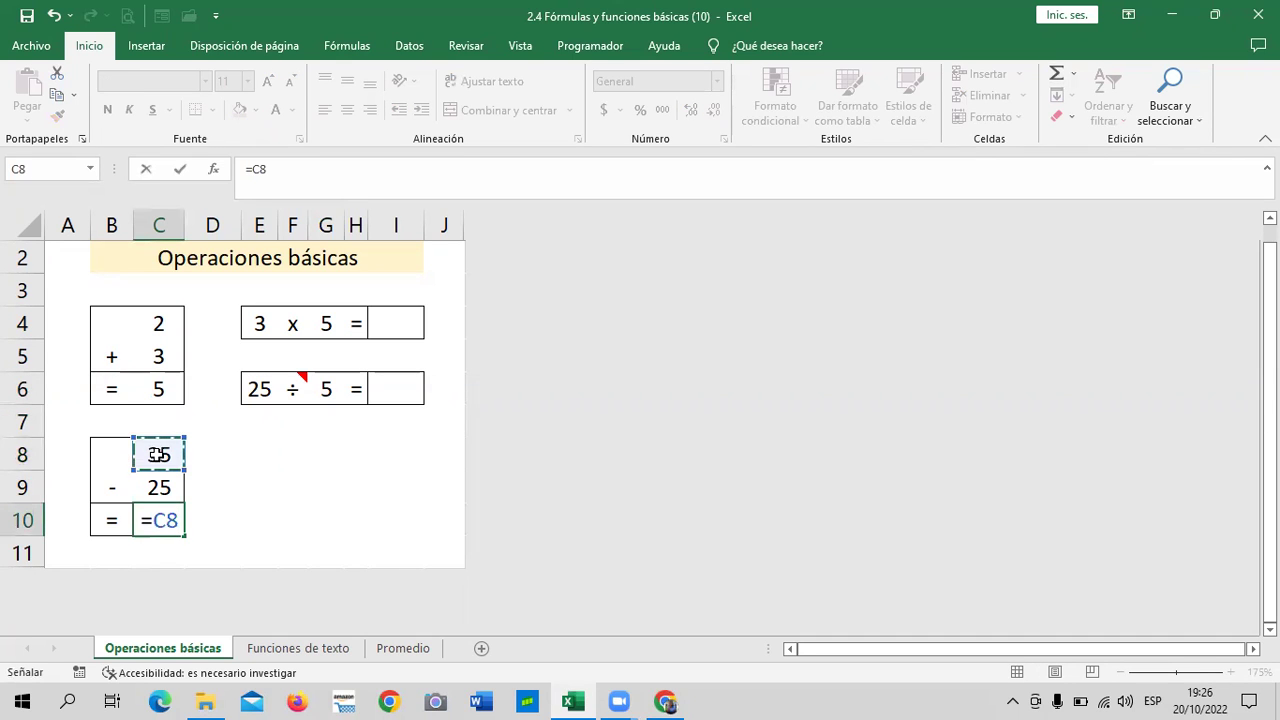
{"action": "type", "text": "-"}
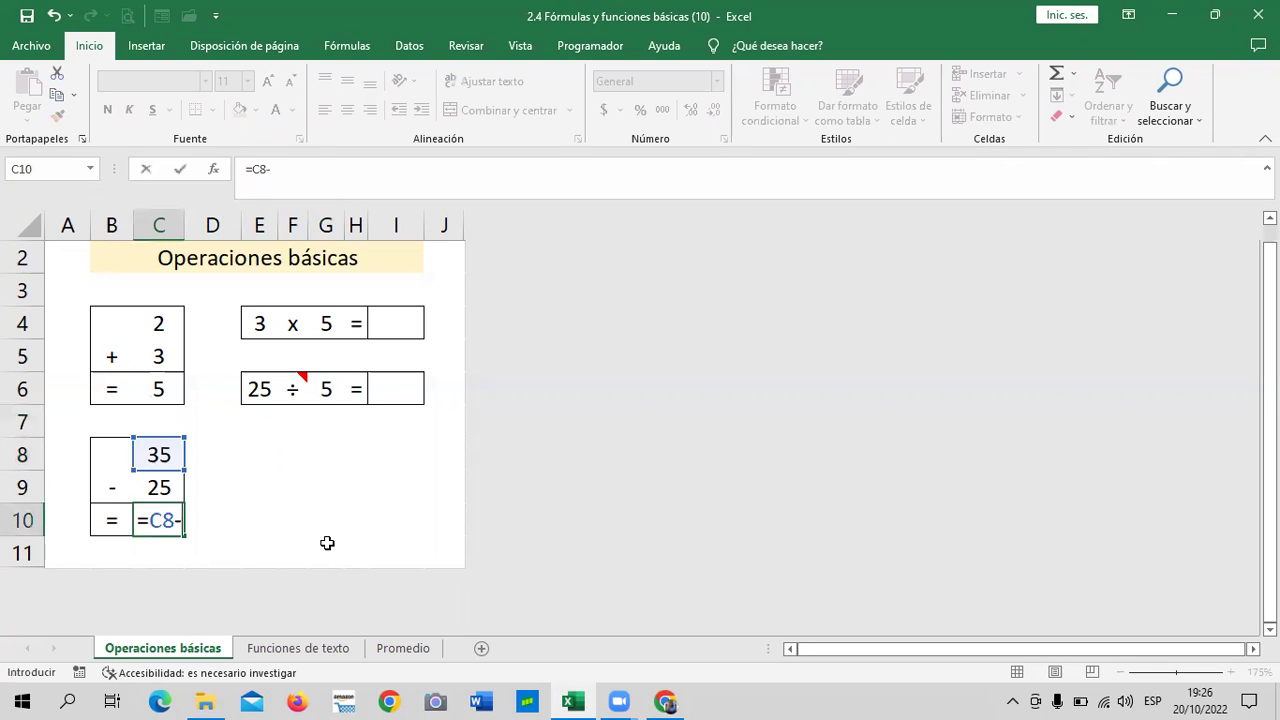
{"action": "left_click", "coordinate": [158, 487]}
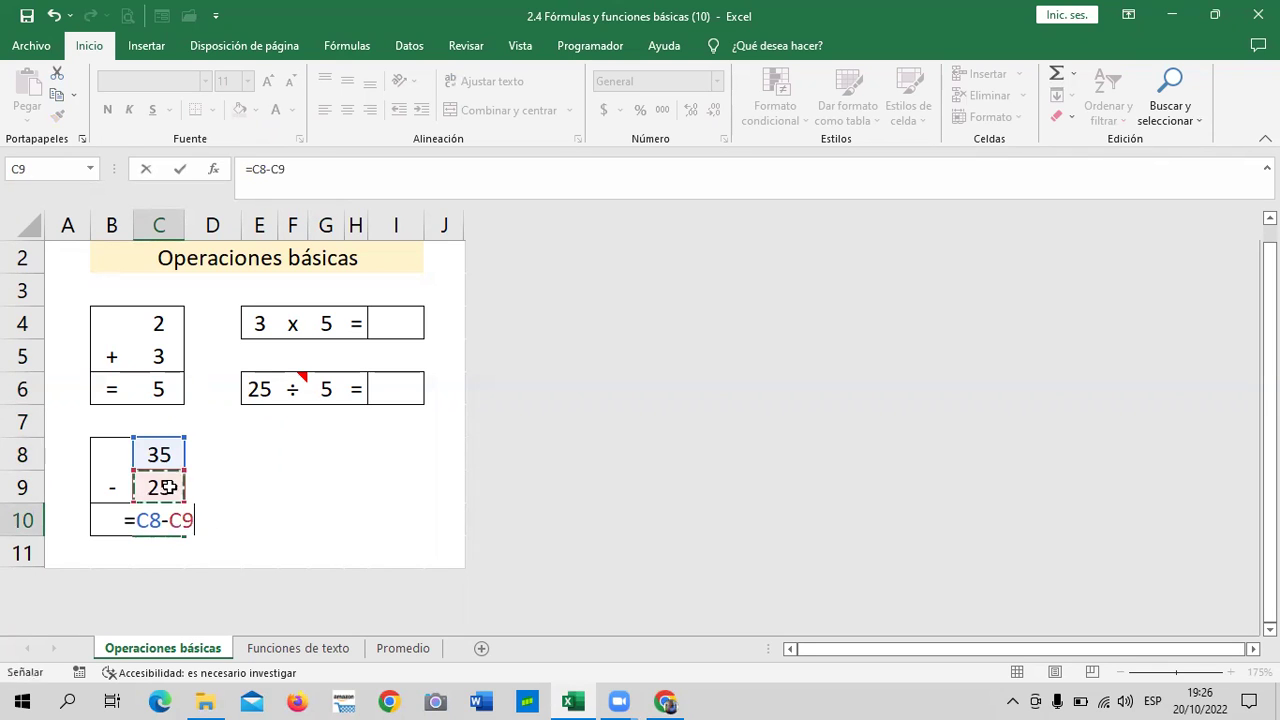
{"action": "key", "text": "Return"}
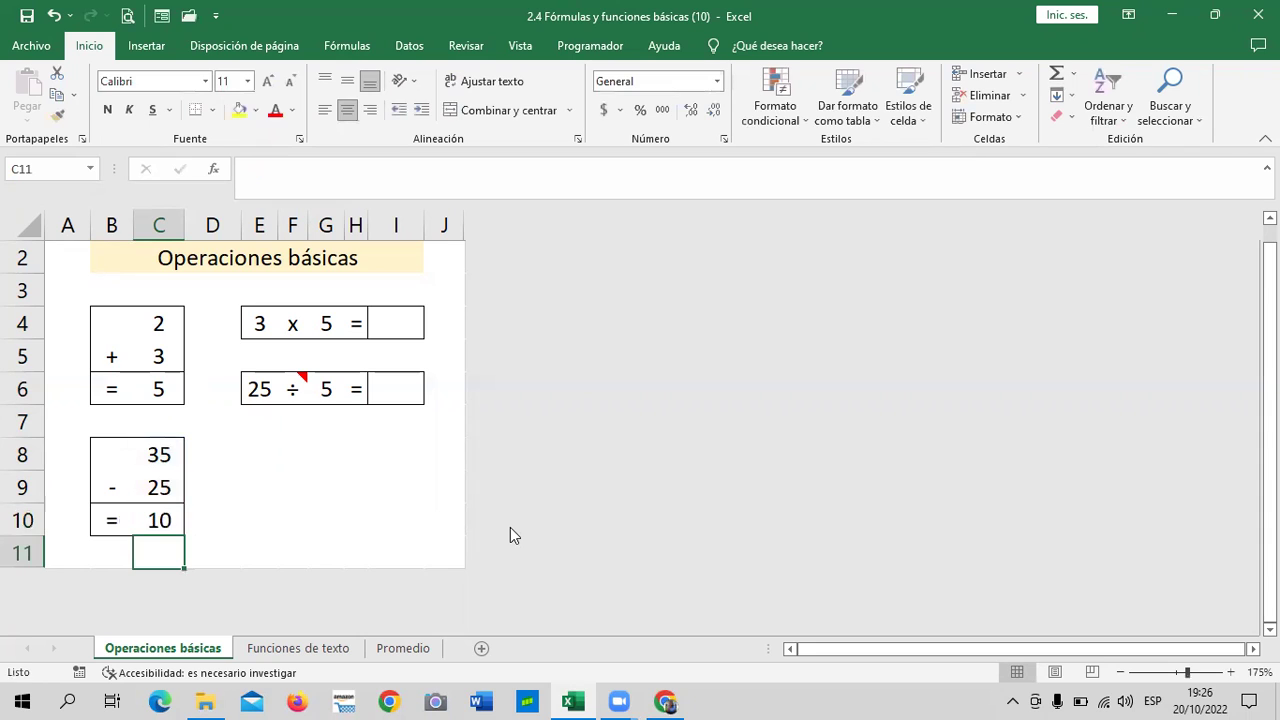
{"action": "left_click", "coordinate": [411, 323]}
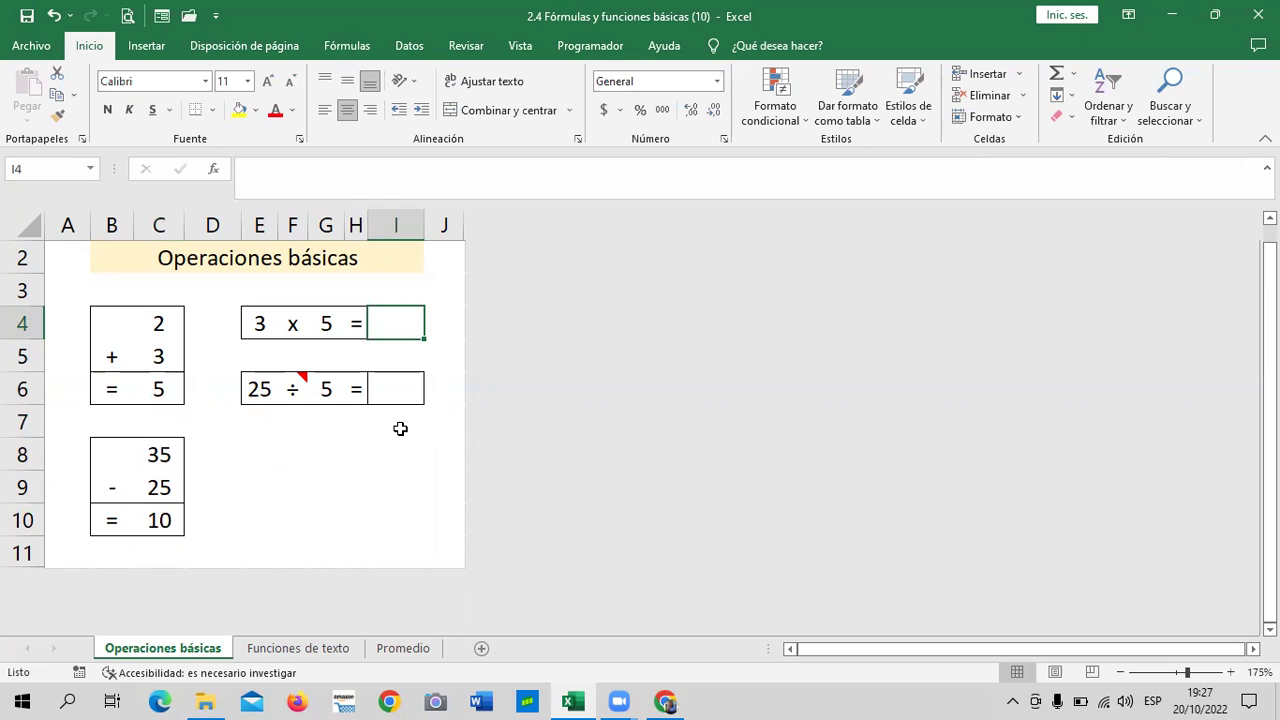
Enter the formula =E4*G4 in I4 to multiply 3 by 5.
{"action": "left_click", "coordinate": [402, 472]}
{"action": "left_click", "coordinate": [402, 315]}
{"action": "type", "text": "="}
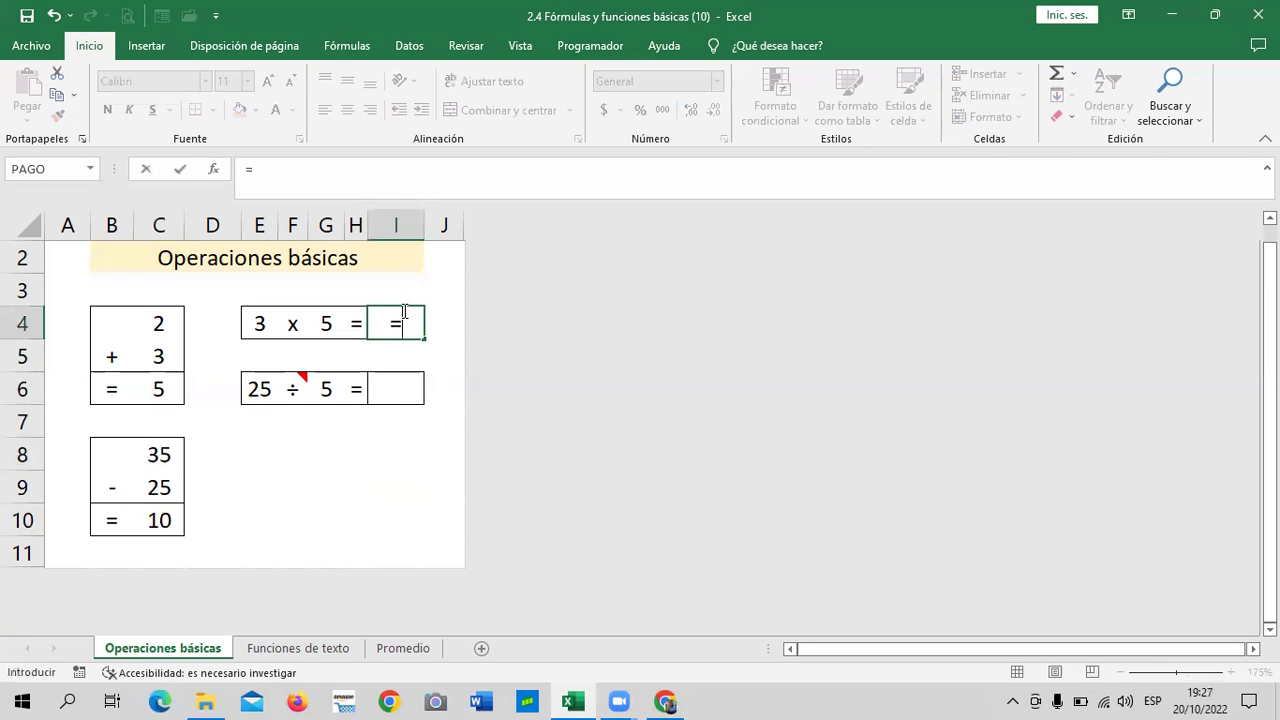
{"action": "left_click", "coordinate": [265, 324]}
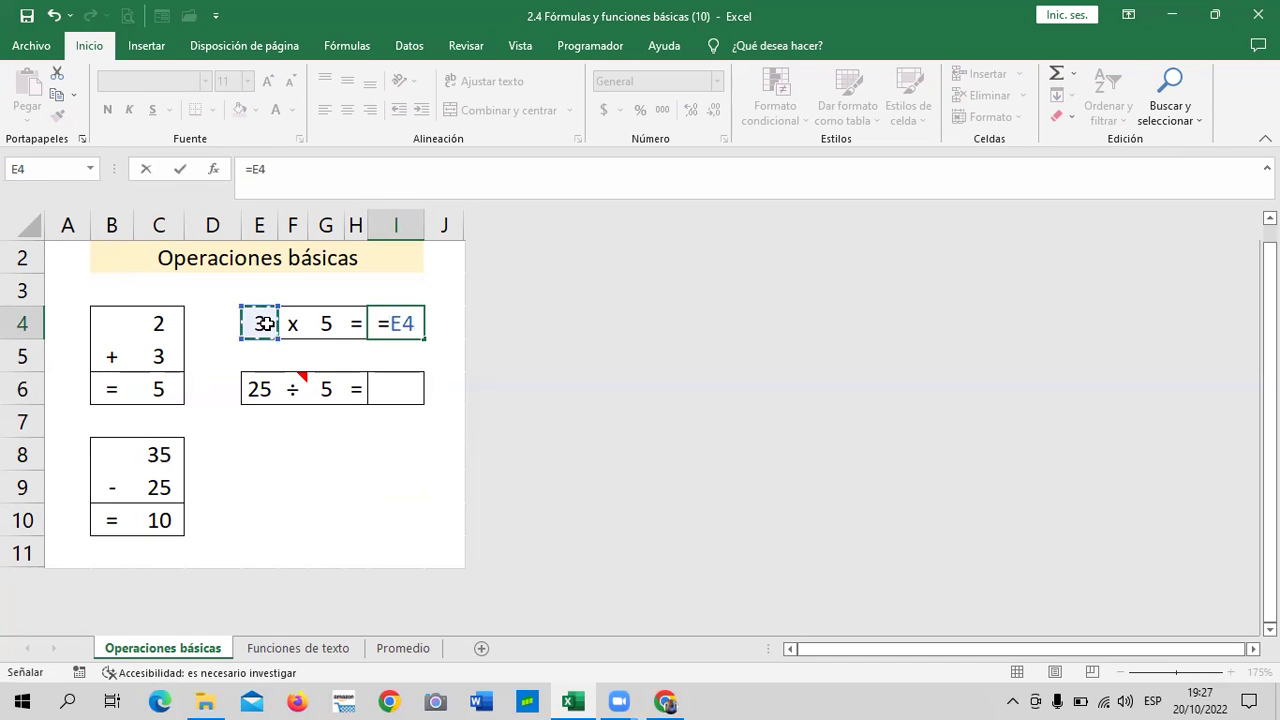
{"action": "type", "text": "*"}
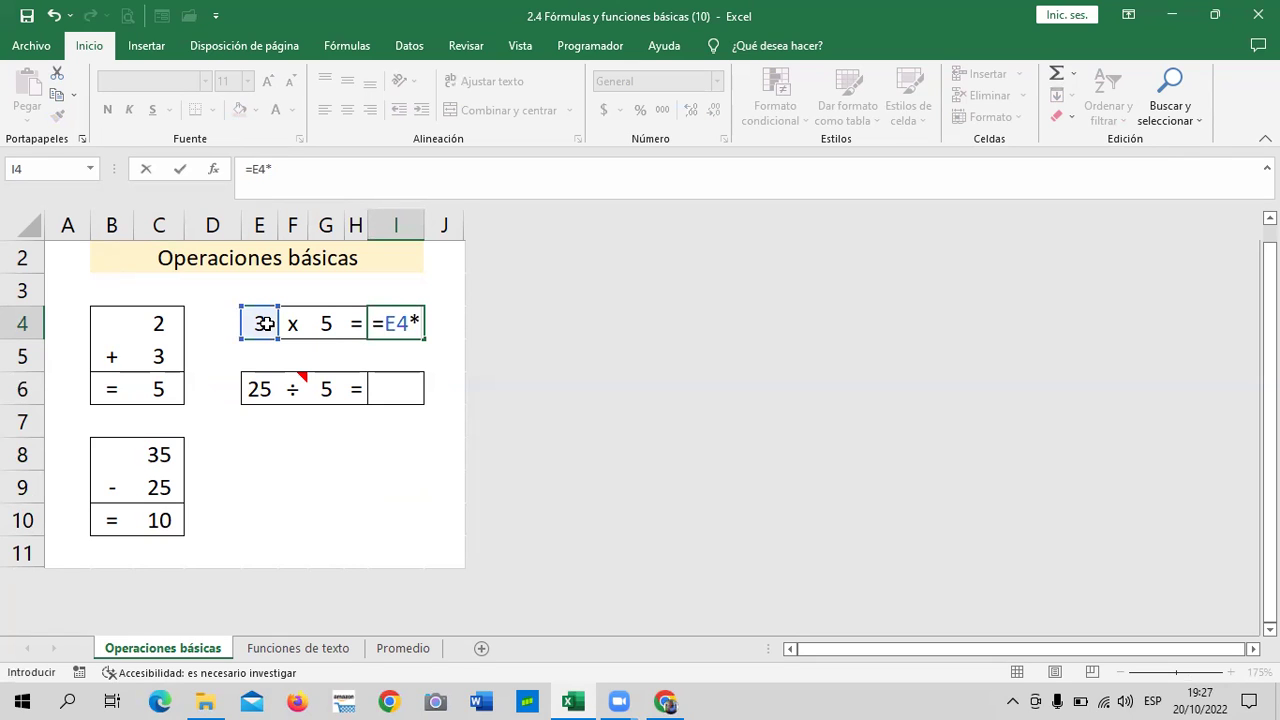
{"action": "left_click", "coordinate": [330, 322]}
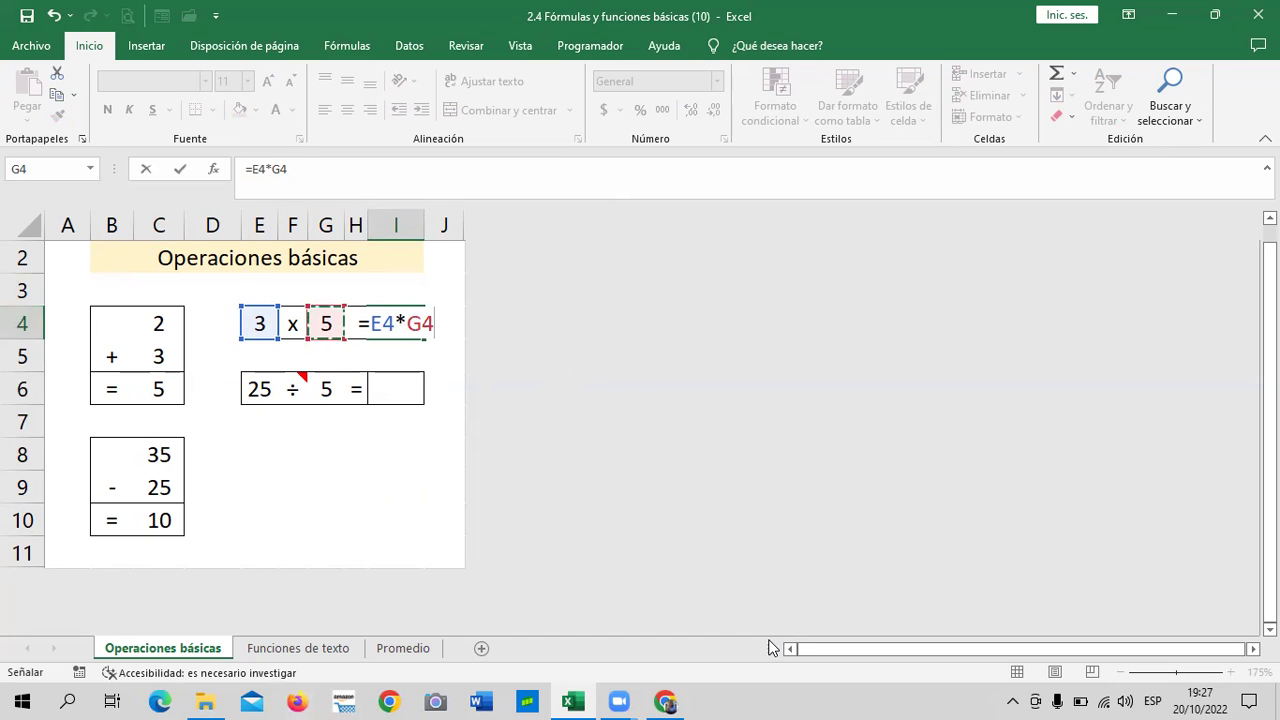
{"action": "key", "text": "Return"}
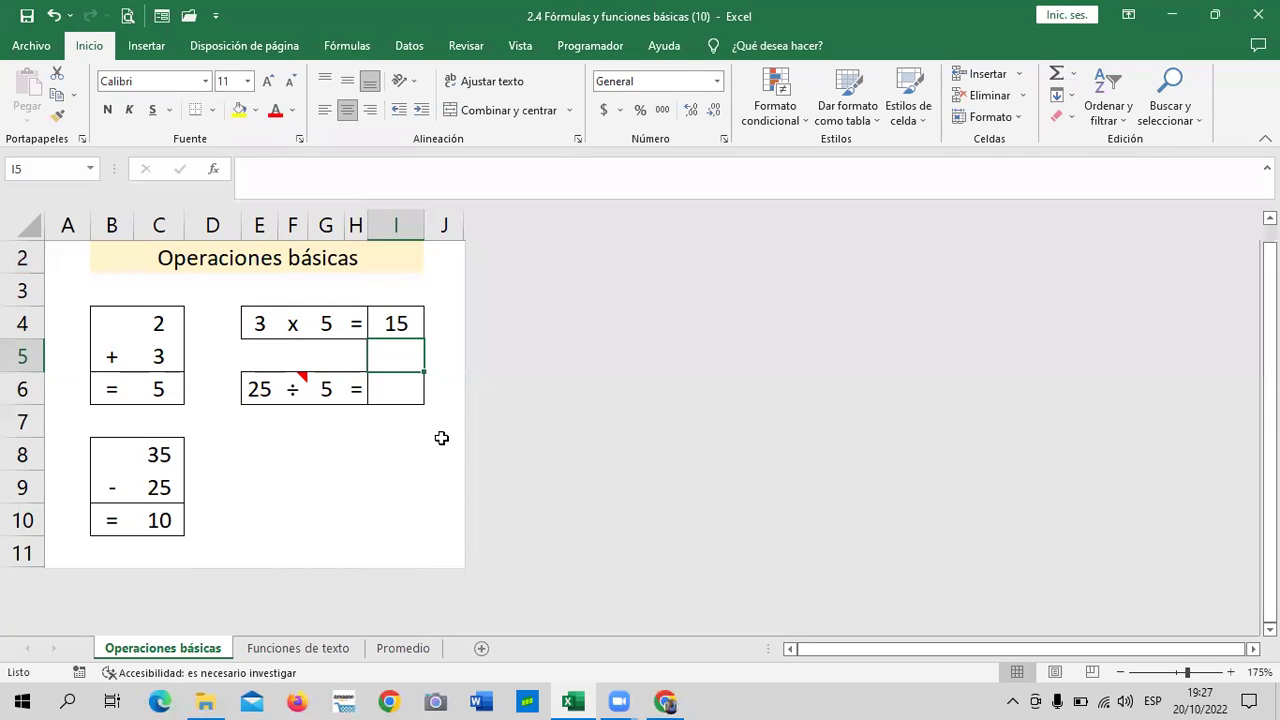
Enter =E6/G6 in I6 so the division 25 ÷ 5 shows 5.
{"action": "left_click", "coordinate": [395, 388]}
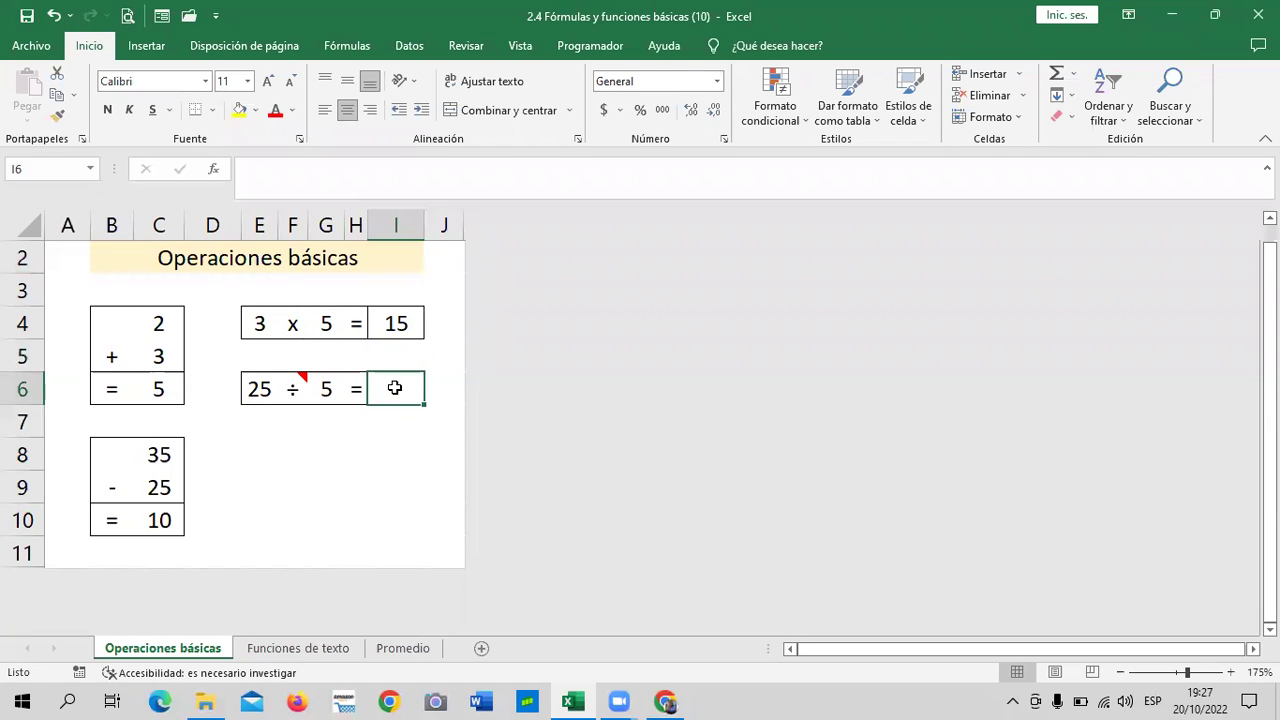
{"action": "type", "text": "="}
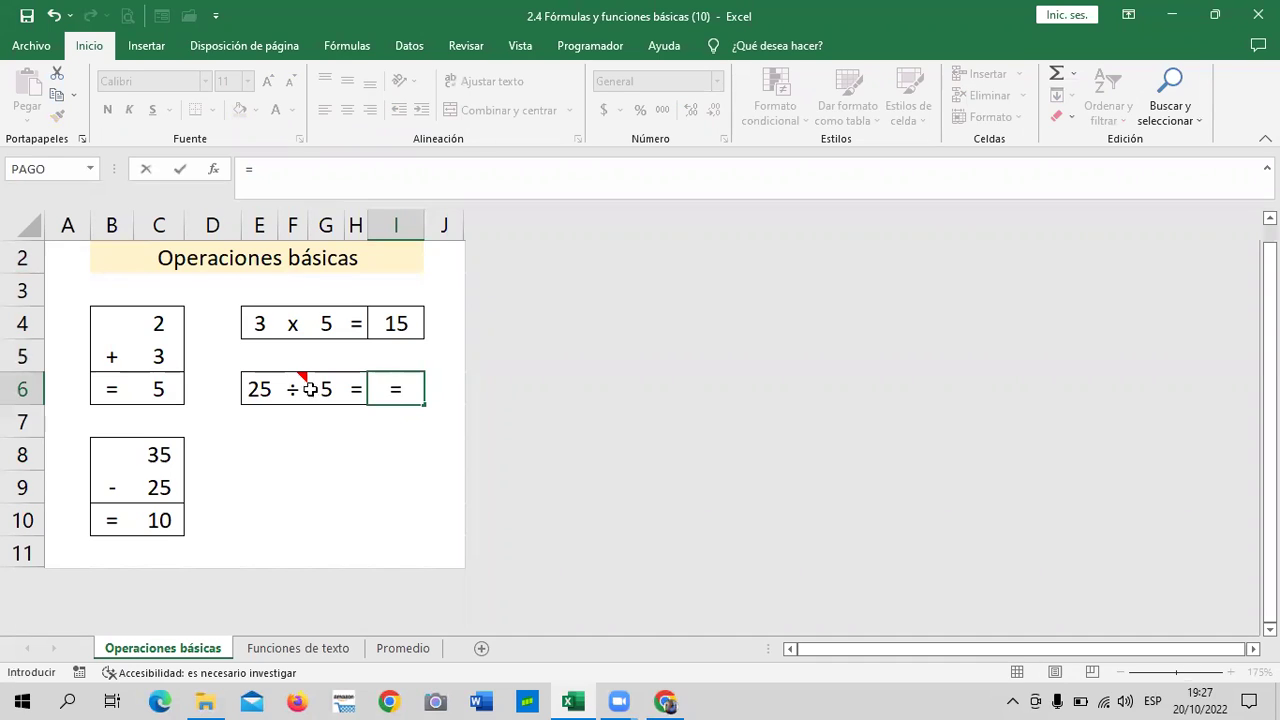
{"action": "left_click", "coordinate": [259, 388]}
{"action": "type", "text": "/"}
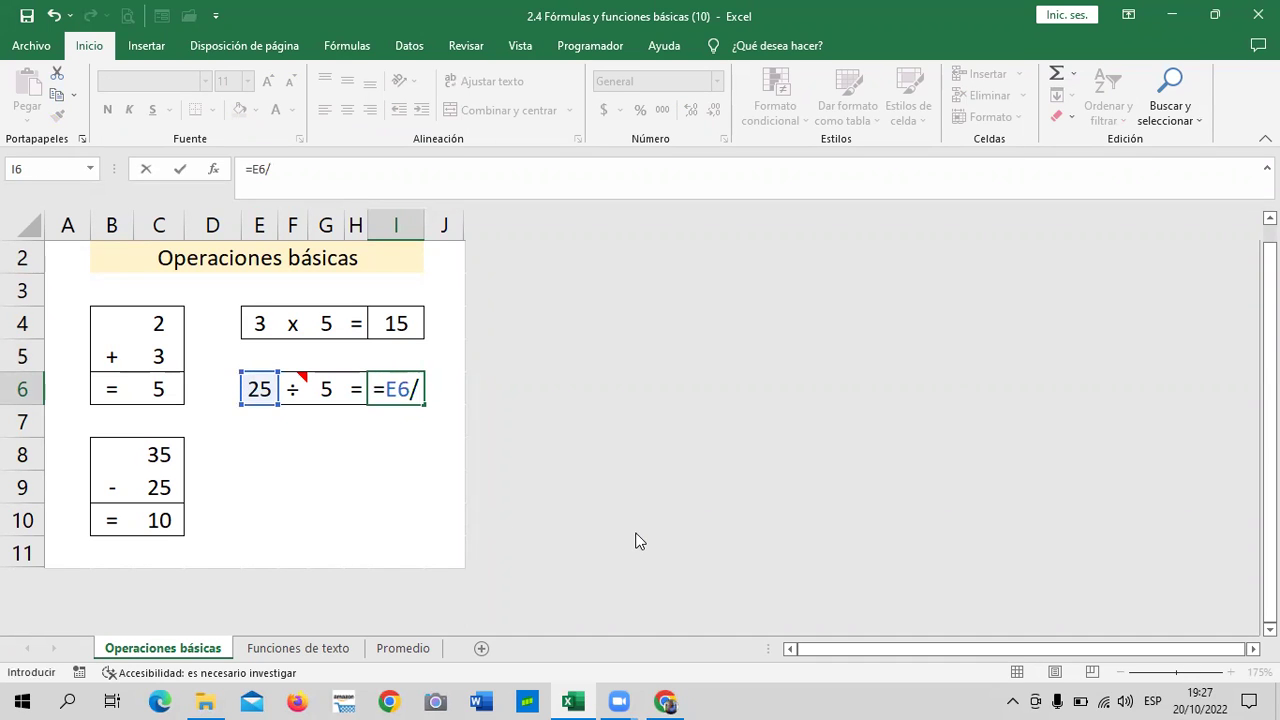
{"action": "left_click", "coordinate": [327, 385]}
{"action": "key", "text": "Return"}
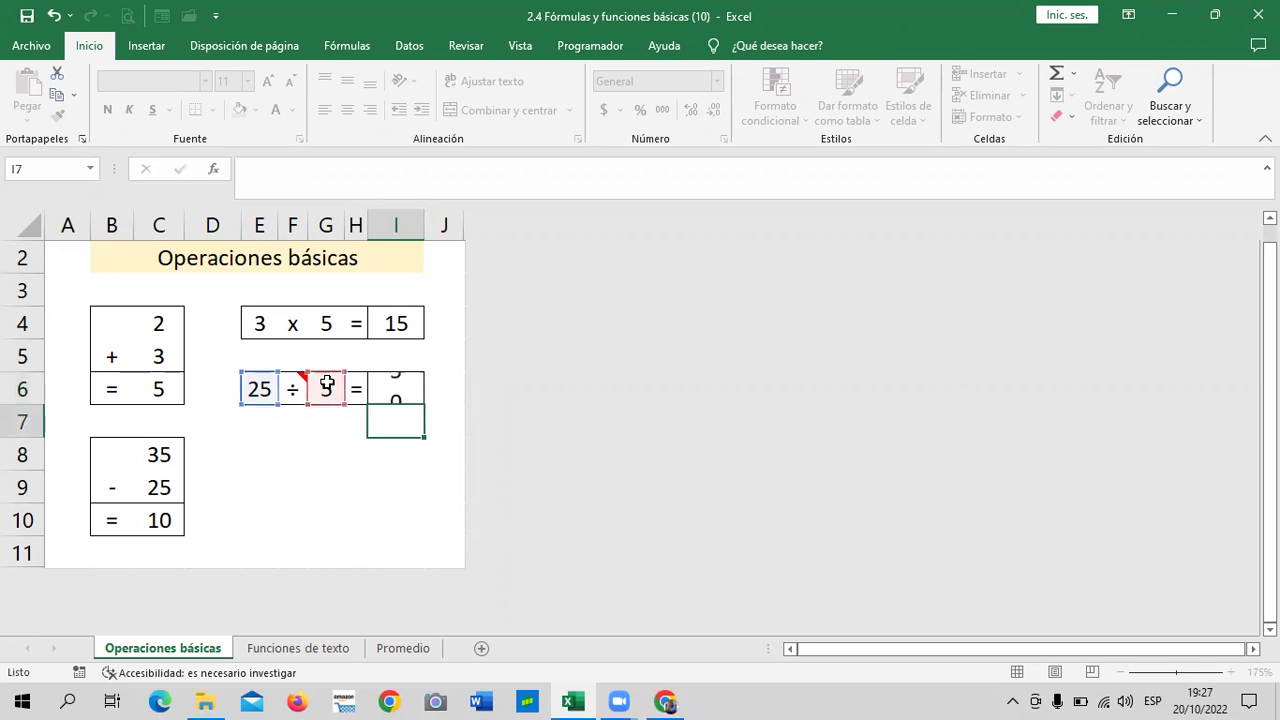
Review the I6 formula and the values in G6, E4 and G4.
{"action": "left_click", "coordinate": [393, 385]}
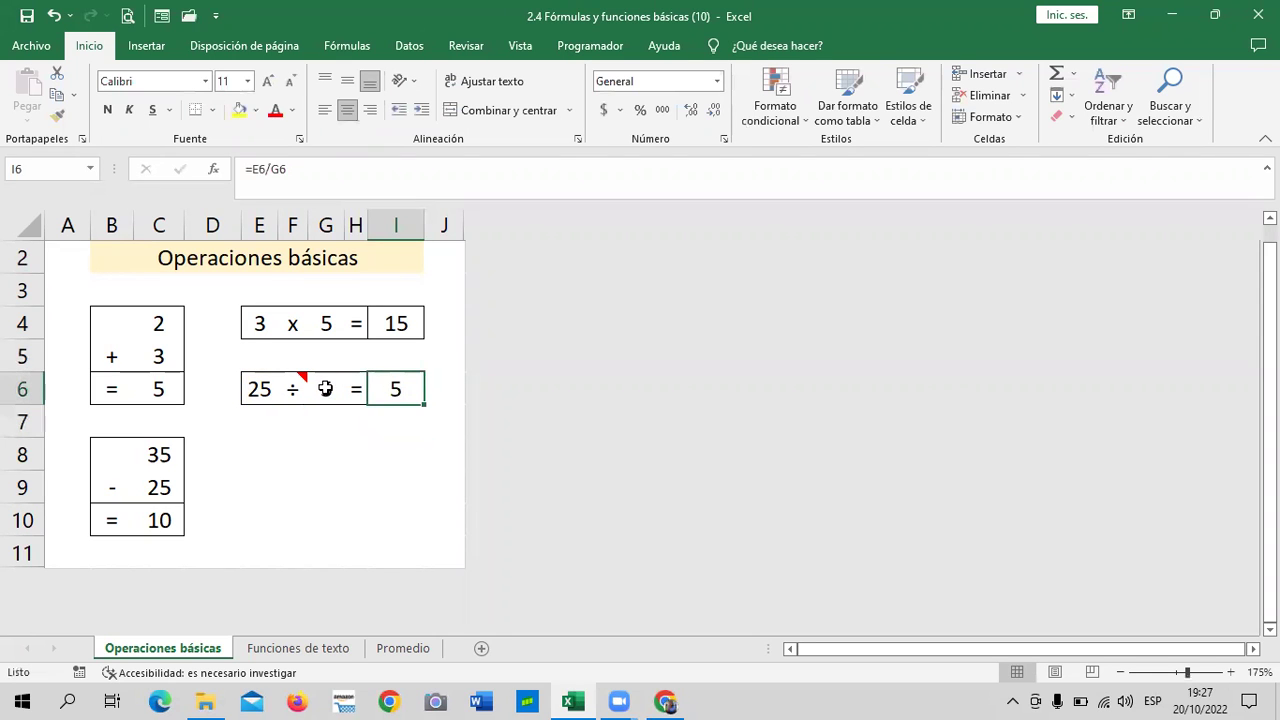
{"action": "left_click", "coordinate": [325, 386]}
{"action": "left_click", "coordinate": [250, 323]}
{"action": "left_click", "coordinate": [329, 322]}
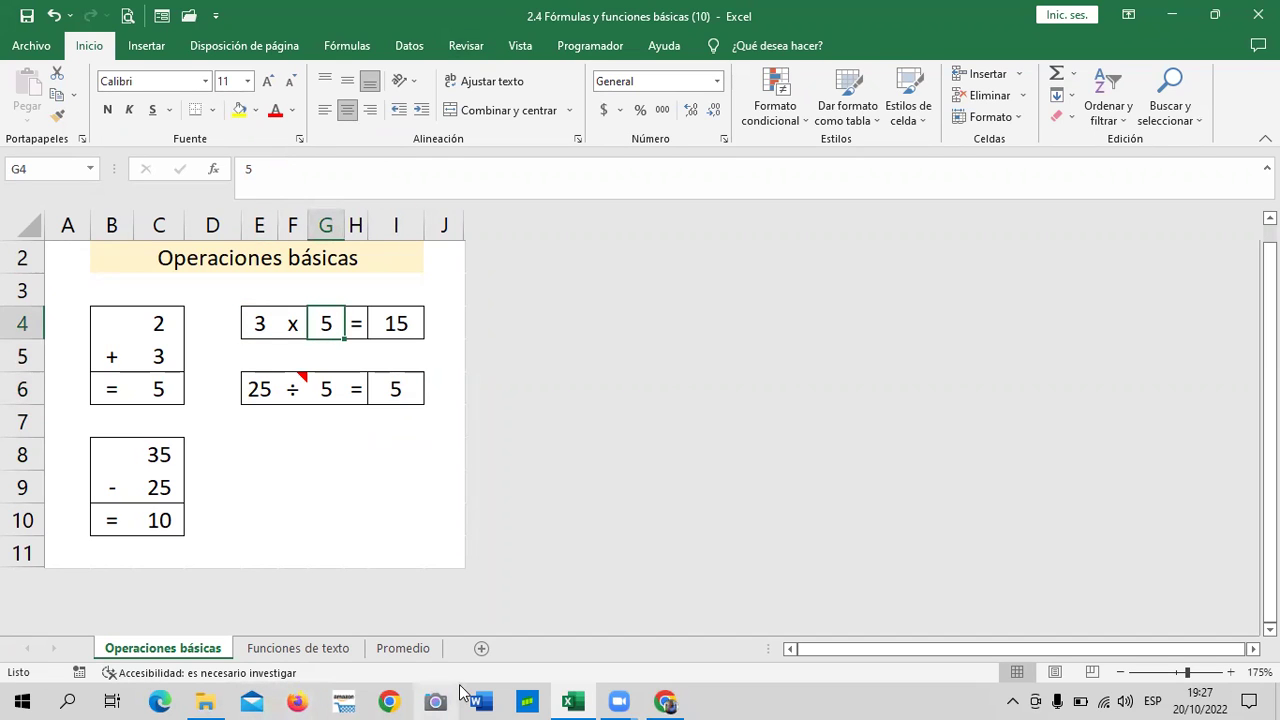
Move to the Funciones de texto sheet and click through some of its cells.
{"action": "left_click", "coordinate": [402, 489]}
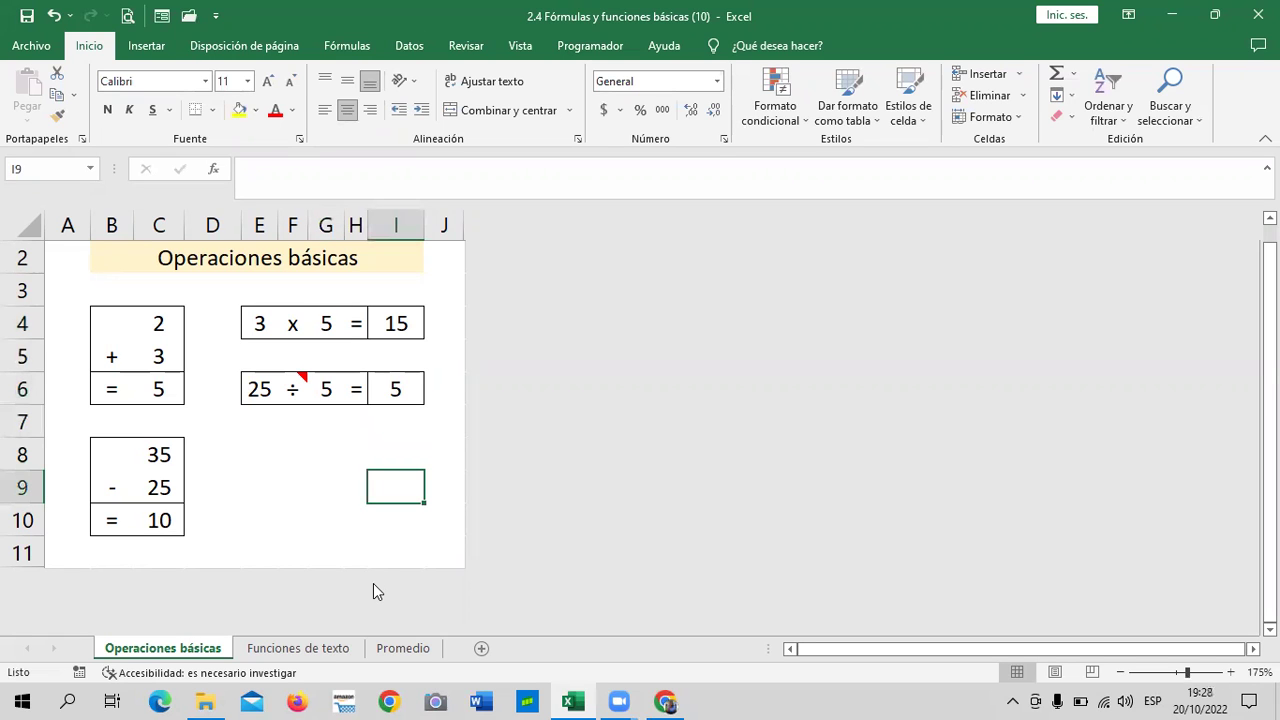
{"action": "left_click", "coordinate": [328, 650]}
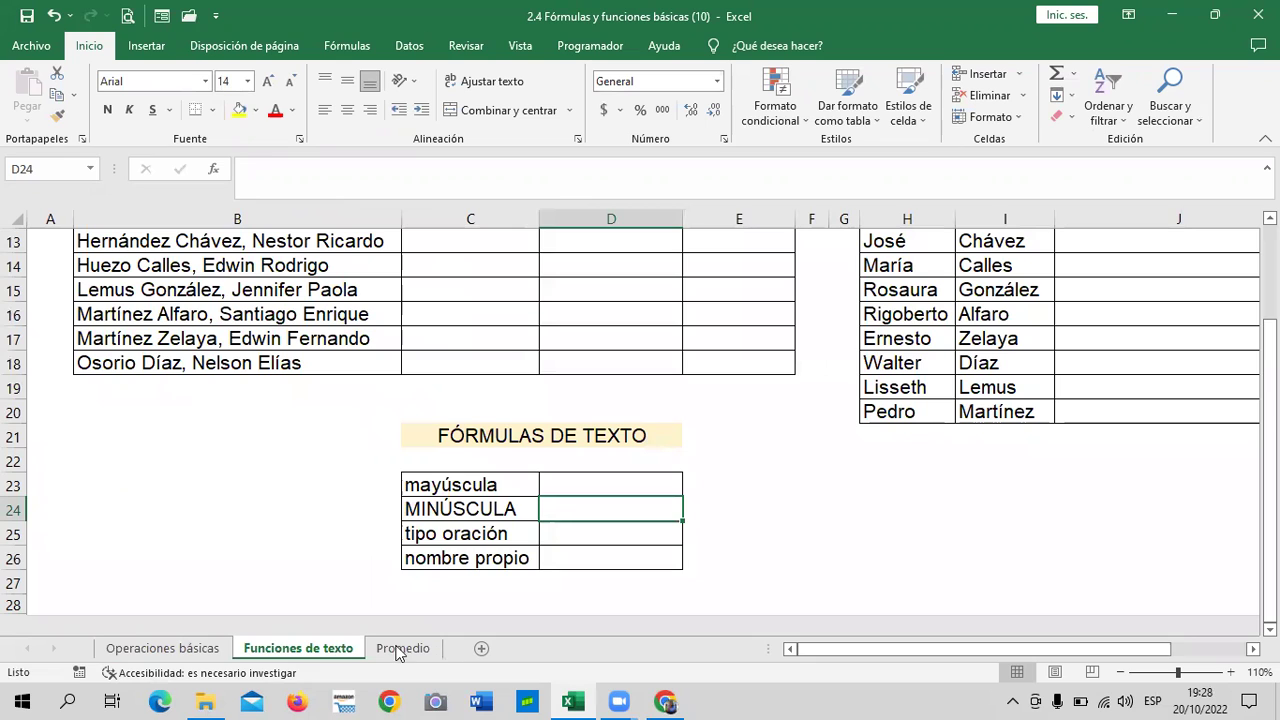
{"action": "left_click", "coordinate": [336, 548]}
{"action": "left_click", "coordinate": [316, 428]}
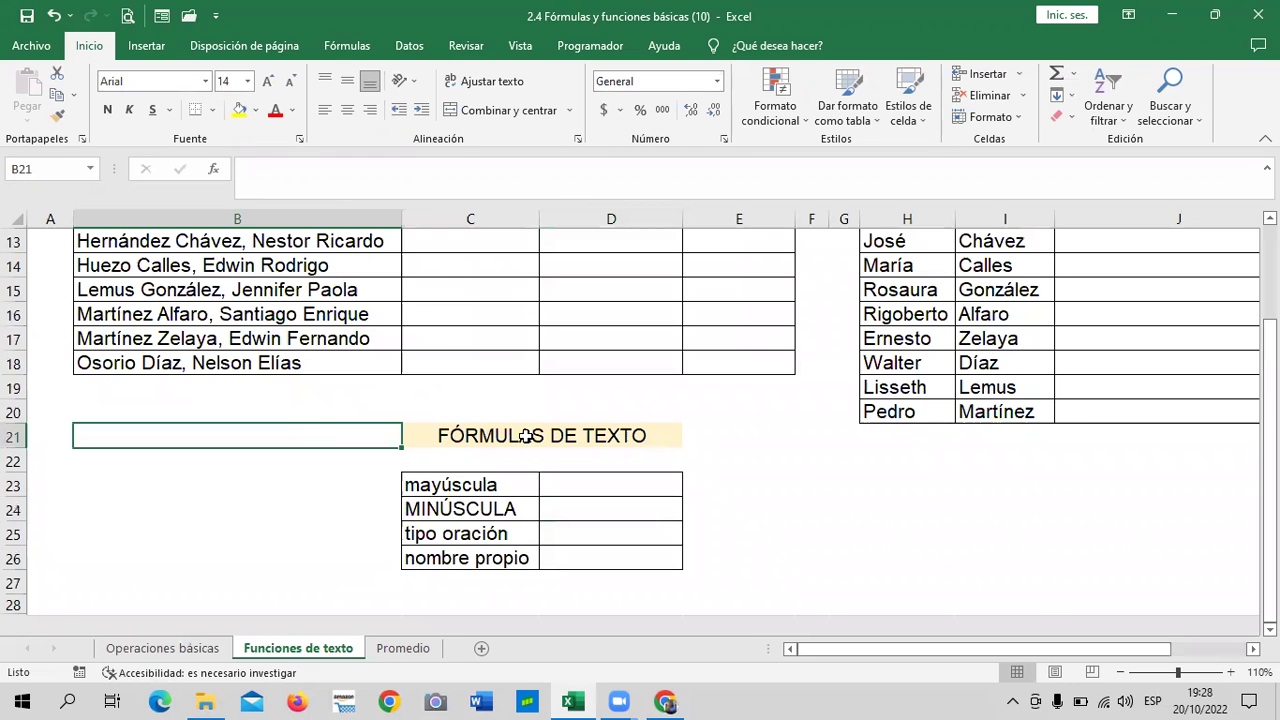
{"action": "left_click", "coordinate": [1066, 505]}
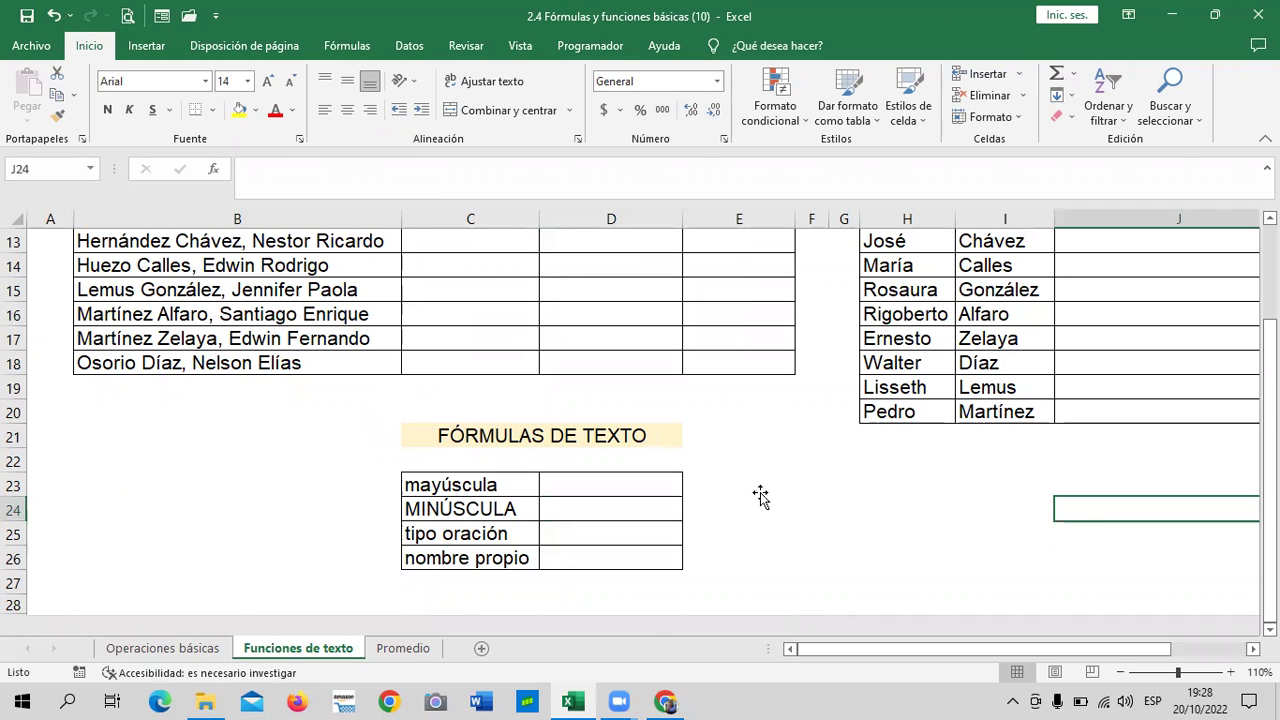
Open the Promedio sheet, review the grades table's Total column, and select F5.
{"action": "left_click", "coordinate": [403, 648]}
{"action": "scroll", "coordinate": [530, 340], "scroll_direction": "down", "scroll_amount": 1}
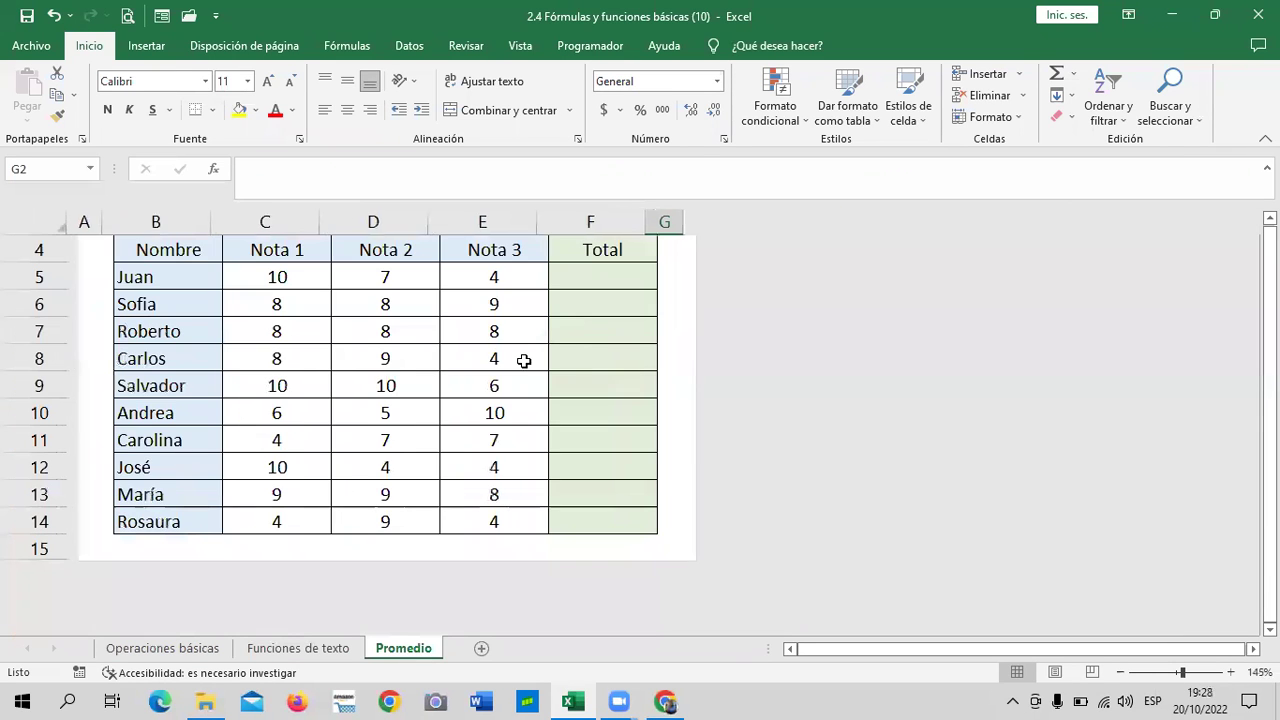
{"action": "scroll", "coordinate": [528, 426], "scroll_direction": "up", "scroll_amount": 1}
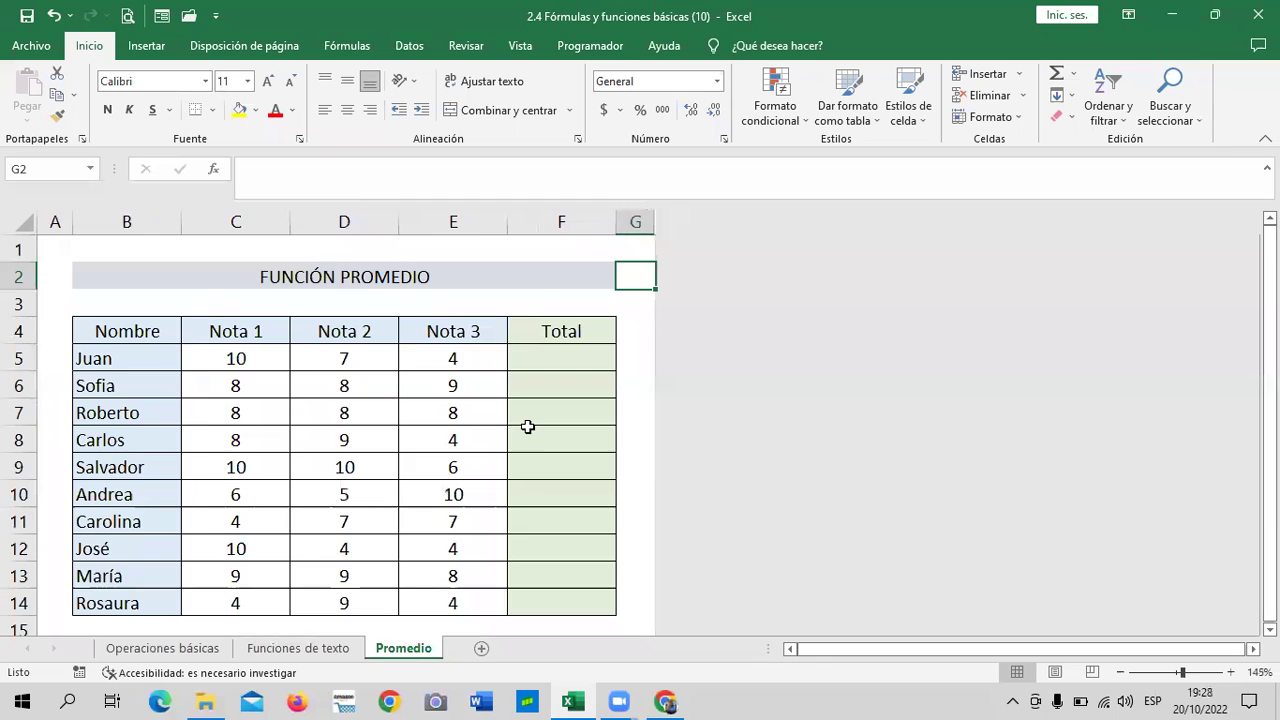
{"action": "scroll", "coordinate": [528, 426], "scroll_direction": "down", "scroll_amount": 1}
{"action": "scroll", "coordinate": [528, 426], "scroll_direction": "down", "scroll_amount": 1}
{"action": "scroll", "coordinate": [528, 426], "scroll_direction": "up", "scroll_amount": 2}
{"action": "left_click", "coordinate": [546, 394]}
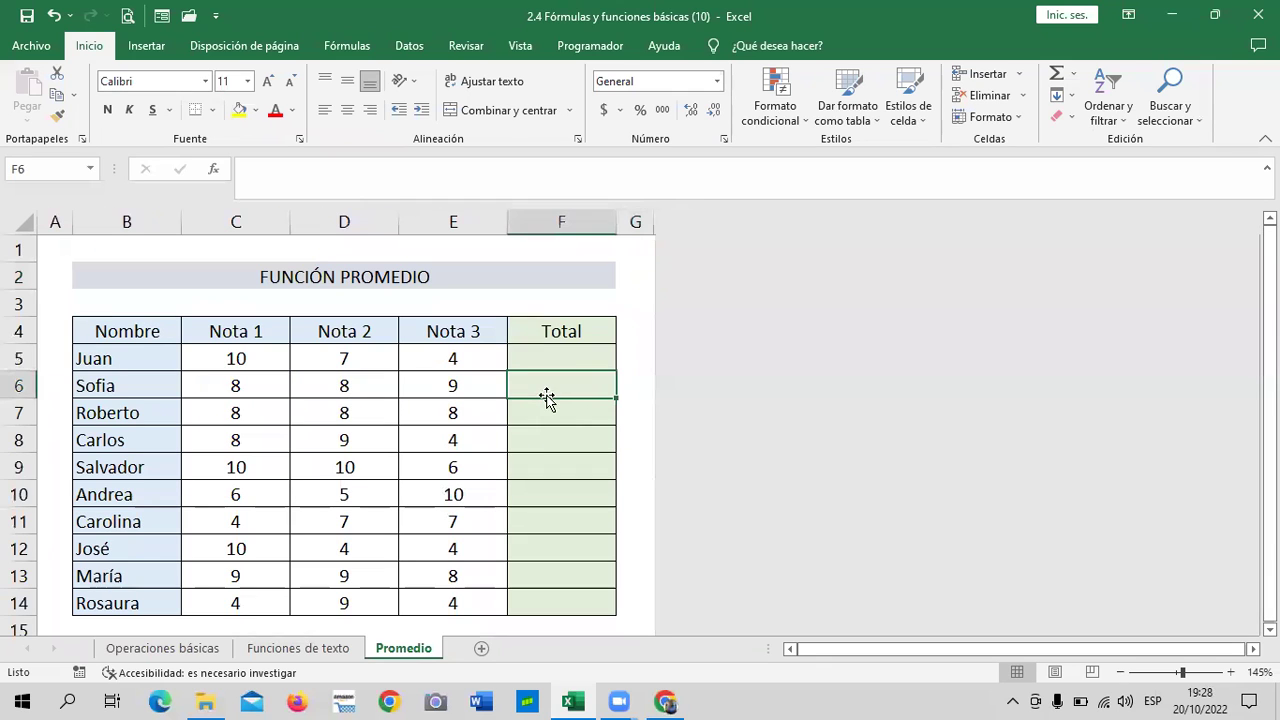
{"action": "left_click", "coordinate": [212, 356]}
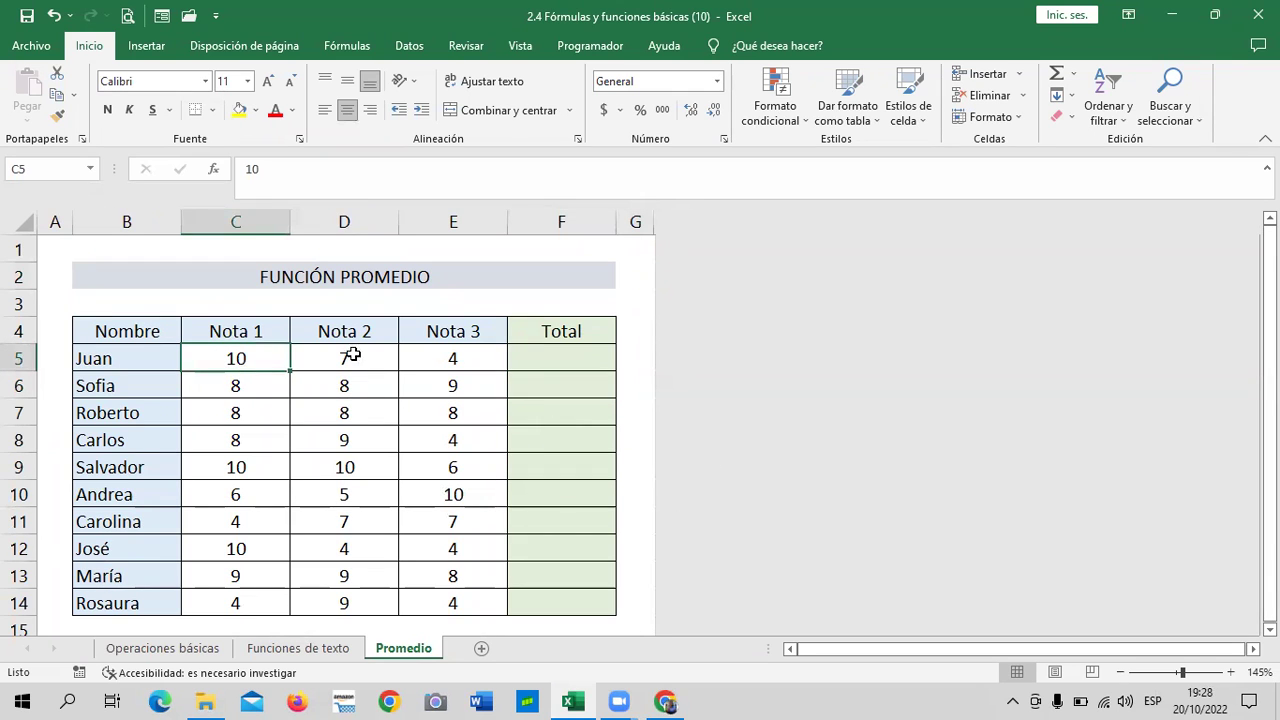
{"action": "left_click", "coordinate": [338, 274]}
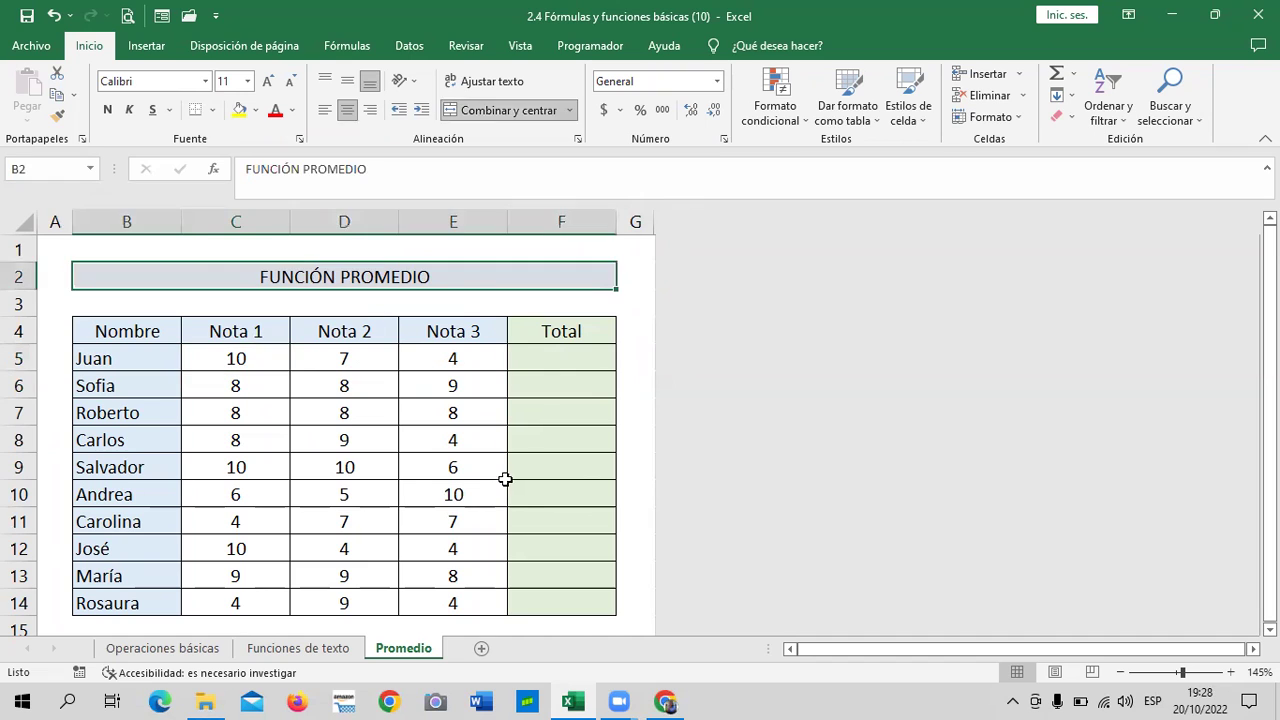
{"action": "left_click", "coordinate": [521, 500]}
{"action": "left_click", "coordinate": [551, 350]}
{"action": "left_click", "coordinate": [552, 472]}
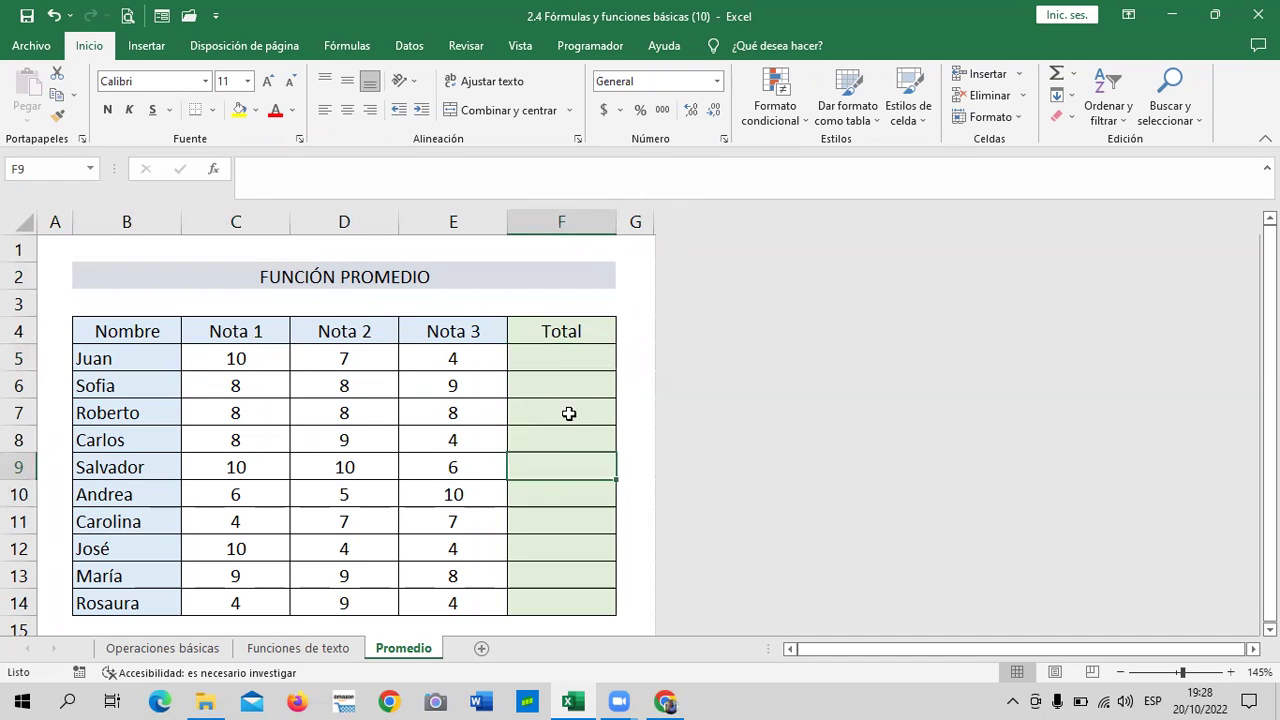
{"action": "left_click", "coordinate": [560, 357]}
{"action": "left_click", "coordinate": [572, 495]}
{"action": "left_click", "coordinate": [560, 357]}
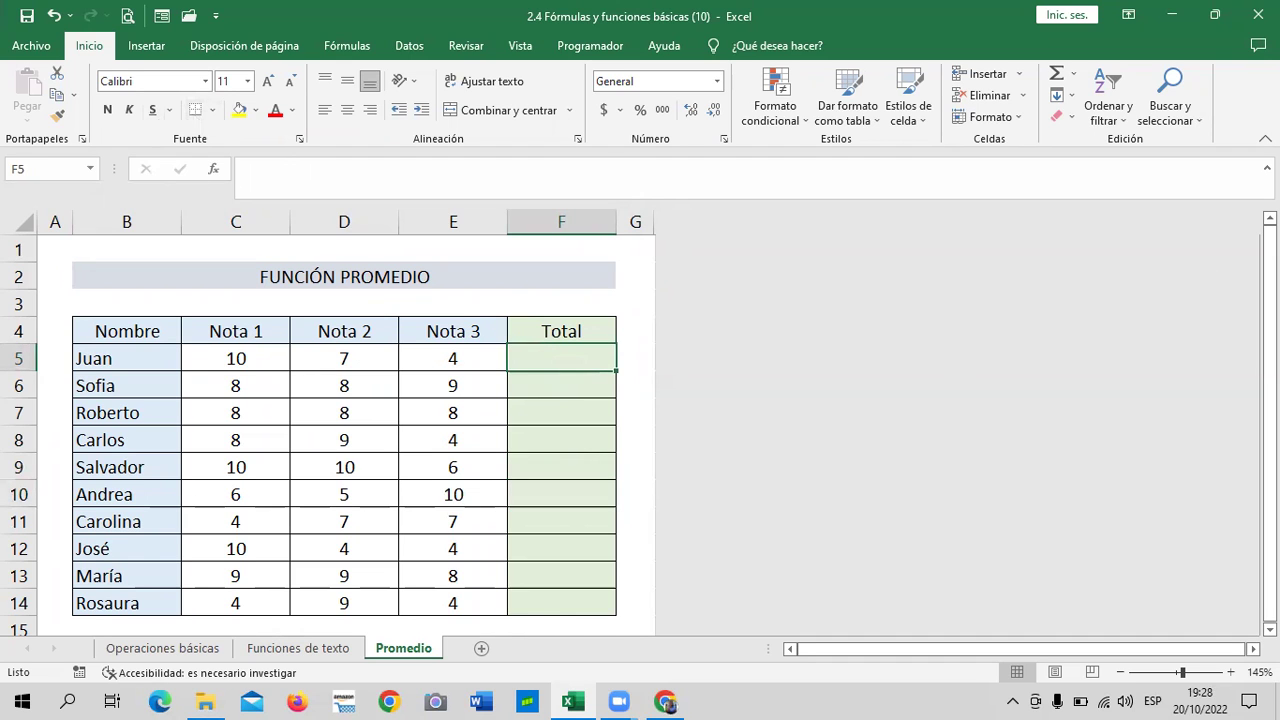
Browse the Estadísticas list under Fórmulas > Más funciones to locate PROMEDIO.
{"action": "left_click", "coordinate": [348, 48]}
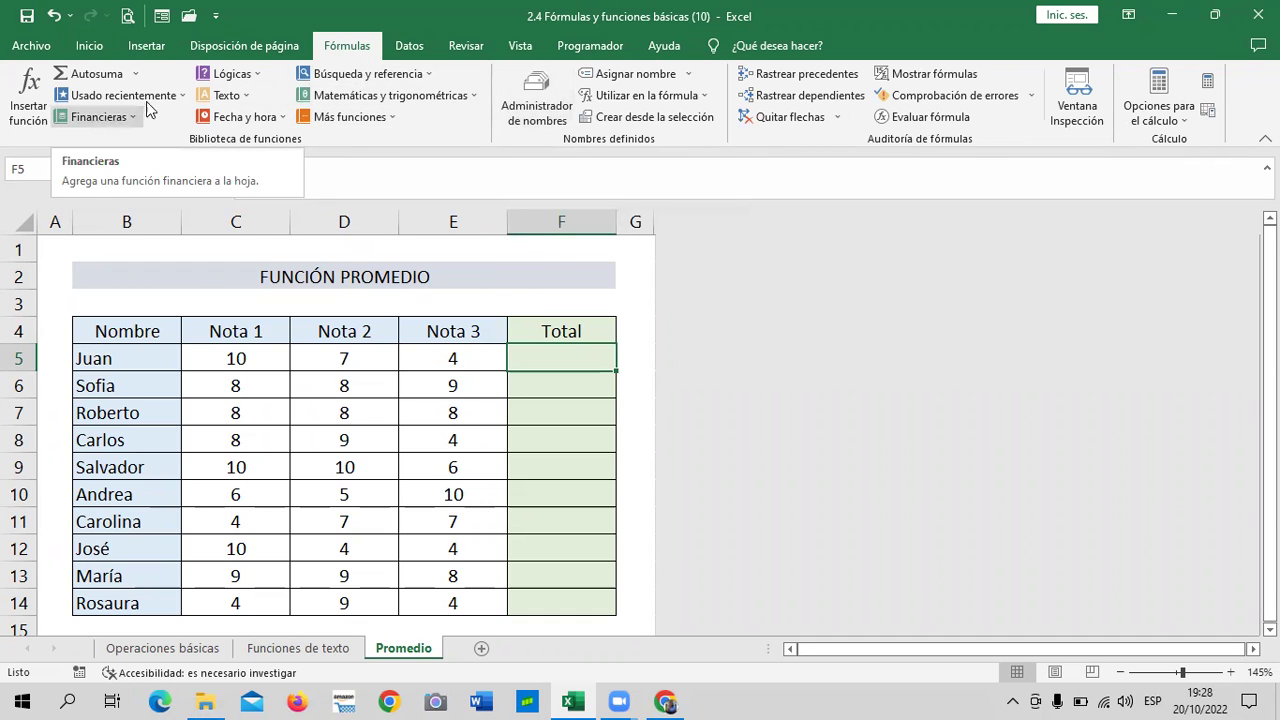
{"action": "left_click", "coordinate": [390, 120]}
{"action": "mouse_move", "coordinate": [358, 140]}
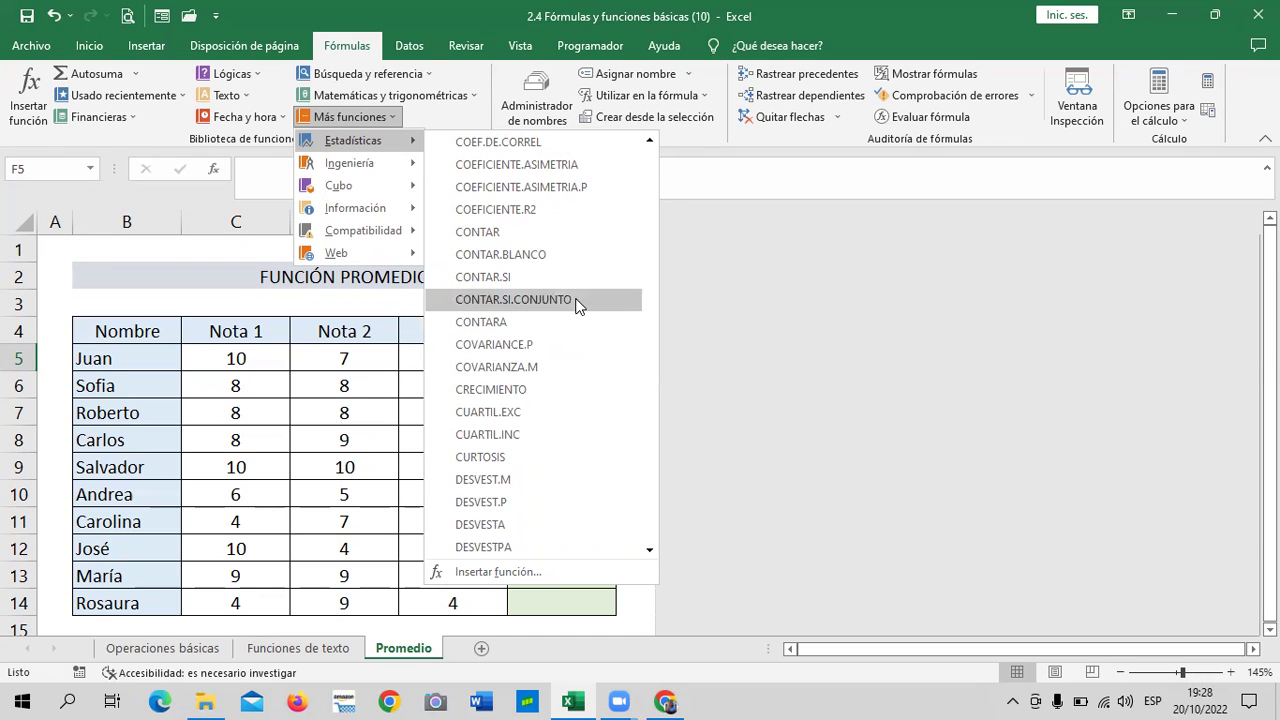
{"action": "scroll", "coordinate": [577, 306], "scroll_direction": "down", "scroll_amount": 3}
{"action": "scroll", "coordinate": [540, 290], "scroll_direction": "down", "scroll_amount": 2}
{"action": "scroll", "coordinate": [570, 310], "scroll_direction": "down", "scroll_amount": 2}
{"action": "scroll", "coordinate": [568, 320], "scroll_direction": "down", "scroll_amount": 2}
{"action": "scroll", "coordinate": [567, 335], "scroll_direction": "down", "scroll_amount": 6}
{"action": "scroll", "coordinate": [565, 354], "scroll_direction": "down", "scroll_amount": 5}
{"action": "scroll", "coordinate": [563, 352], "scroll_direction": "down", "scroll_amount": 4}
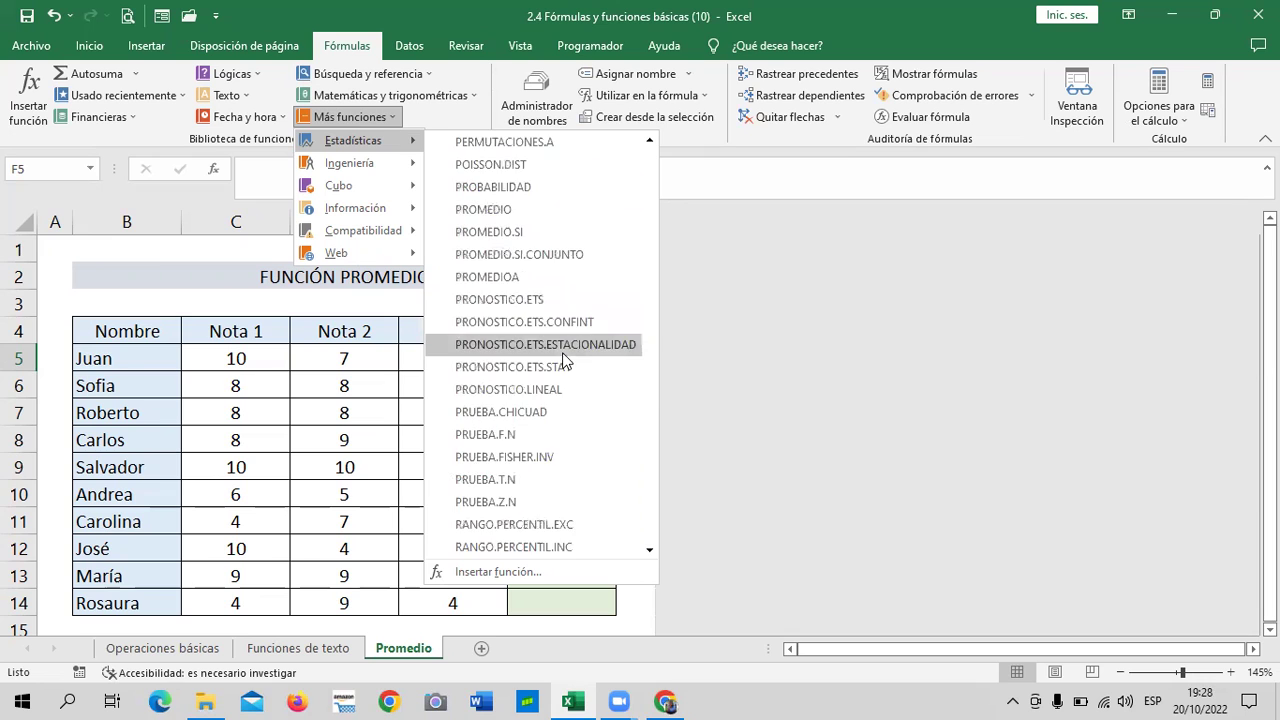
{"action": "scroll", "coordinate": [561, 365], "scroll_direction": "down", "scroll_amount": 2}
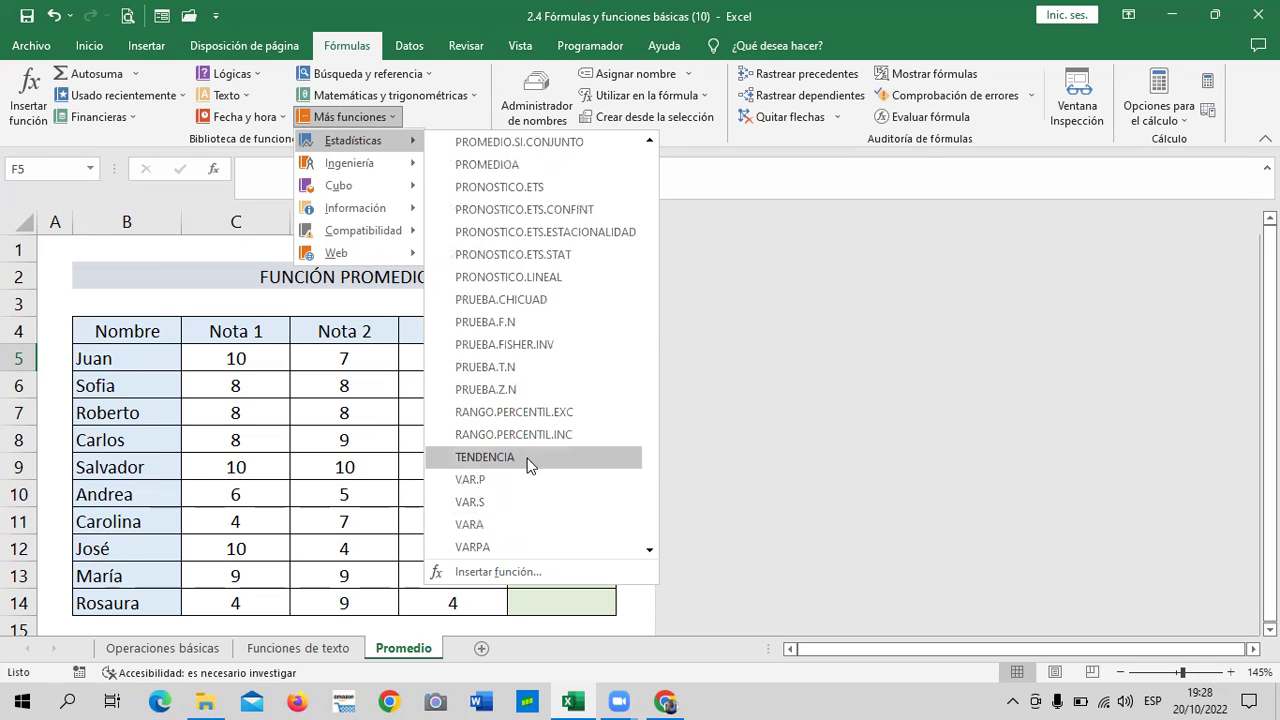
{"action": "scroll", "coordinate": [527, 462], "scroll_direction": "up", "scroll_amount": 3}
{"action": "scroll", "coordinate": [527, 465], "scroll_direction": "up", "scroll_amount": 3}
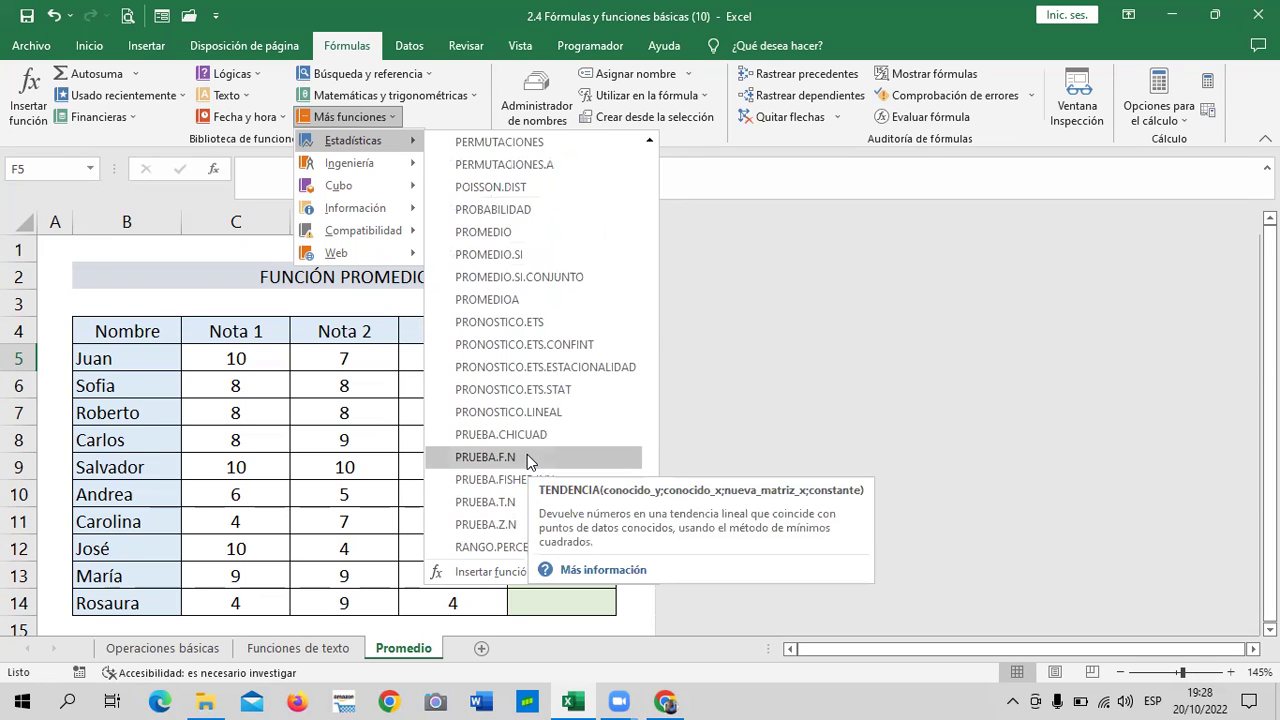
Insert PROMEDIO into F5 and clear the suggested C5:E5 range from Número1.
{"action": "left_click", "coordinate": [548, 232]}
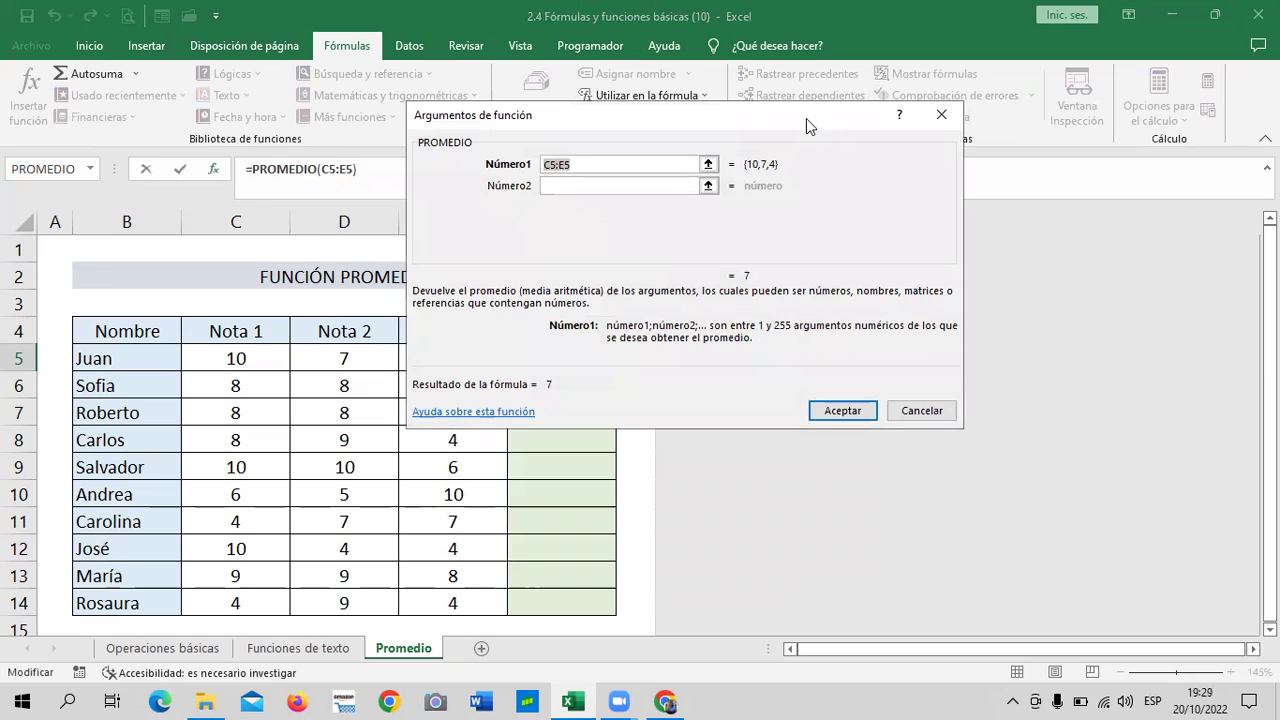
{"action": "left_click_drag", "start_coordinate": [808, 125], "coordinate": [893, 207]}
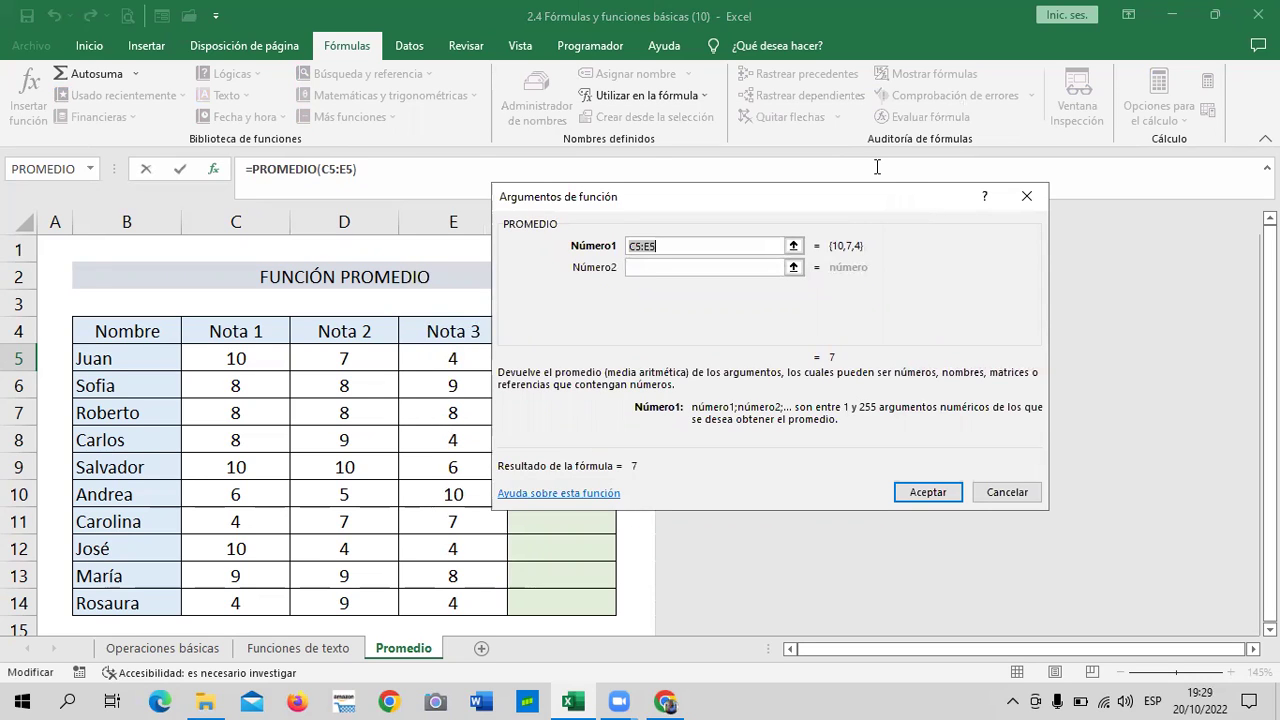
{"action": "key", "text": "BackSpace"}
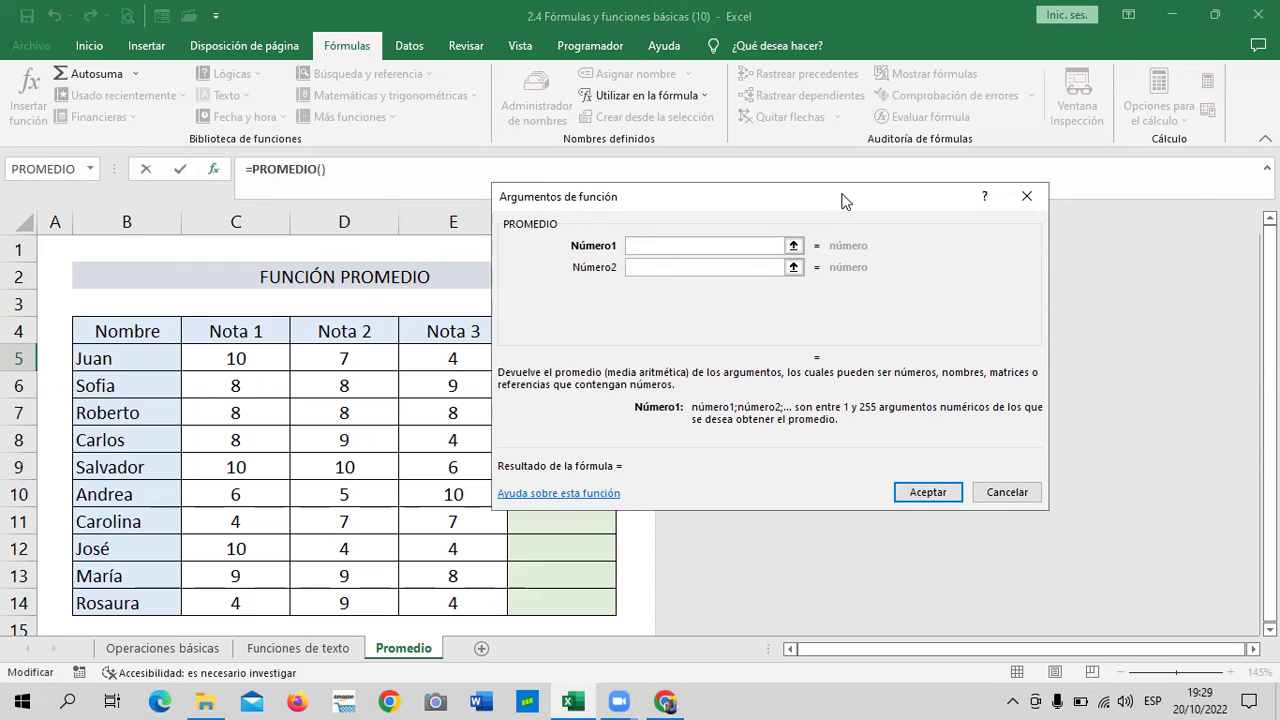
Use C5, D5 and E5 as the PROMEDIO arguments so Juan's Total in F5 shows 7.
{"action": "left_click_drag", "start_coordinate": [842, 200], "coordinate": [991, 203]}
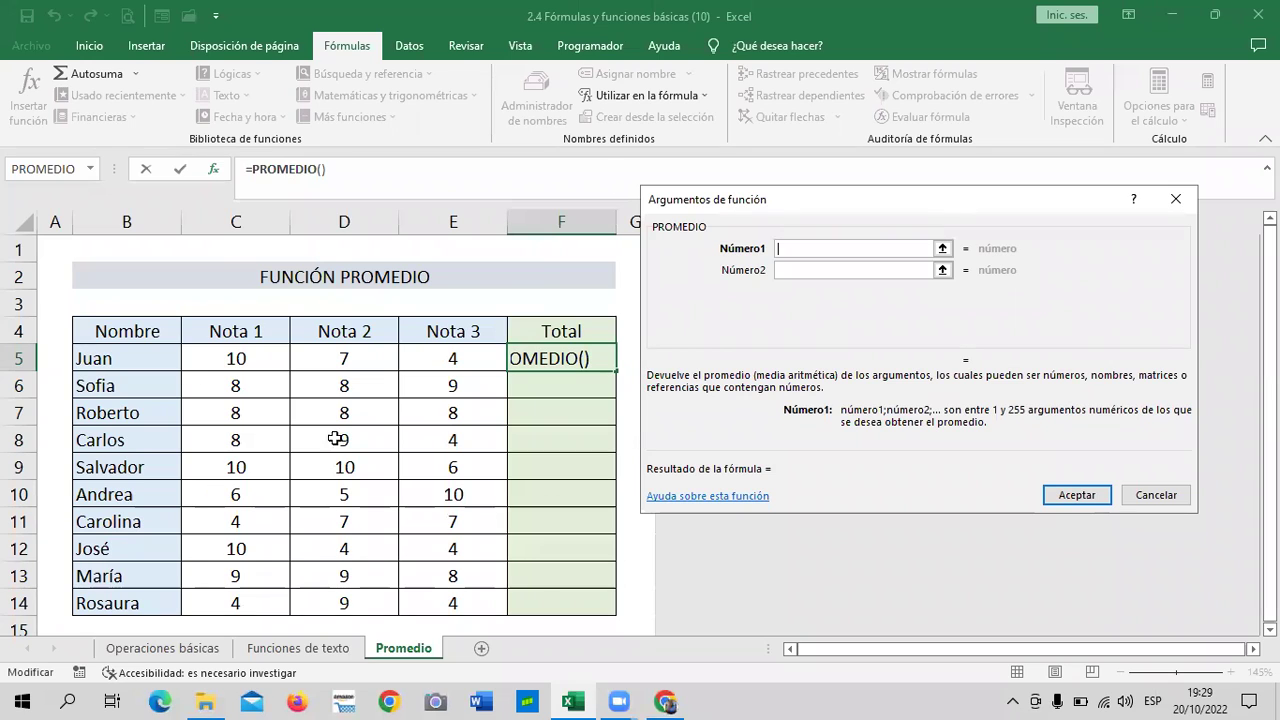
{"action": "left_click", "coordinate": [221, 358]}
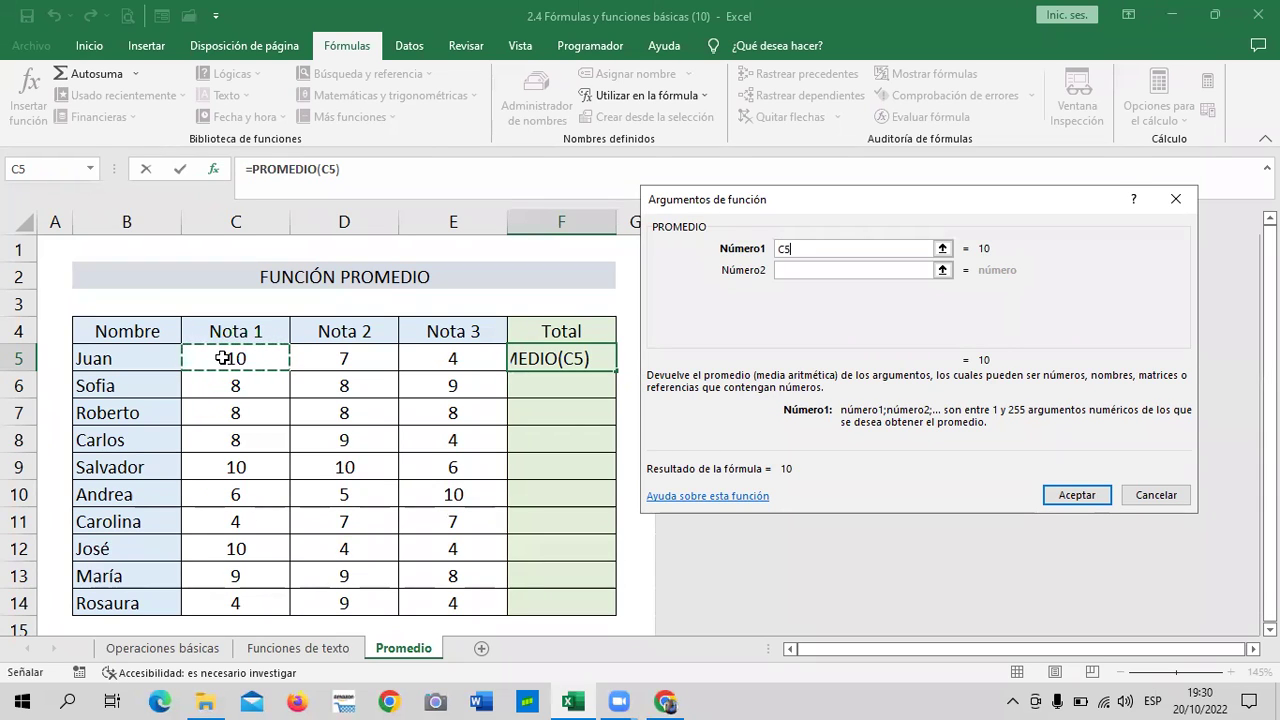
{"action": "left_click", "coordinate": [822, 270]}
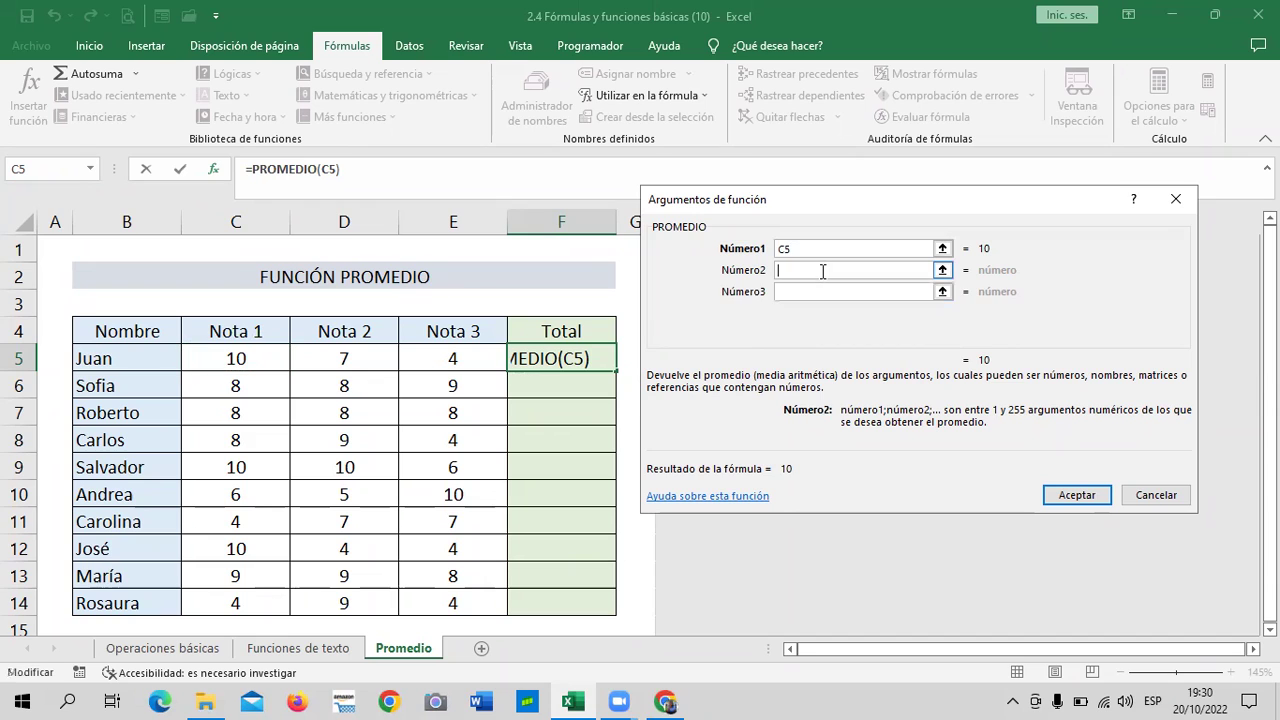
{"action": "left_click", "coordinate": [341, 352]}
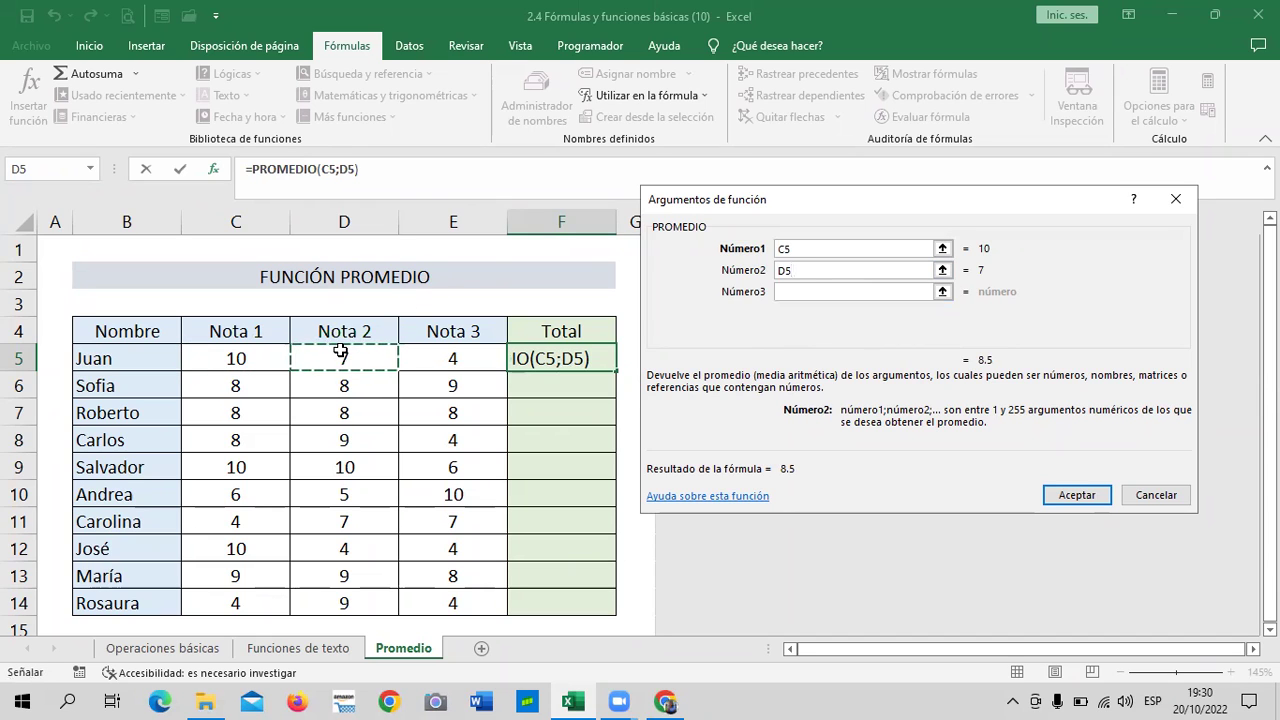
{"action": "left_click", "coordinate": [886, 295]}
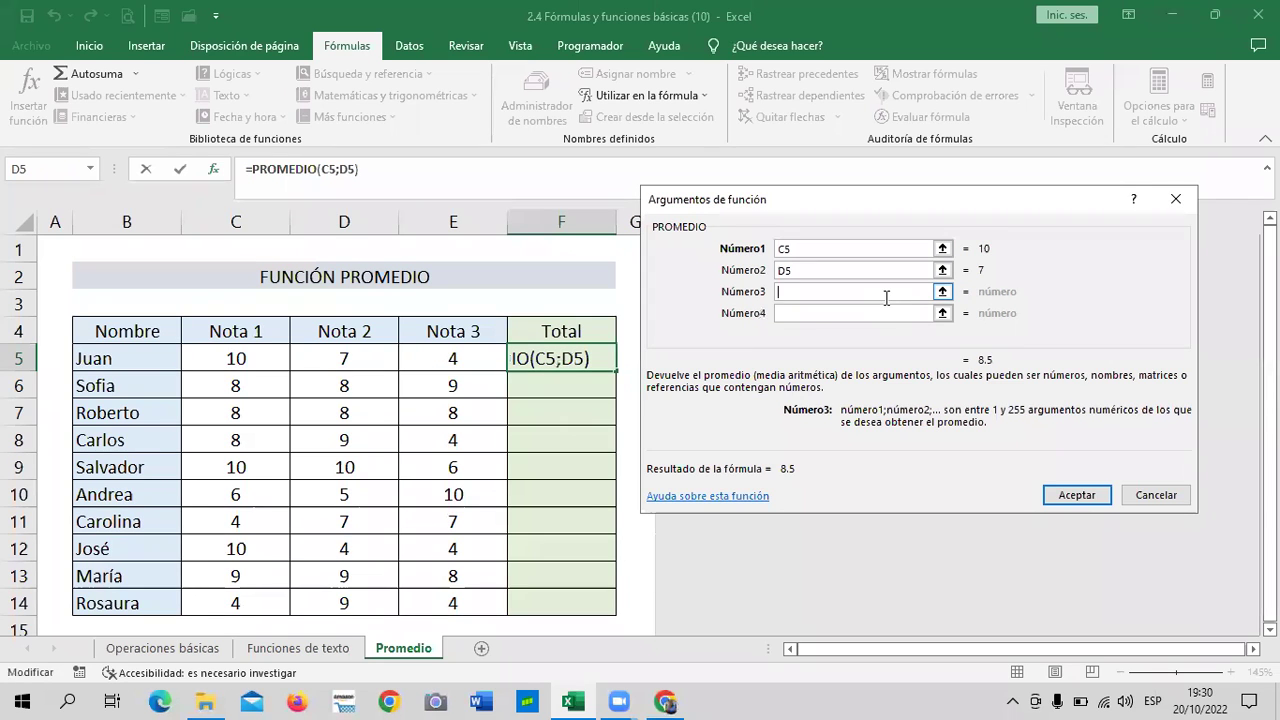
{"action": "left_click", "coordinate": [447, 356]}
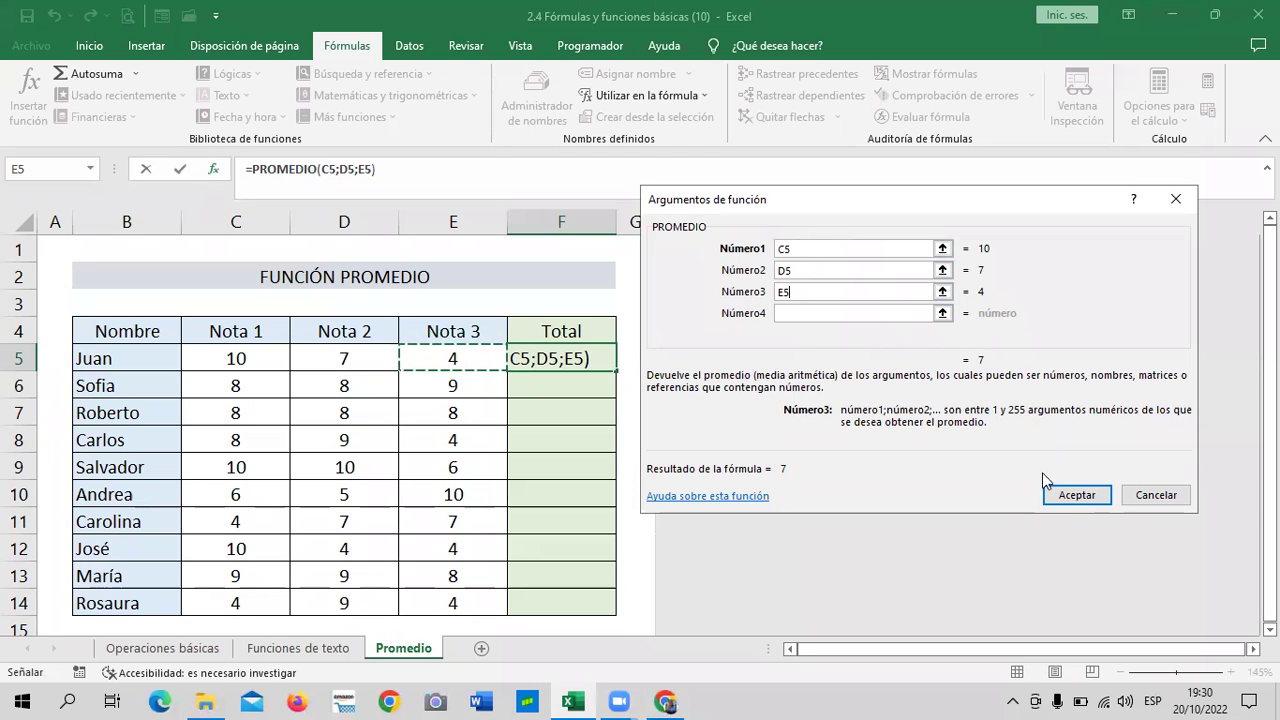
{"action": "left_click", "coordinate": [1075, 495]}
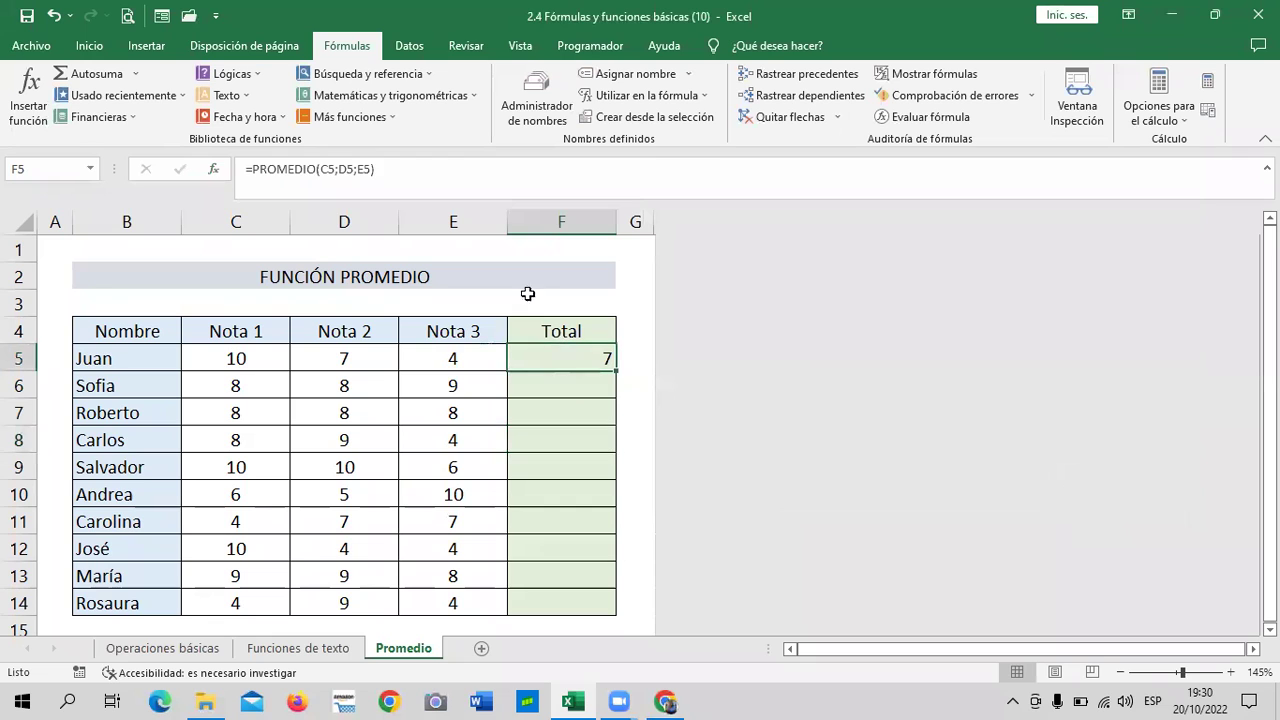
Start a PROMEDIO formula in F6 from recently used functions, clearing the suggested F5 argument.
{"action": "left_click", "coordinate": [416, 168]}
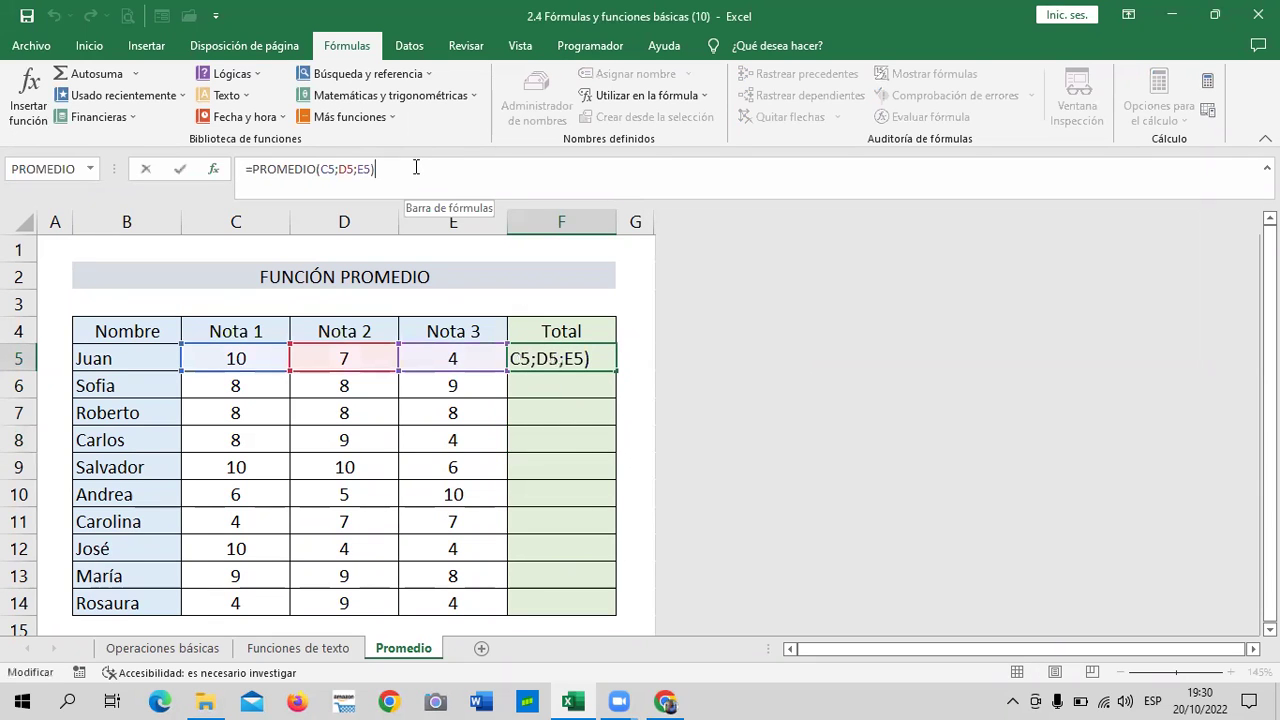
{"action": "key", "text": "Return"}
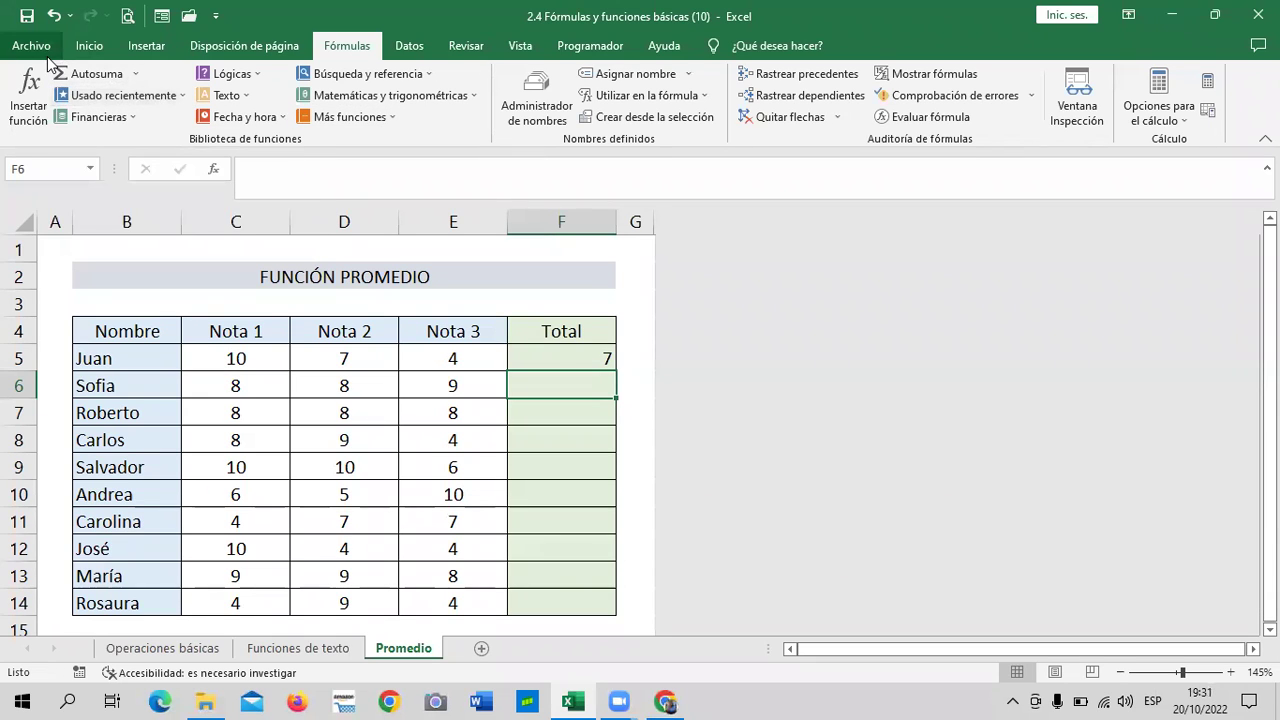
{"action": "left_click", "coordinate": [183, 96]}
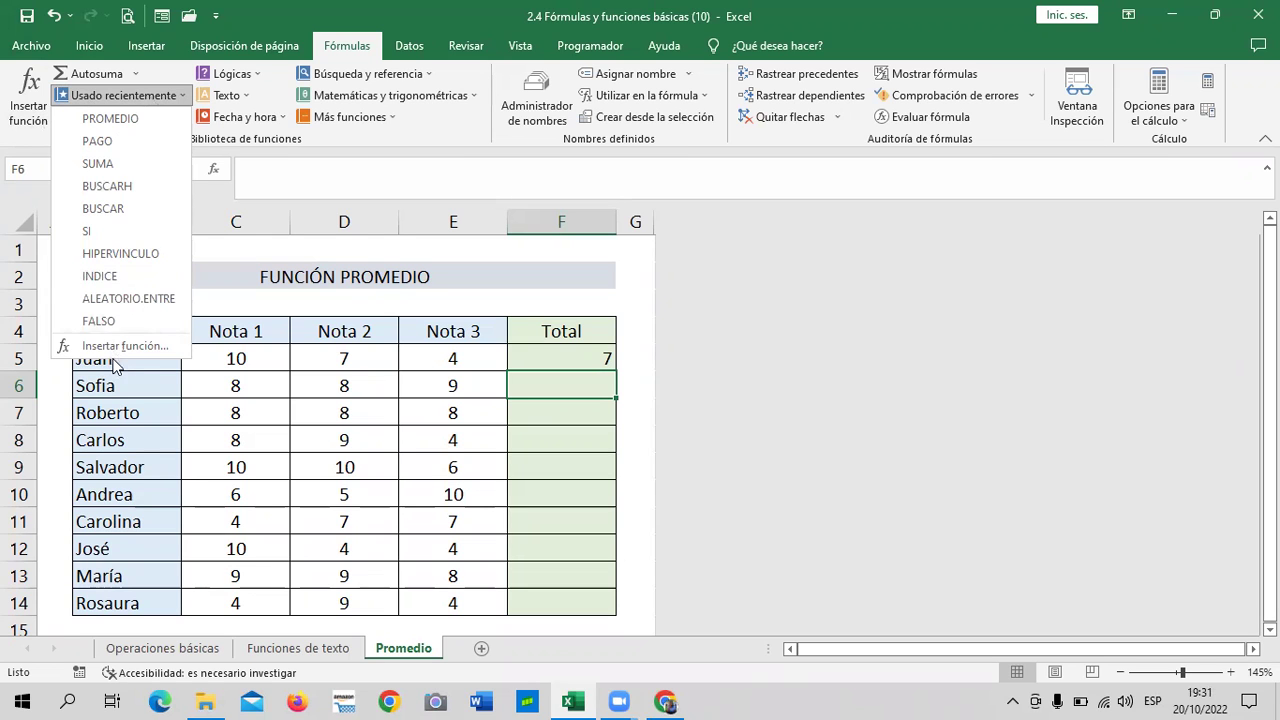
{"action": "left_click", "coordinate": [140, 118]}
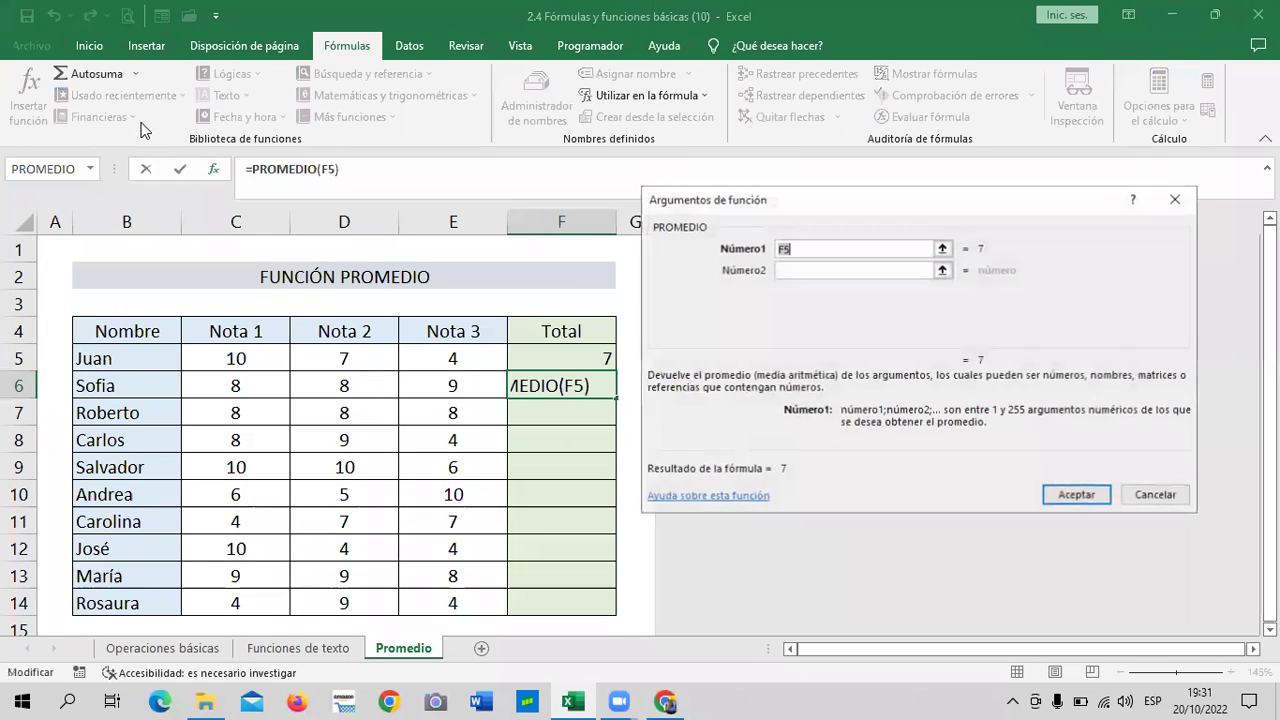
{"action": "left_click", "coordinate": [811, 246]}
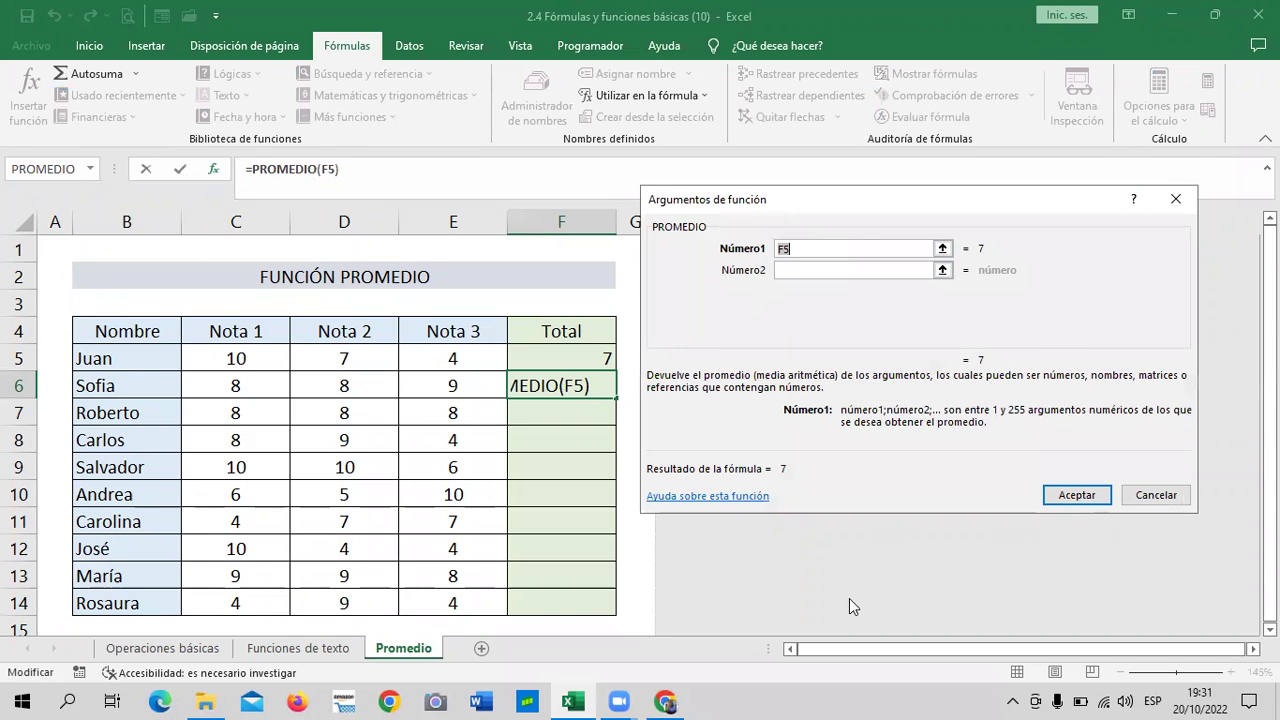
{"action": "key", "text": "BackSpace"}
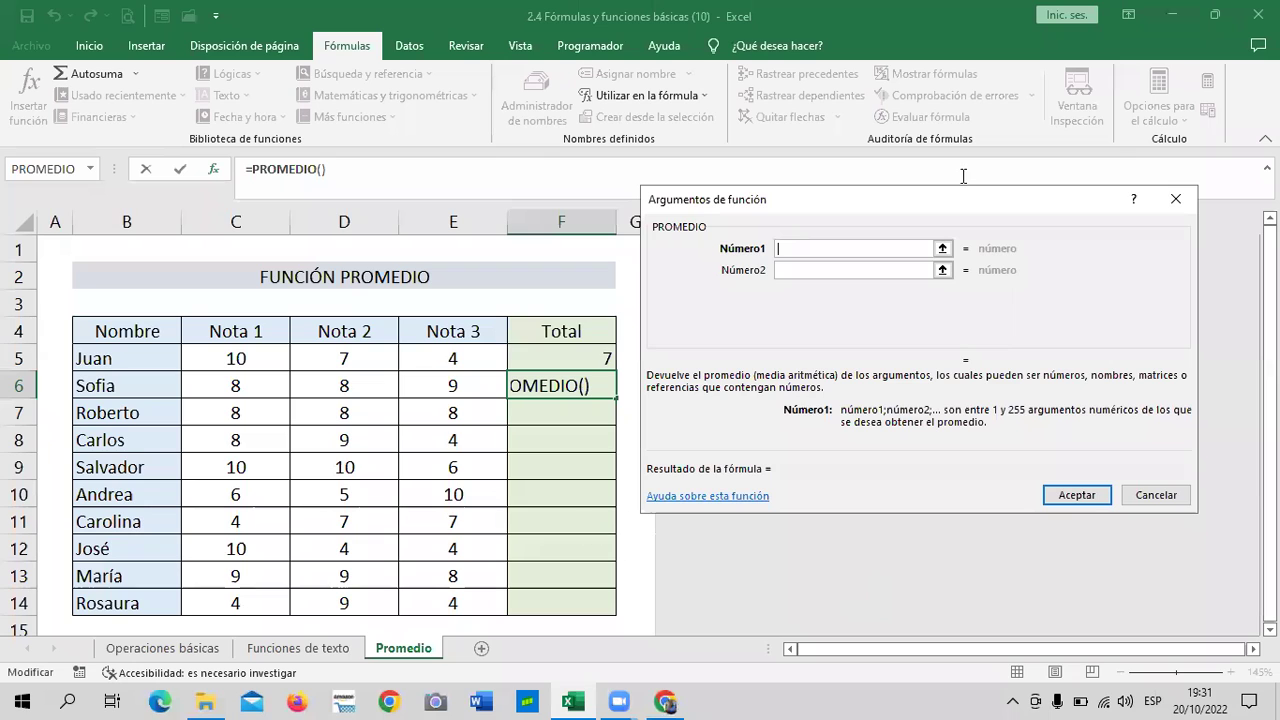
Pick C6, D6 and E6 as the arguments so Sofia's average shows 8.3333333.
{"action": "left_click", "coordinate": [942, 250]}
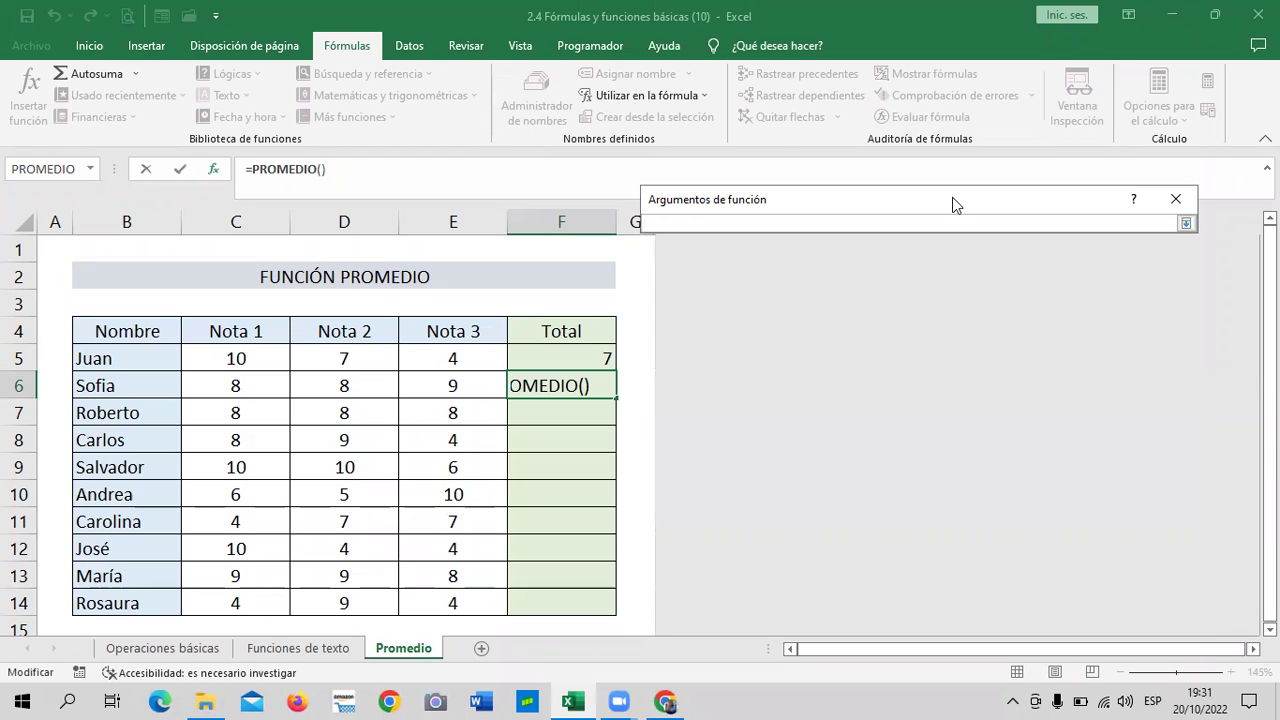
{"action": "left_click_drag", "start_coordinate": [952, 197], "coordinate": [972, 208]}
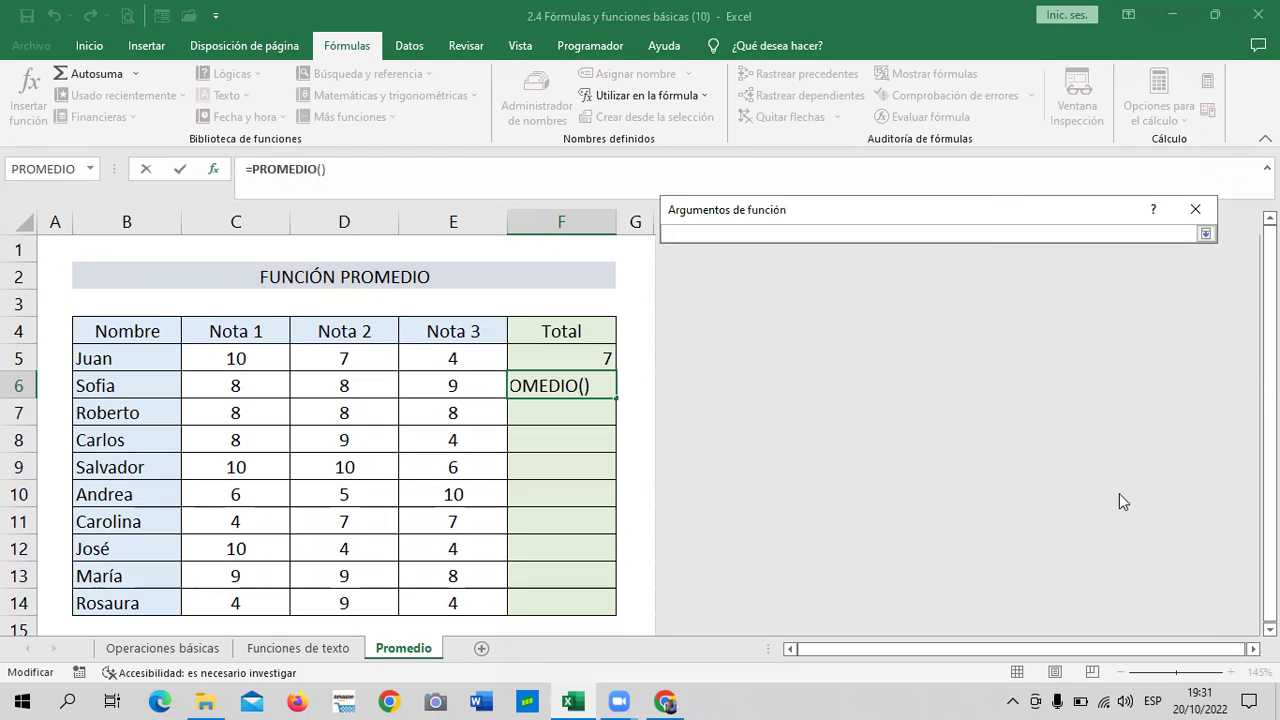
{"action": "left_click", "coordinate": [234, 385]}
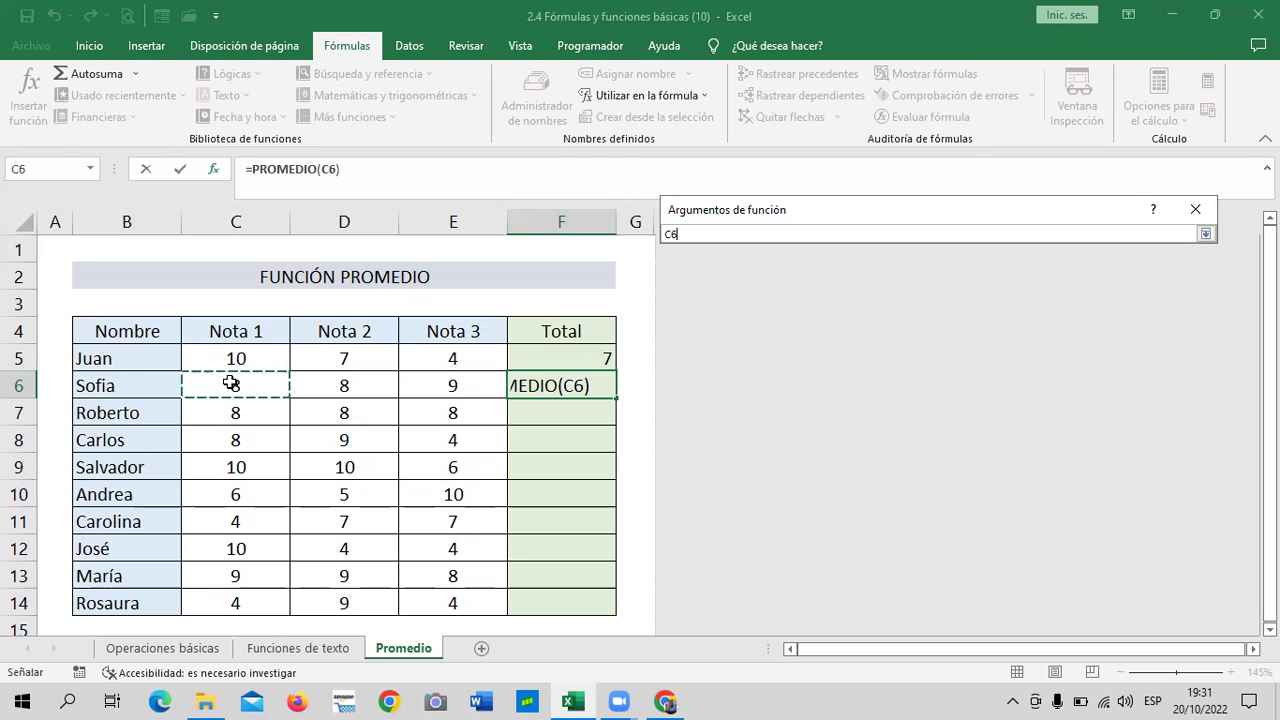
{"action": "left_click", "coordinate": [1204, 235]}
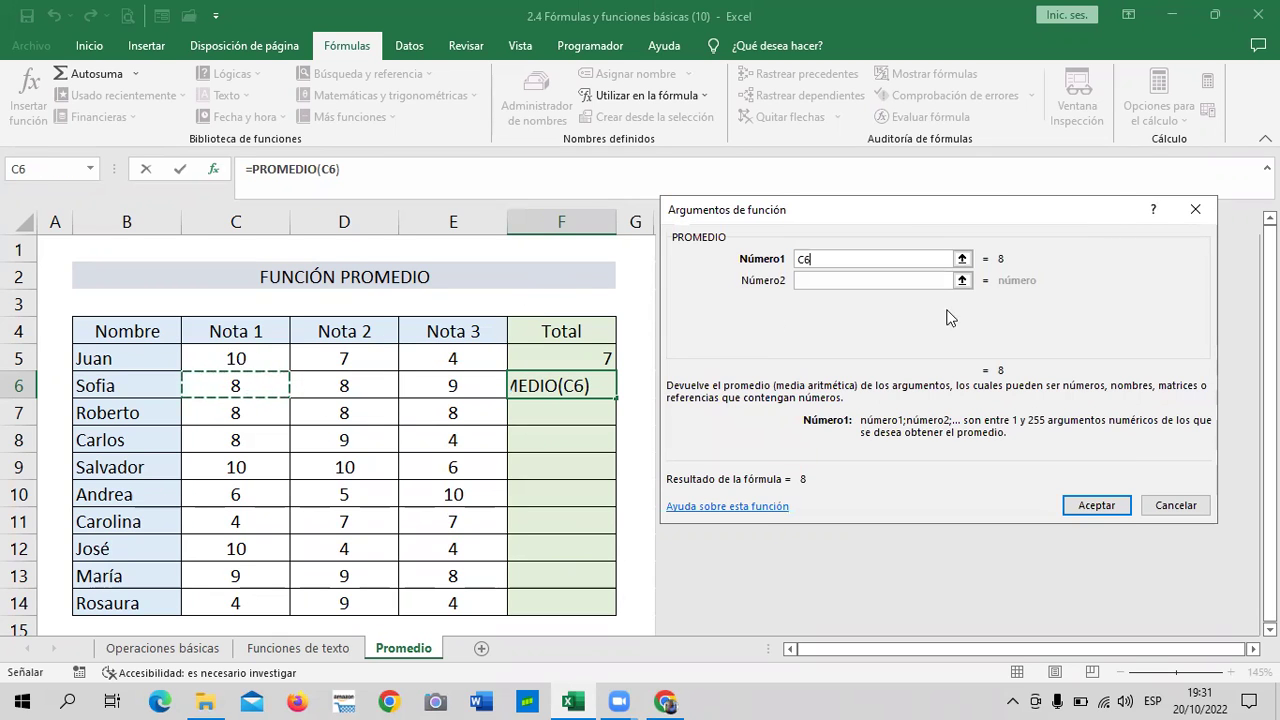
{"action": "left_click", "coordinate": [961, 281]}
{"action": "left_click", "coordinate": [340, 383]}
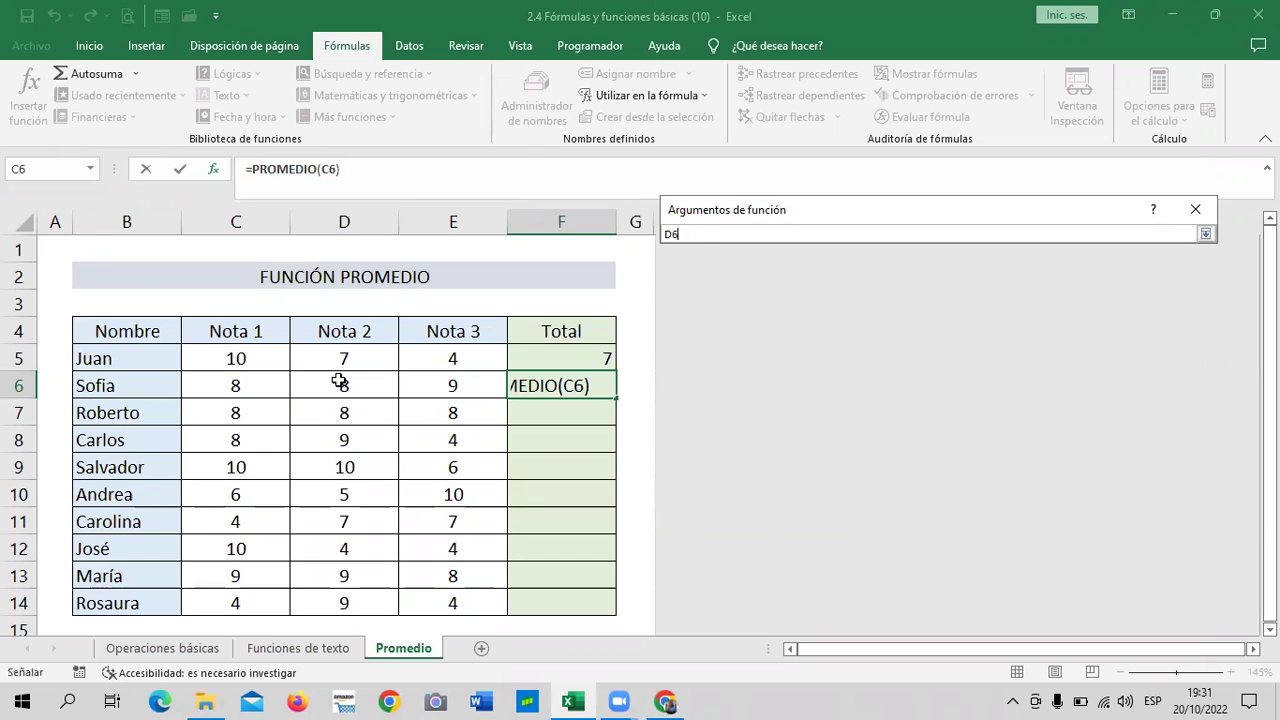
{"action": "left_click", "coordinate": [1206, 234]}
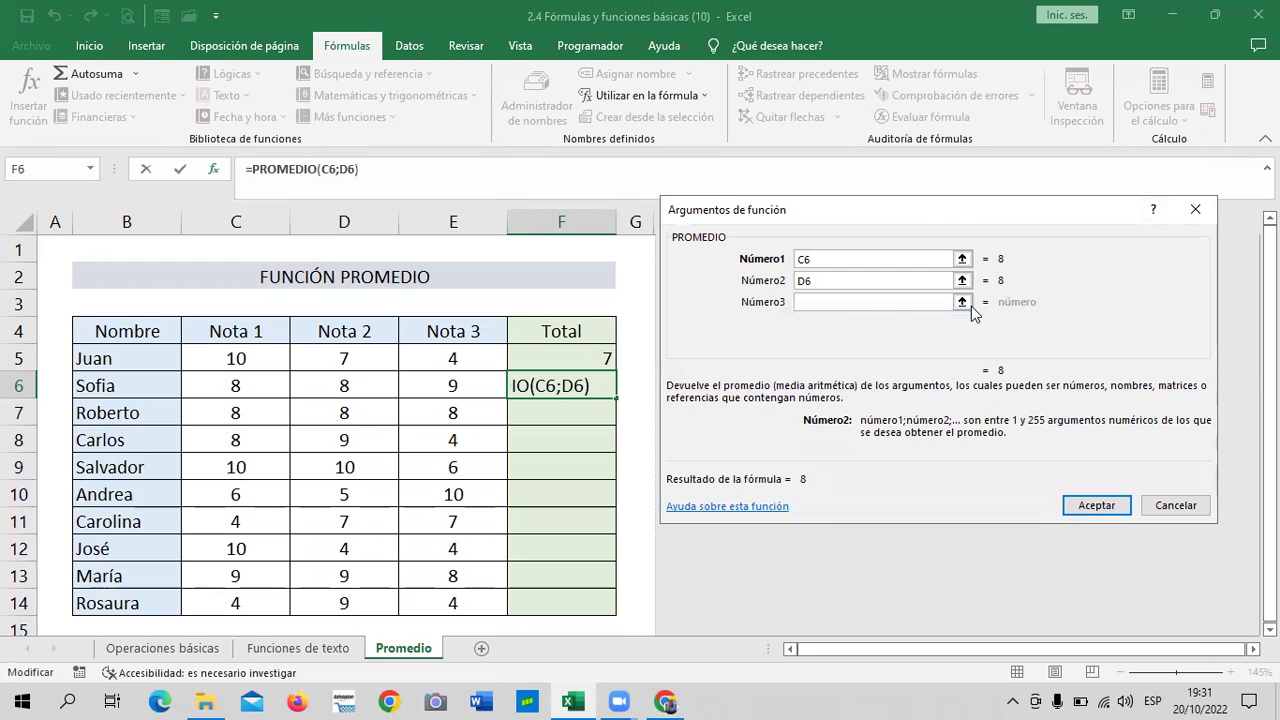
{"action": "left_click", "coordinate": [969, 304]}
{"action": "left_click", "coordinate": [457, 385]}
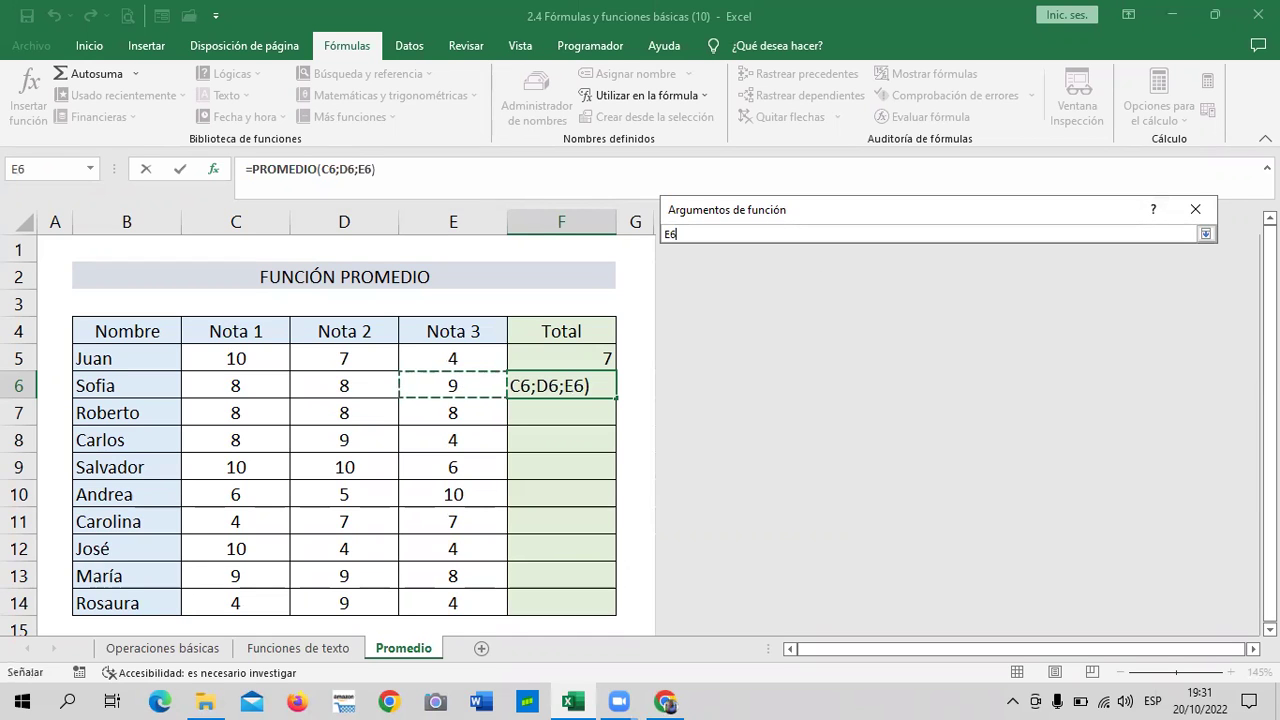
{"action": "left_click", "coordinate": [1205, 232]}
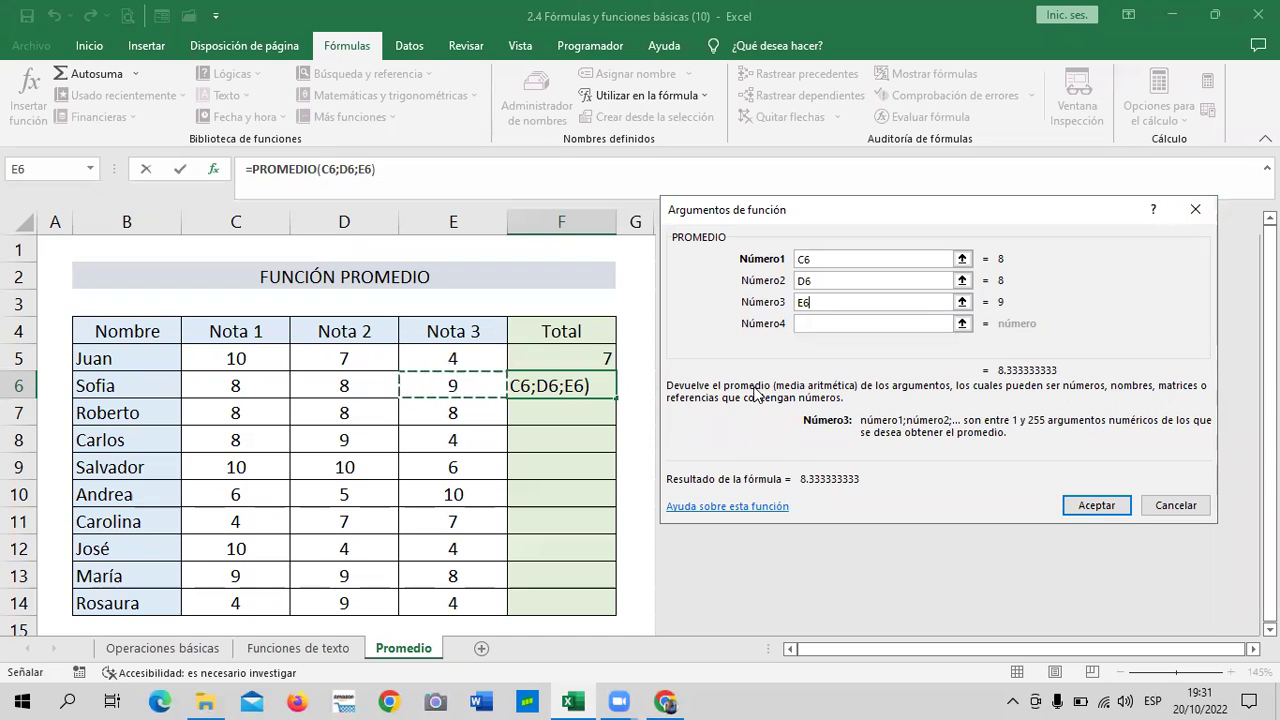
{"action": "left_click", "coordinate": [888, 300]}
{"action": "left_click", "coordinate": [1077, 505]}
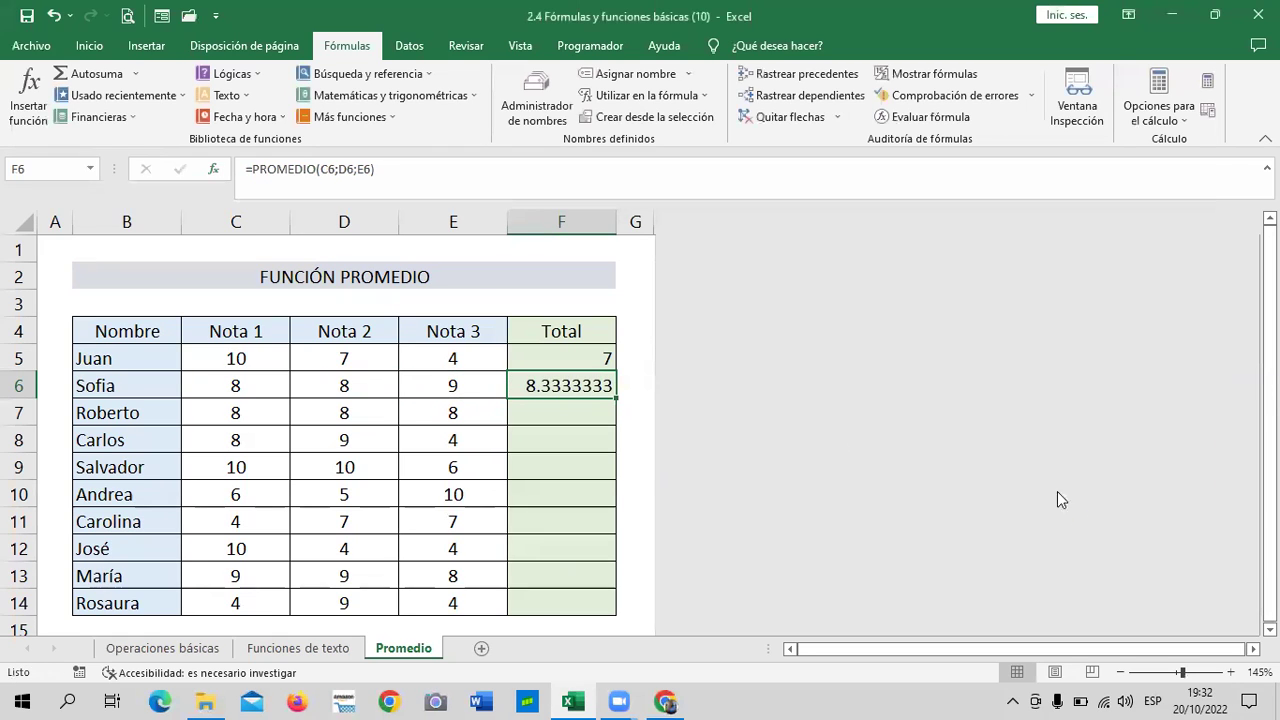
Decrease the decimals in F6 until Sofia's average displays as 8.
{"action": "left_click_drag", "start_coordinate": [612, 540], "coordinate": [575, 520]}
{"action": "left_click", "coordinate": [578, 376]}
{"action": "left_click", "coordinate": [89, 46]}
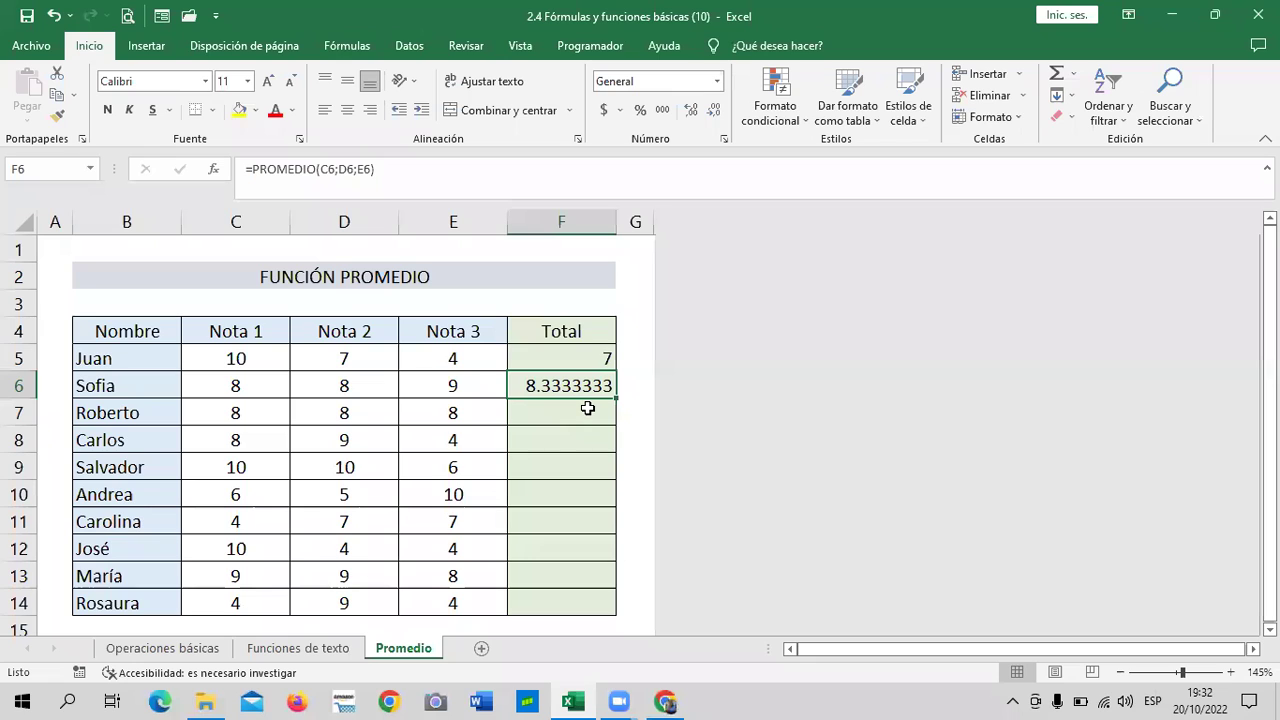
{"action": "left_click", "coordinate": [714, 114]}
{"action": "left_click", "coordinate": [714, 114]}
{"action": "left_click", "coordinate": [714, 114]}
{"action": "left_click", "coordinate": [714, 114]}
{"action": "left_click", "coordinate": [714, 114]}
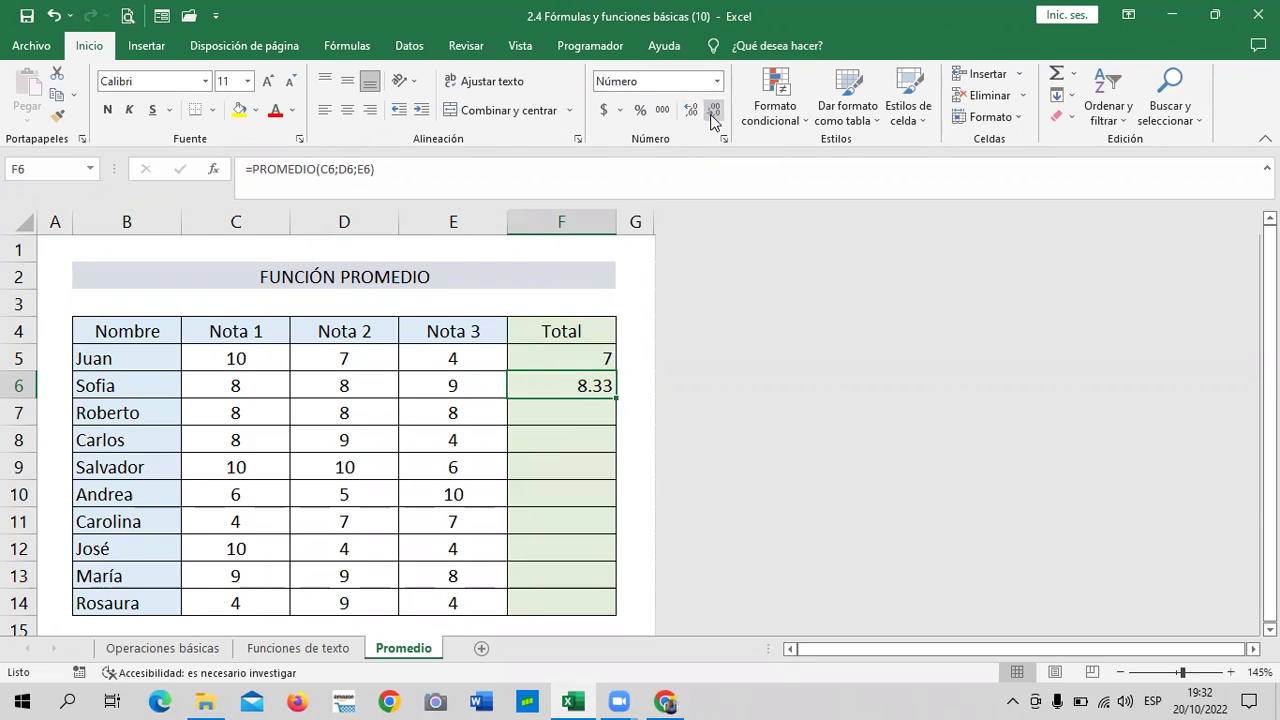
{"action": "left_click", "coordinate": [715, 116]}
{"action": "left_click", "coordinate": [716, 118]}
Compare the averages in F5 and F6, then select Roberto's Total cell F7.
{"action": "left_click", "coordinate": [559, 350]}
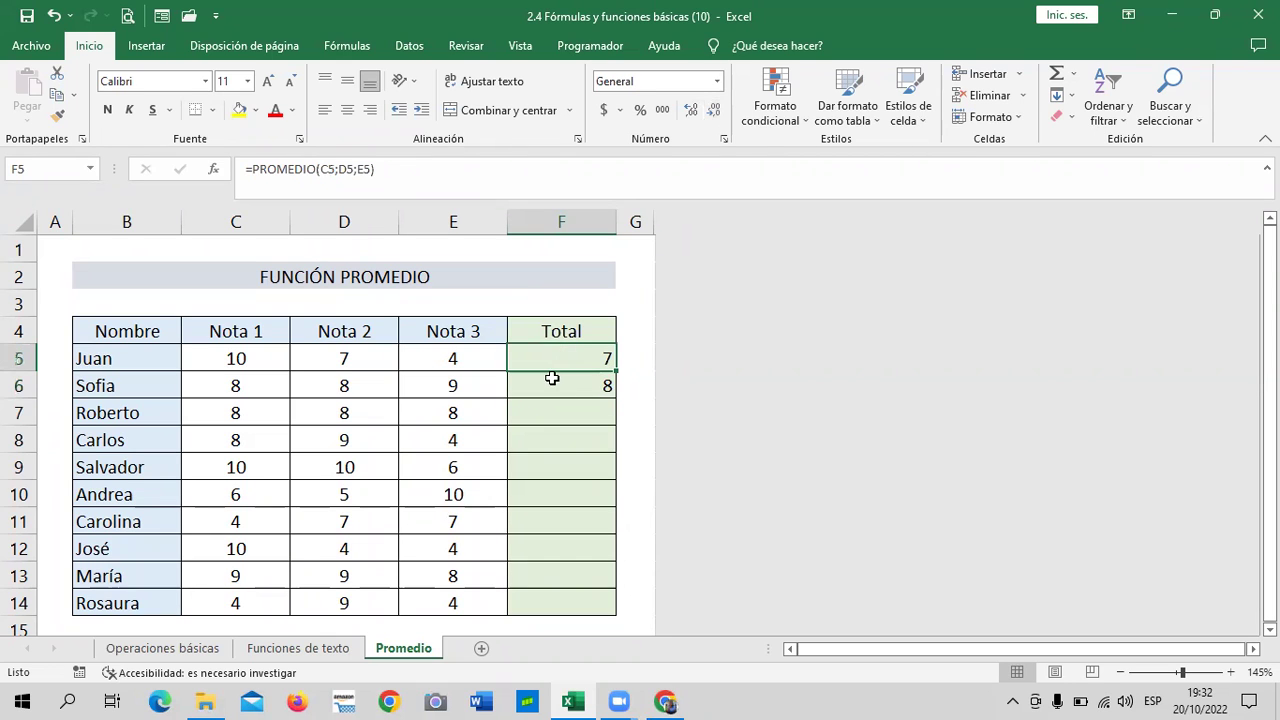
{"action": "left_click_drag", "start_coordinate": [546, 377], "coordinate": [546, 350]}
{"action": "left_click", "coordinate": [546, 354]}
{"action": "left_click", "coordinate": [548, 390], "text": "shift"}
{"action": "left_click", "coordinate": [550, 350]}
{"action": "left_click", "coordinate": [548, 389]}
{"action": "left_click", "coordinate": [546, 357]}
{"action": "left_click", "coordinate": [543, 384]}
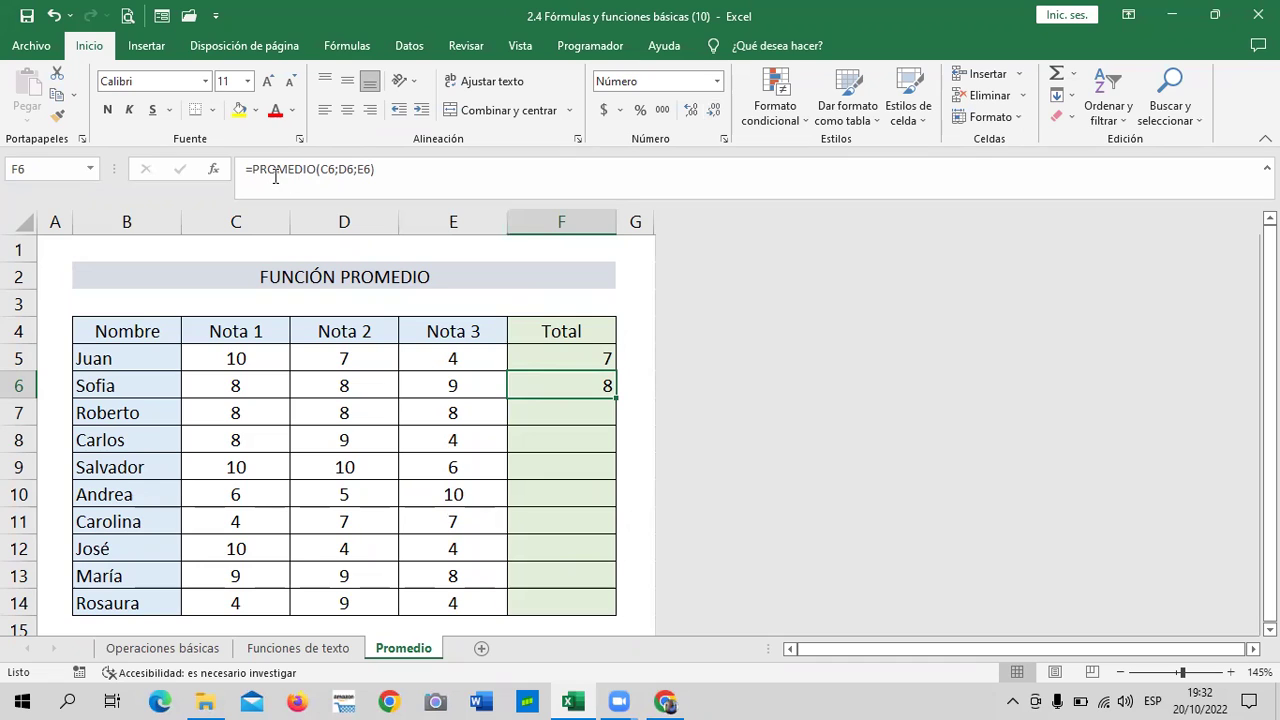
{"action": "left_click", "coordinate": [566, 420]}
{"action": "left_click", "coordinate": [556, 515]}
{"action": "left_click", "coordinate": [552, 415]}
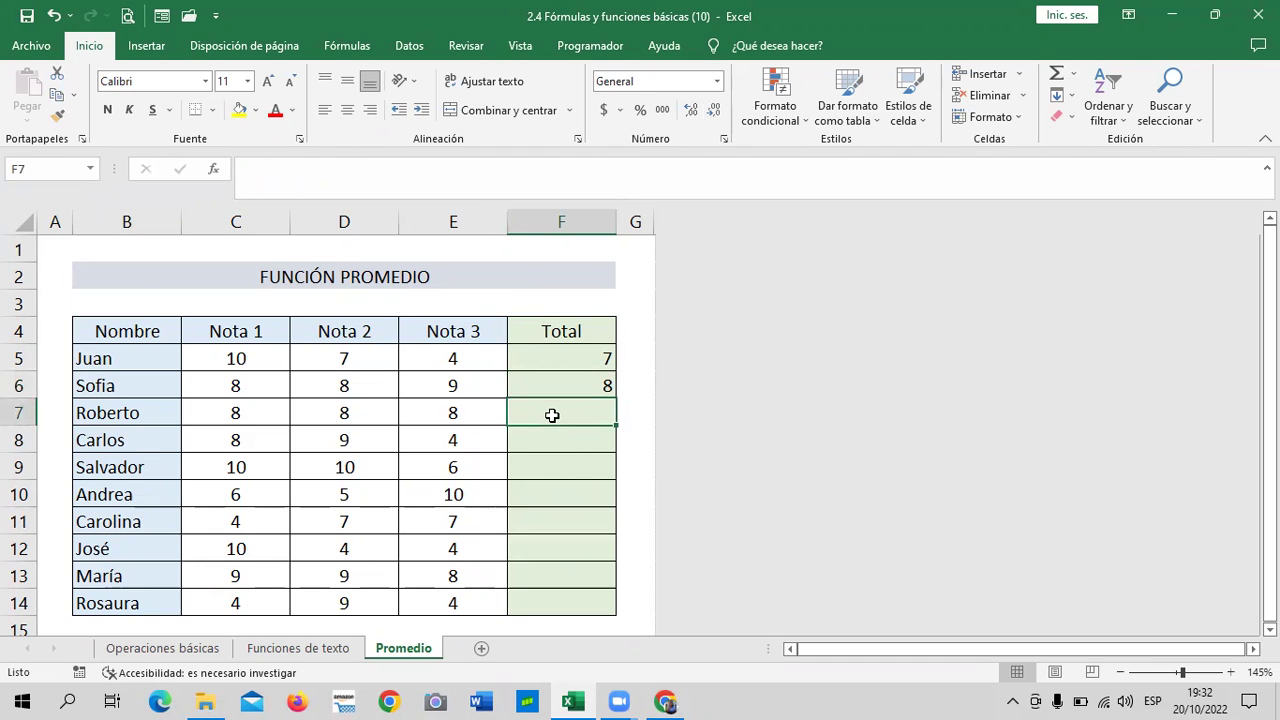
Enter =PROMEDIO(C7;D7;E7) in F7 from Roberto's three grades, giving 8.
{"action": "type", "text": "=pr"}
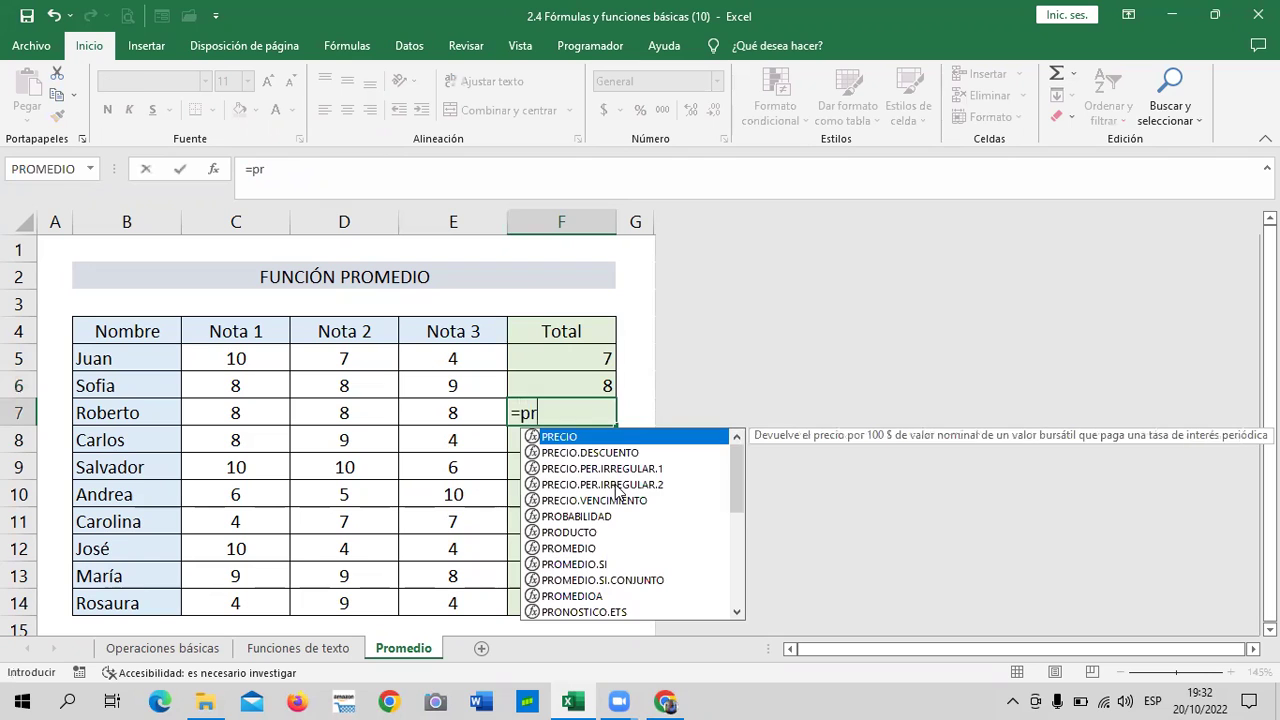
{"action": "type", "text": "omed"}
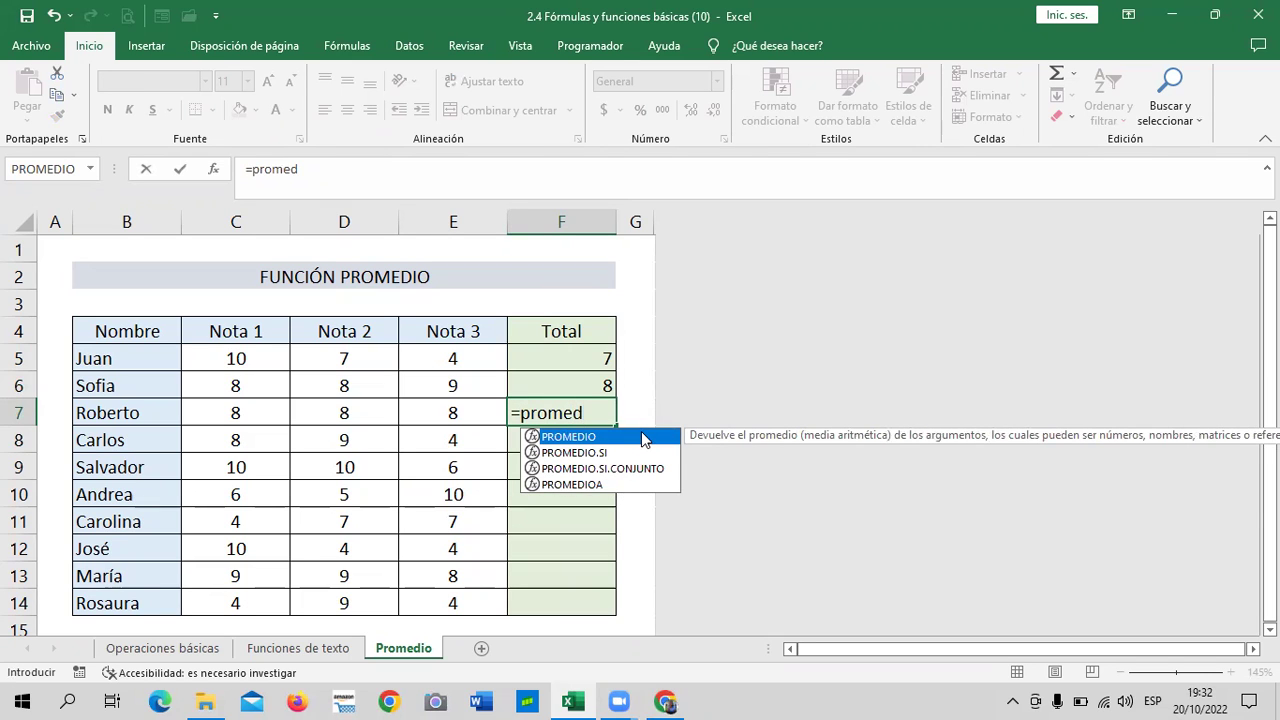
{"action": "double_click", "coordinate": [641, 434]}
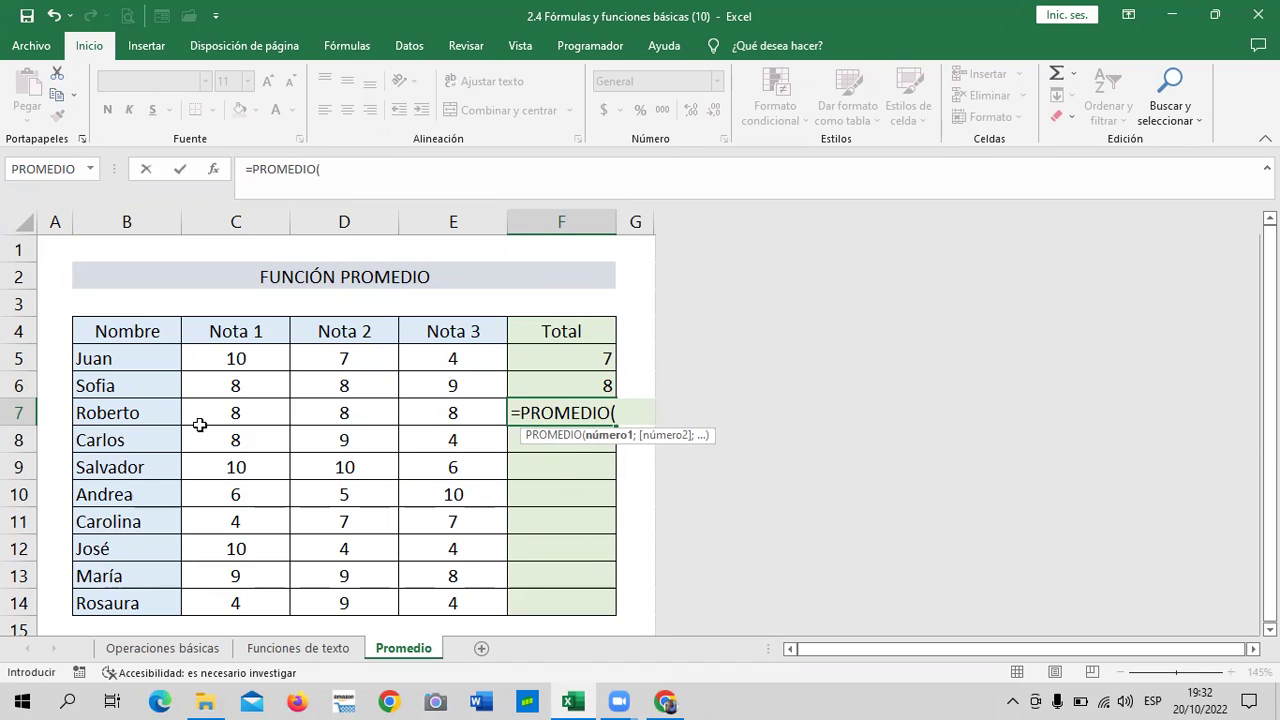
{"action": "left_click", "coordinate": [231, 411]}
{"action": "type", "text": ";"}
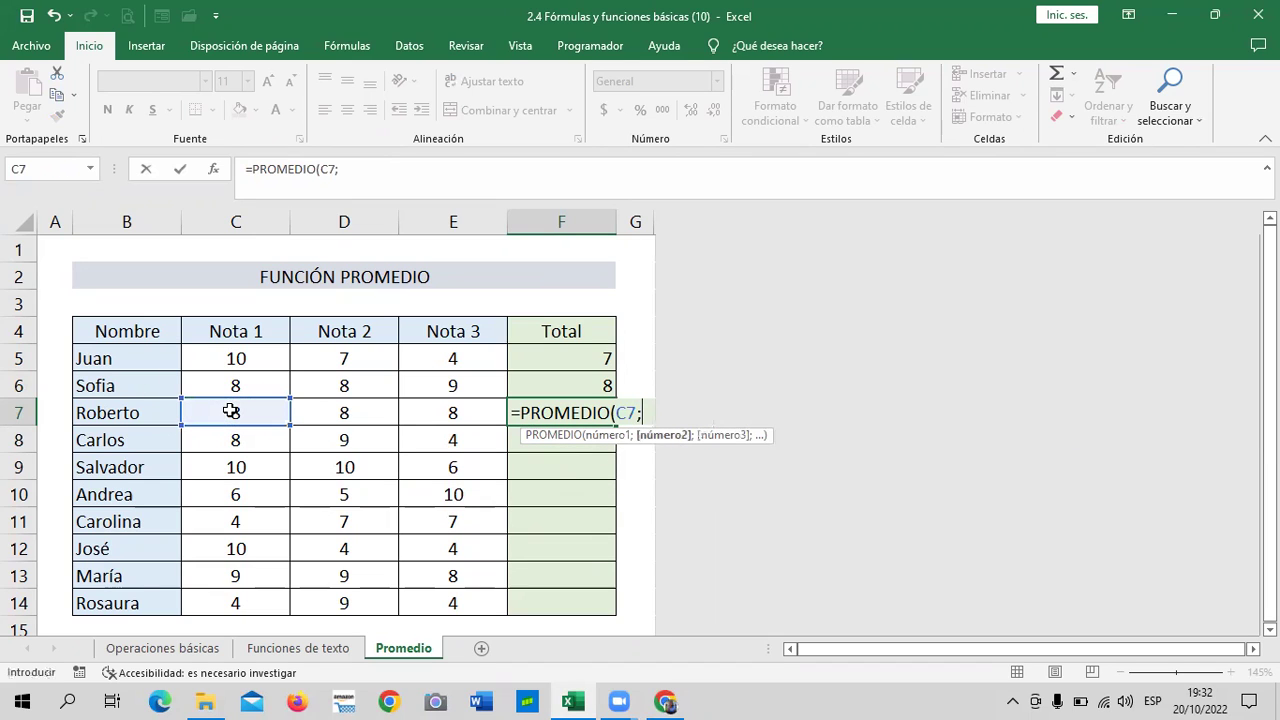
{"action": "left_click", "coordinate": [344, 413]}
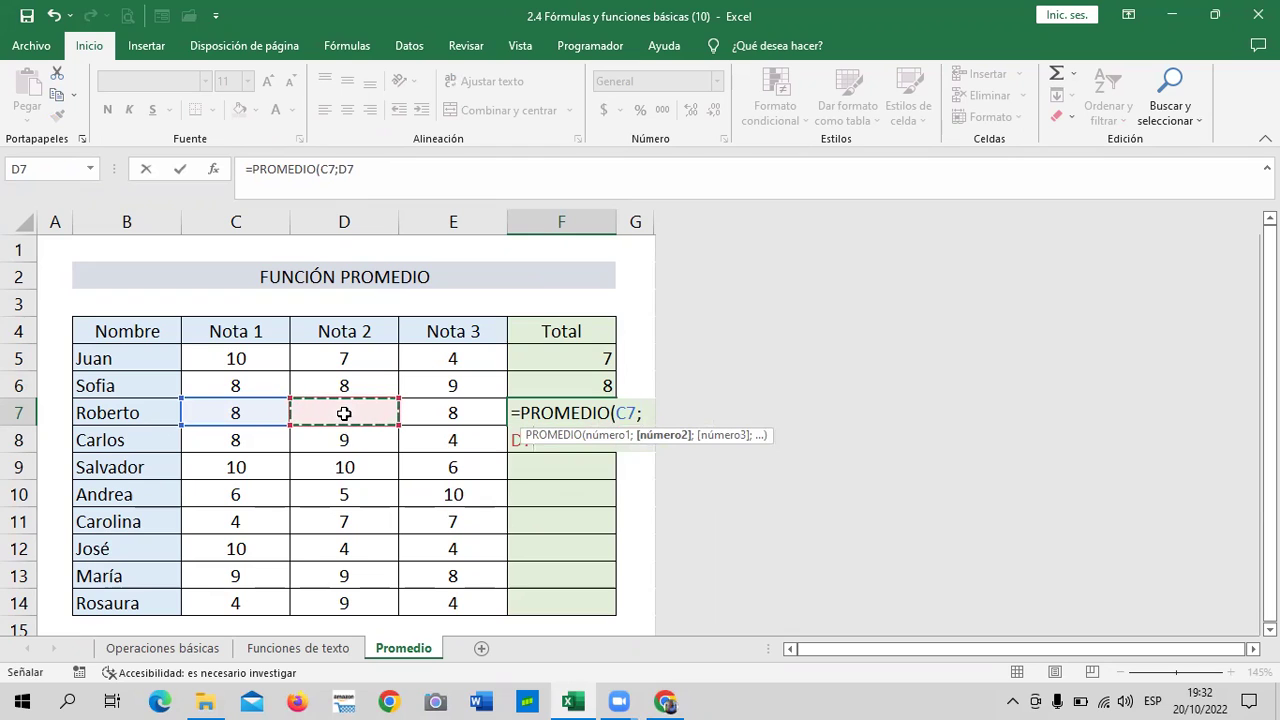
{"action": "type", "text": ";"}
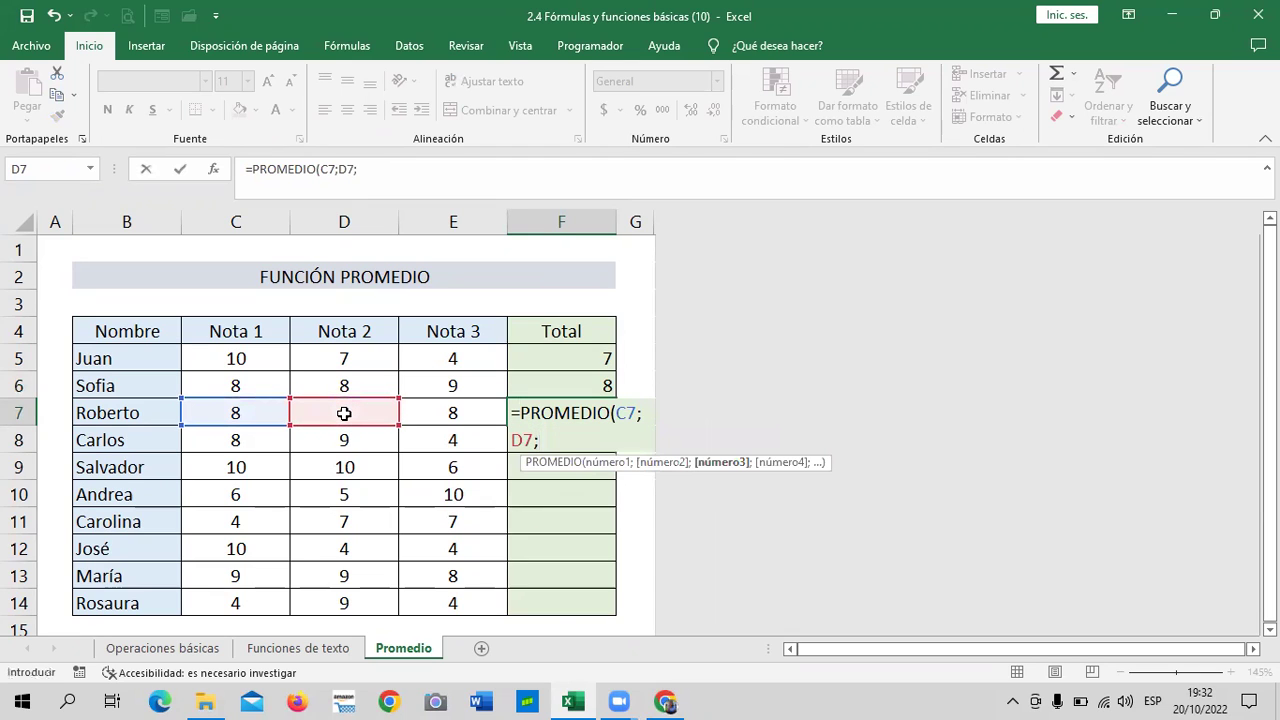
{"action": "left_click", "coordinate": [450, 406]}
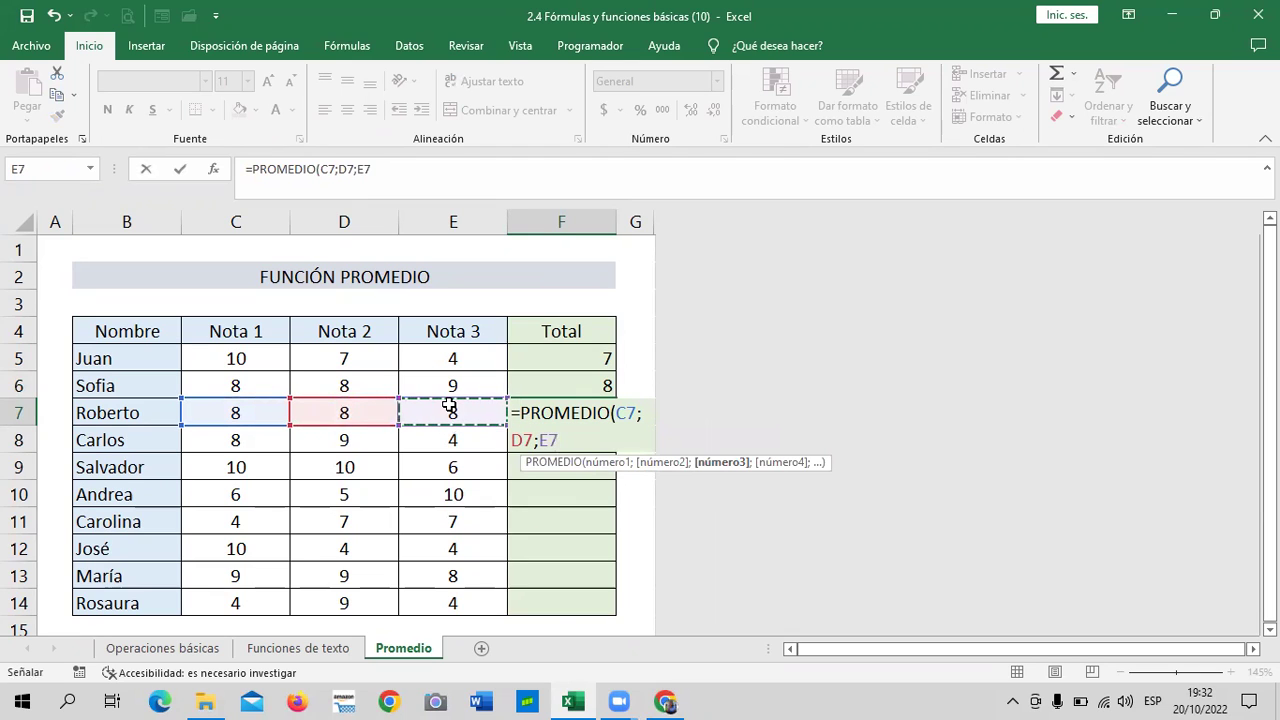
{"action": "left_click", "coordinate": [416, 172]}
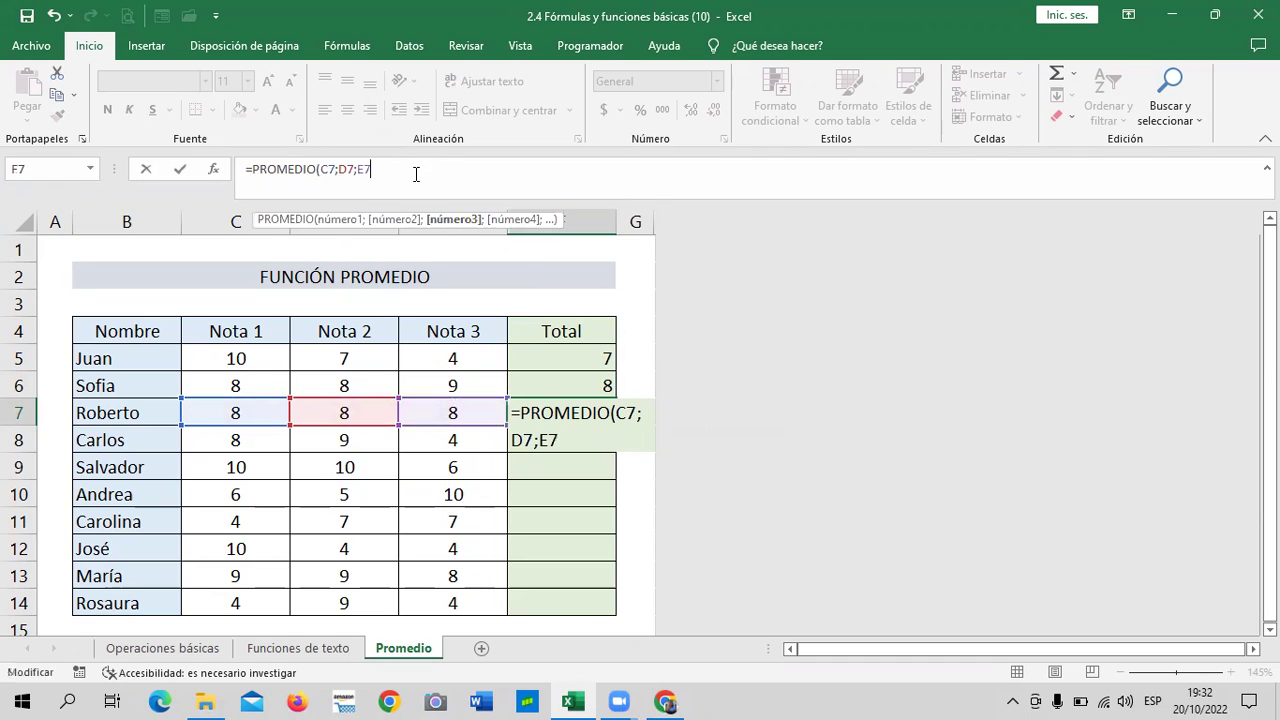
{"action": "type", "text": ")"}
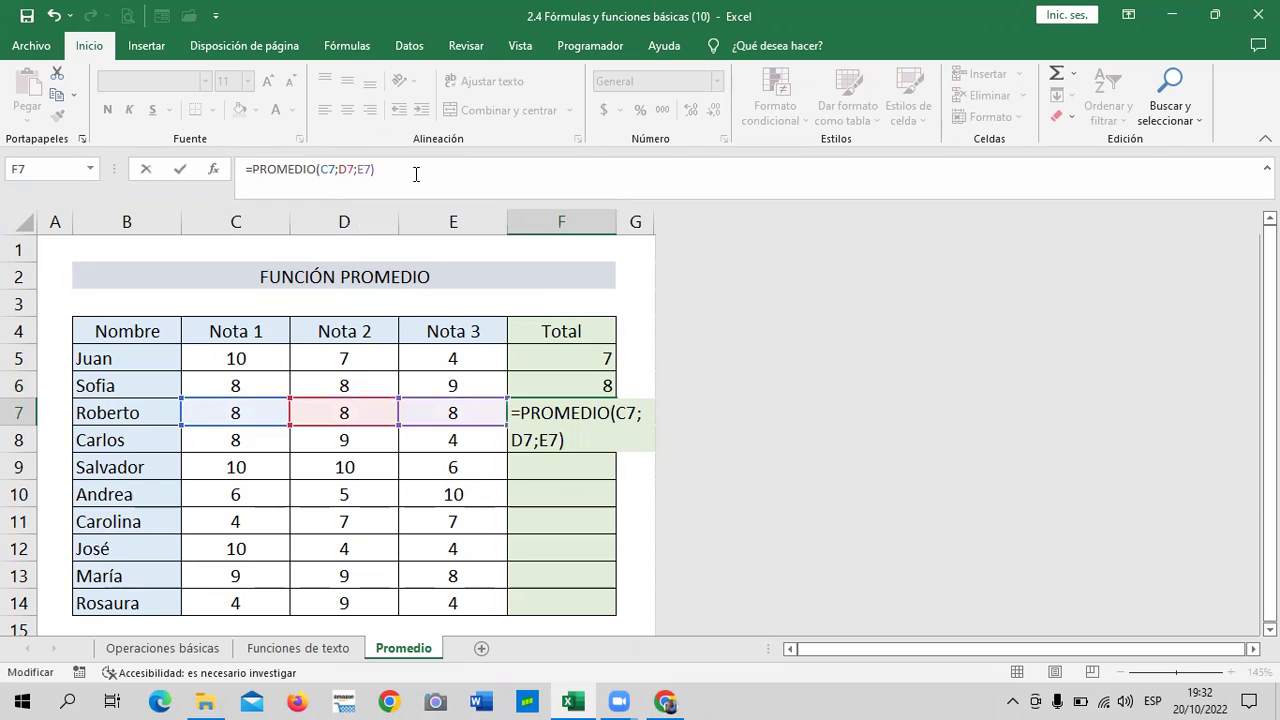
{"action": "key", "text": "Return"}
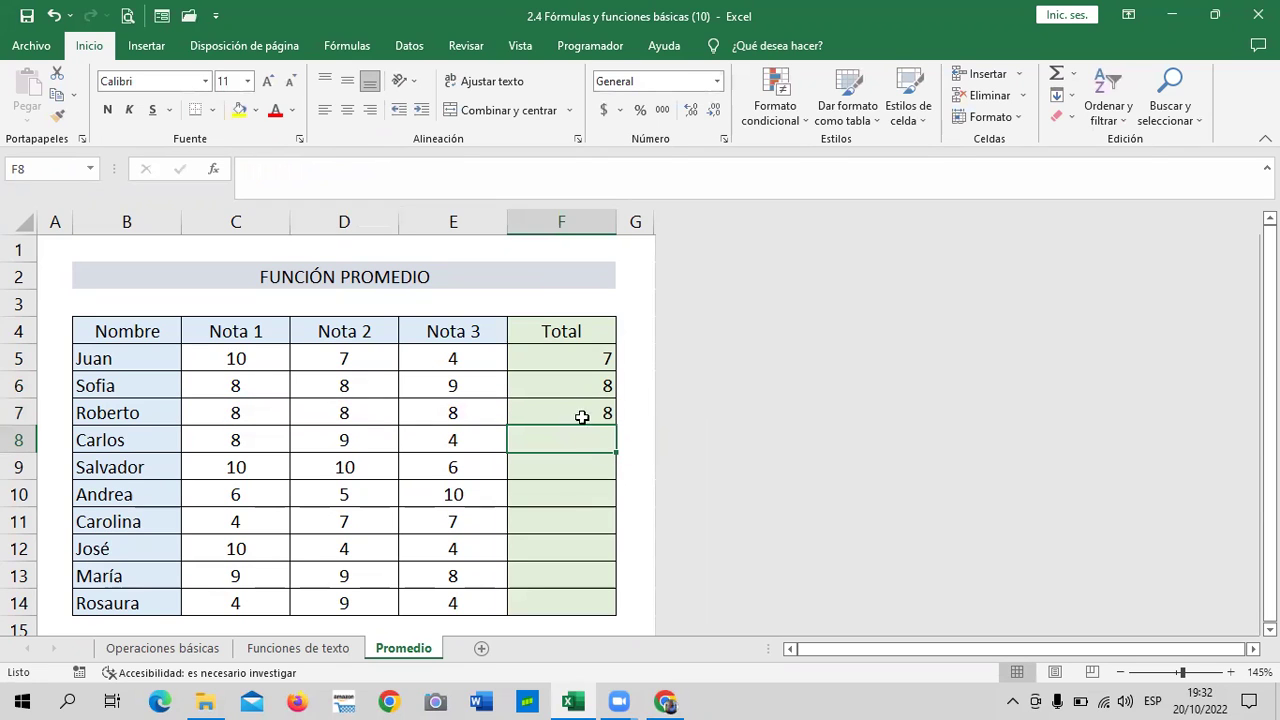
{"action": "left_click", "coordinate": [577, 412]}
Review the average formulas already in F5, F6 and F7.
{"action": "left_click", "coordinate": [560, 353]}
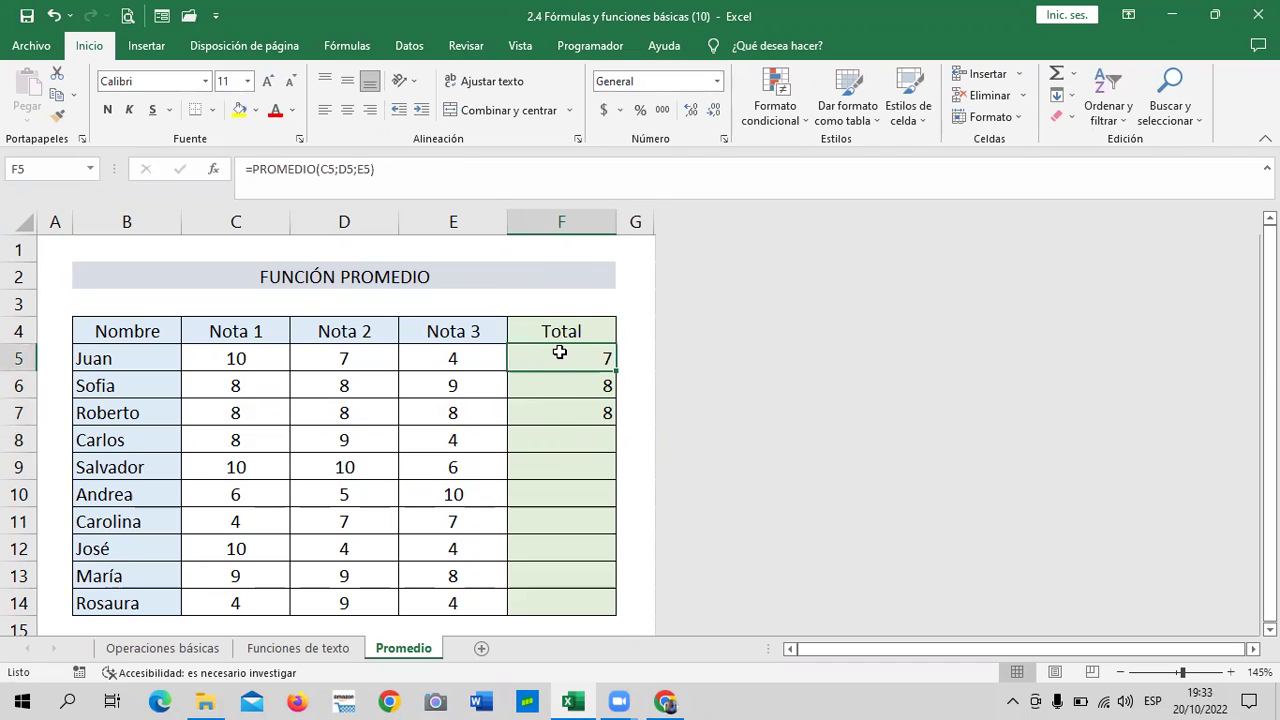
{"action": "left_click", "coordinate": [558, 405]}
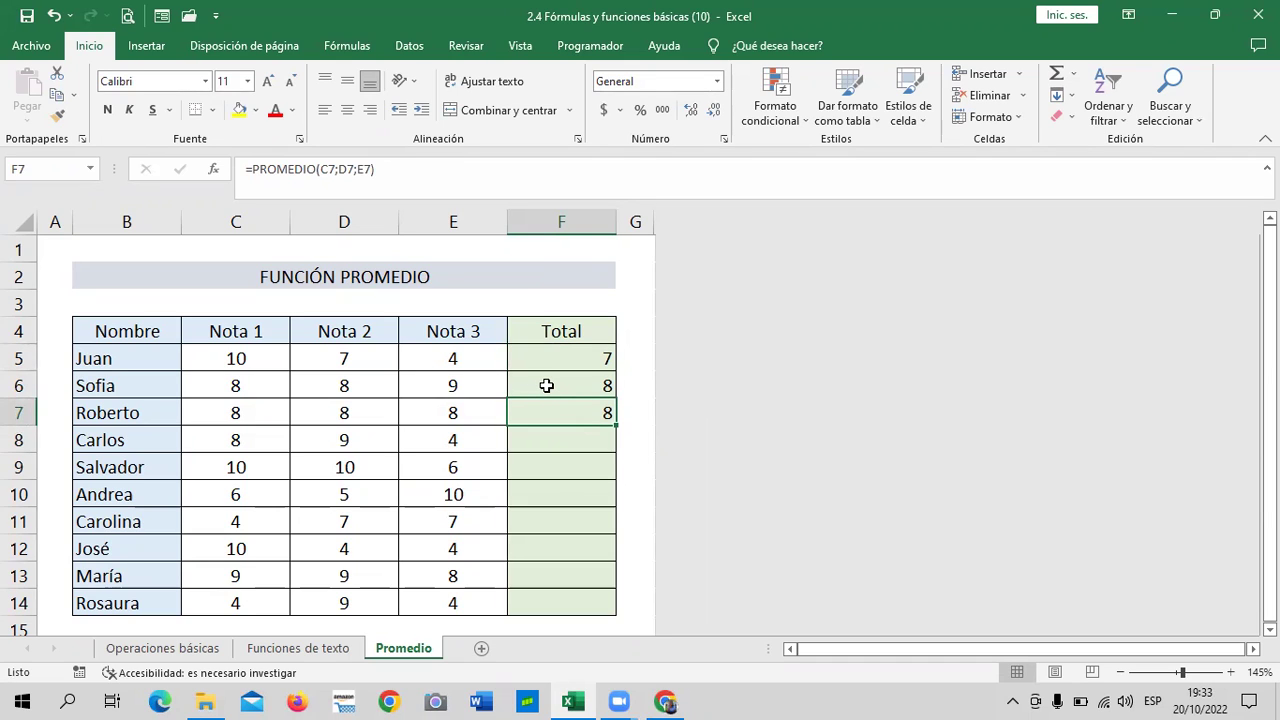
{"action": "left_click", "coordinate": [547, 380]}
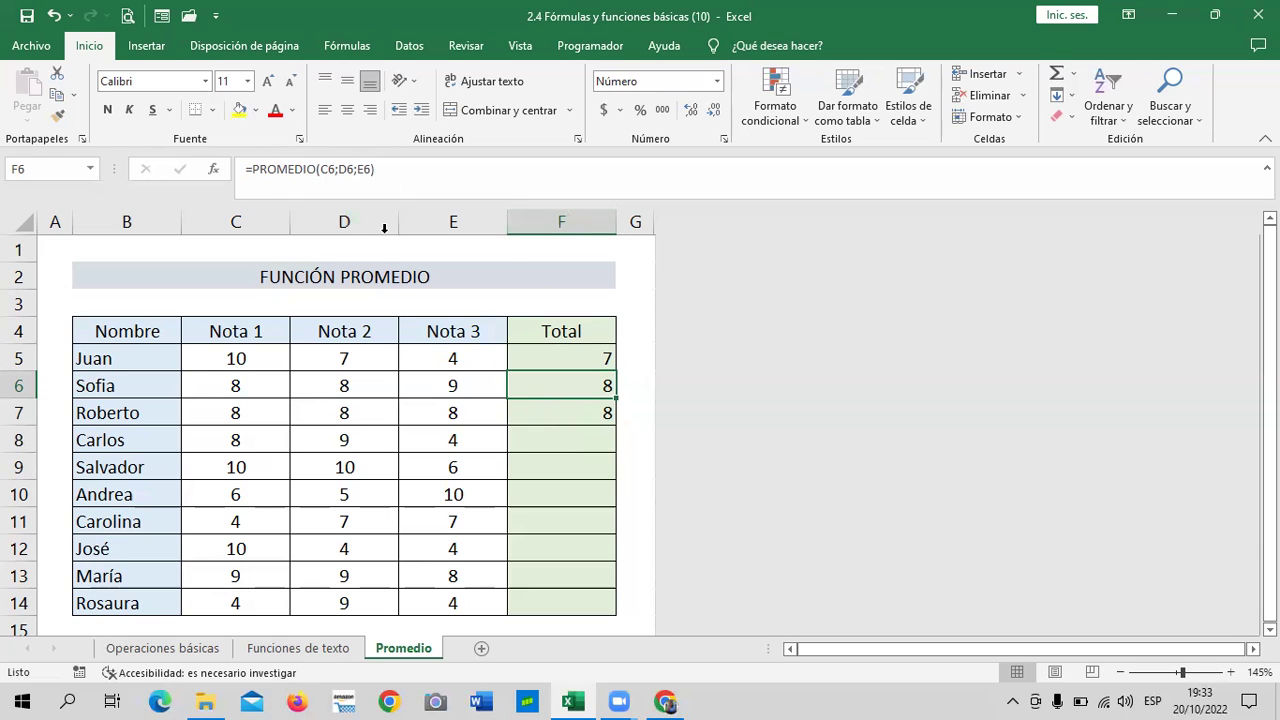
{"action": "left_click", "coordinate": [582, 409]}
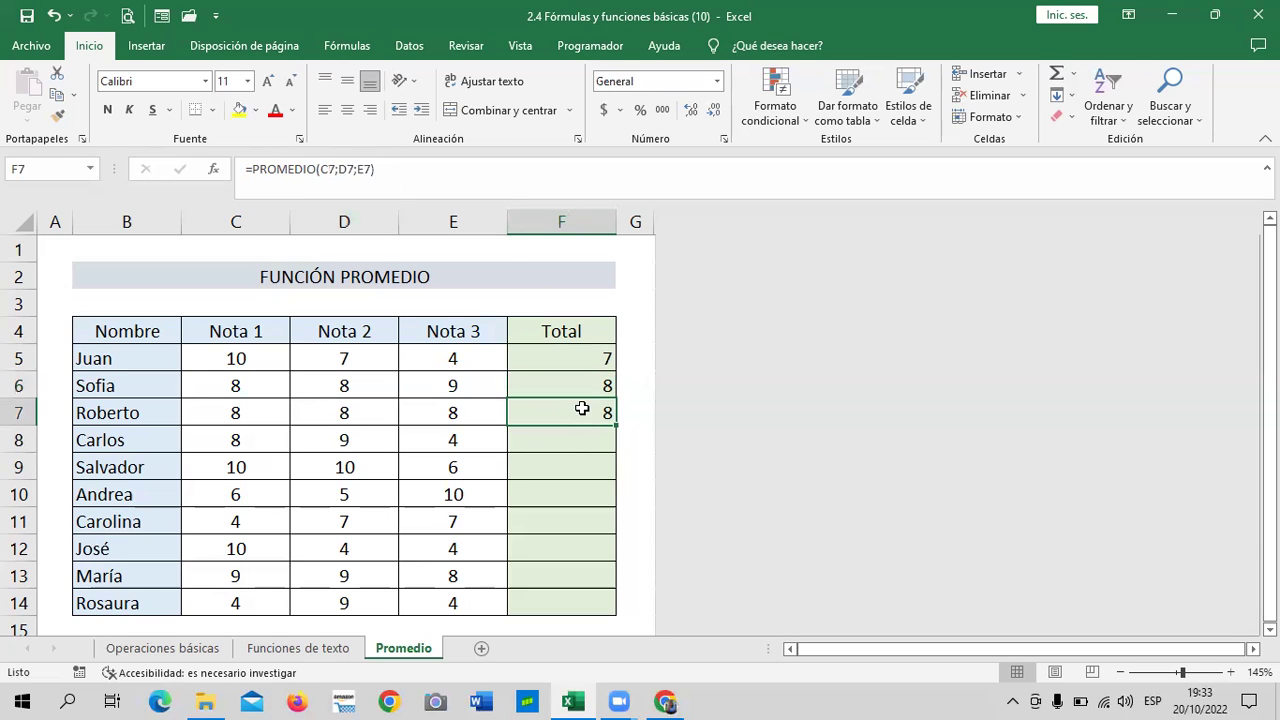
{"action": "left_click", "coordinate": [570, 456]}
{"action": "left_click", "coordinate": [566, 398]}
Enter =PROMEDIO(C8;D8:E8) in Carlos's Total cell F8, showing 7.
{"action": "left_click", "coordinate": [568, 438]}
{"action": "type", "text": "="}
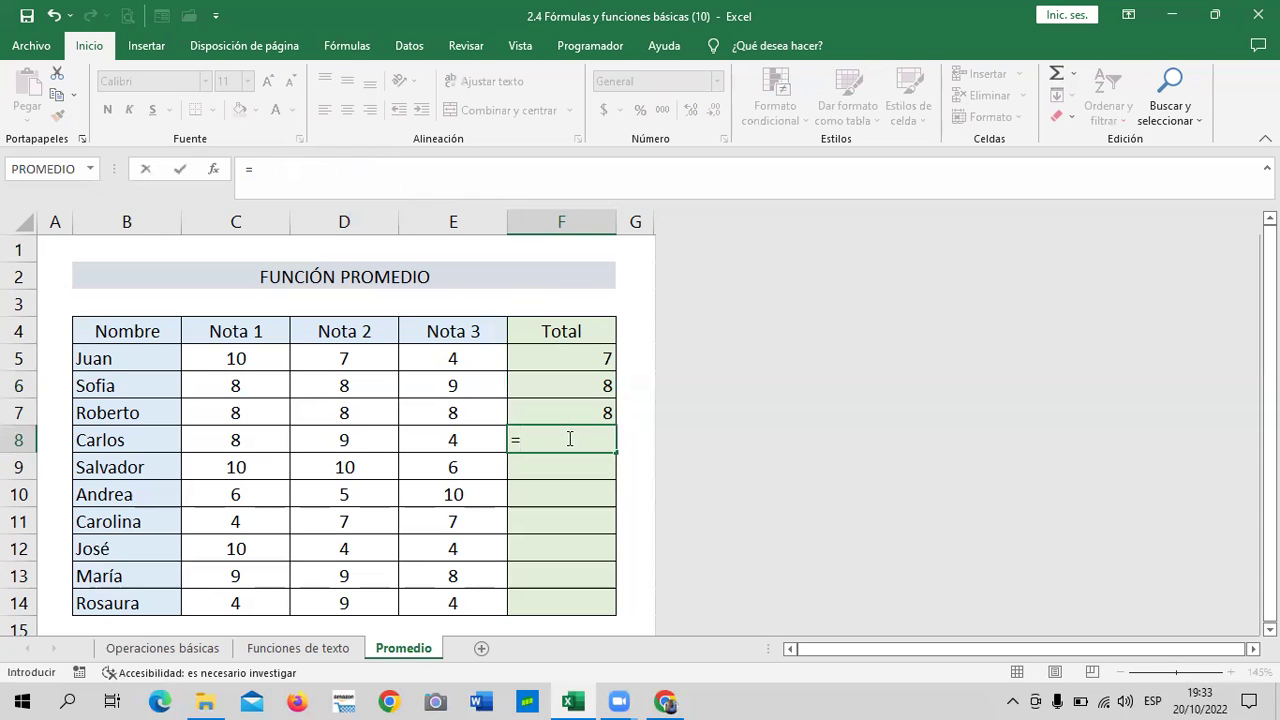
{"action": "type", "text": "prome"}
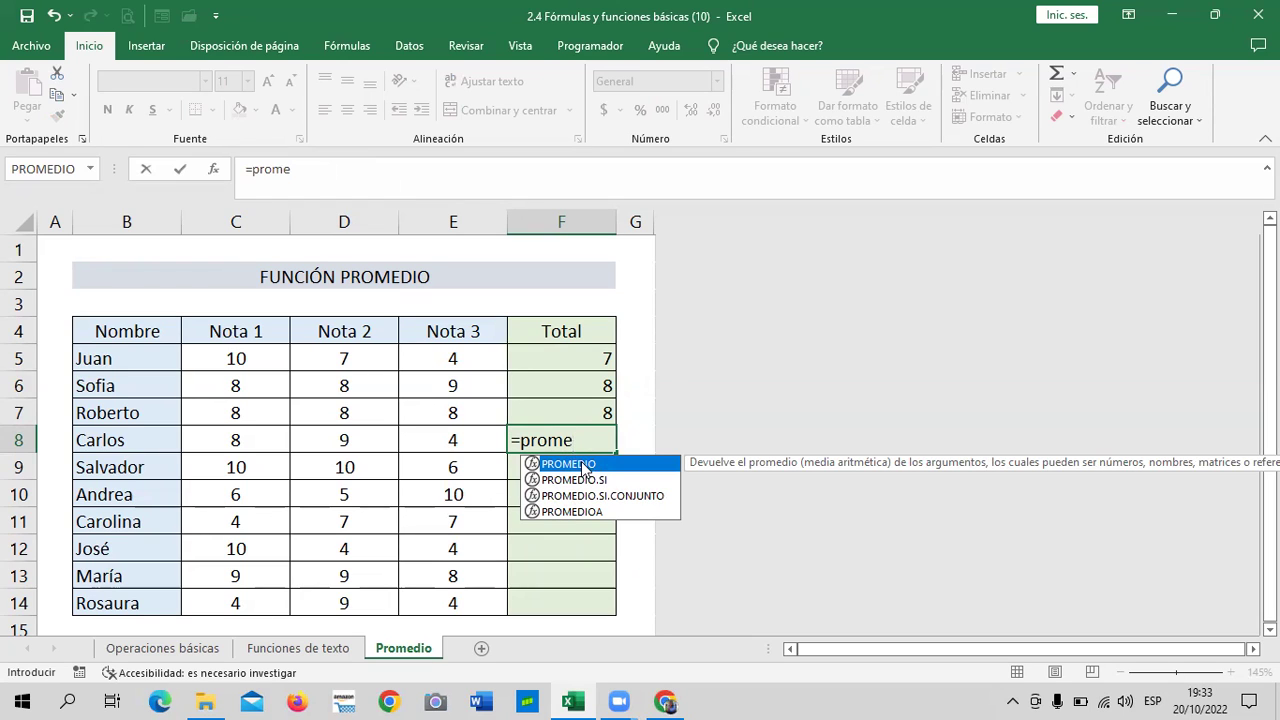
{"action": "double_click", "coordinate": [553, 463]}
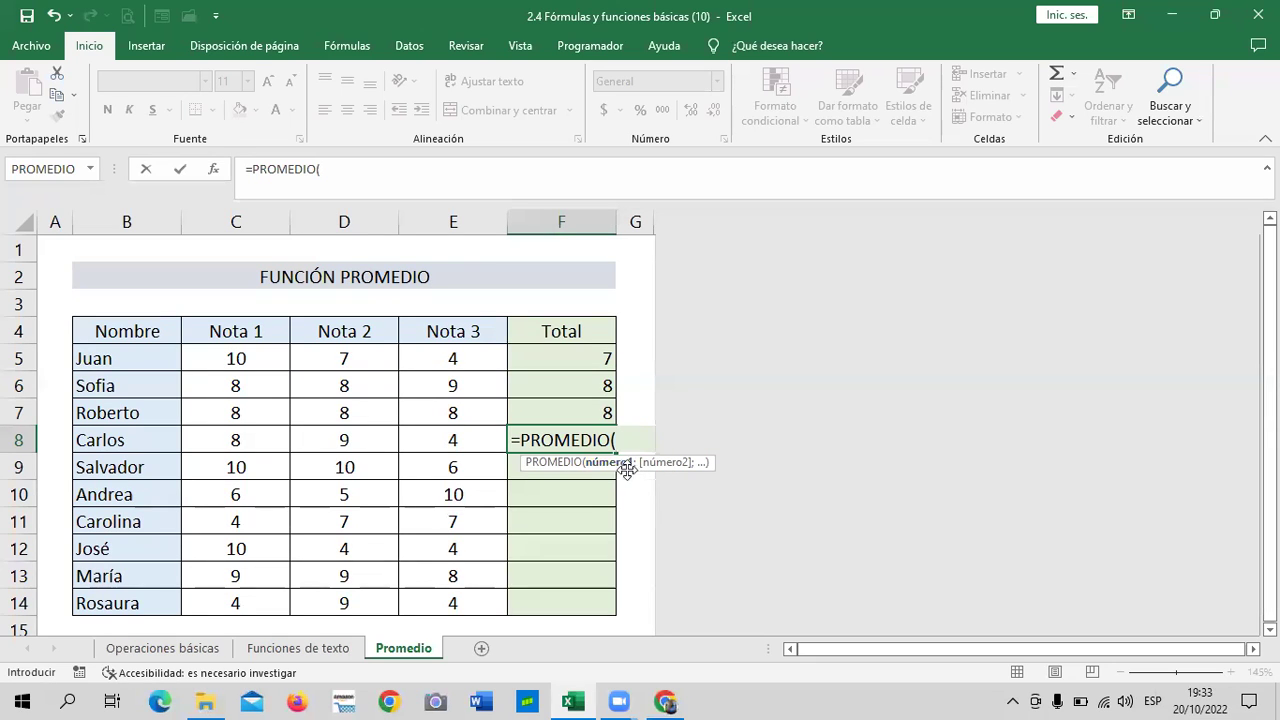
{"action": "left_click", "coordinate": [244, 440]}
{"action": "type", "text": ";"}
{"action": "left_click", "coordinate": [345, 442]}
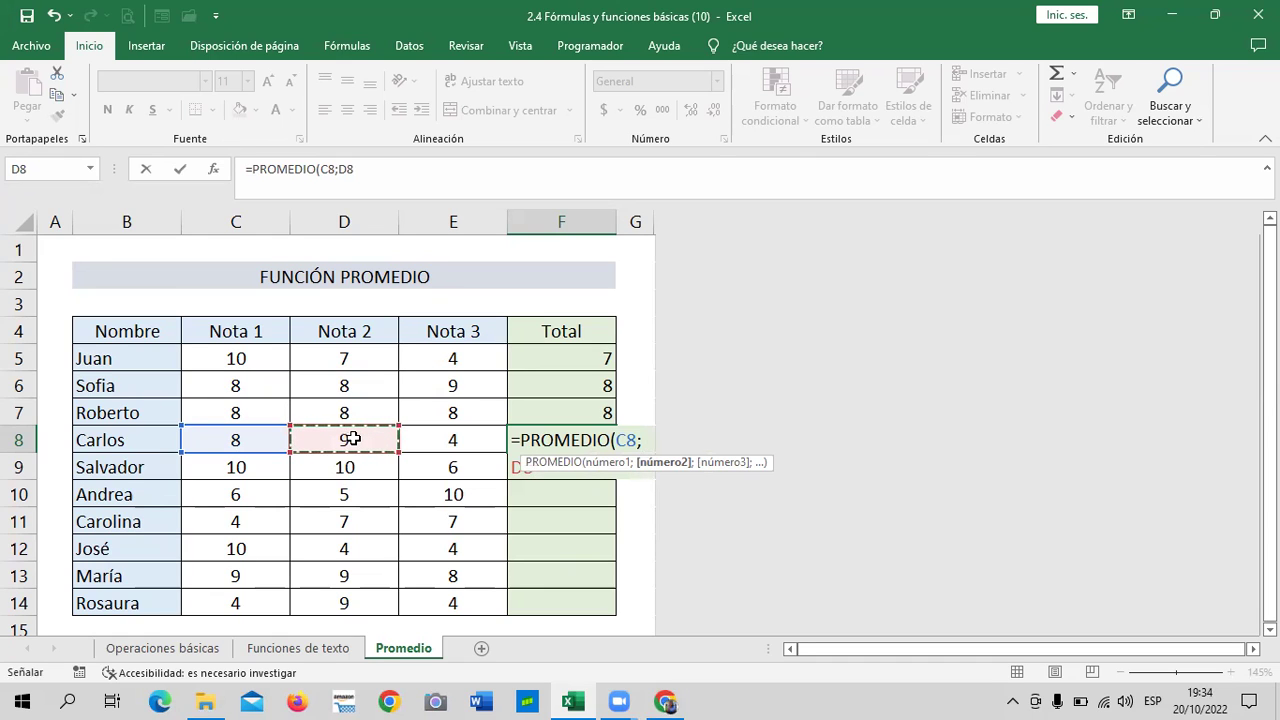
{"action": "key", "text": "F8"}
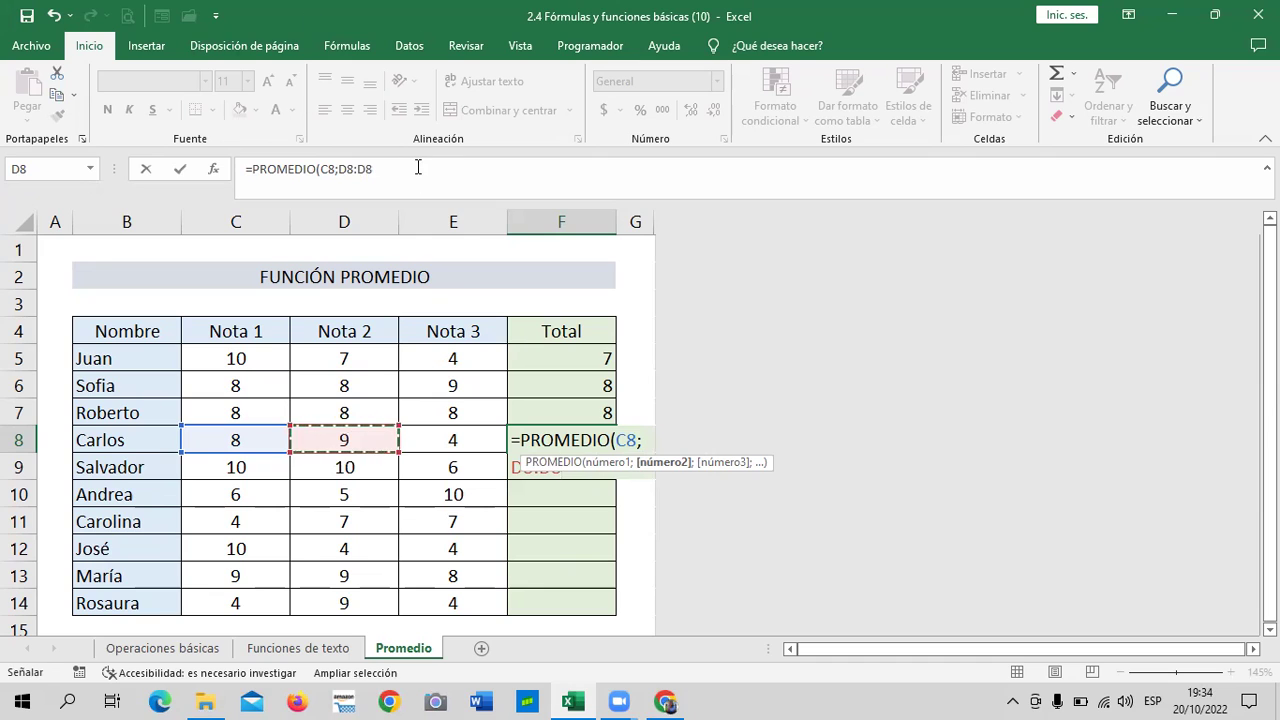
{"action": "left_click", "coordinate": [418, 167]}
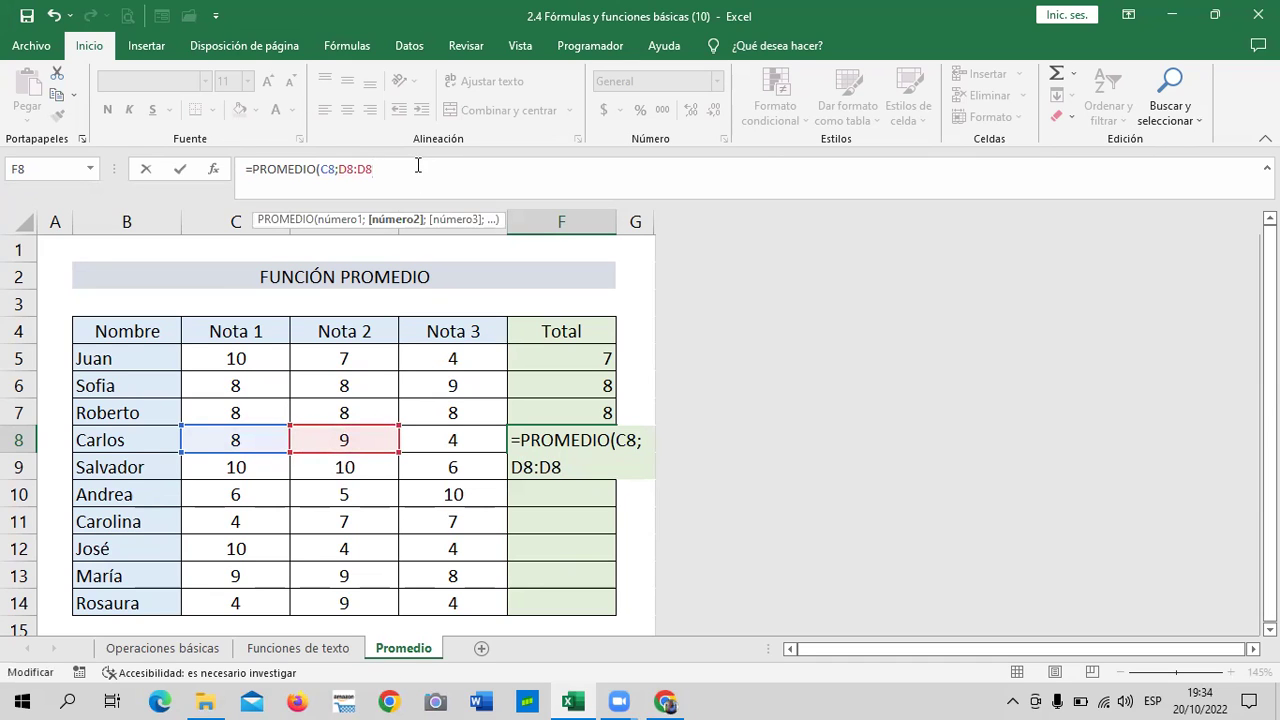
{"action": "key", "text": "BackSpace"}
{"action": "key", "text": "BackSpace"}
{"action": "left_click", "coordinate": [453, 438]}
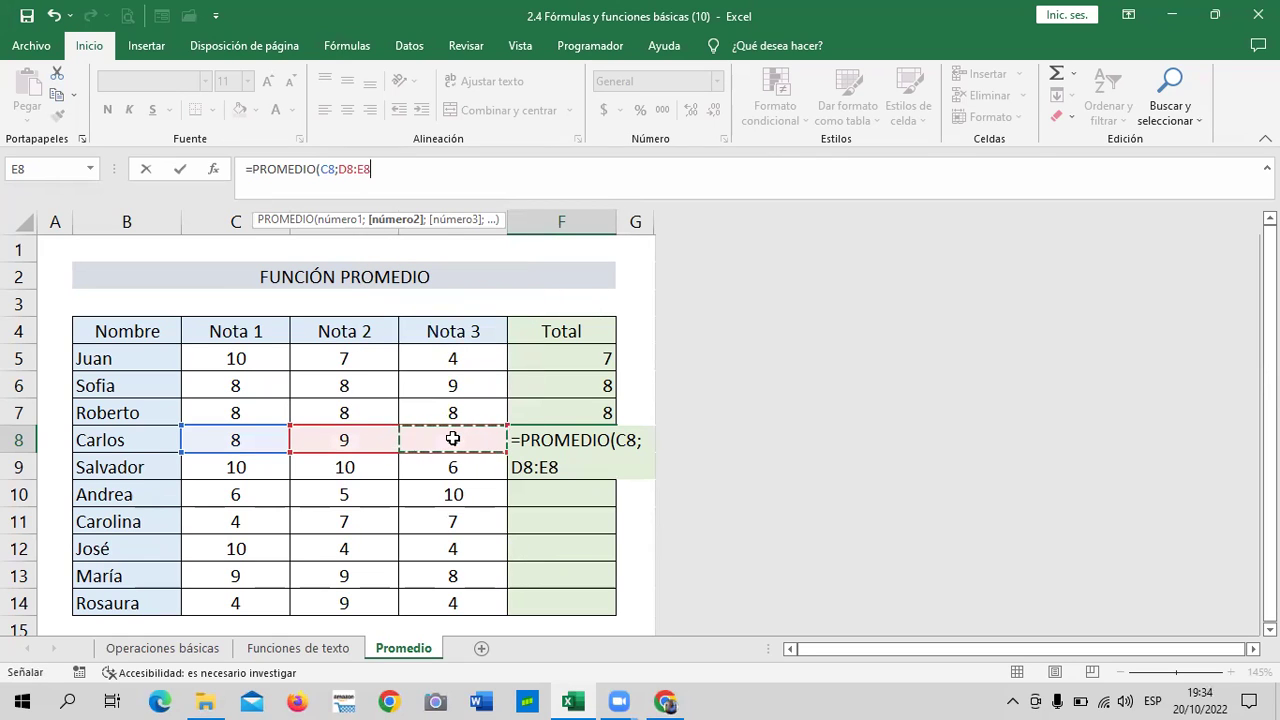
{"action": "type", "text": ")"}
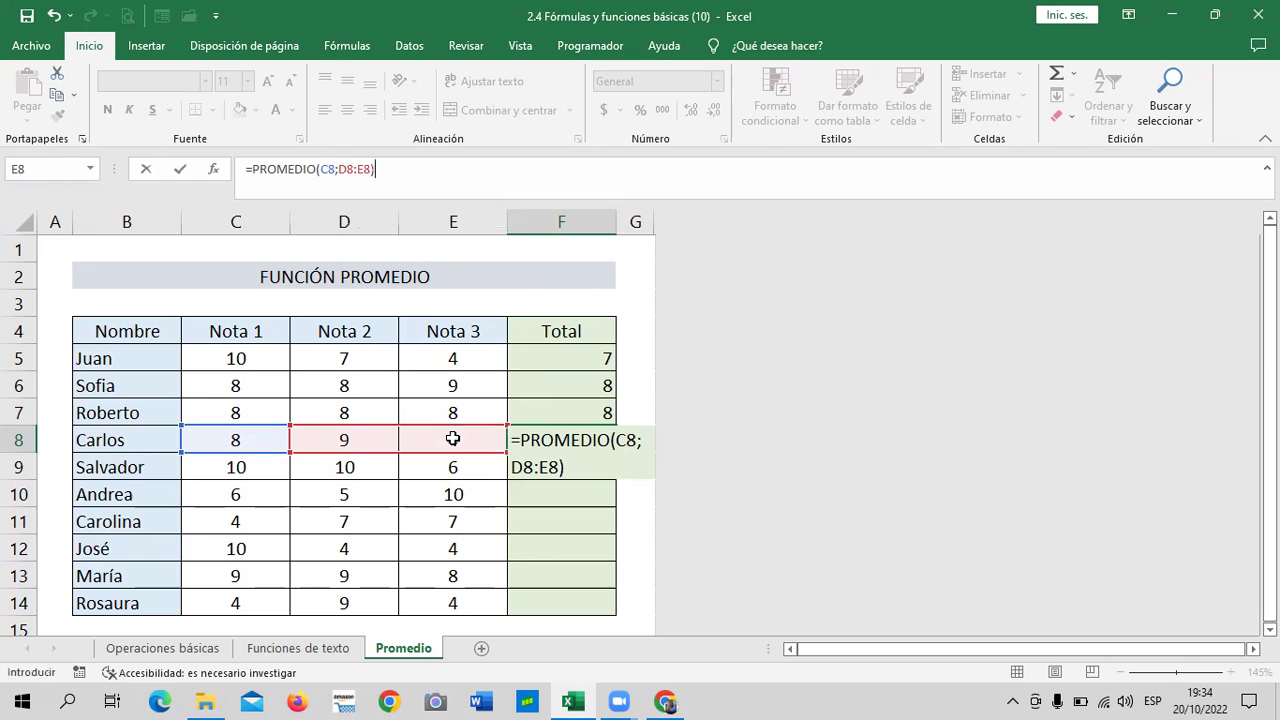
{"action": "key", "text": "Return"}
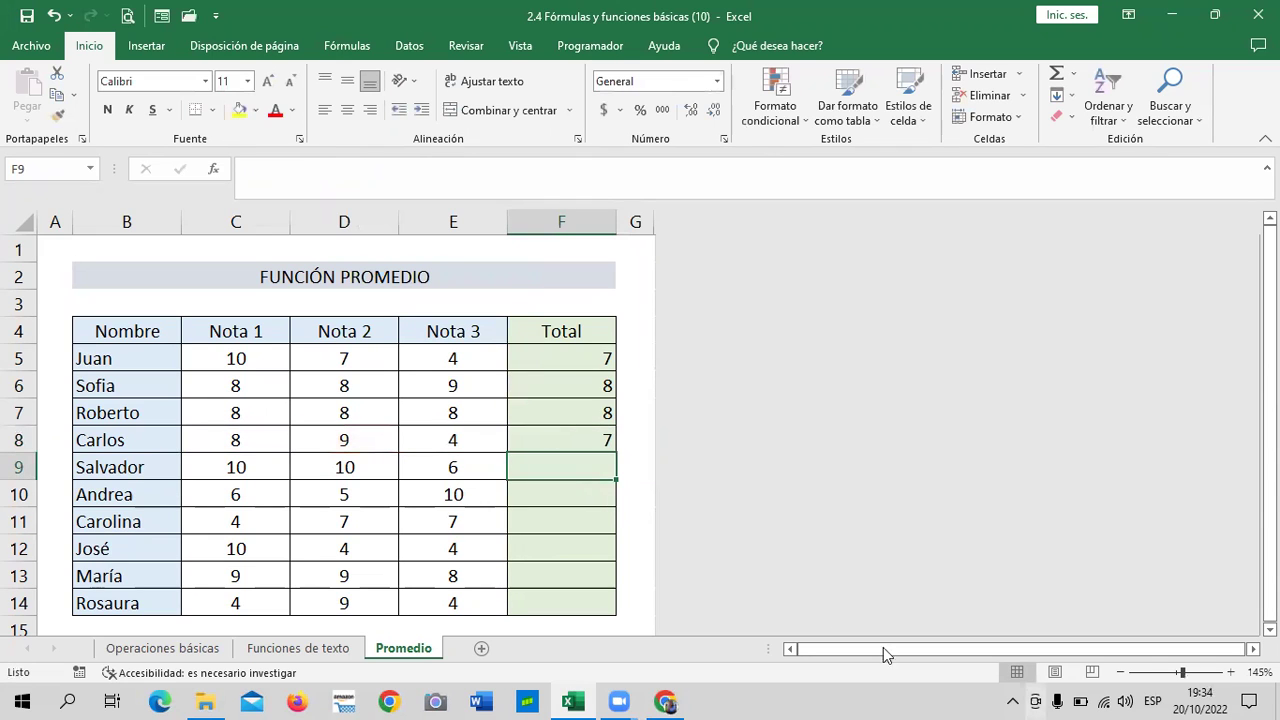
Change F8's formula to =PROMEDIO(C8;D8;E8) with separate D8 and E8 references.
{"action": "left_click", "coordinate": [531, 437]}
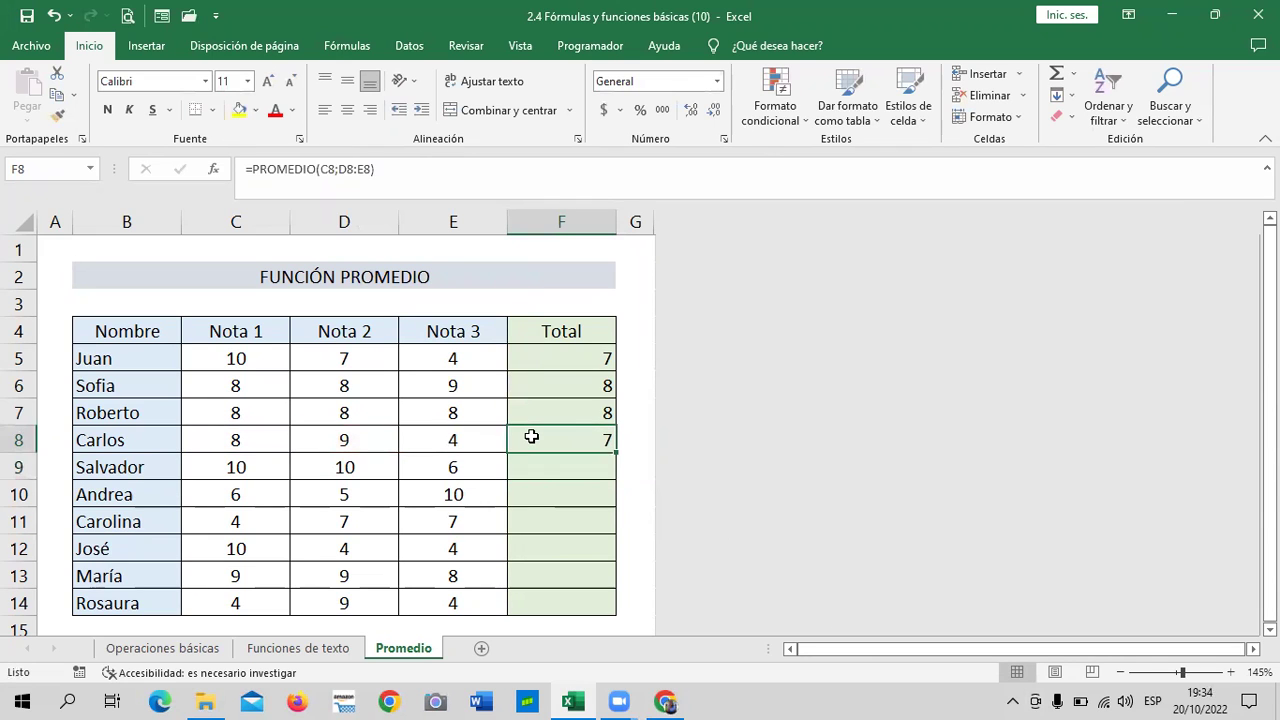
{"action": "left_click", "coordinate": [408, 172]}
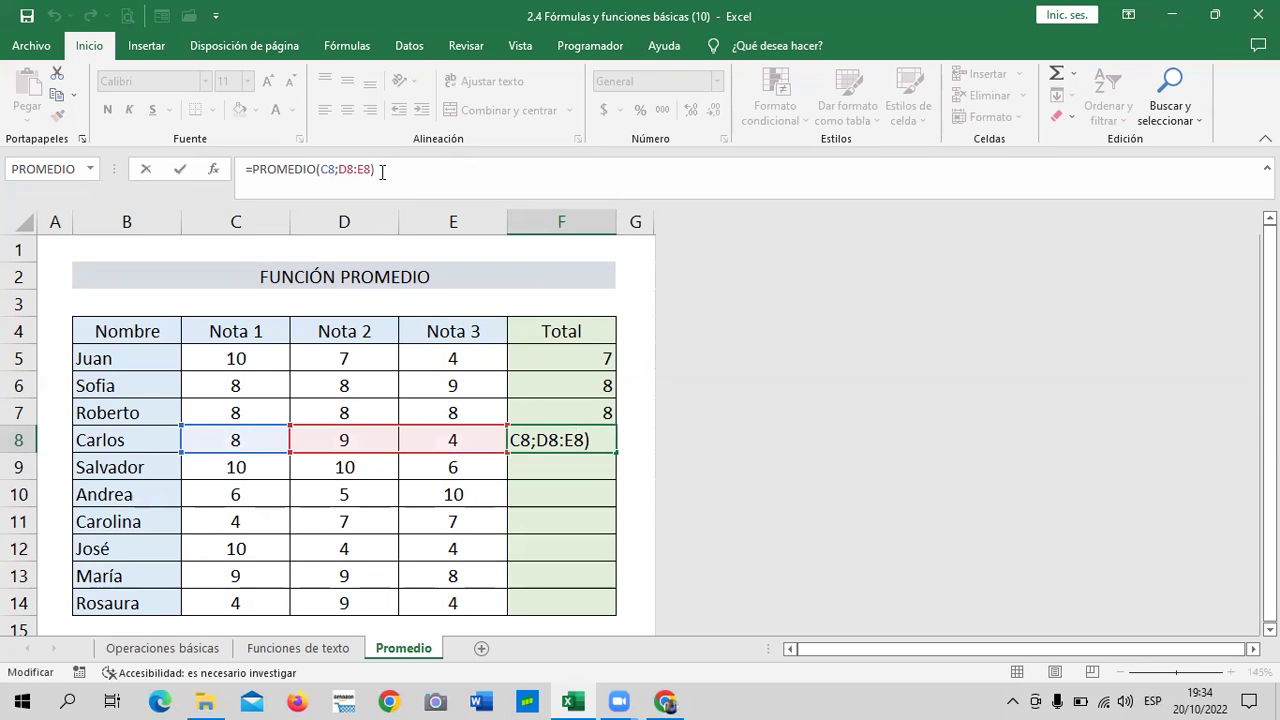
{"action": "key", "text": "Return"}
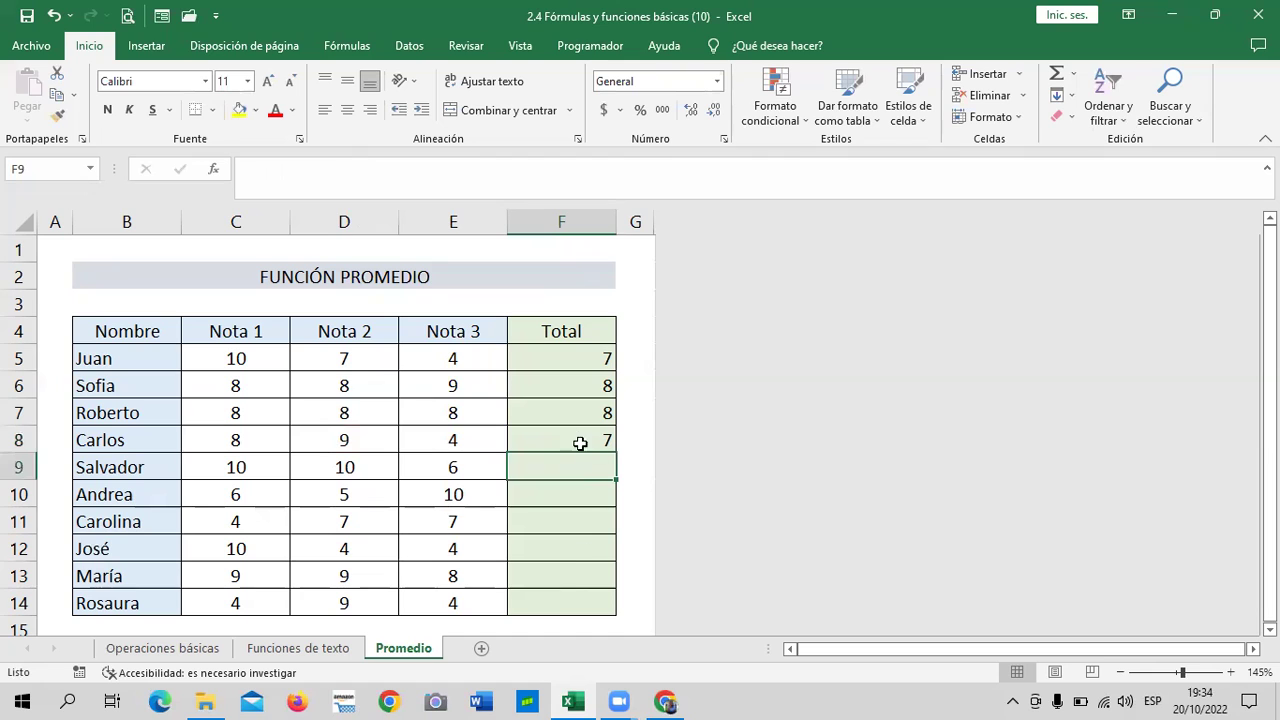
{"action": "left_click", "coordinate": [566, 423]}
{"action": "left_click", "coordinate": [563, 443]}
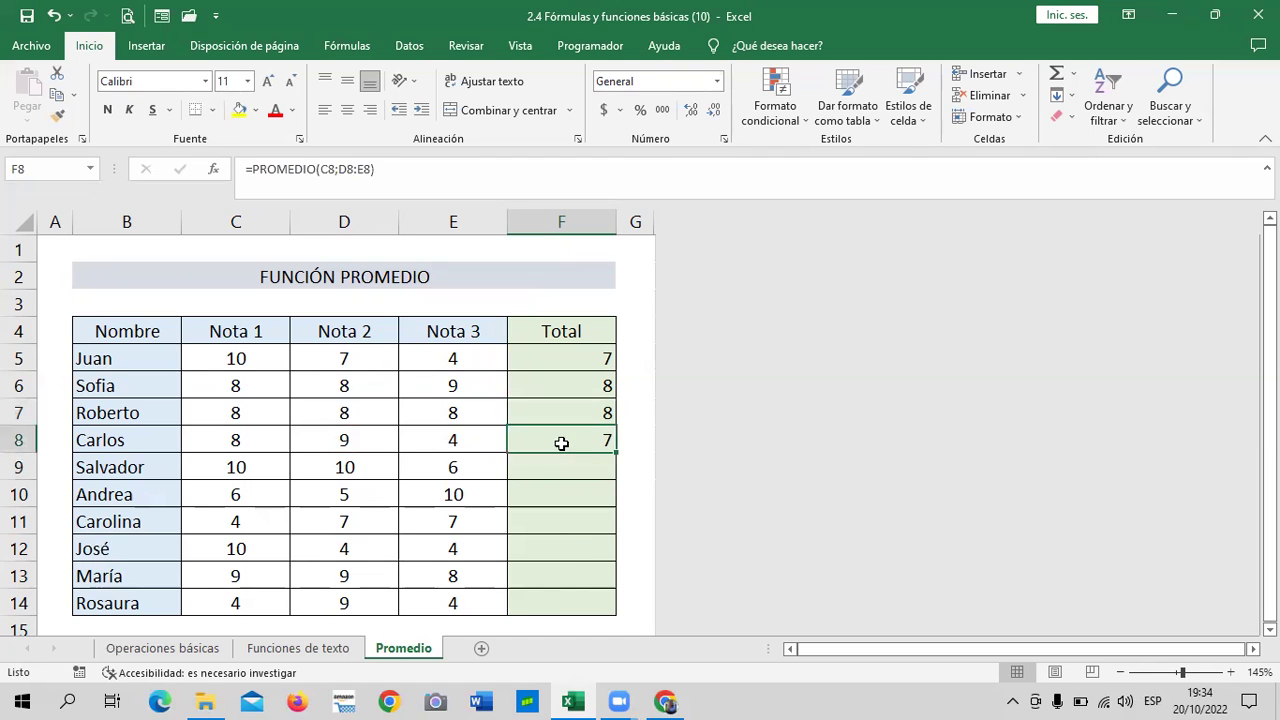
{"action": "left_click", "coordinate": [354, 170]}
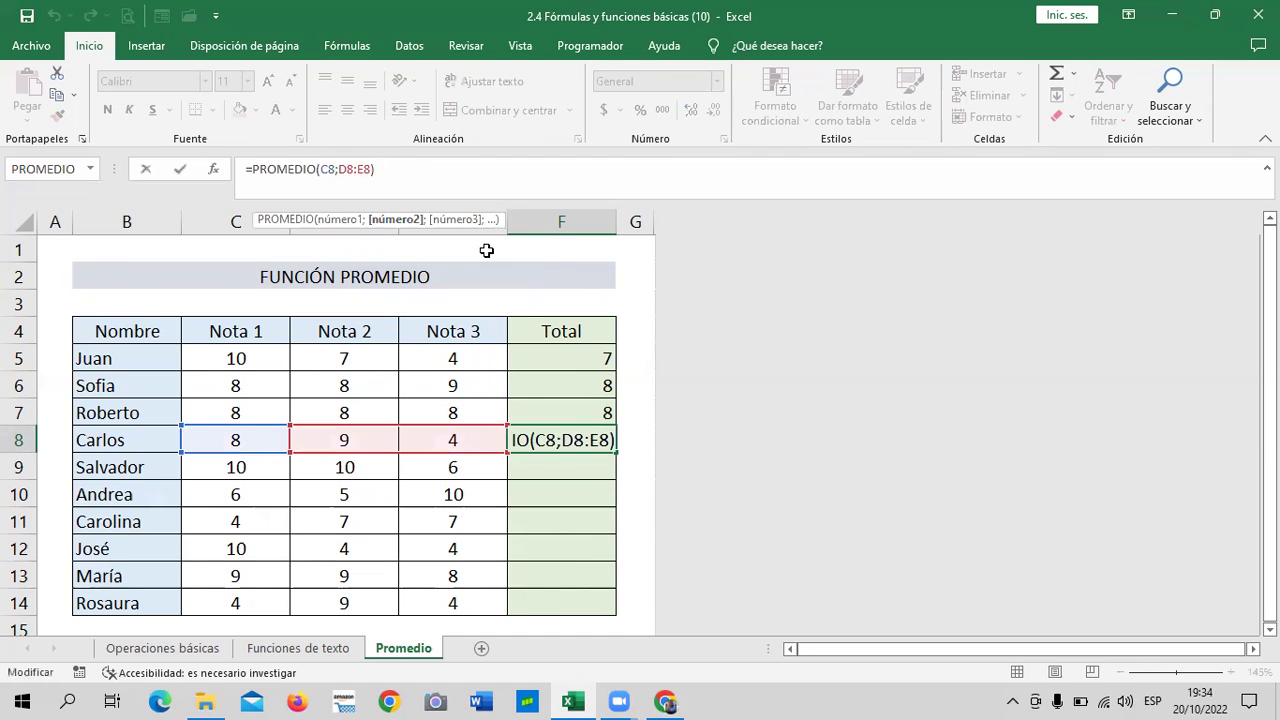
{"action": "key", "text": "BackSpace"}
{"action": "type", "text": ";"}
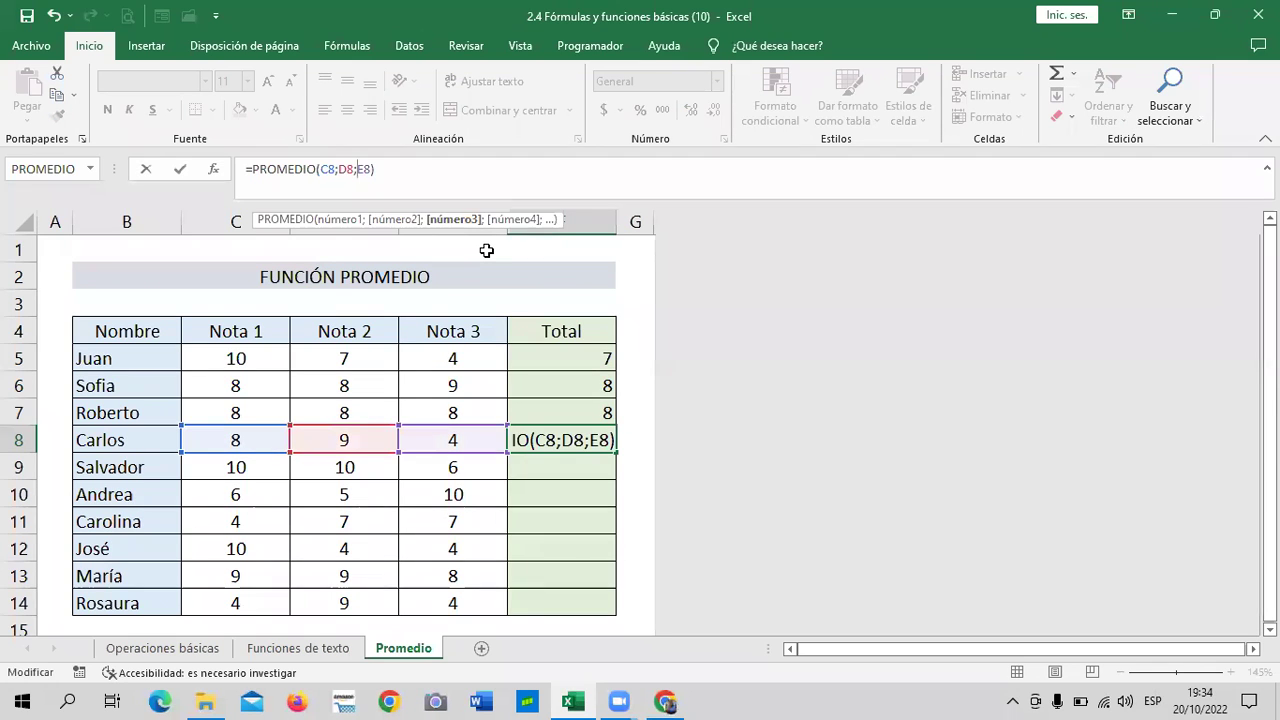
{"action": "key", "text": "Return"}
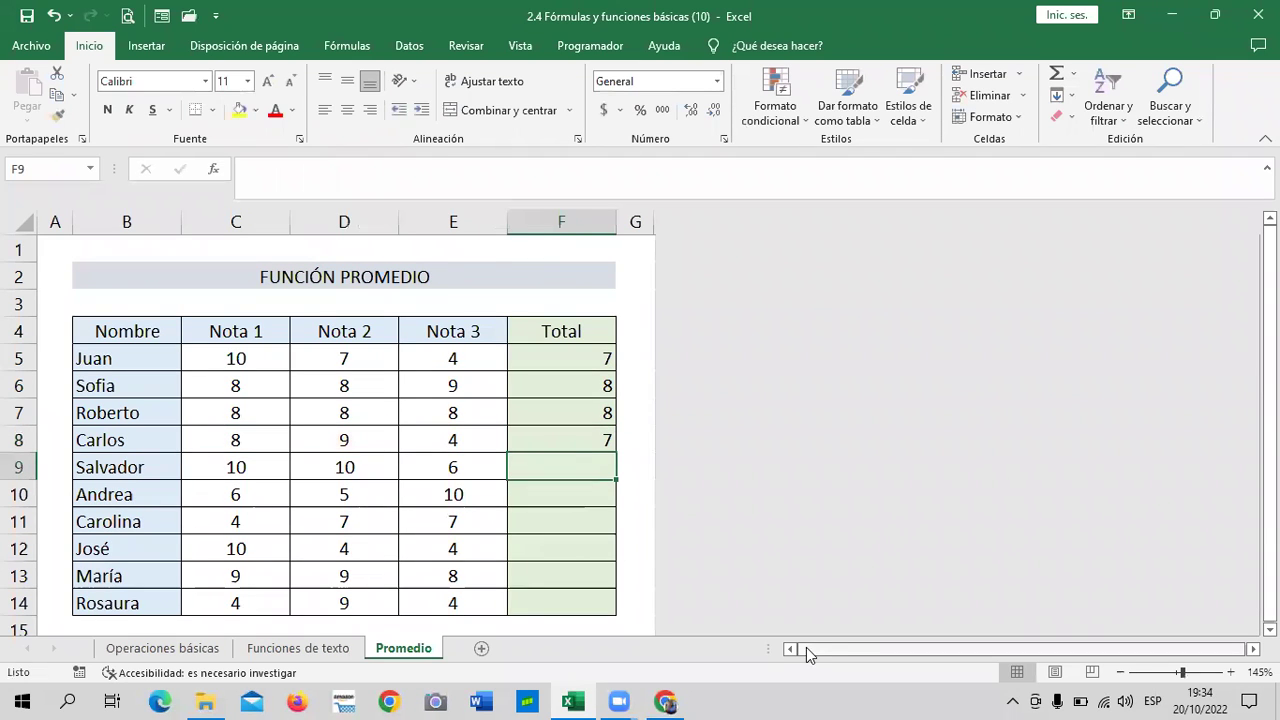
Swap the second semicolon for a comma to enter =PROMEDIO(C8;D8,E8), triggering an error.
{"action": "left_click", "coordinate": [565, 433]}
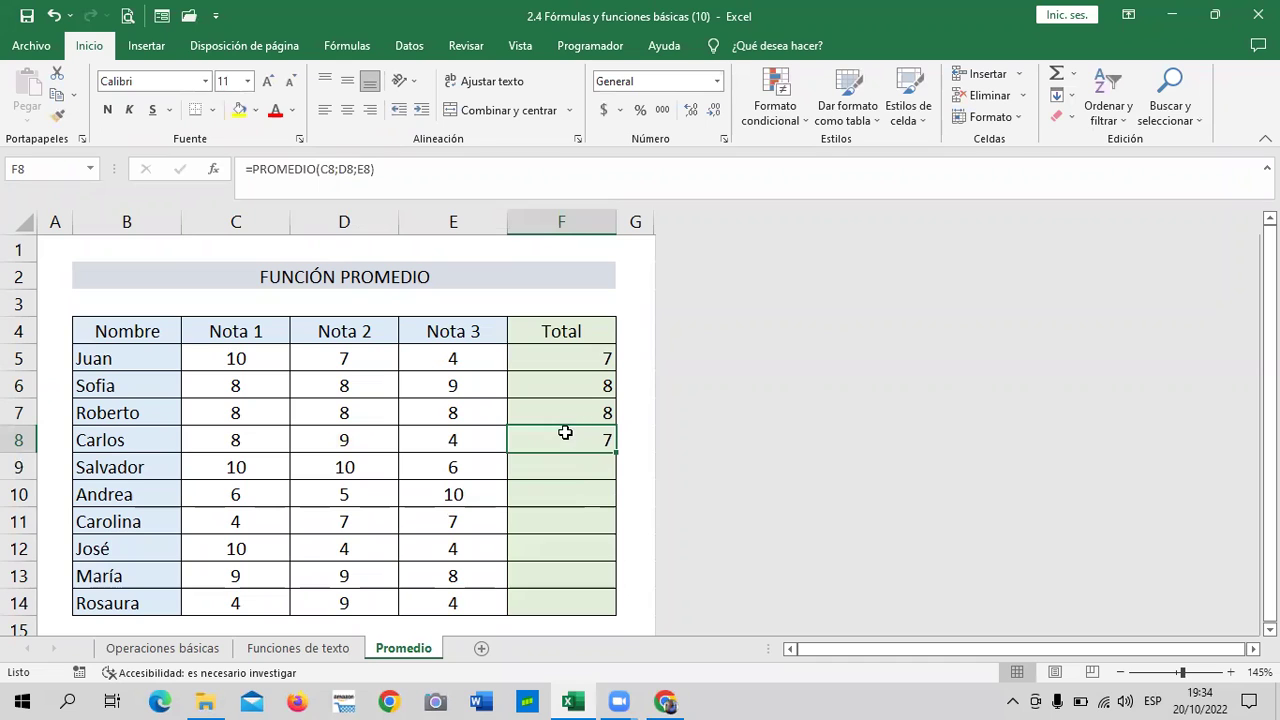
{"action": "left_click", "coordinate": [360, 169]}
{"action": "key", "text": "BackSpace"}
{"action": "type", "text": ","}
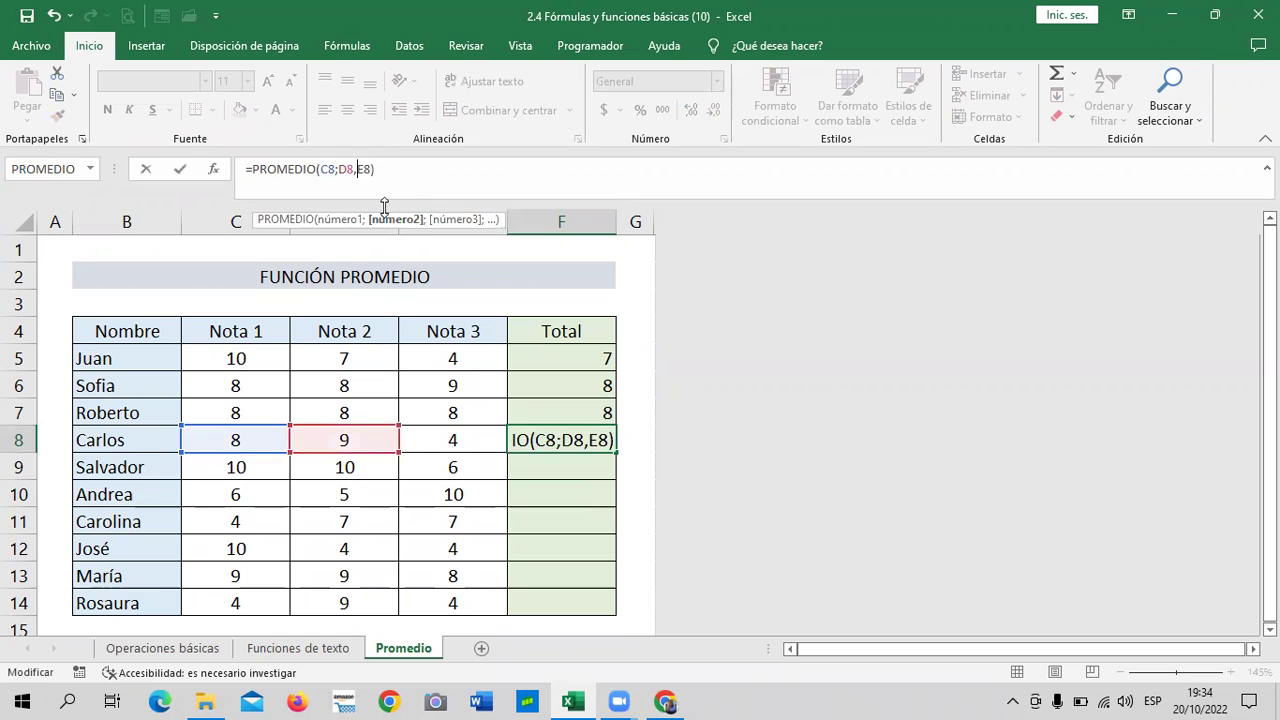
{"action": "key", "text": "Return"}
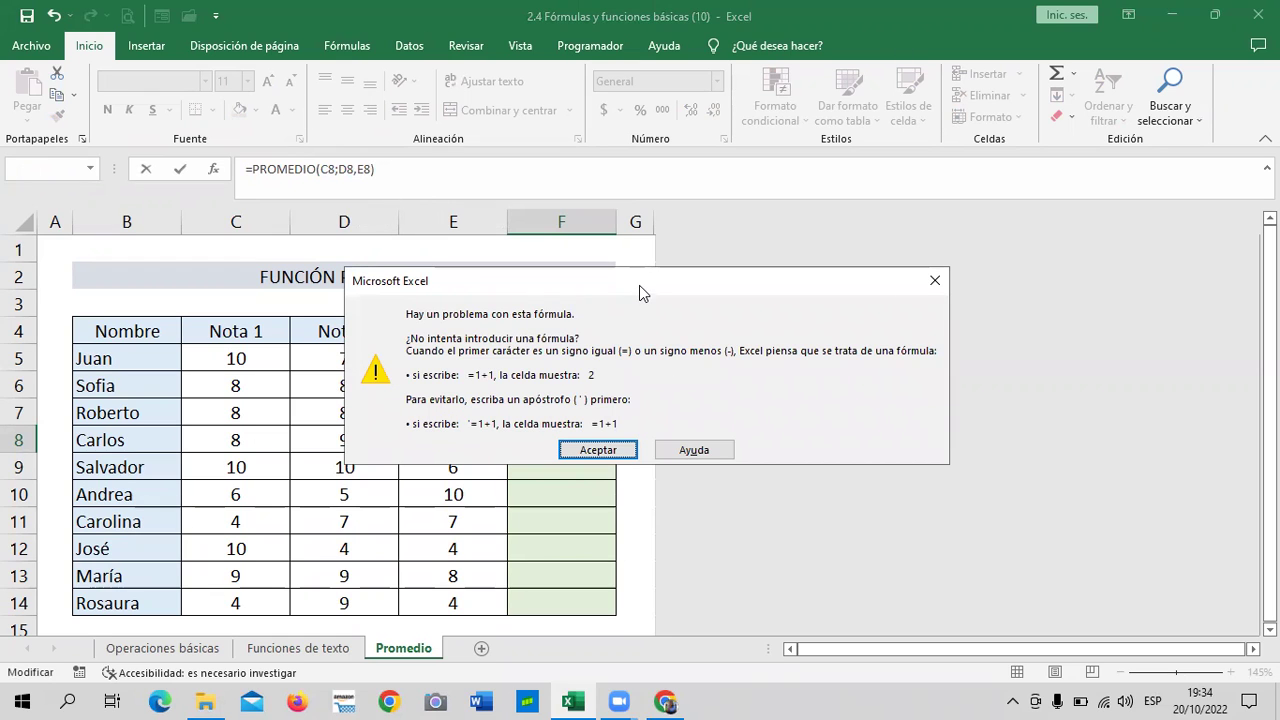
Dismiss the formula error, retry the comma-separated formula, and dismiss the error again.
{"action": "left_click_drag", "start_coordinate": [639, 283], "coordinate": [620, 246]}
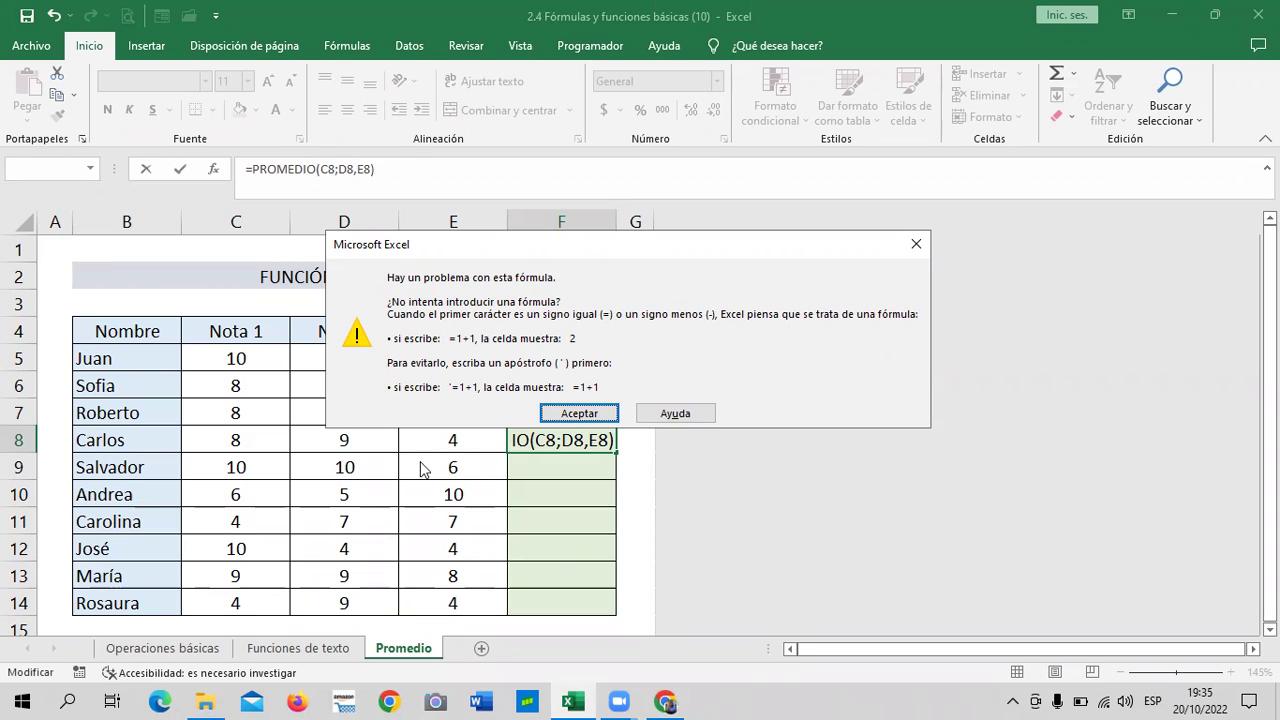
{"action": "left_click", "coordinate": [606, 415]}
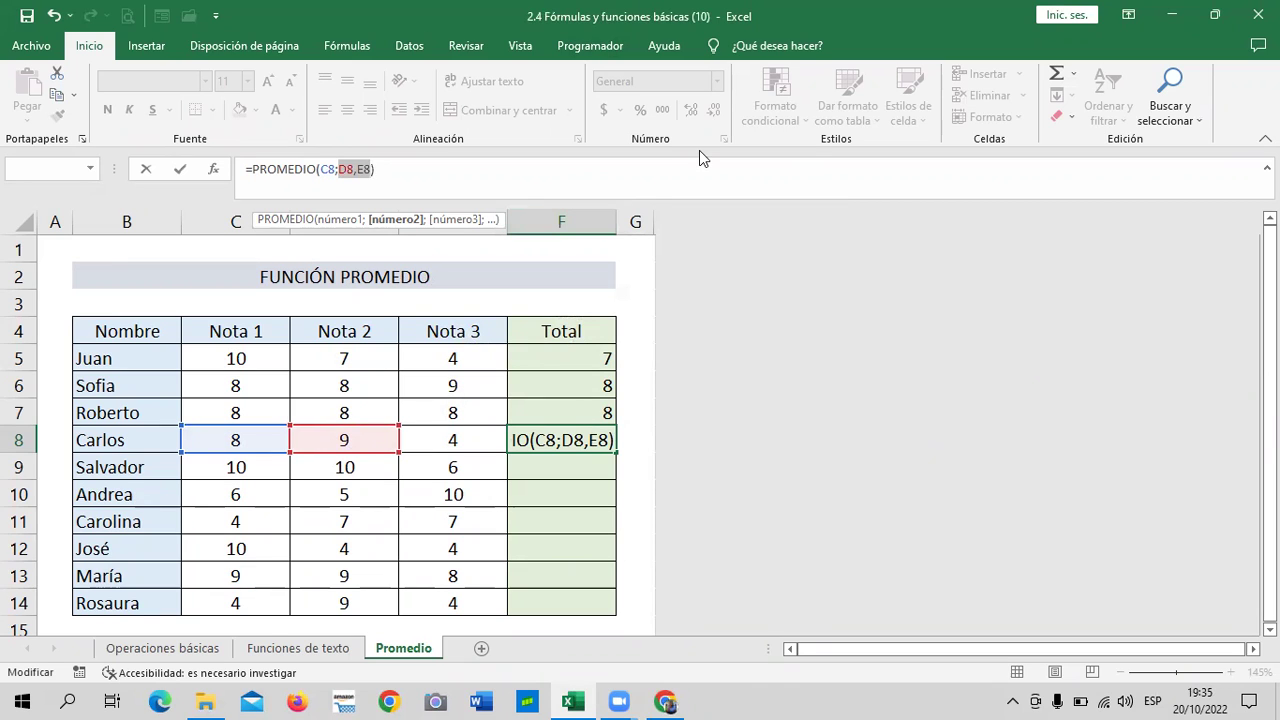
{"action": "left_click_drag", "start_coordinate": [336, 172], "coordinate": [372, 170]}
{"action": "mouse_move", "coordinate": [394, 174]}
{"action": "left_mouse_down"}
{"action": "mouse_move", "coordinate": [324, 160]}
{"action": "mouse_move", "coordinate": [348, 176]}
{"action": "left_mouse_up"}
{"action": "left_click", "coordinate": [358, 170]}
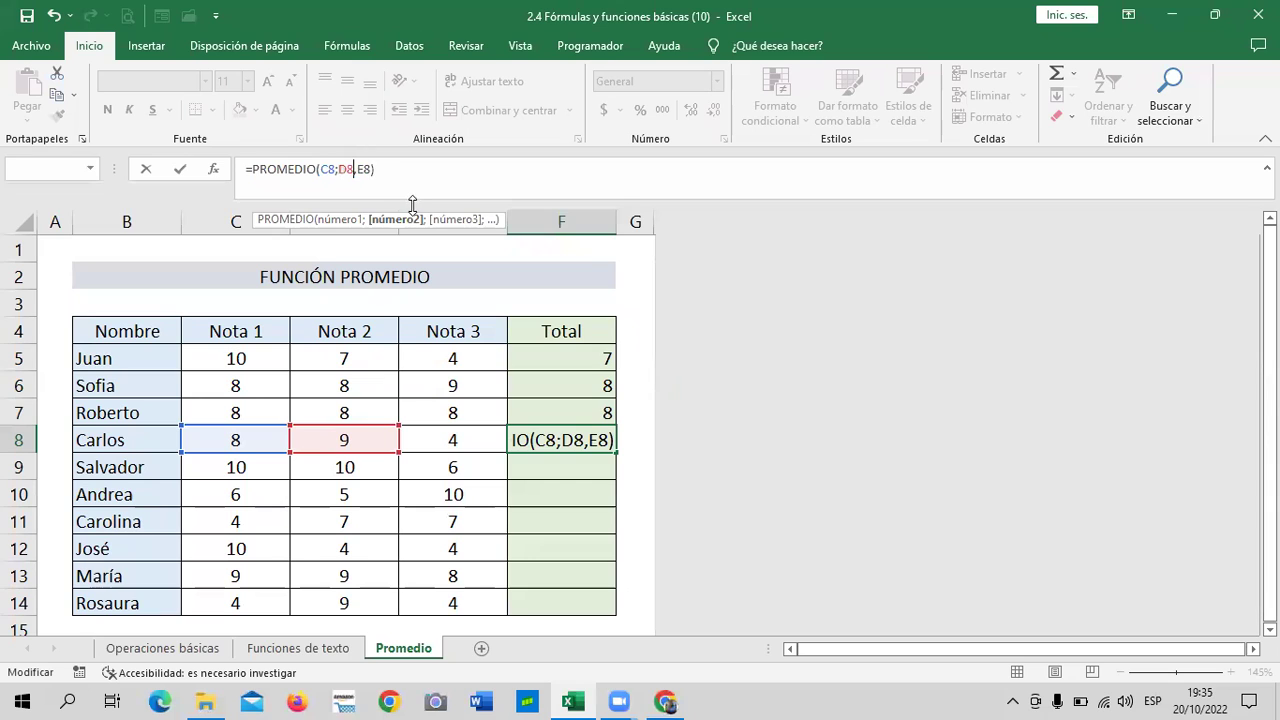
{"action": "left_click", "coordinate": [575, 443]}
{"action": "key", "text": "Return"}
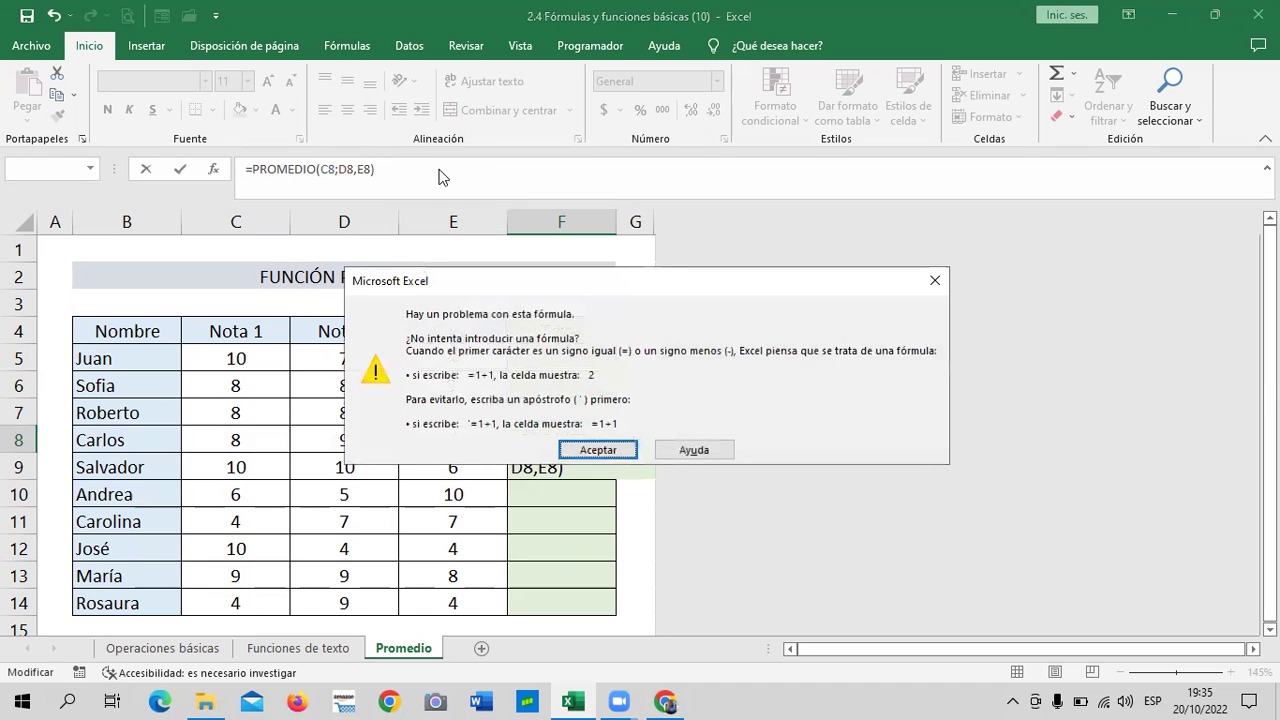
{"action": "left_click", "coordinate": [632, 449]}
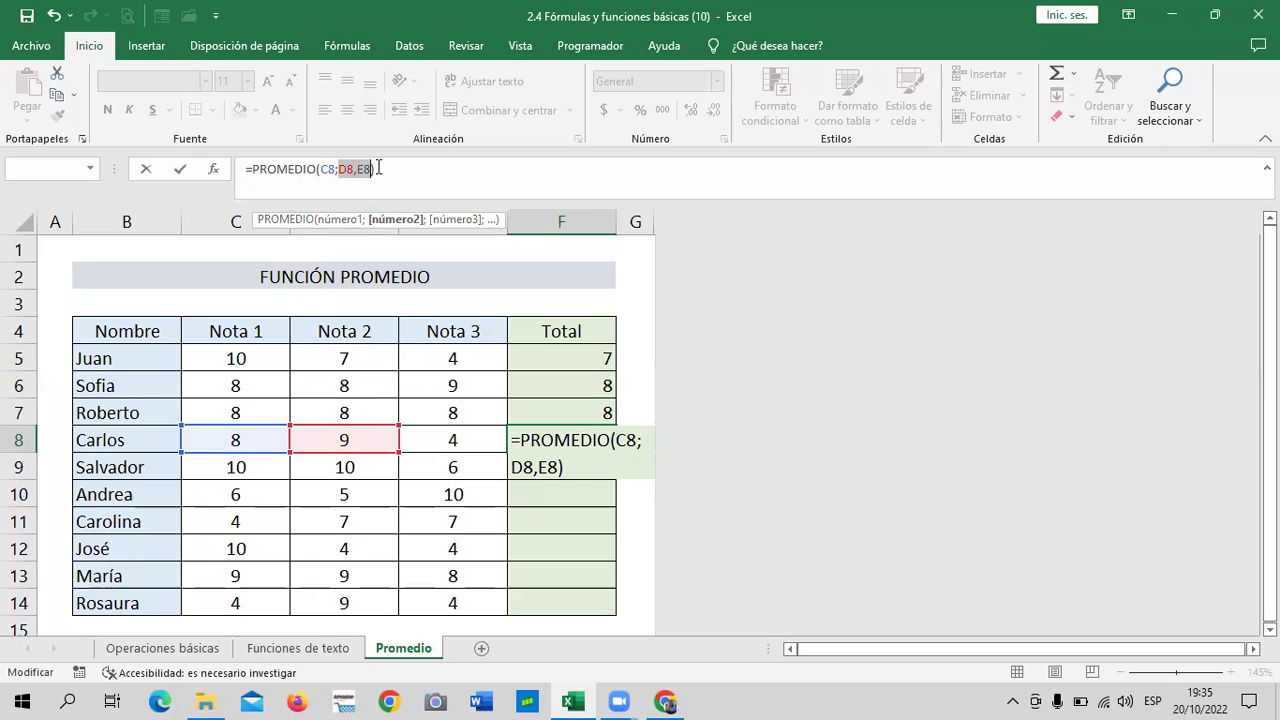
Replace the comma with a semicolon so F8 reads =PROMEDIO(C8;D8;E8) and shows 7.
{"action": "key", "text": "shift+Right"}
{"action": "key", "text": "shift+Right"}
{"action": "key", "text": "shift+Right"}
{"action": "left_click", "coordinate": [354, 169]}
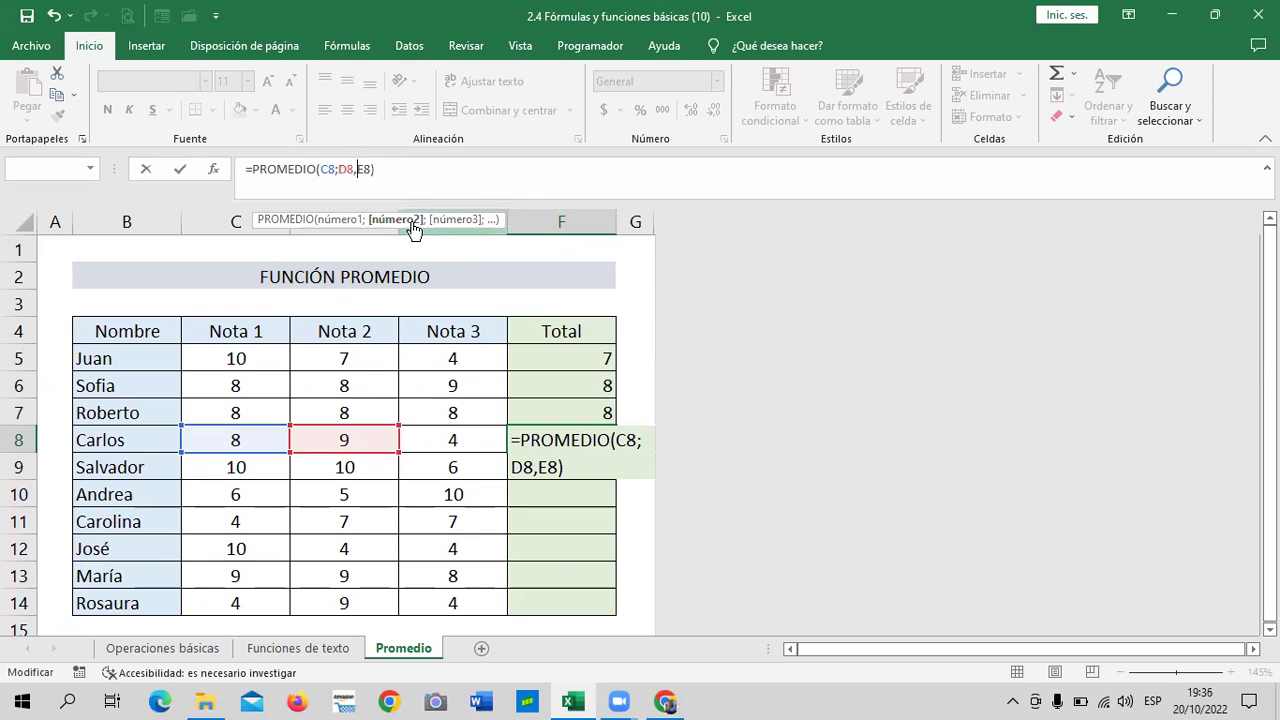
{"action": "key", "text": "Delete"}
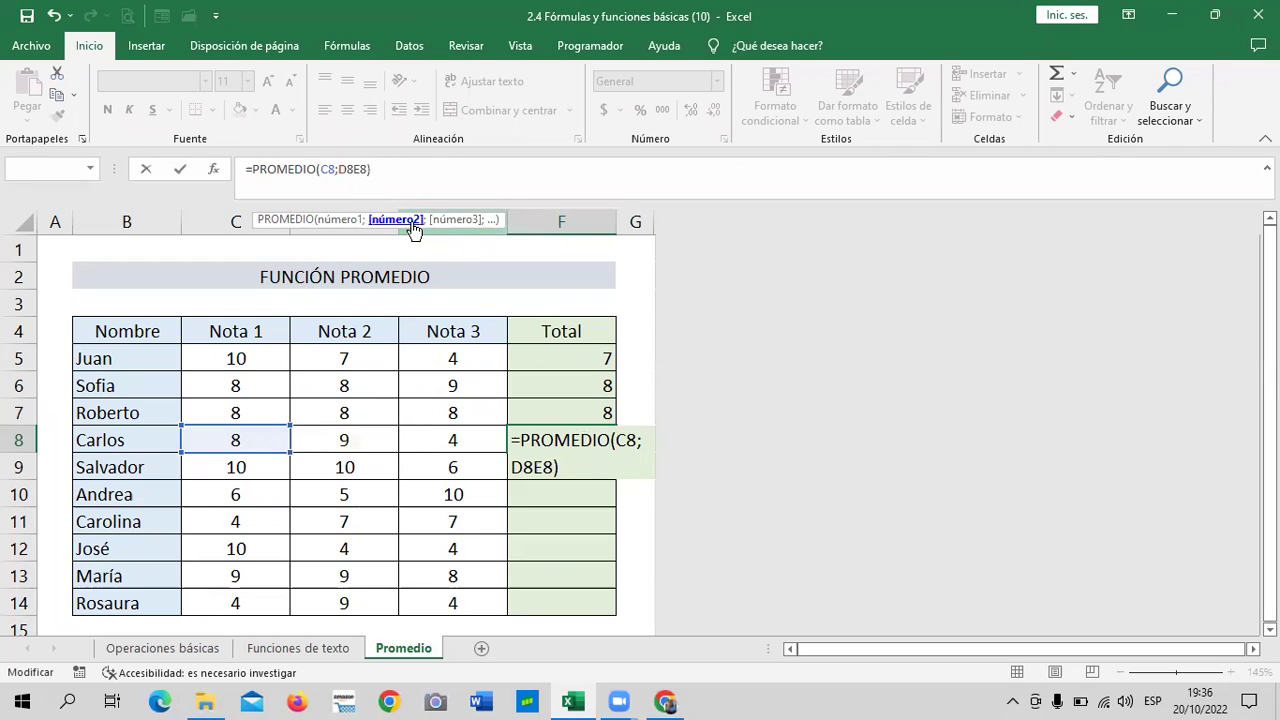
{"action": "type", "text": ";"}
{"action": "key", "text": "Return"}
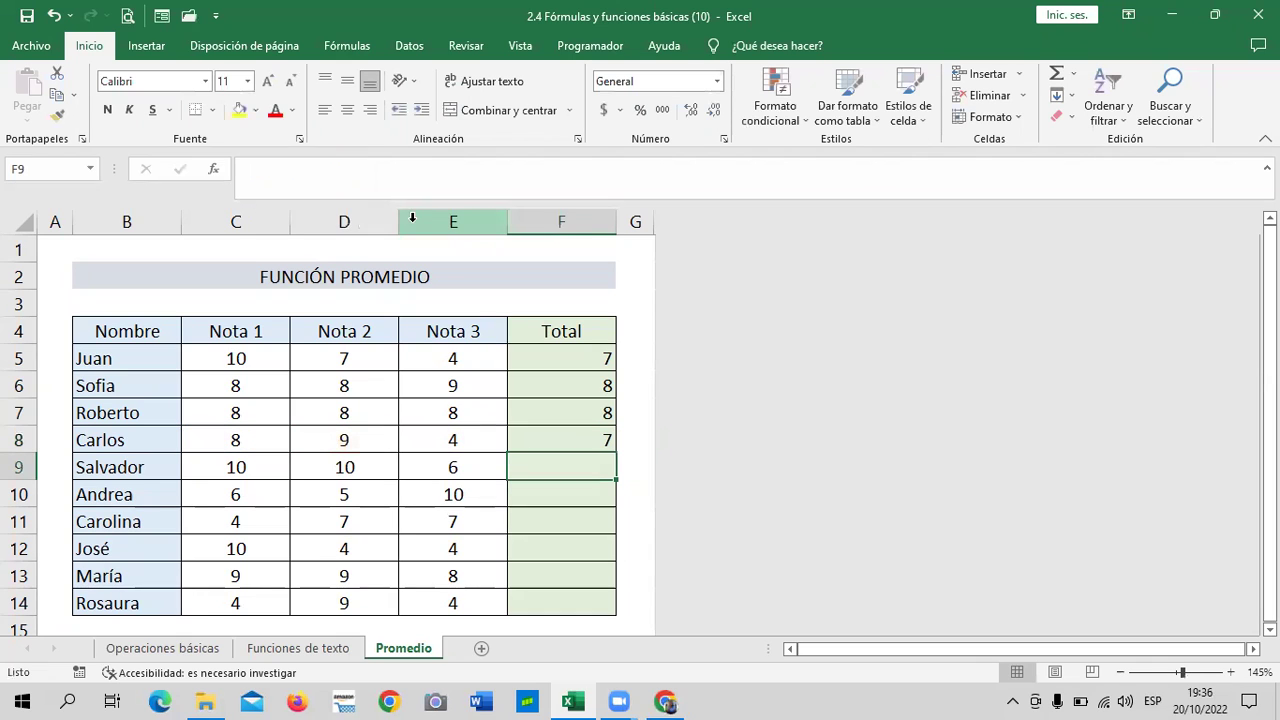
Review the average formulas in F5 to F8 and the empty cell F14.
{"action": "left_click", "coordinate": [575, 437]}
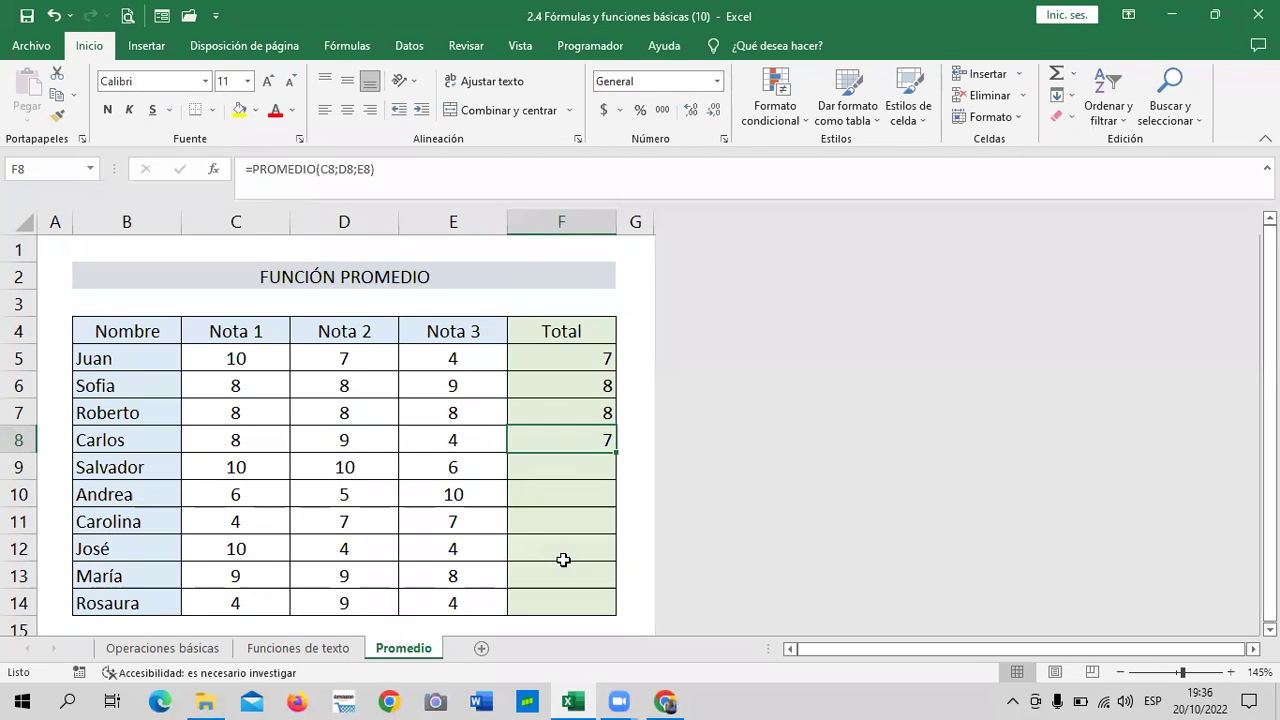
{"action": "scroll", "coordinate": [566, 545], "scroll_direction": "down", "scroll_amount": 1}
{"action": "scroll", "coordinate": [566, 524], "scroll_direction": "up", "scroll_amount": 1}
{"action": "left_click", "coordinate": [556, 601]}
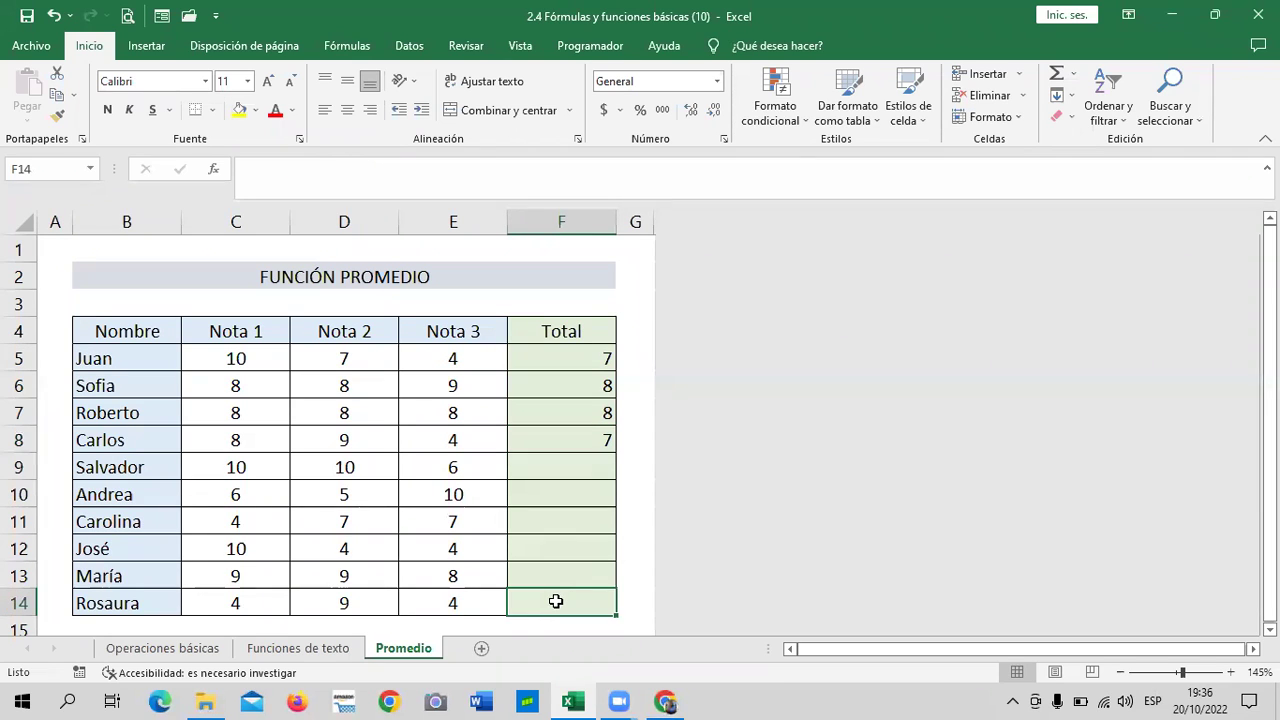
{"action": "left_click", "coordinate": [578, 438]}
{"action": "left_click", "coordinate": [588, 352]}
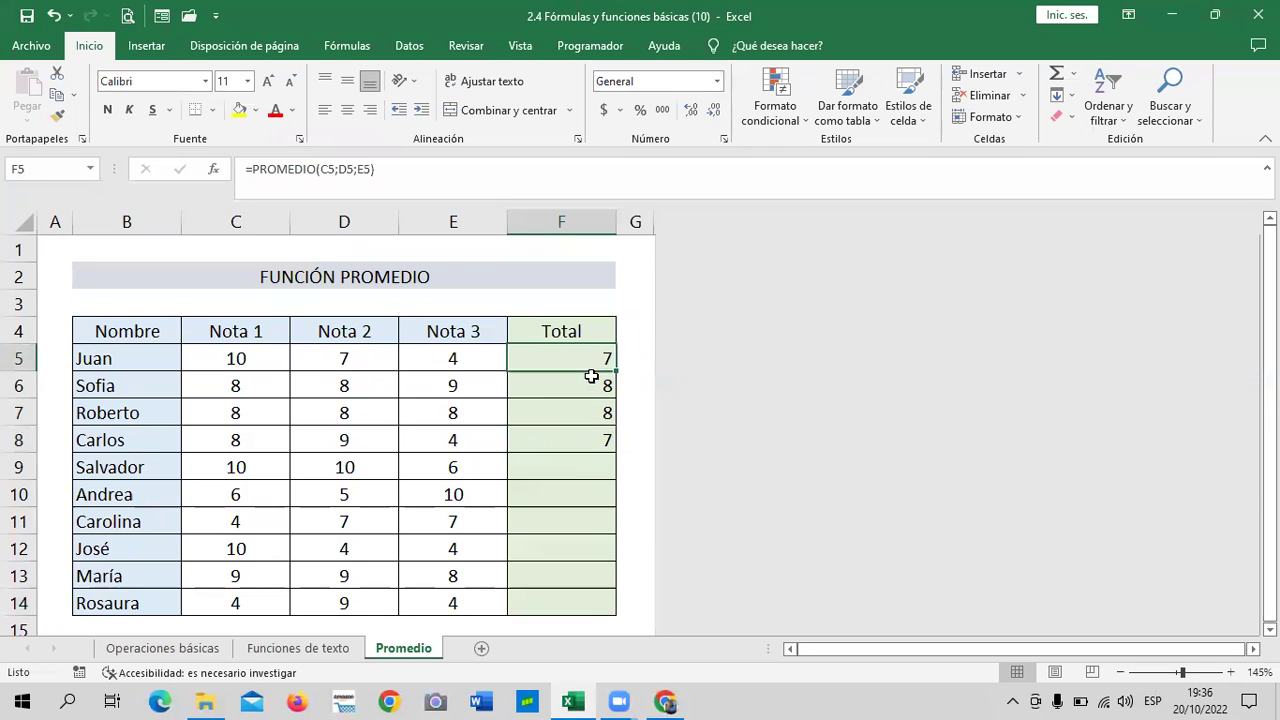
{"action": "left_click", "coordinate": [548, 392]}
{"action": "left_click", "coordinate": [551, 420]}
{"action": "left_click", "coordinate": [554, 437]}
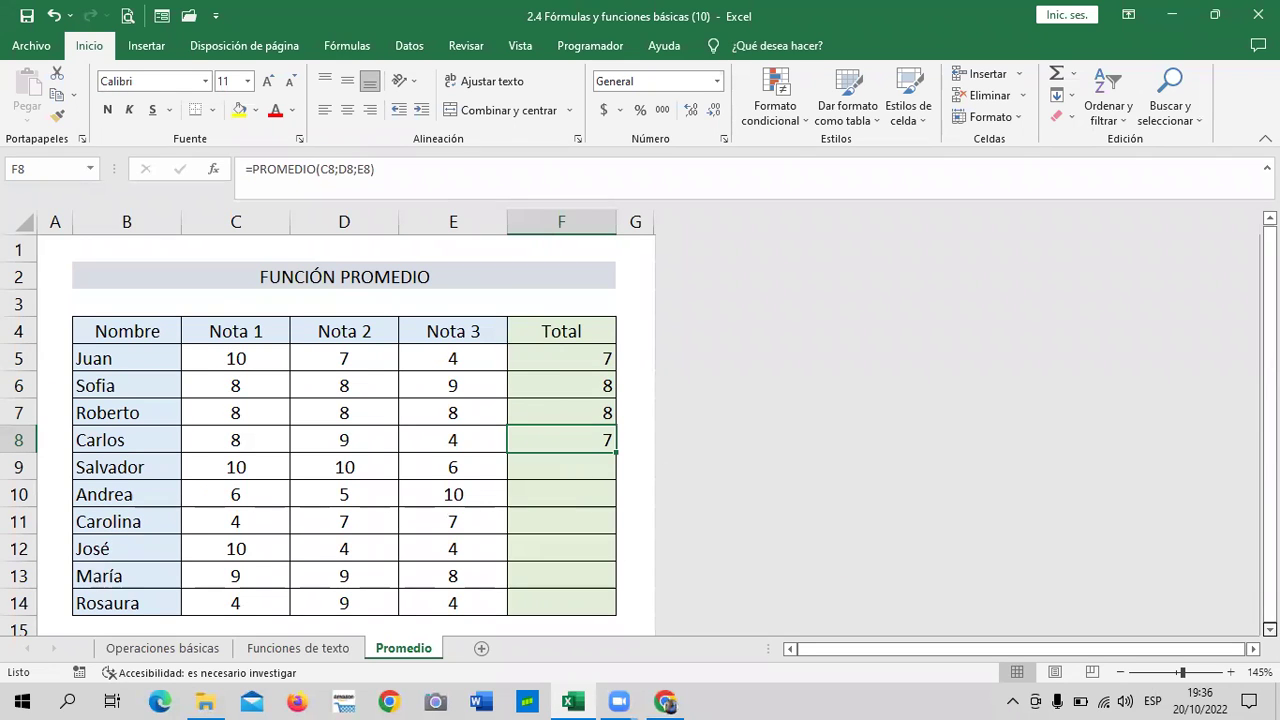
Fill F8's average formula down to F14 for Salvador through Rosaura.
{"action": "scroll", "coordinate": [348, 423], "scroll_direction": "down", "scroll_amount": 1}
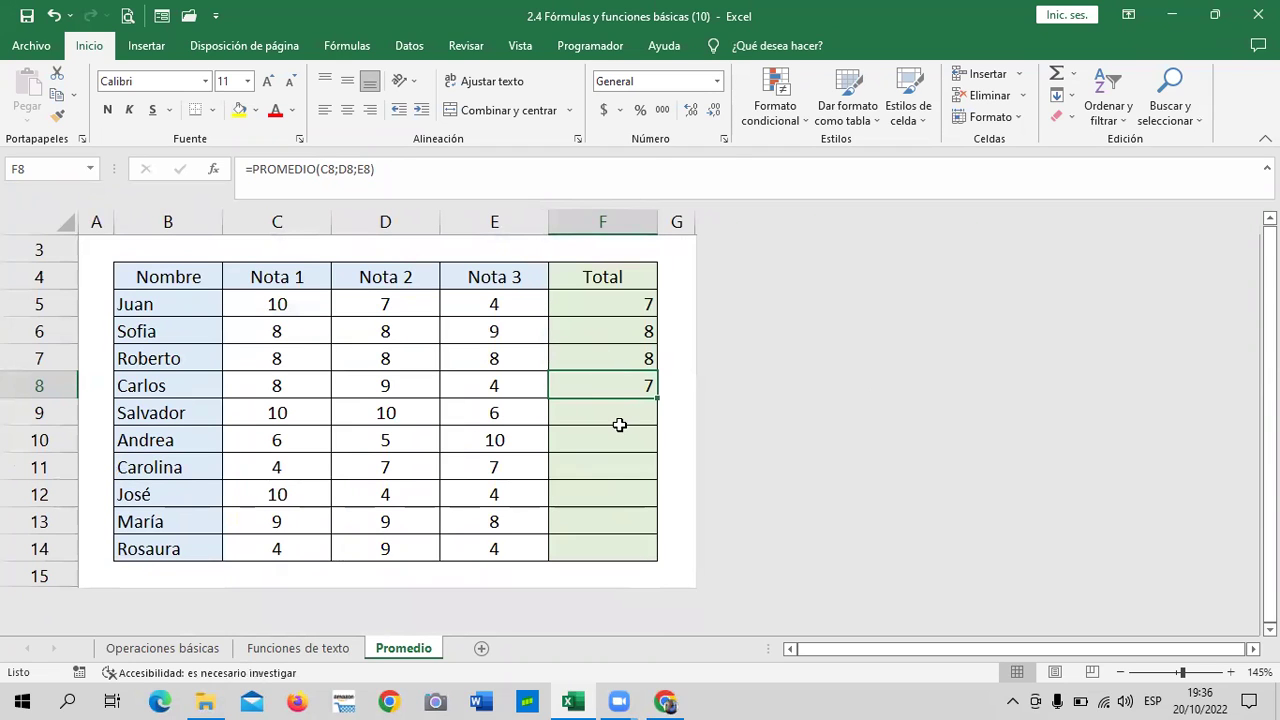
{"action": "left_click_drag", "start_coordinate": [657, 398], "coordinate": [657, 560]}
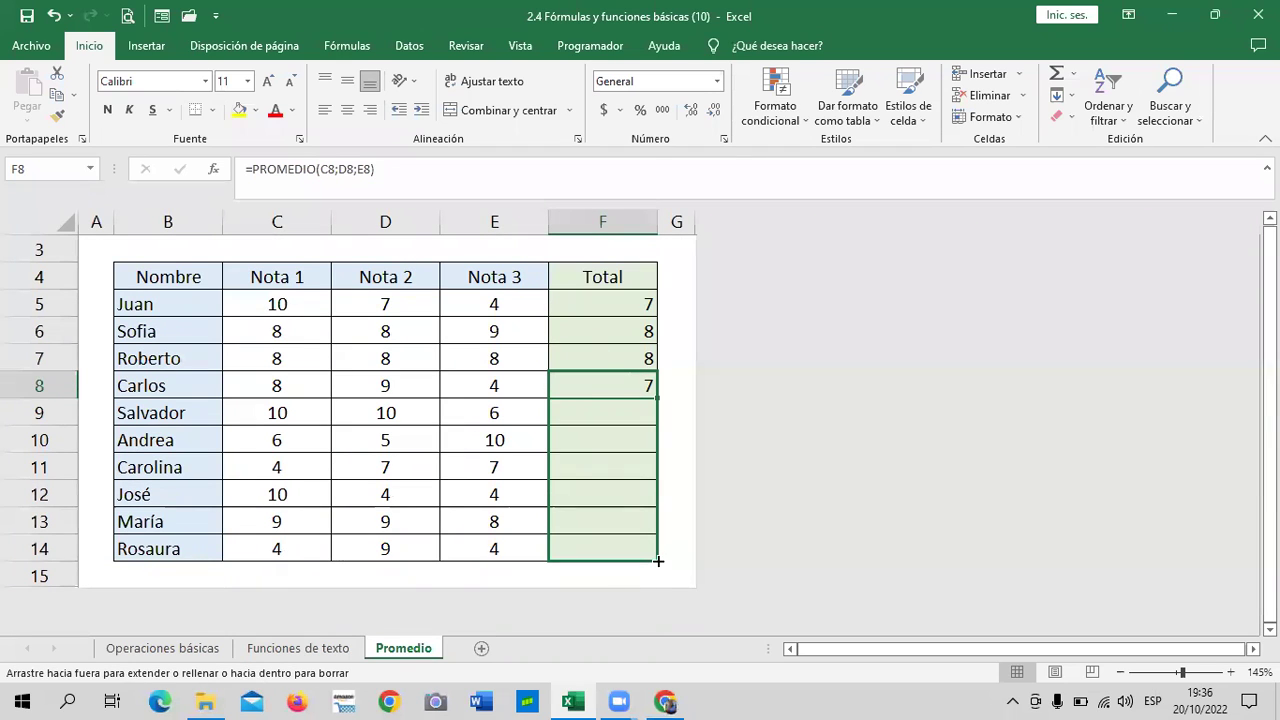
{"action": "left_click", "coordinate": [677, 519]}
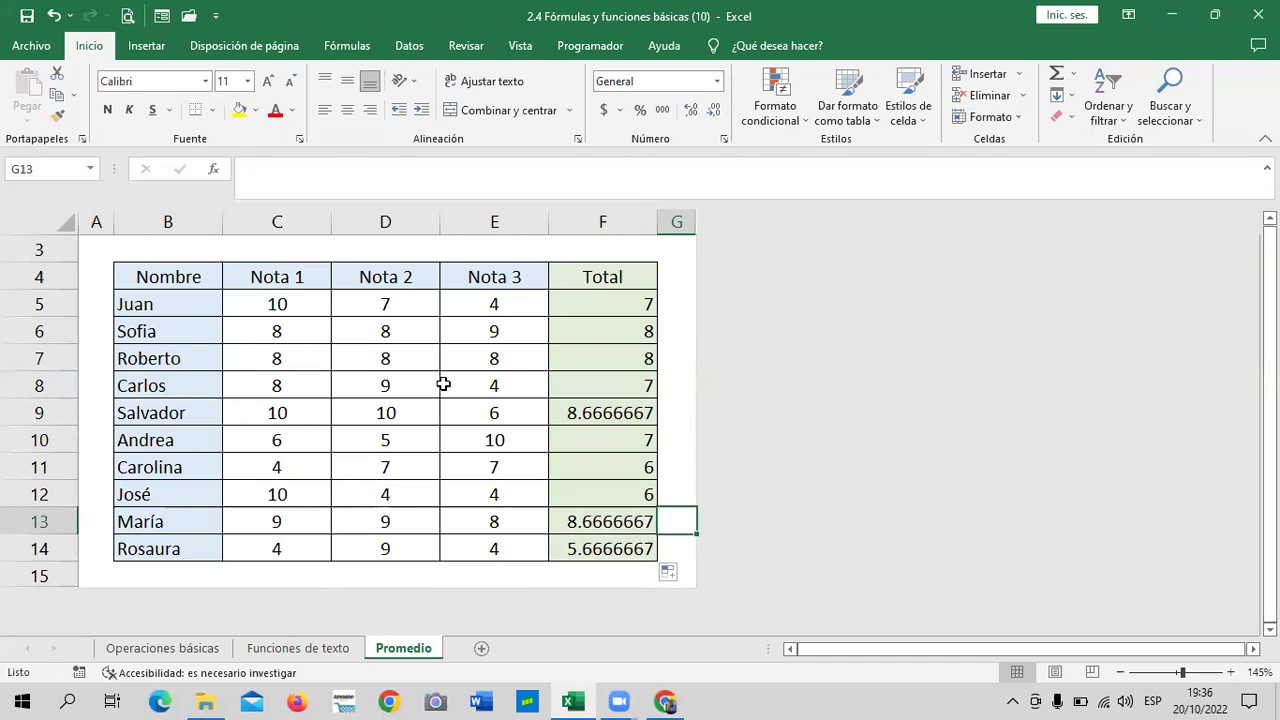
Round the averages in F9, F13 and F14 to whole numbers.
{"action": "left_click", "coordinate": [607, 410]}
{"action": "left_click", "coordinate": [714, 110]}
{"action": "left_click", "coordinate": [714, 110]}
{"action": "left_click", "coordinate": [714, 110]}
{"action": "left_click", "coordinate": [715, 110]}
{"action": "left_click", "coordinate": [715, 110]}
{"action": "left_click", "coordinate": [716, 110]}
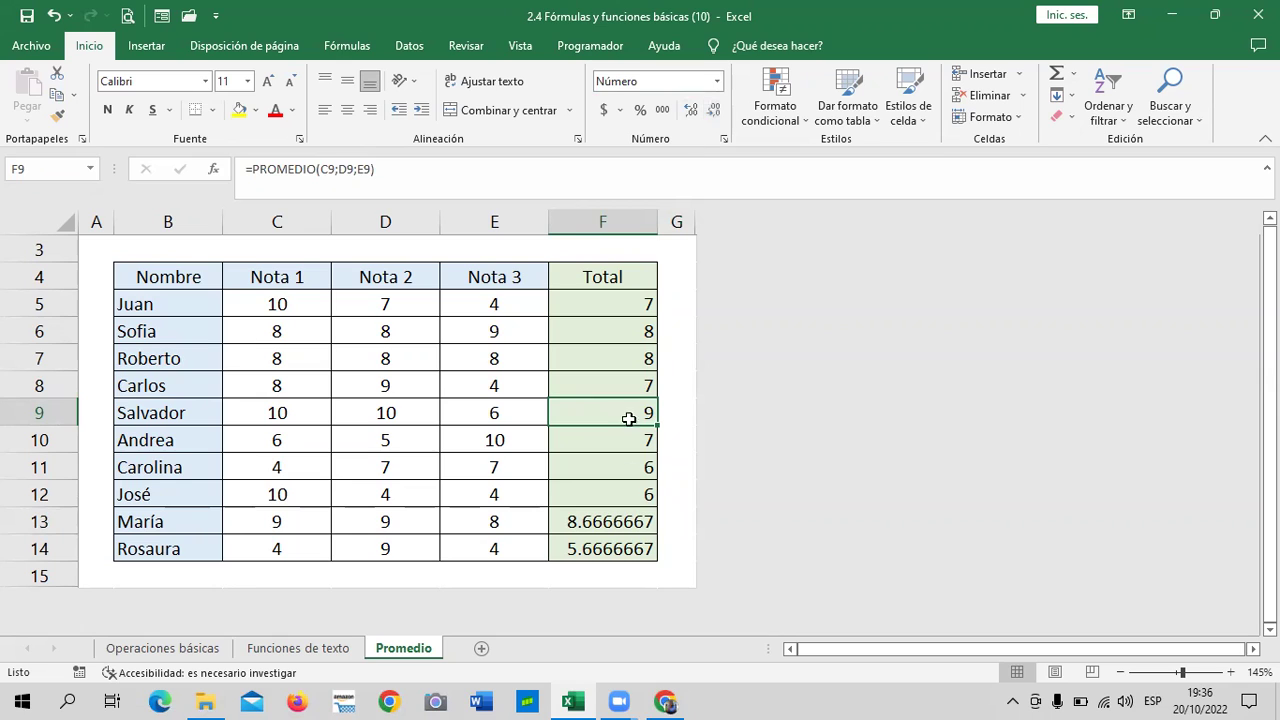
{"action": "left_click", "coordinate": [612, 521]}
{"action": "left_click", "coordinate": [714, 111]}
{"action": "left_click", "coordinate": [714, 111]}
{"action": "left_click", "coordinate": [714, 111]}
{"action": "left_click", "coordinate": [714, 111]}
{"action": "left_click", "coordinate": [714, 112]}
{"action": "left_click", "coordinate": [714, 112]}
{"action": "left_click", "coordinate": [715, 117]}
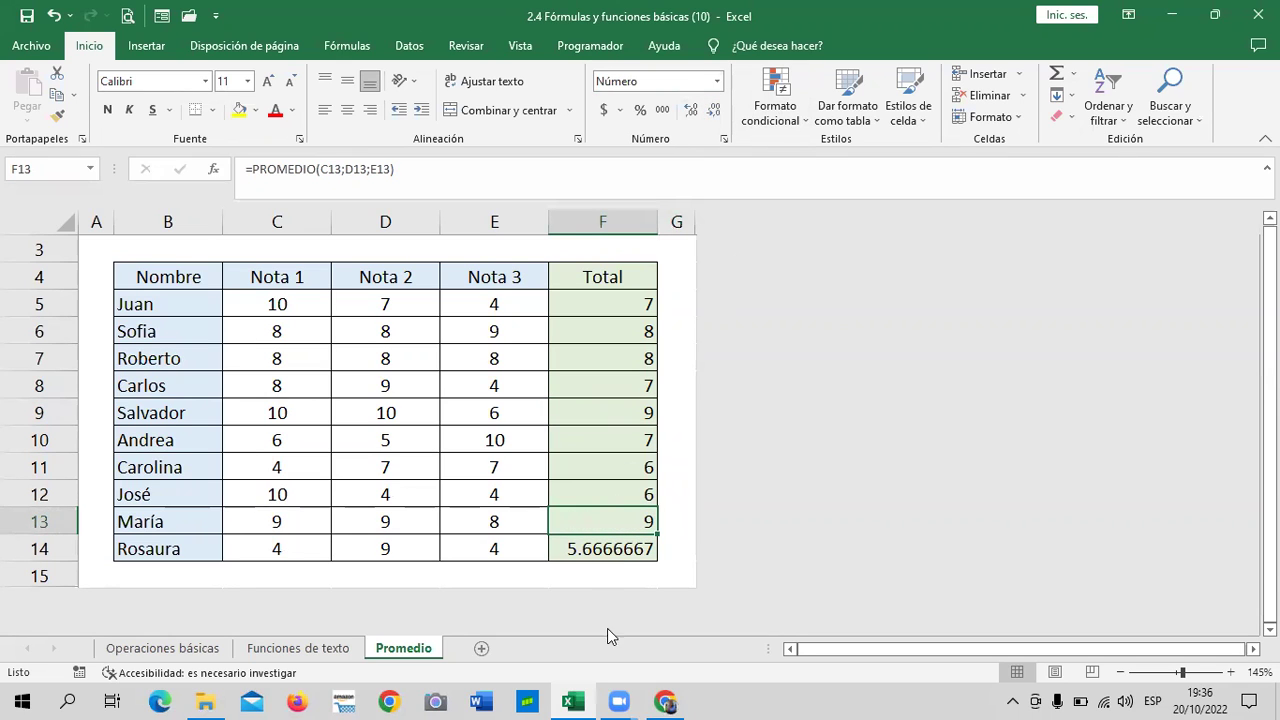
{"action": "left_click", "coordinate": [602, 545]}
{"action": "left_click", "coordinate": [716, 117]}
{"action": "left_click", "coordinate": [716, 117]}
{"action": "left_click", "coordinate": [716, 117]}
{"action": "left_click", "coordinate": [716, 117]}
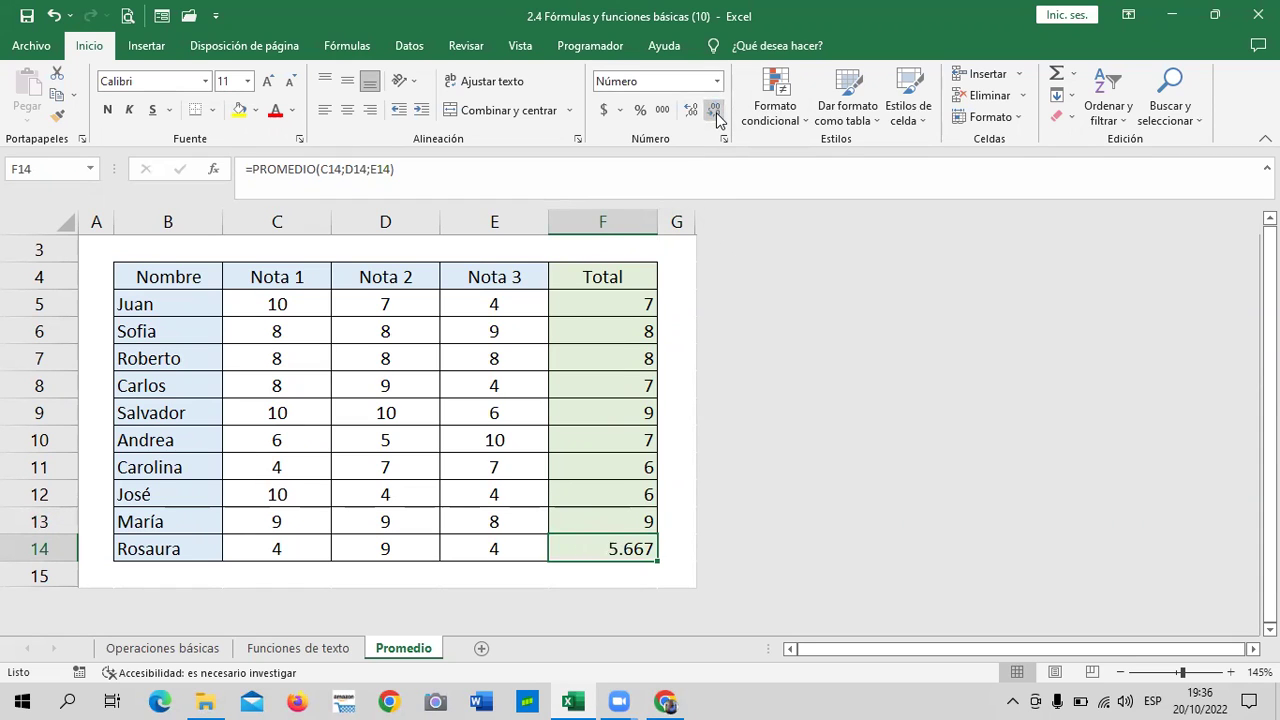
{"action": "left_click", "coordinate": [716, 117]}
{"action": "left_click", "coordinate": [716, 117]}
{"action": "left_click", "coordinate": [716, 117]}
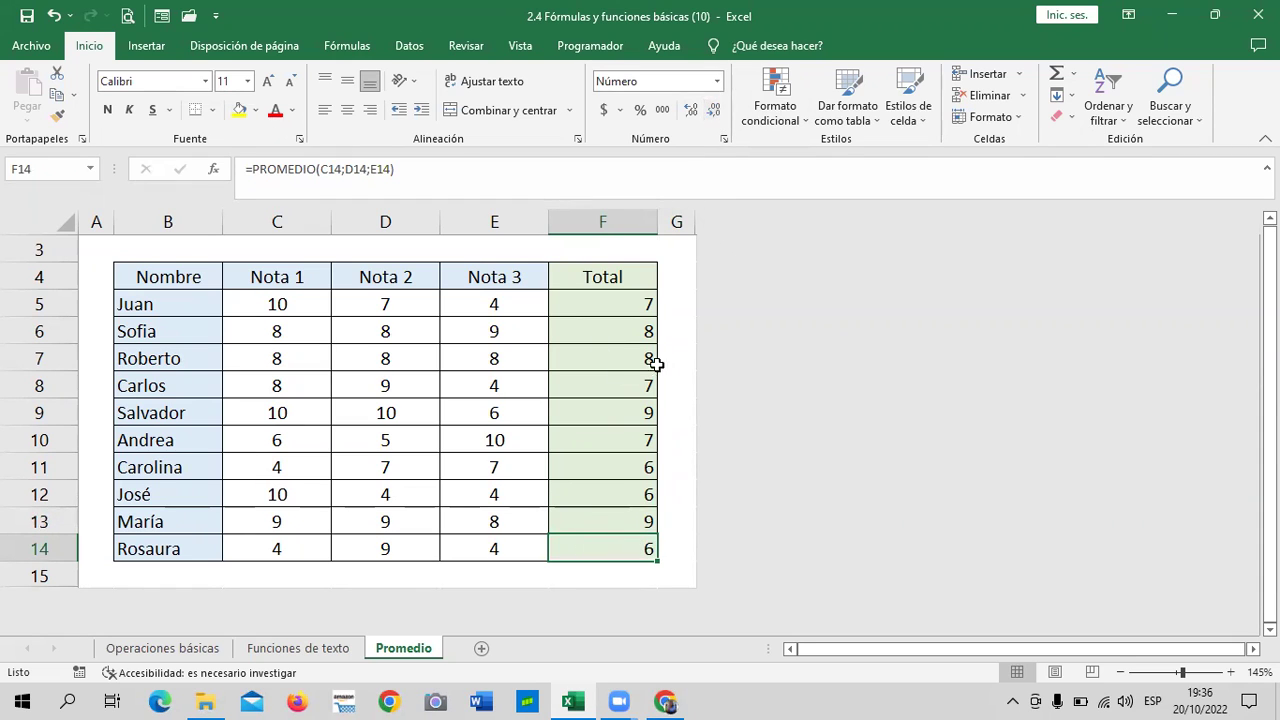
Select F5:F14 and adjust the decimals until every average shows one place, e.g. 8.3.
{"action": "left_click", "coordinate": [666, 332]}
{"action": "left_click_drag", "start_coordinate": [636, 286], "coordinate": [621, 467]}
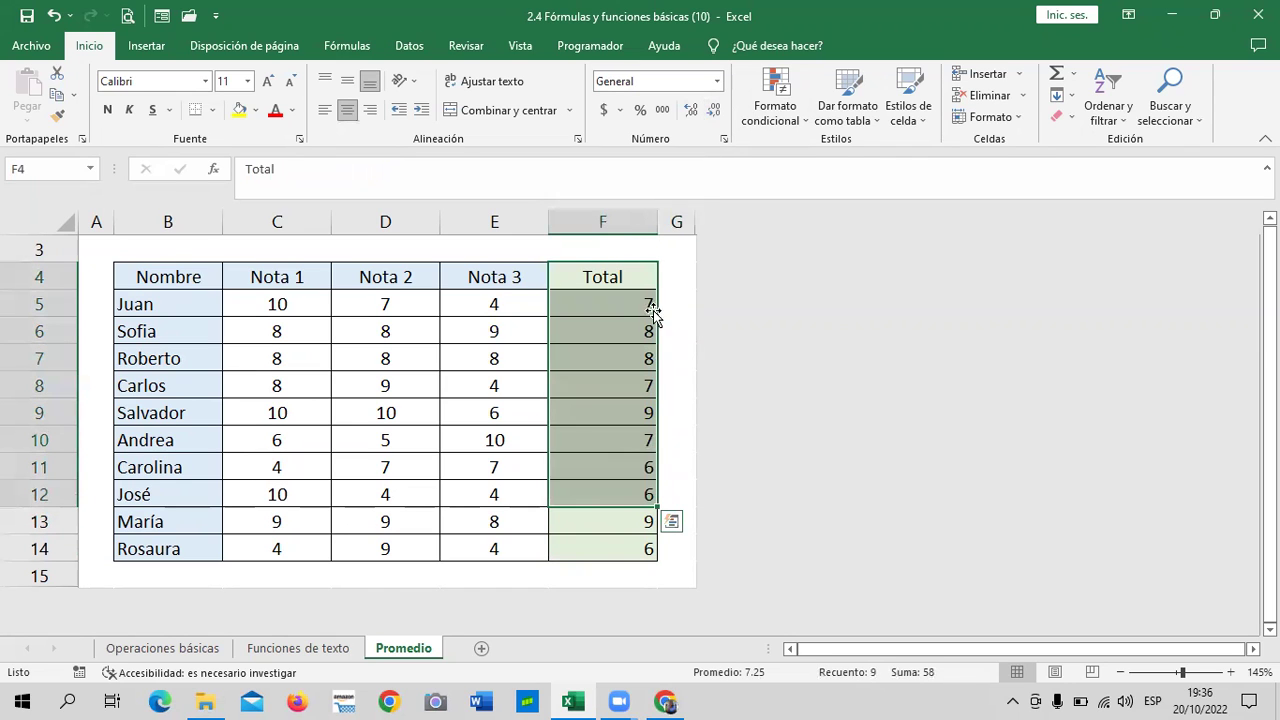
{"action": "left_click", "coordinate": [666, 277]}
{"action": "left_click_drag", "start_coordinate": [629, 297], "coordinate": [612, 541]}
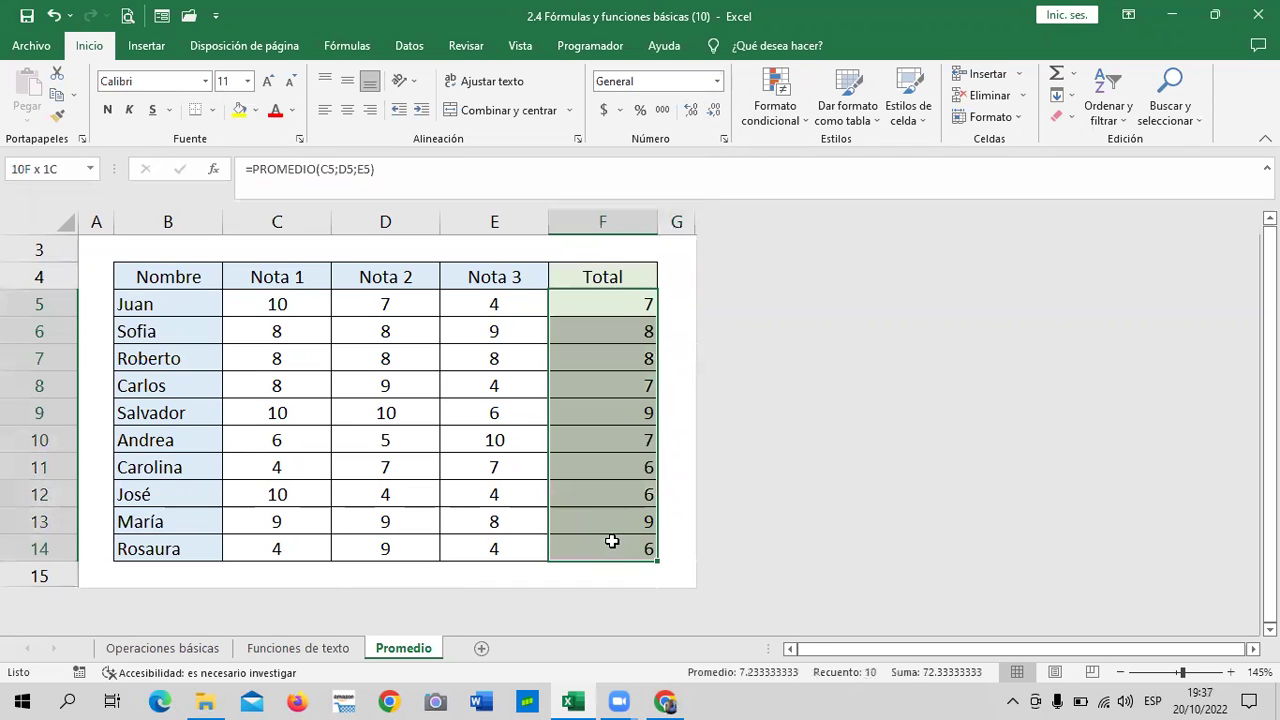
{"action": "left_click", "coordinate": [690, 110]}
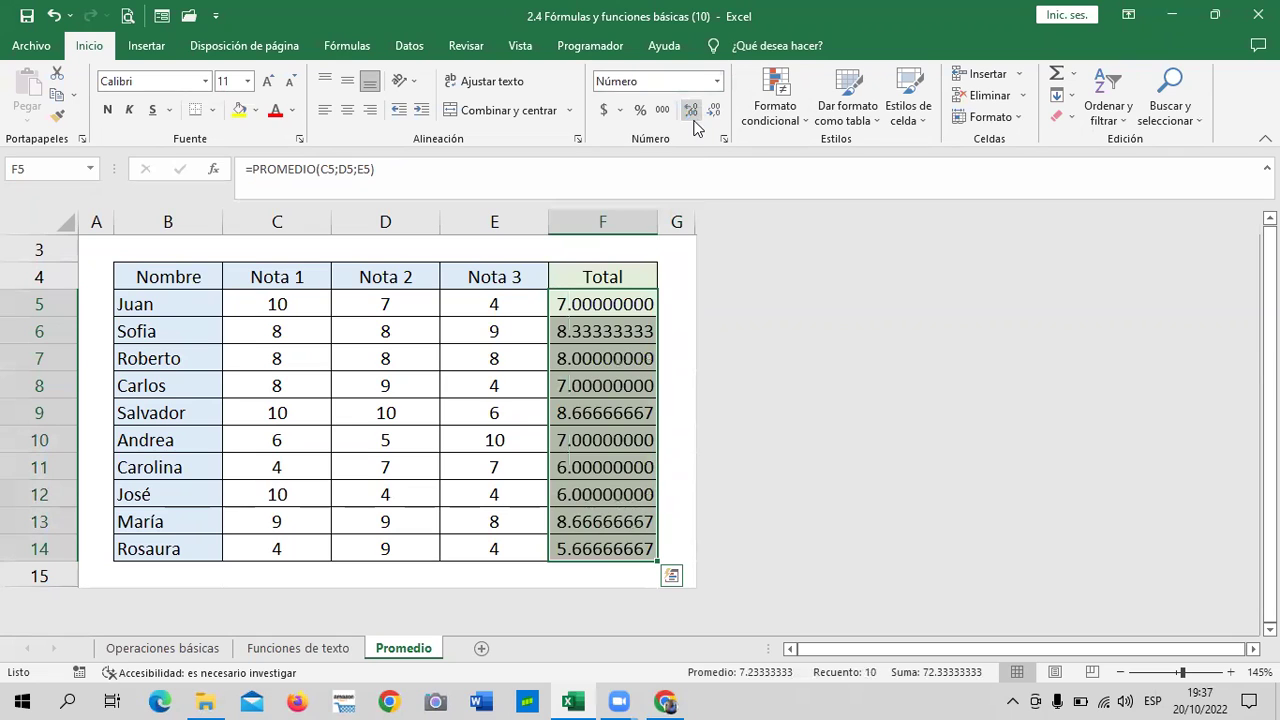
{"action": "left_click", "coordinate": [714, 112]}
{"action": "left_click", "coordinate": [714, 112]}
{"action": "left_click", "coordinate": [714, 112]}
{"action": "left_click", "coordinate": [714, 112]}
{"action": "left_click", "coordinate": [714, 112]}
{"action": "left_click", "coordinate": [714, 112]}
{"action": "left_click", "coordinate": [714, 112]}
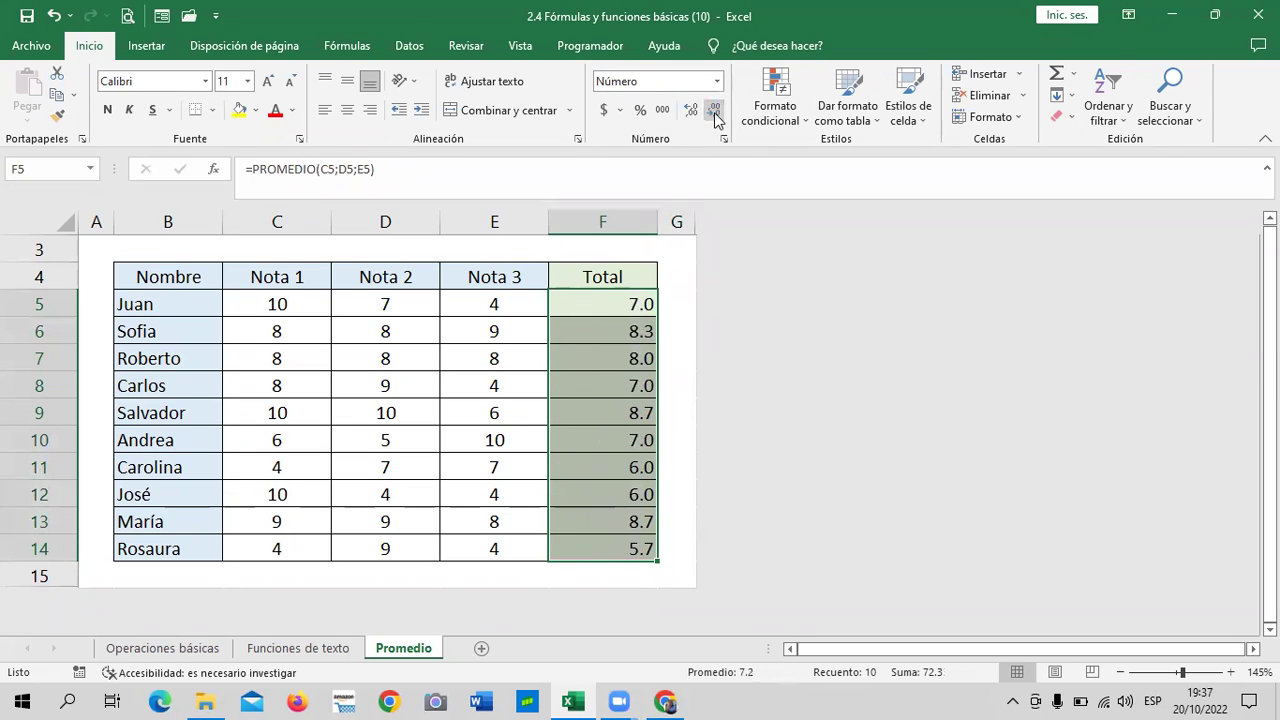
{"action": "left_click", "coordinate": [670, 266]}
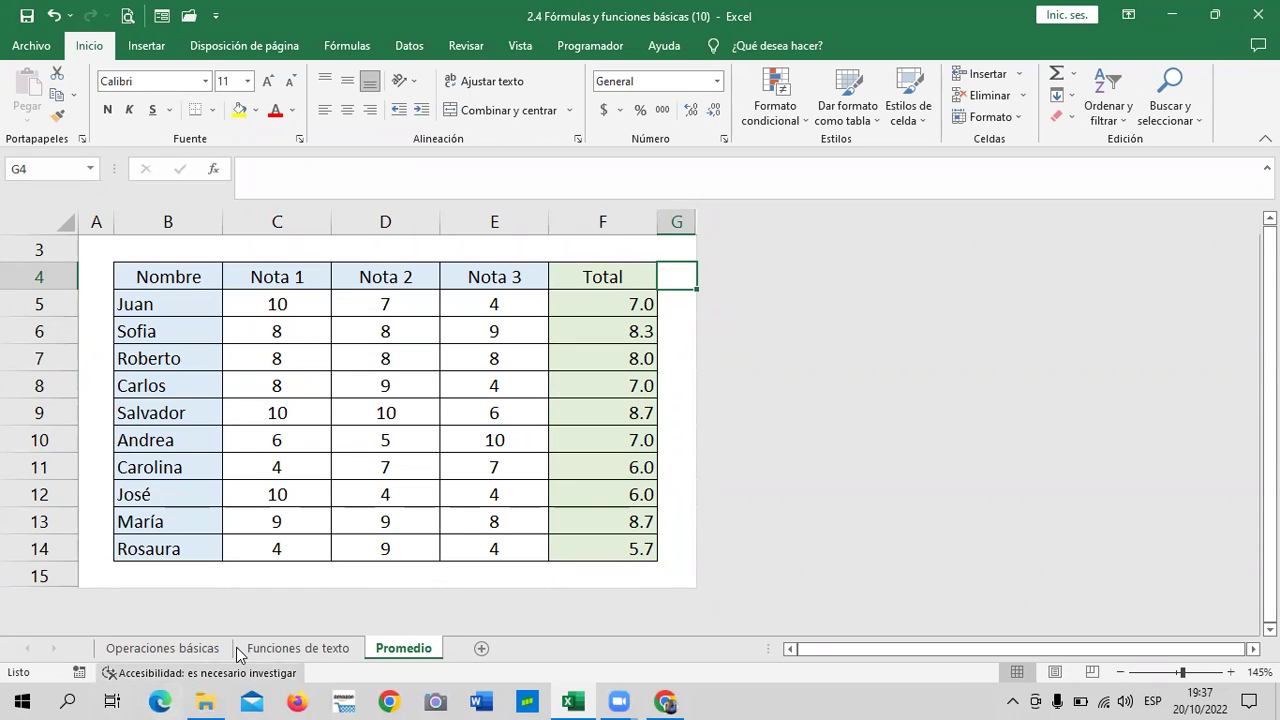
Switch to the Funciones de texto sheet, widen column B slightly and select C12.
{"action": "left_click", "coordinate": [323, 651]}
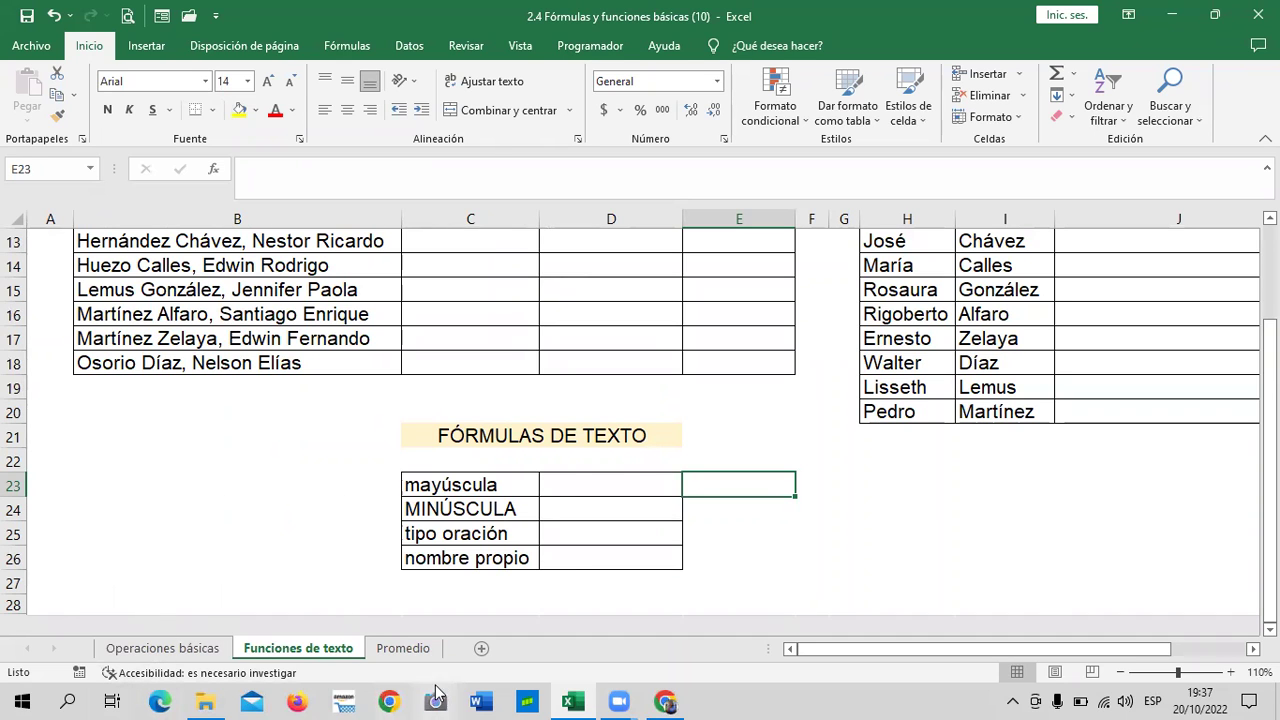
{"action": "scroll", "coordinate": [651, 445], "scroll_direction": "up", "scroll_amount": 2}
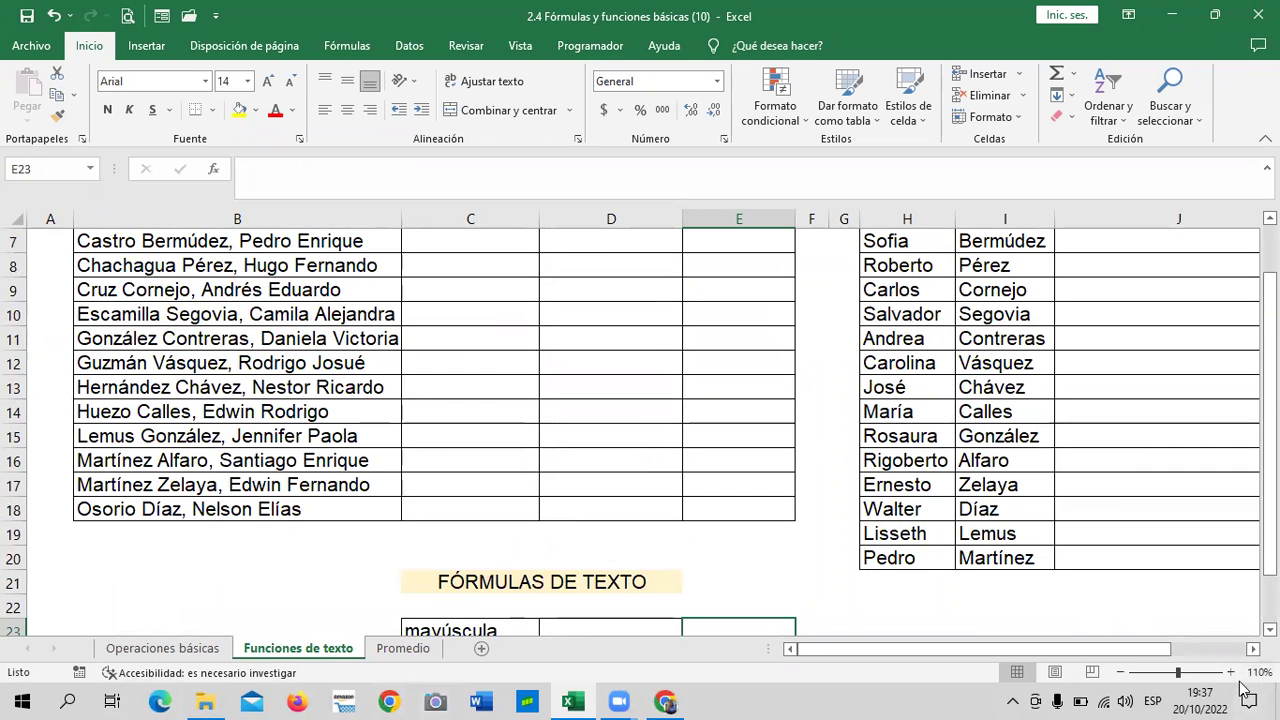
{"action": "scroll", "coordinate": [1061, 651], "scroll_direction": "right", "scroll_amount": 3}
{"action": "scroll", "coordinate": [1061, 651], "scroll_direction": "left", "scroll_amount": 2}
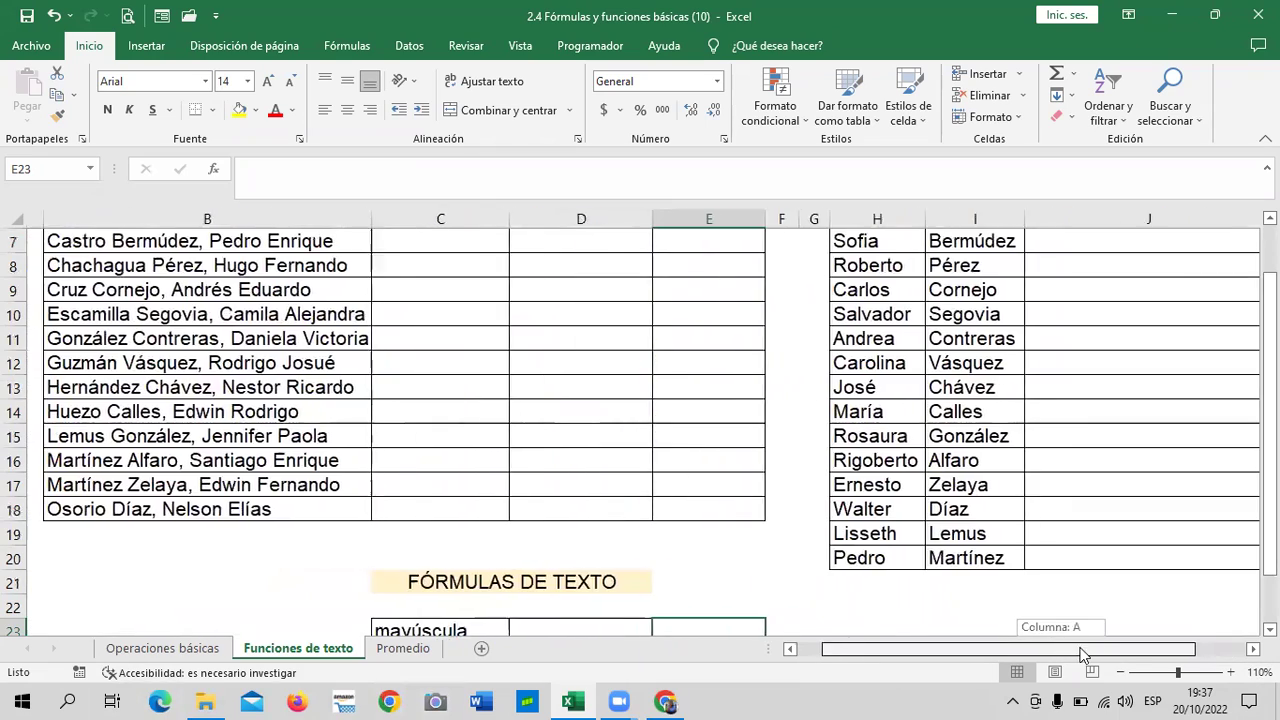
{"action": "scroll", "coordinate": [642, 372], "scroll_direction": "up", "scroll_amount": 2}
{"action": "scroll", "coordinate": [642, 372], "scroll_direction": "down", "scroll_amount": 1}
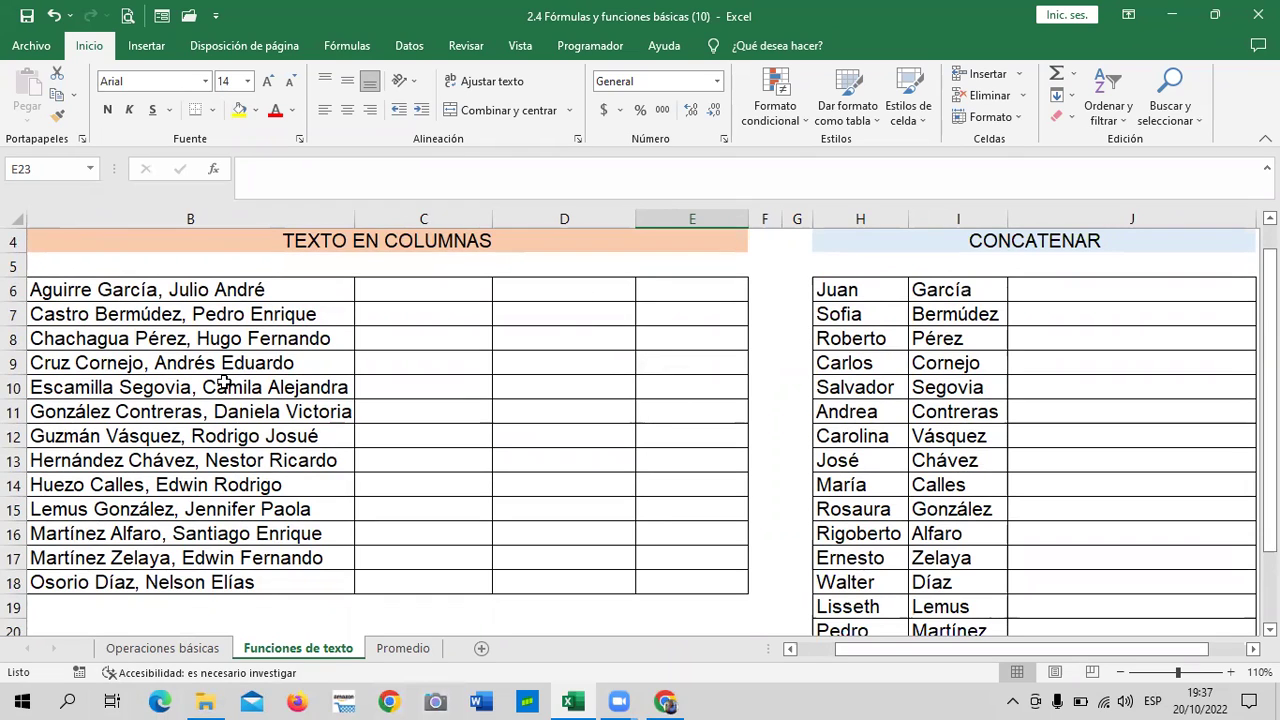
{"action": "left_click_drag", "start_coordinate": [355, 215], "coordinate": [360, 215]}
{"action": "left_click", "coordinate": [424, 432]}
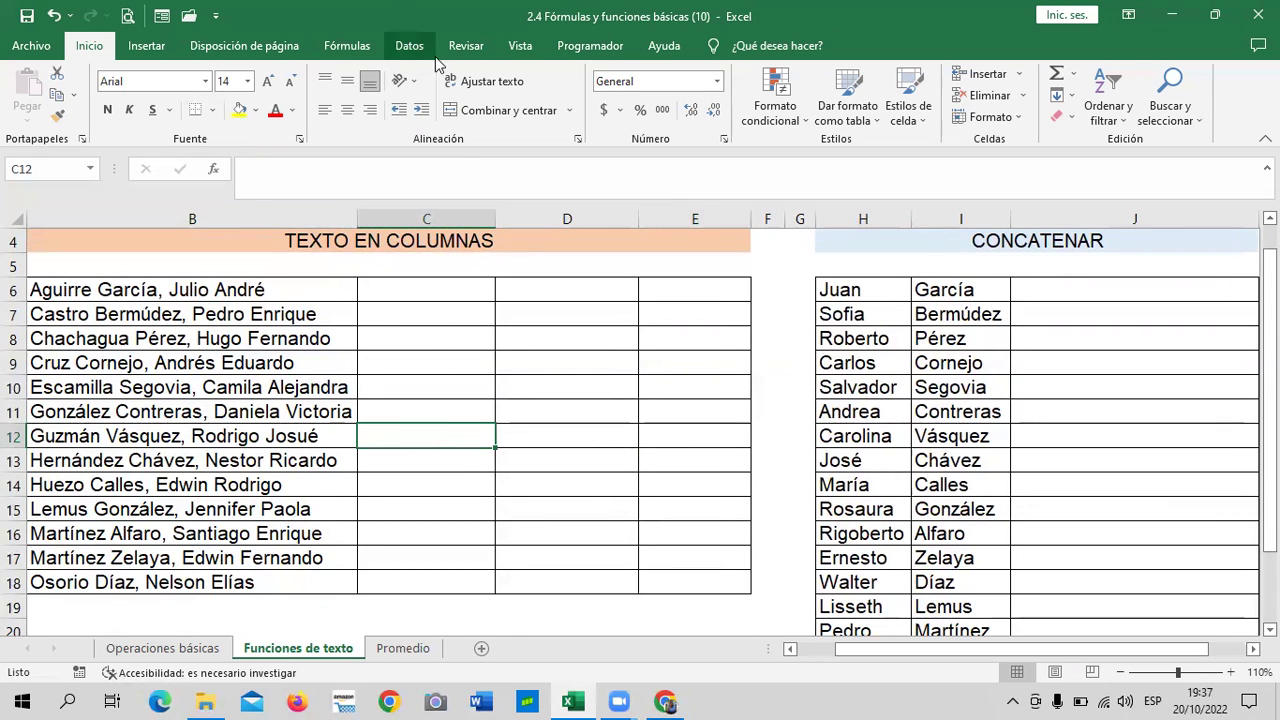
Browse the Texto function list on the Fórmulas ribbon, then close it.
{"action": "left_click", "coordinate": [343, 45]}
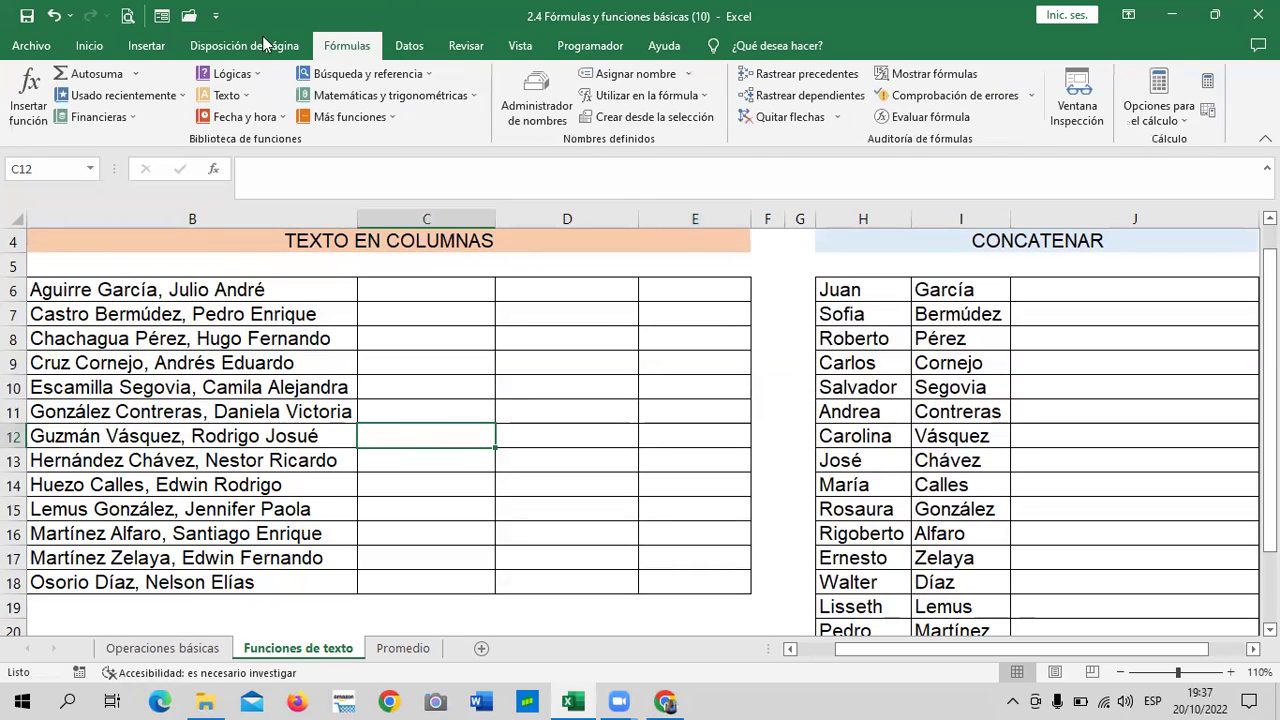
{"action": "left_click", "coordinate": [238, 96]}
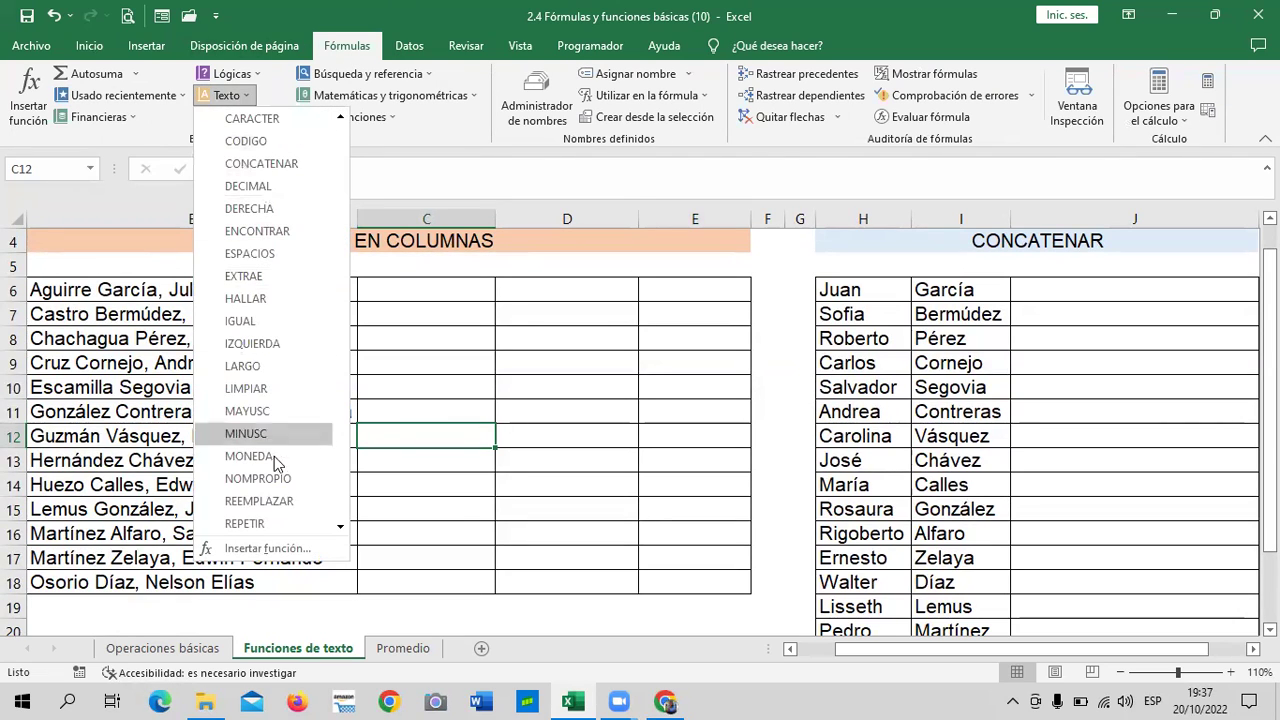
{"action": "scroll", "coordinate": [289, 508], "scroll_direction": "down", "scroll_amount": 3}
{"action": "scroll", "coordinate": [289, 508], "scroll_direction": "up", "scroll_amount": 3}
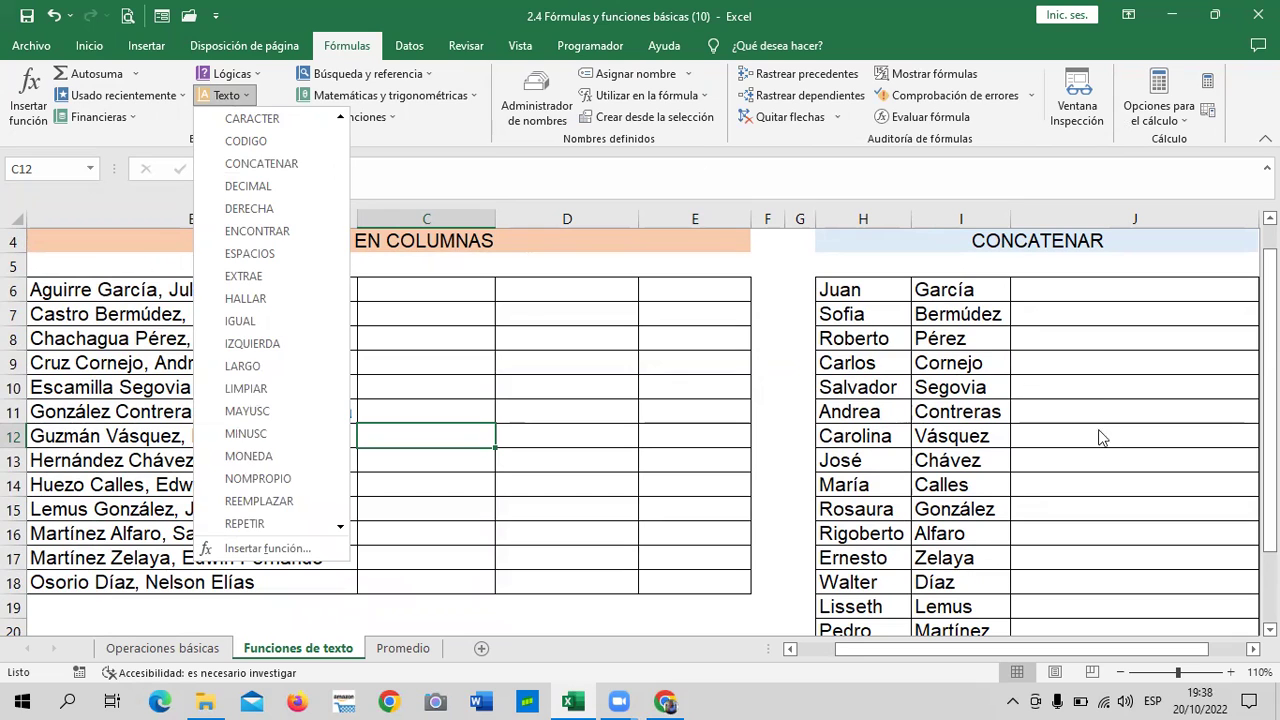
{"action": "left_click", "coordinate": [1097, 317]}
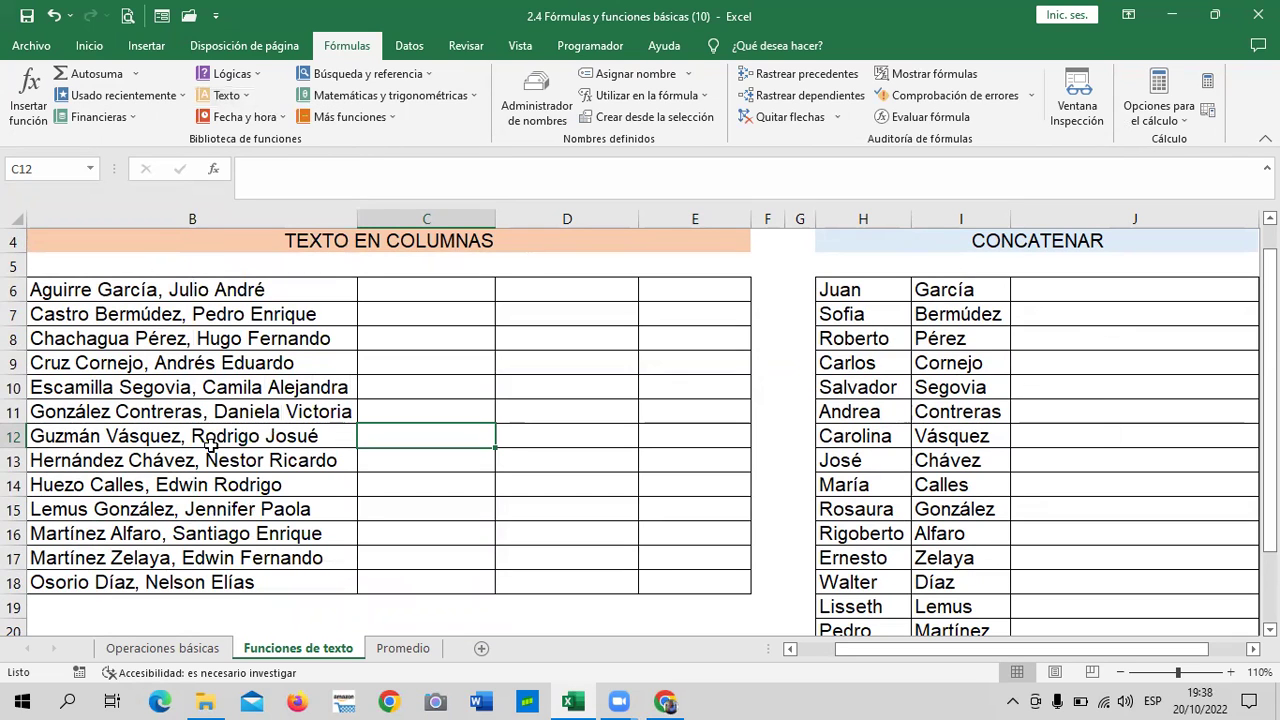
Look over the FÓRMULAS DE TEXTO heading and mayúscula label, then return to the Inicio ribbon.
{"action": "scroll", "coordinate": [785, 580], "scroll_direction": "down", "scroll_amount": 6}
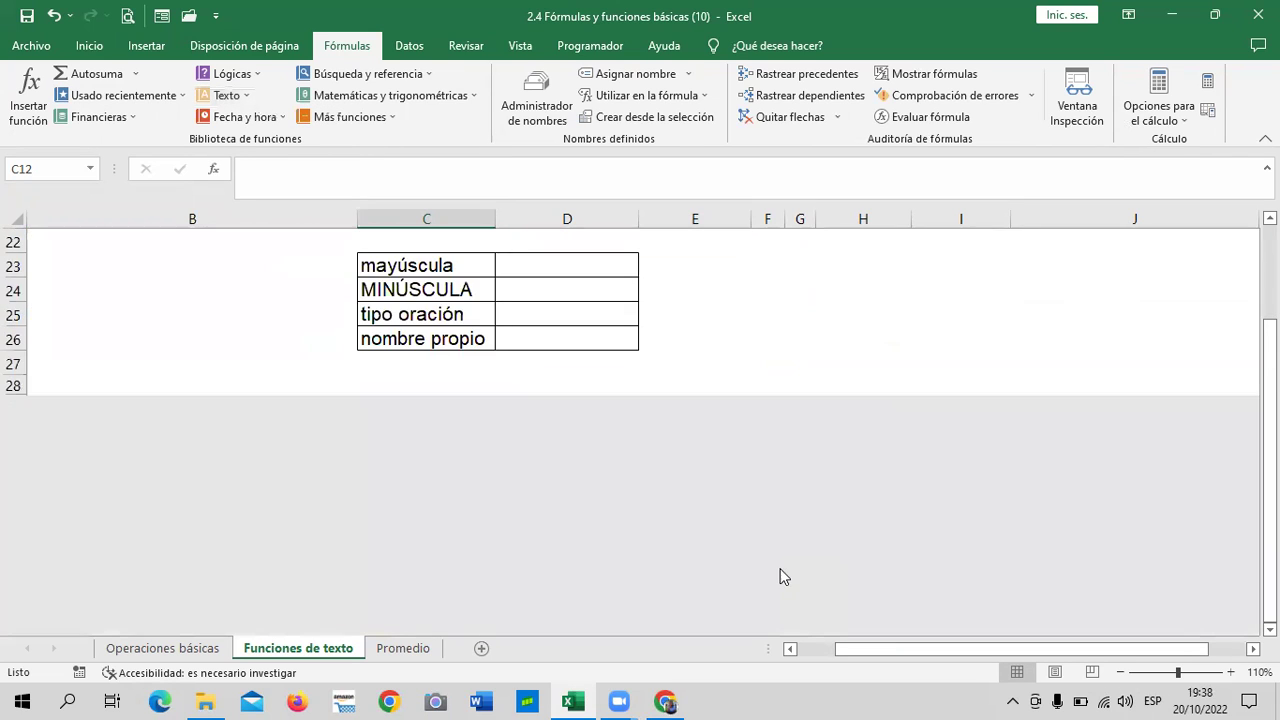
{"action": "scroll", "coordinate": [734, 577], "scroll_direction": "up", "scroll_amount": 2}
{"action": "left_click", "coordinate": [718, 436]}
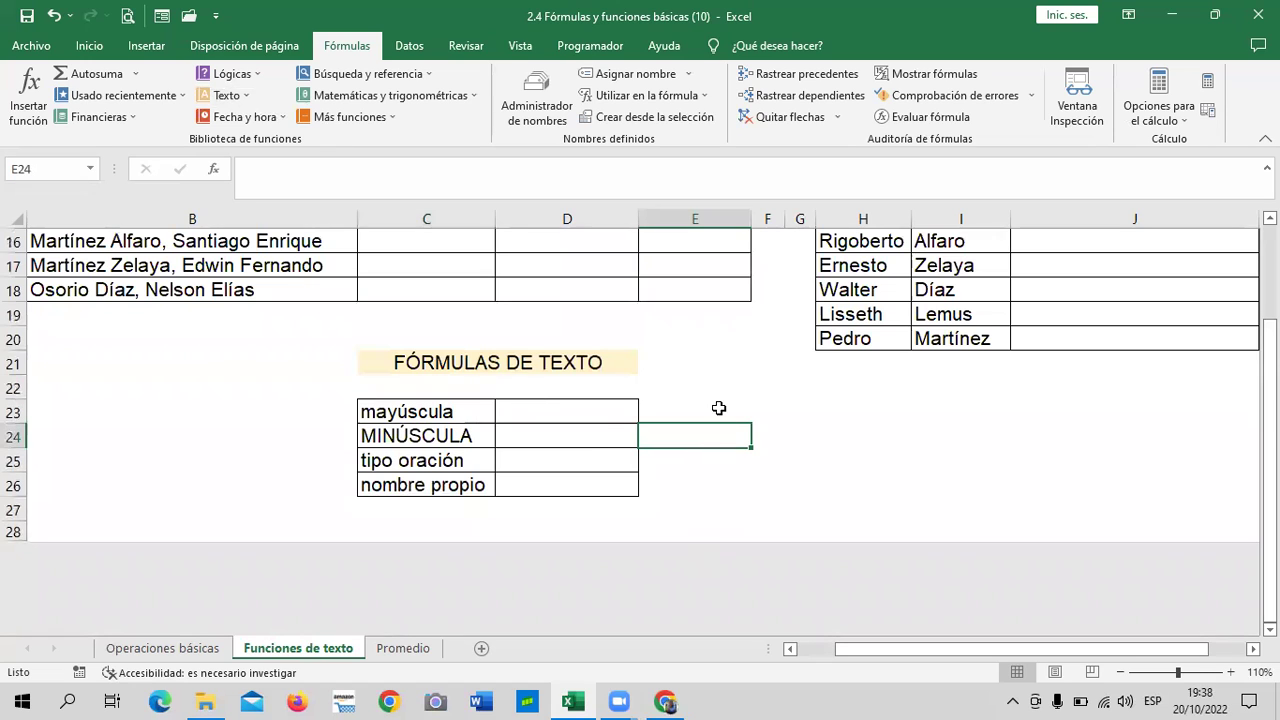
{"action": "left_click", "coordinate": [425, 362]}
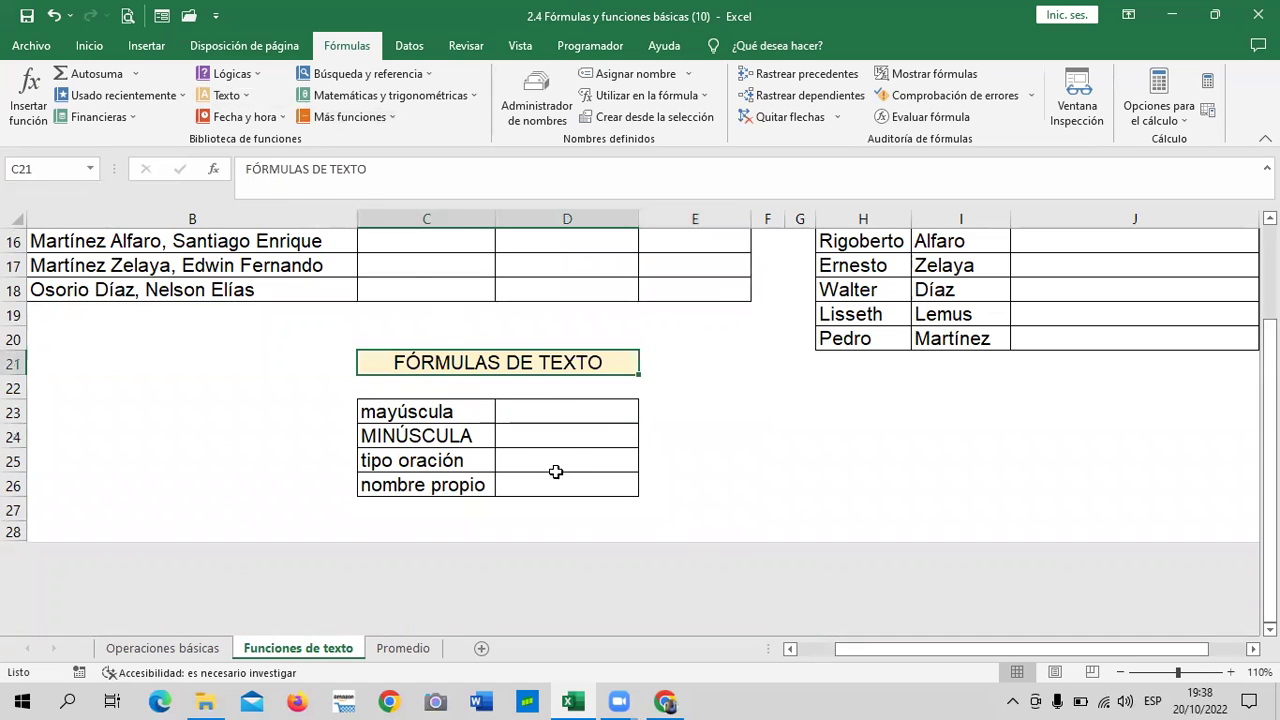
{"action": "left_click", "coordinate": [754, 441]}
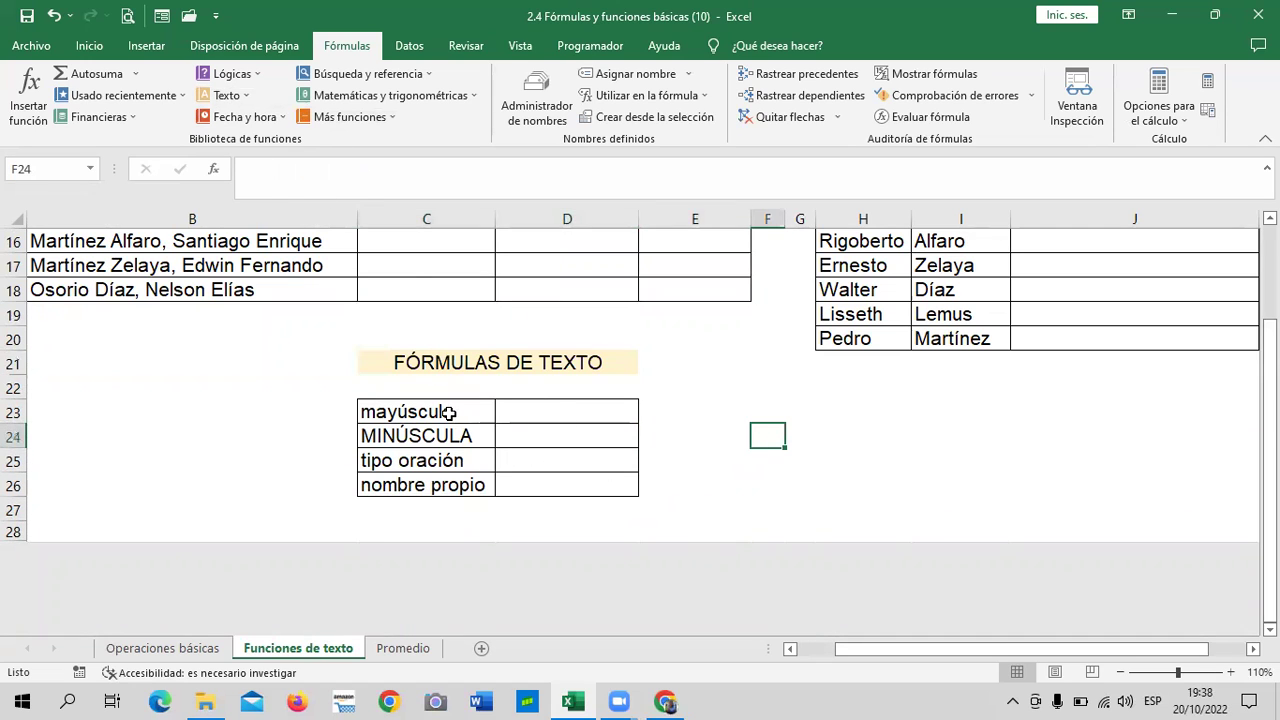
{"action": "left_click", "coordinate": [445, 411]}
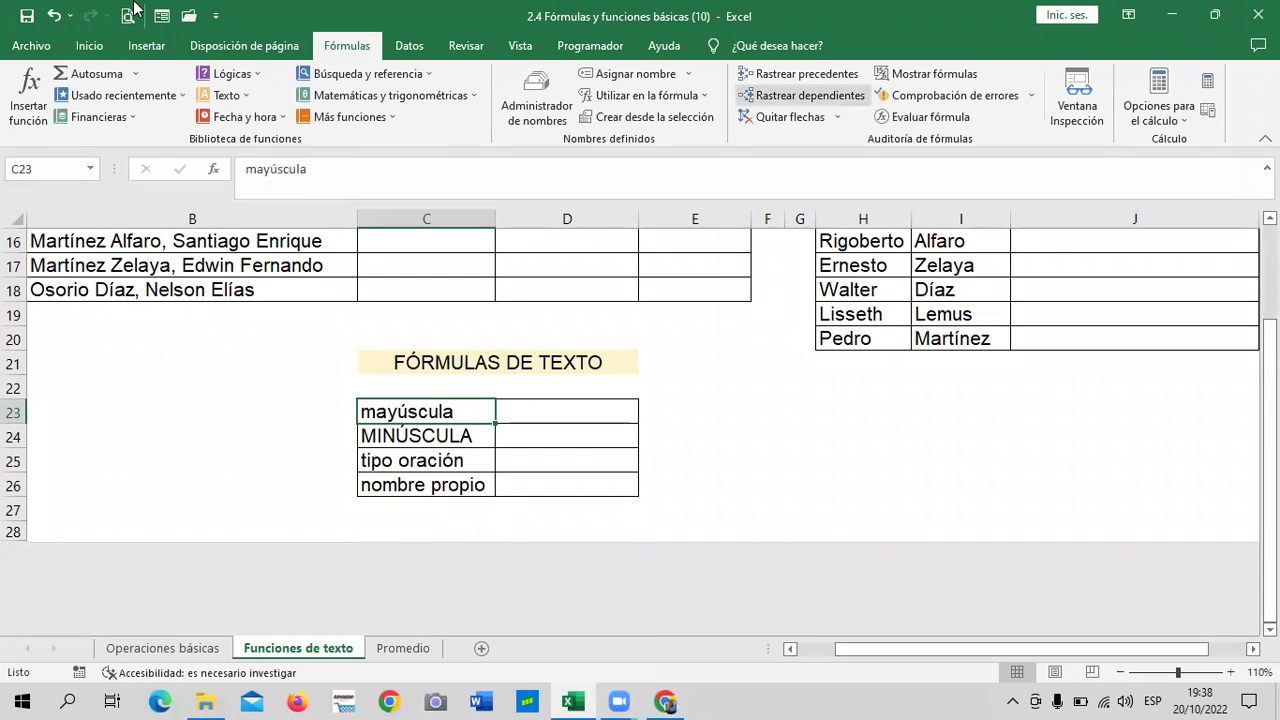
{"action": "left_click", "coordinate": [98, 50]}
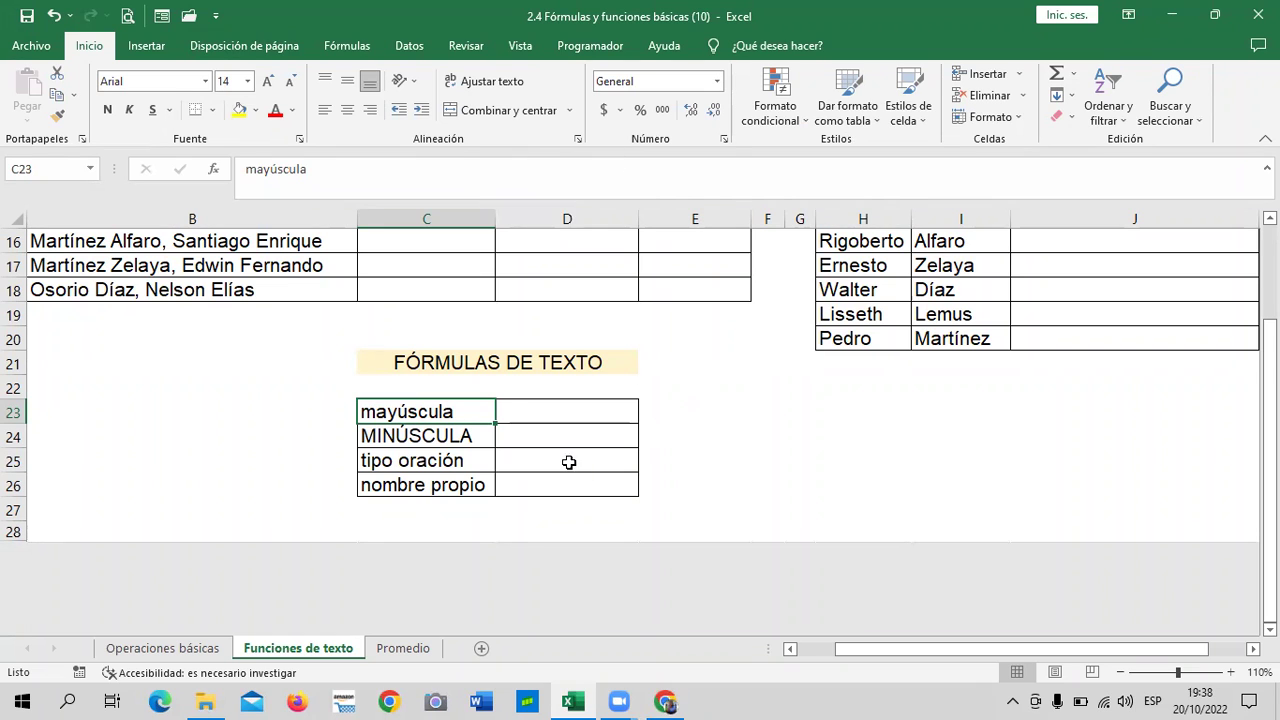
Review the labels in C23 to C26 and select D23 for the uppercase formula.
{"action": "left_click", "coordinate": [566, 461]}
{"action": "left_click", "coordinate": [421, 403]}
{"action": "left_click", "coordinate": [422, 474]}
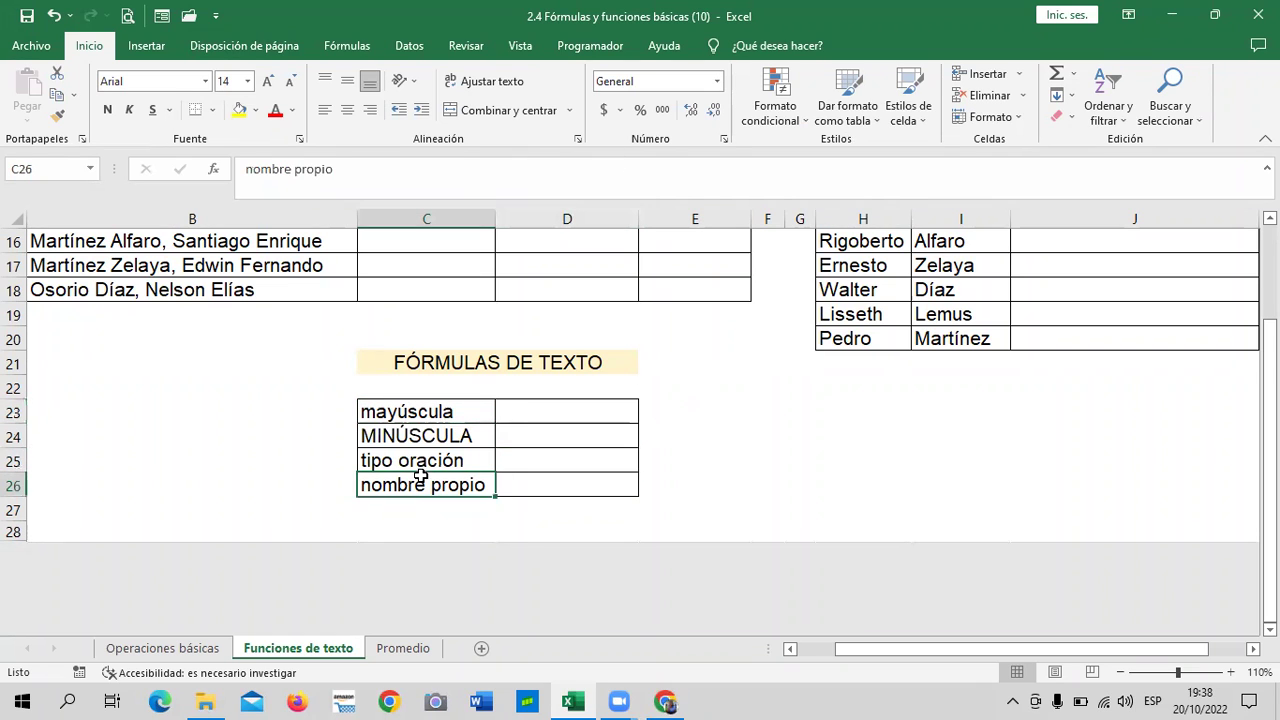
{"action": "left_click", "coordinate": [408, 416]}
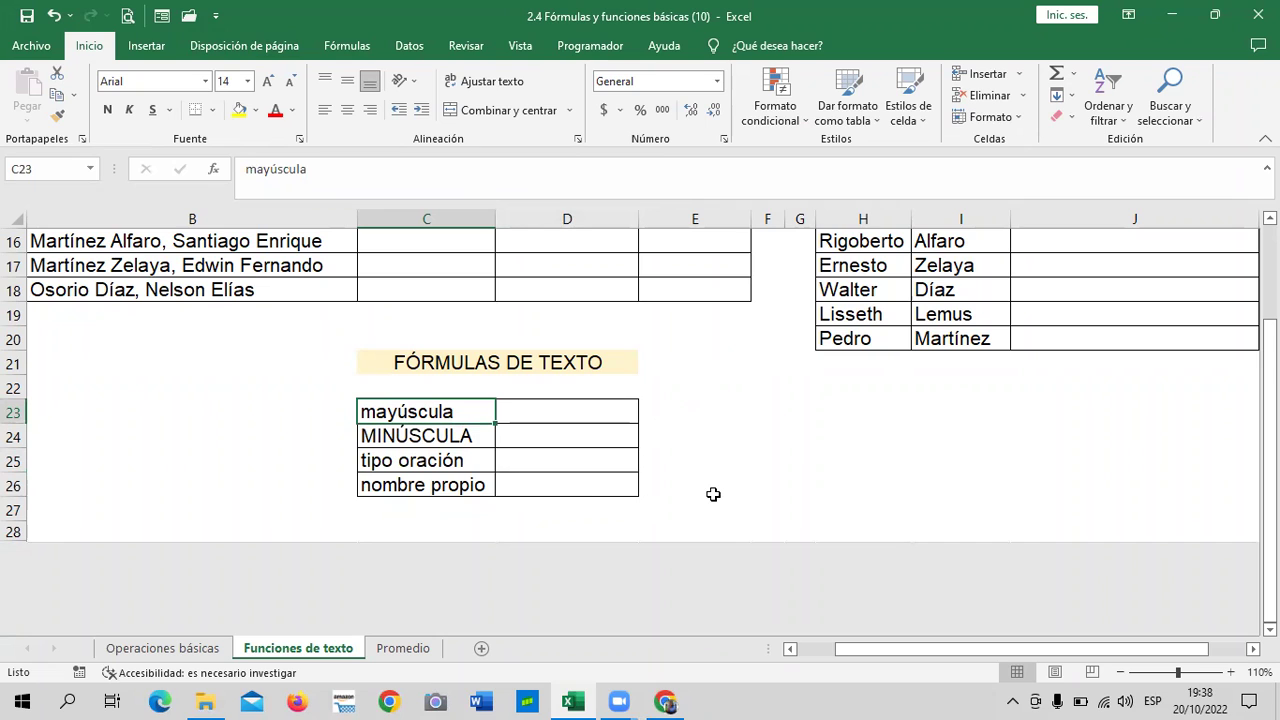
{"action": "left_click", "coordinate": [738, 460]}
{"action": "left_click", "coordinate": [416, 405]}
{"action": "left_click", "coordinate": [521, 410]}
Enter =MAYUSC(C23) in D23 so it shows MAYÚSCULA.
{"action": "type", "text": "="}
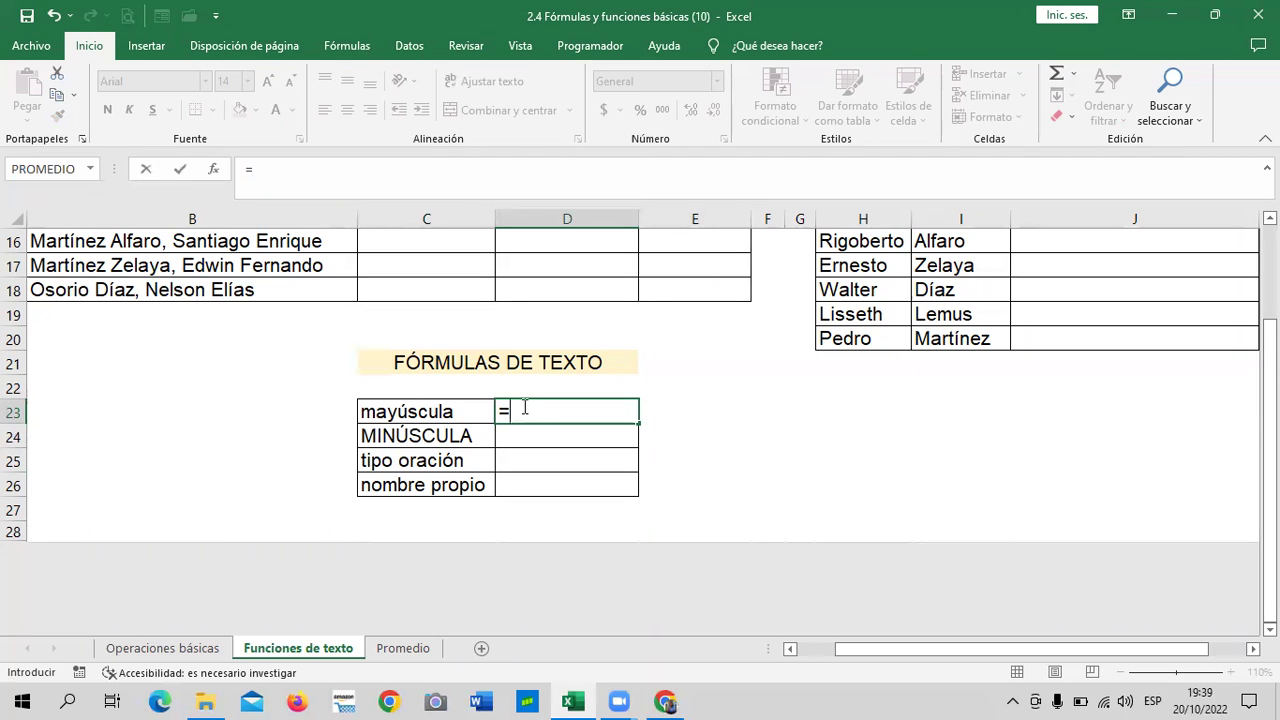
{"action": "type", "text": "ma"}
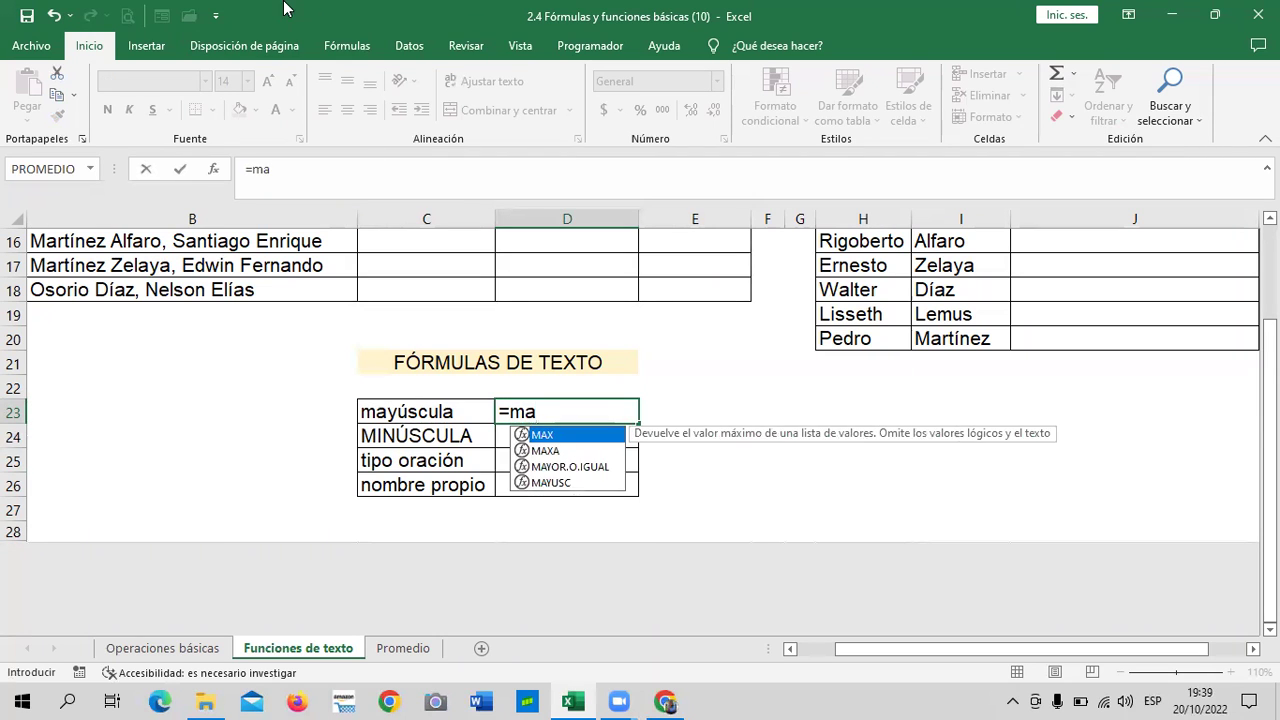
{"action": "left_click", "coordinate": [566, 485]}
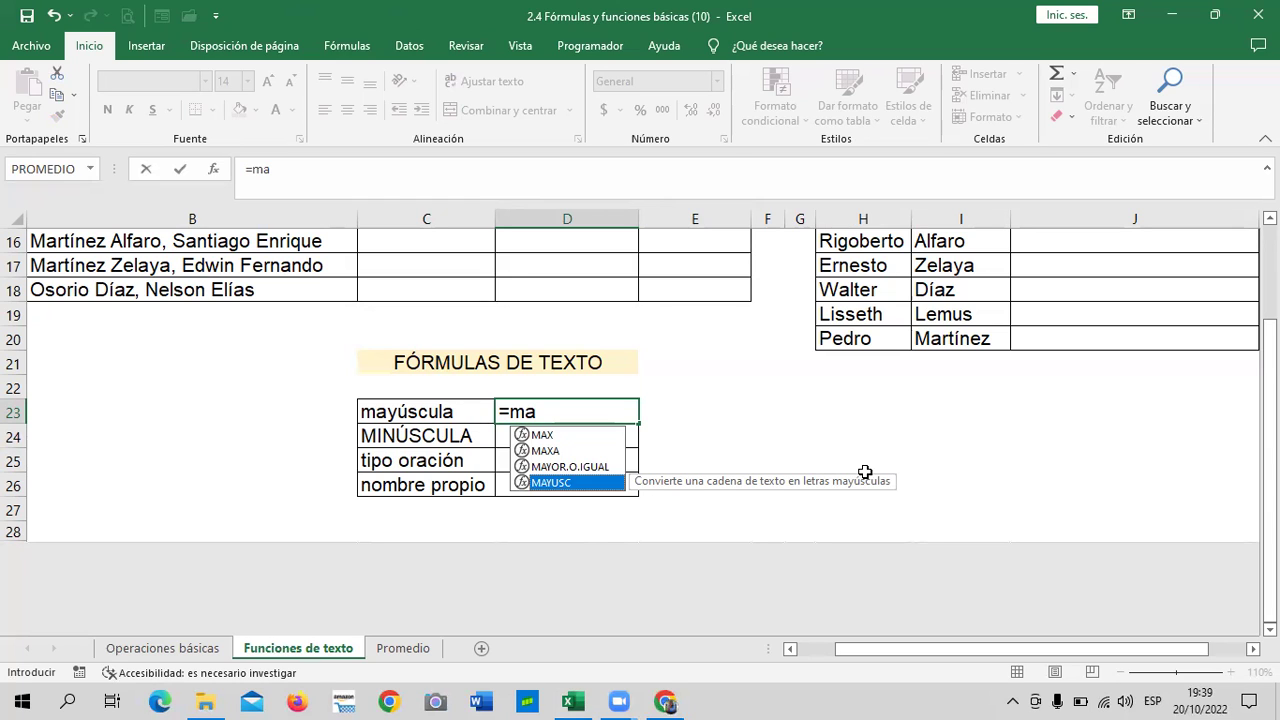
{"action": "double_click", "coordinate": [586, 482]}
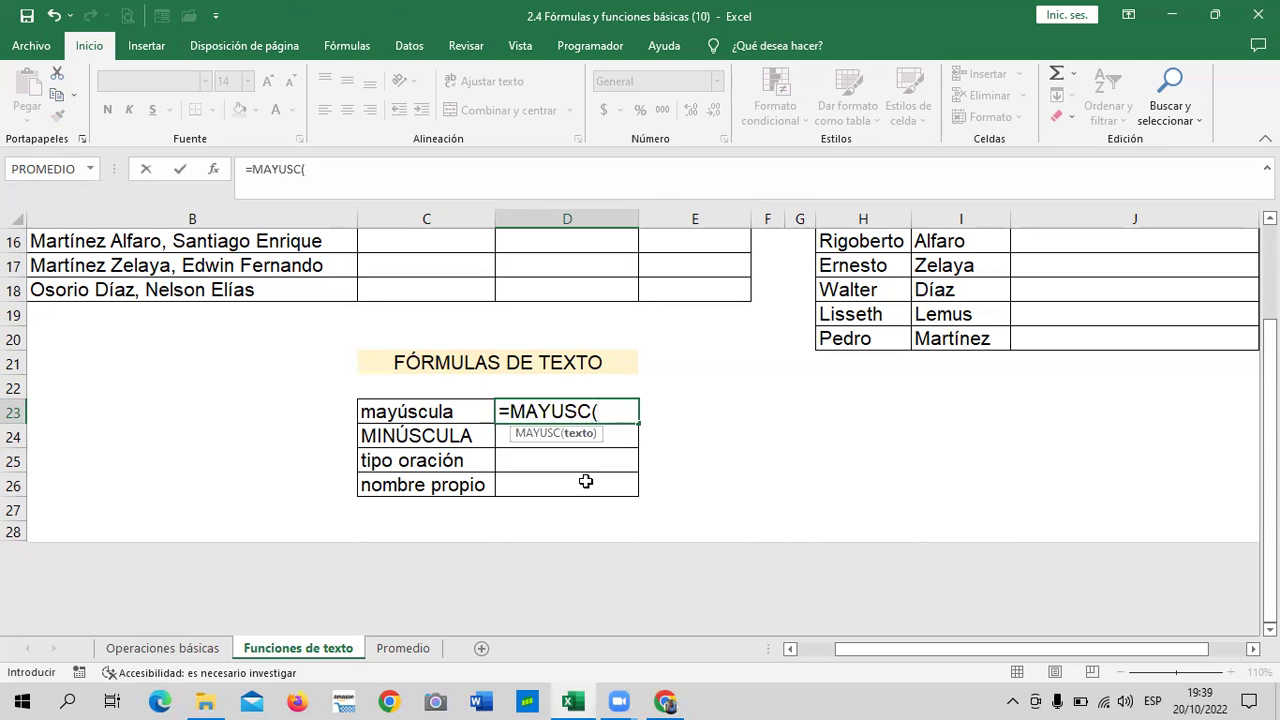
{"action": "left_click", "coordinate": [452, 413]}
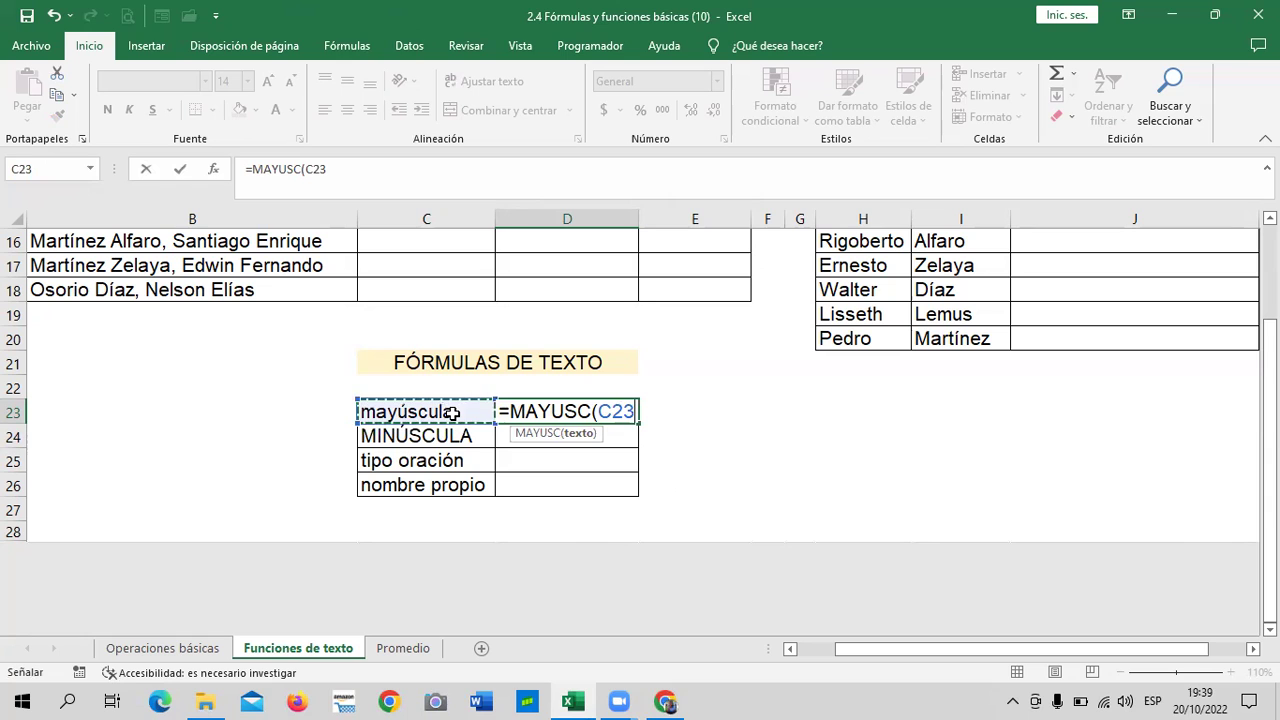
{"action": "type", "text": ")"}
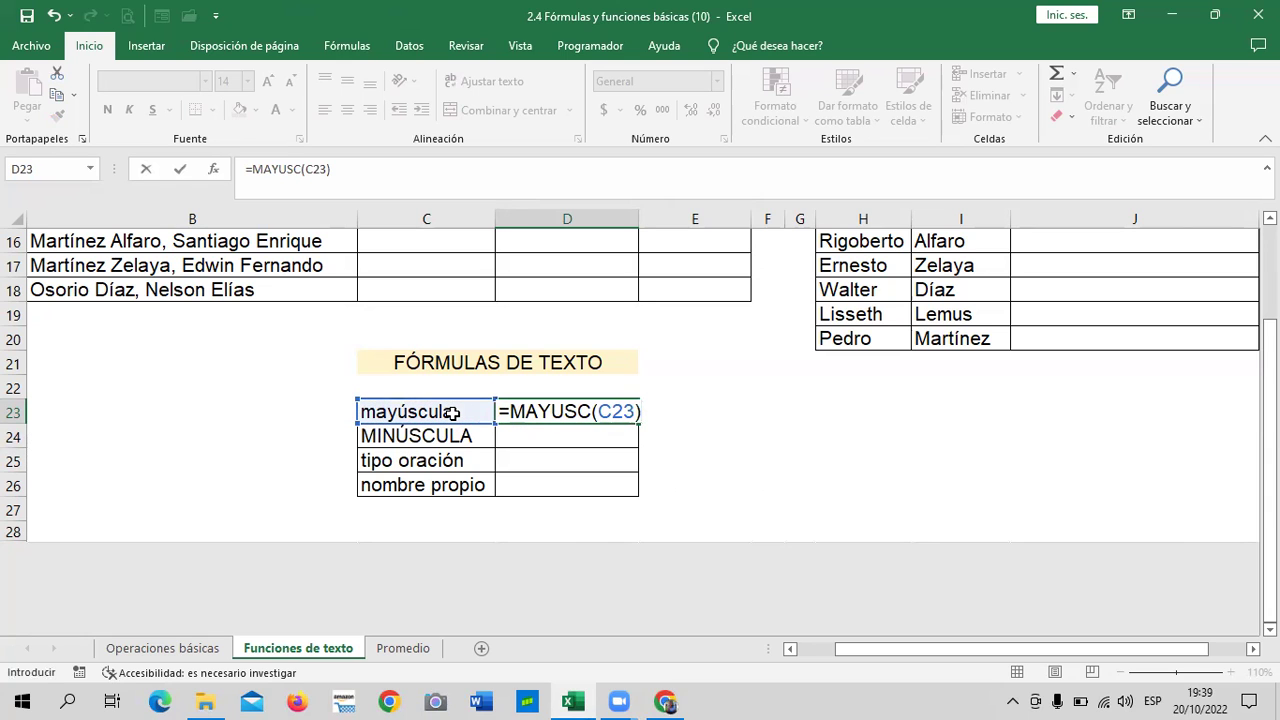
{"action": "key", "text": "Return"}
Compare the MAYUSC formula in D23 with the original text in C23.
{"action": "left_click", "coordinate": [452, 413]}
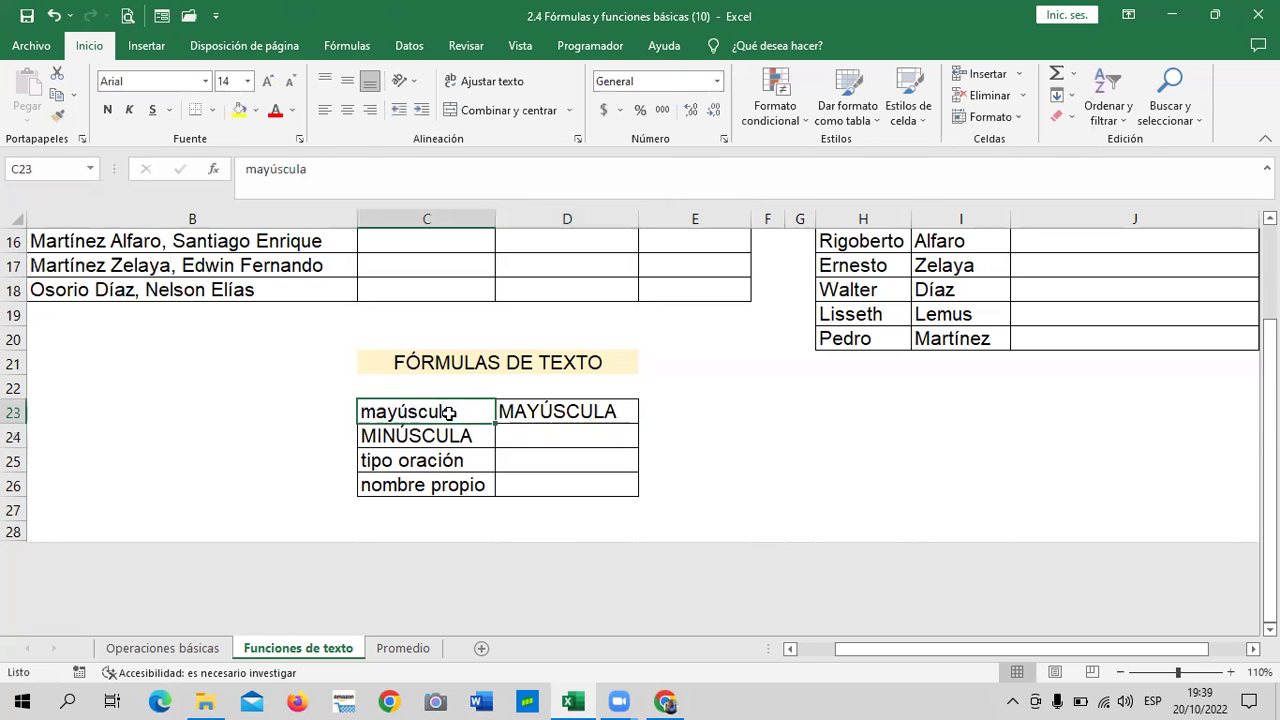
{"action": "left_click", "coordinate": [573, 406]}
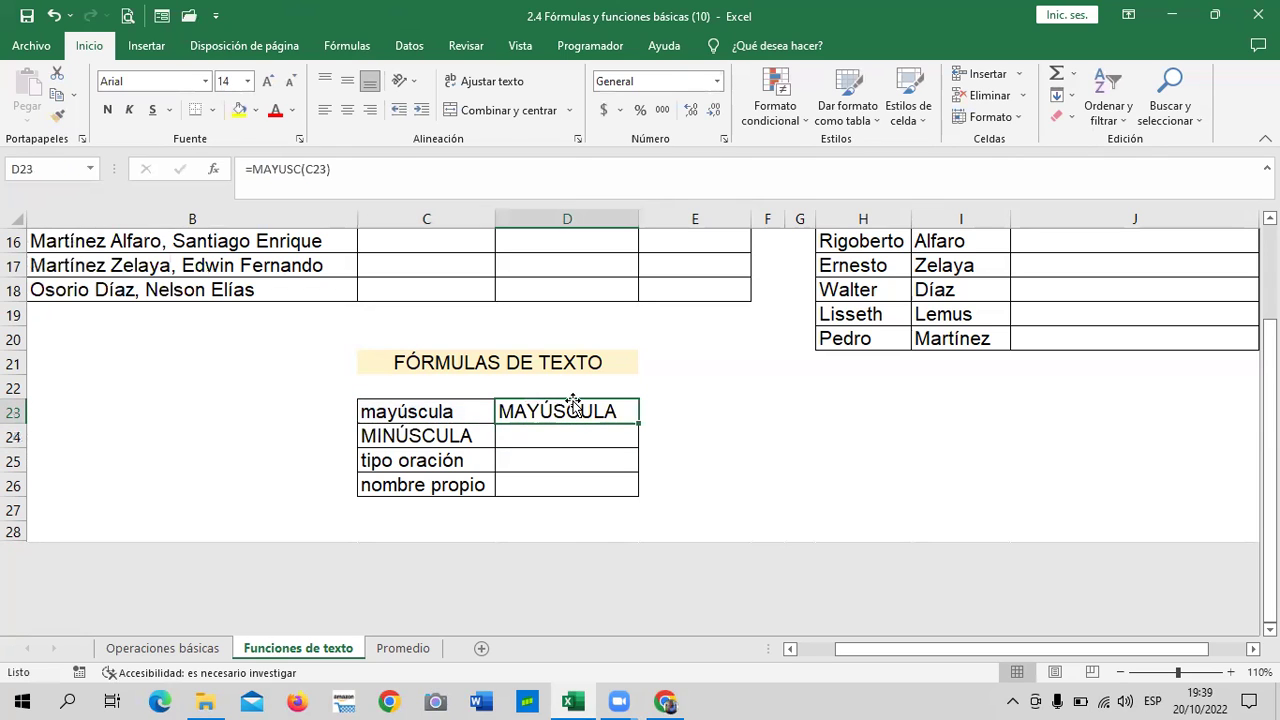
{"action": "left_click", "coordinate": [428, 412]}
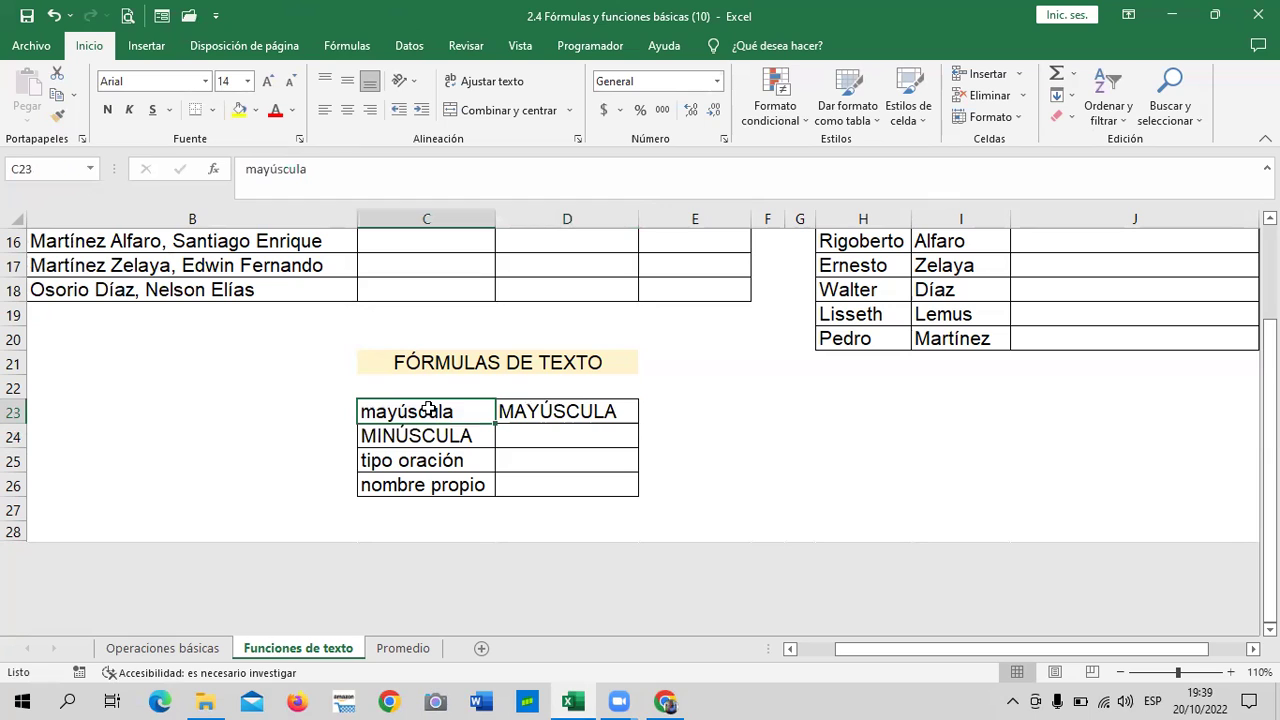
{"action": "left_click", "coordinate": [572, 410]}
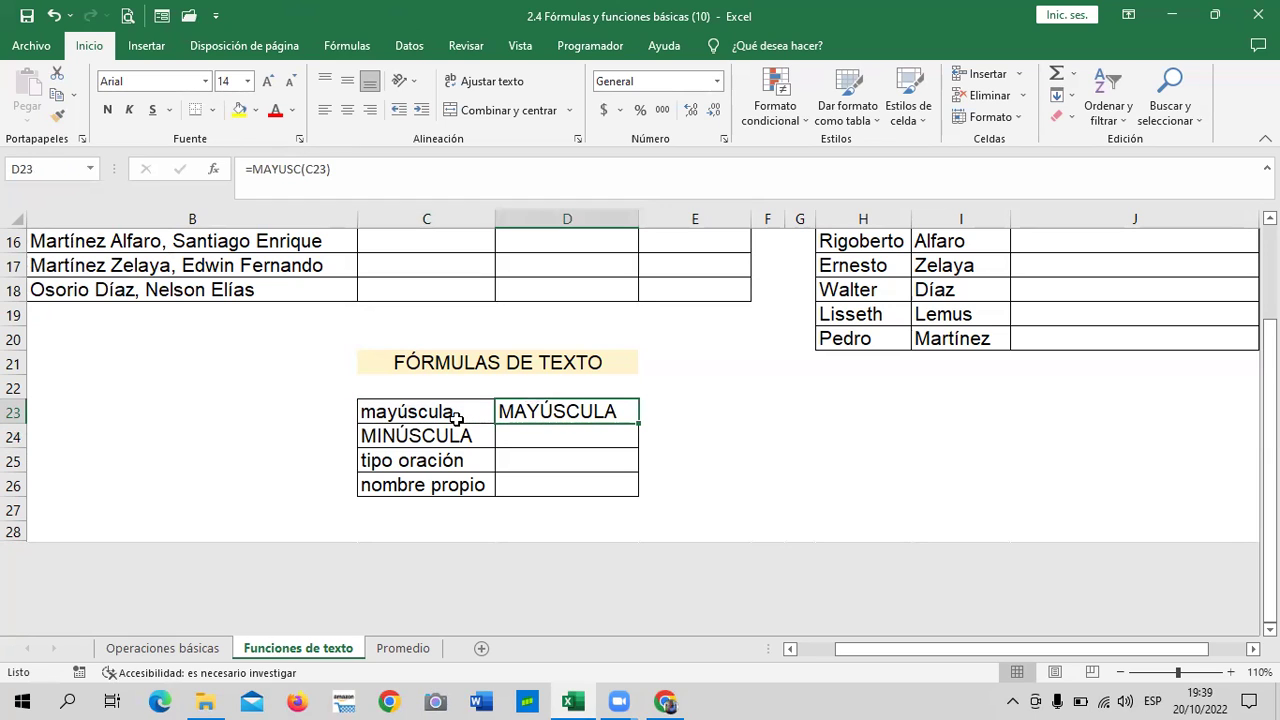
{"action": "left_click", "coordinate": [455, 412]}
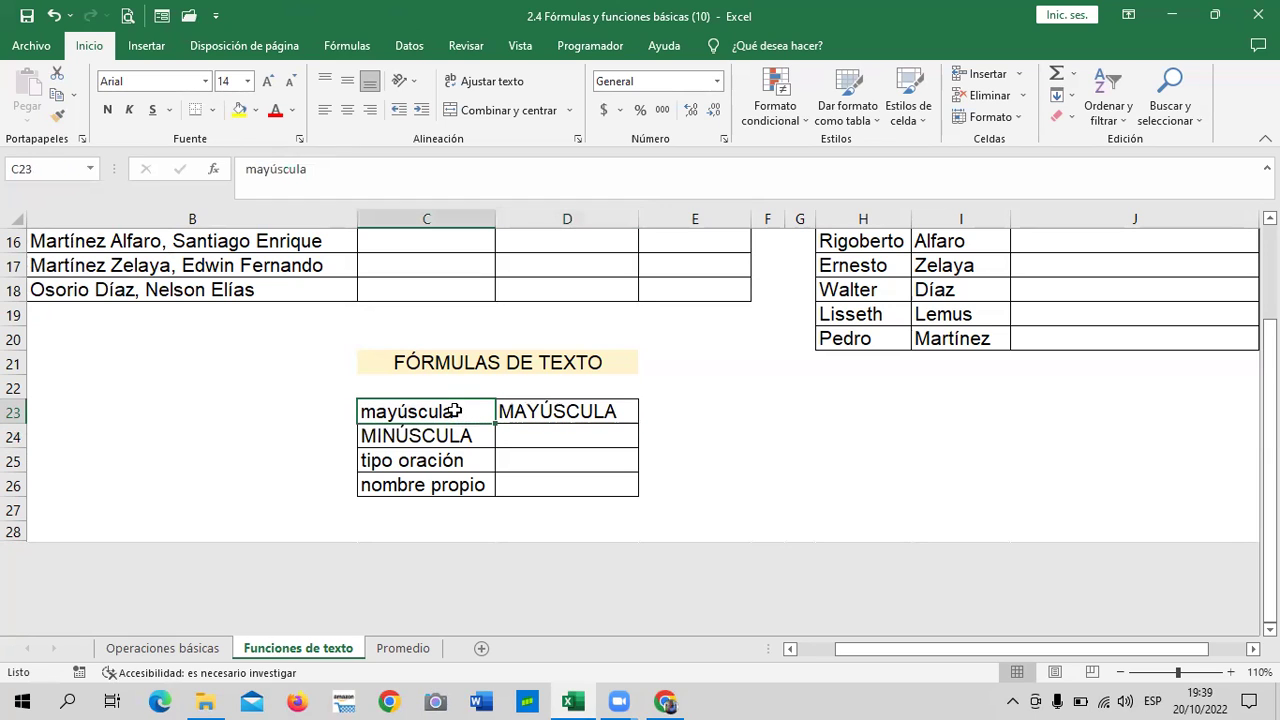
{"action": "left_click", "coordinate": [581, 404]}
{"action": "left_click", "coordinate": [822, 413]}
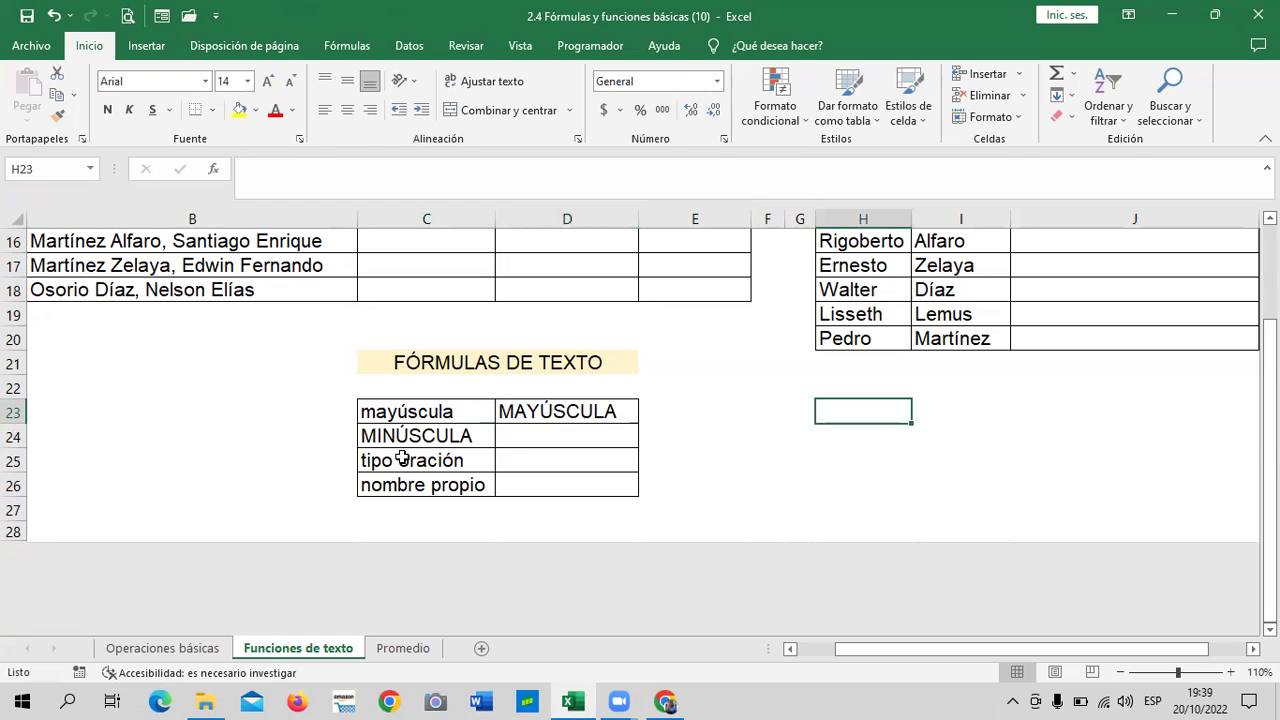
Select D24, beside the MINÚSCULA label in C24, for the lowercase formula.
{"action": "left_click", "coordinate": [403, 437]}
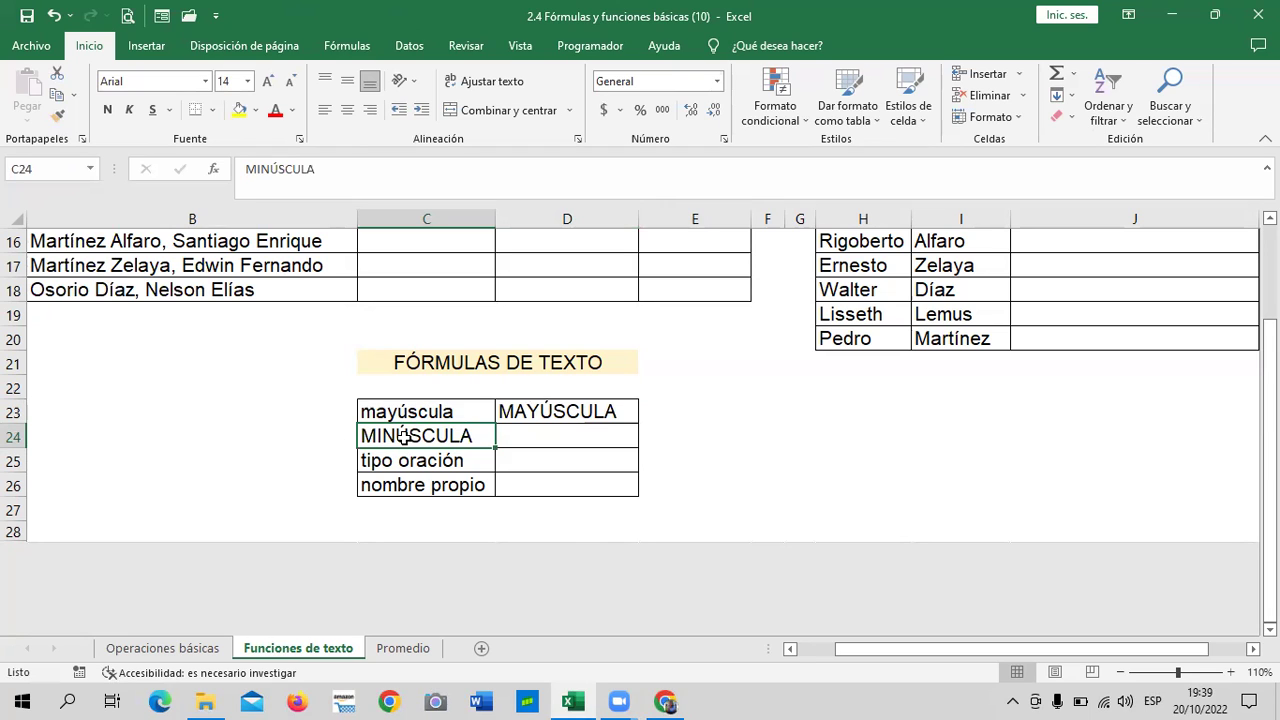
{"action": "left_click", "coordinate": [578, 435]}
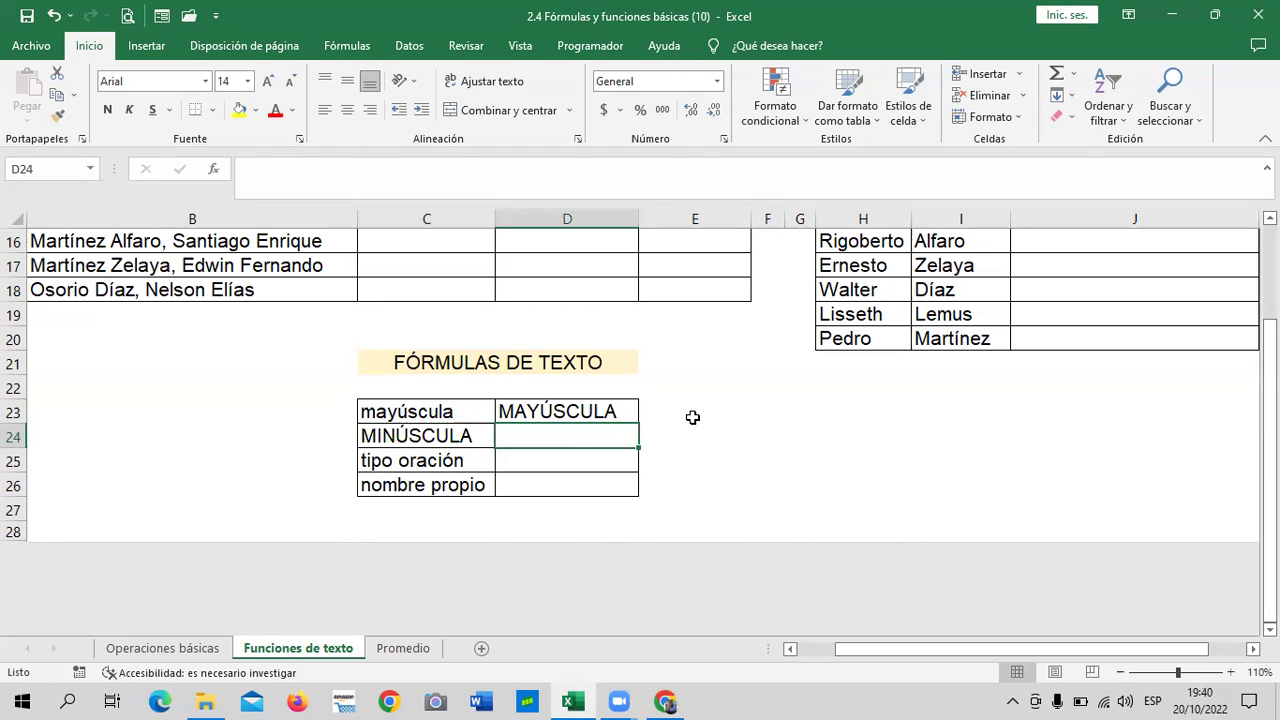
{"action": "left_click", "coordinate": [770, 412]}
{"action": "left_click", "coordinate": [490, 434]}
{"action": "left_click", "coordinate": [521, 429]}
Insert MINUSC from the Texto function list into D24 with C24 as text, giving minúscula.
{"action": "left_click", "coordinate": [343, 46]}
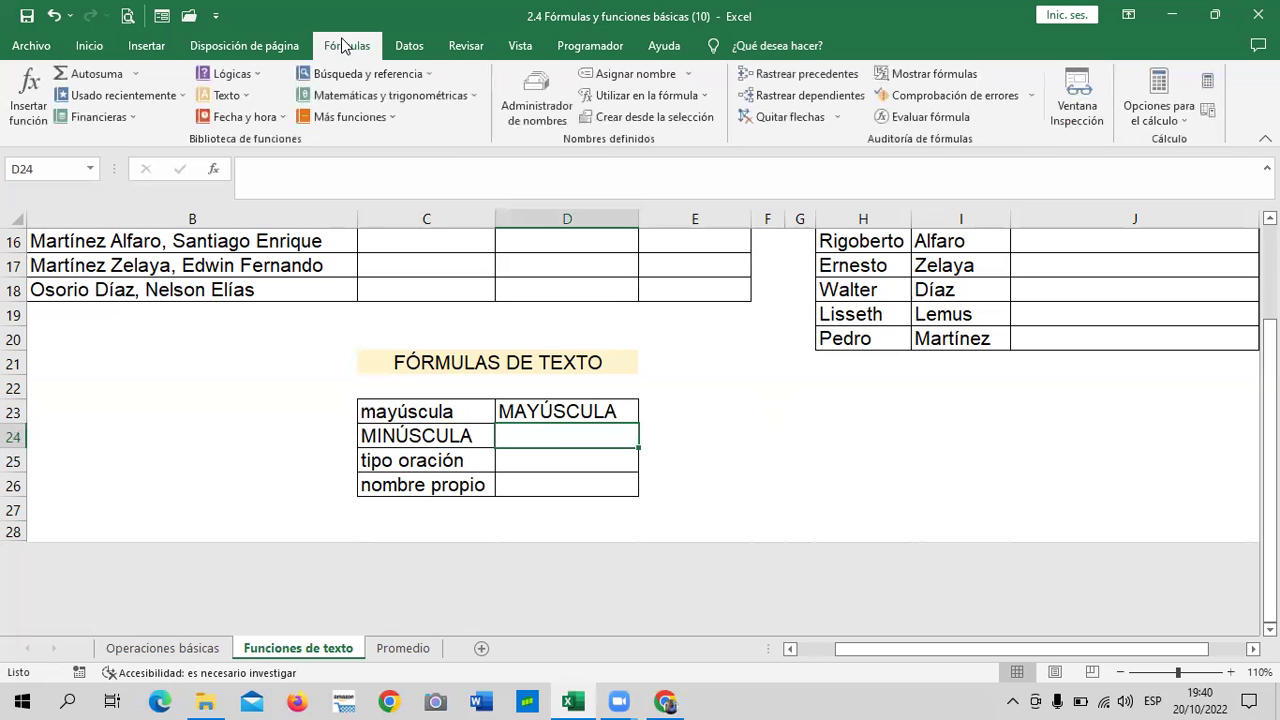
{"action": "left_click", "coordinate": [240, 95]}
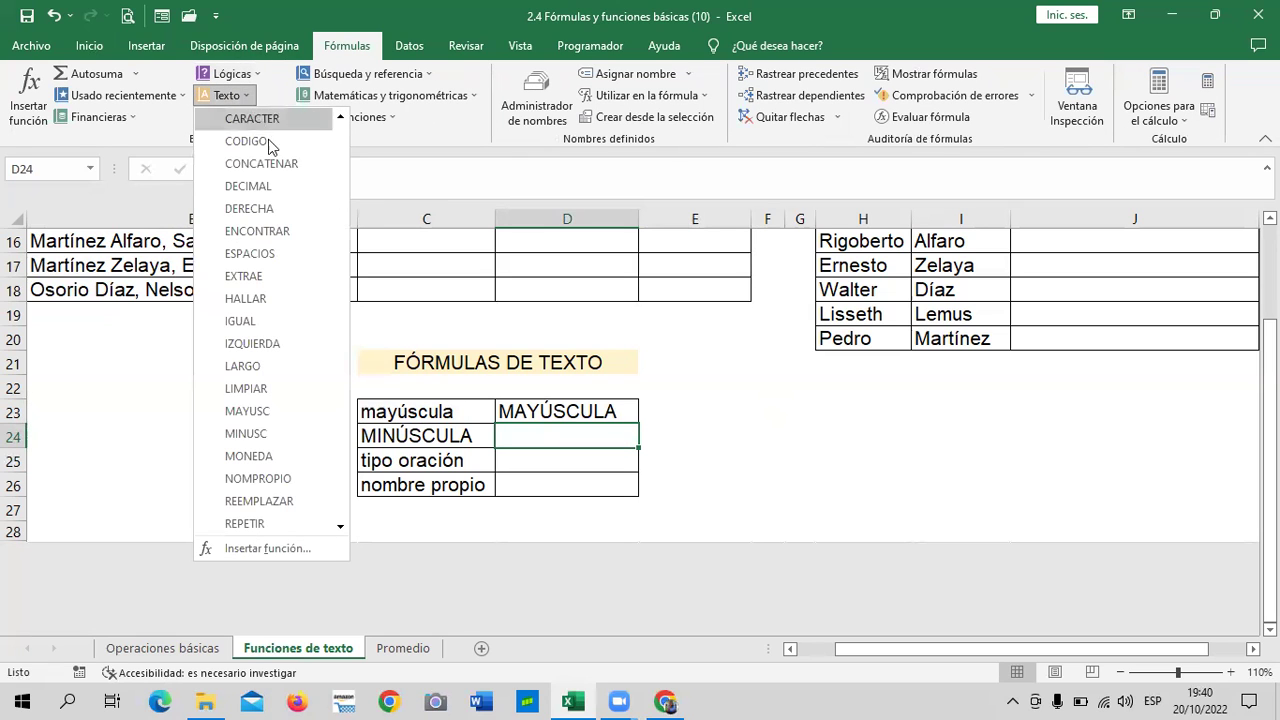
{"action": "left_click", "coordinate": [247, 434]}
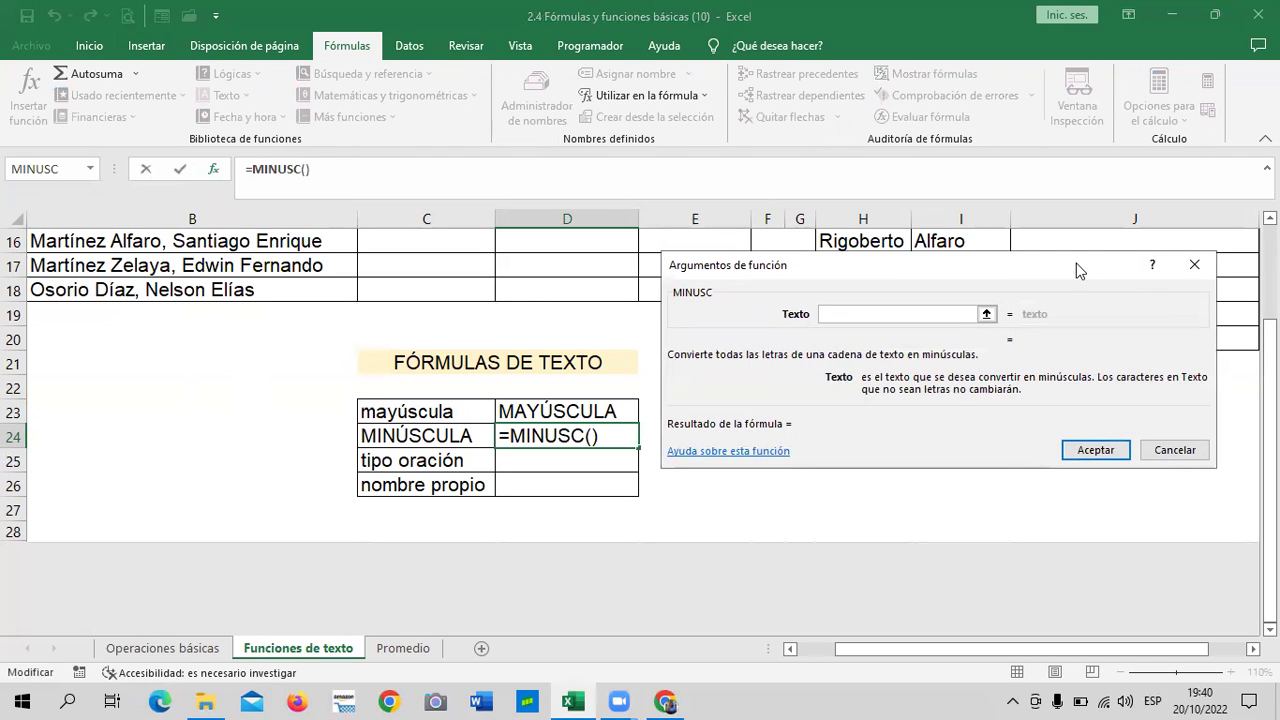
{"action": "left_click_drag", "start_coordinate": [1066, 263], "coordinate": [1071, 223]}
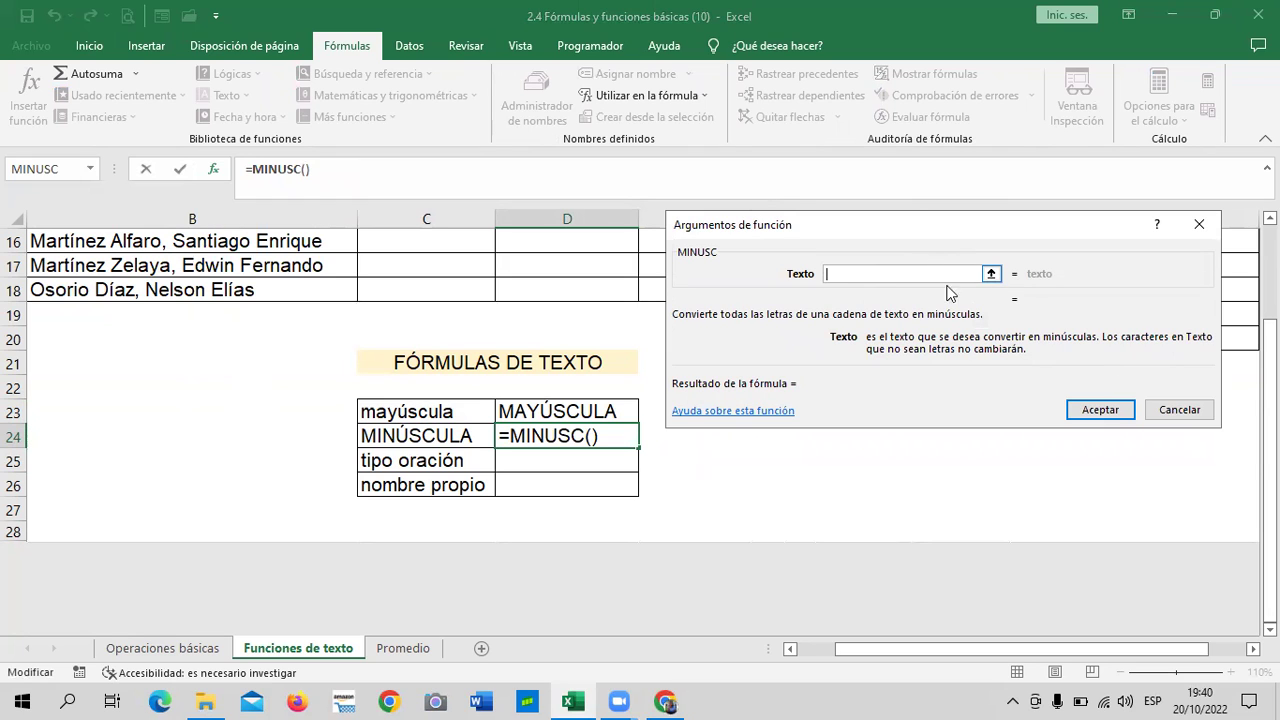
{"action": "left_click", "coordinate": [431, 440]}
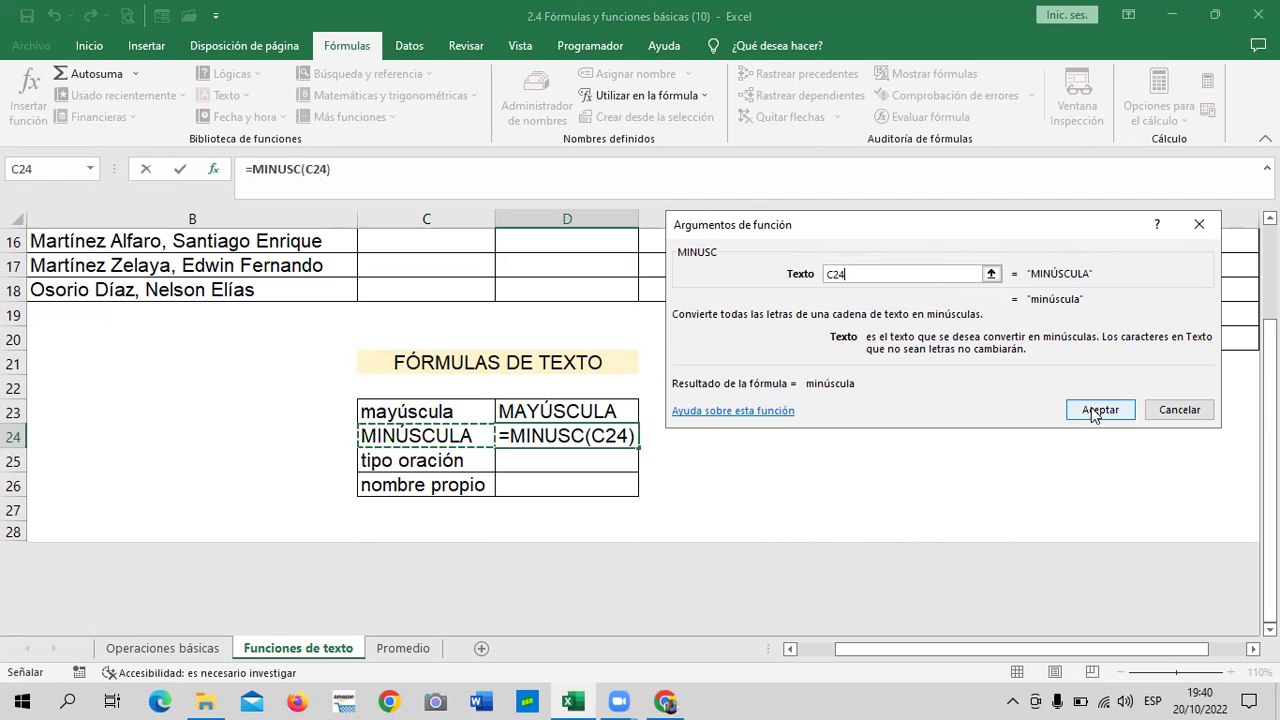
{"action": "left_click", "coordinate": [1093, 411]}
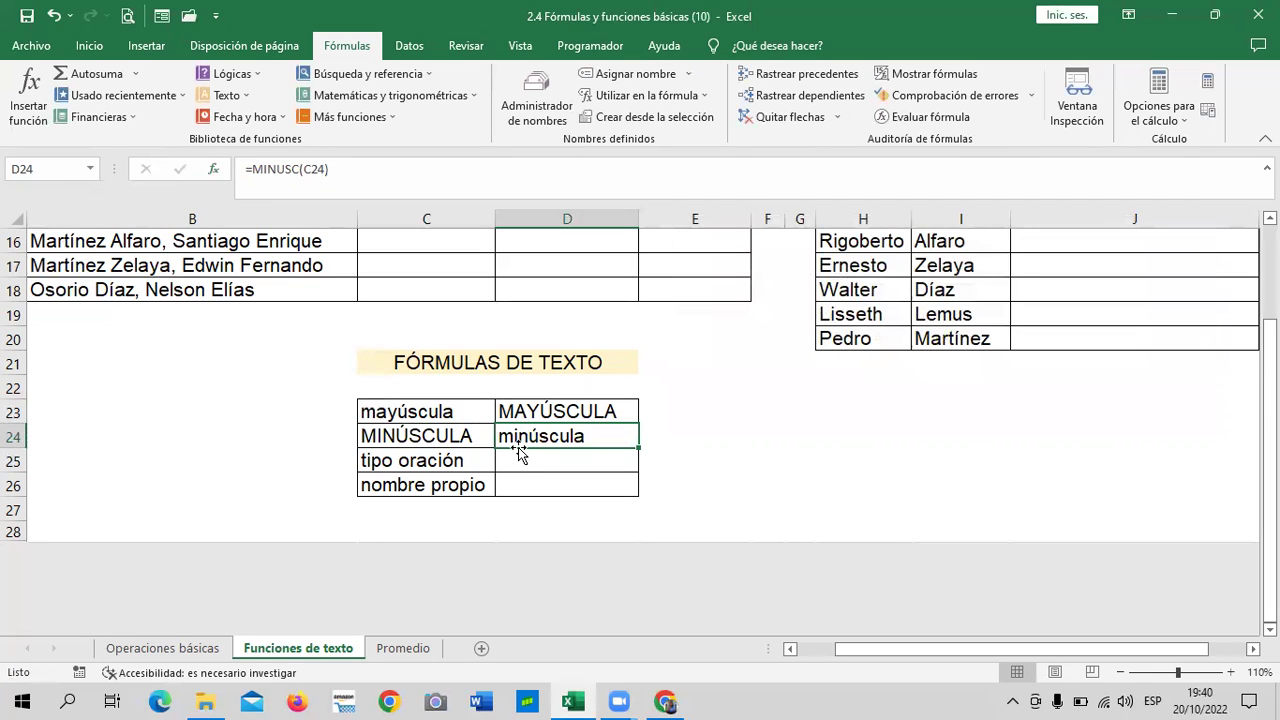
Look over the tipo oración and nombre propio labels in C25 and C26.
{"action": "left_click", "coordinate": [438, 430]}
{"action": "left_click", "coordinate": [580, 437]}
{"action": "left_click", "coordinate": [567, 455]}
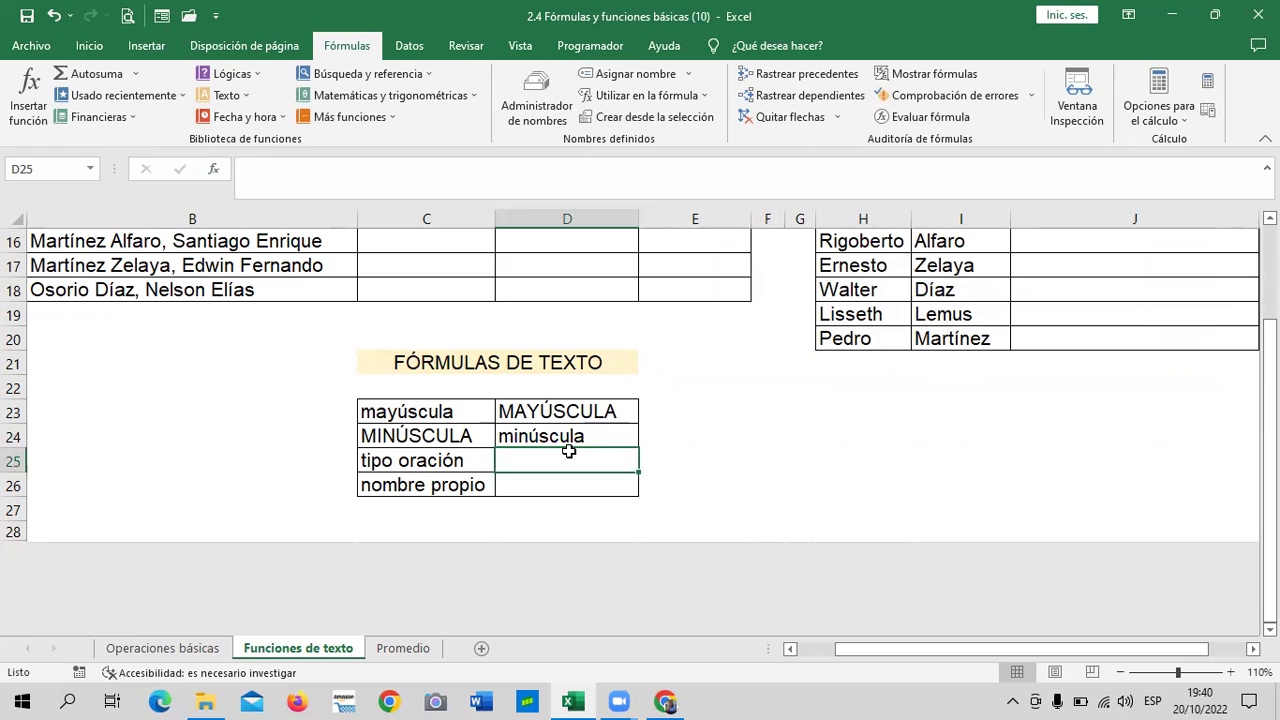
{"action": "left_click", "coordinate": [455, 463]}
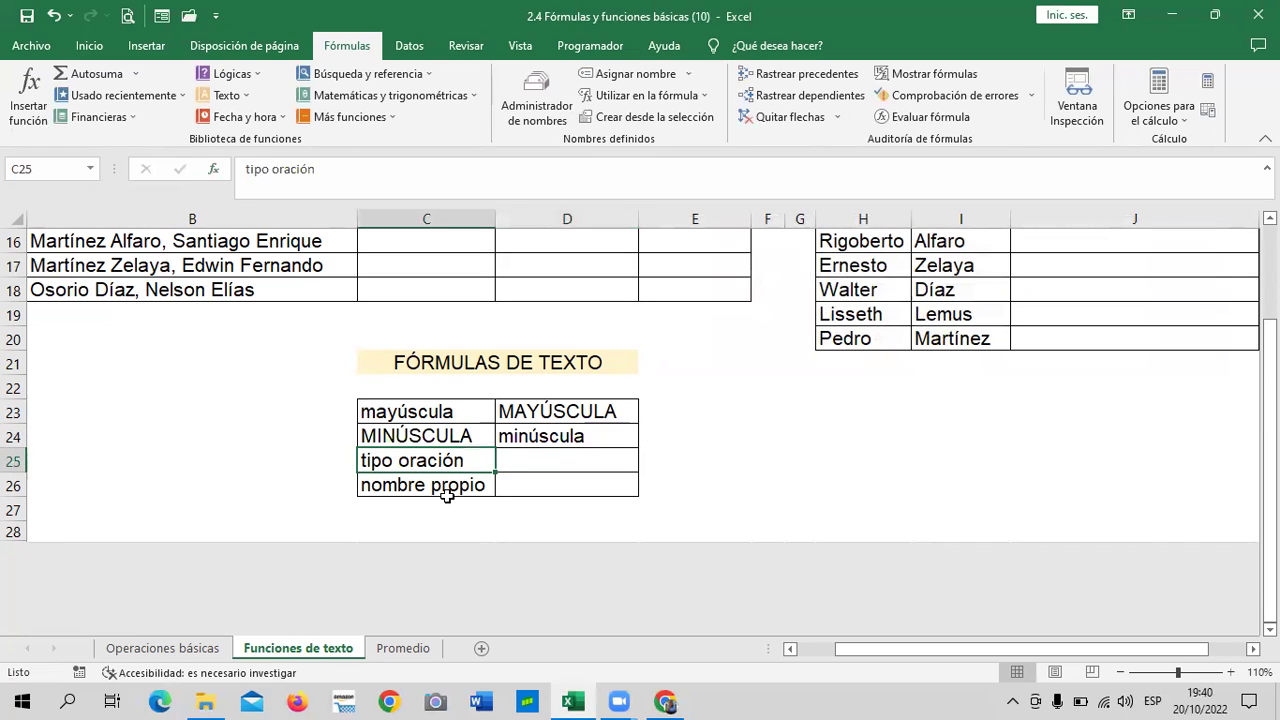
{"action": "left_click", "coordinate": [448, 493]}
{"action": "left_click", "coordinate": [441, 461]}
{"action": "left_click", "coordinate": [423, 489]}
{"action": "left_click", "coordinate": [410, 440]}
{"action": "left_click", "coordinate": [422, 505]}
{"action": "left_click", "coordinate": [415, 465]}
{"action": "left_click", "coordinate": [441, 486]}
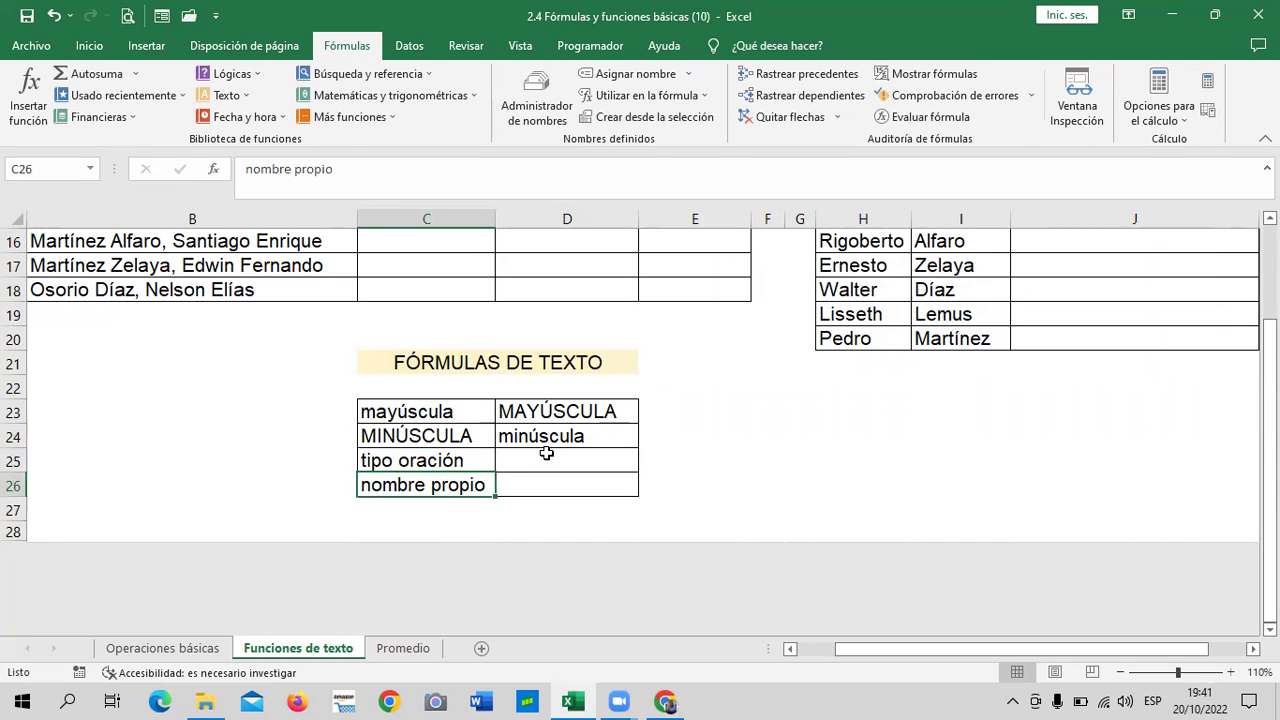
Enter =NOMPROPIO(C25) in D25 so it shows Tipo Oración.
{"action": "left_click", "coordinate": [543, 455]}
{"action": "type", "text": "="}
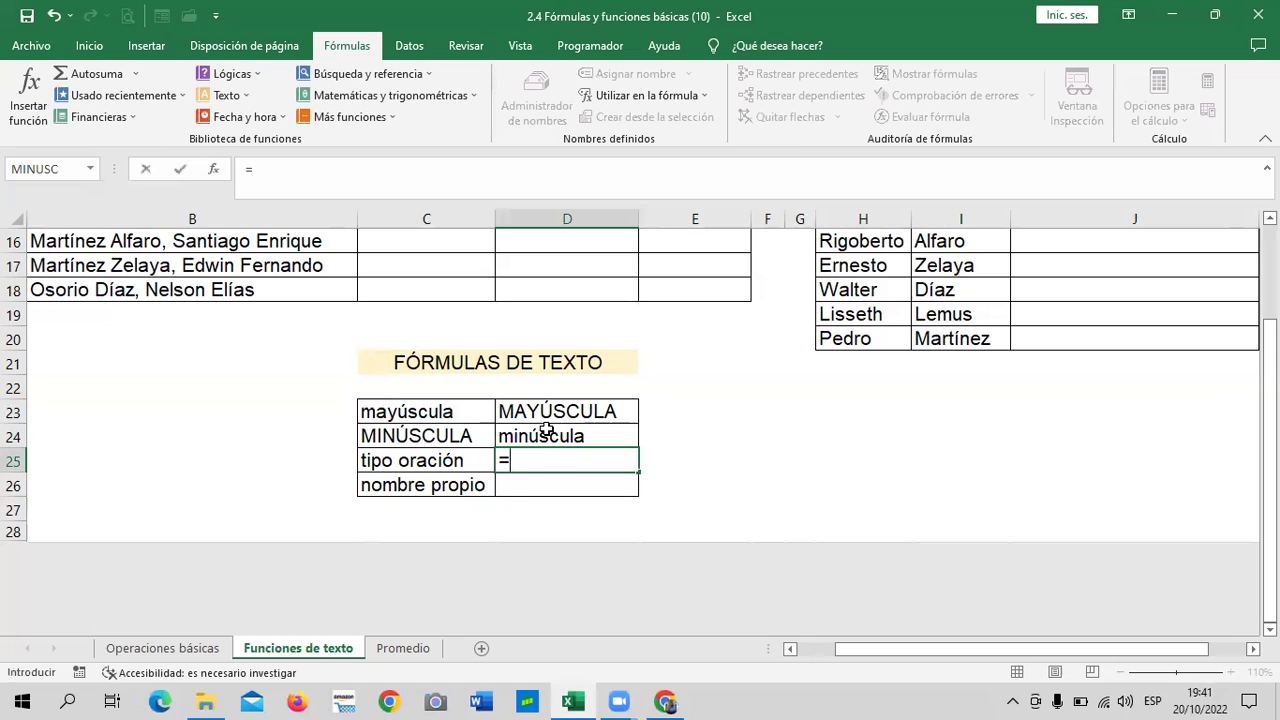
{"action": "type", "text": "nom"}
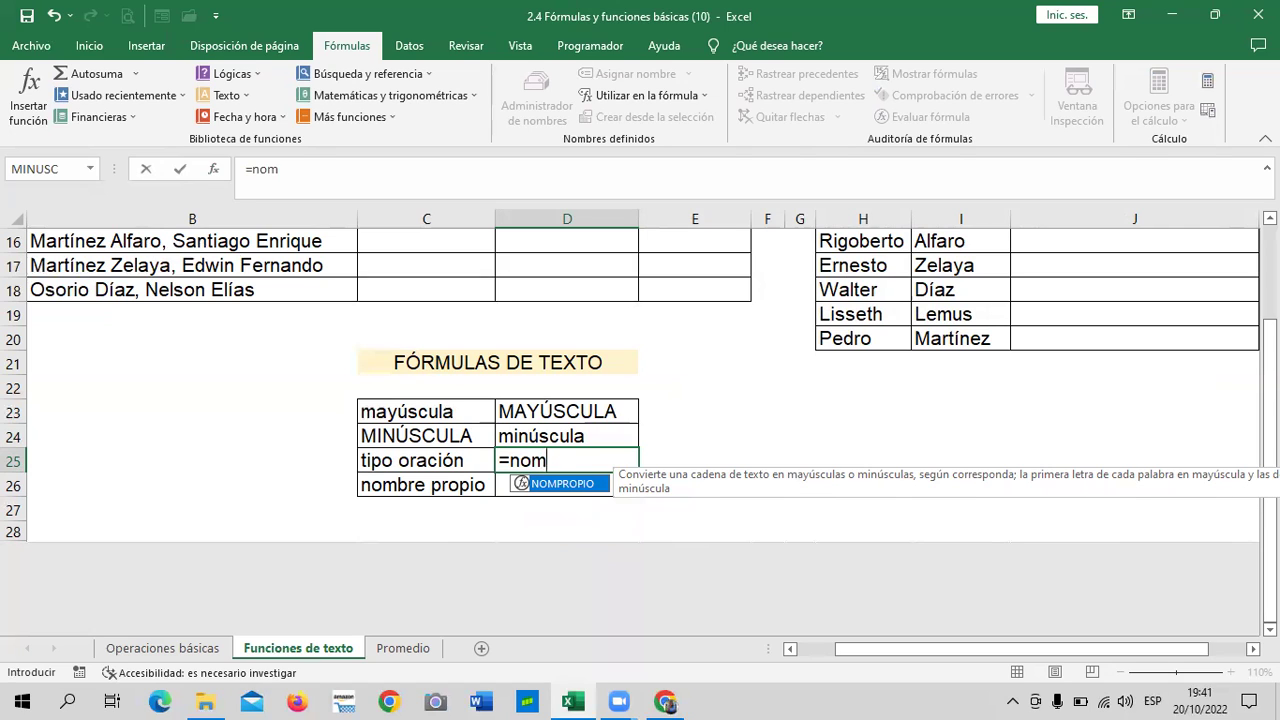
{"action": "double_click", "coordinate": [547, 484]}
{"action": "left_click", "coordinate": [440, 460]}
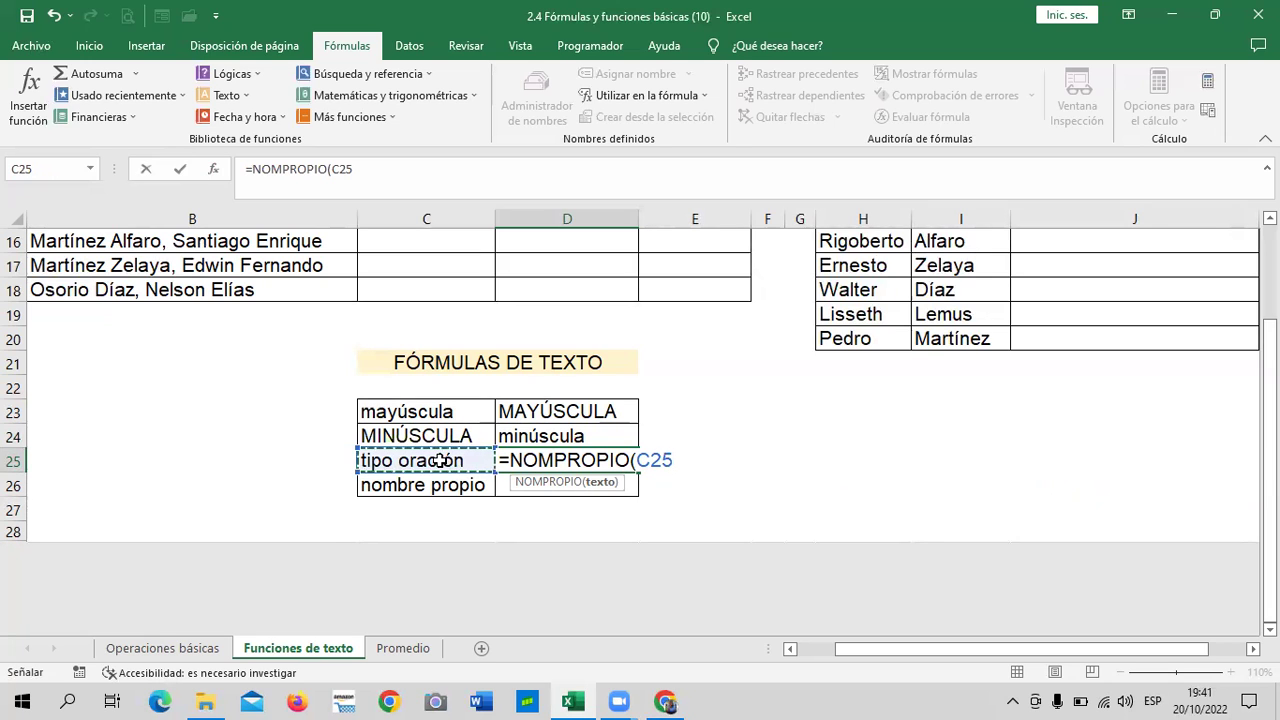
{"action": "type", "text": ")"}
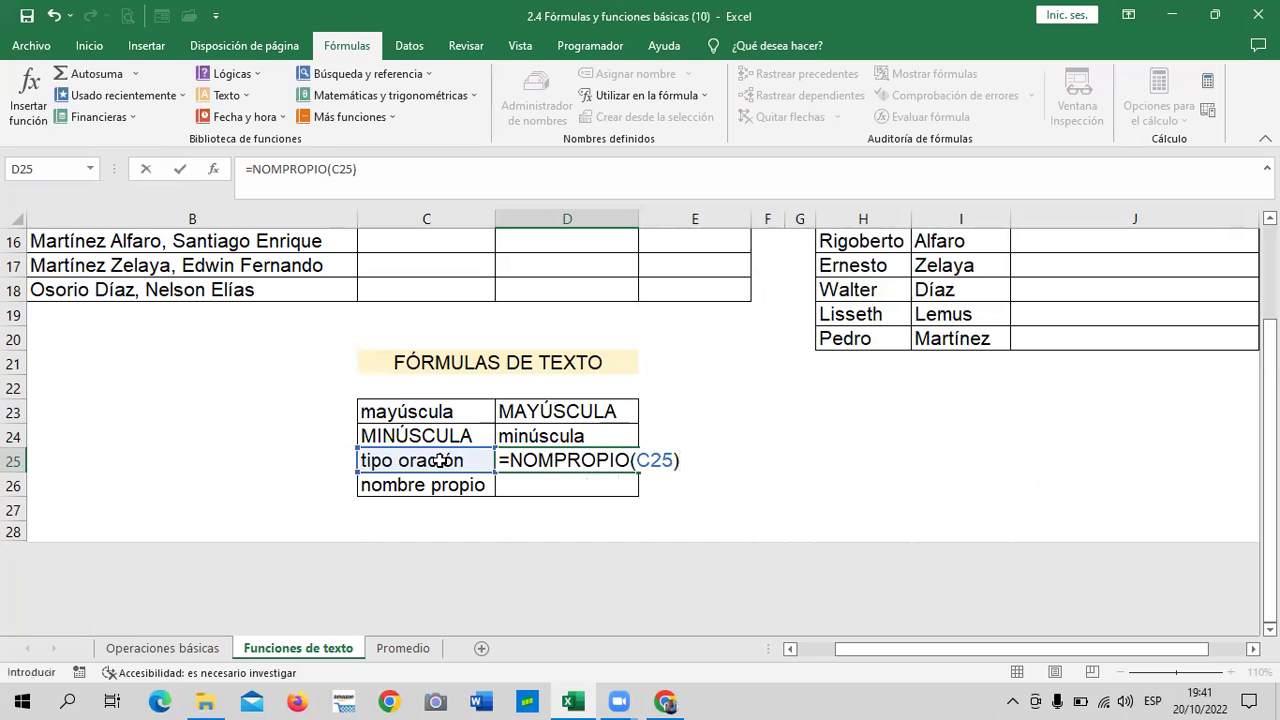
{"action": "key", "text": "Return"}
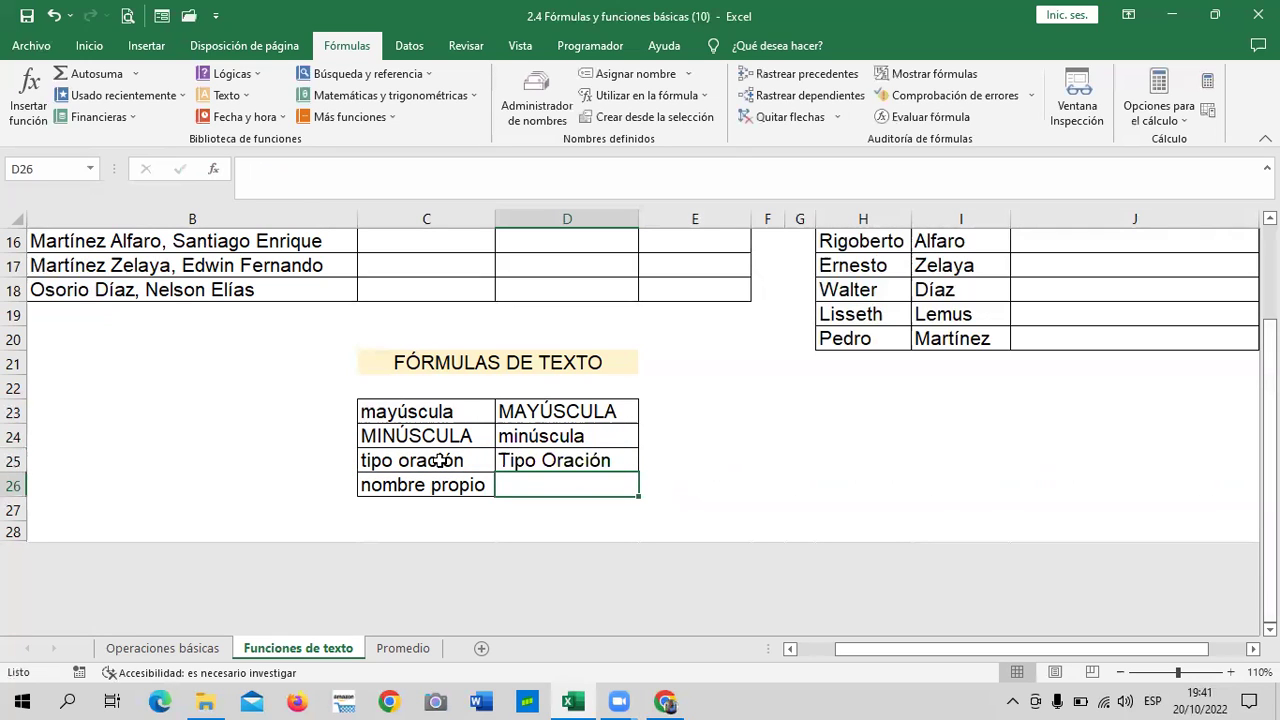
{"action": "left_click", "coordinate": [512, 466]}
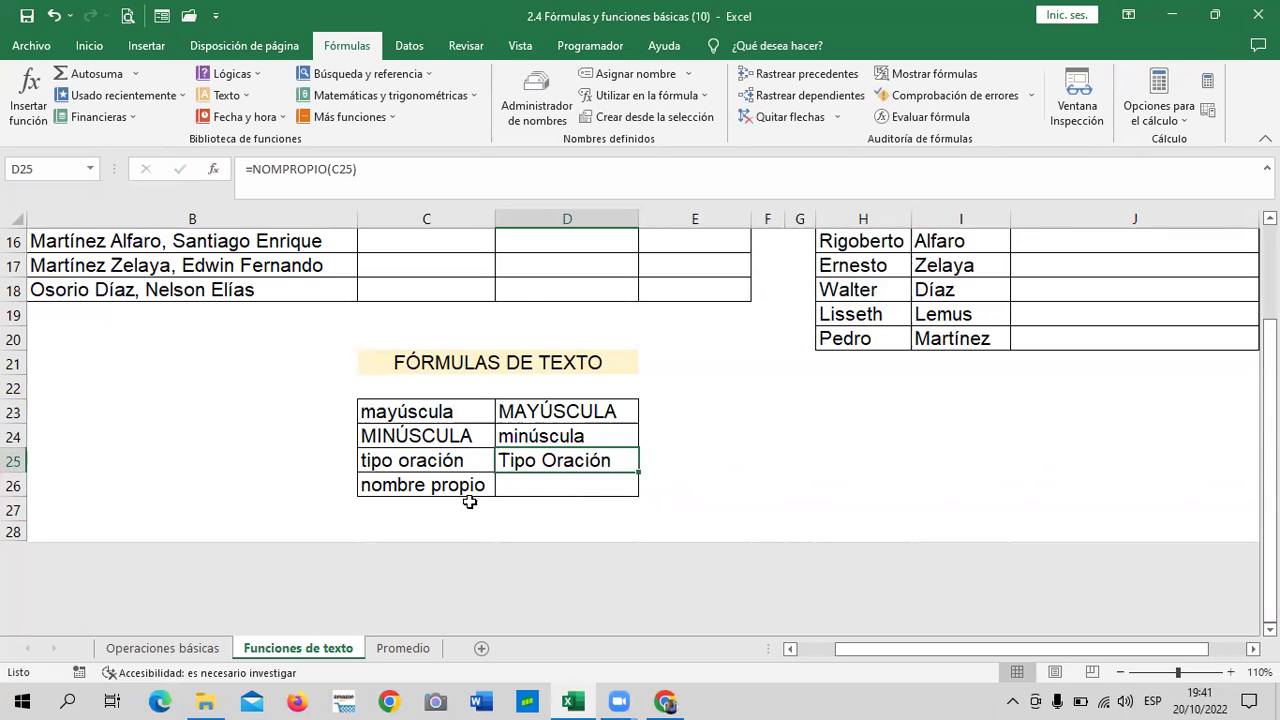
Enter =NOMPROPIO(C26) in D26 so it shows Nombre Propio.
{"action": "left_click", "coordinate": [433, 486]}
{"action": "left_click", "coordinate": [530, 483]}
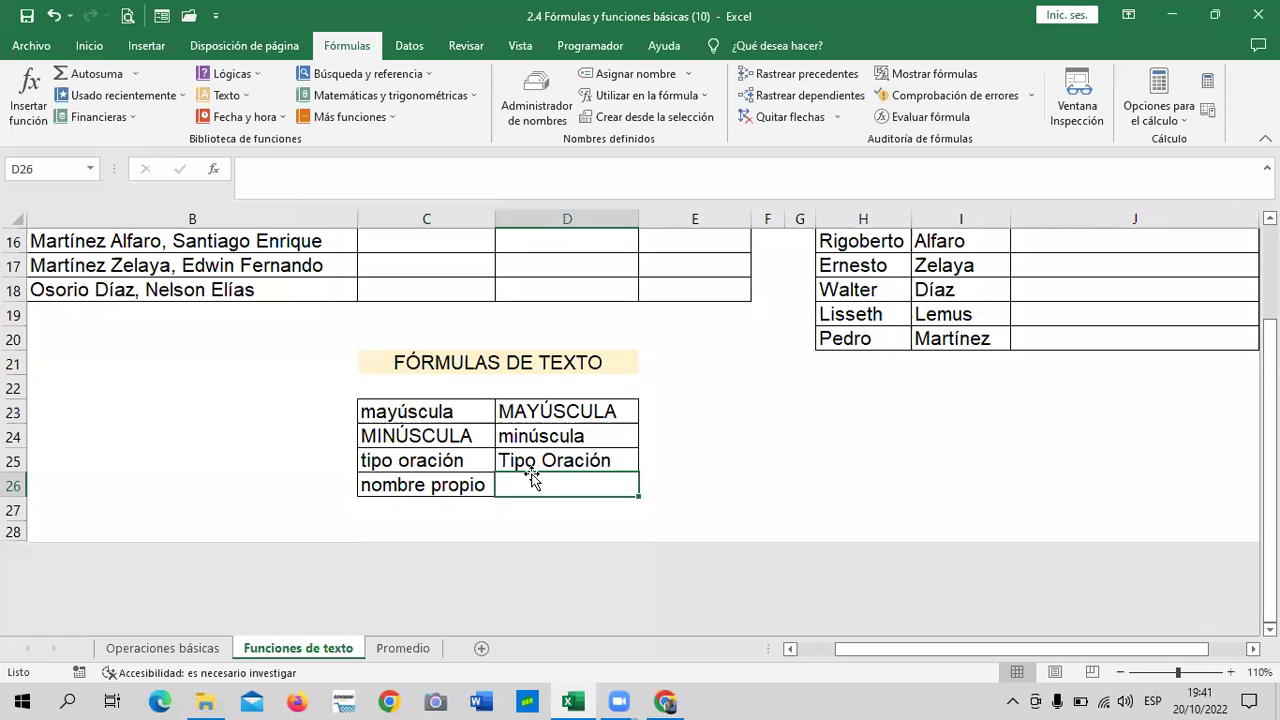
{"action": "type", "text": "=nom"}
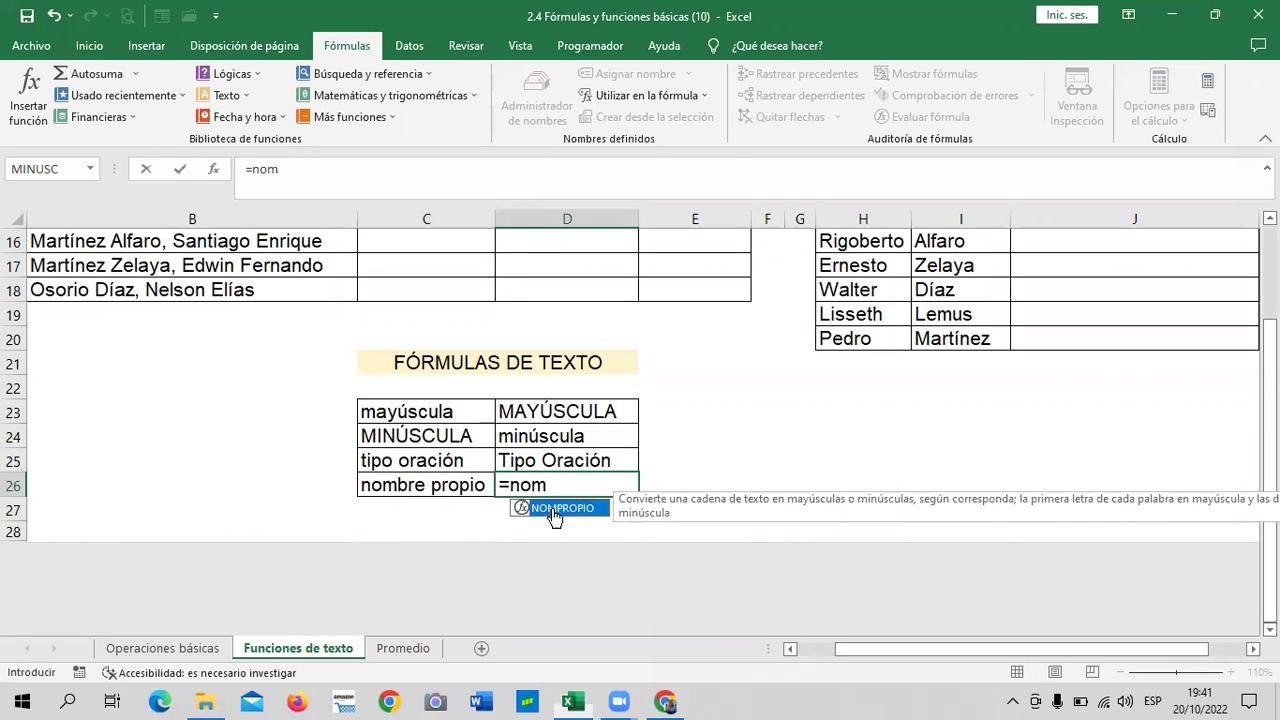
{"action": "double_click", "coordinate": [520, 508]}
{"action": "left_click", "coordinate": [452, 484]}
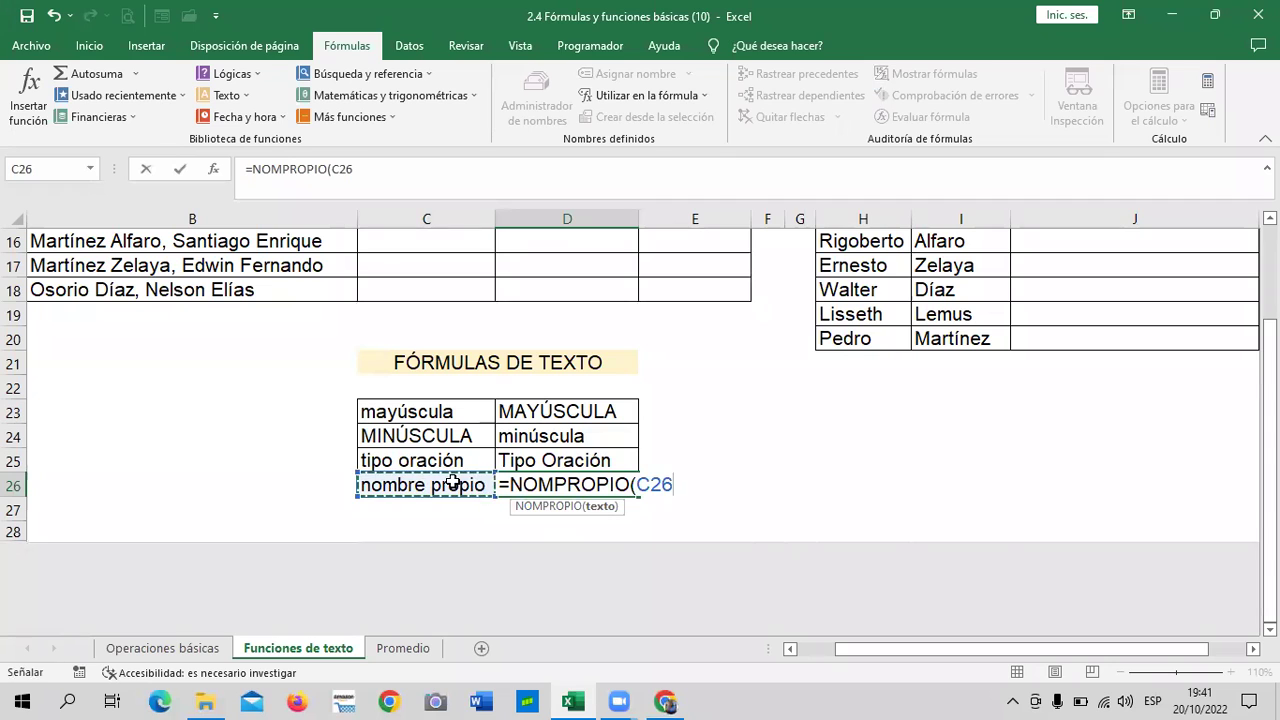
{"action": "type", "text": ")"}
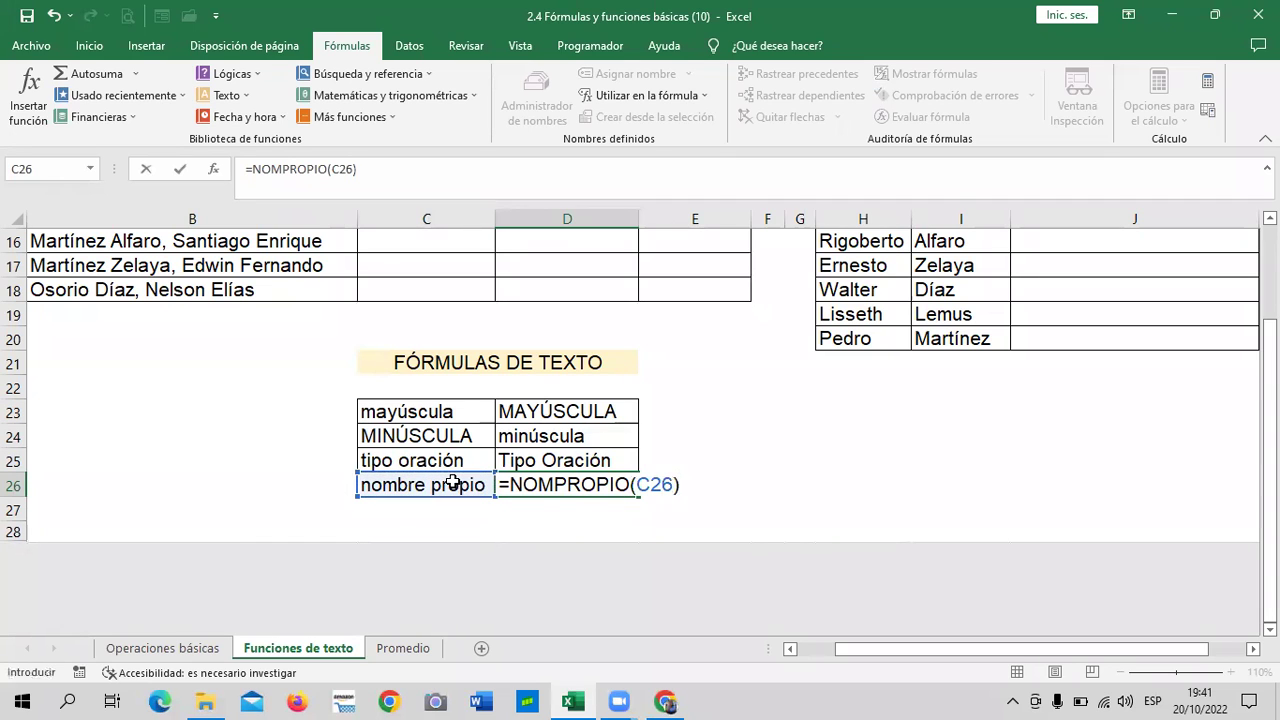
{"action": "key", "text": "Return"}
Review the four text formulas in D23 through D26.
{"action": "left_click", "coordinate": [538, 485]}
{"action": "left_click", "coordinate": [536, 458]}
{"action": "left_click", "coordinate": [529, 484]}
{"action": "left_click", "coordinate": [531, 458]}
{"action": "left_click", "coordinate": [525, 442]}
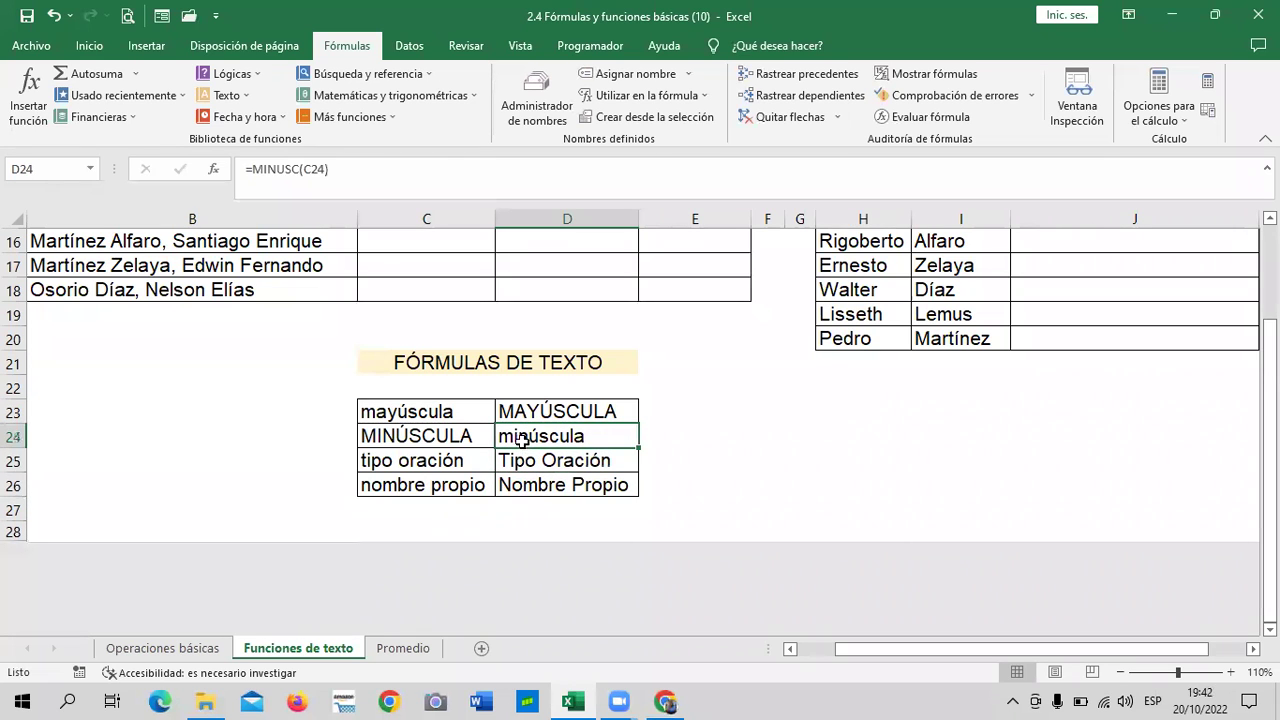
{"action": "left_click", "coordinate": [513, 411]}
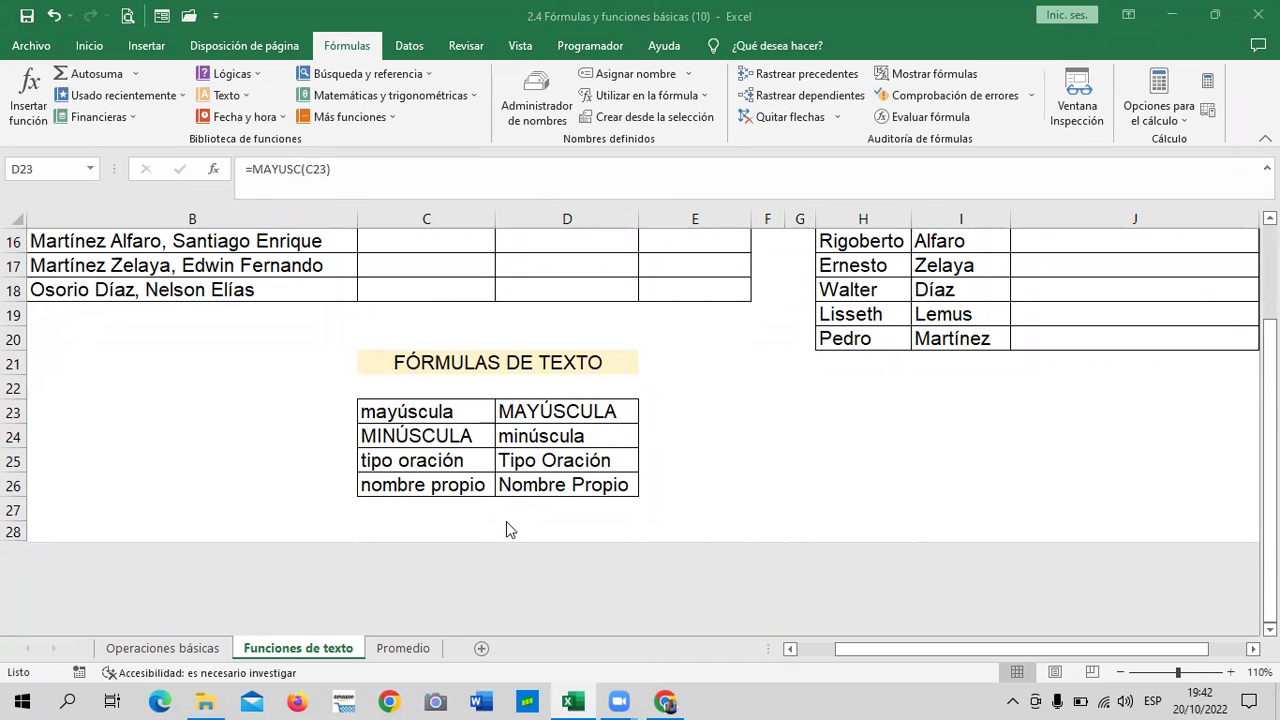
Scroll back up to the CONCATENAR table of first names and surnames.
{"action": "scroll", "coordinate": [500, 540], "scroll_direction": "down", "scroll_amount": 1}
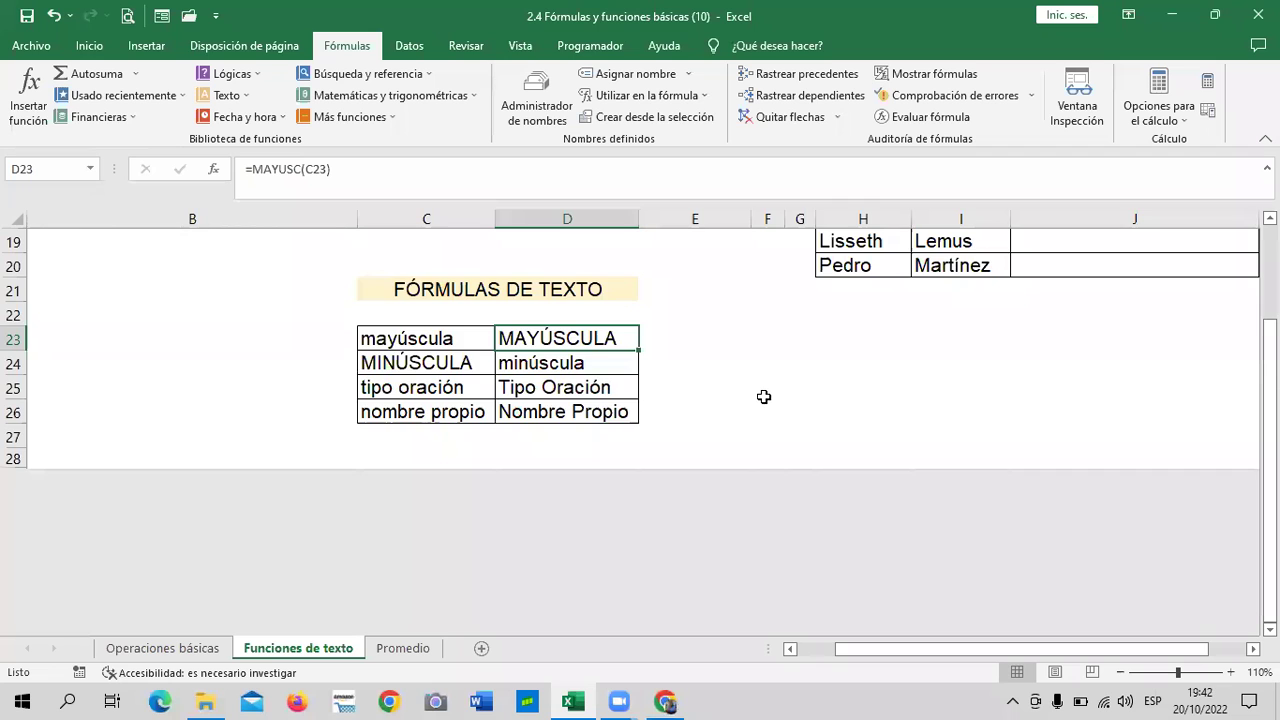
{"action": "scroll", "coordinate": [765, 390], "scroll_direction": "up", "scroll_amount": 2}
{"action": "mouse_move", "coordinate": [1115, 650]}
{"action": "left_mouse_down"}
{"action": "mouse_move", "coordinate": [1175, 650]}
{"action": "mouse_move", "coordinate": [1147, 647]}
{"action": "left_mouse_up"}
{"action": "scroll", "coordinate": [685, 468], "scroll_direction": "up", "scroll_amount": 4}
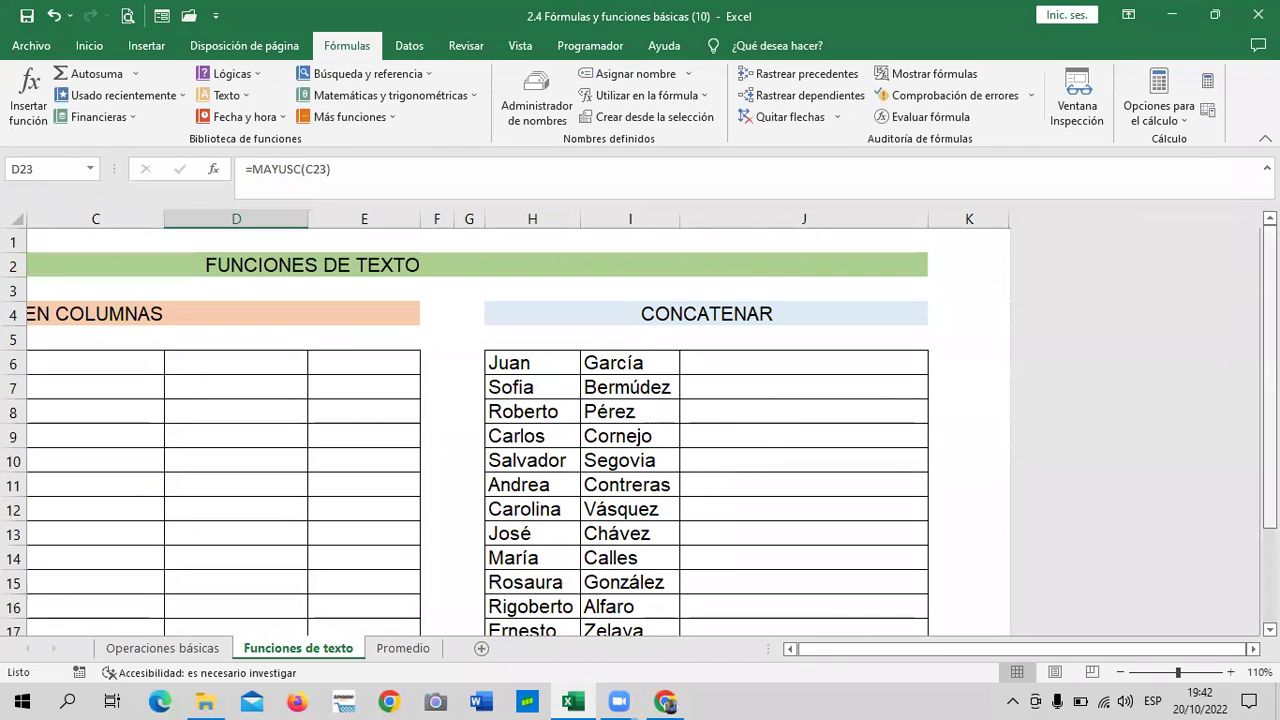
{"action": "left_click_drag", "start_coordinate": [1270, 252], "coordinate": [1270, 280]}
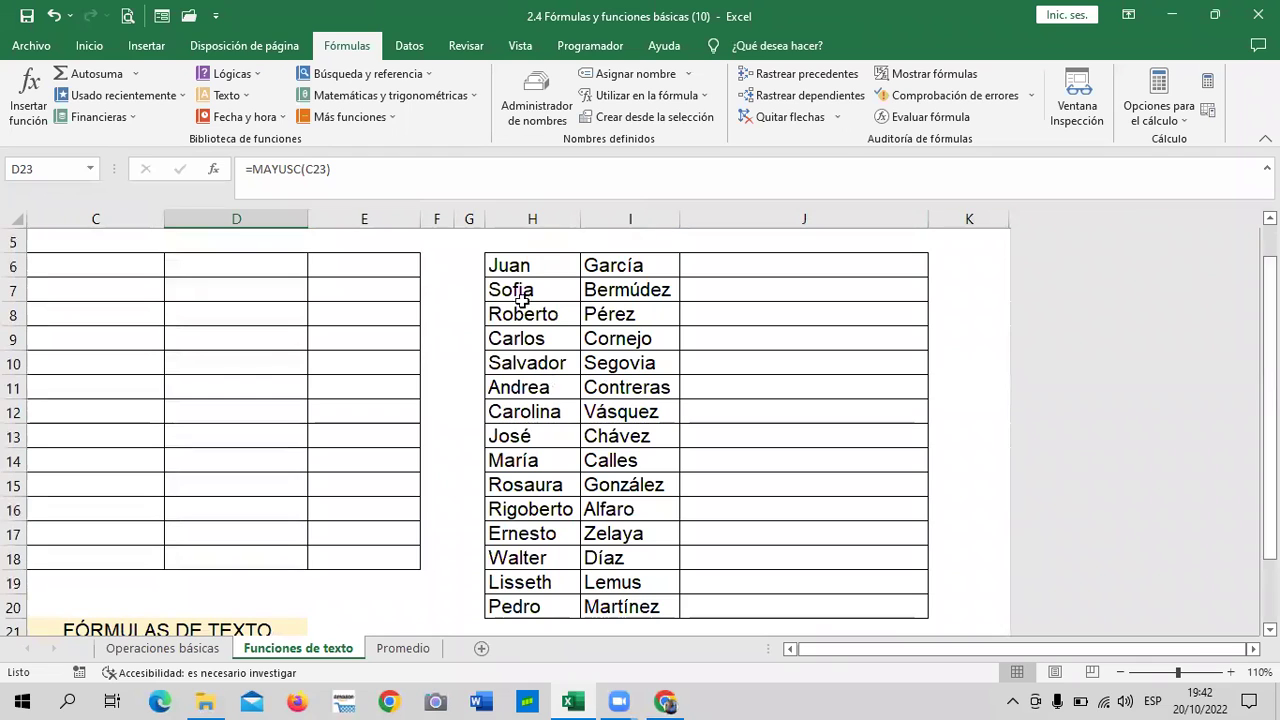
{"action": "left_click", "coordinate": [741, 291]}
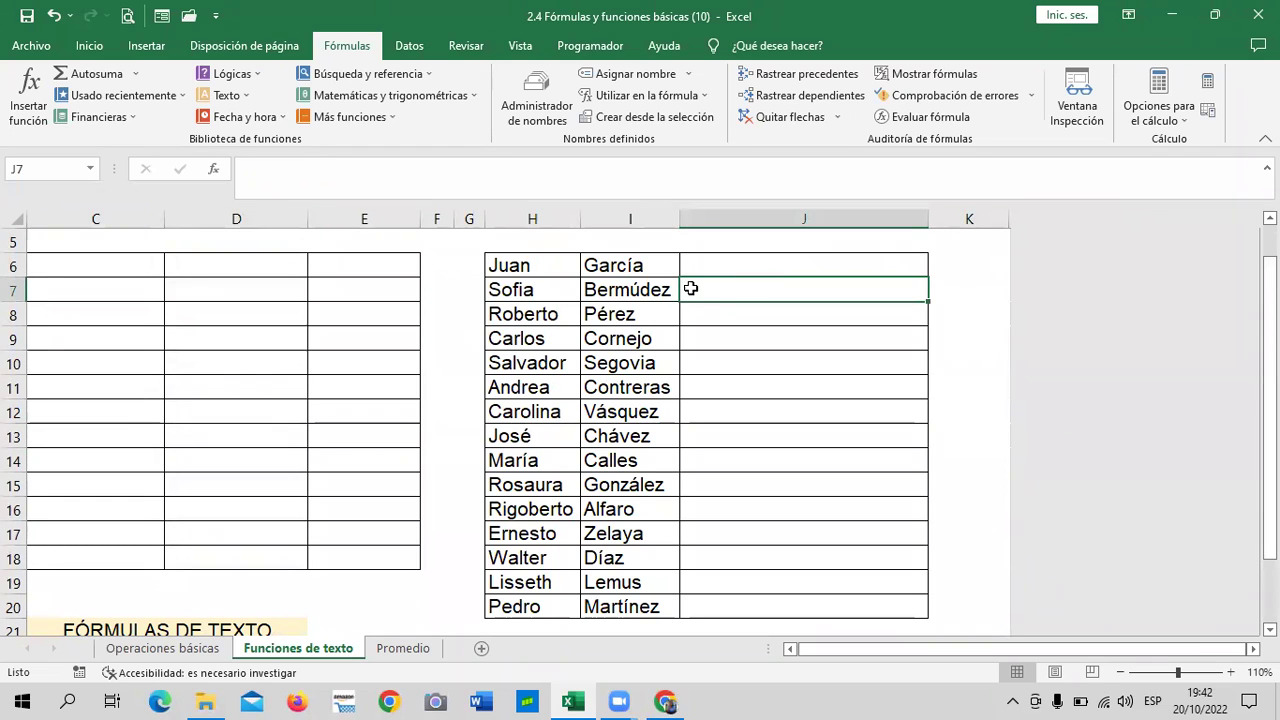
{"action": "left_click", "coordinate": [555, 265]}
Inspect Juan in H6 and García in I6, then select J6 for the full name.
{"action": "left_click", "coordinate": [614, 262]}
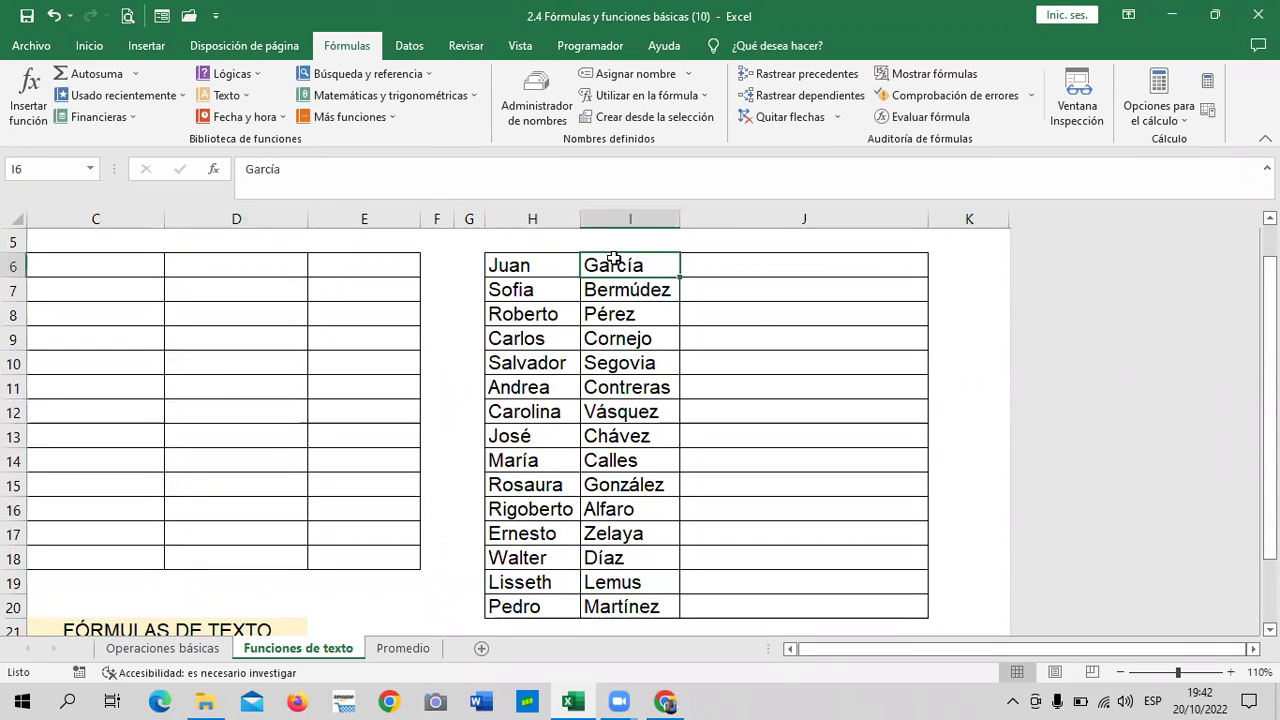
{"action": "left_click", "coordinate": [528, 263]}
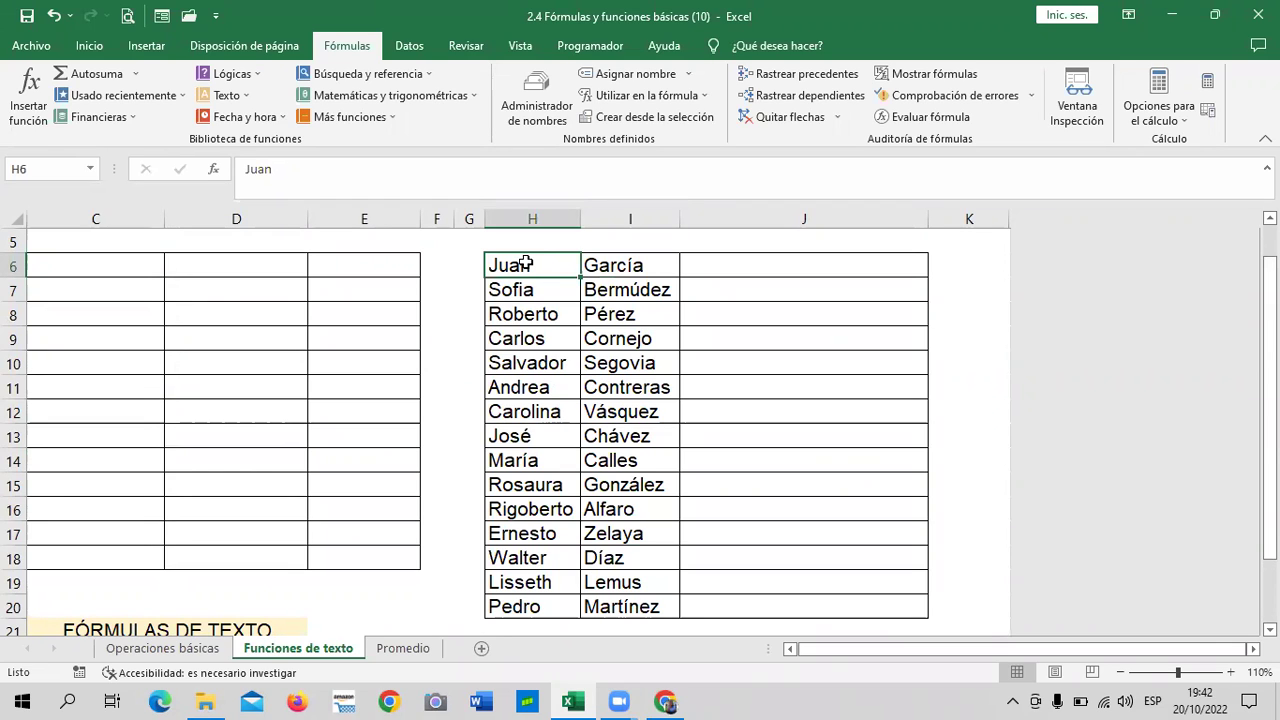
{"action": "left_click", "coordinate": [790, 335]}
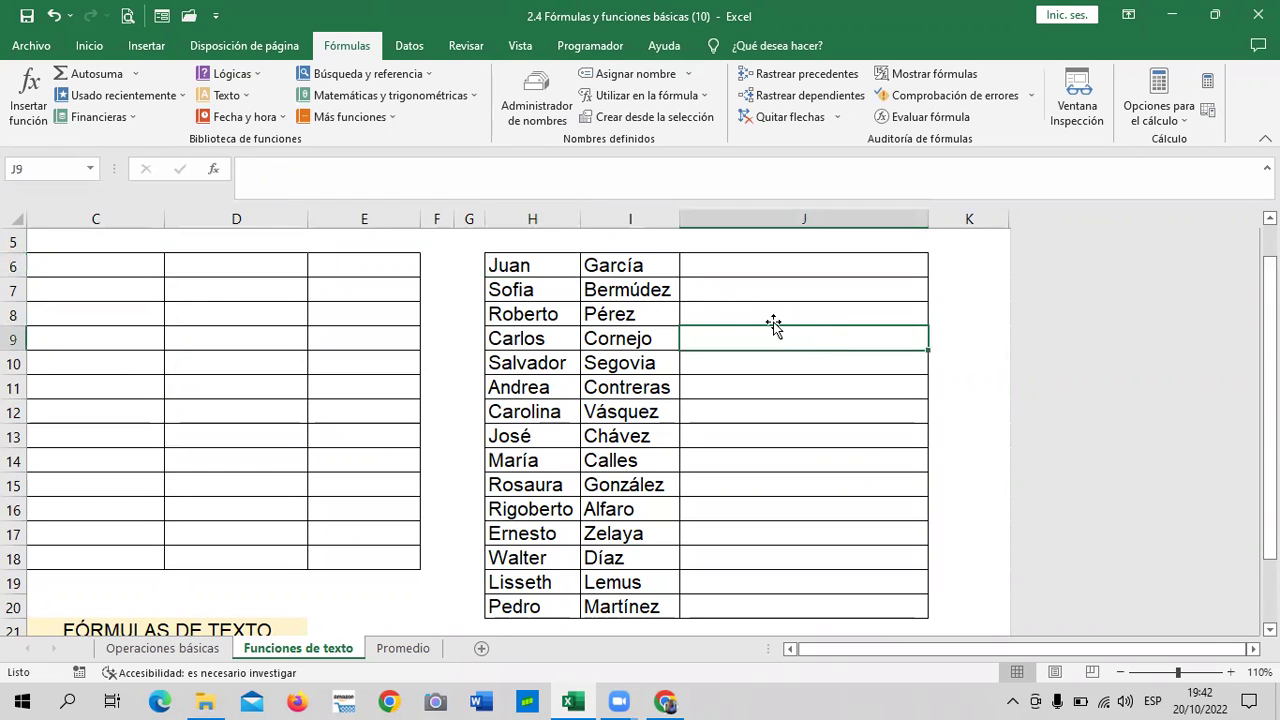
{"action": "left_click", "coordinate": [523, 266]}
{"action": "right_click", "coordinate": [523, 266]}
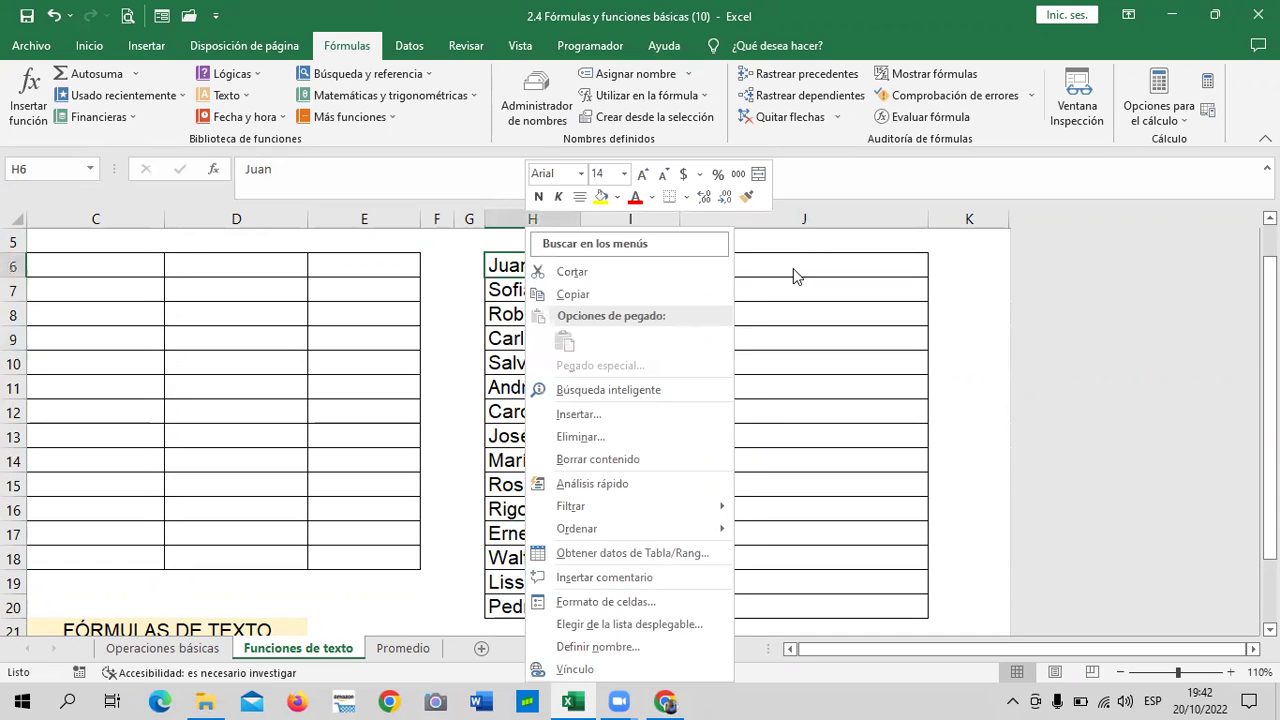
{"action": "left_click", "coordinate": [791, 260]}
{"action": "left_click", "coordinate": [757, 264]}
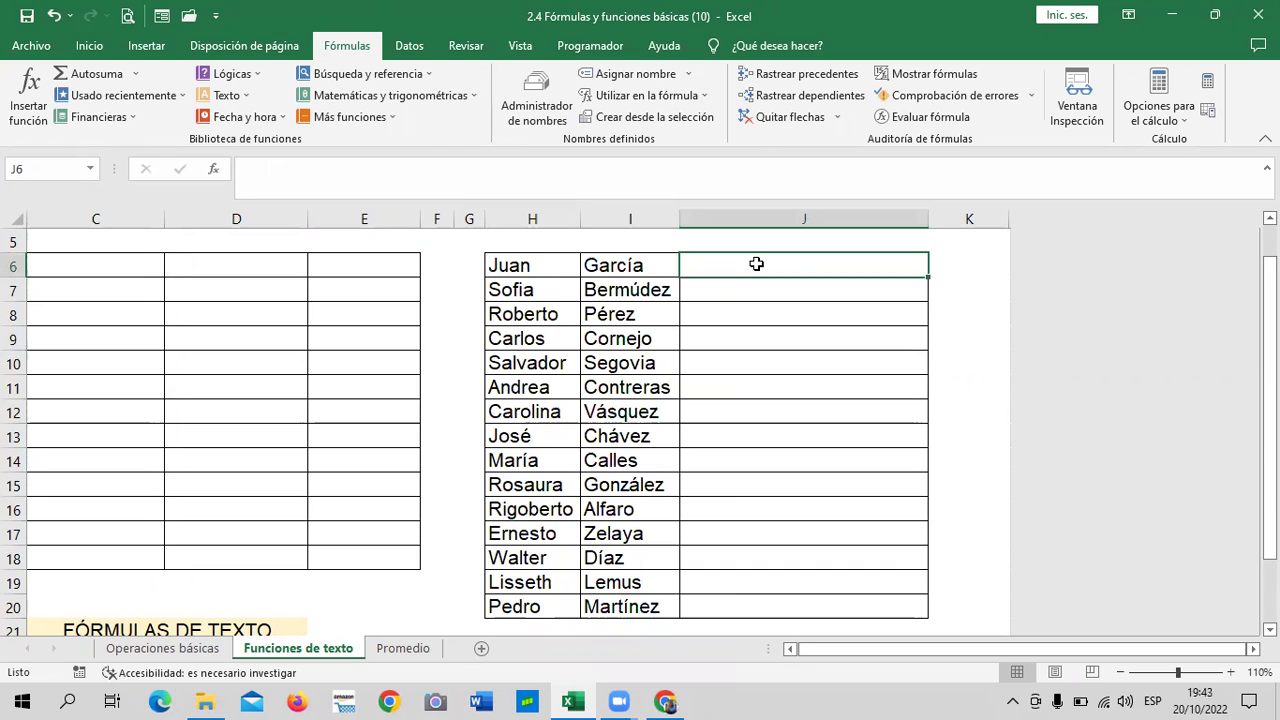
Enter =CONCATENAR(H6;I6) in J6, joining Juan and García into JuanGarcía.
{"action": "left_click", "coordinate": [716, 422]}
{"action": "left_click", "coordinate": [764, 268]}
{"action": "type", "text": "="}
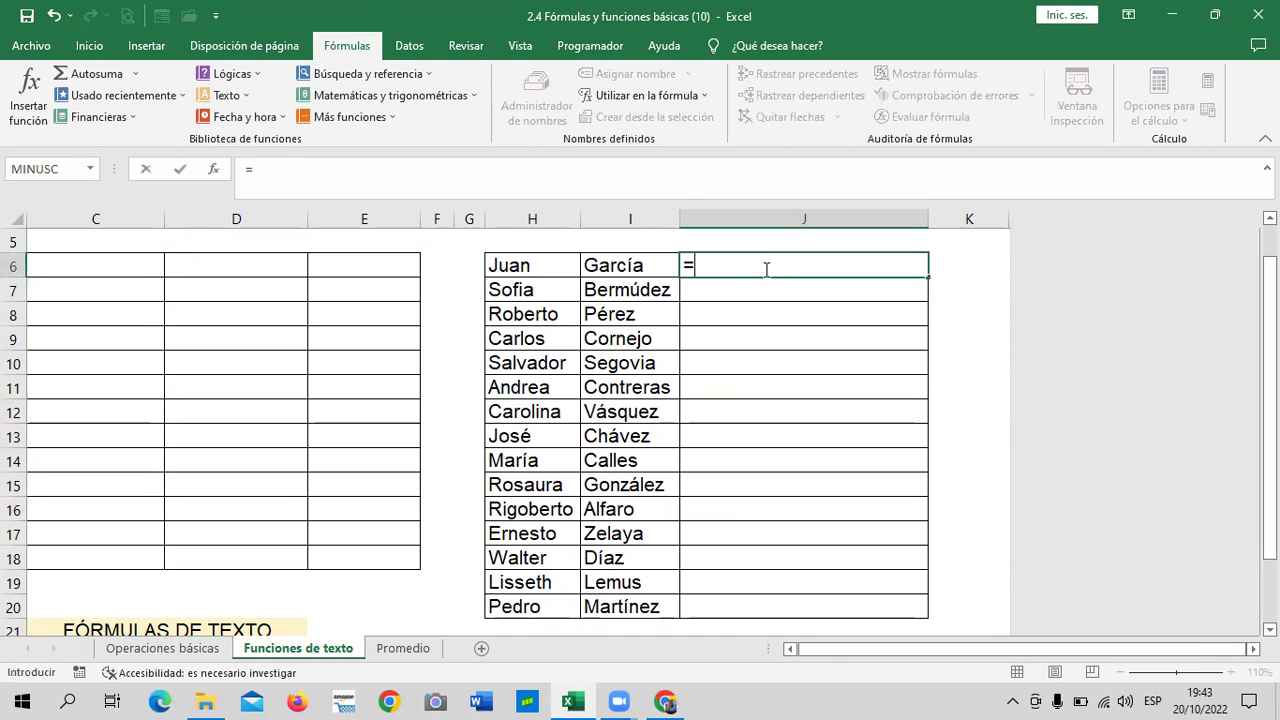
{"action": "type", "text": "con"}
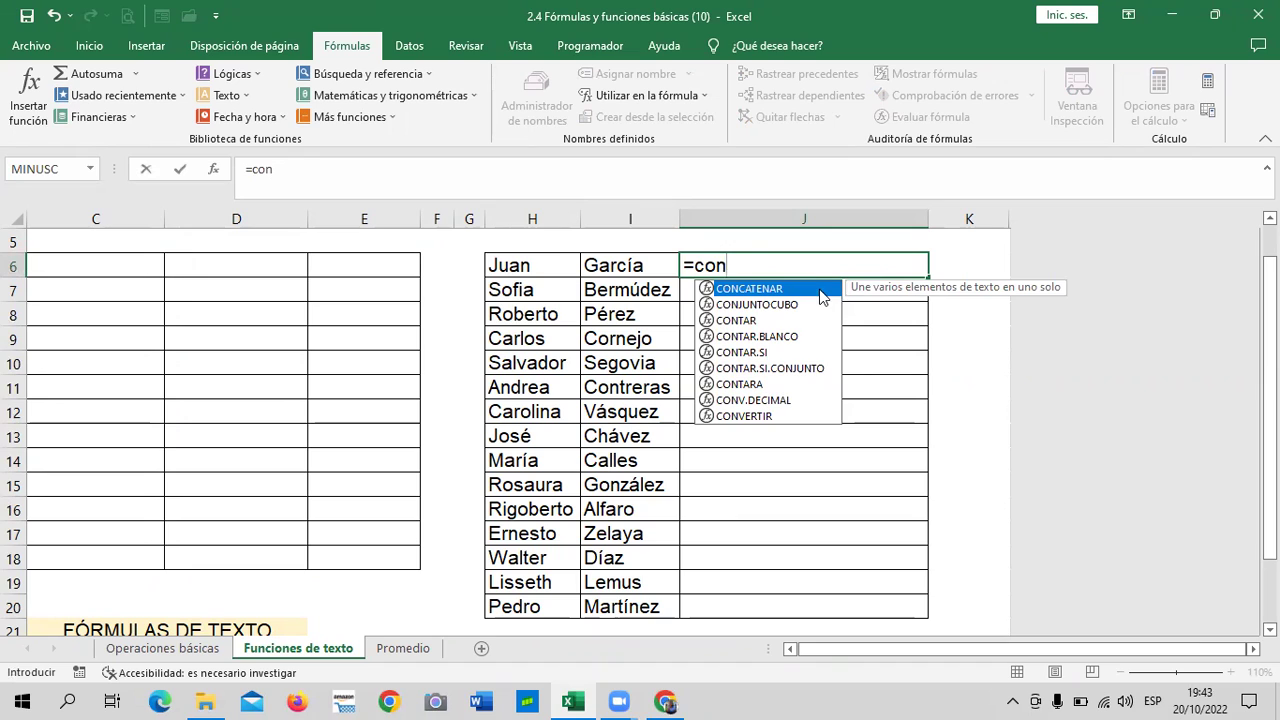
{"action": "double_click", "coordinate": [816, 288]}
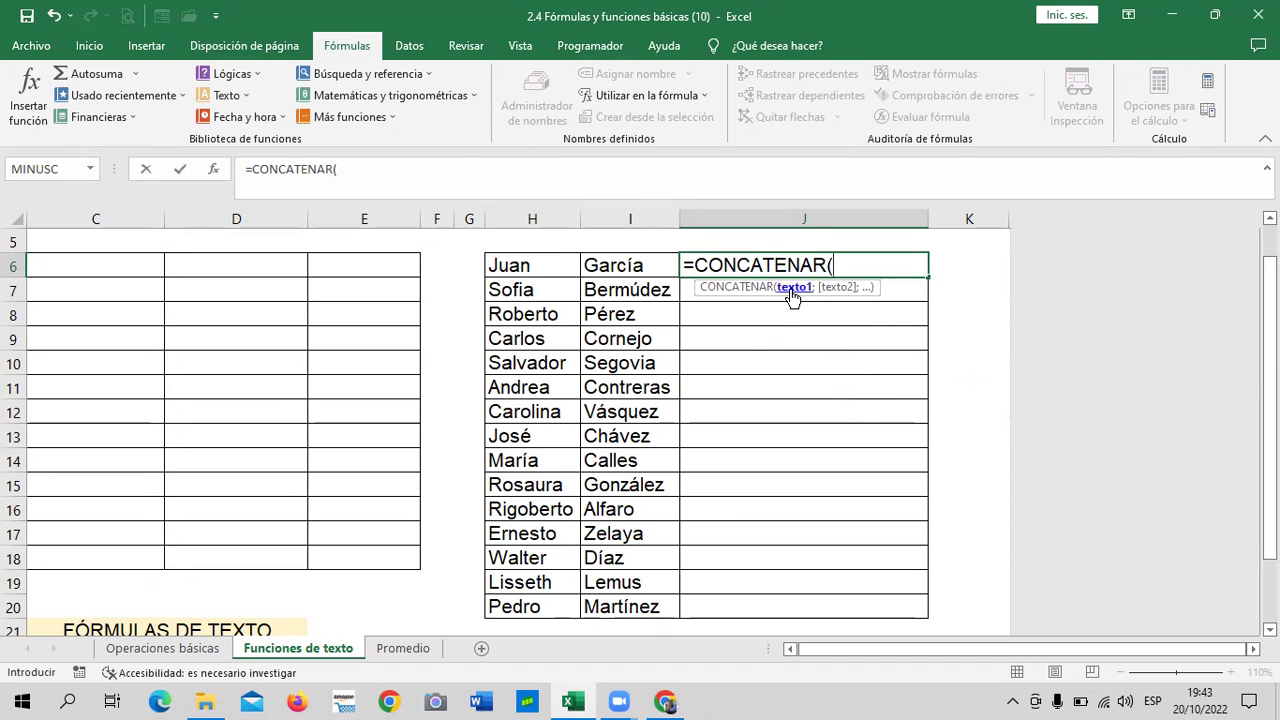
{"action": "left_click", "coordinate": [516, 268]}
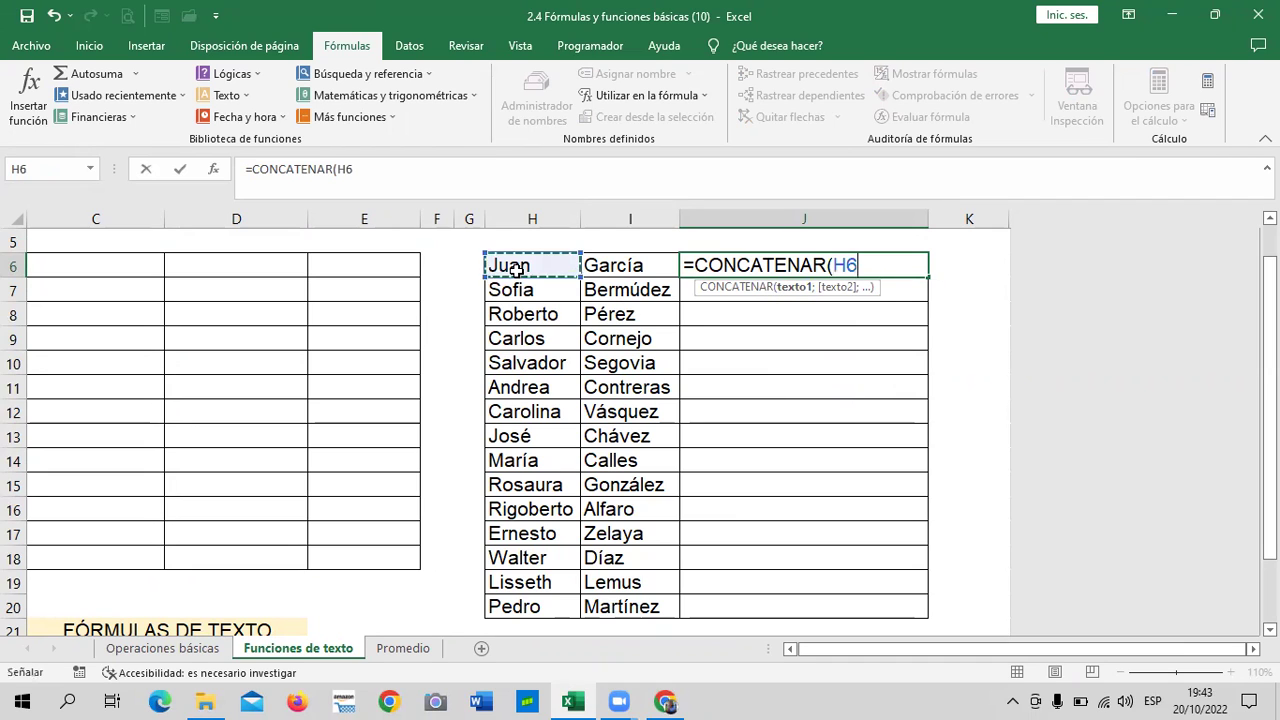
{"action": "type", "text": ";"}
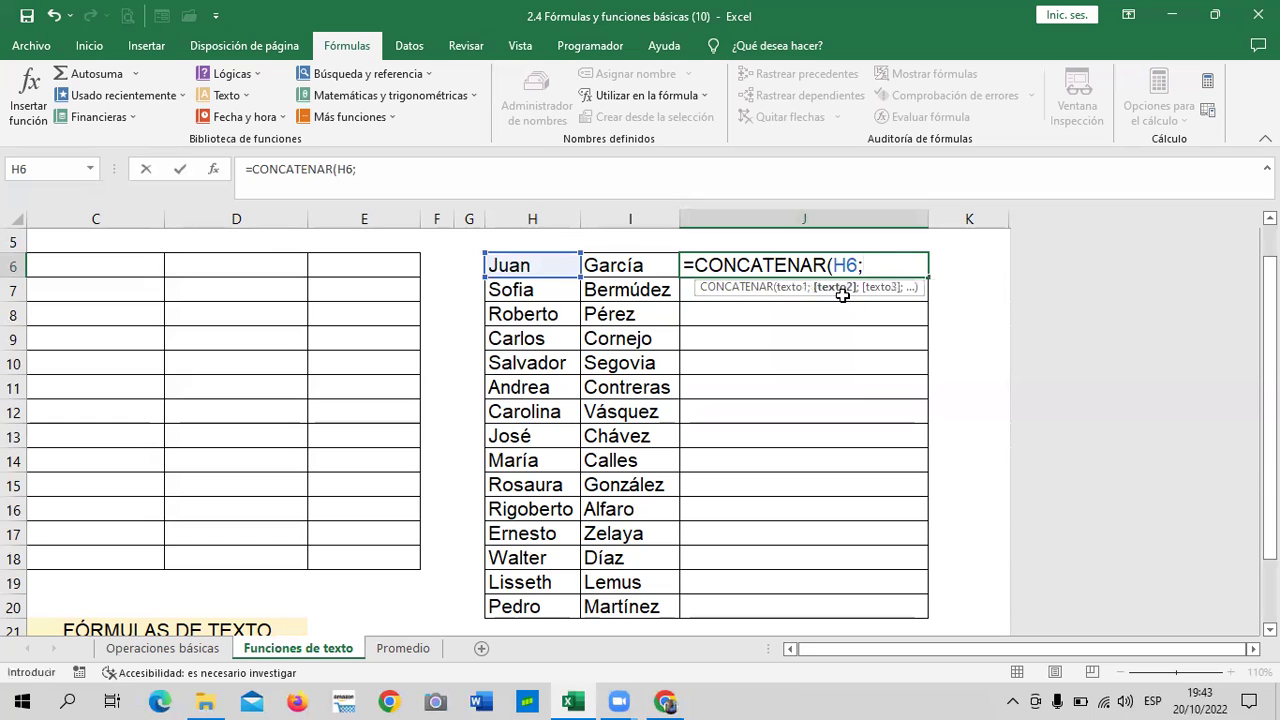
{"action": "left_click", "coordinate": [640, 266]}
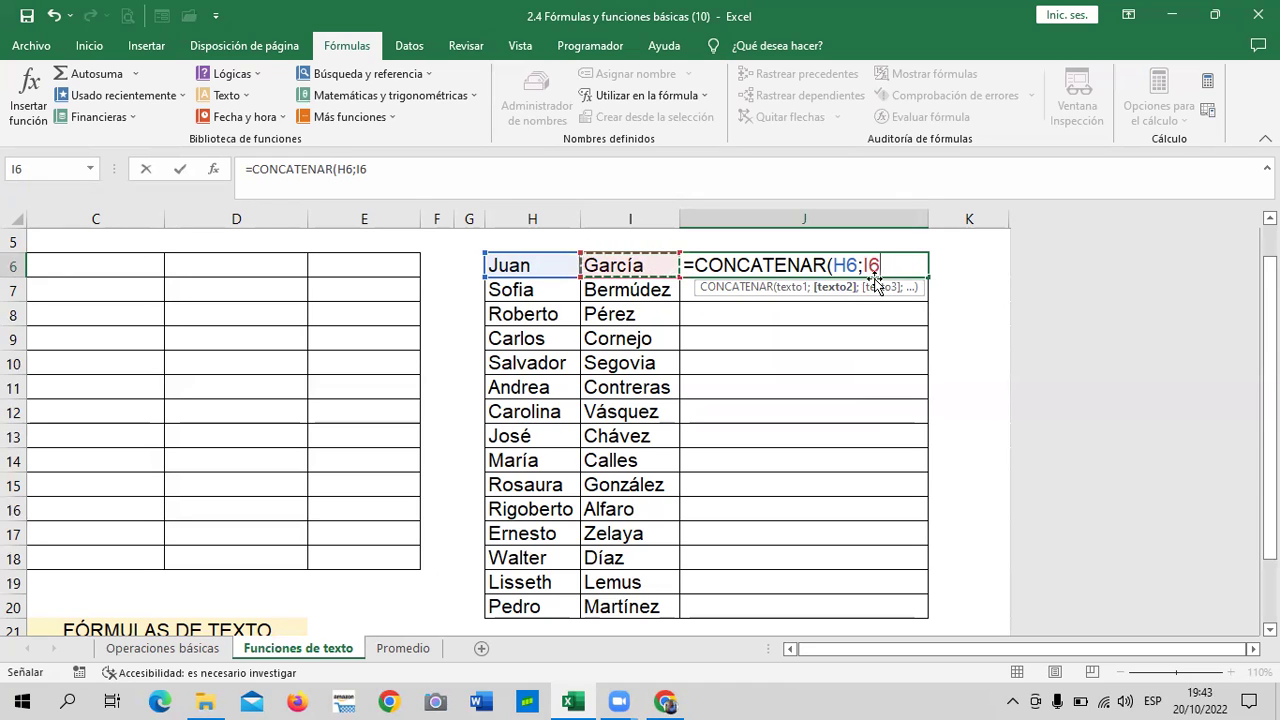
{"action": "type", "text": ")"}
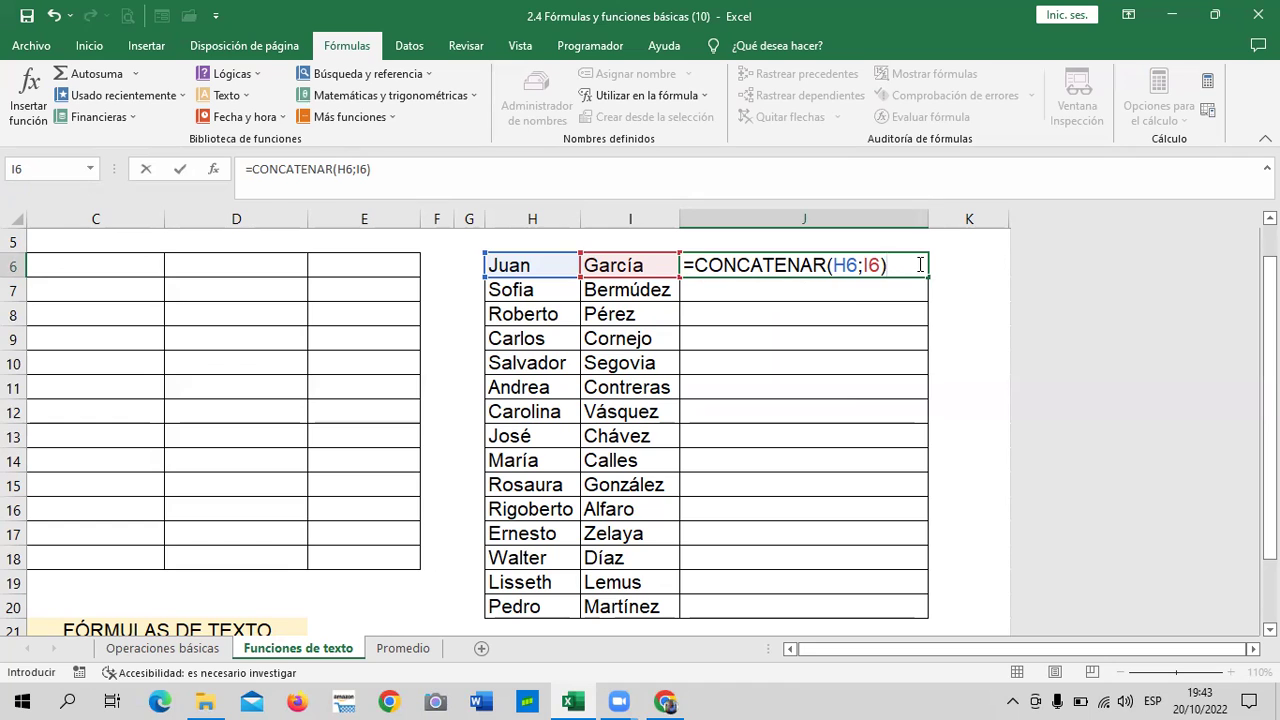
{"action": "key", "text": "Return"}
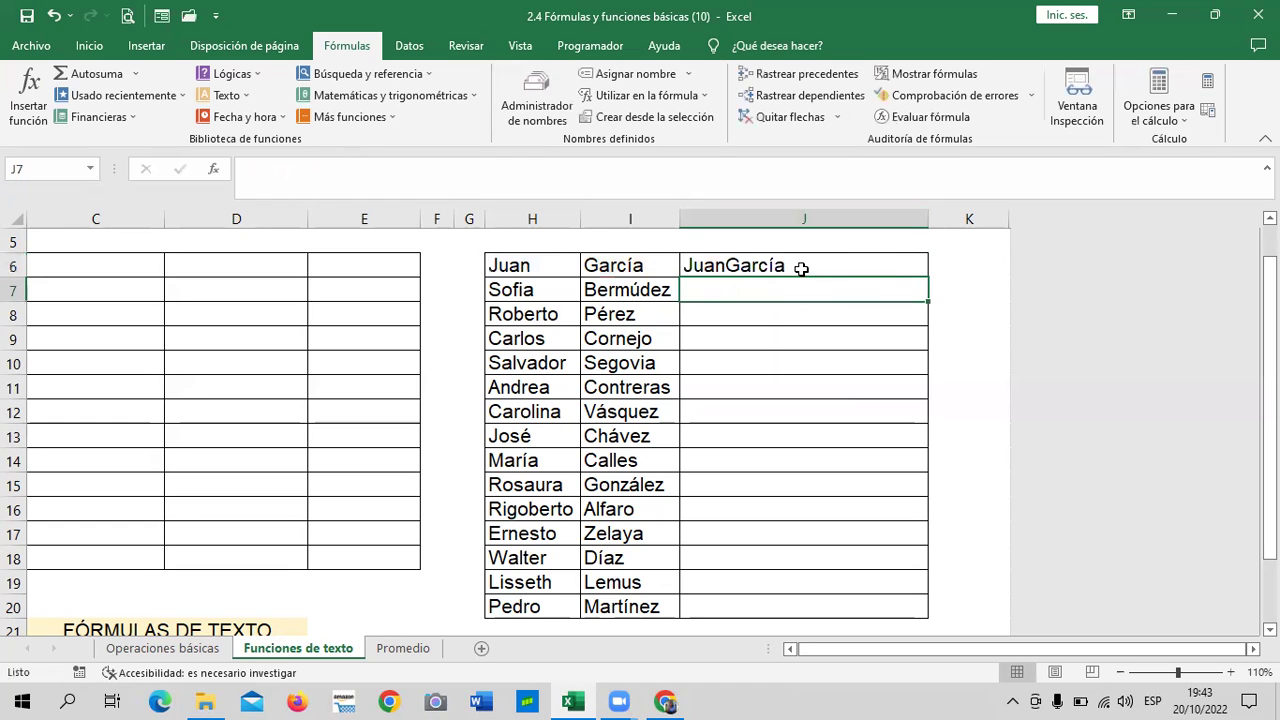
{"action": "left_click", "coordinate": [812, 249]}
{"action": "left_click", "coordinate": [788, 267]}
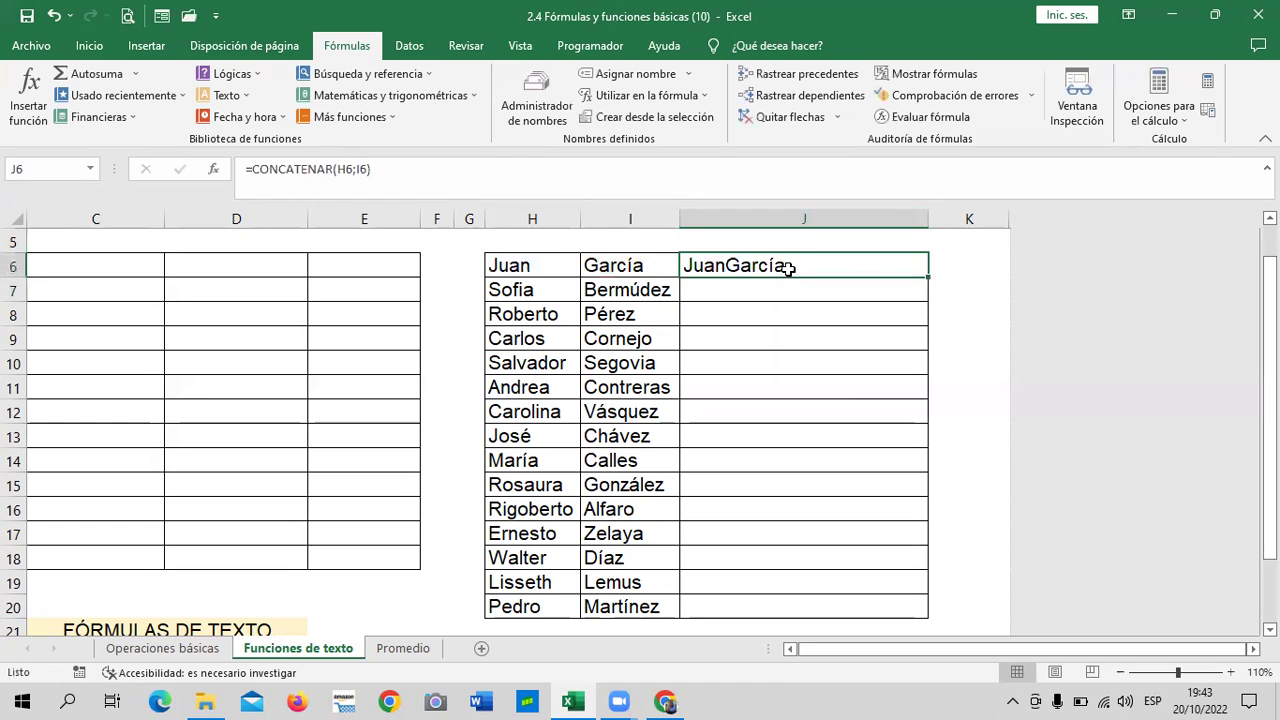
Open J6's CONCATENAR formula for review and leave it unchanged.
{"action": "left_click", "coordinate": [646, 289]}
{"action": "left_click", "coordinate": [550, 262]}
{"action": "left_click", "coordinate": [614, 263]}
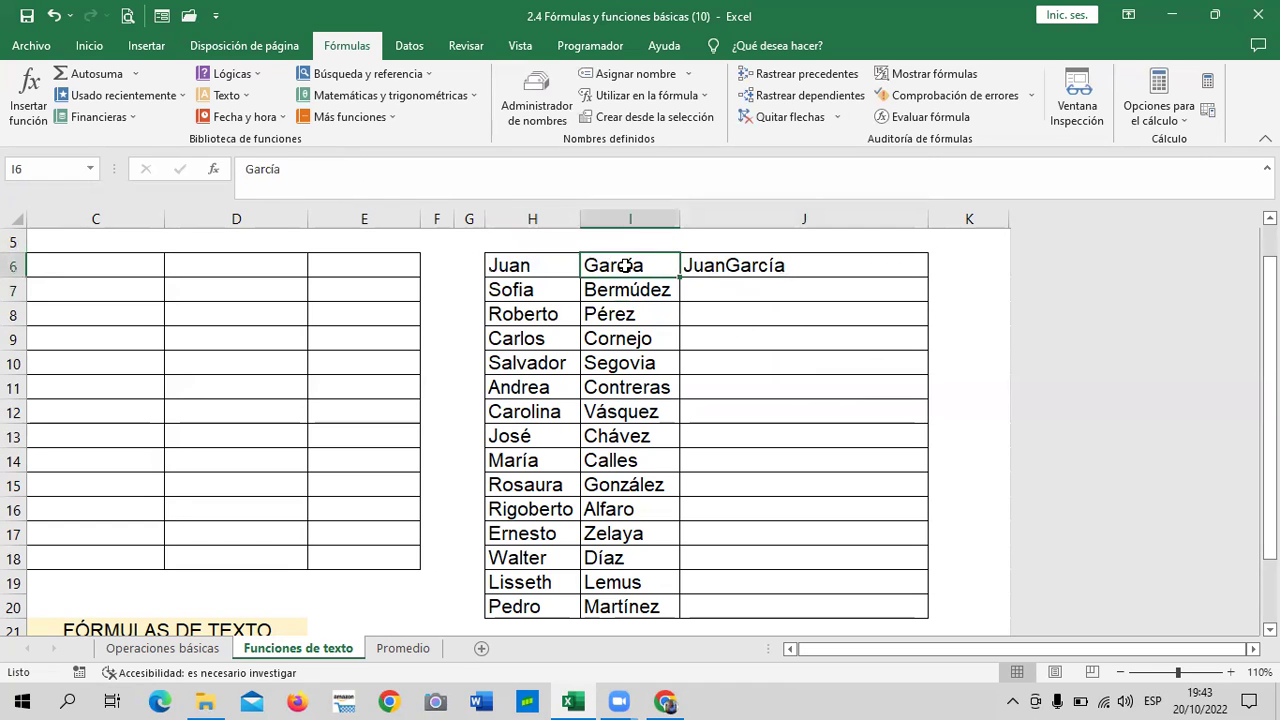
{"action": "left_click", "coordinate": [734, 262]}
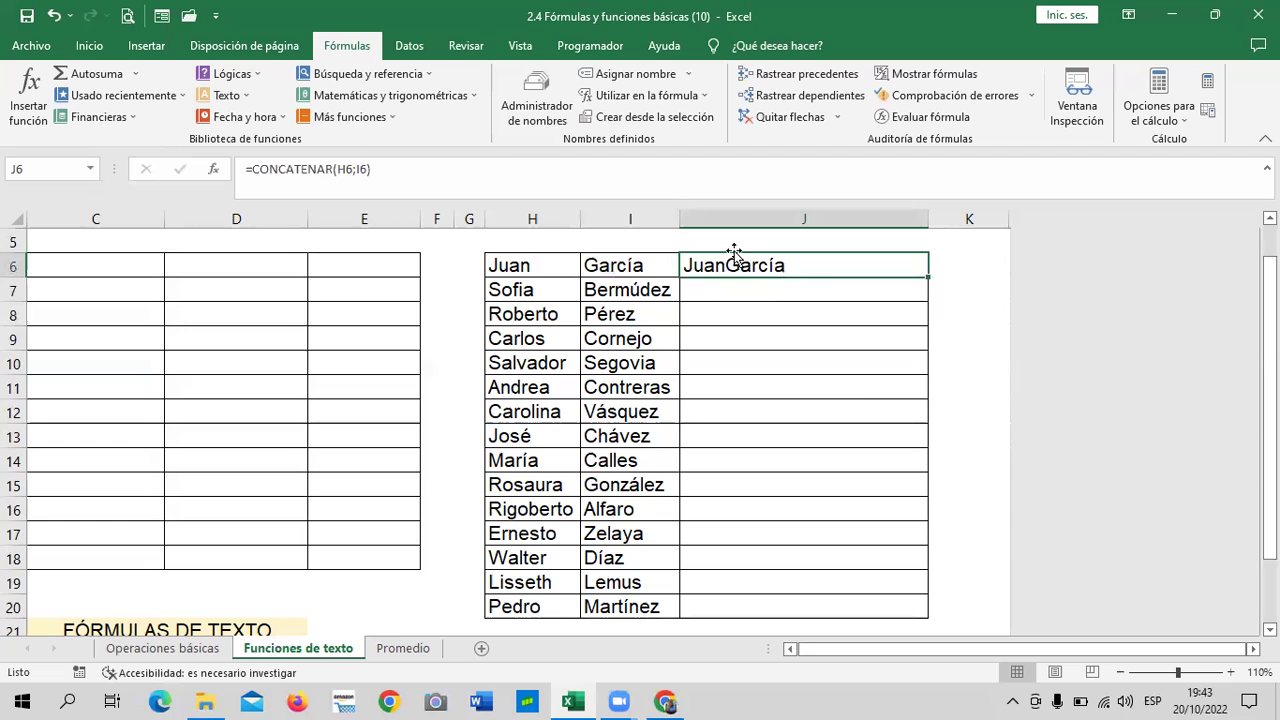
{"action": "double_click", "coordinate": [726, 263]}
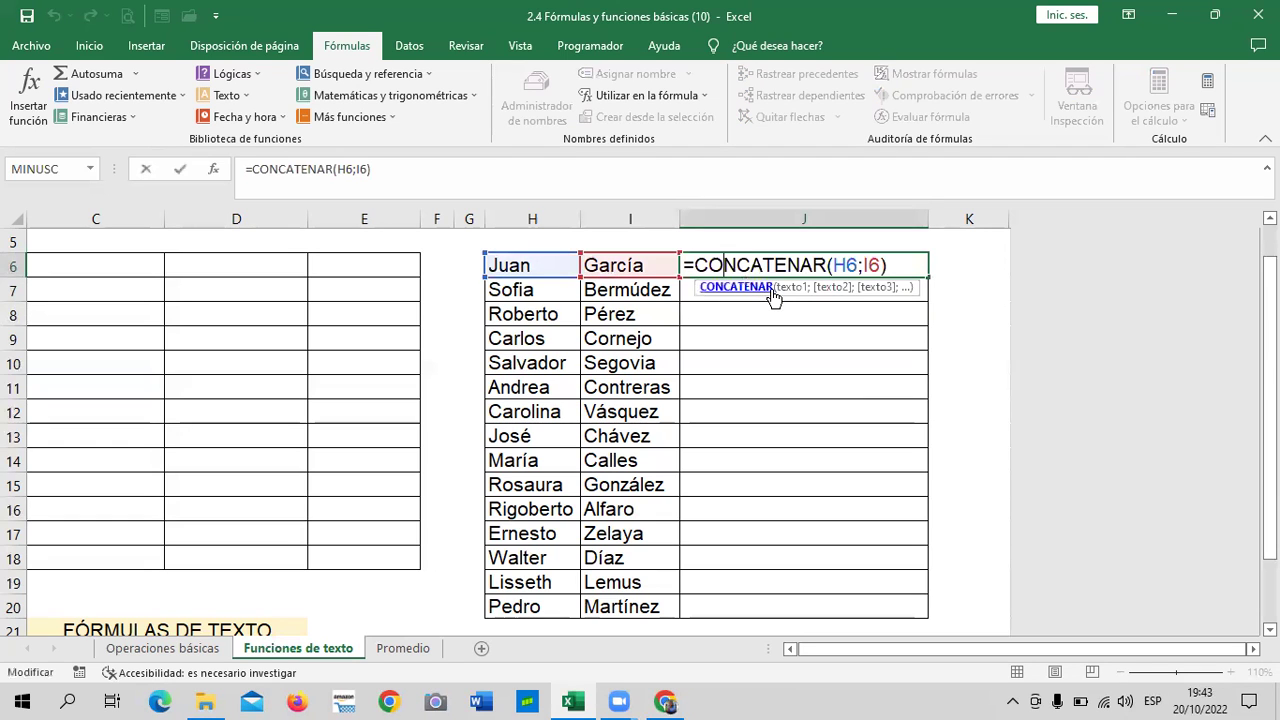
{"action": "left_click", "coordinate": [740, 430]}
{"action": "left_click", "coordinate": [730, 265]}
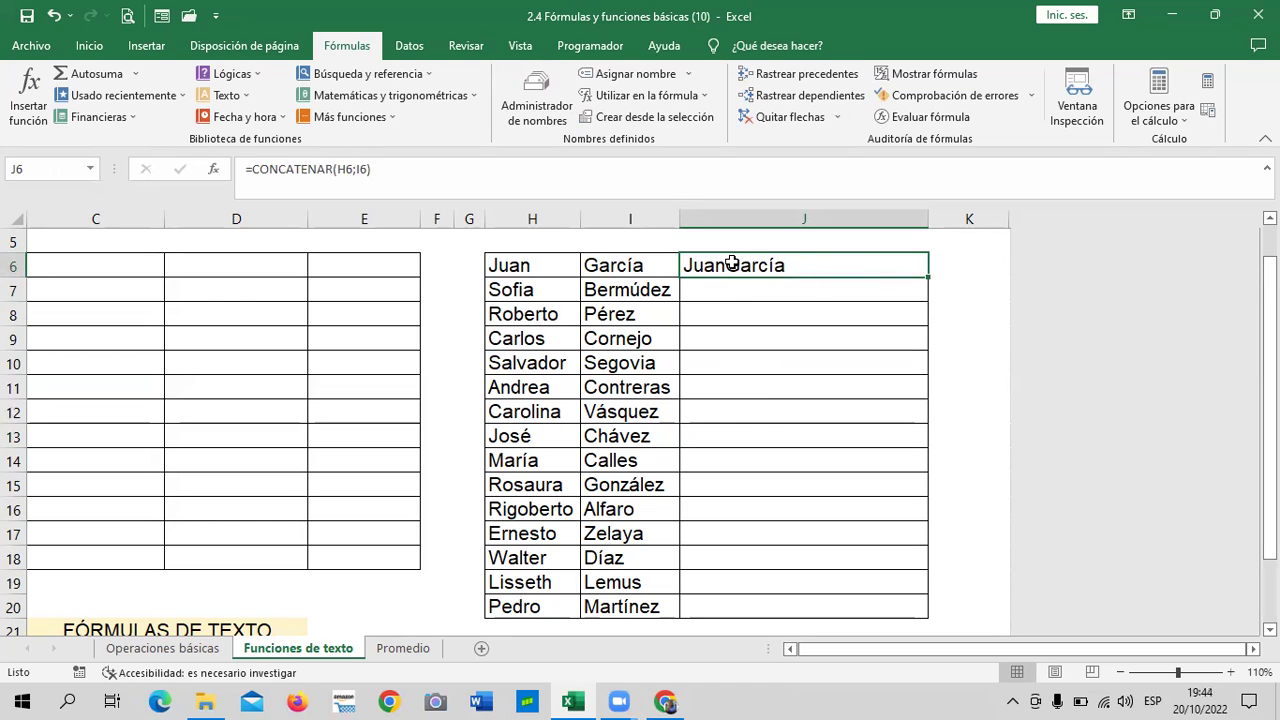
{"action": "double_click", "coordinate": [780, 262]}
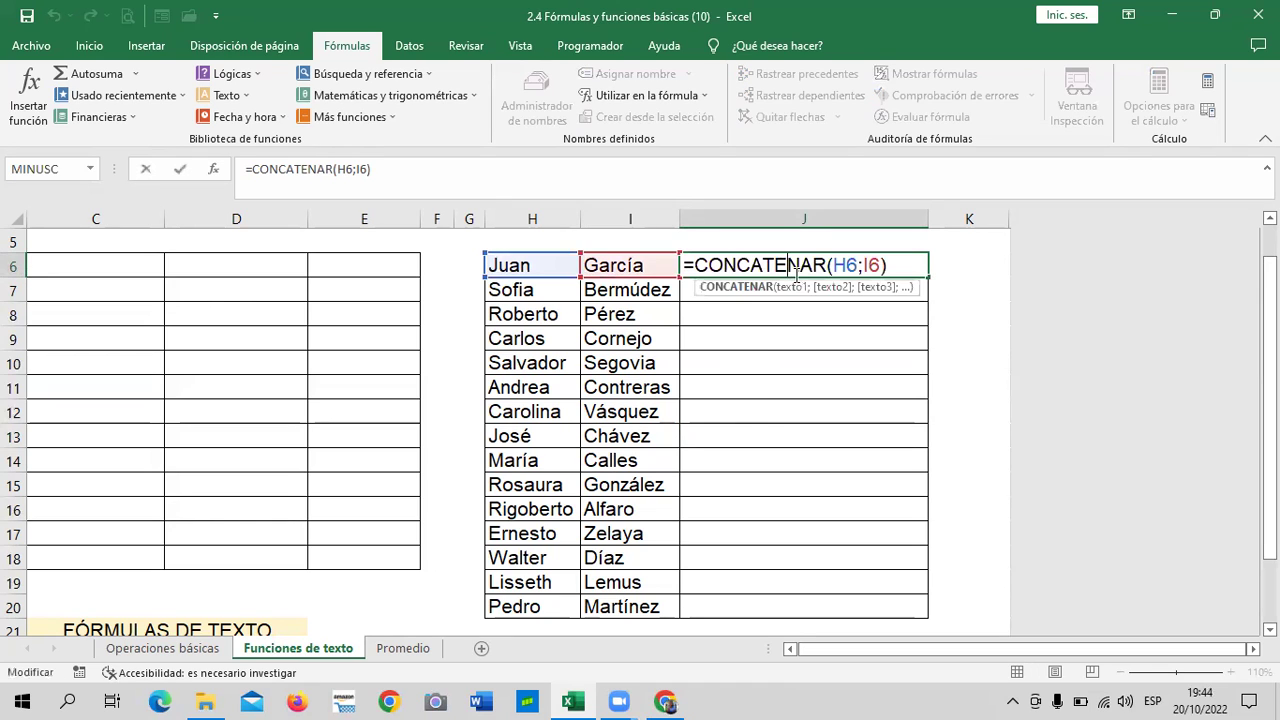
{"action": "key", "text": "Return"}
{"action": "left_click", "coordinate": [788, 316]}
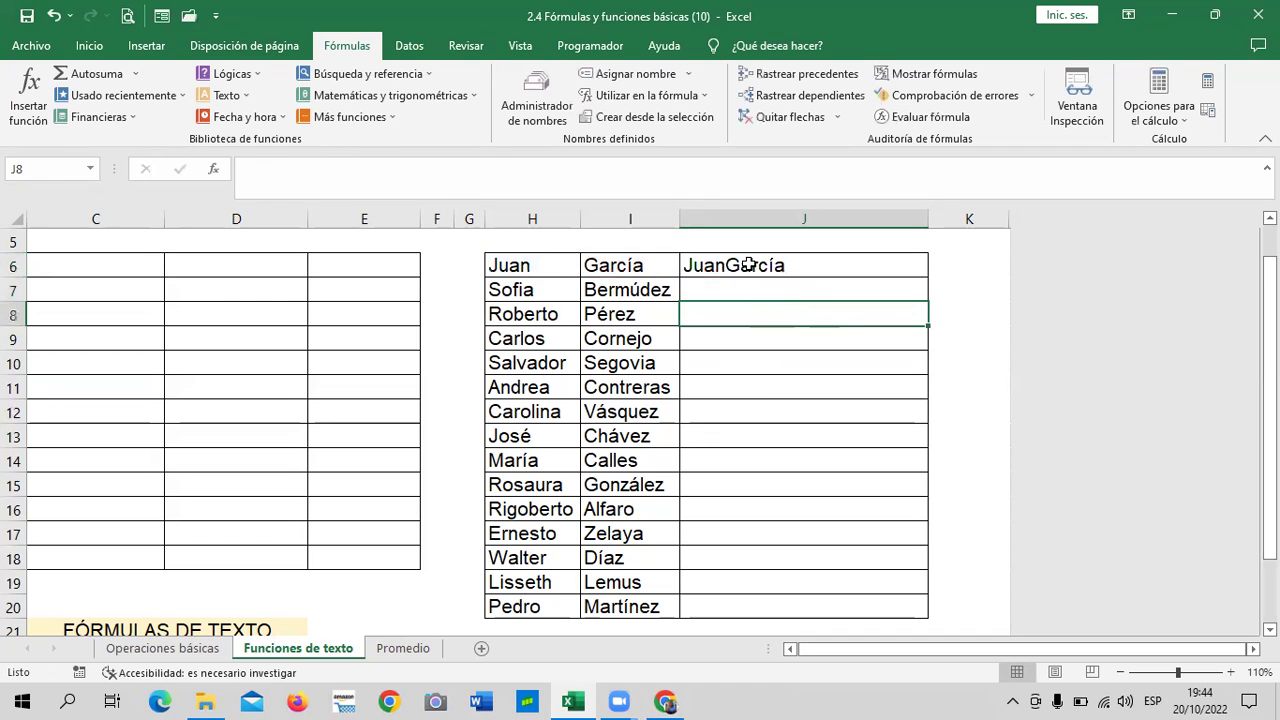
{"action": "left_click", "coordinate": [749, 264]}
{"action": "left_click", "coordinate": [799, 356]}
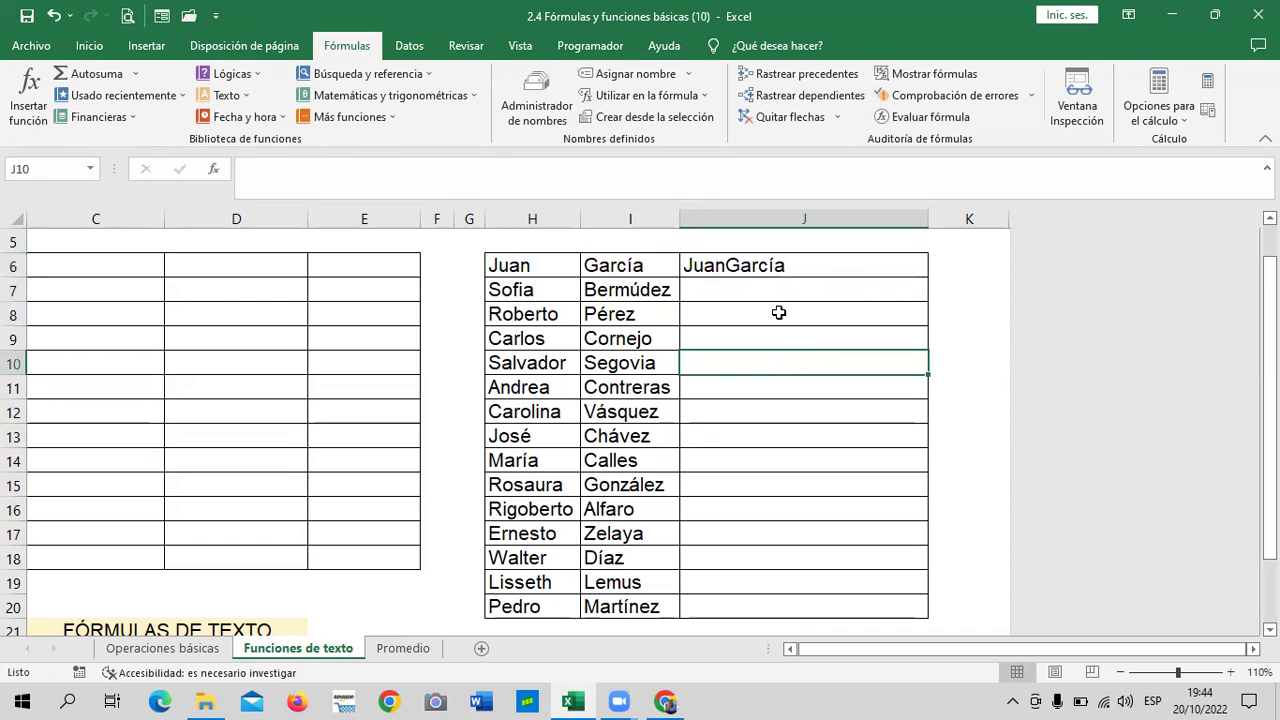
{"action": "left_click", "coordinate": [784, 258]}
{"action": "left_click", "coordinate": [814, 357]}
{"action": "left_click", "coordinate": [791, 268]}
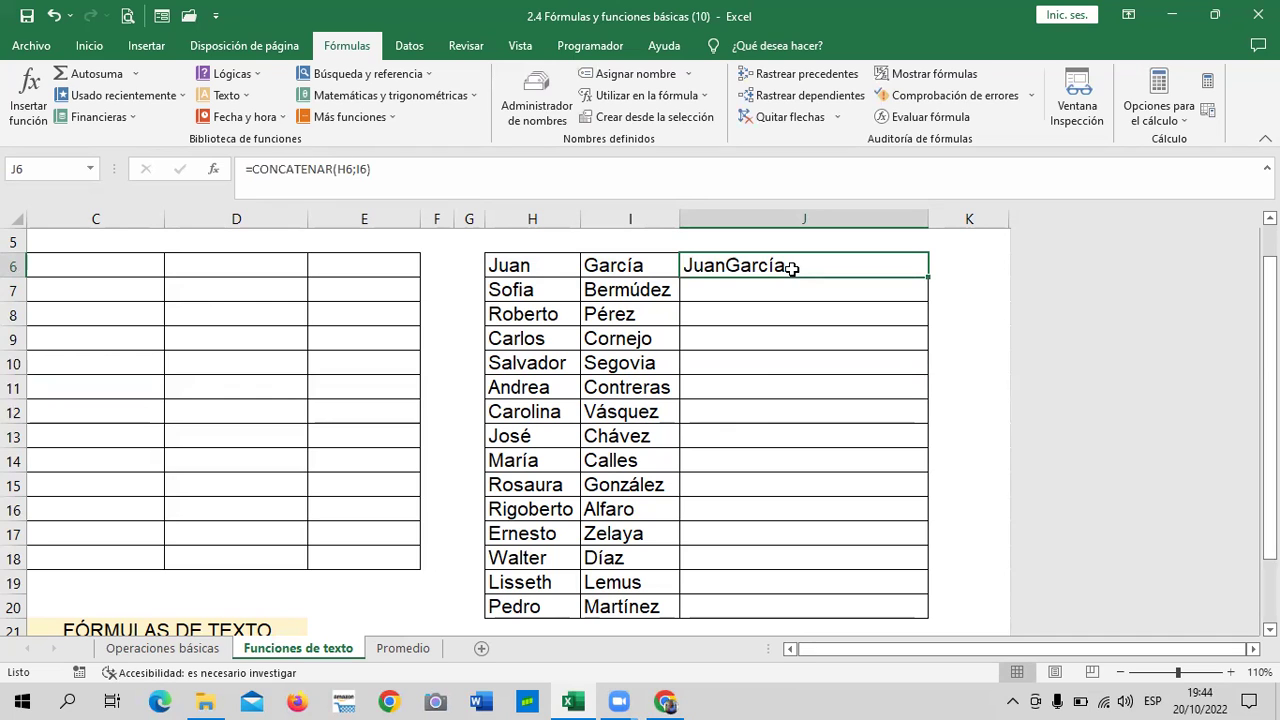
Change J6's formula to =CONCATENAR(H6;" ";I6) so it reads Juan García.
{"action": "left_click", "coordinate": [356, 169]}
{"action": "key", "text": "Right"}
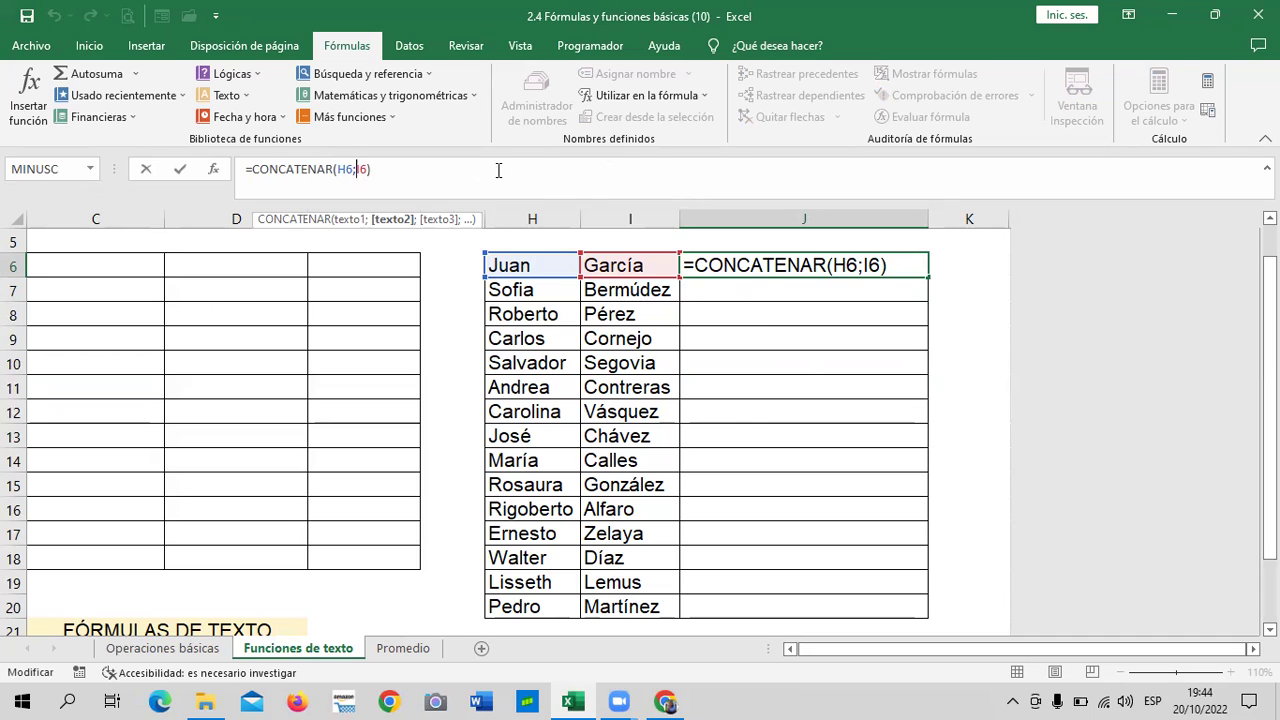
{"action": "type", "text": "\""}
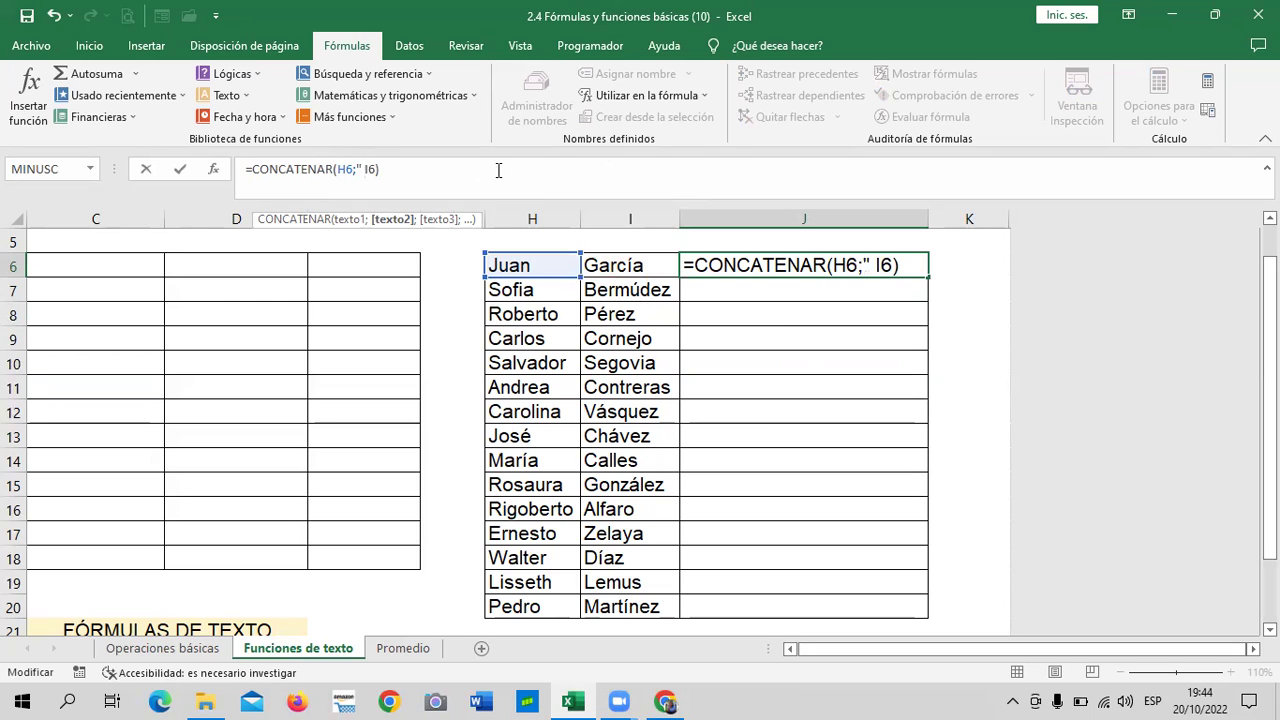
{"action": "type", "text": "\""}
{"action": "type", "text": ";"}
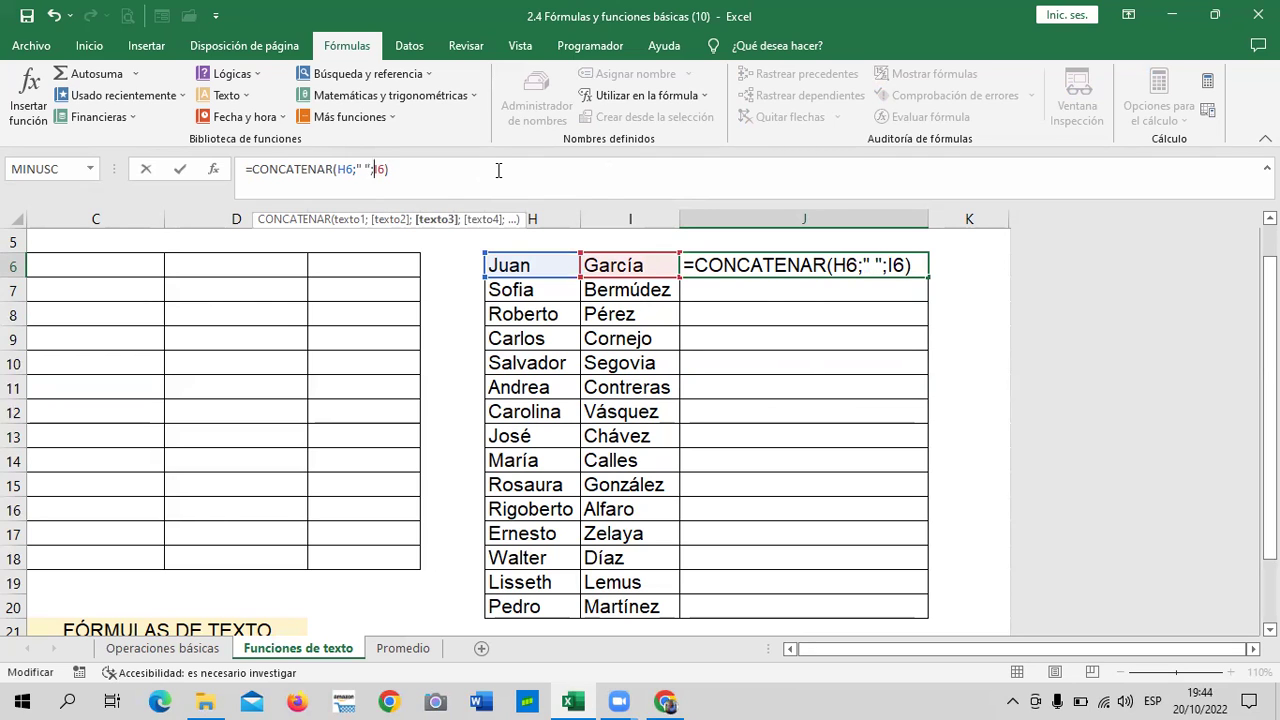
{"action": "key", "text": "Return"}
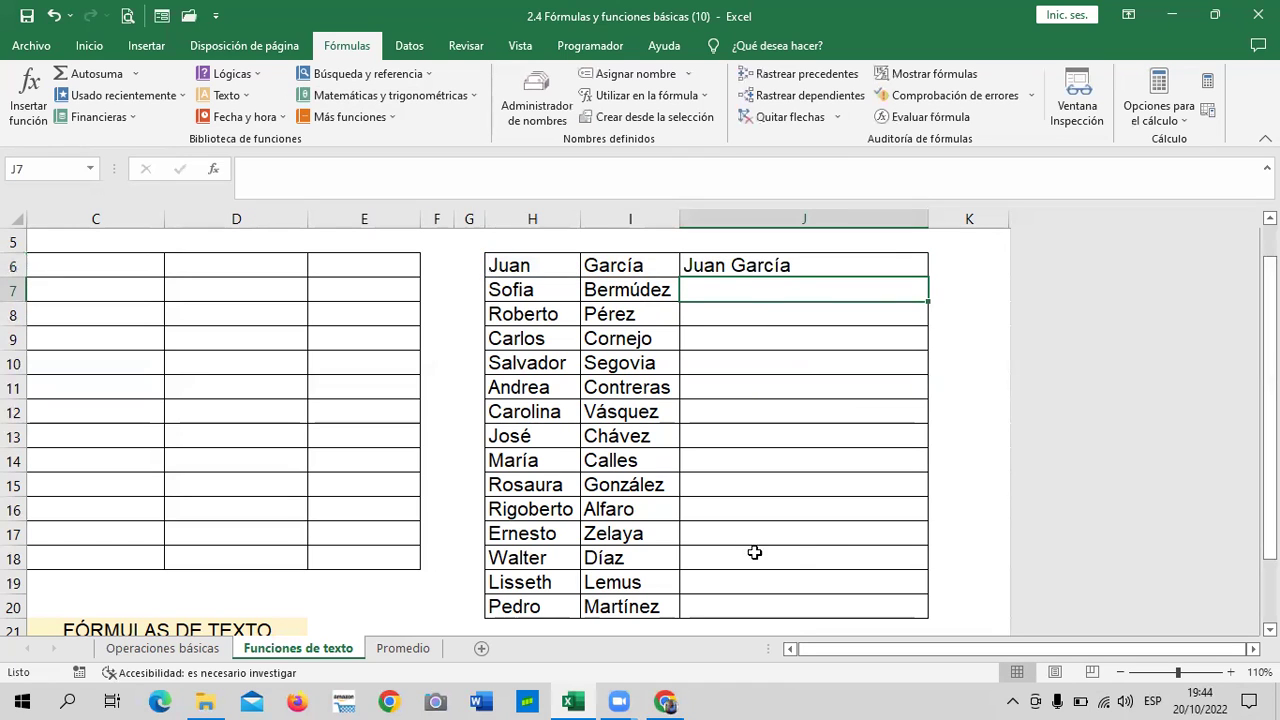
Start typing =conca in J7, then clear it and cancel the edit.
{"action": "left_click", "coordinate": [738, 263]}
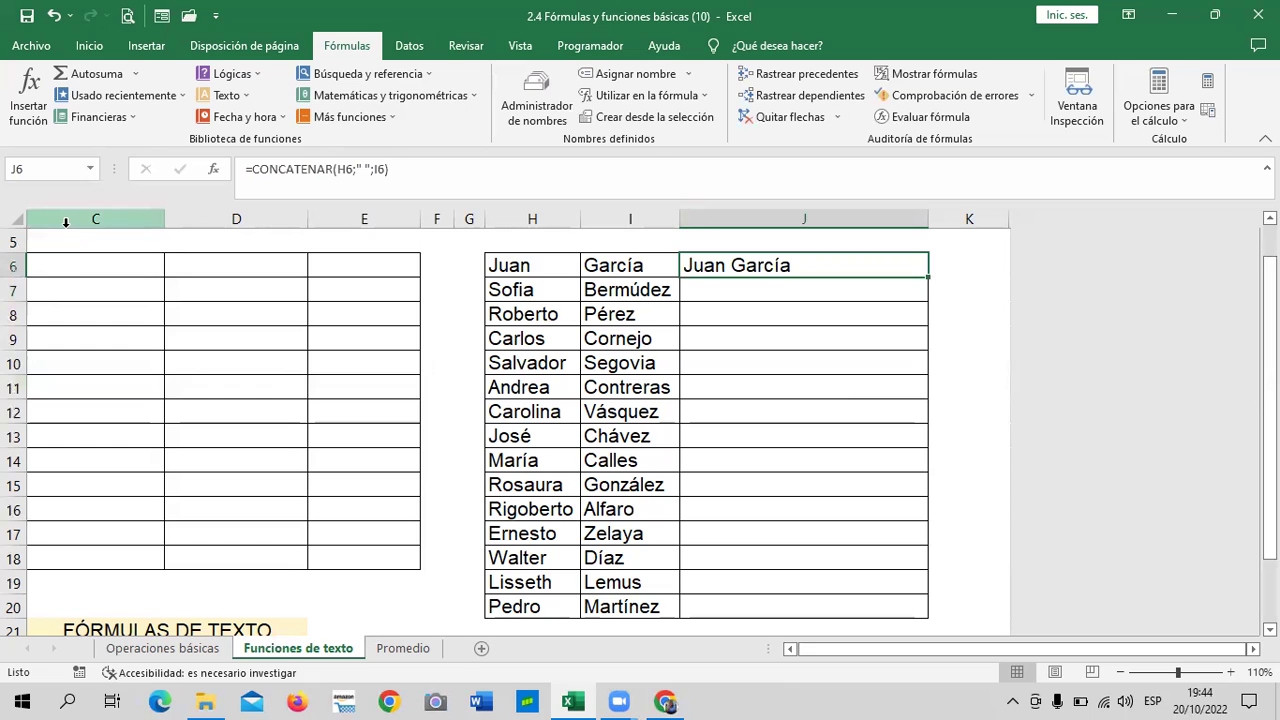
{"action": "left_click", "coordinate": [784, 488]}
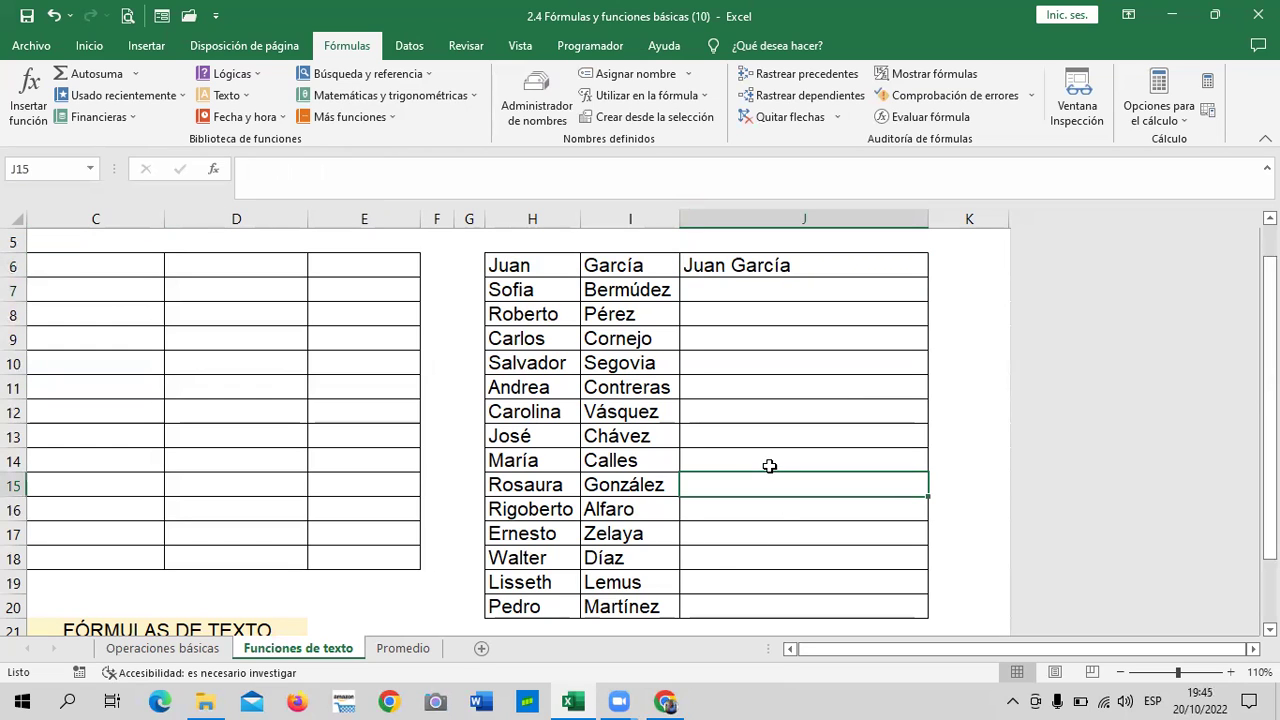
{"action": "left_click", "coordinate": [695, 268]}
{"action": "left_click", "coordinate": [702, 291]}
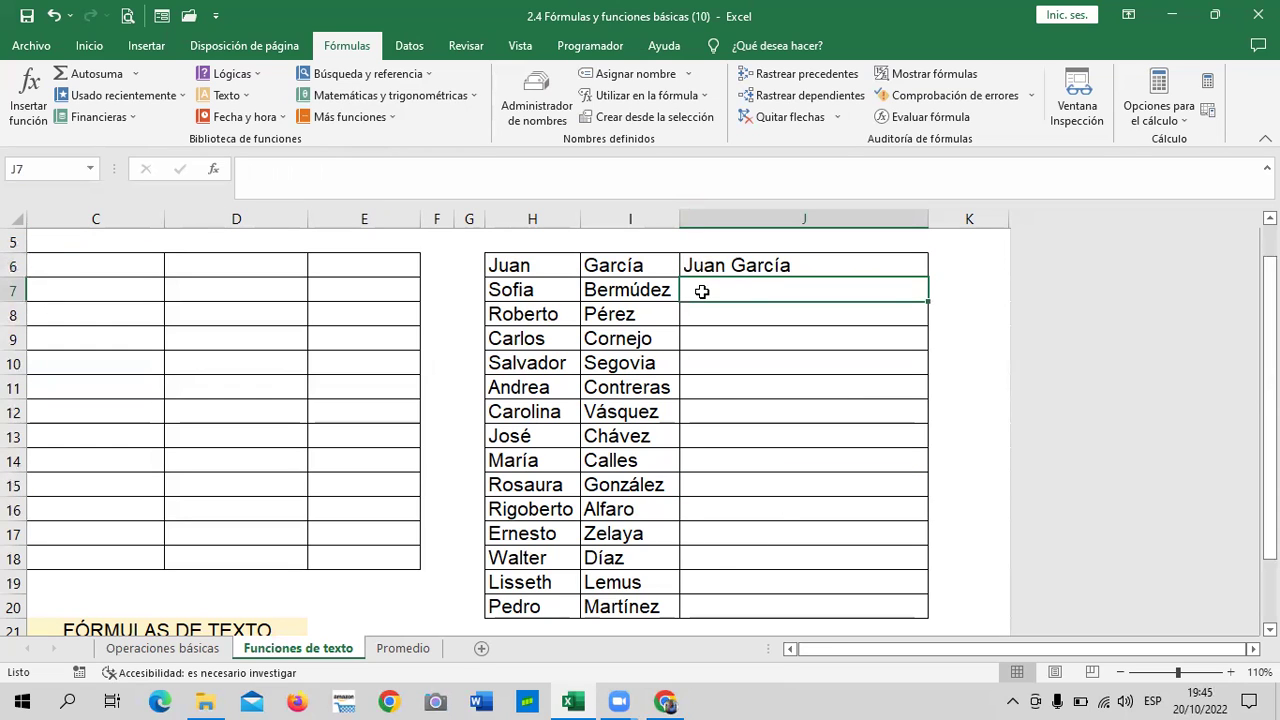
{"action": "type", "text": "=conca"}
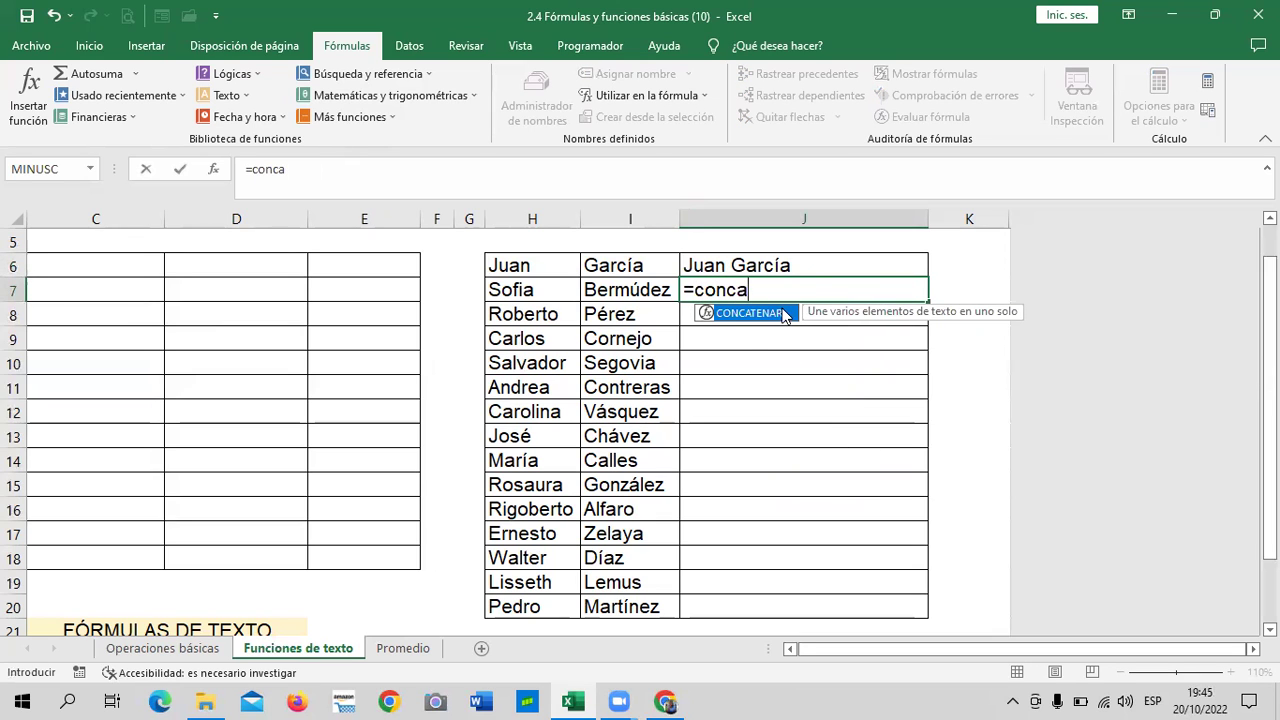
{"action": "key", "text": "BackSpace"}
{"action": "key", "text": "BackSpace"}
{"action": "key", "text": "BackSpace"}
{"action": "key", "text": "BackSpace"}
{"action": "left_click", "coordinate": [806, 411]}
{"action": "left_click", "coordinate": [773, 284]}
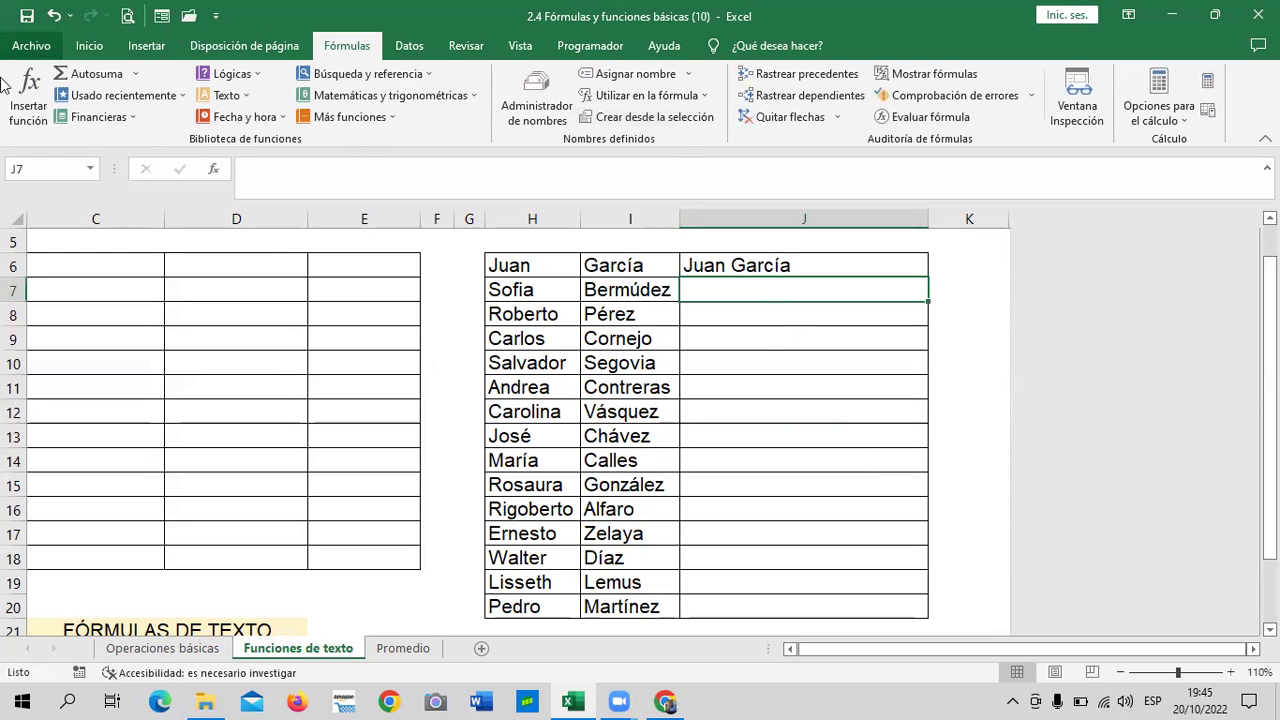
Insert CONCATENAR from the Text functions list in J7 with H7 and I7 as arguments.
{"action": "left_click", "coordinate": [241, 97]}
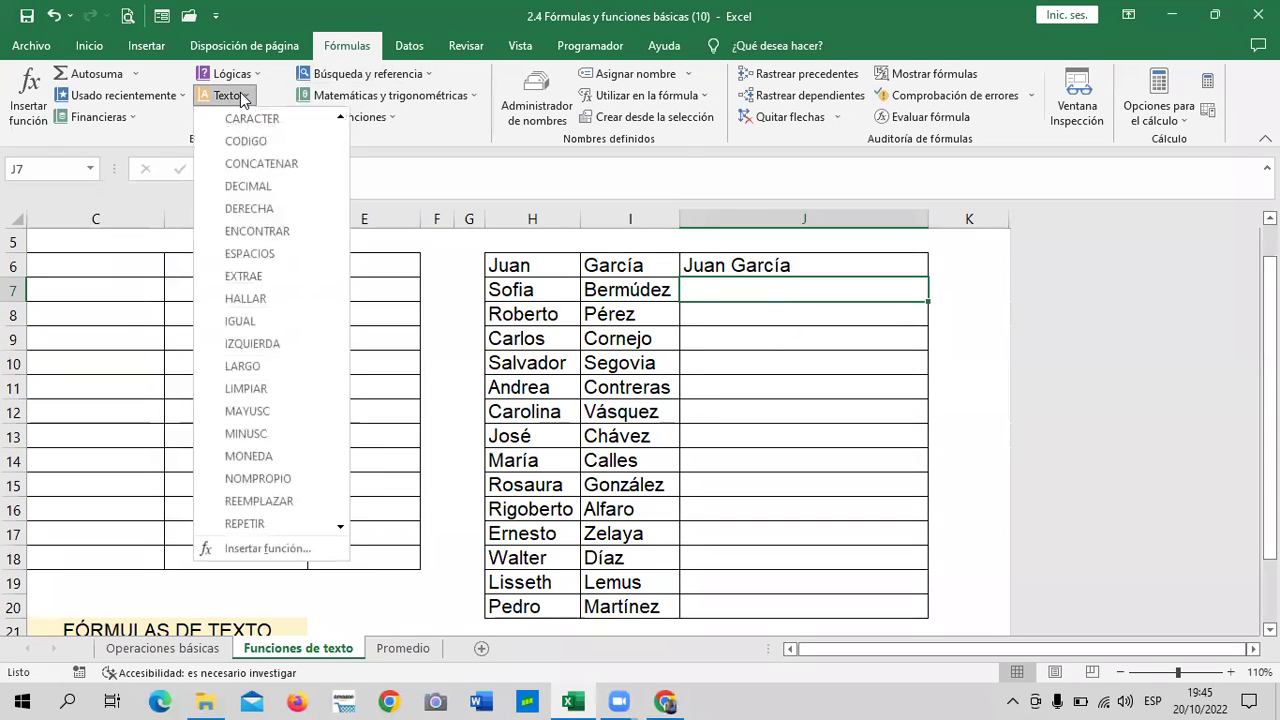
{"action": "left_click", "coordinate": [275, 165]}
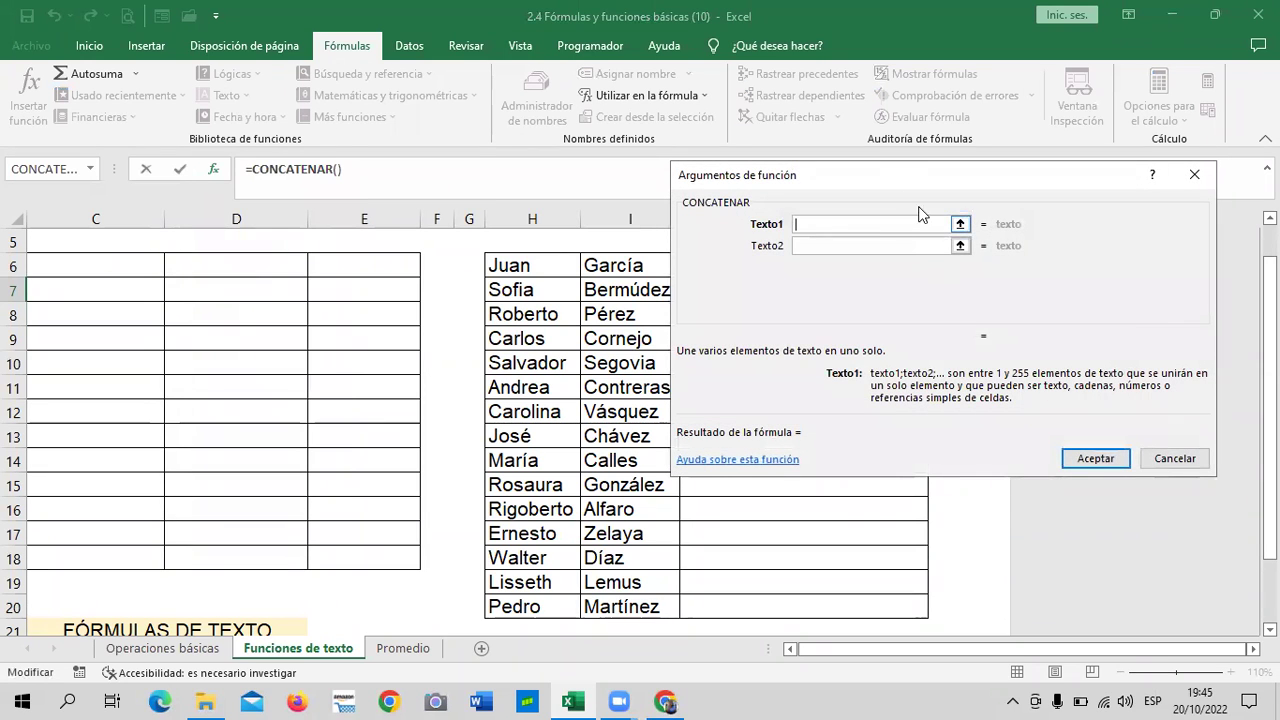
{"action": "left_click_drag", "start_coordinate": [898, 173], "coordinate": [1090, 224]}
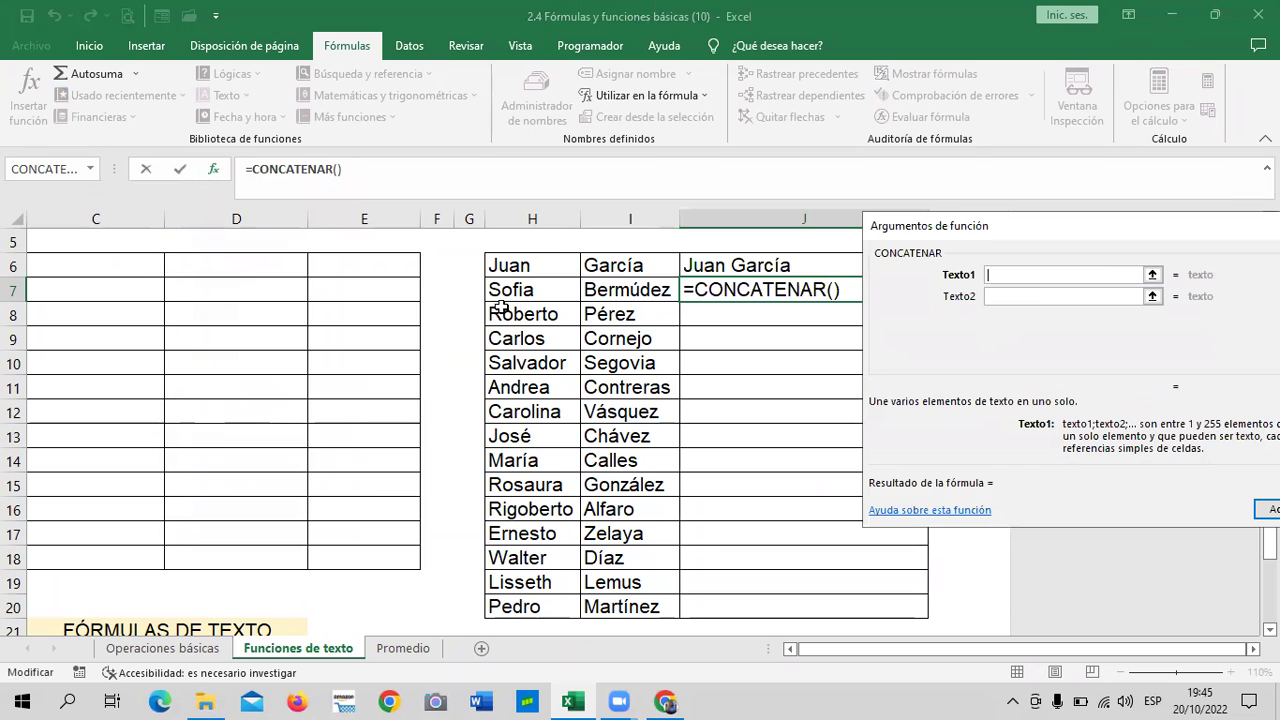
{"action": "left_click", "coordinate": [497, 290]}
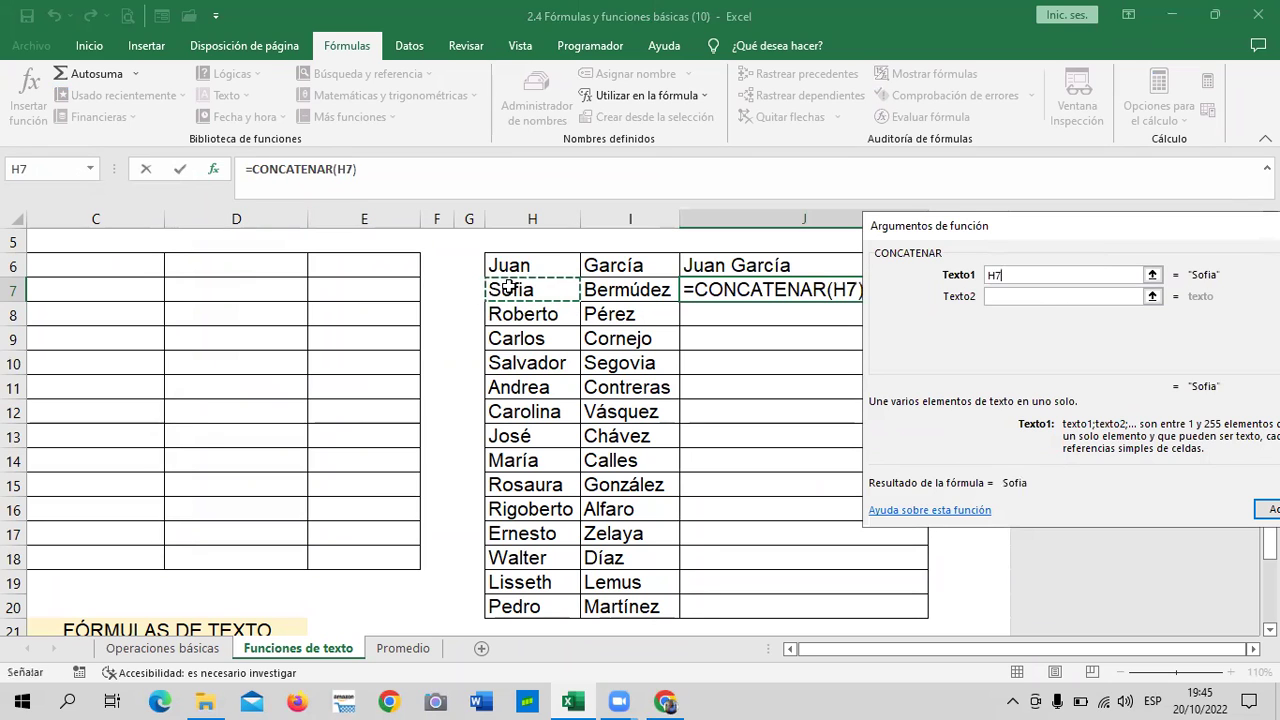
{"action": "left_click", "coordinate": [1027, 297]}
{"action": "left_click", "coordinate": [645, 290]}
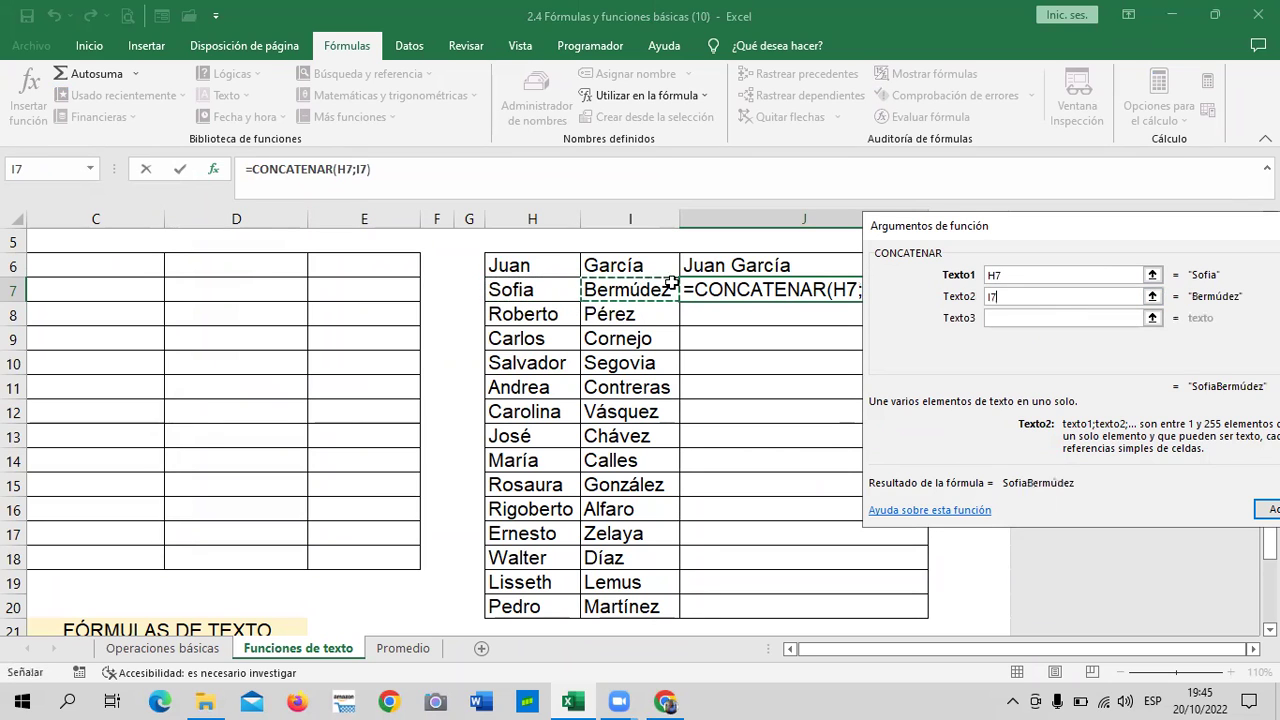
{"action": "left_click_drag", "start_coordinate": [1117, 225], "coordinate": [1036, 203]}
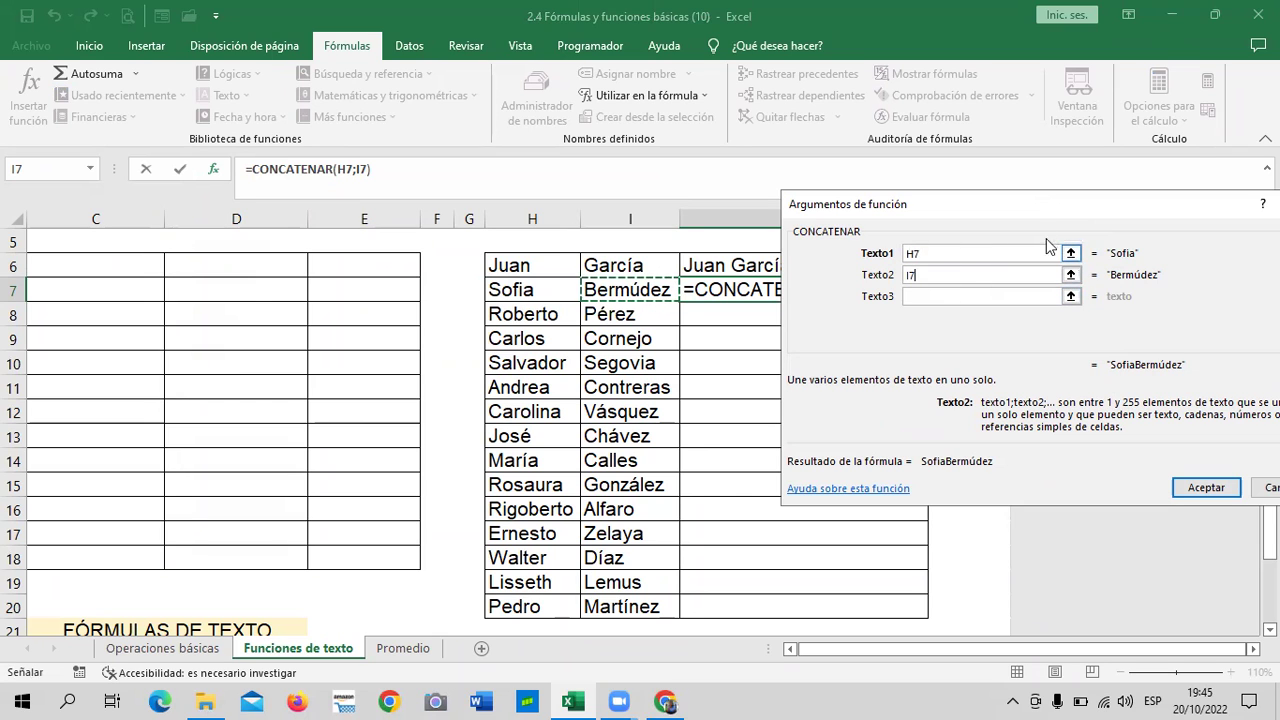
{"action": "left_click_drag", "start_coordinate": [1028, 205], "coordinate": [984, 185]}
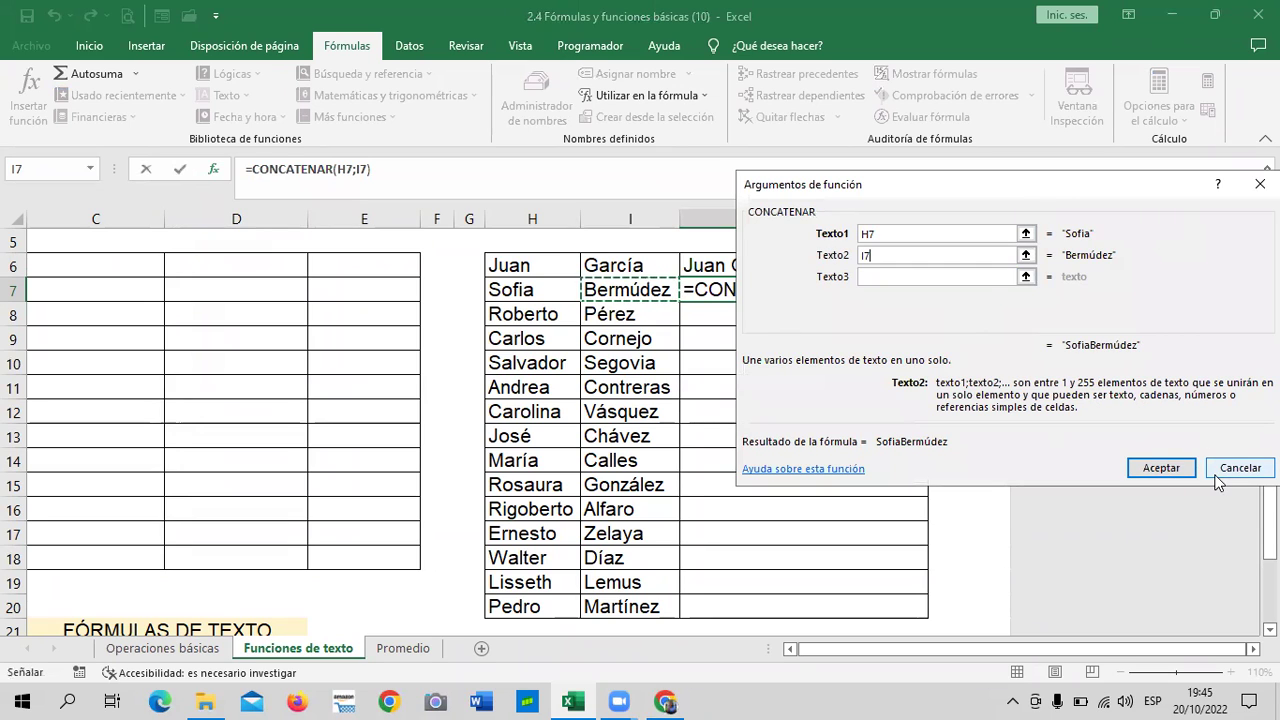
{"action": "left_click", "coordinate": [1170, 467]}
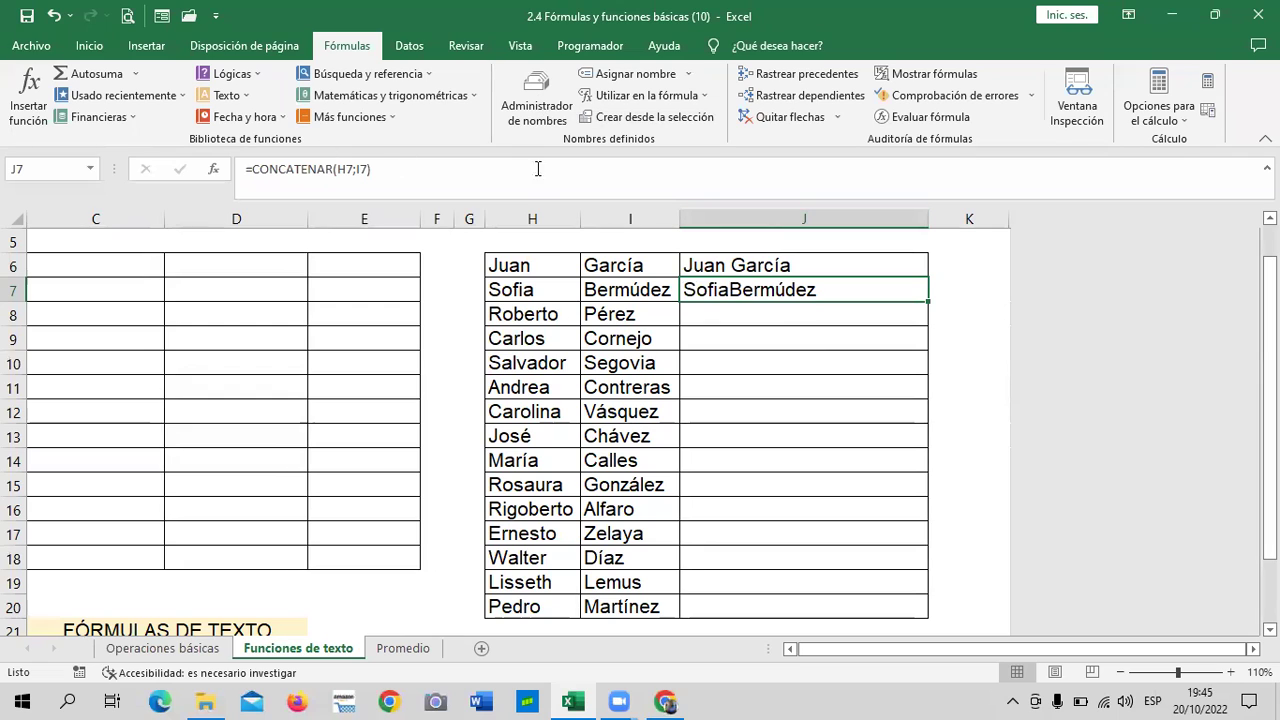
{"action": "left_click", "coordinate": [352, 169]}
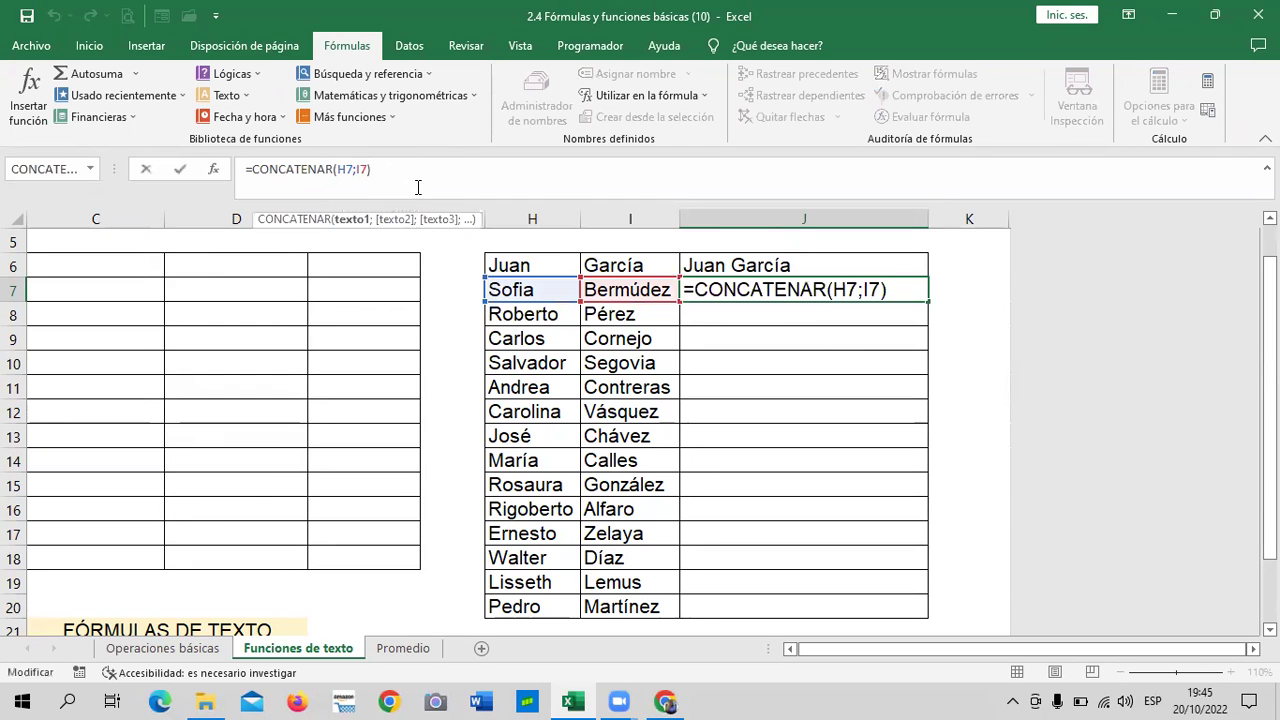
{"action": "key", "text": "Right"}
{"action": "type", "text": "\""}
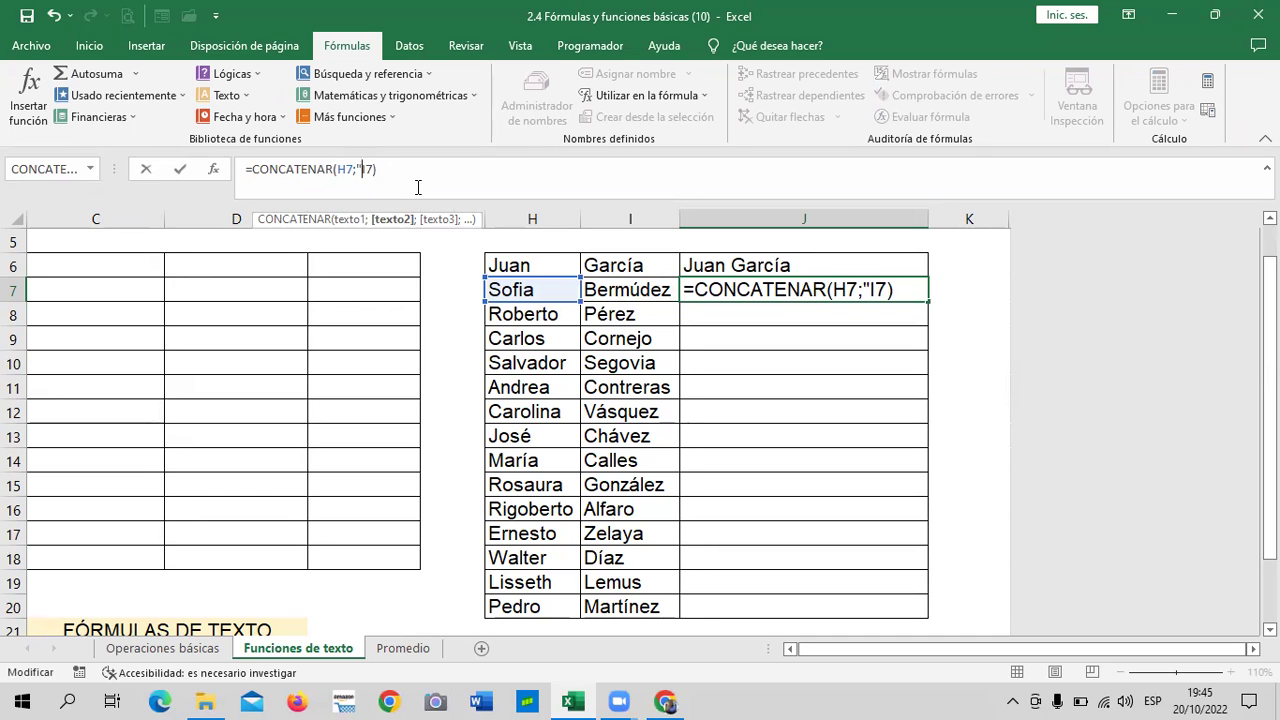
{"action": "type", "text": " \""}
{"action": "type", "text": ";"}
{"action": "key", "text": "Return"}
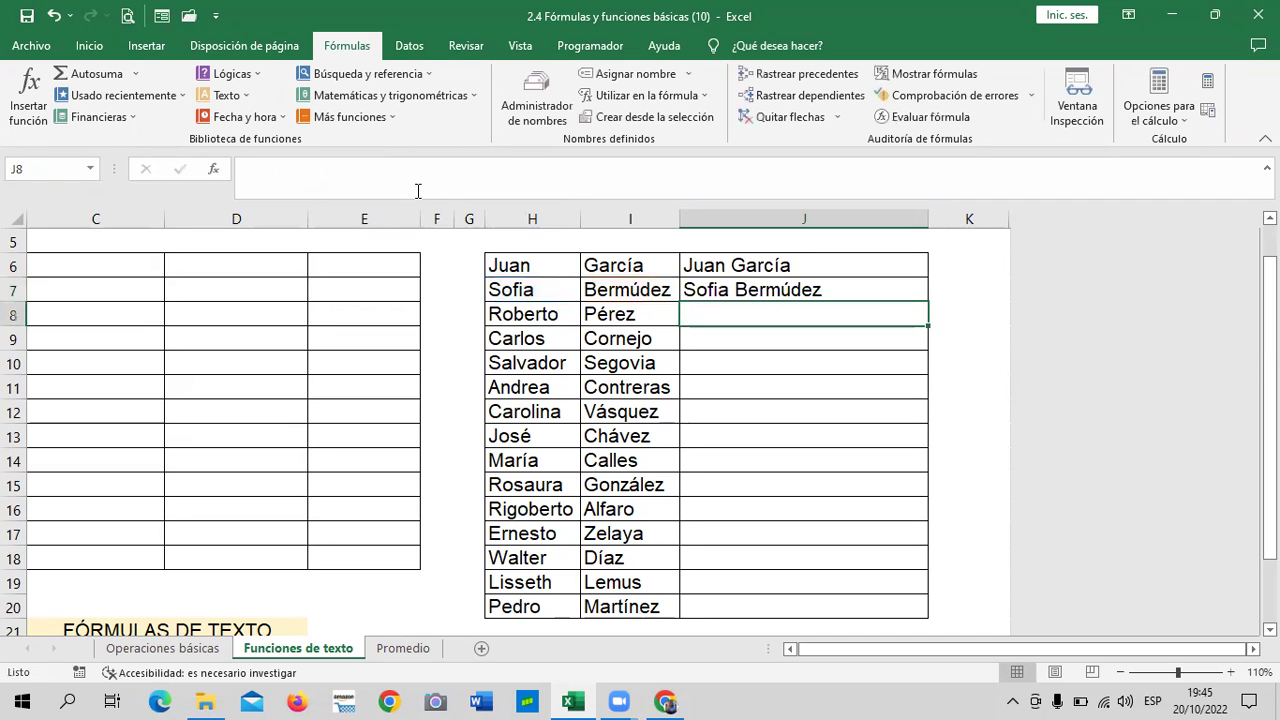
Fill J7's full-name formula down through J20 and check the row 8 result.
{"action": "left_click", "coordinate": [878, 285]}
{"action": "left_click", "coordinate": [843, 265]}
{"action": "left_click", "coordinate": [852, 300]}
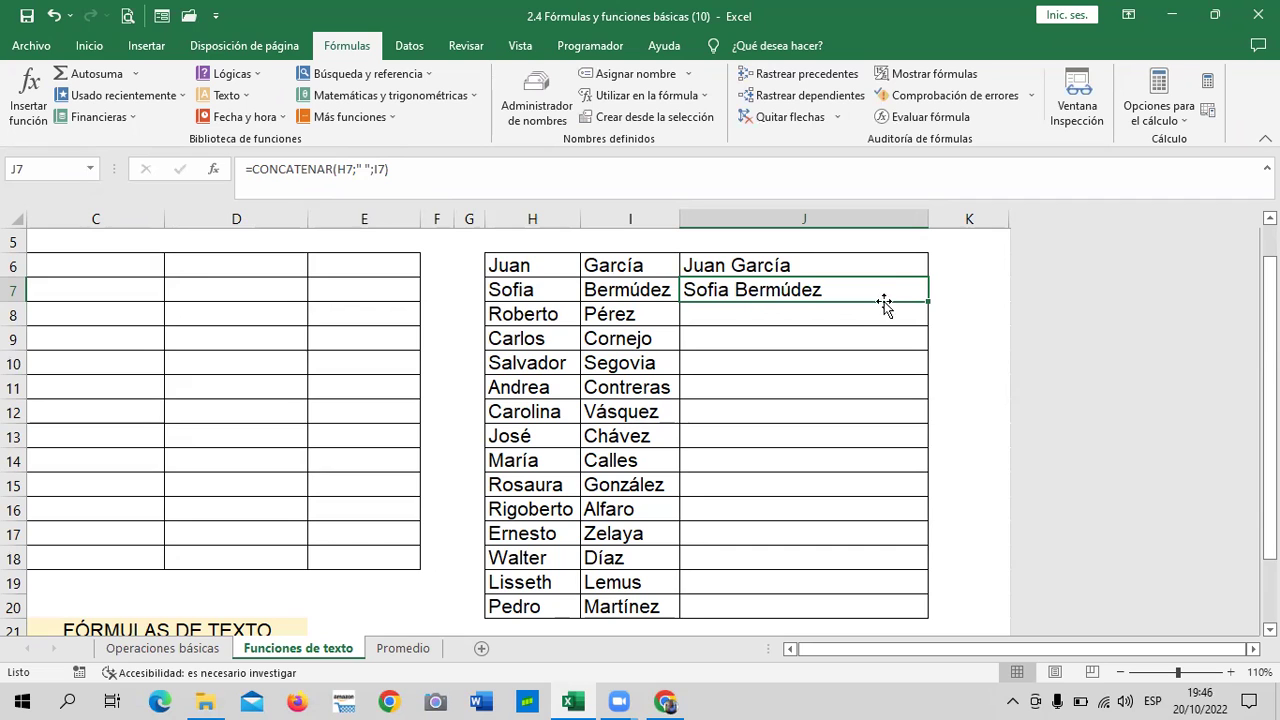
{"action": "left_click_drag", "start_coordinate": [928, 300], "coordinate": [930, 612]}
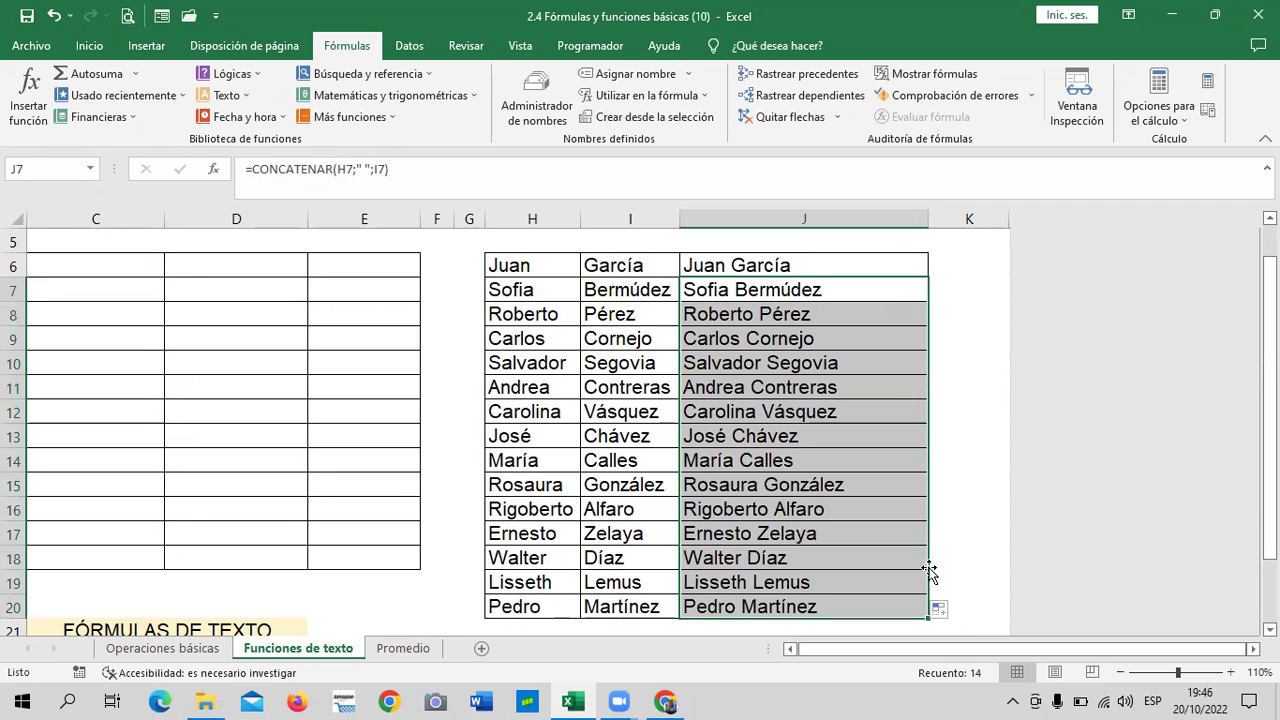
{"action": "left_click", "coordinate": [962, 464]}
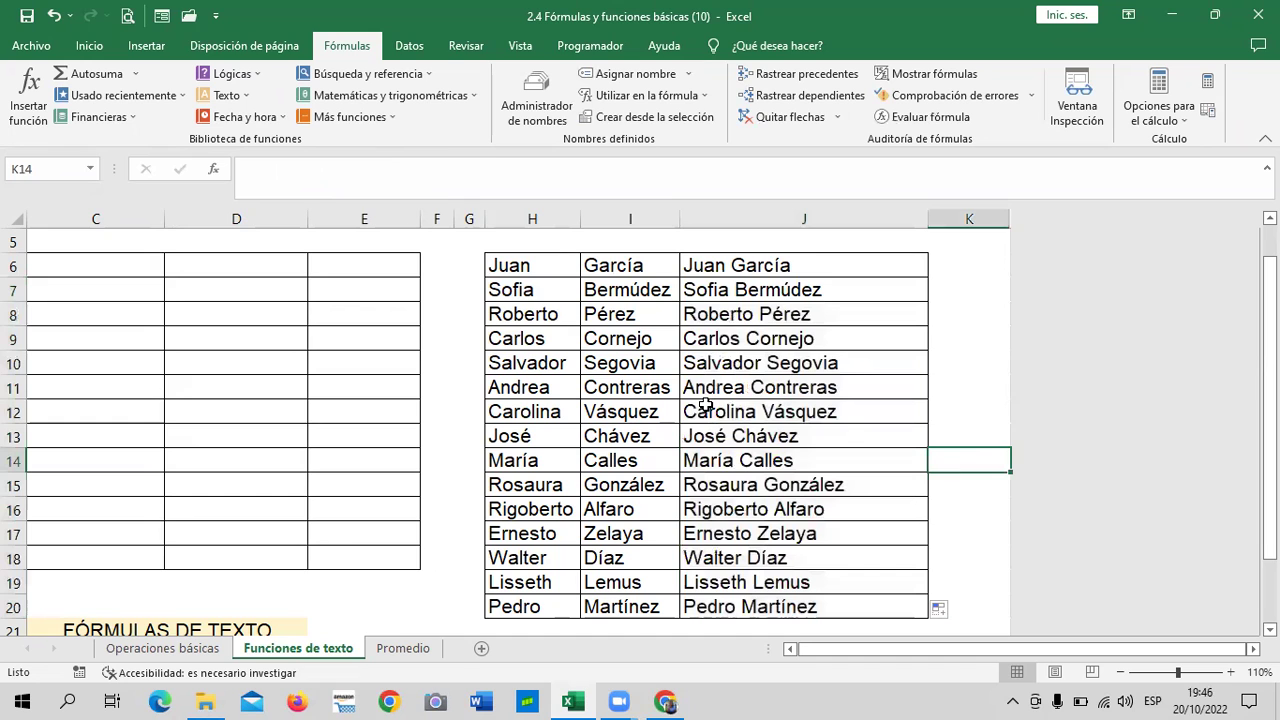
{"action": "left_click", "coordinate": [816, 310]}
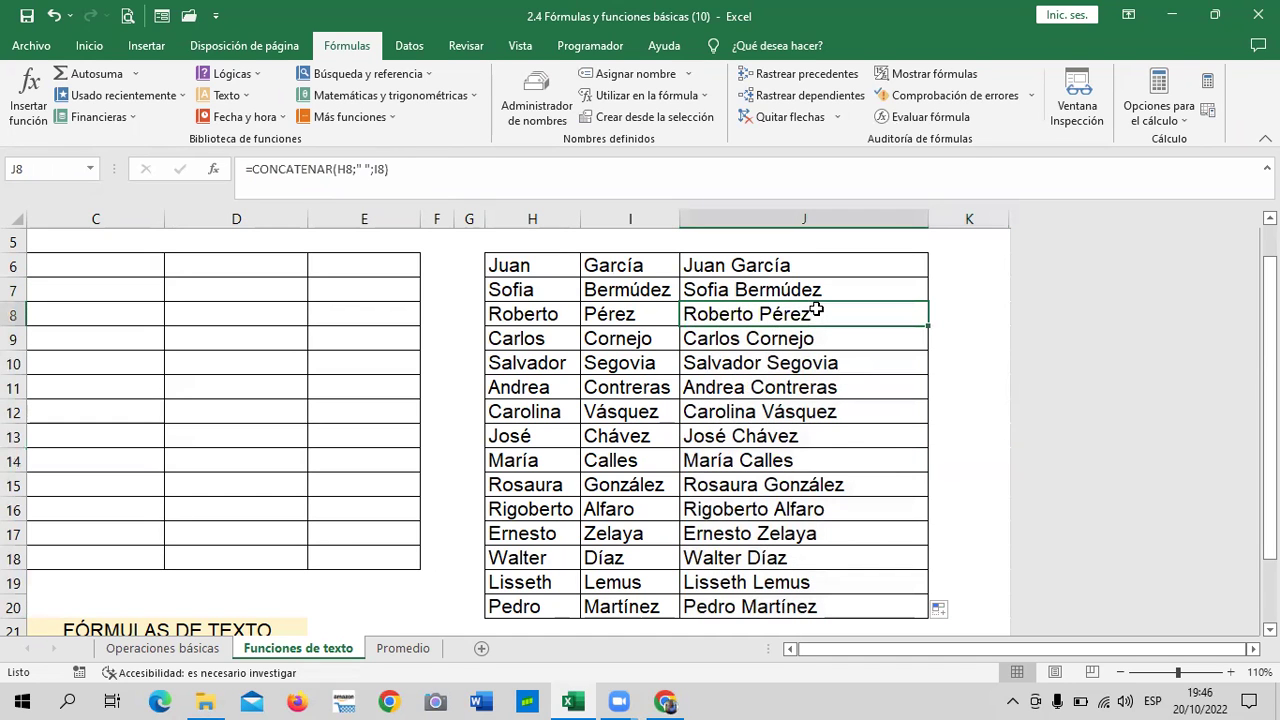
Delete the Juan García full-name formula from J6.
{"action": "scroll", "coordinate": [816, 320], "scroll_direction": "down", "scroll_amount": 1}
{"action": "scroll", "coordinate": [850, 400], "scroll_direction": "up", "scroll_amount": 1}
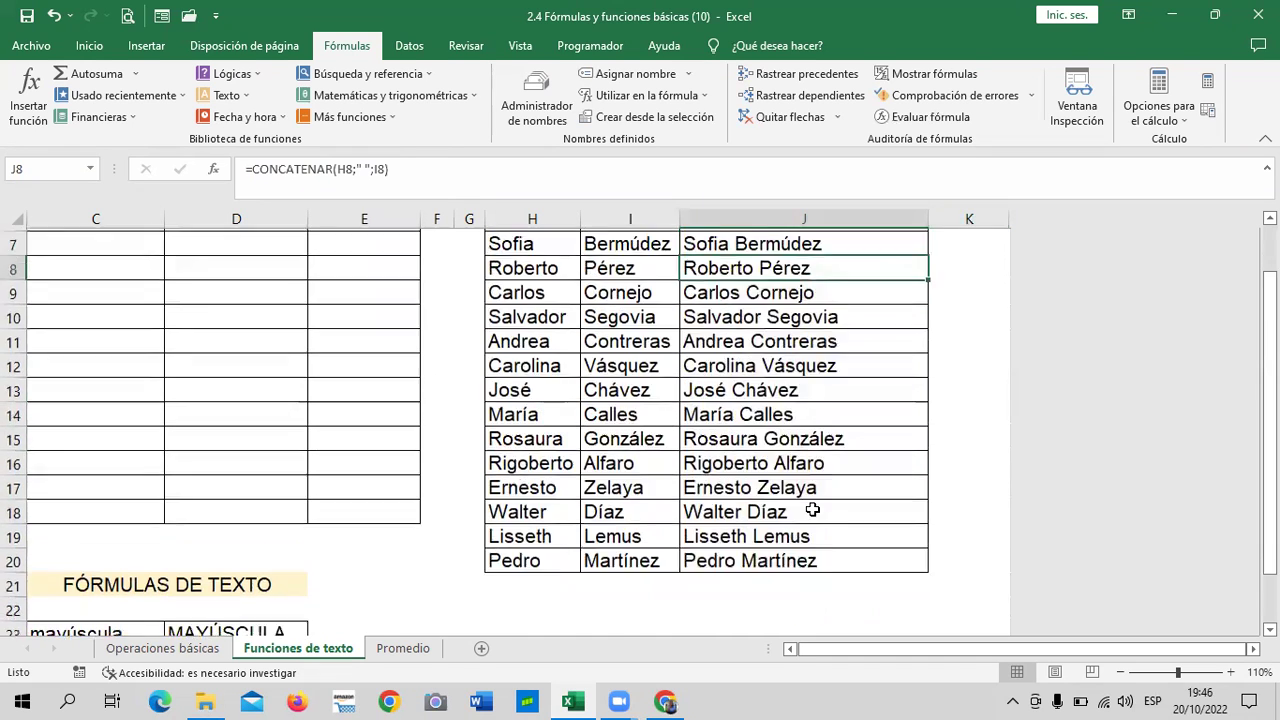
{"action": "scroll", "coordinate": [830, 480], "scroll_direction": "up", "scroll_amount": 2}
{"action": "scroll", "coordinate": [810, 505], "scroll_direction": "down", "scroll_amount": 1}
{"action": "scroll", "coordinate": [805, 495], "scroll_direction": "up", "scroll_amount": 1}
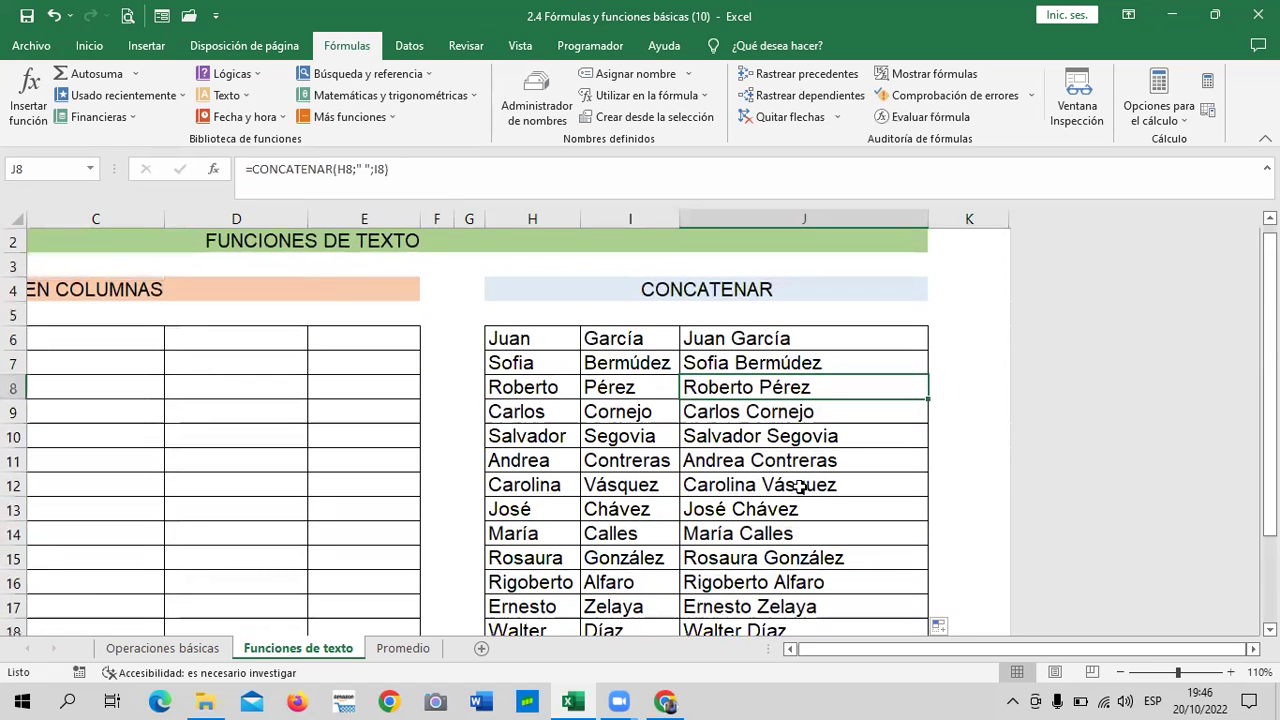
{"action": "left_click", "coordinate": [760, 338]}
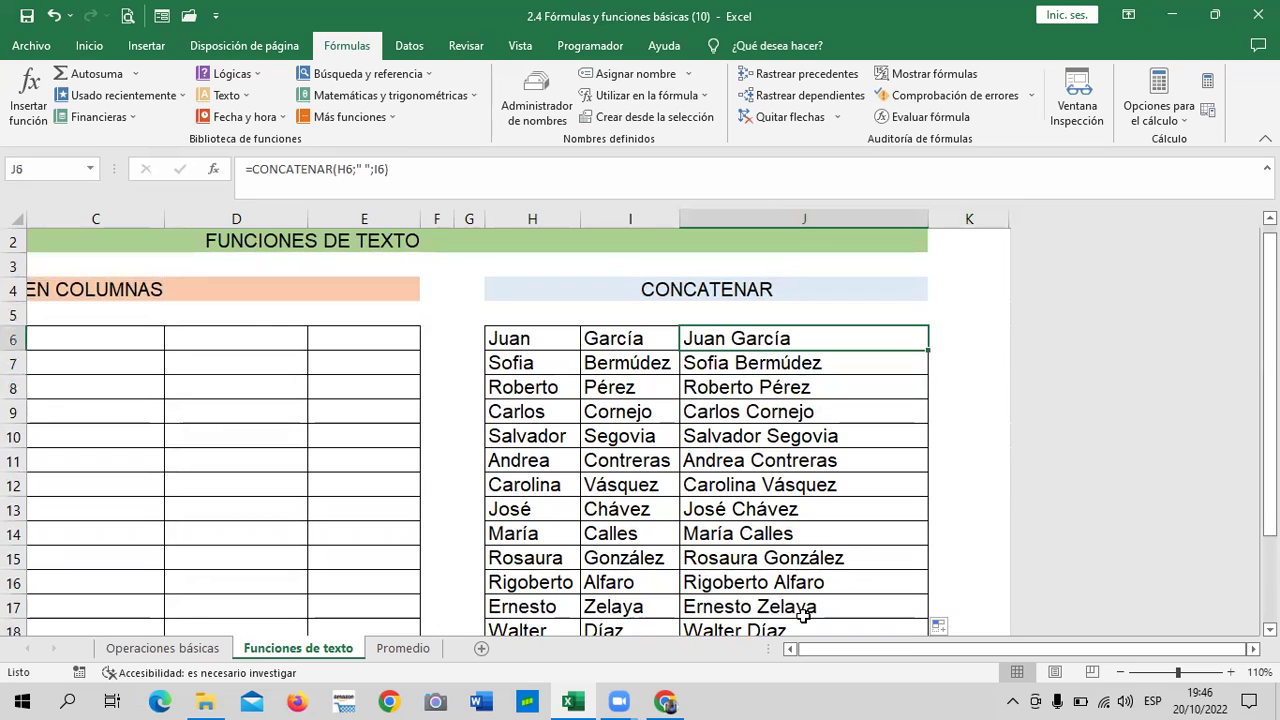
{"action": "key", "text": "Delete"}
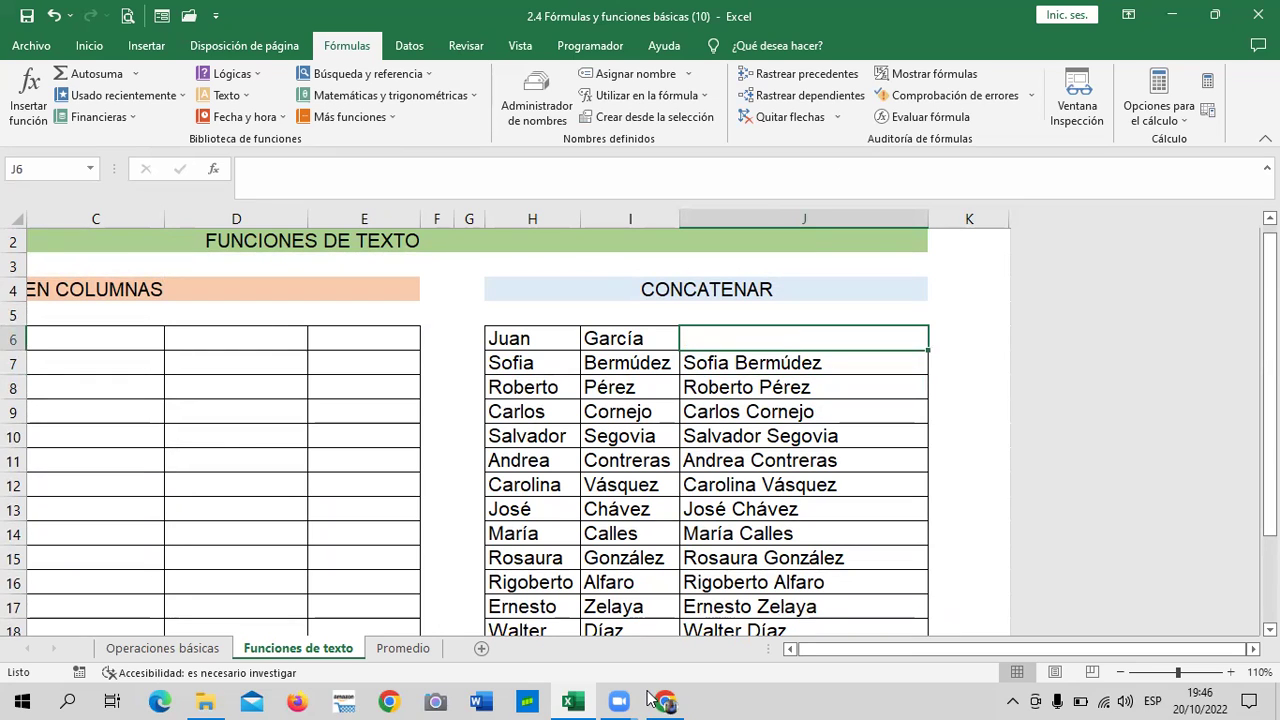
Start a =H6 formula in J6, then erase it so the cell stays empty.
{"action": "left_click", "coordinate": [960, 380]}
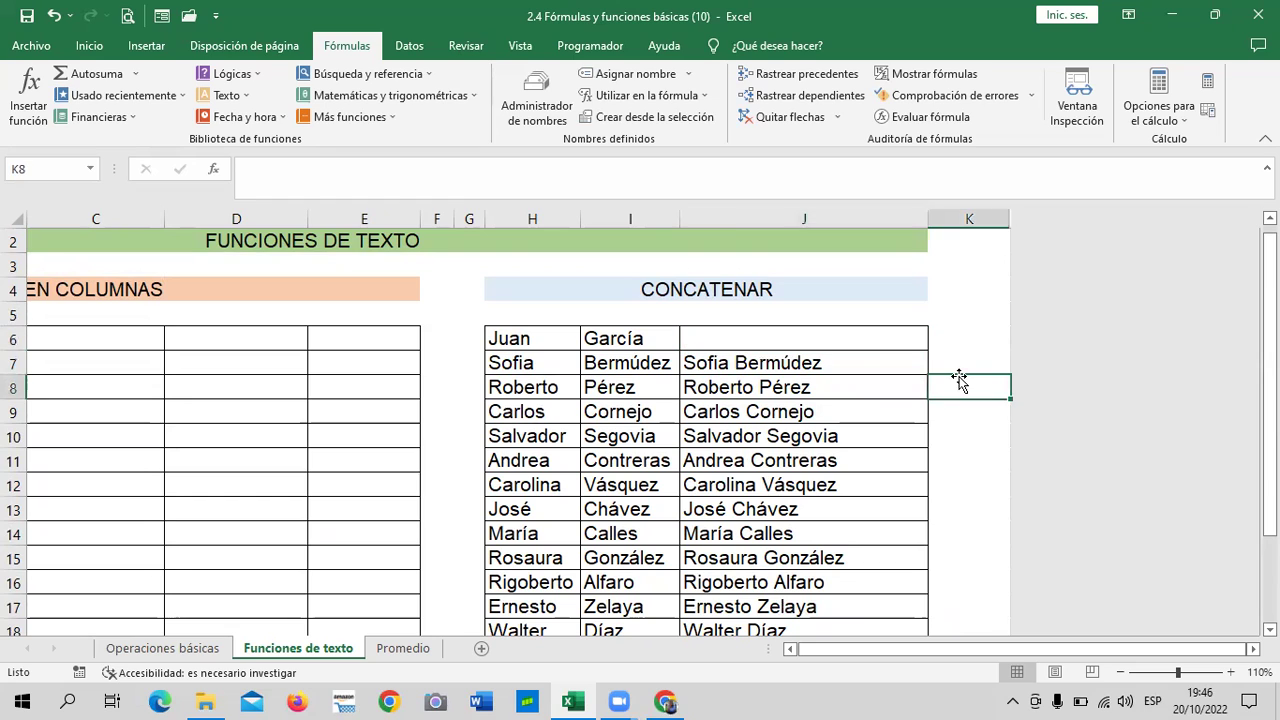
{"action": "left_click", "coordinate": [829, 340]}
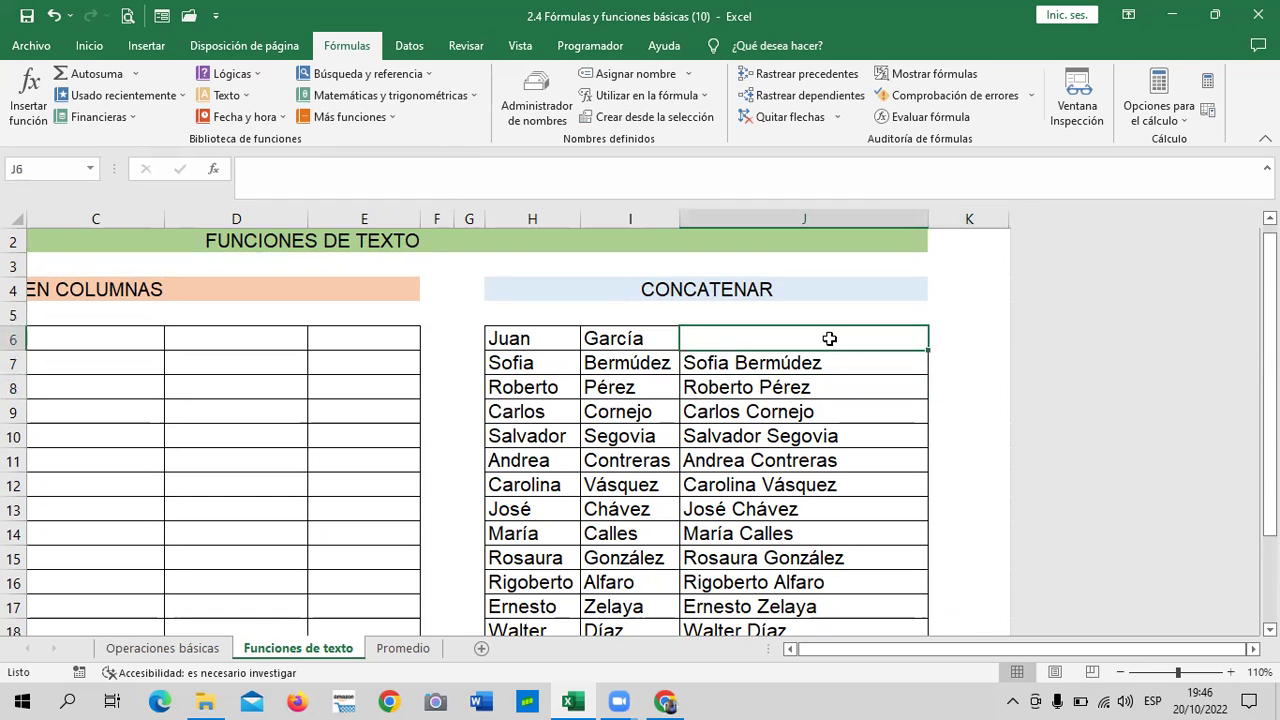
{"action": "left_click", "coordinate": [776, 426]}
{"action": "left_click", "coordinate": [726, 333]}
{"action": "type", "text": "="}
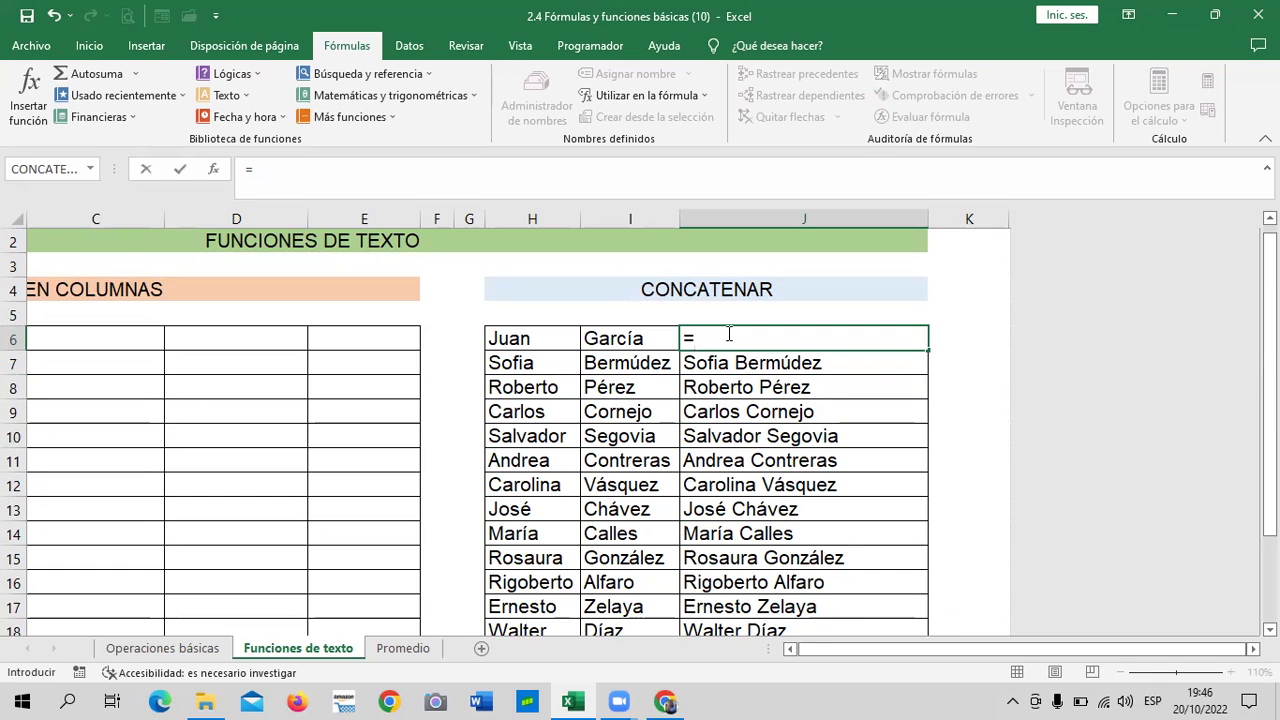
{"action": "left_click", "coordinate": [520, 336]}
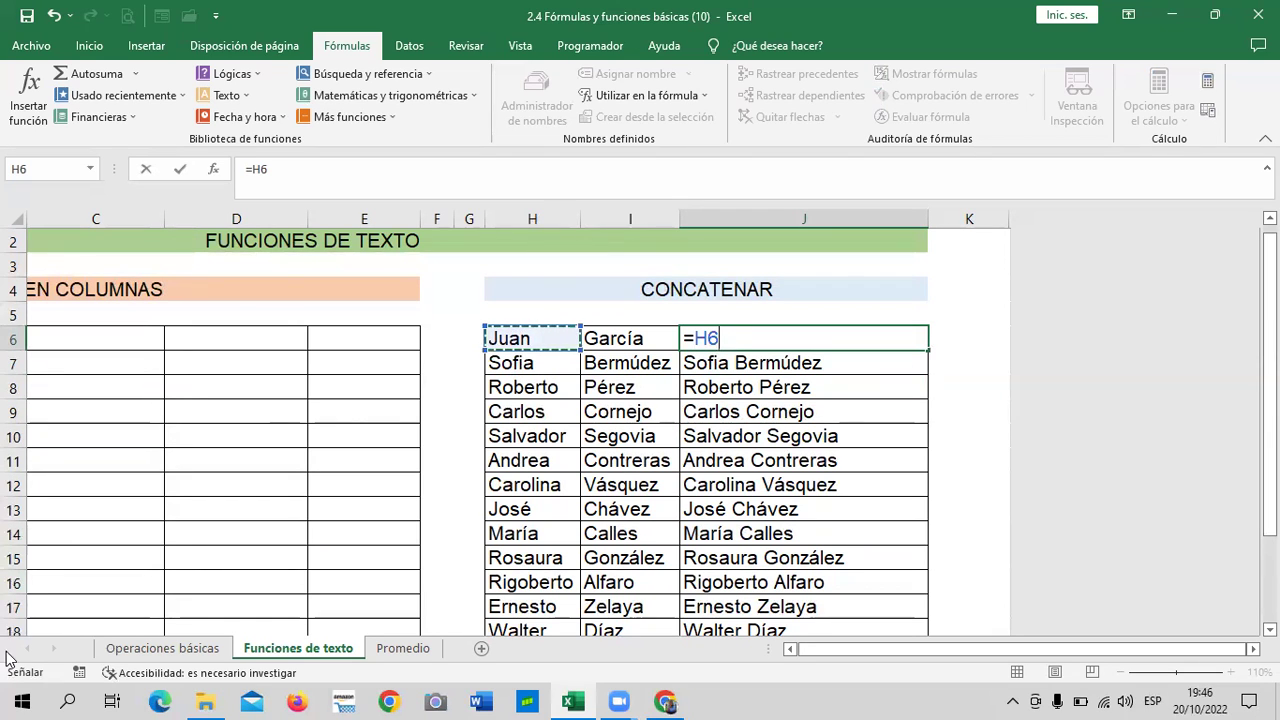
{"action": "left_click", "coordinate": [397, 649]}
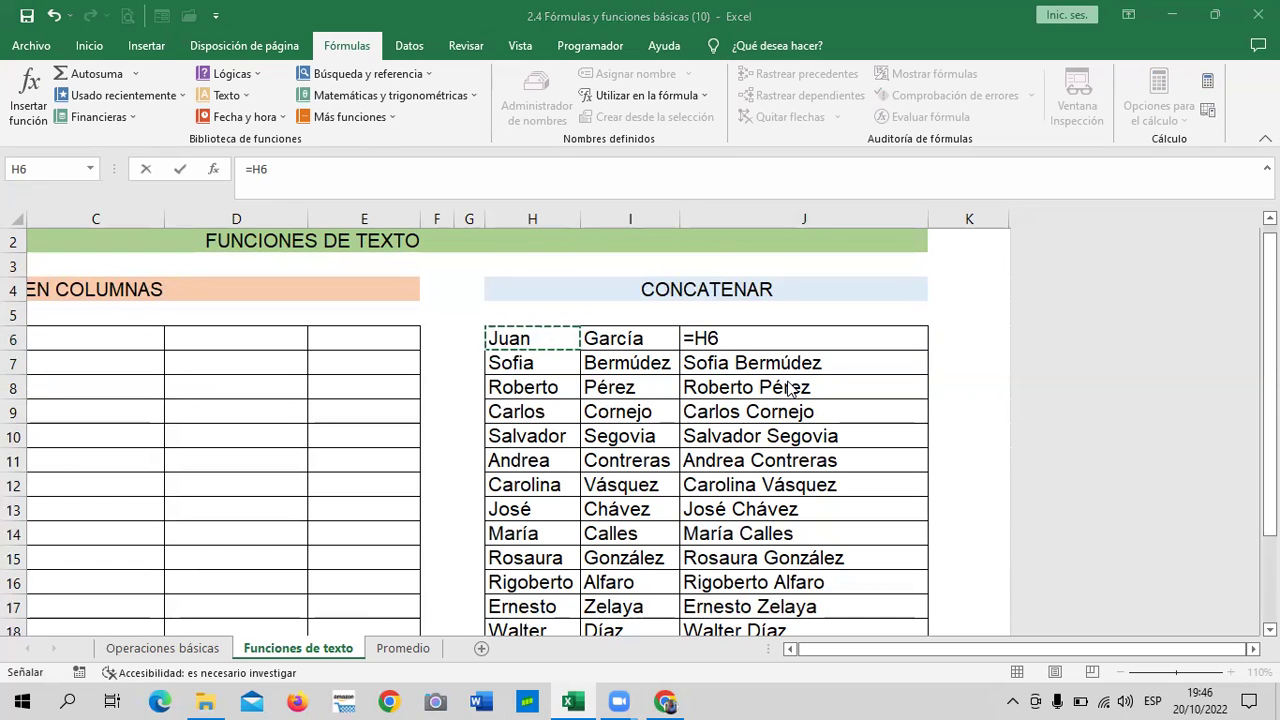
{"action": "double_click", "coordinate": [753, 341]}
{"action": "key", "text": "BackSpace"}
{"action": "key", "text": "BackSpace"}
{"action": "key", "text": "BackSpace"}
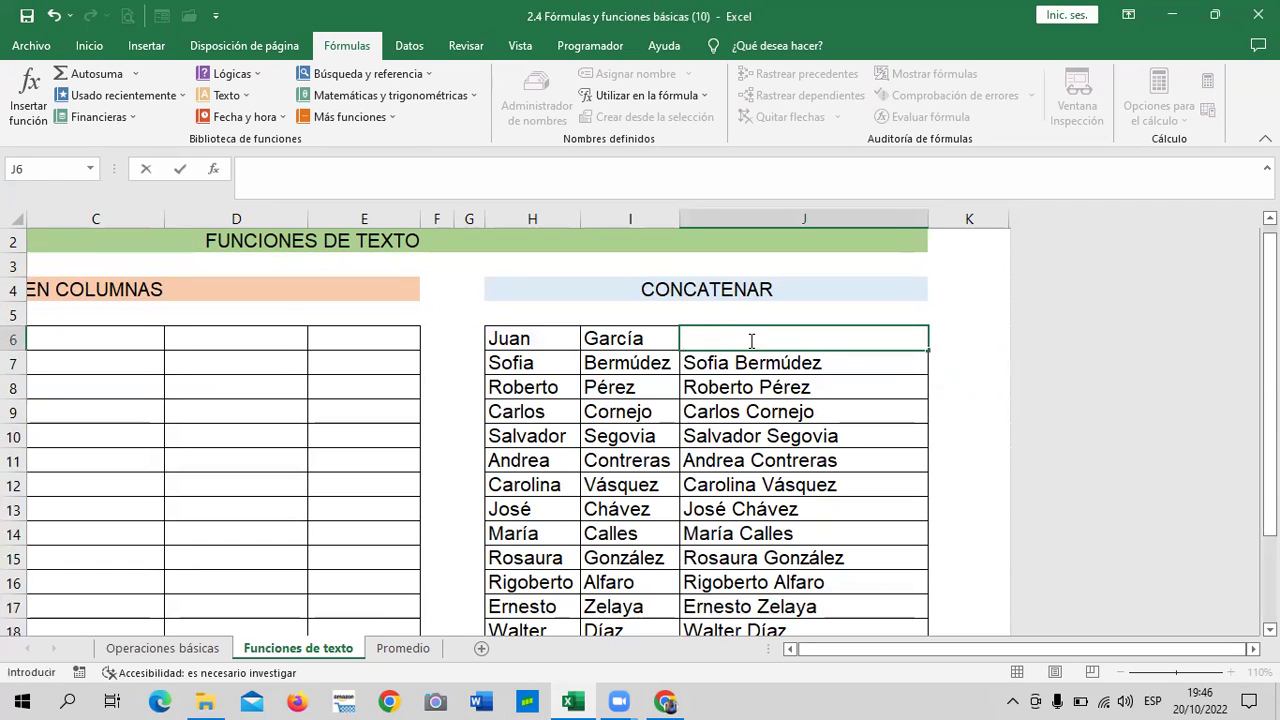
{"action": "left_click", "coordinate": [780, 482]}
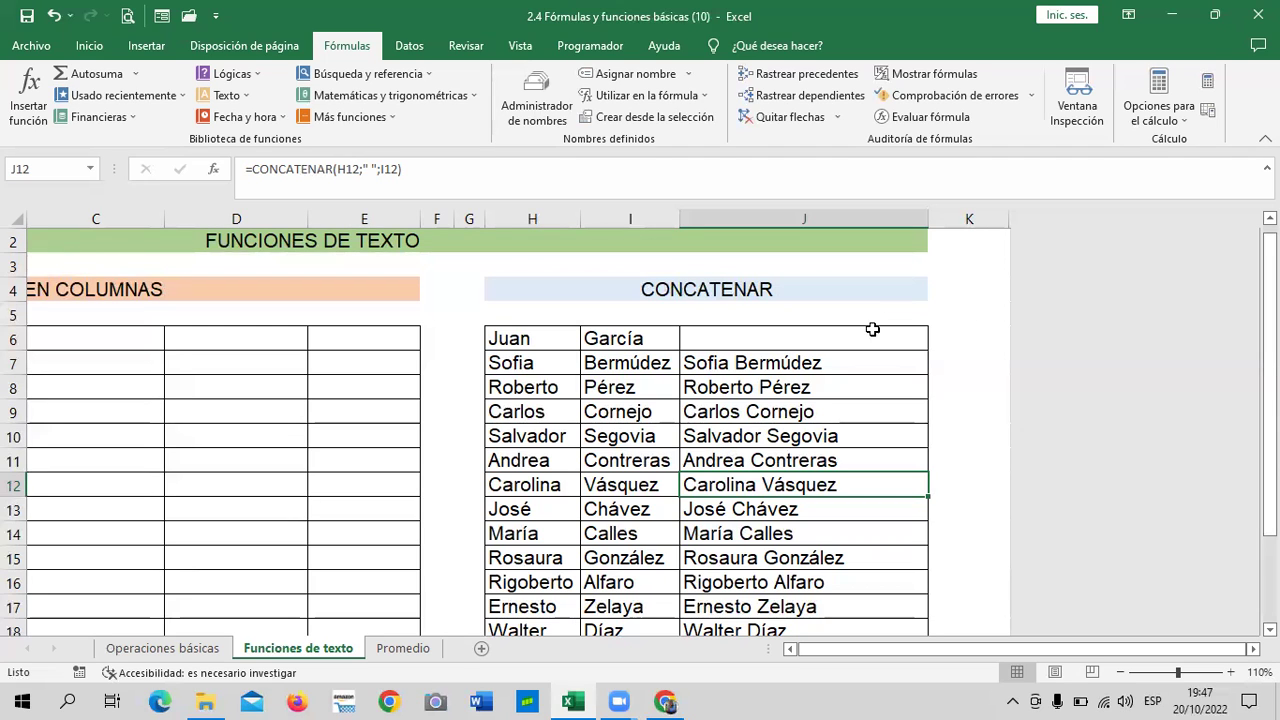
{"action": "left_click", "coordinate": [820, 345]}
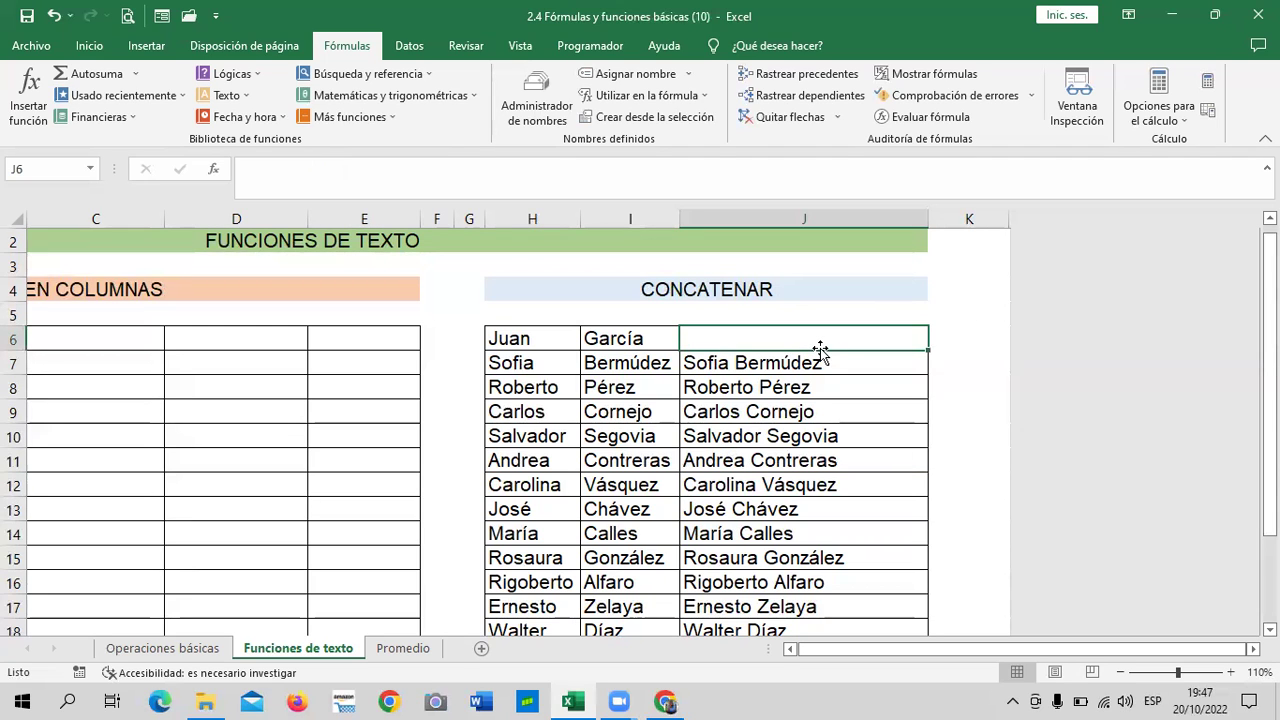
{"action": "type", "text": "="}
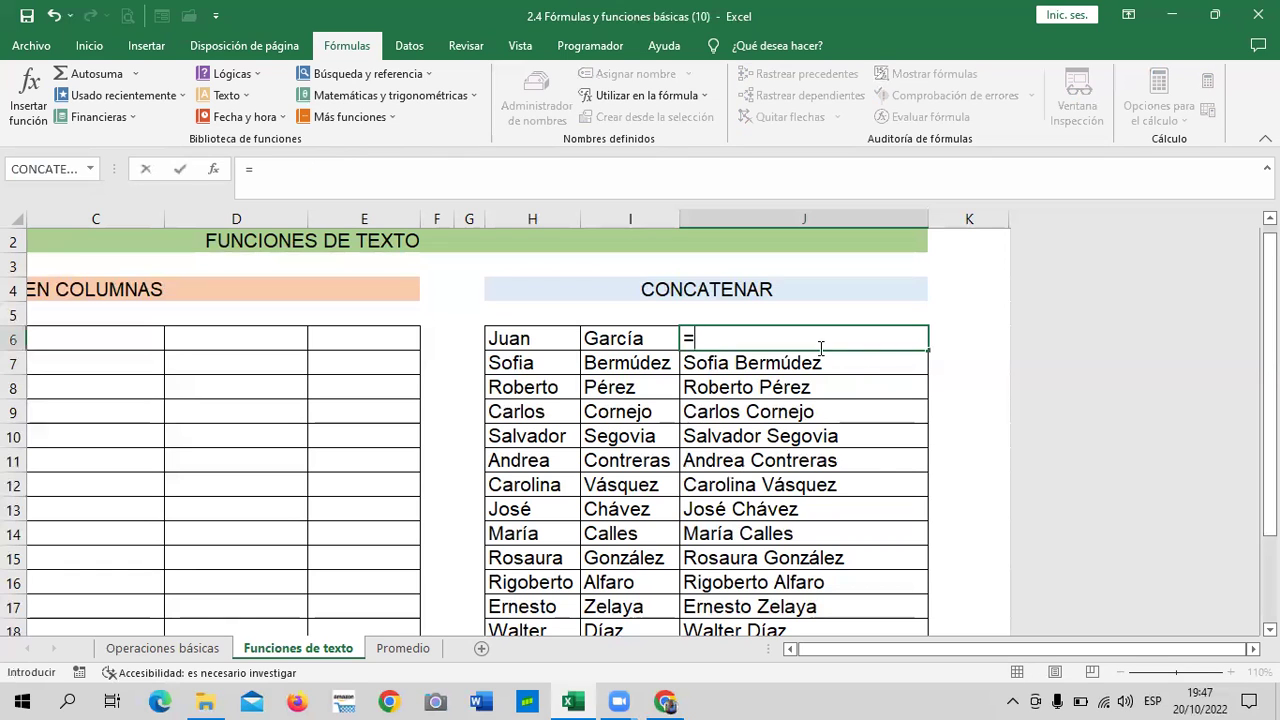
{"action": "type", "text": "conca"}
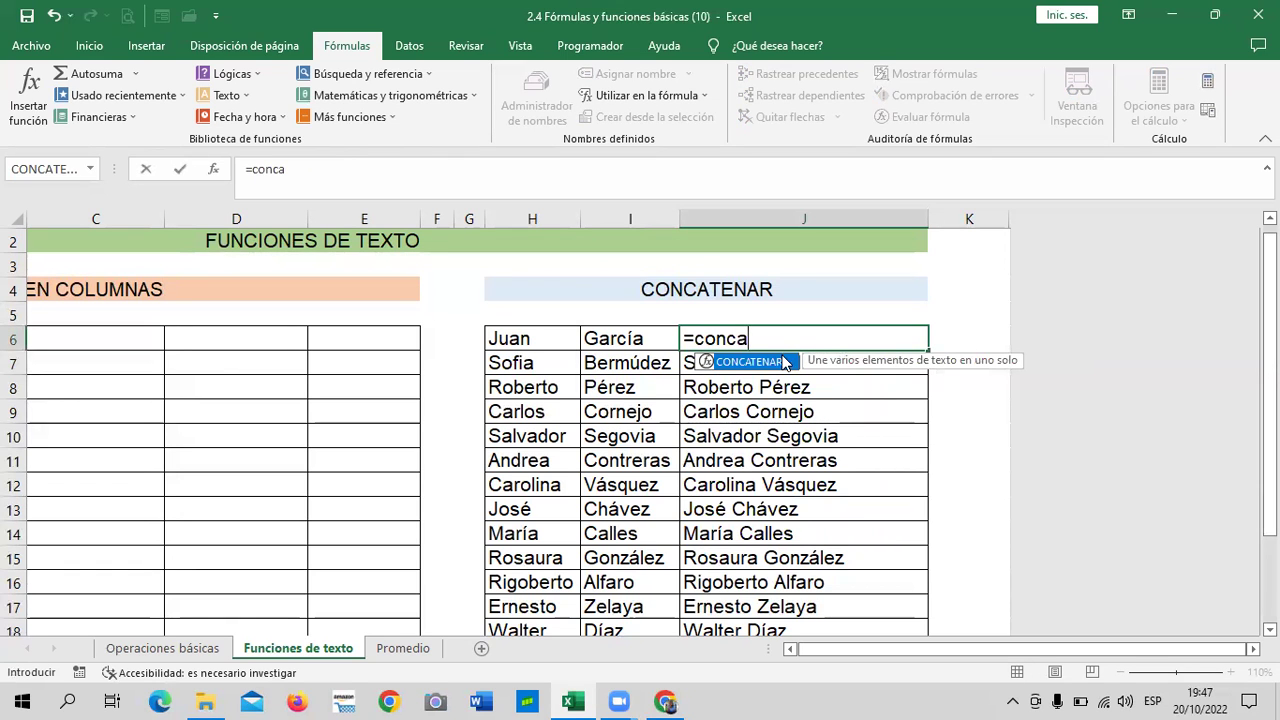
{"action": "double_click", "coordinate": [750, 361]}
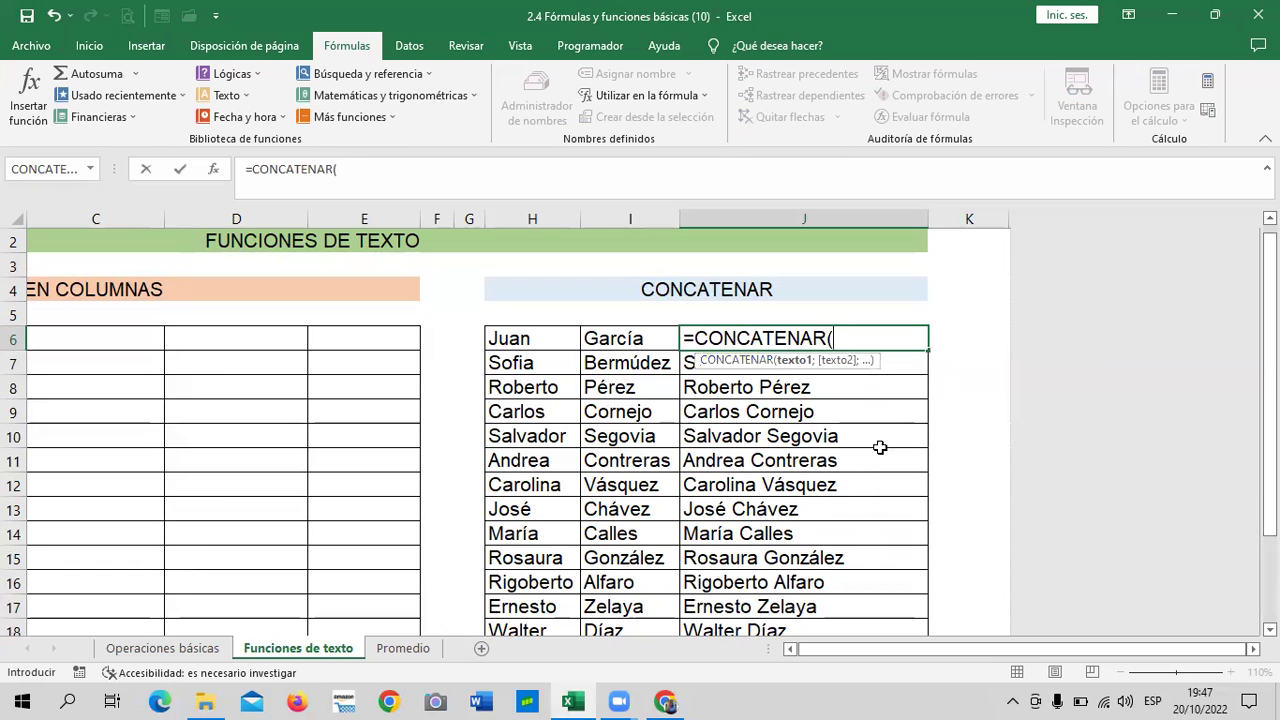
{"action": "left_click", "coordinate": [540, 340]}
{"action": "type", "text": ";\""}
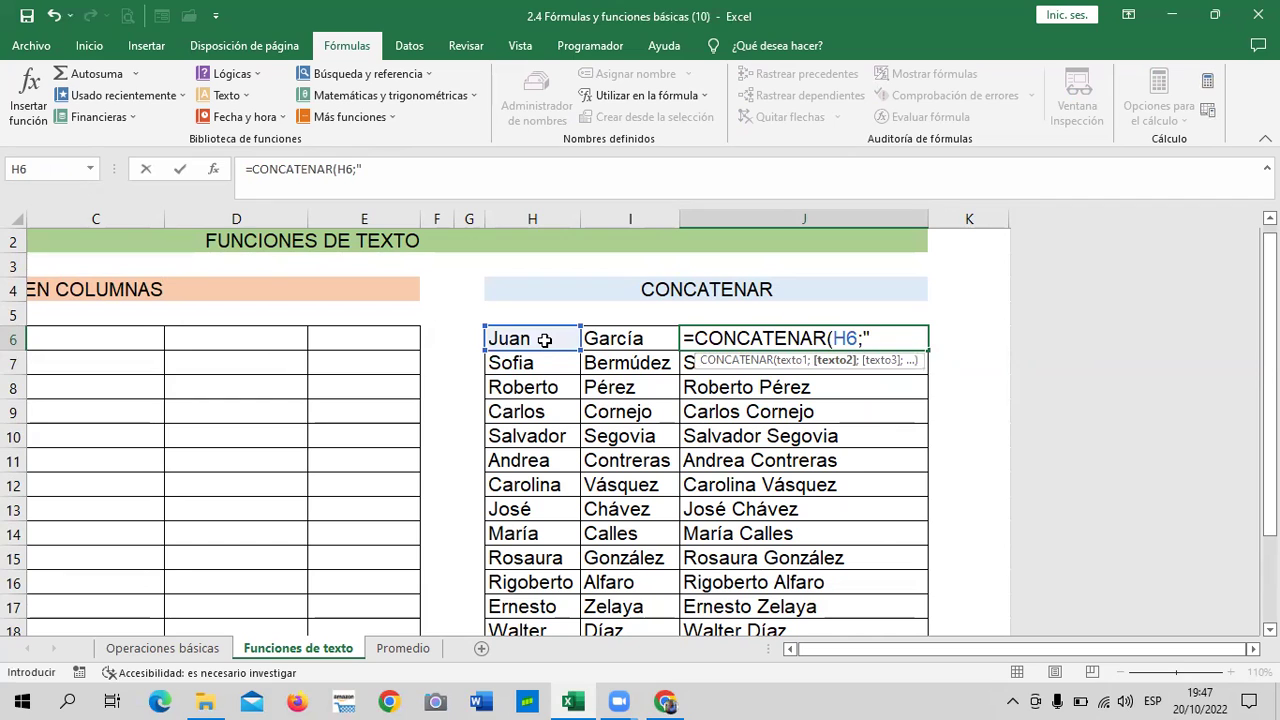
{"action": "type", "text": " \""}
{"action": "type", "text": ";"}
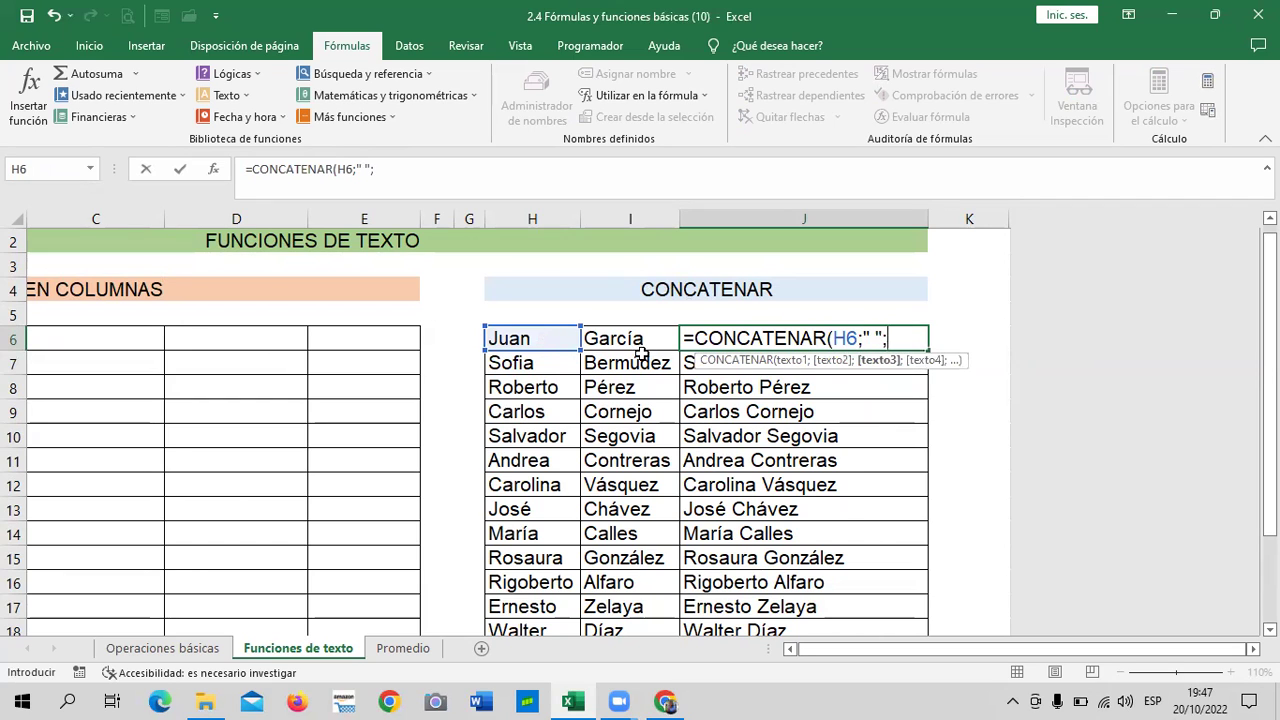
{"action": "left_click", "coordinate": [638, 339]}
{"action": "type", "text": ")"}
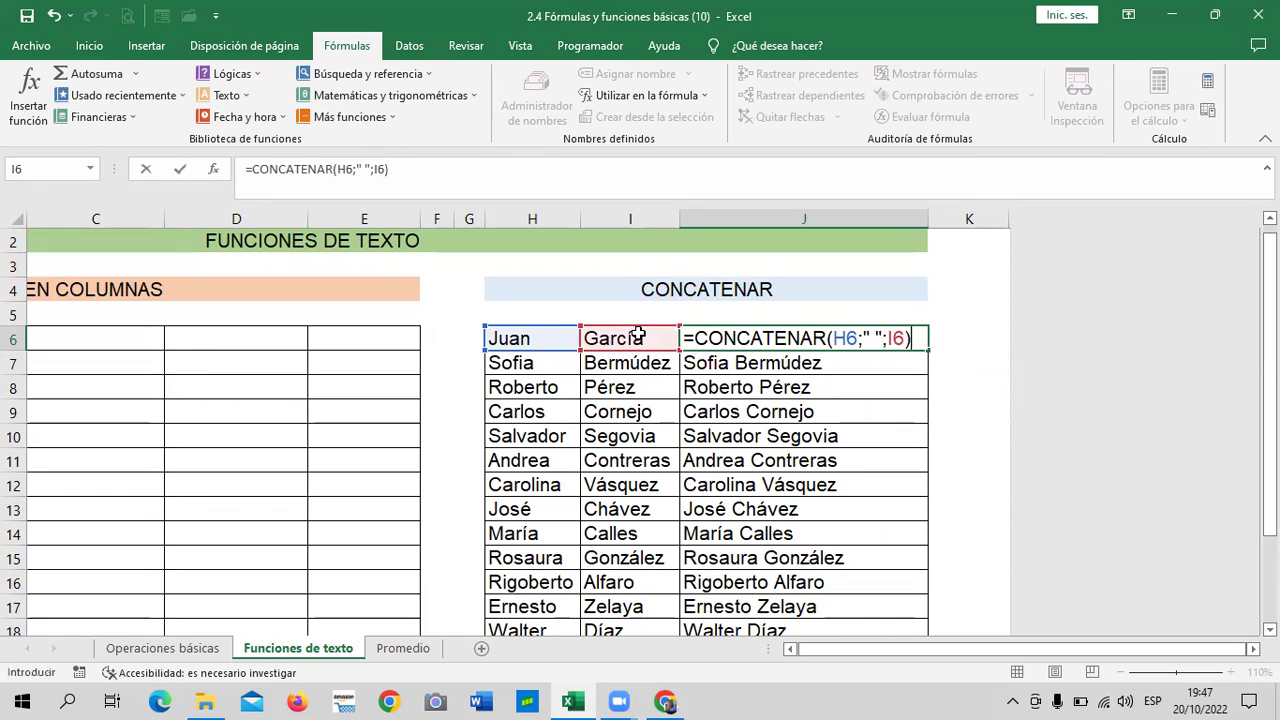
{"action": "key", "text": "Return"}
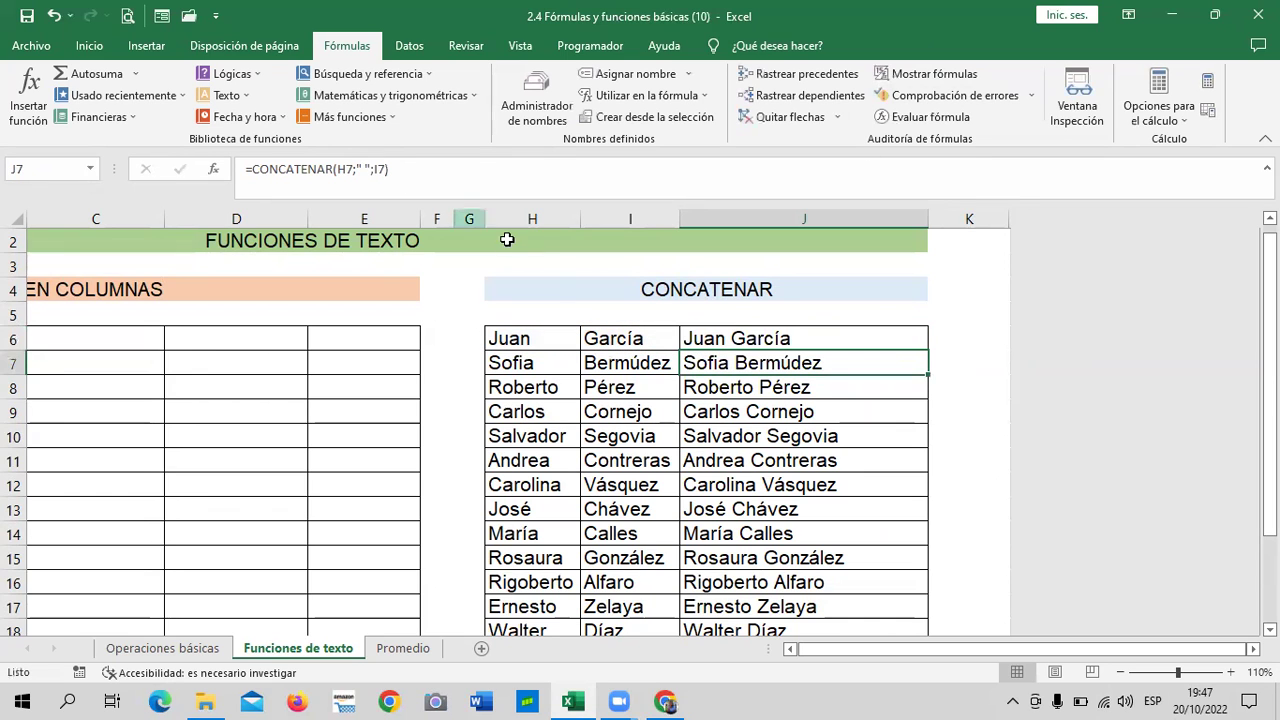
{"action": "left_click", "coordinate": [483, 176]}
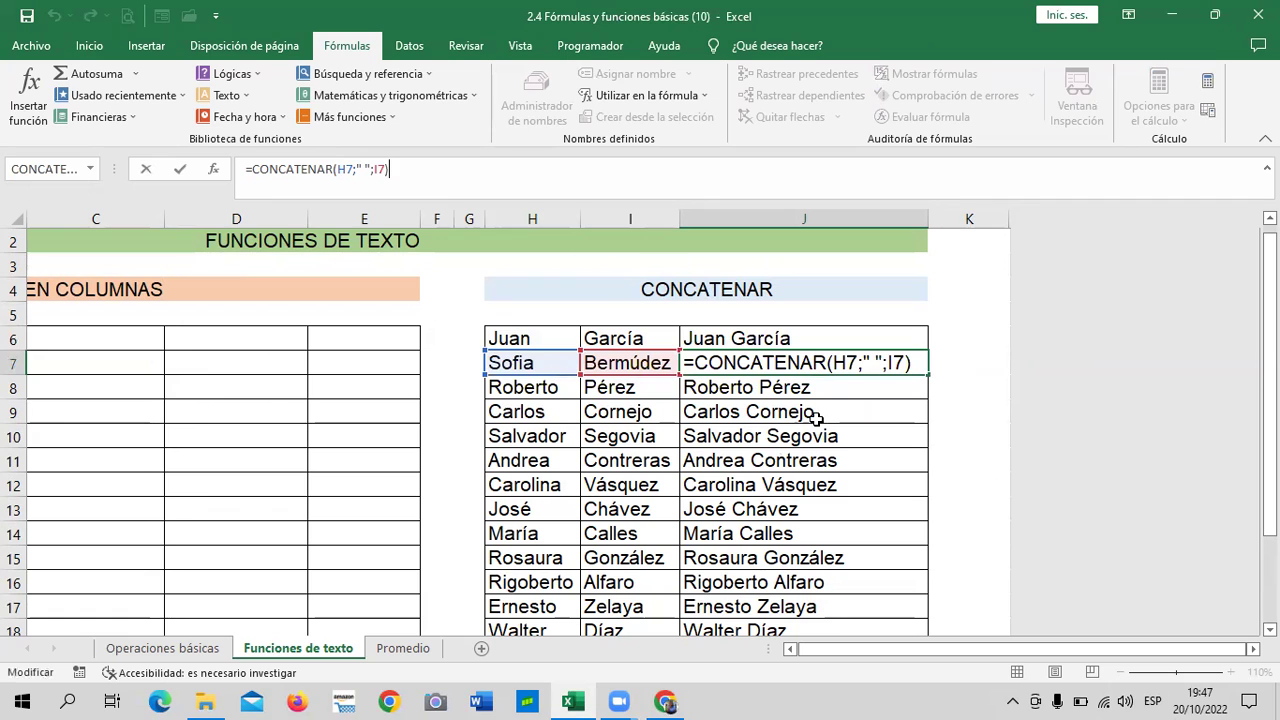
{"action": "left_click", "coordinate": [791, 436]}
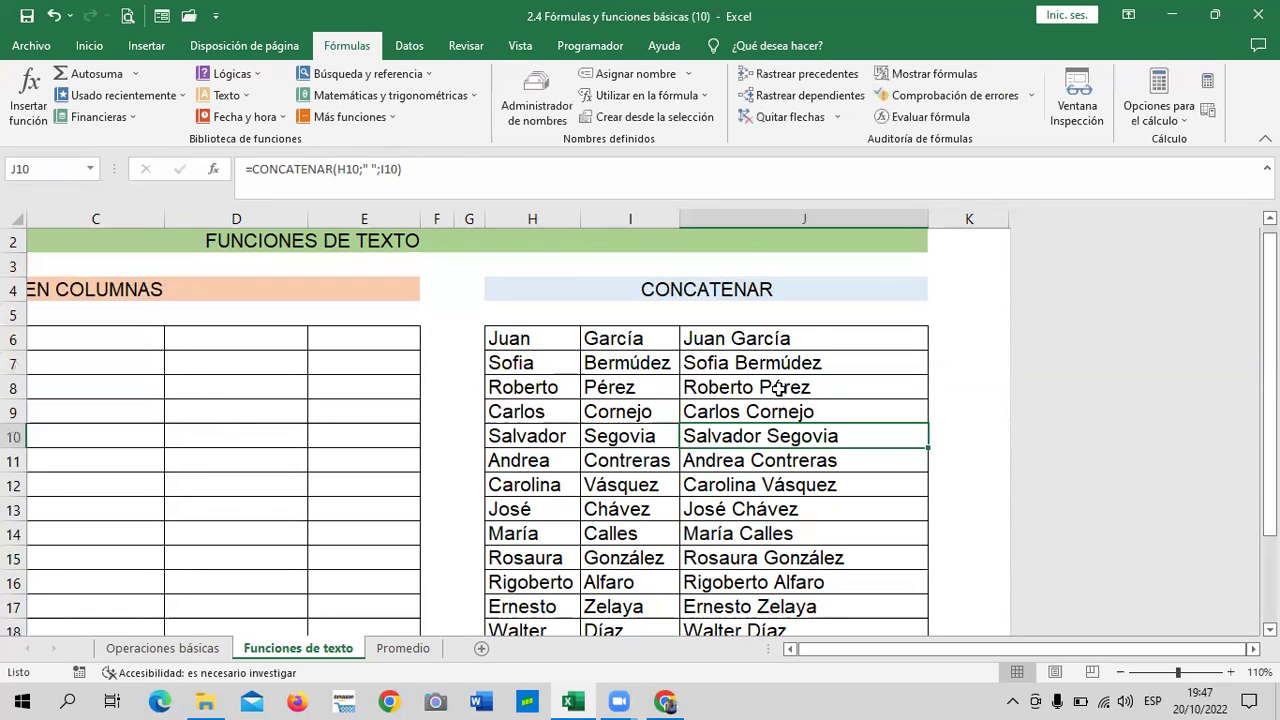
{"action": "left_click", "coordinate": [812, 338]}
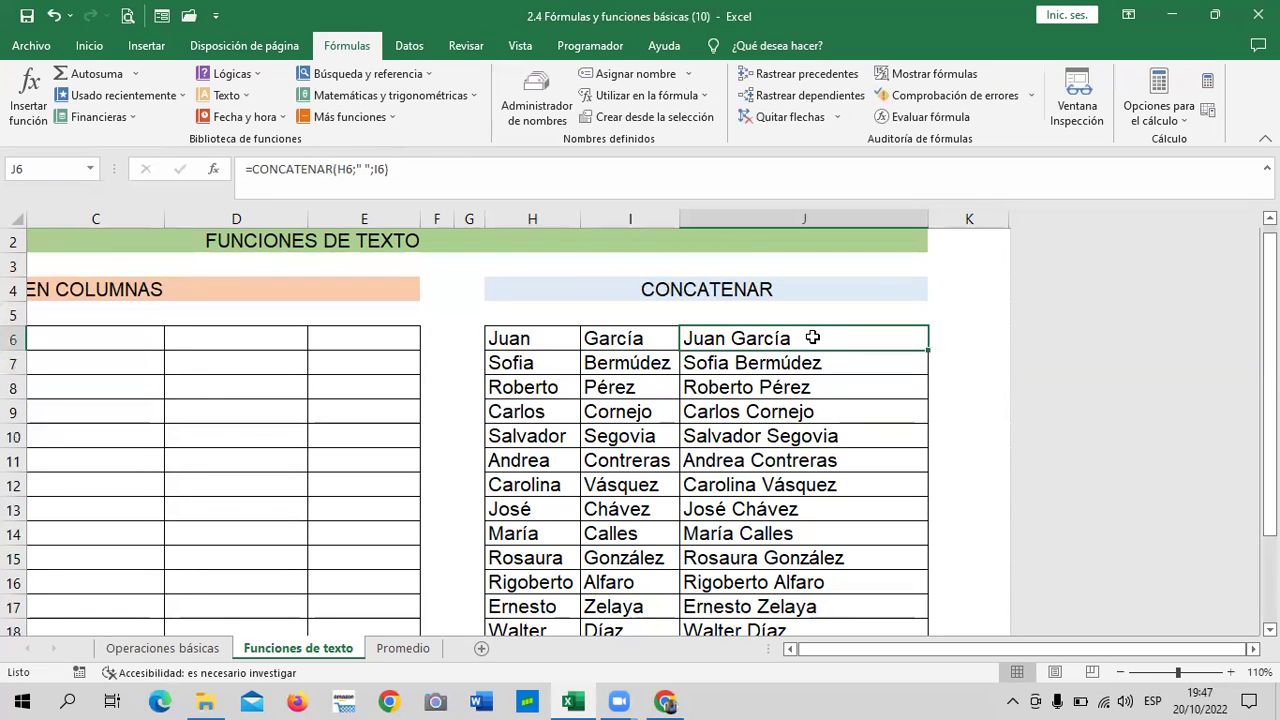
Clear J20 and abandon a started CONCATENAR formula there, leaving it empty.
{"action": "scroll", "coordinate": [740, 490], "scroll_direction": "down", "scroll_amount": 4}
{"action": "left_click", "coordinate": [716, 388]}
{"action": "key", "text": "Delete"}
{"action": "key", "text": "Down"}
{"action": "key", "text": "Down"}
{"action": "key", "text": "Down"}
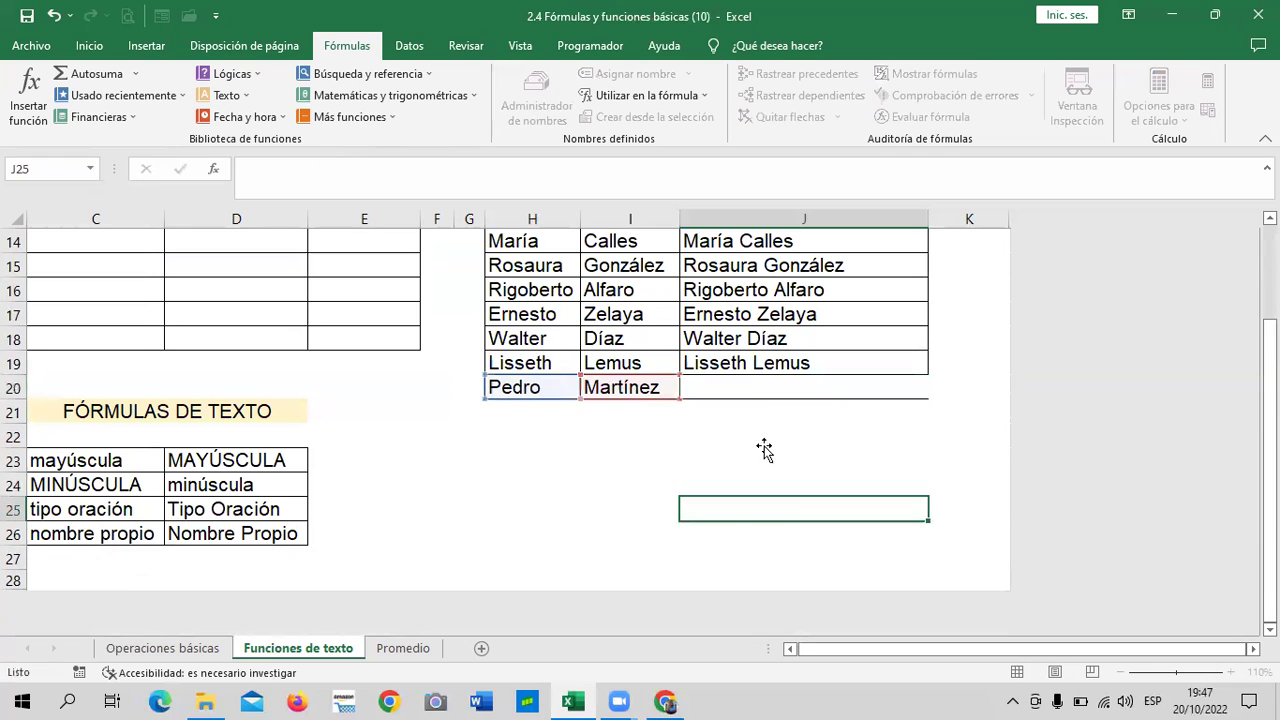
{"action": "left_click", "coordinate": [747, 378]}
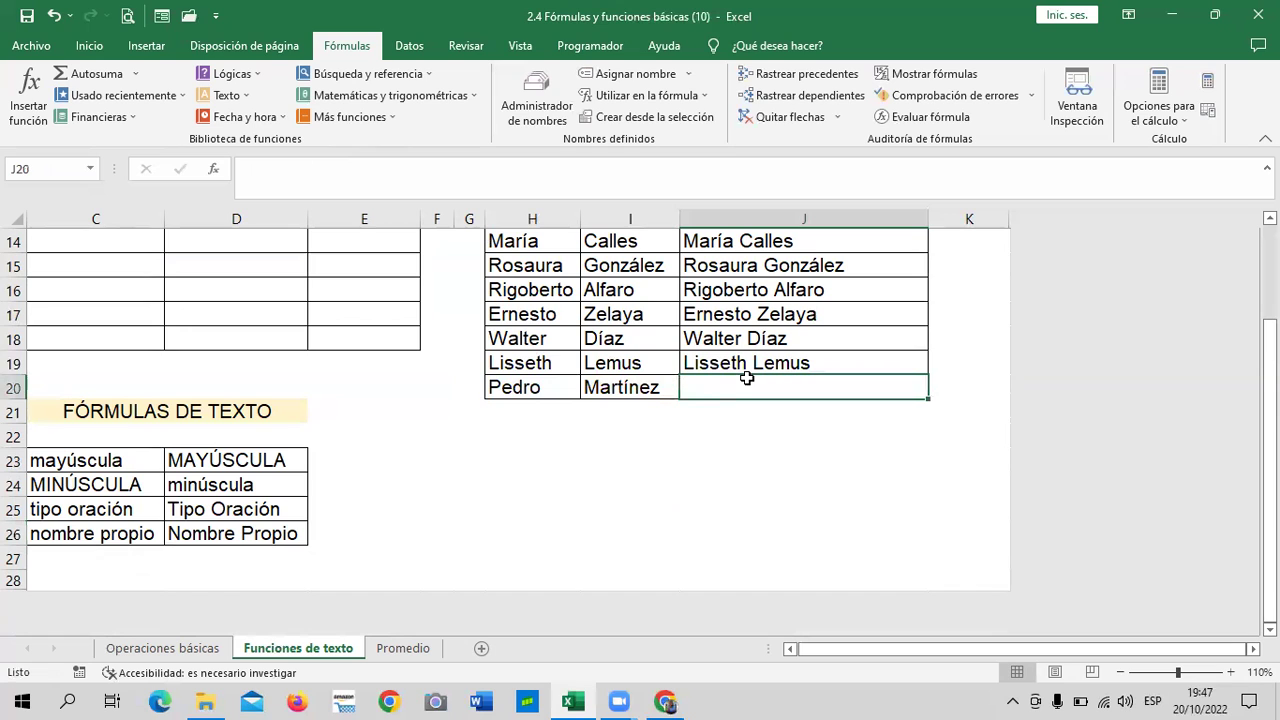
{"action": "type", "text": "=conca"}
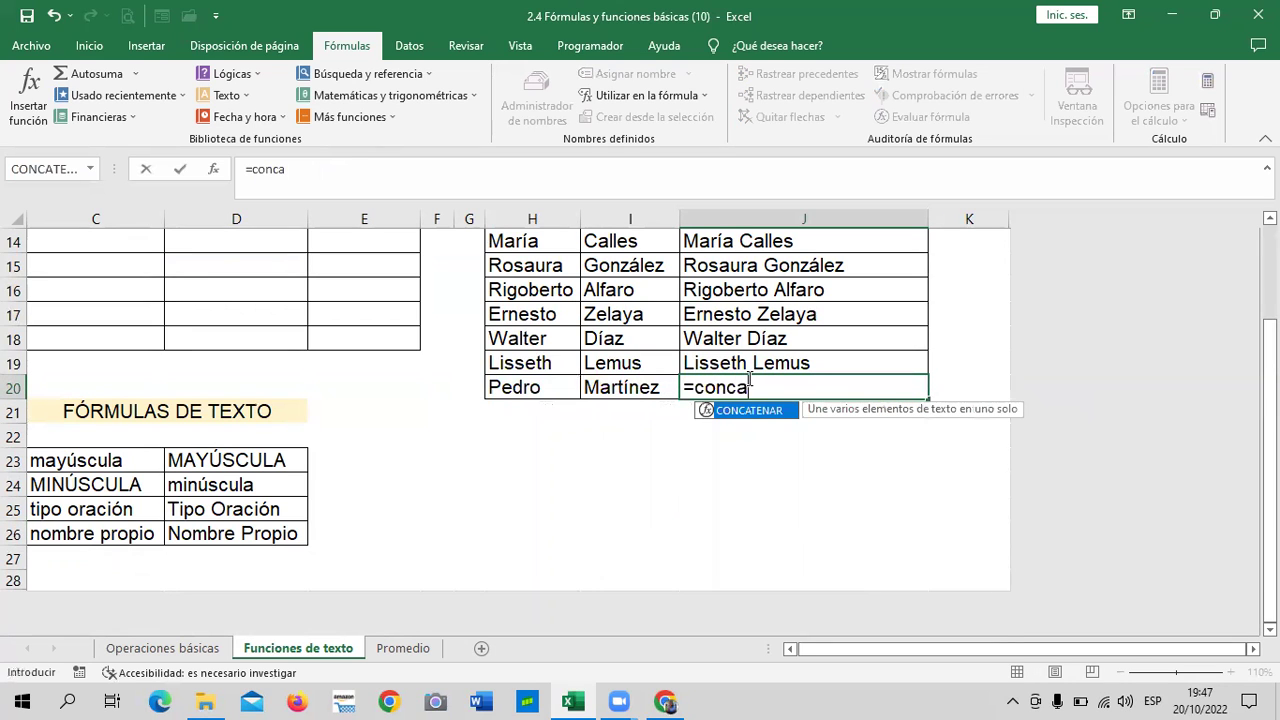
{"action": "double_click", "coordinate": [775, 411]}
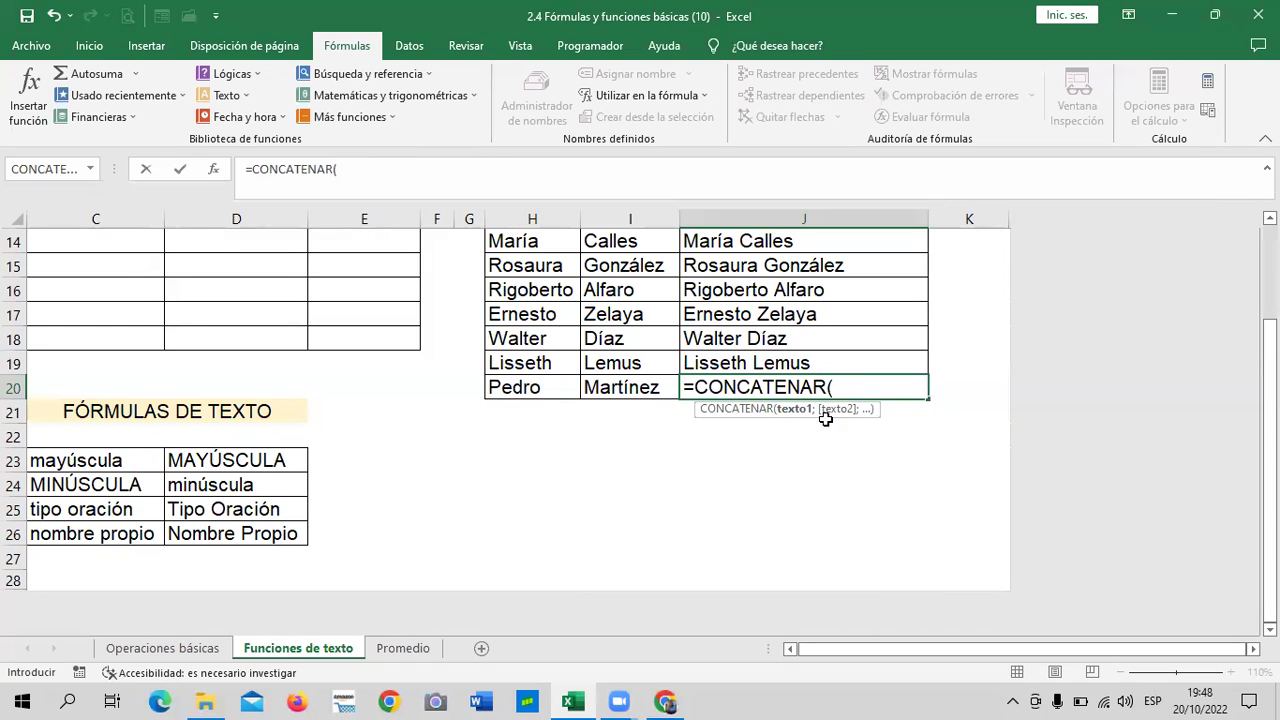
{"action": "key", "text": "BackSpace"}
{"action": "key", "text": "BackSpace"}
{"action": "key", "text": "BackSpace"}
{"action": "key", "text": "BackSpace"}
{"action": "key", "text": "Return"}
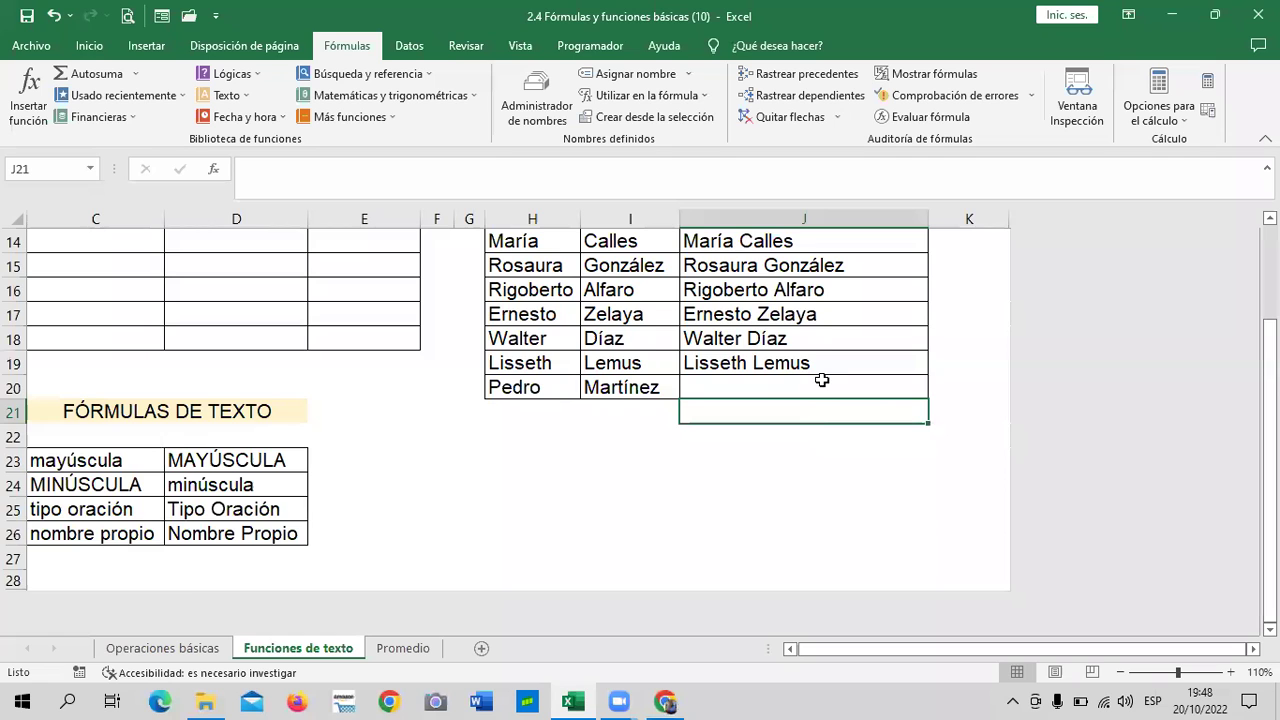
{"action": "scroll", "coordinate": [780, 506], "scroll_direction": "up", "scroll_amount": 2}
{"action": "left_click", "coordinate": [780, 509]}
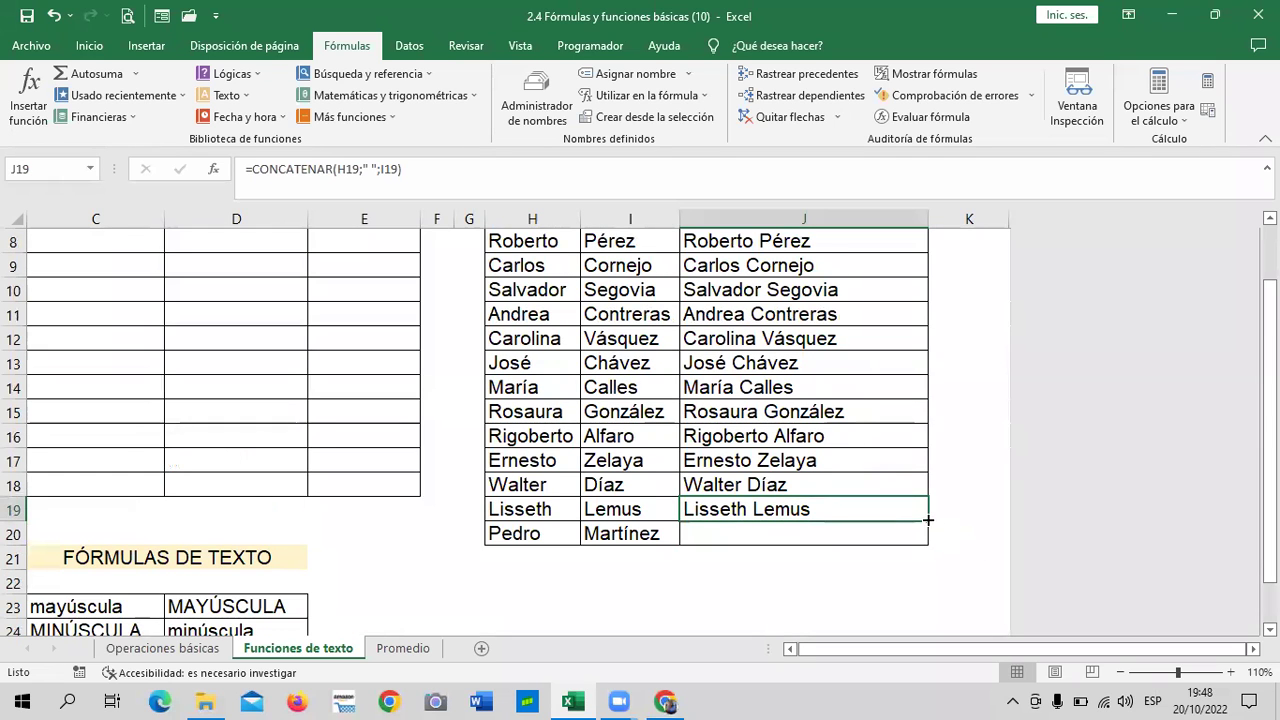
{"action": "left_click_drag", "start_coordinate": [928, 520], "coordinate": [925, 545]}
Review the sentence-case and proper-case formulas in D25 and D26.
{"action": "scroll", "coordinate": [893, 530], "scroll_direction": "up", "scroll_amount": 3}
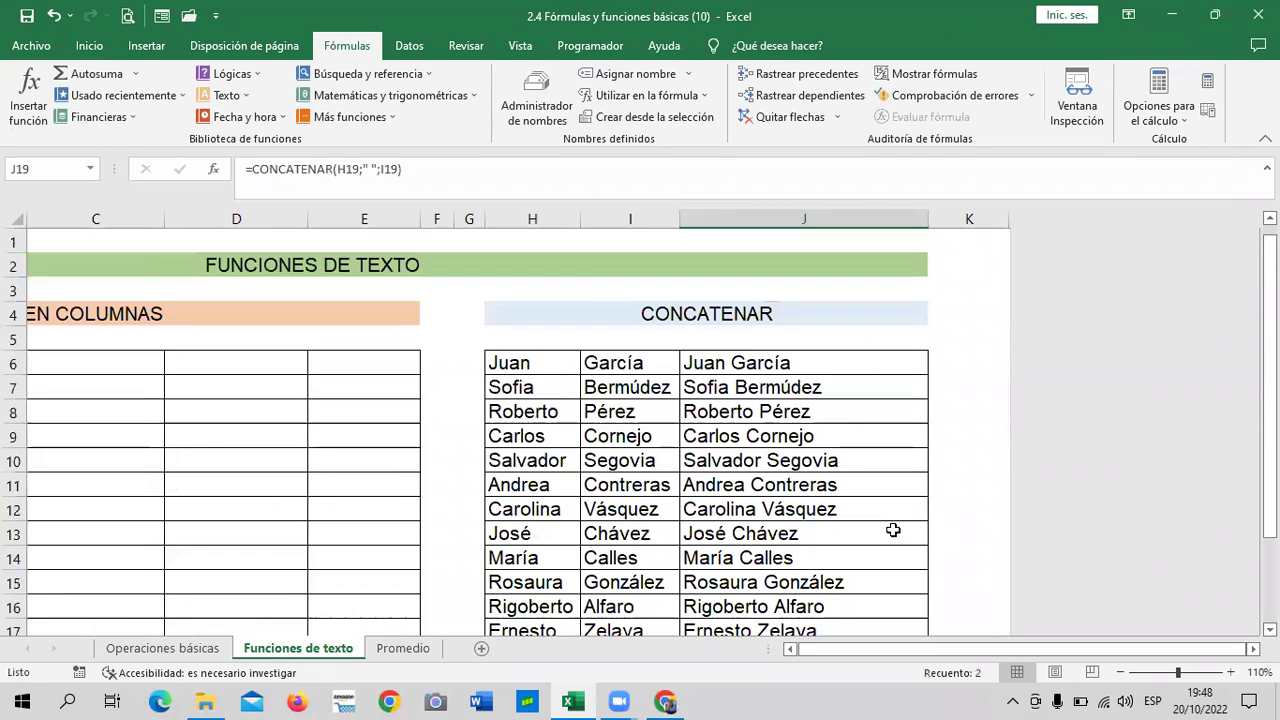
{"action": "scroll", "coordinate": [886, 523], "scroll_direction": "down", "scroll_amount": 4}
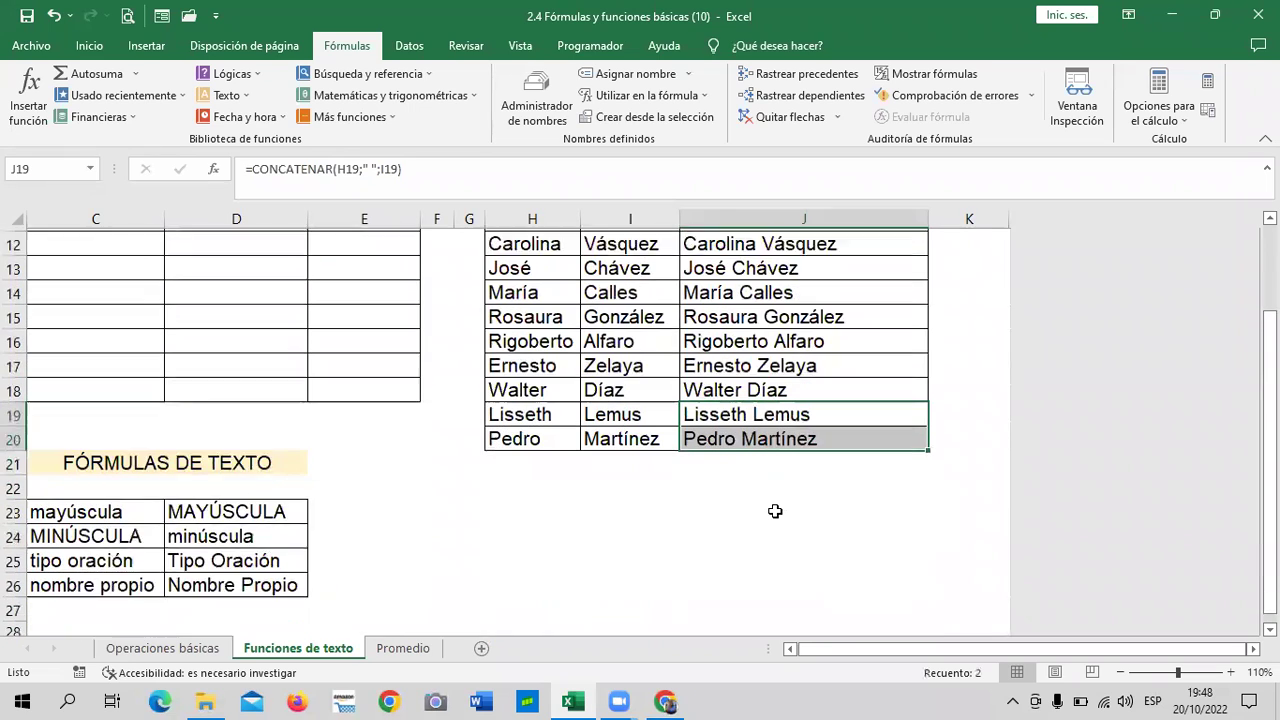
{"action": "scroll", "coordinate": [775, 511], "scroll_direction": "down", "scroll_amount": 1}
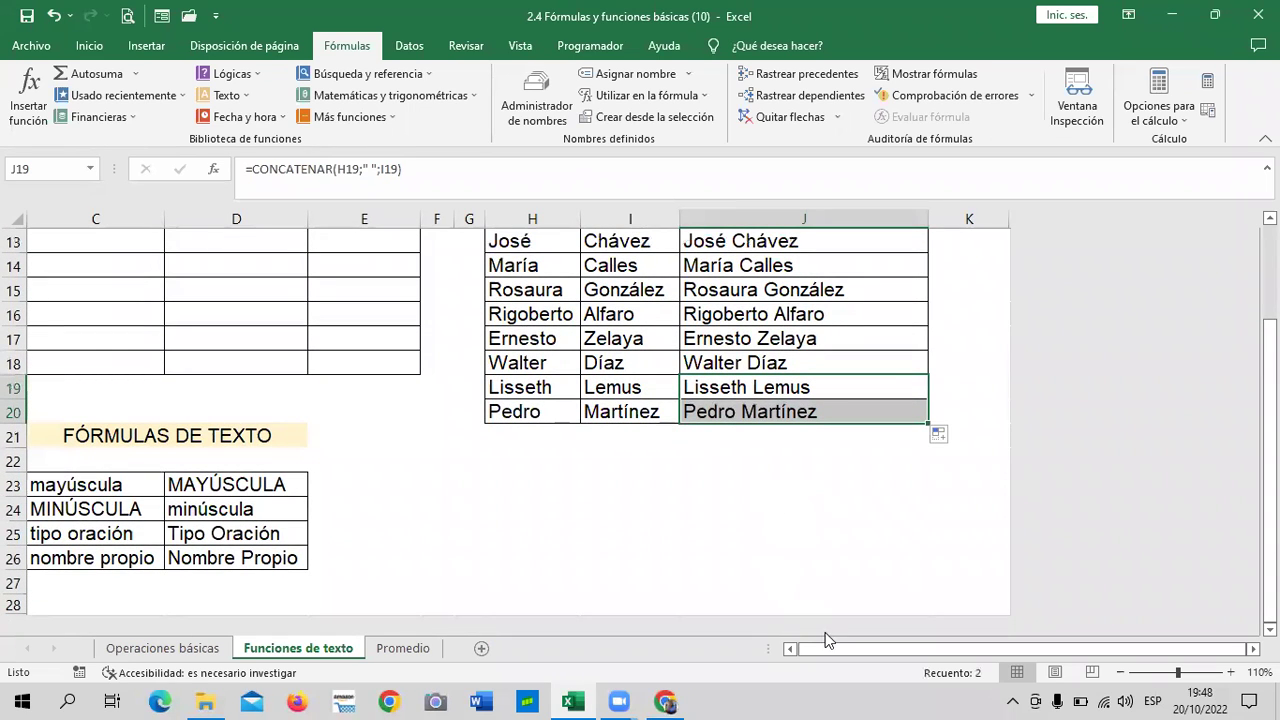
{"action": "left_click", "coordinate": [182, 560]}
{"action": "left_click", "coordinate": [193, 533]}
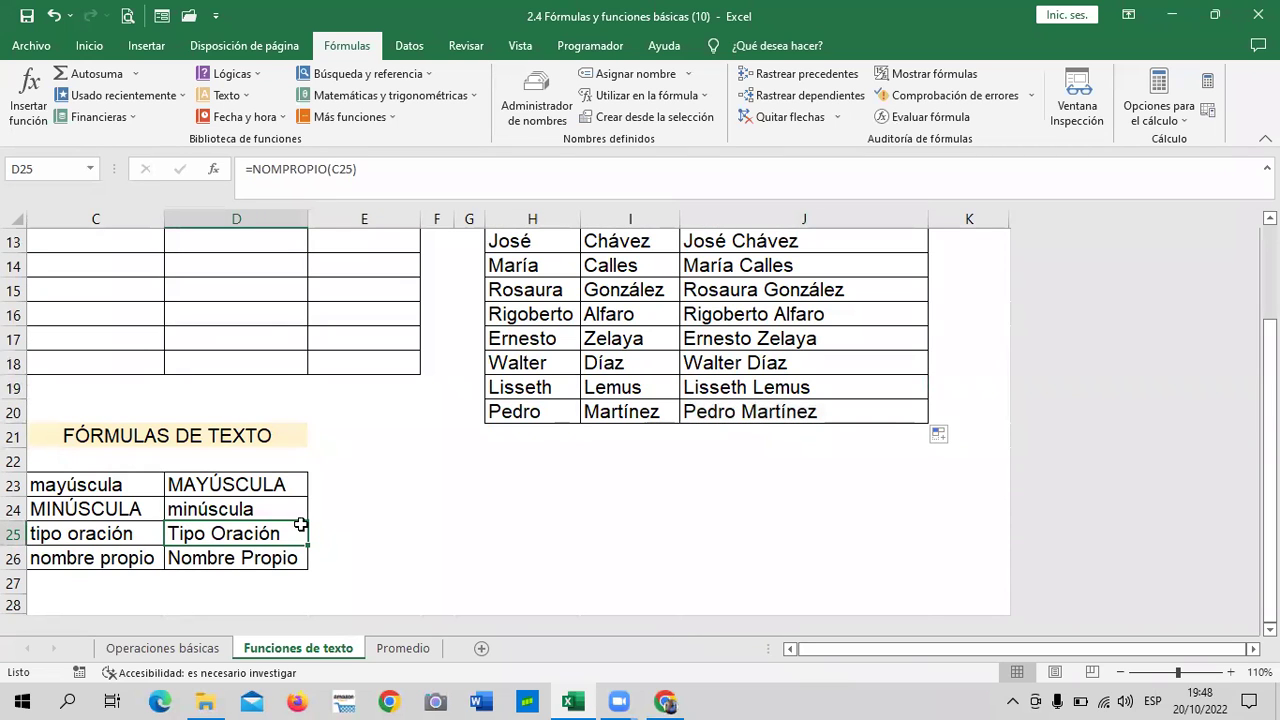
{"action": "left_click", "coordinate": [790, 648]}
{"action": "left_click", "coordinate": [620, 556]}
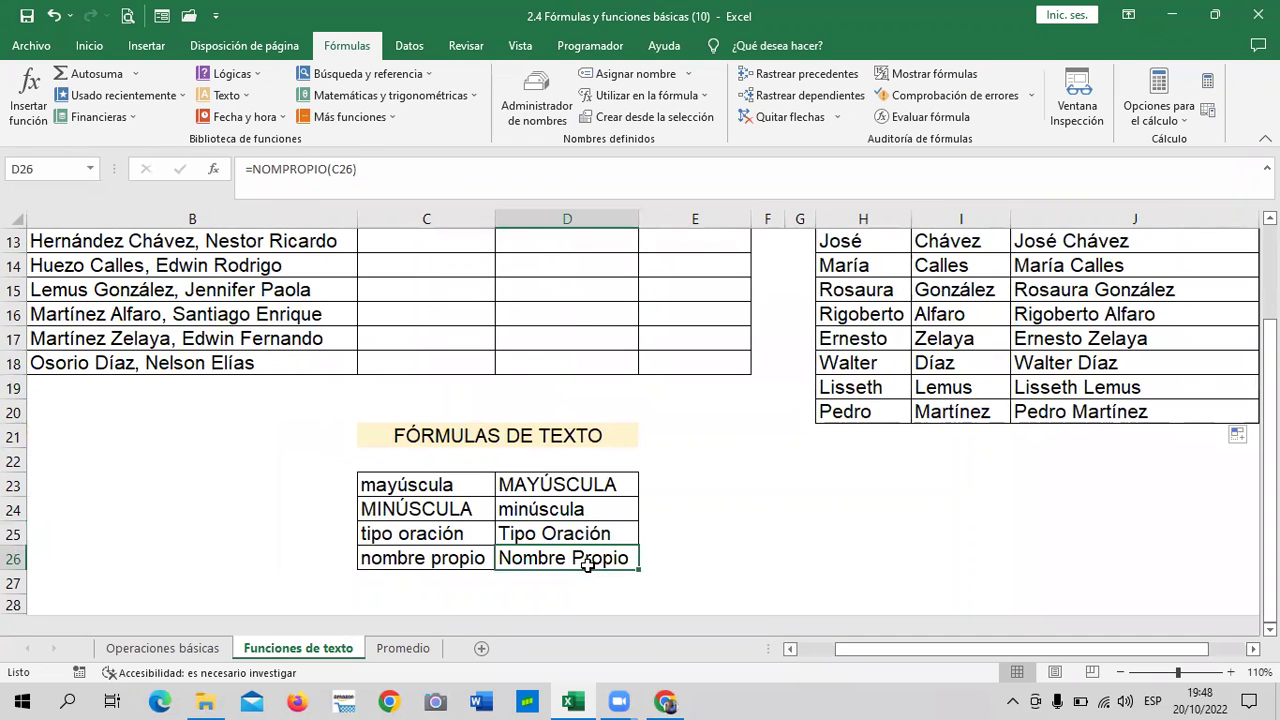
{"action": "left_click", "coordinate": [714, 532]}
{"action": "type", "text": "="}
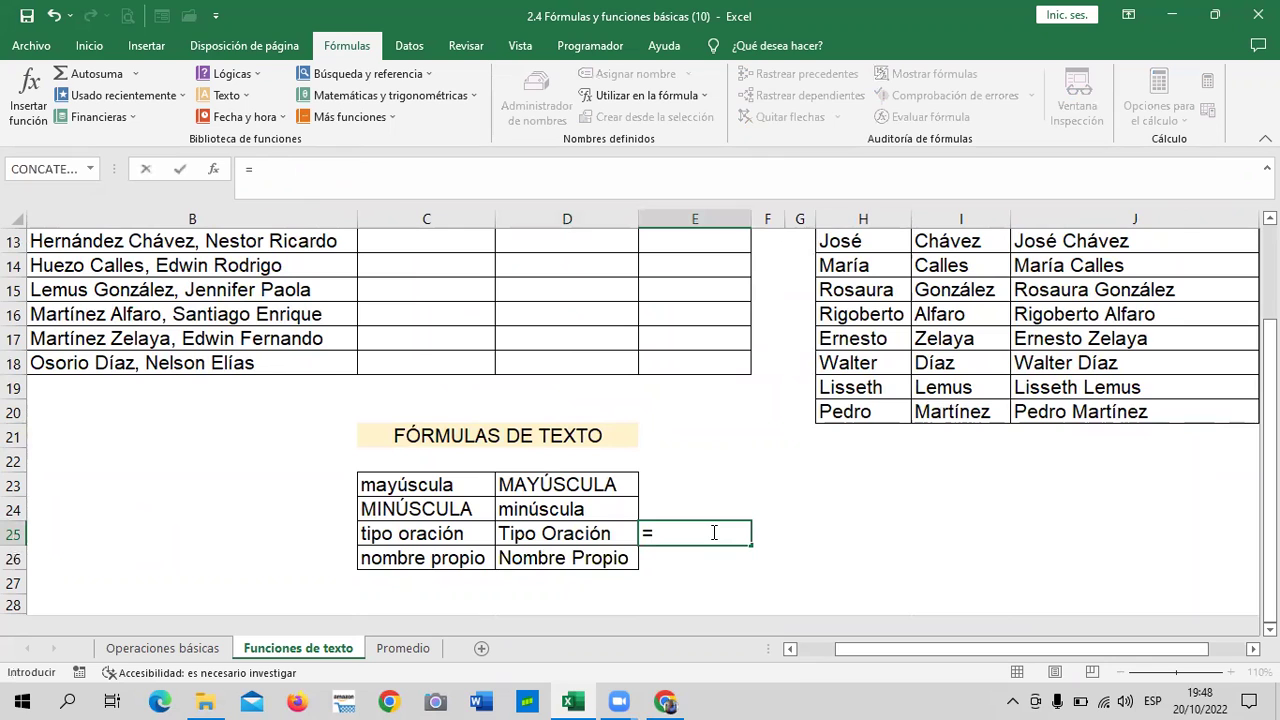
{"action": "type", "text": "con"}
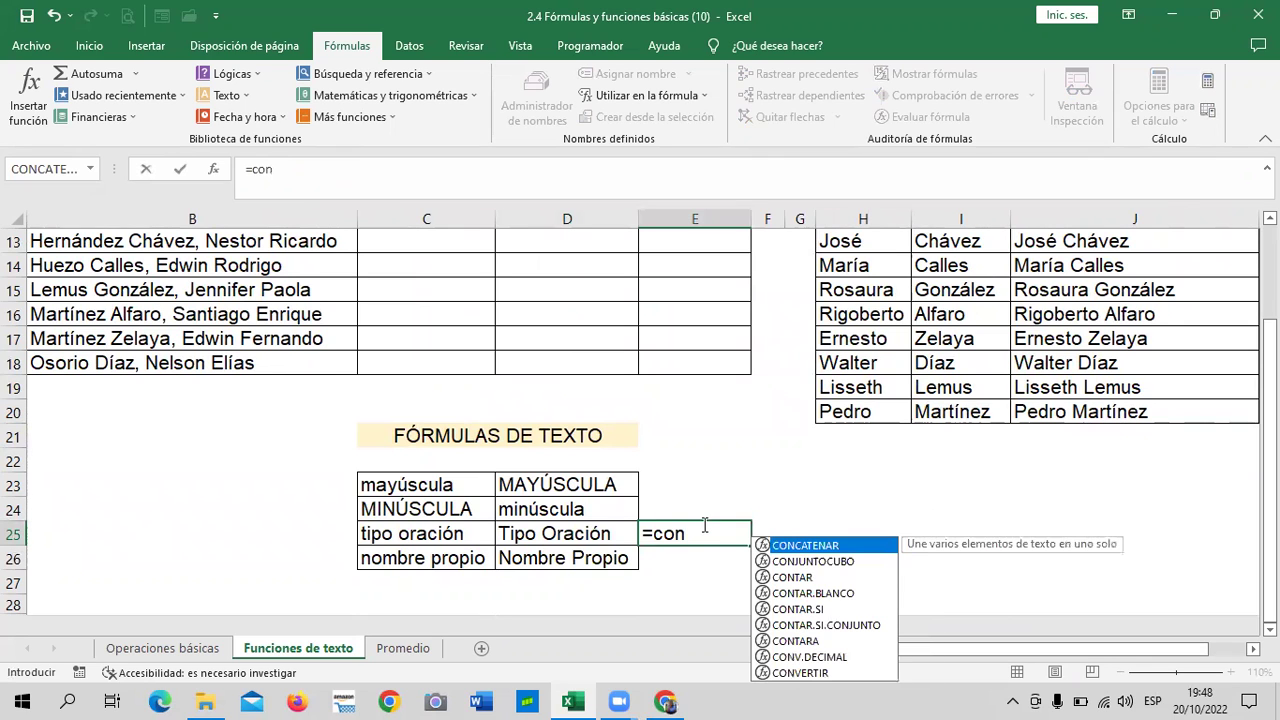
{"action": "key", "text": "BackSpace"}
{"action": "key", "text": "BackSpace"}
{"action": "key", "text": "BackSpace"}
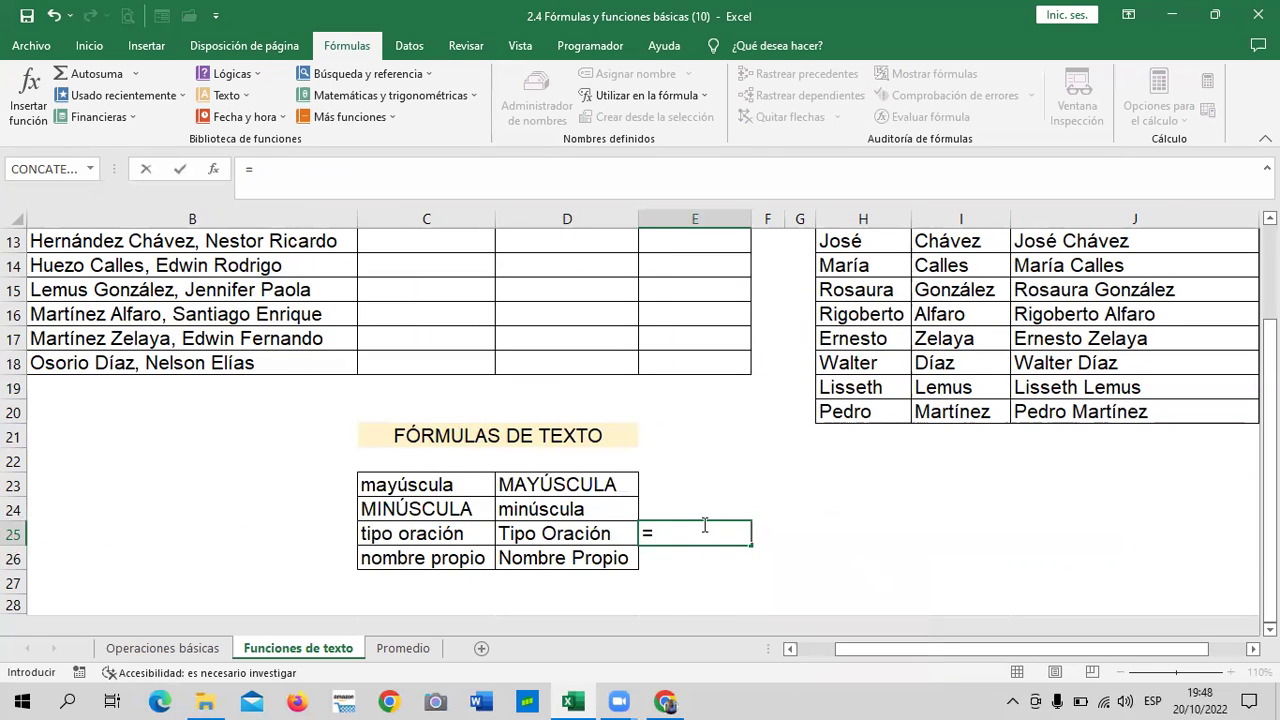
{"action": "type", "text": "nom"}
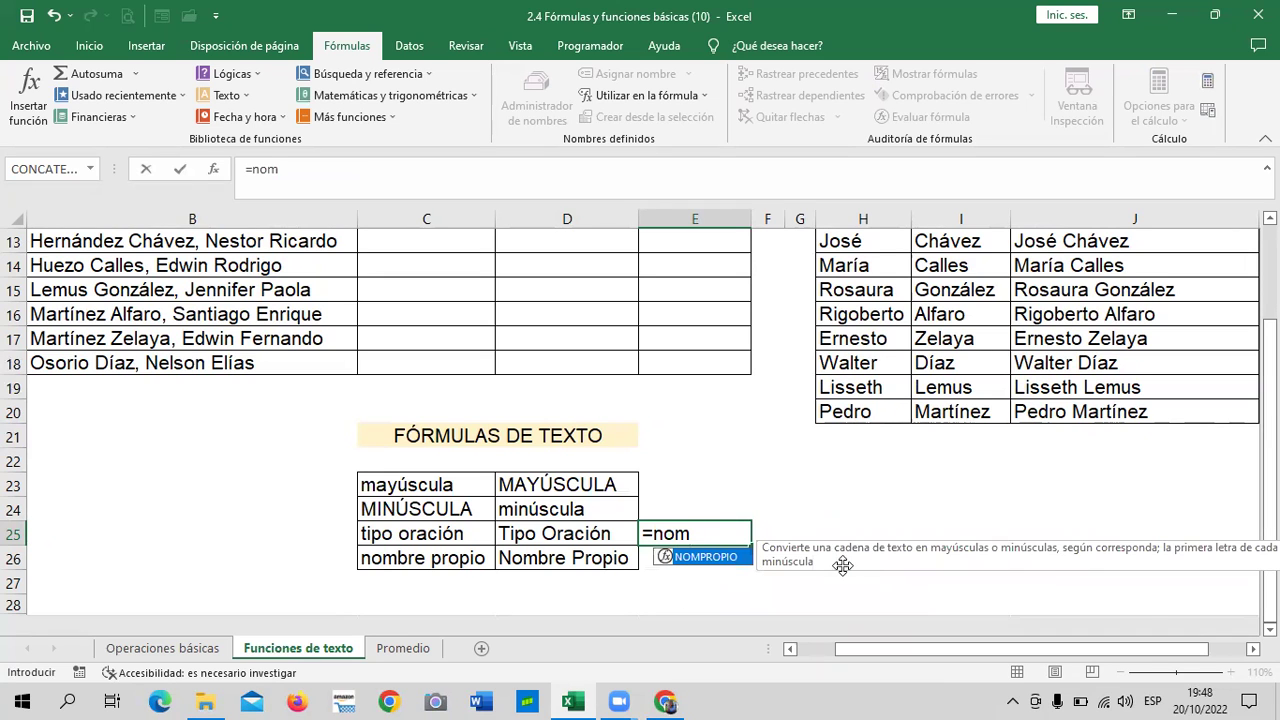
{"action": "left_click_drag", "start_coordinate": [1091, 649], "coordinate": [1120, 649]}
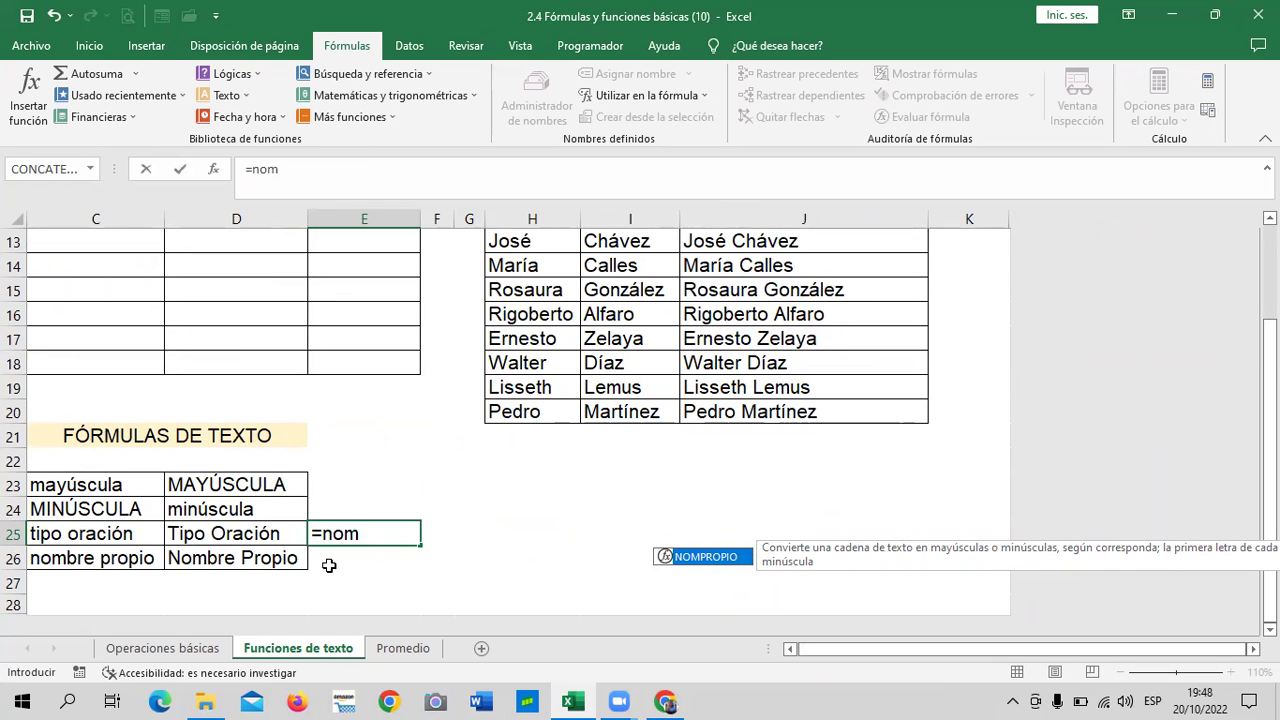
{"action": "key", "text": "Return"}
{"action": "left_click", "coordinate": [349, 530]}
{"action": "key", "text": "Delete"}
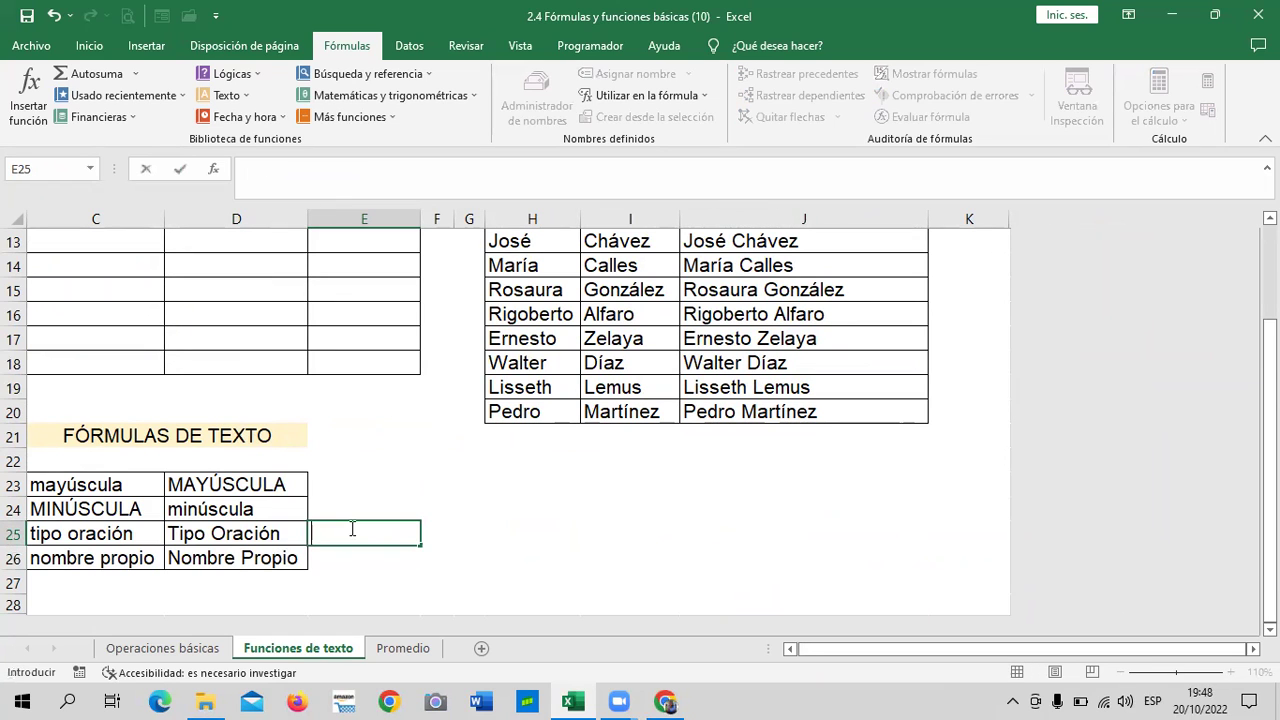
{"action": "type", "text": "=no"}
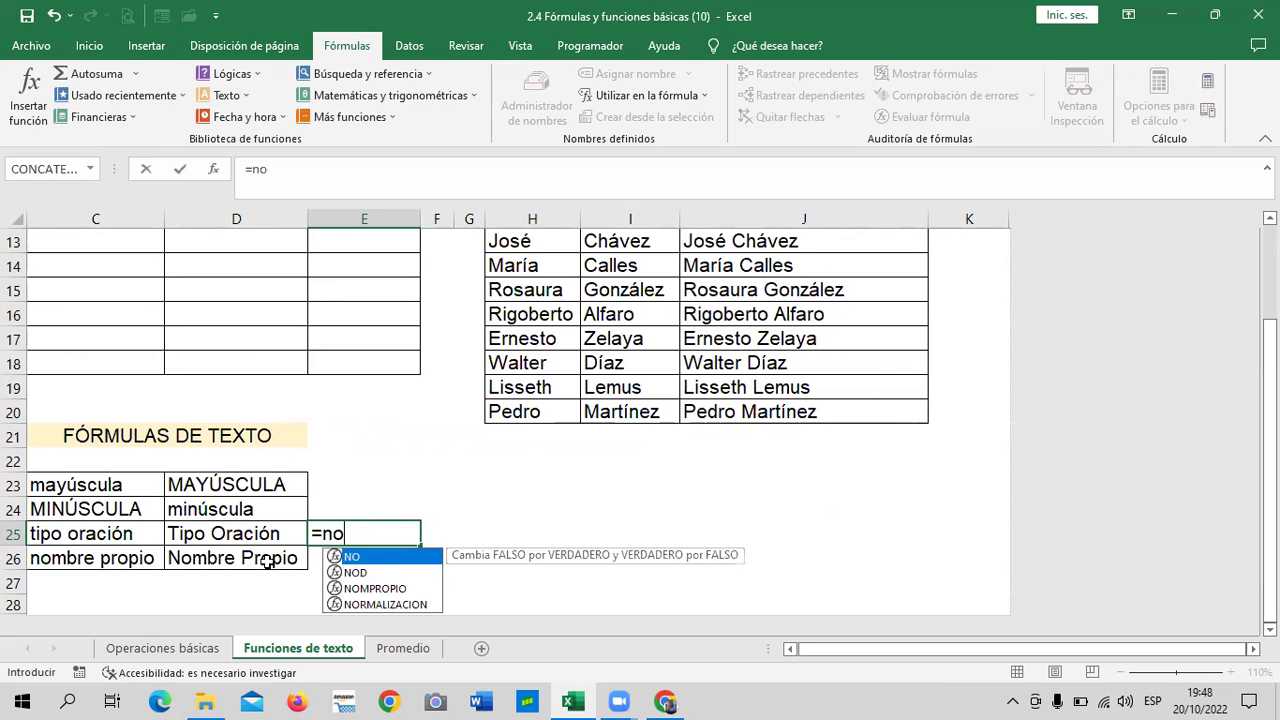
{"action": "type", "text": "m"}
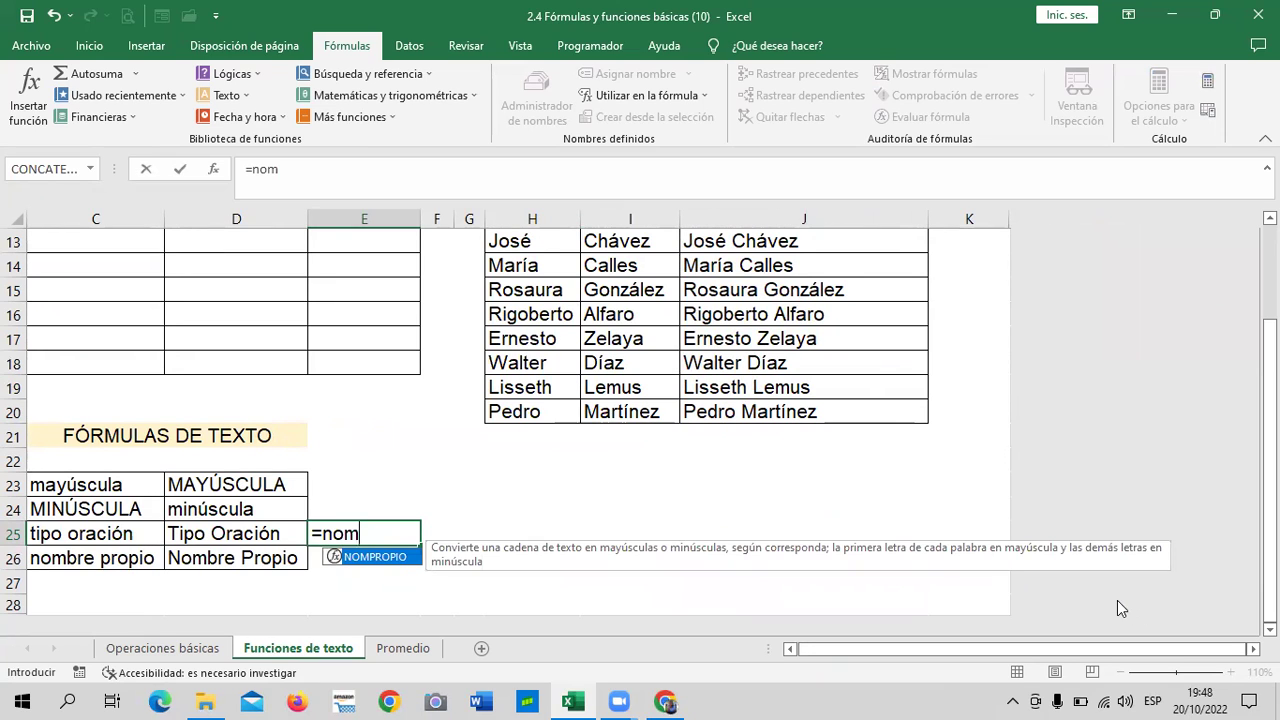
{"action": "key", "text": "BackSpace"}
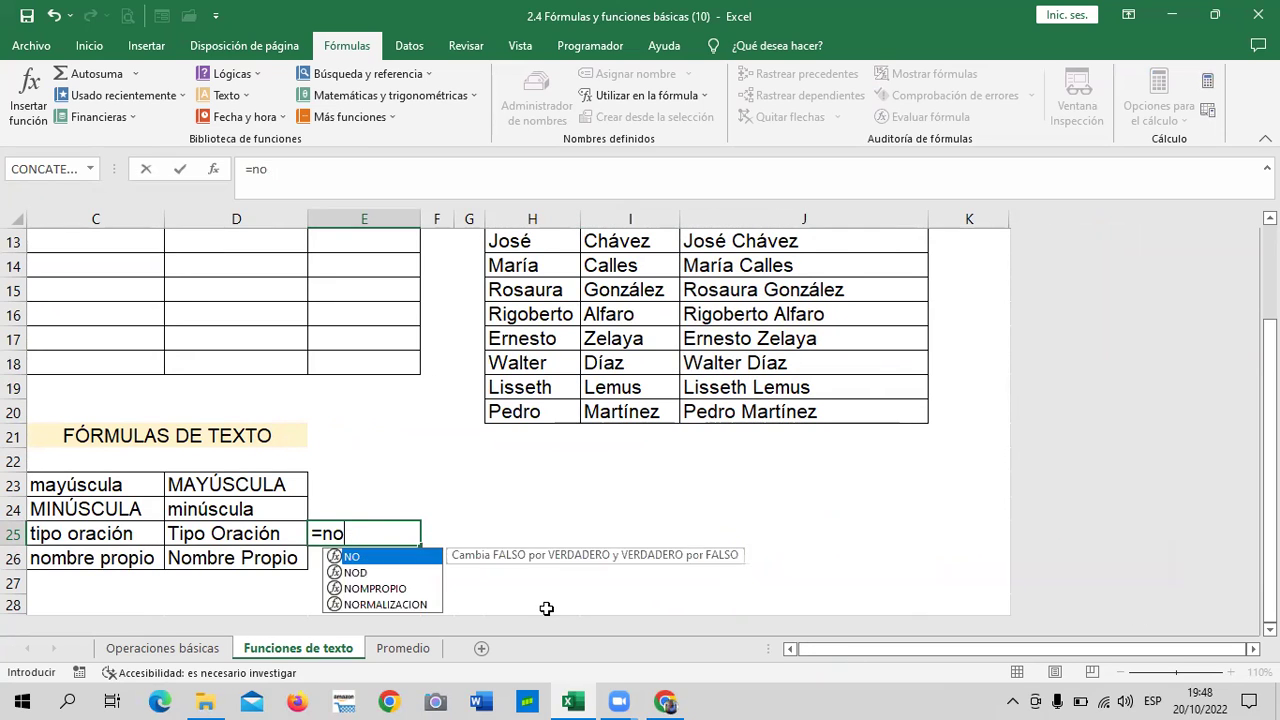
{"action": "key", "text": "BackSpace"}
{"action": "key", "text": "BackSpace"}
{"action": "key", "text": "BackSpace"}
{"action": "key", "text": "Return"}
{"action": "left_click", "coordinate": [443, 490]}
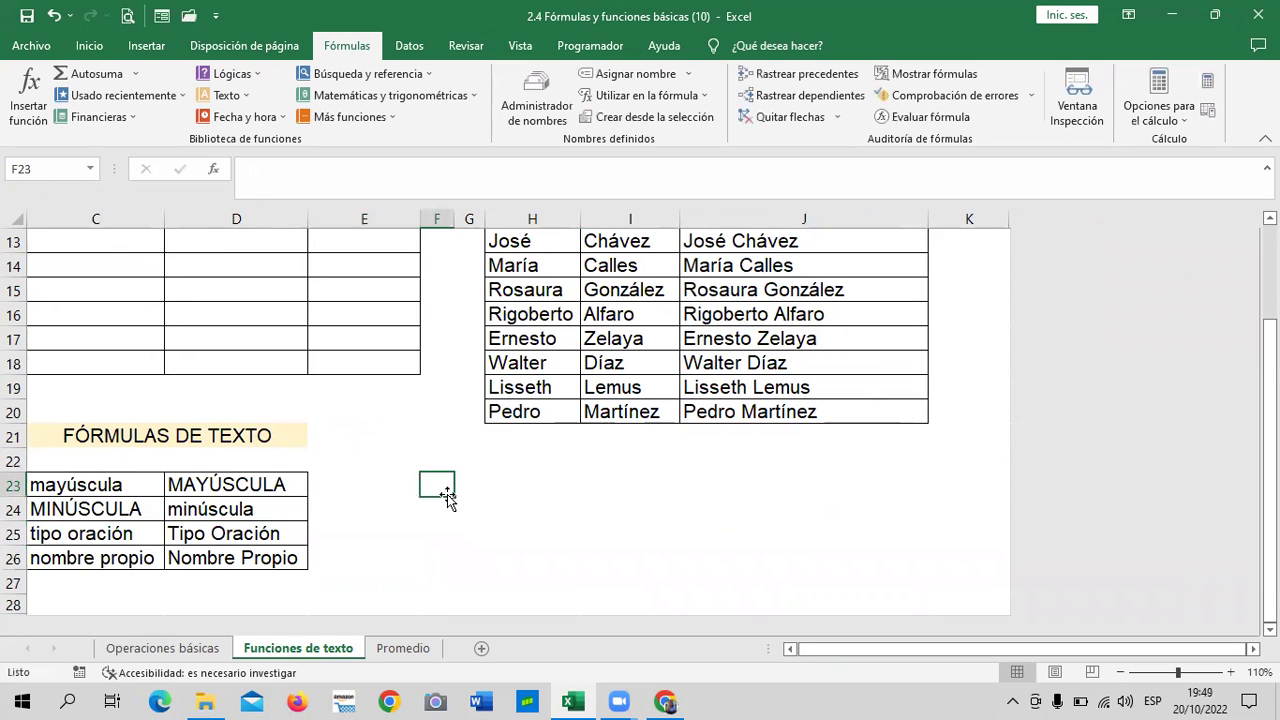
{"action": "left_click", "coordinate": [240, 558]}
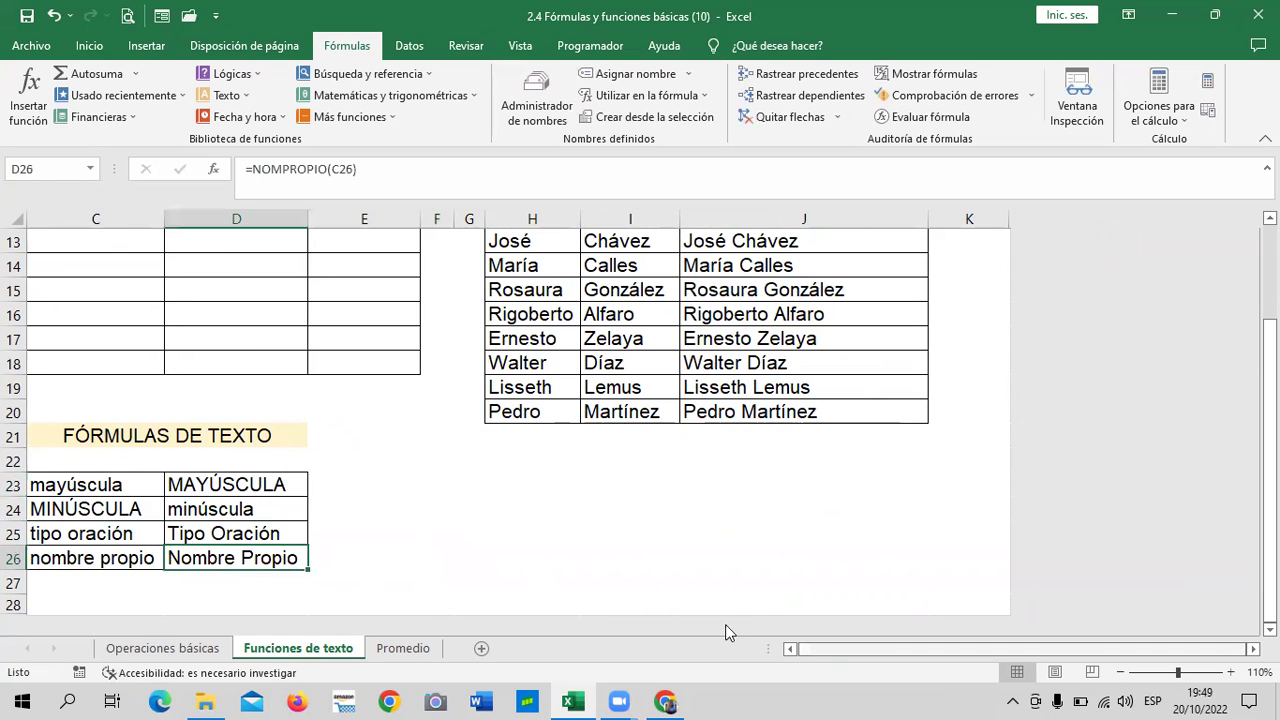
{"action": "left_click", "coordinate": [790, 649]}
{"action": "left_click", "coordinate": [790, 649]}
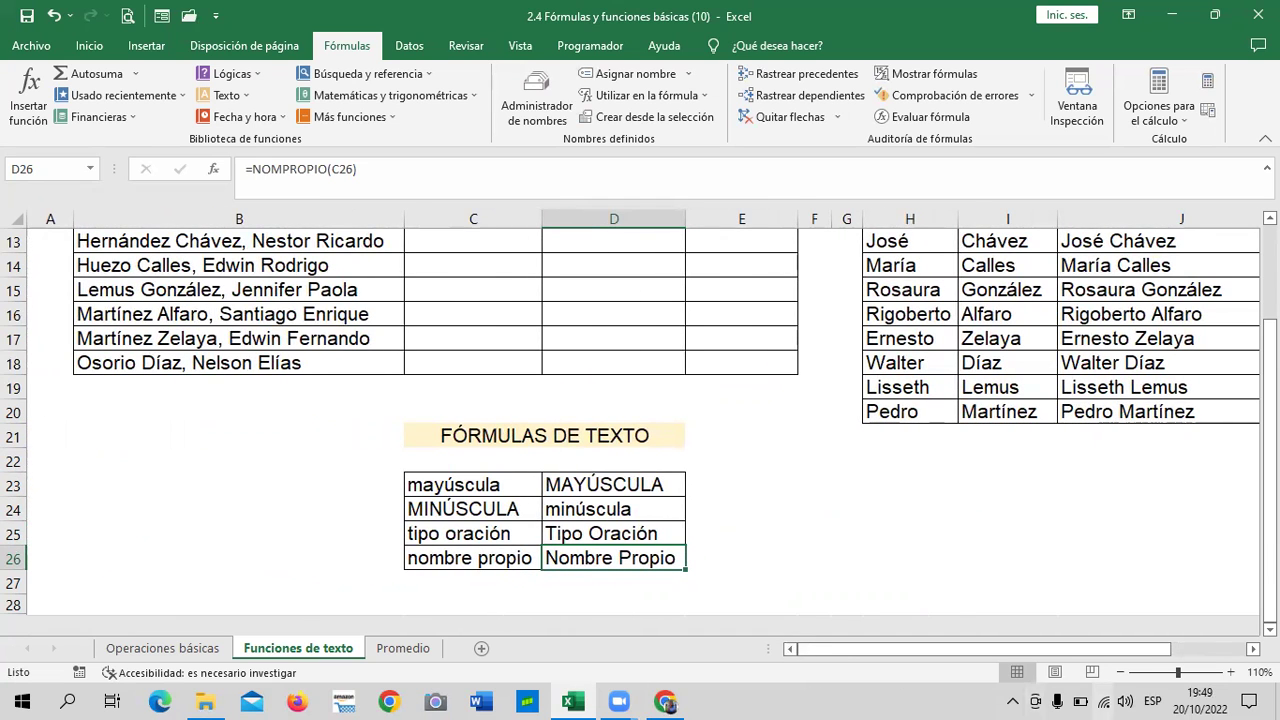
{"action": "left_click_drag", "start_coordinate": [1120, 650], "coordinate": [1195, 650]}
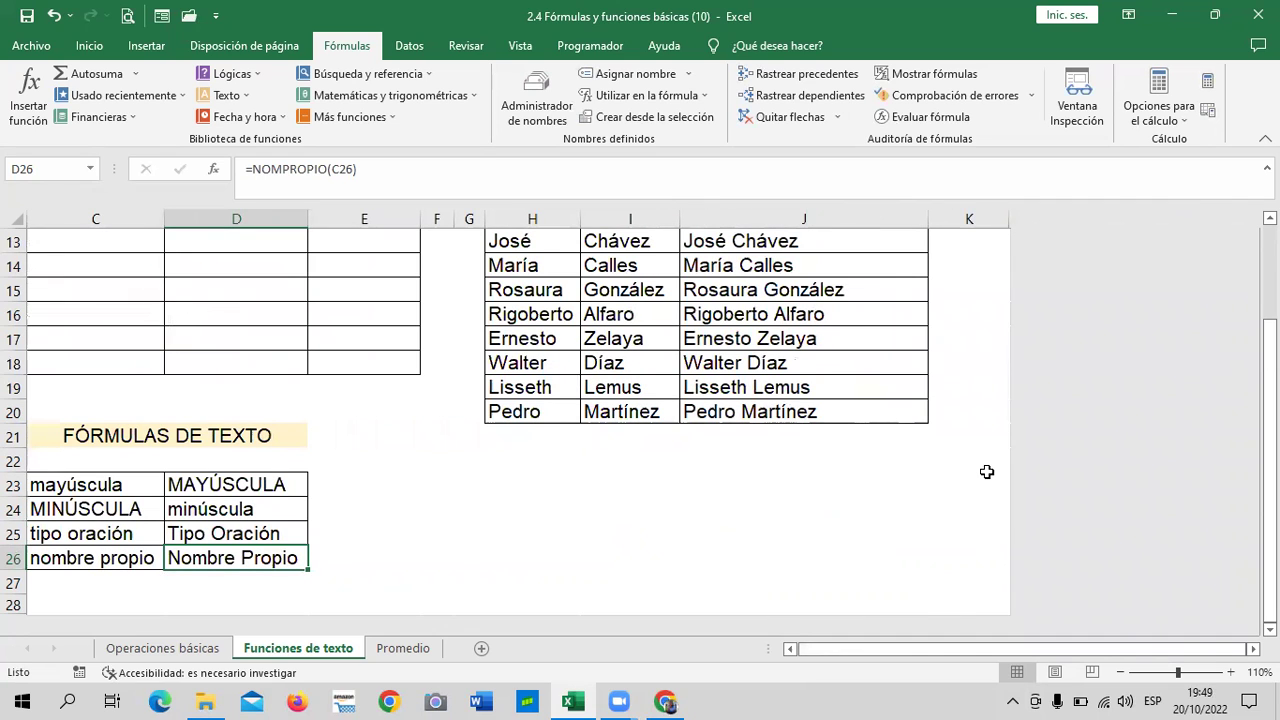
Inspect H6, I6 and J6, then clear J6's CONCATENAR full name.
{"action": "scroll", "coordinate": [980, 472], "scroll_direction": "up", "scroll_amount": 2}
{"action": "scroll", "coordinate": [752, 502], "scroll_direction": "up", "scroll_amount": 1}
{"action": "scroll", "coordinate": [752, 502], "scroll_direction": "up", "scroll_amount": 2}
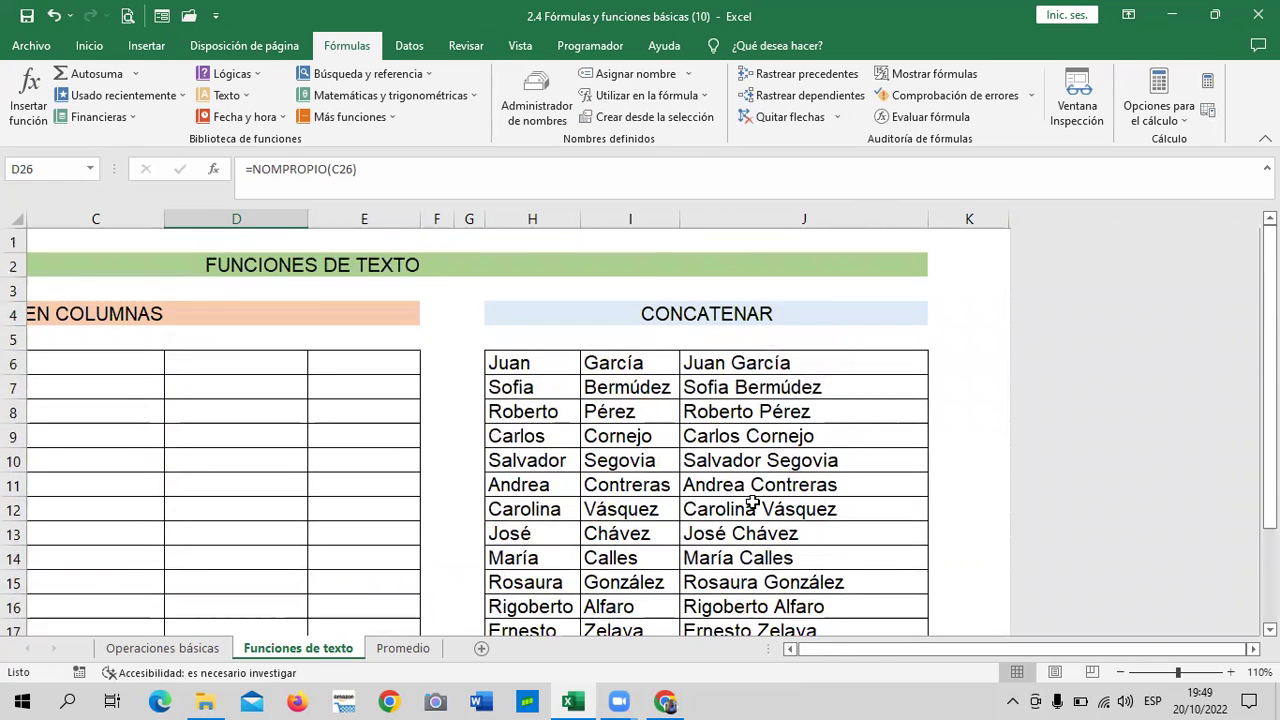
{"action": "scroll", "coordinate": [752, 502], "scroll_direction": "down", "scroll_amount": 1}
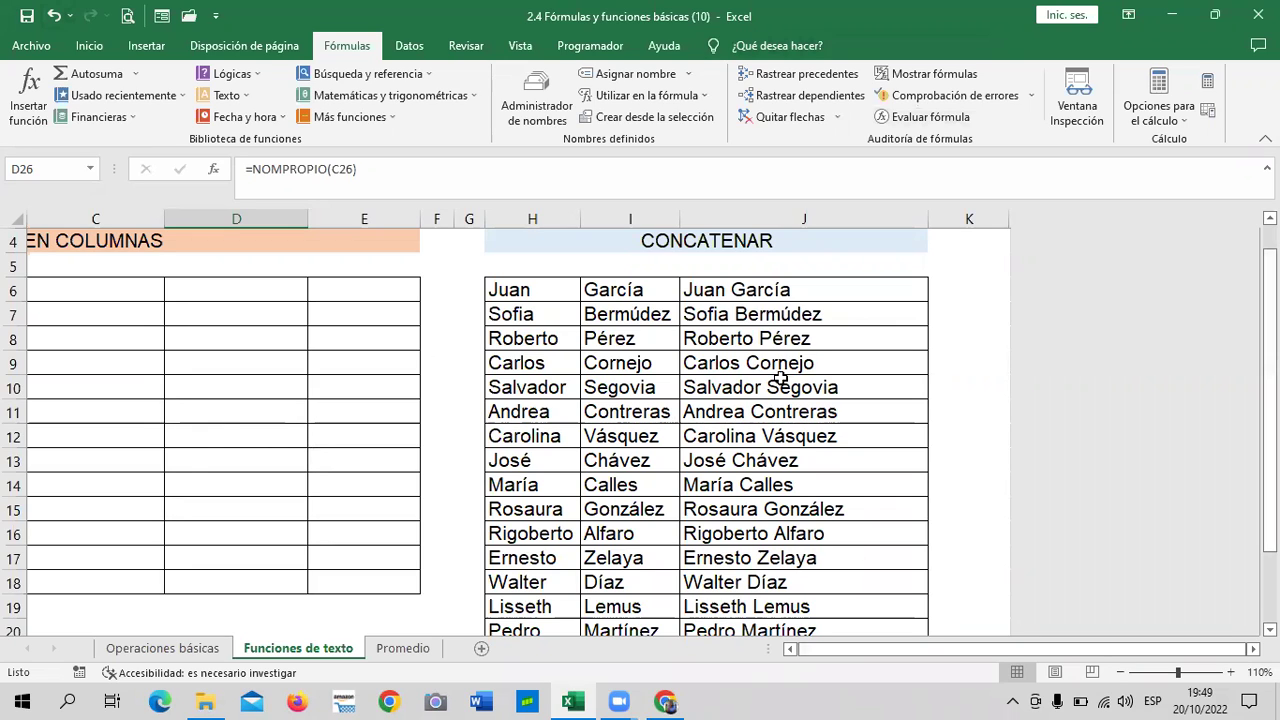
{"action": "left_click", "coordinate": [572, 289]}
{"action": "left_click", "coordinate": [618, 289]}
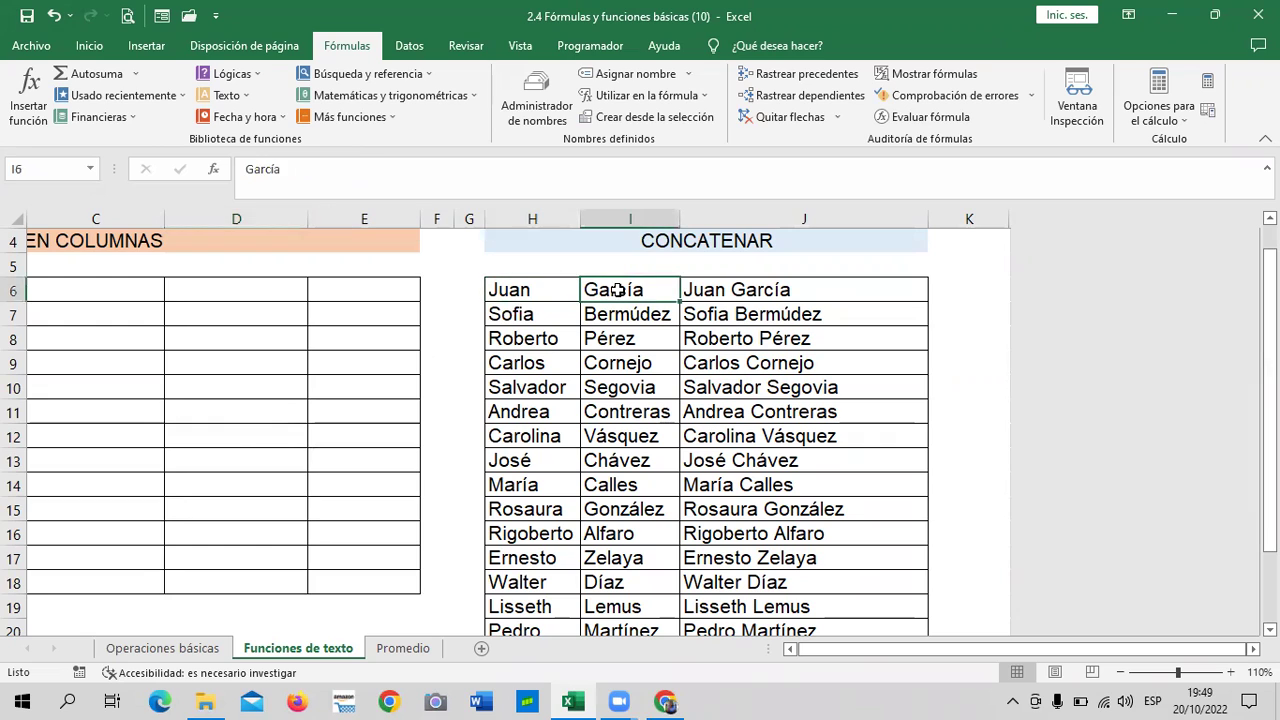
{"action": "left_click", "coordinate": [714, 289]}
{"action": "key", "text": "Delete"}
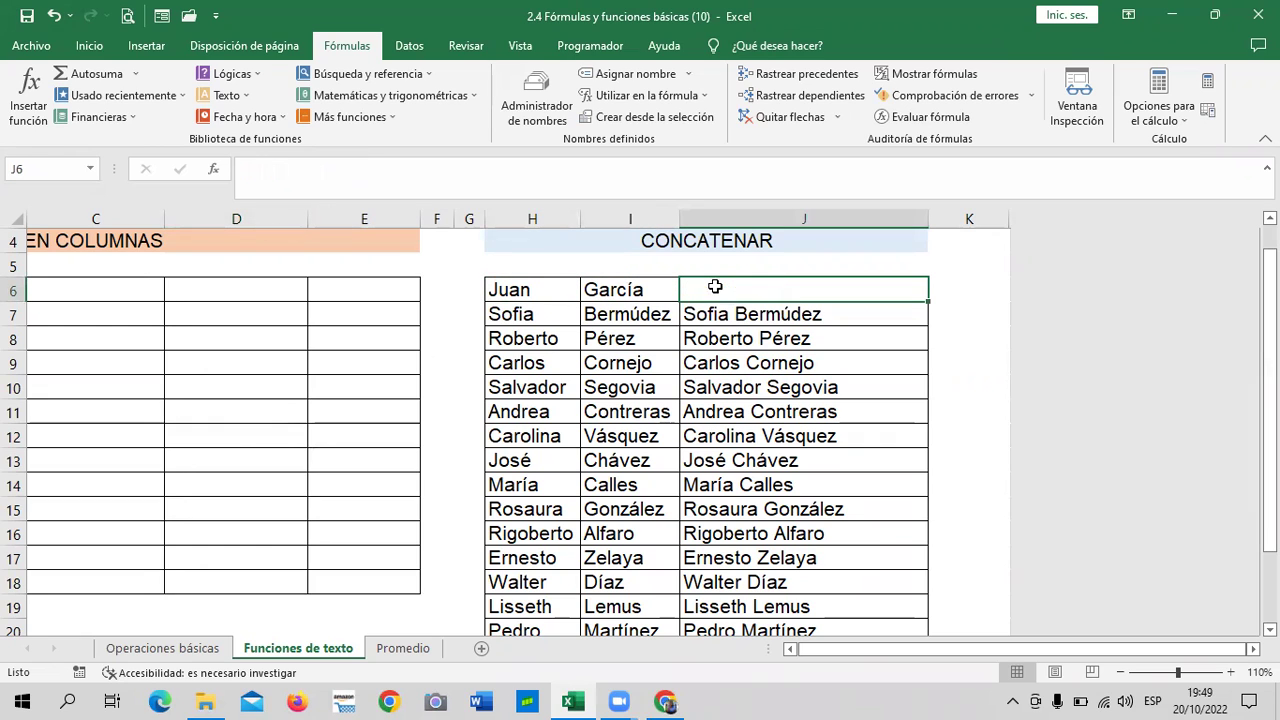
Enter =H6&I6 in J6, giving JuanGarcía without a space.
{"action": "left_click", "coordinate": [792, 496]}
{"action": "left_click", "coordinate": [764, 291]}
{"action": "type", "text": "="}
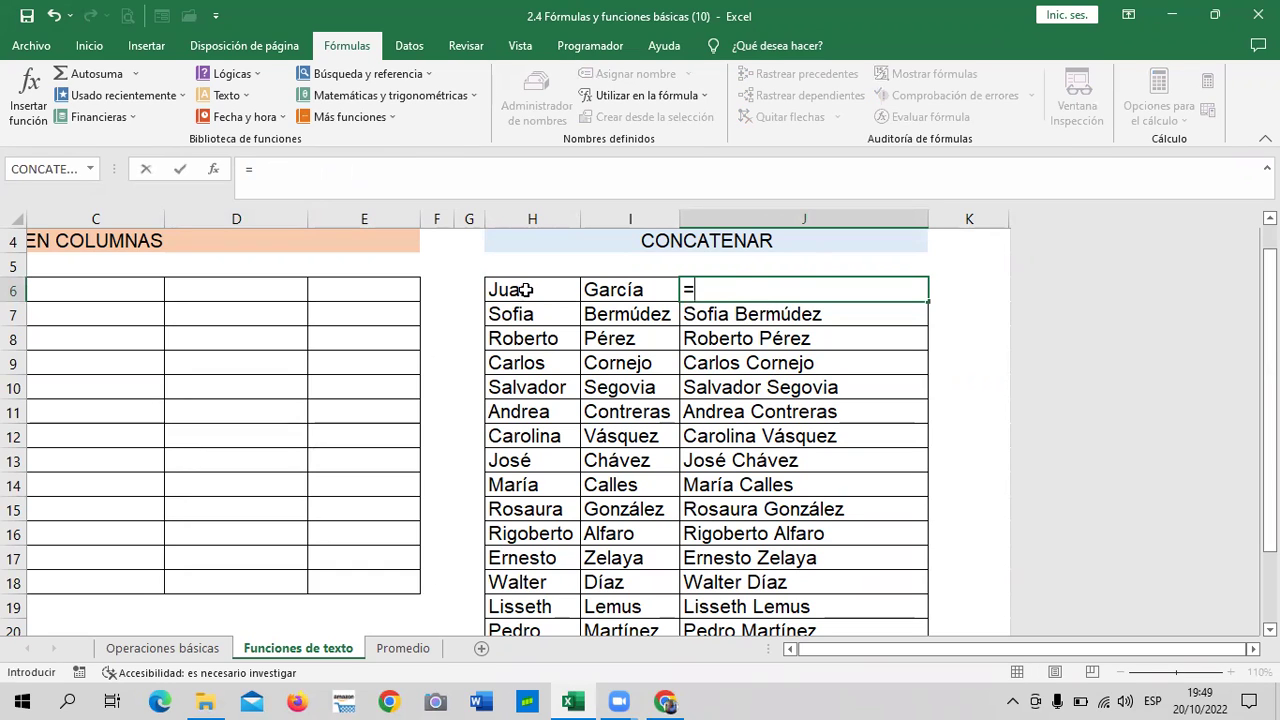
{"action": "left_click", "coordinate": [525, 289]}
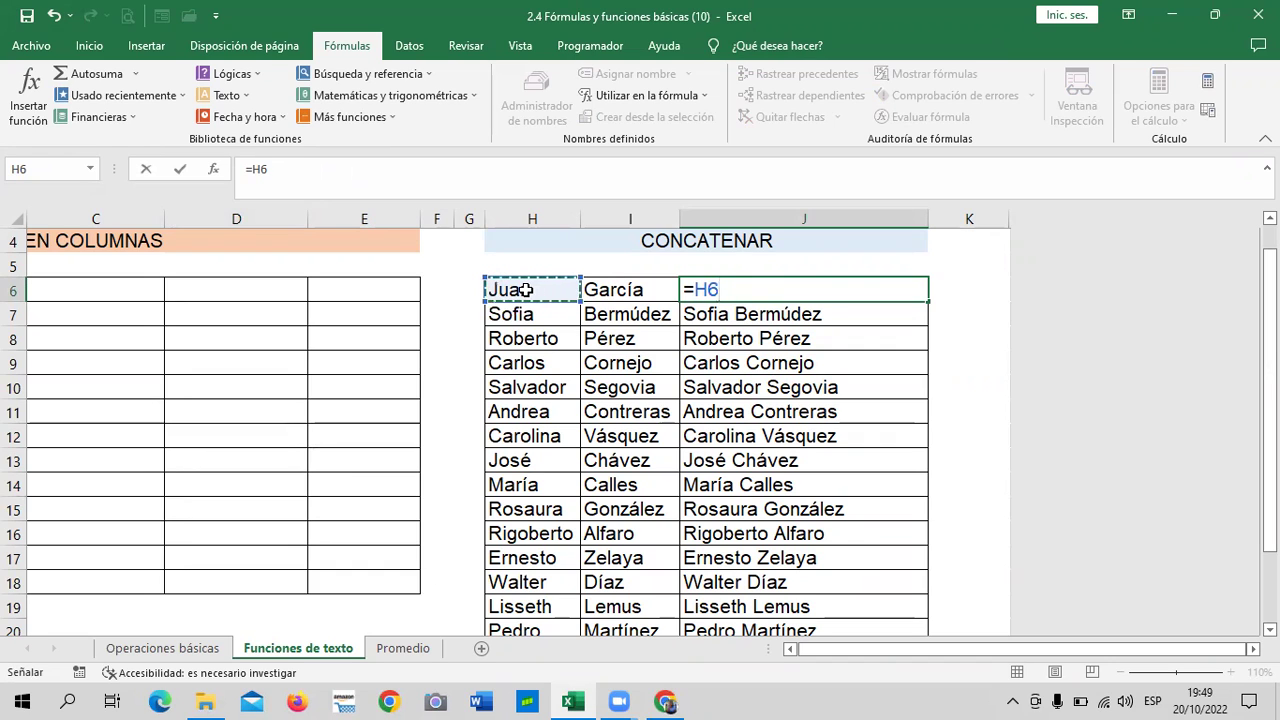
{"action": "type", "text": "&"}
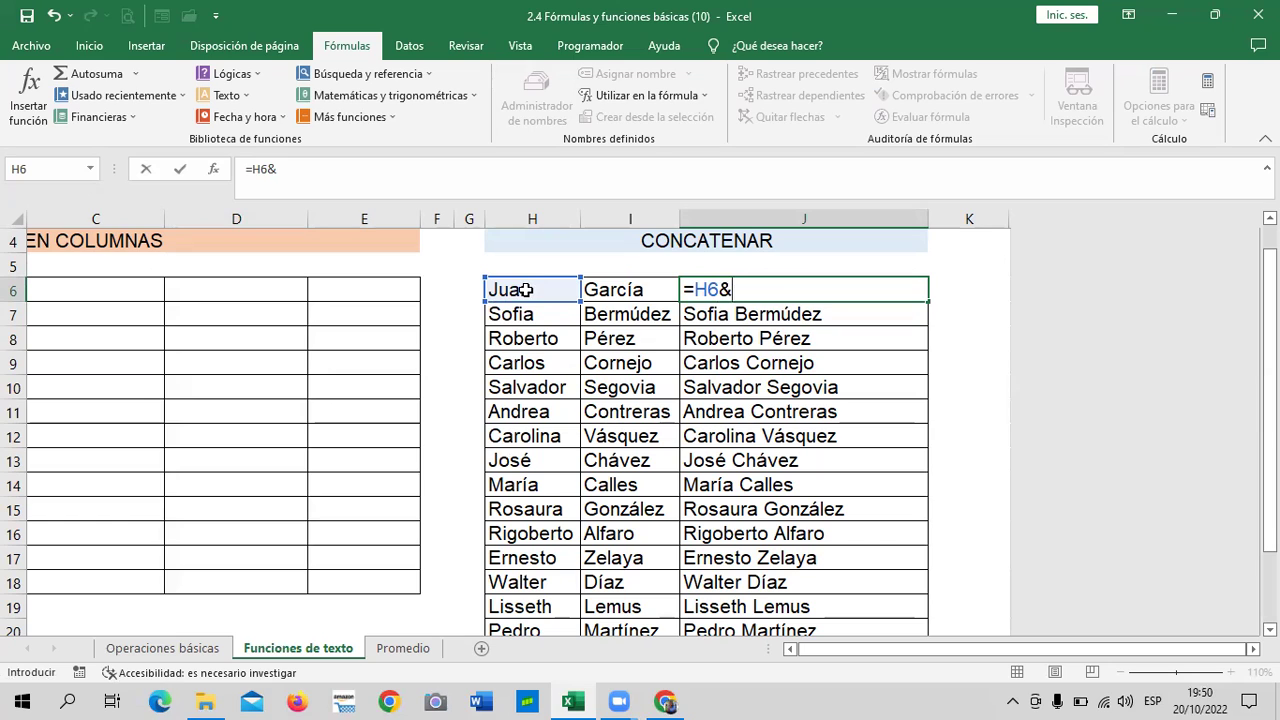
{"action": "left_click", "coordinate": [653, 291]}
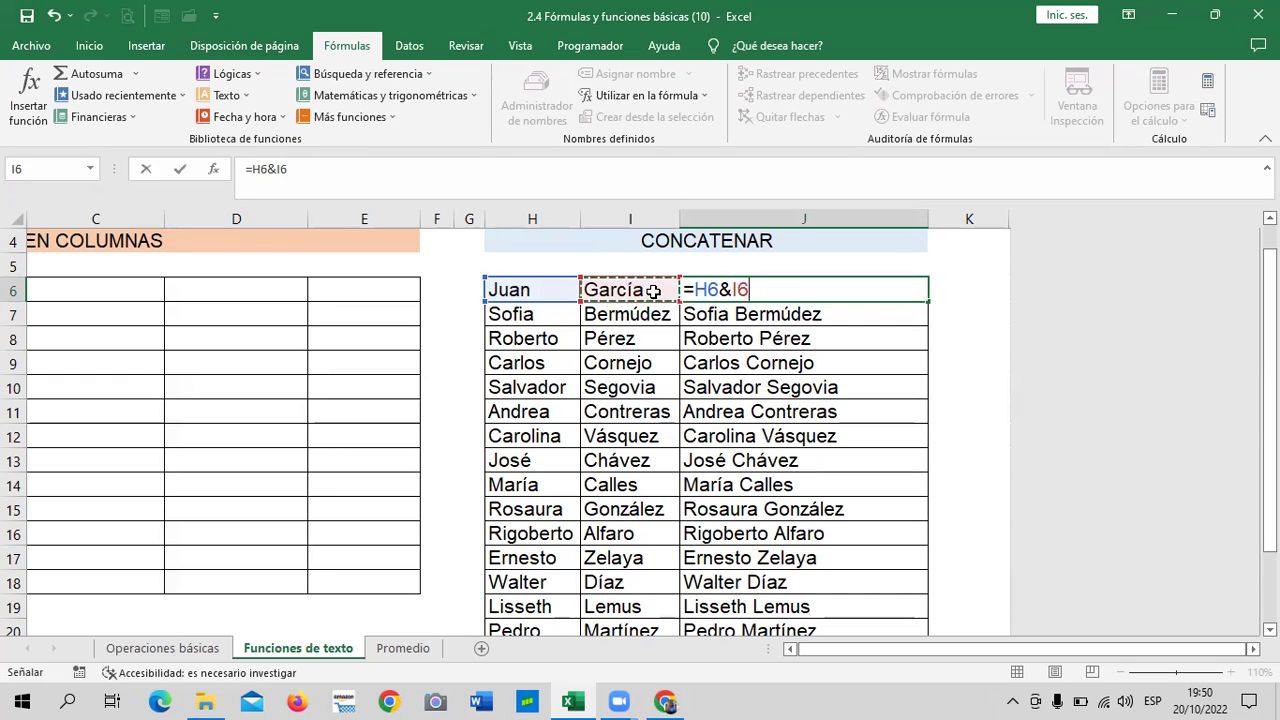
{"action": "key", "text": "Return"}
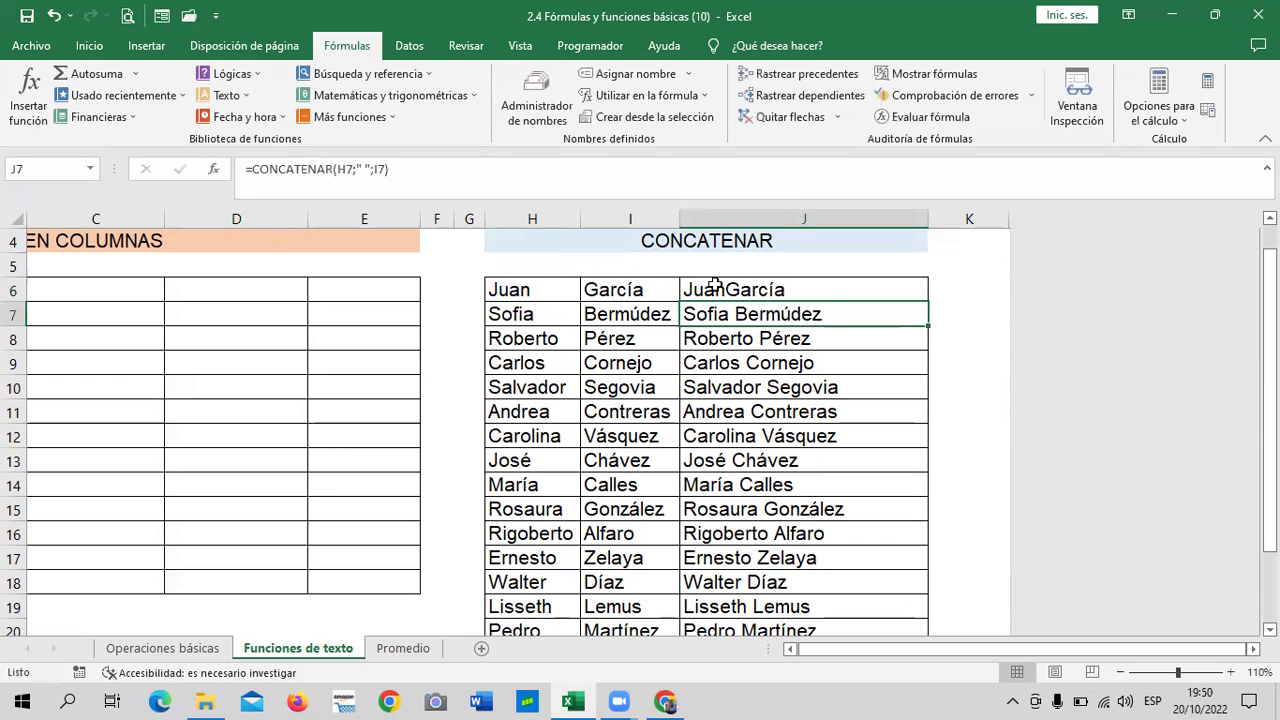
{"action": "left_click", "coordinate": [735, 288]}
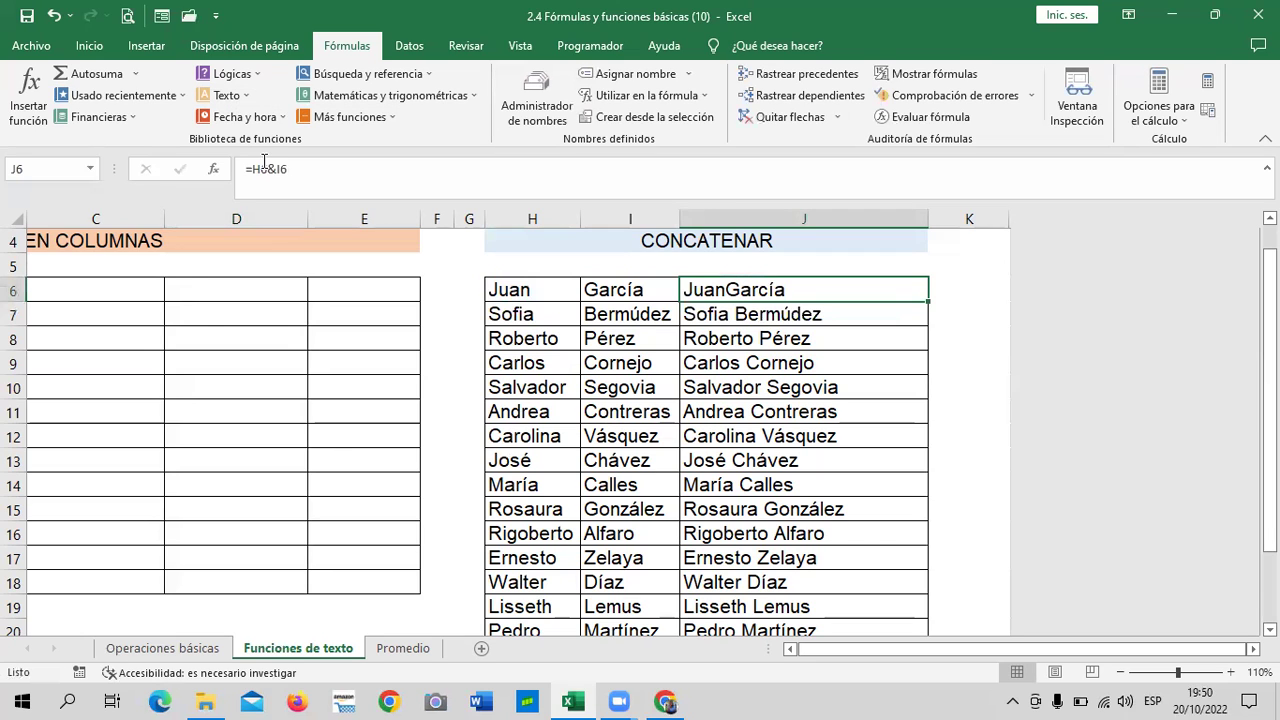
{"action": "left_click", "coordinate": [792, 437]}
Delete the JuanGarcía & result from J6.
{"action": "left_click", "coordinate": [757, 286]}
{"action": "left_click", "coordinate": [264, 304]}
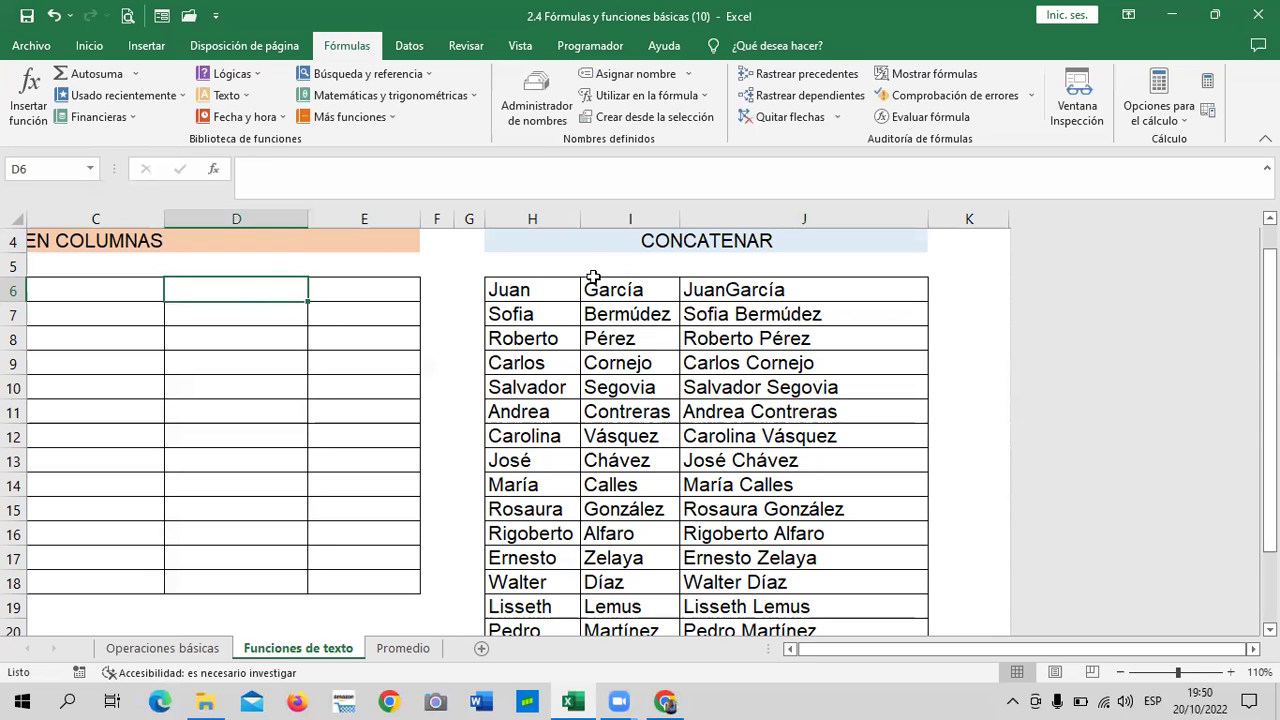
{"action": "left_click", "coordinate": [755, 290]}
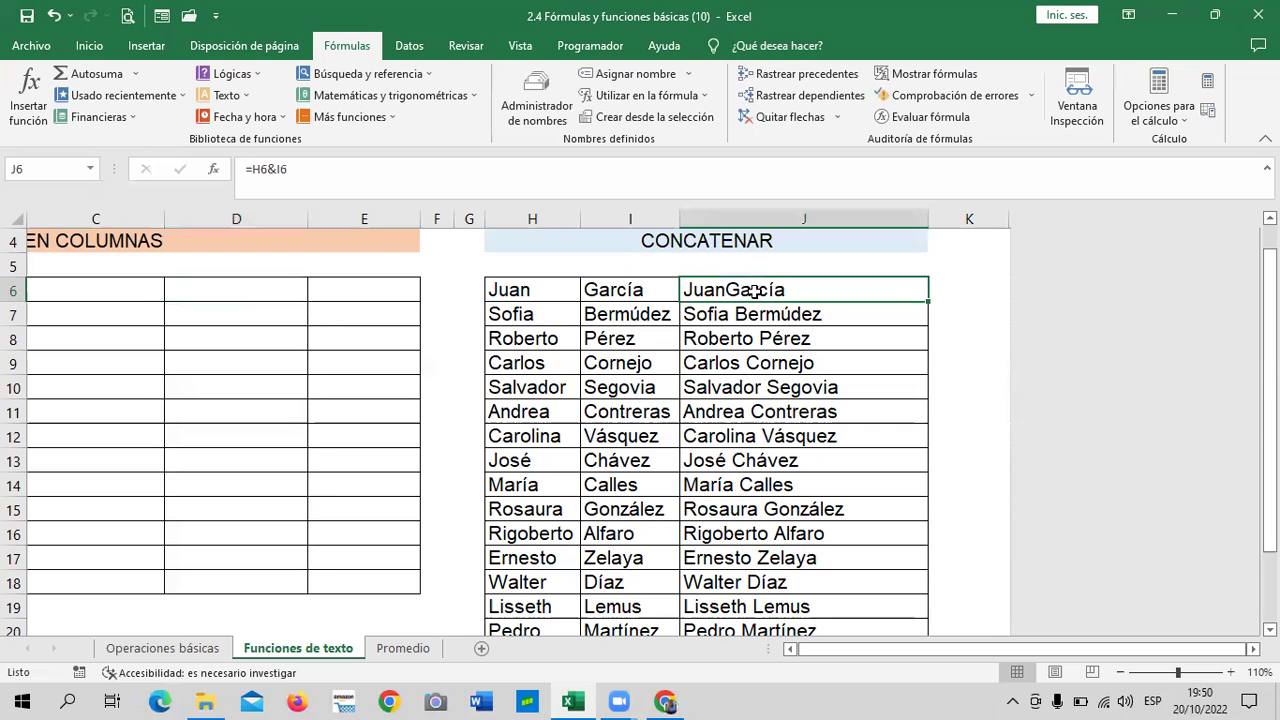
{"action": "left_click", "coordinate": [766, 338]}
{"action": "left_click", "coordinate": [768, 290]}
{"action": "key", "text": "Delete"}
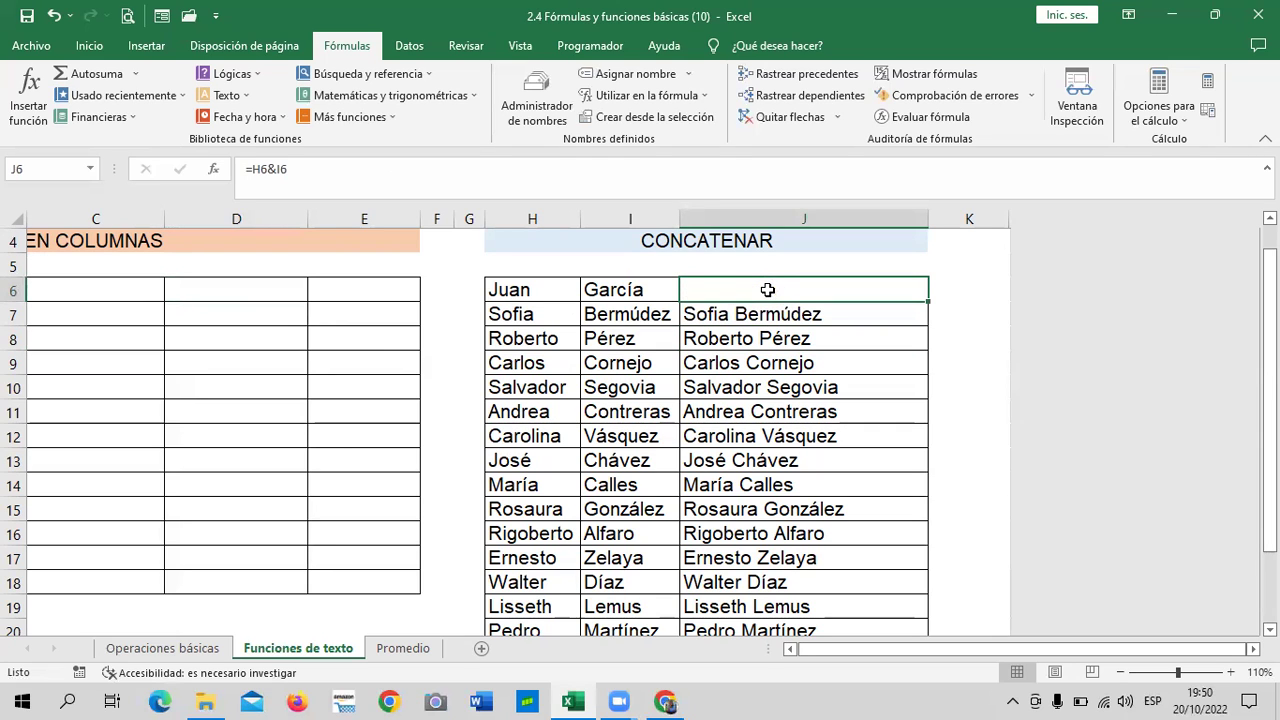
Fill J7's CONCATENAR formula up into J6.
{"action": "left_click", "coordinate": [750, 408]}
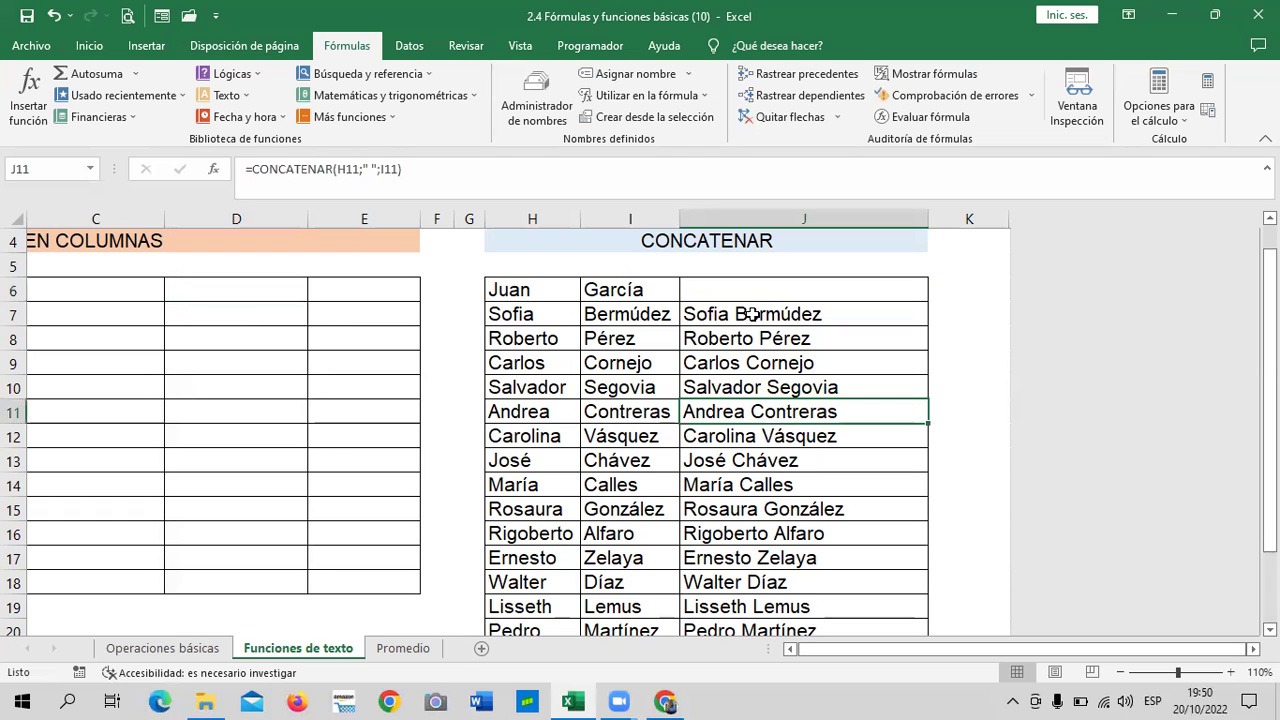
{"action": "left_click", "coordinate": [751, 286]}
{"action": "left_click", "coordinate": [747, 391]}
{"action": "left_click", "coordinate": [745, 294]}
{"action": "left_click", "coordinate": [745, 312]}
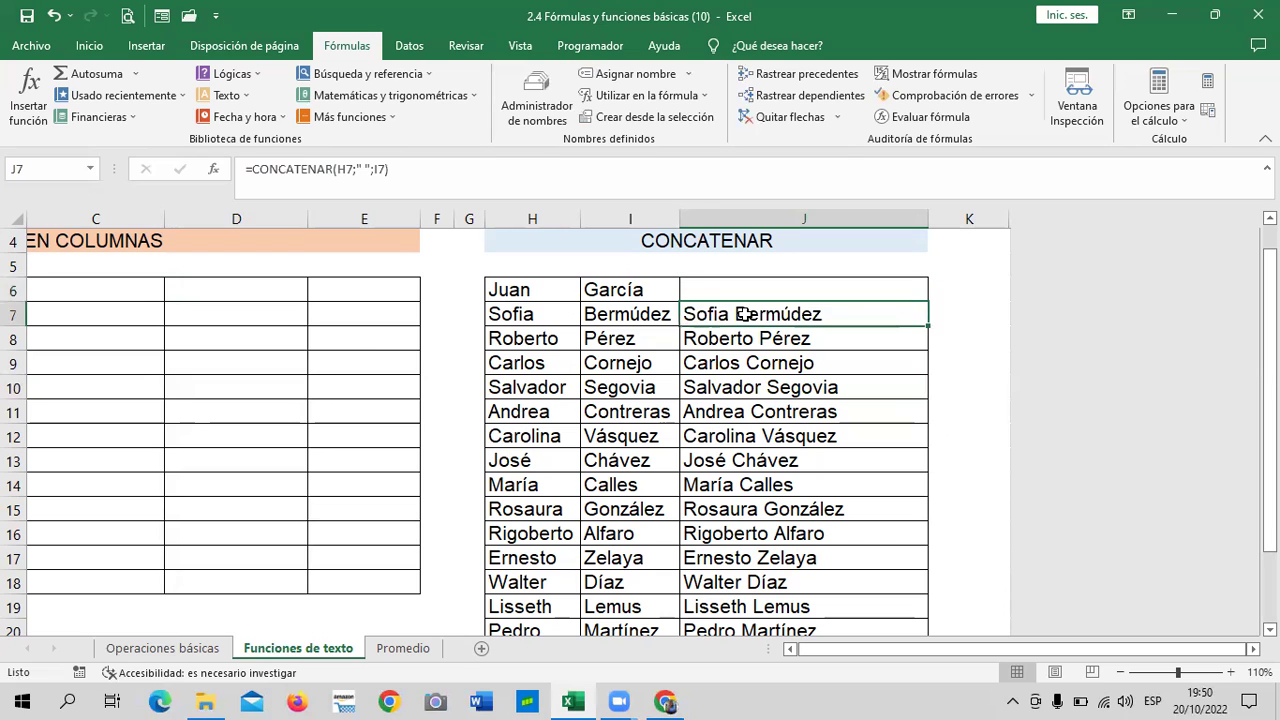
{"action": "left_click_drag", "start_coordinate": [926, 325], "coordinate": [917, 283]}
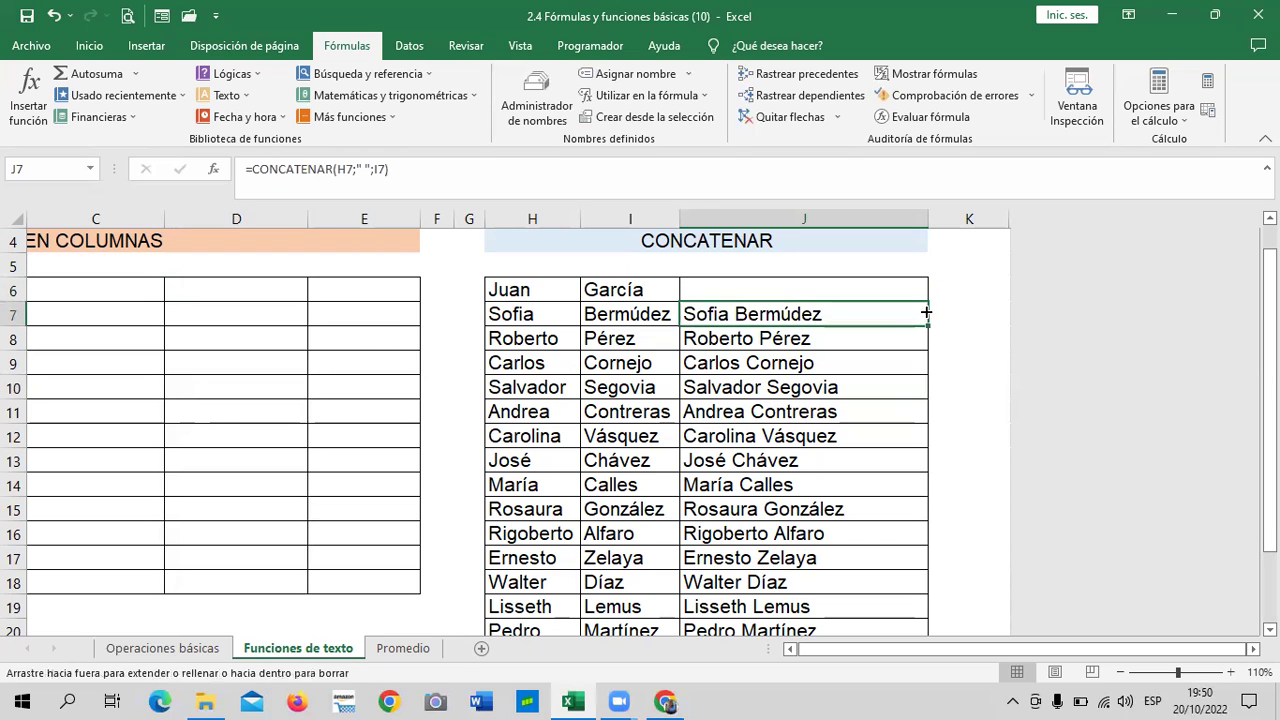
Check the CONCATENAR formulas in J6, J7 and J10.
{"action": "left_click", "coordinate": [876, 405]}
{"action": "left_click", "coordinate": [864, 292]}
{"action": "left_click", "coordinate": [823, 316]}
{"action": "left_click", "coordinate": [790, 340]}
{"action": "left_click", "coordinate": [716, 381]}
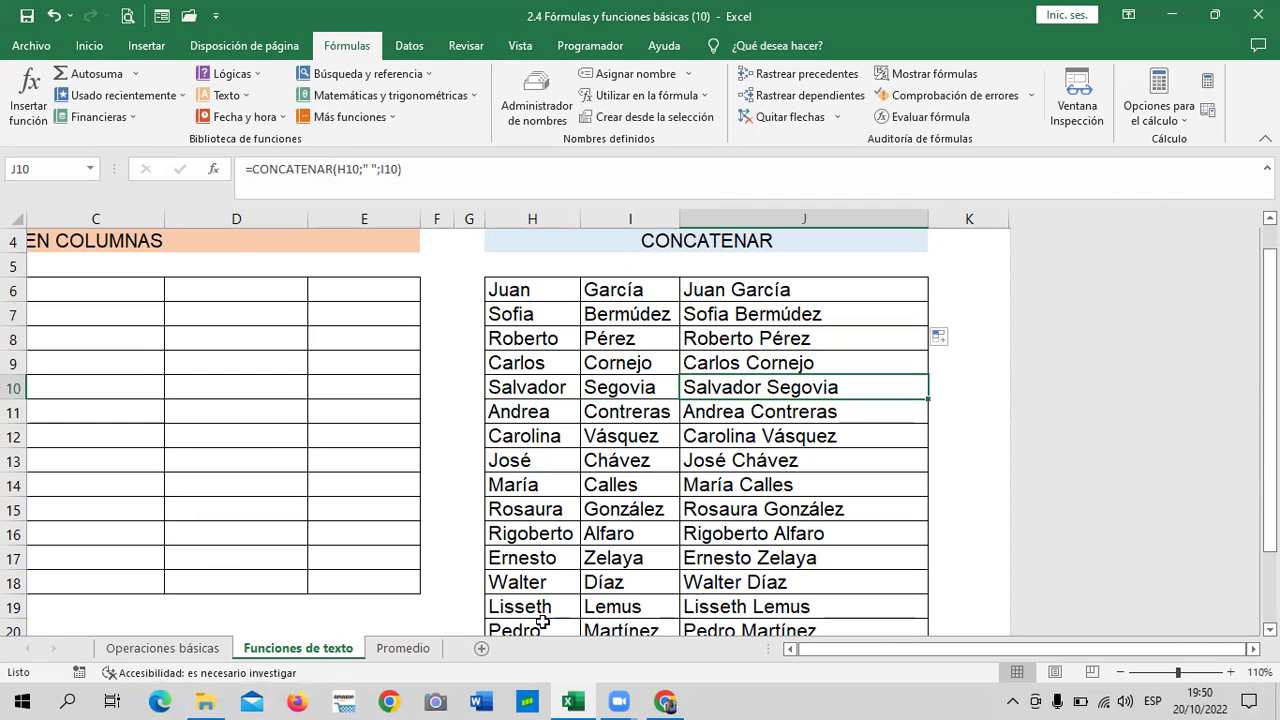
{"action": "left_click", "coordinate": [940, 468]}
{"action": "scroll", "coordinate": [940, 468], "scroll_direction": "left", "scroll_amount": 3}
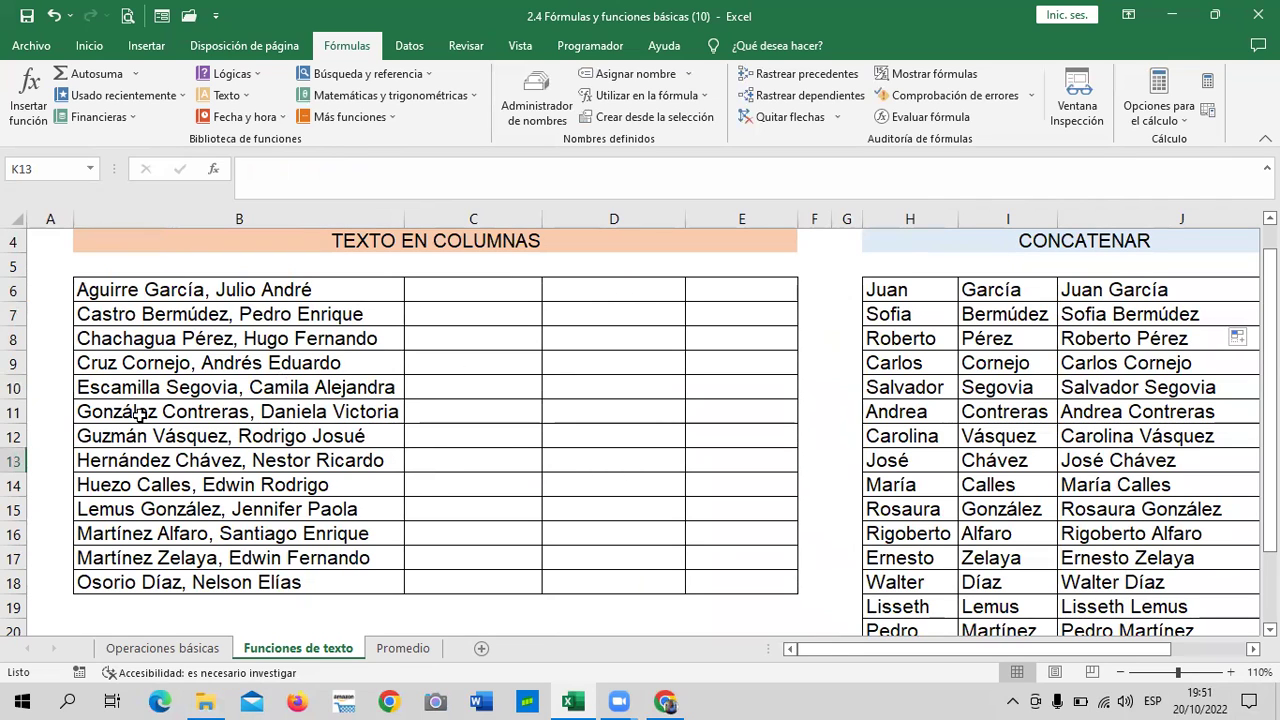
Review the full names in column B and the empty split columns C to E.
{"action": "left_click", "coordinate": [250, 436]}
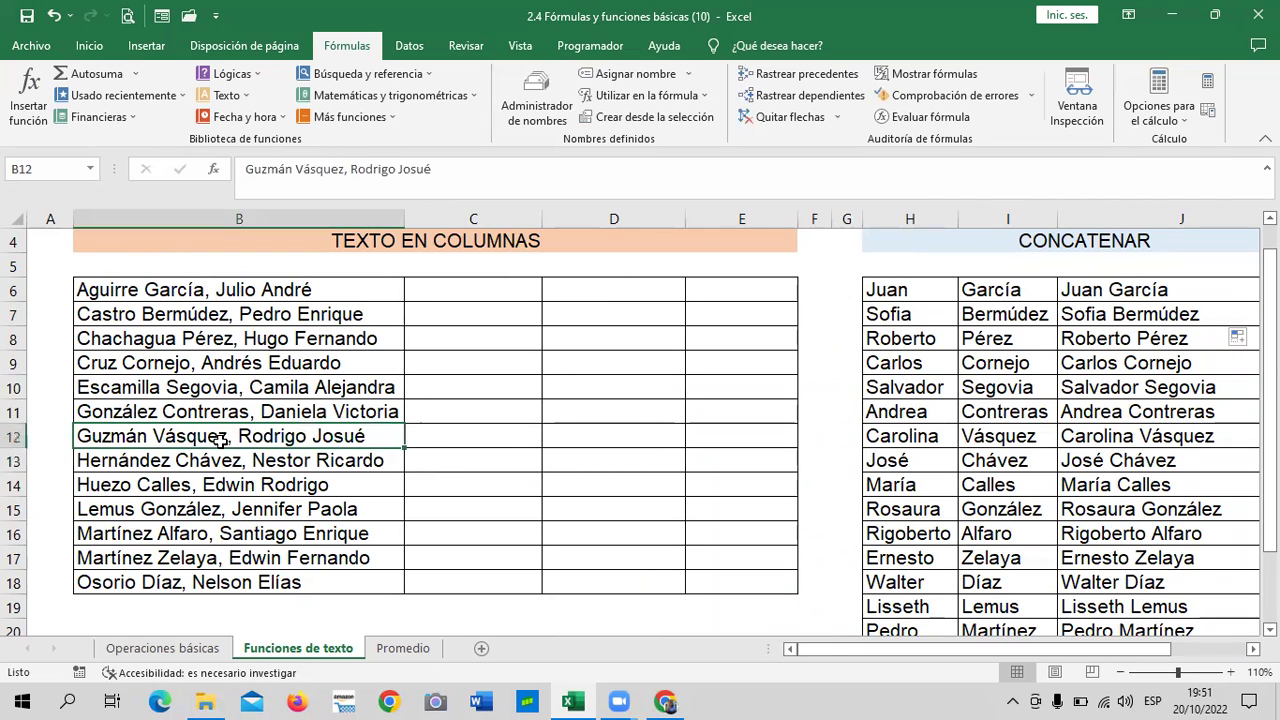
{"action": "left_click", "coordinate": [1174, 289]}
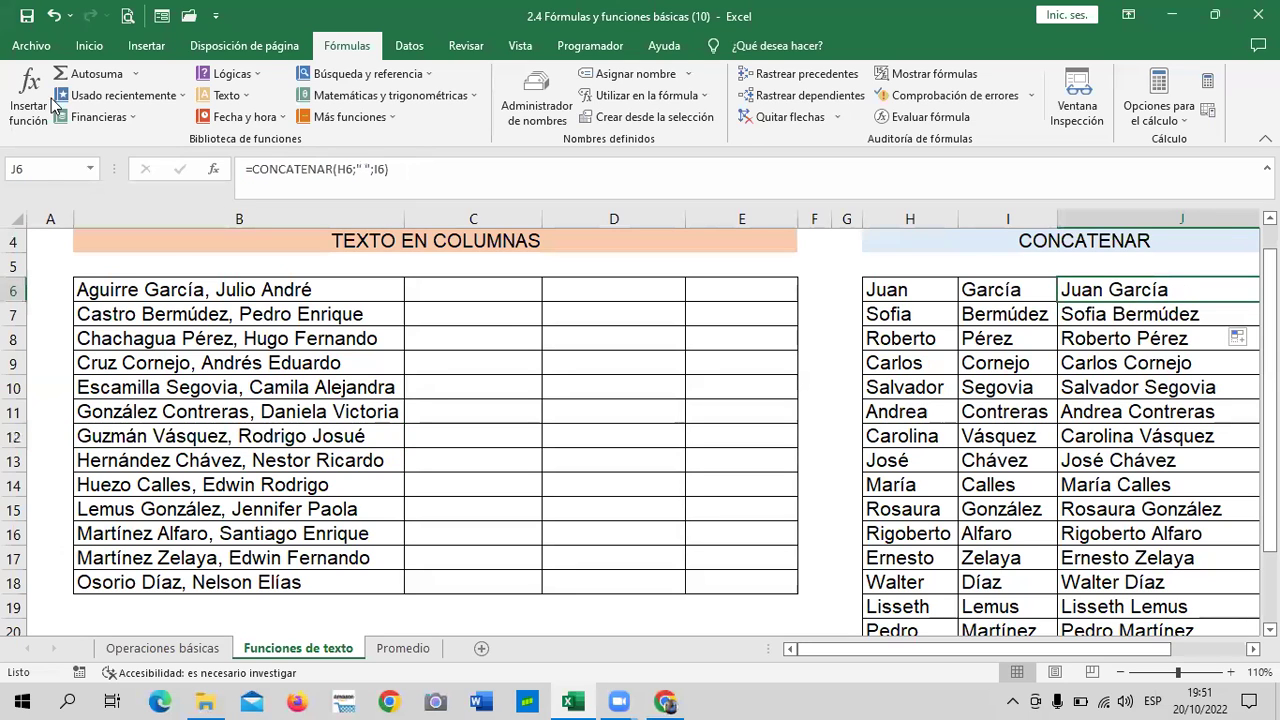
{"action": "left_click", "coordinate": [220, 291]}
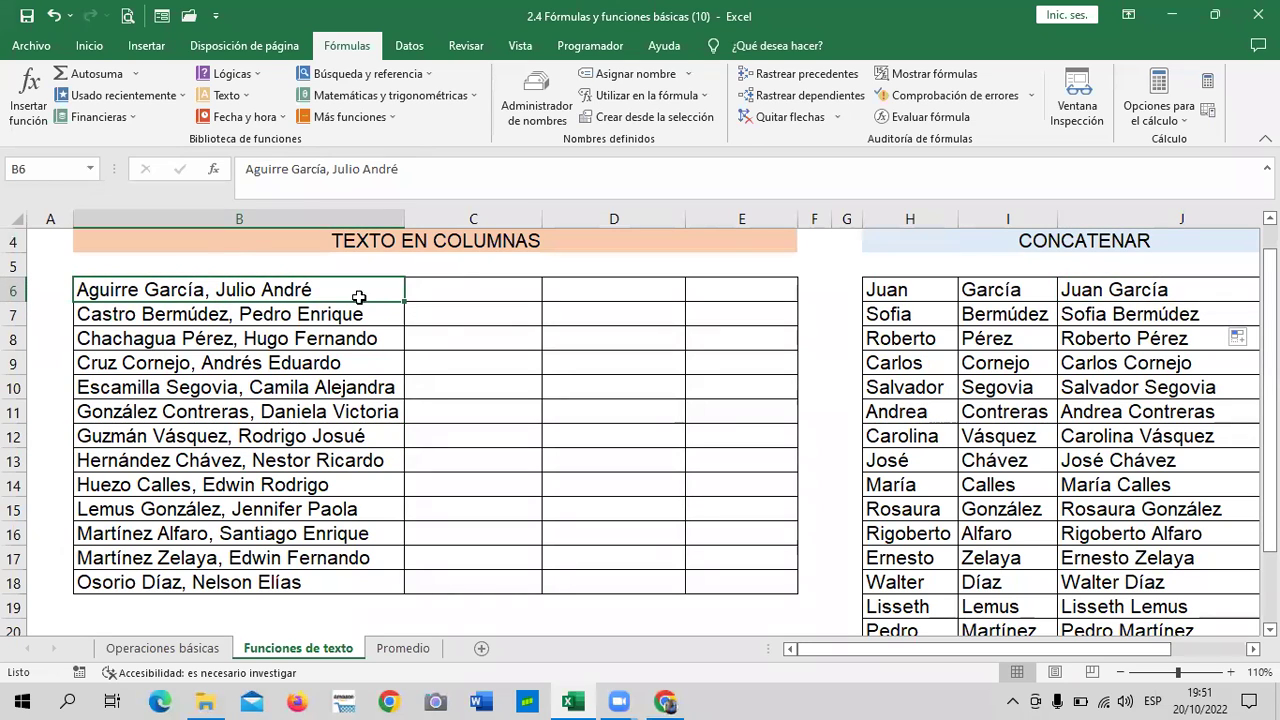
{"action": "left_click", "coordinate": [480, 289]}
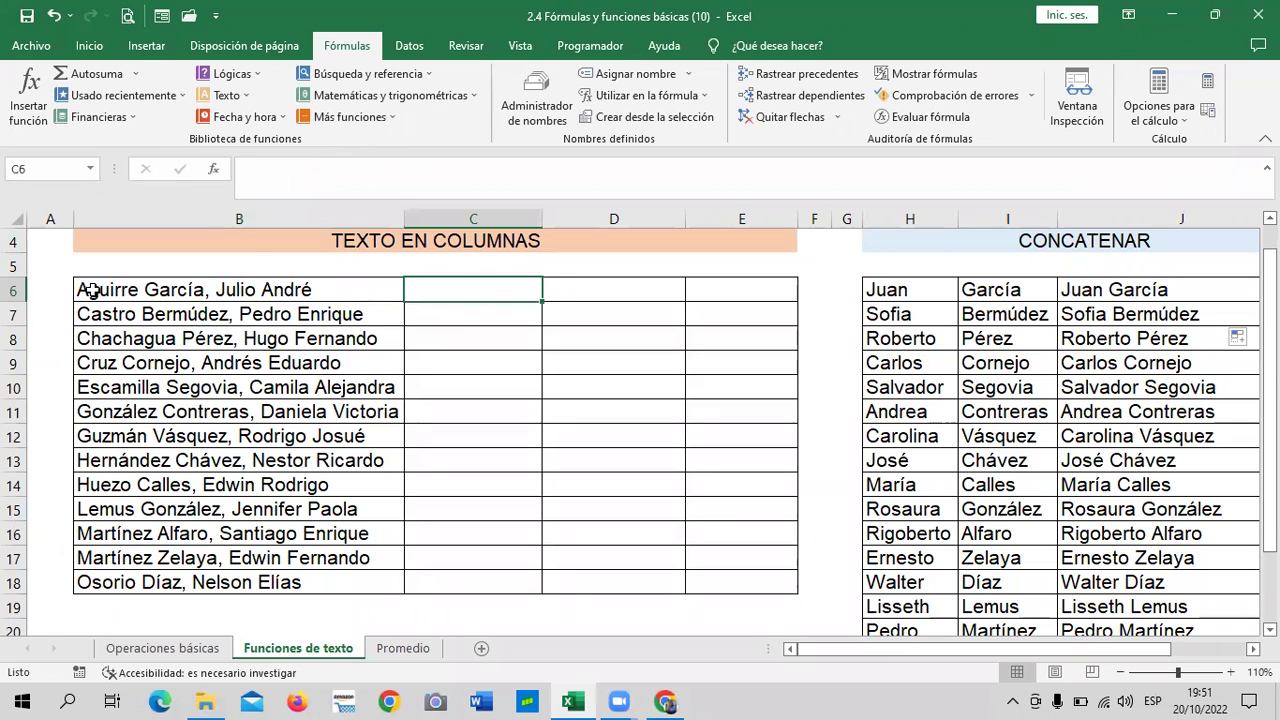
{"action": "left_click", "coordinate": [136, 290]}
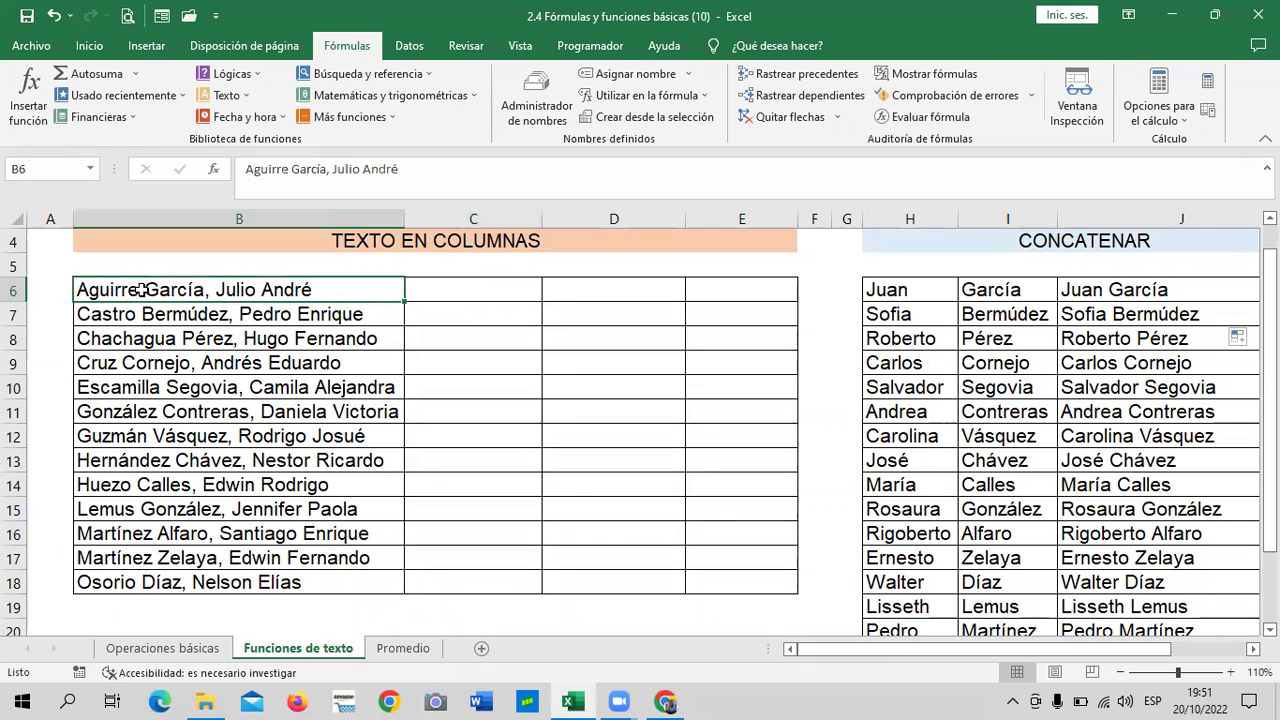
{"action": "left_click", "coordinate": [458, 290]}
{"action": "left_click", "coordinate": [600, 298]}
{"action": "left_click", "coordinate": [714, 300]}
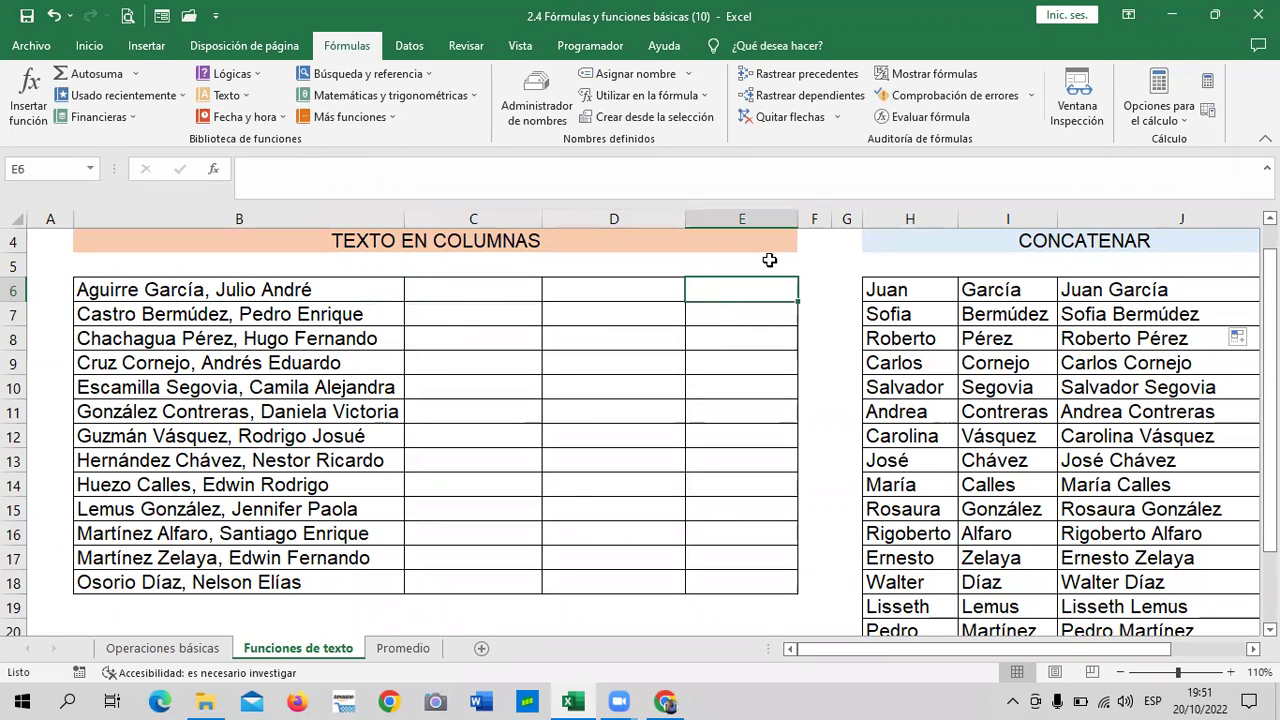
Widen column E slightly and select C6 for the first-name part.
{"action": "left_click_drag", "start_coordinate": [798, 218], "coordinate": [829, 218]}
{"action": "left_click", "coordinate": [772, 430]}
{"action": "left_click", "coordinate": [481, 285]}
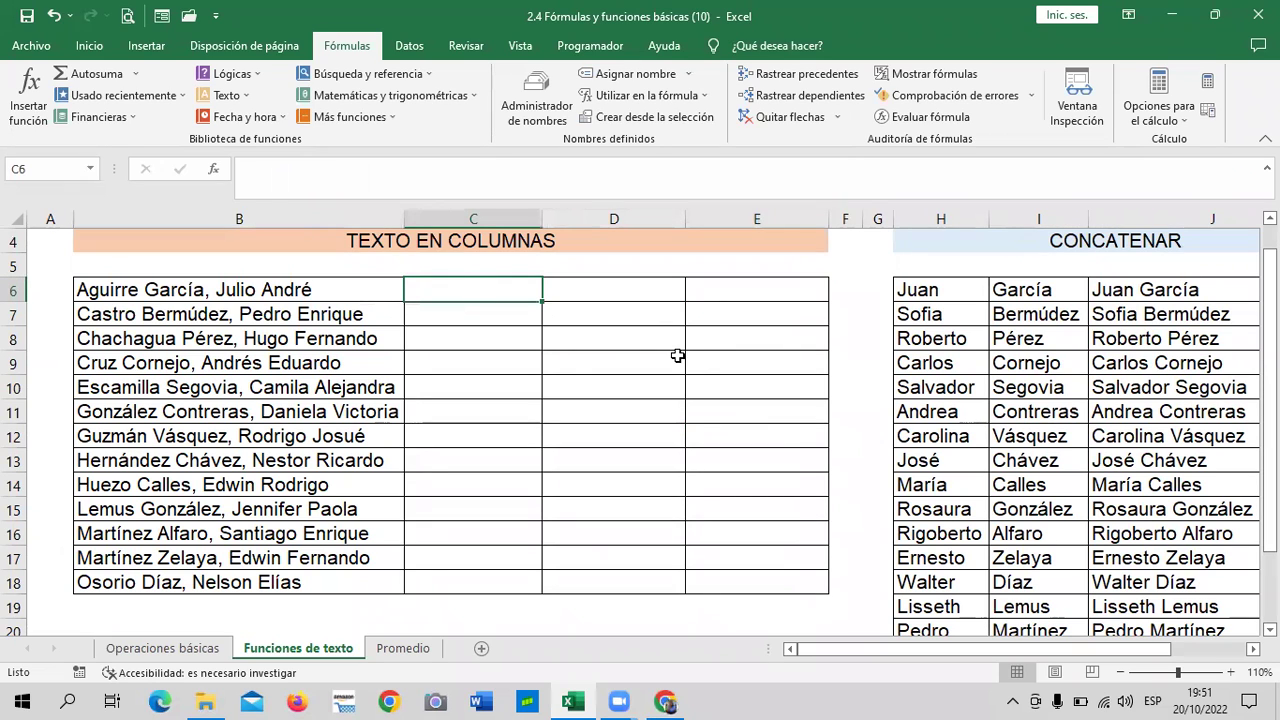
{"action": "left_click", "coordinate": [735, 293]}
{"action": "left_click", "coordinate": [477, 291]}
Start =IZQUIERDA(B6; in C6, using B6's full name as the text.
{"action": "left_click", "coordinate": [464, 482]}
{"action": "left_click", "coordinate": [455, 287]}
{"action": "type", "text": "="}
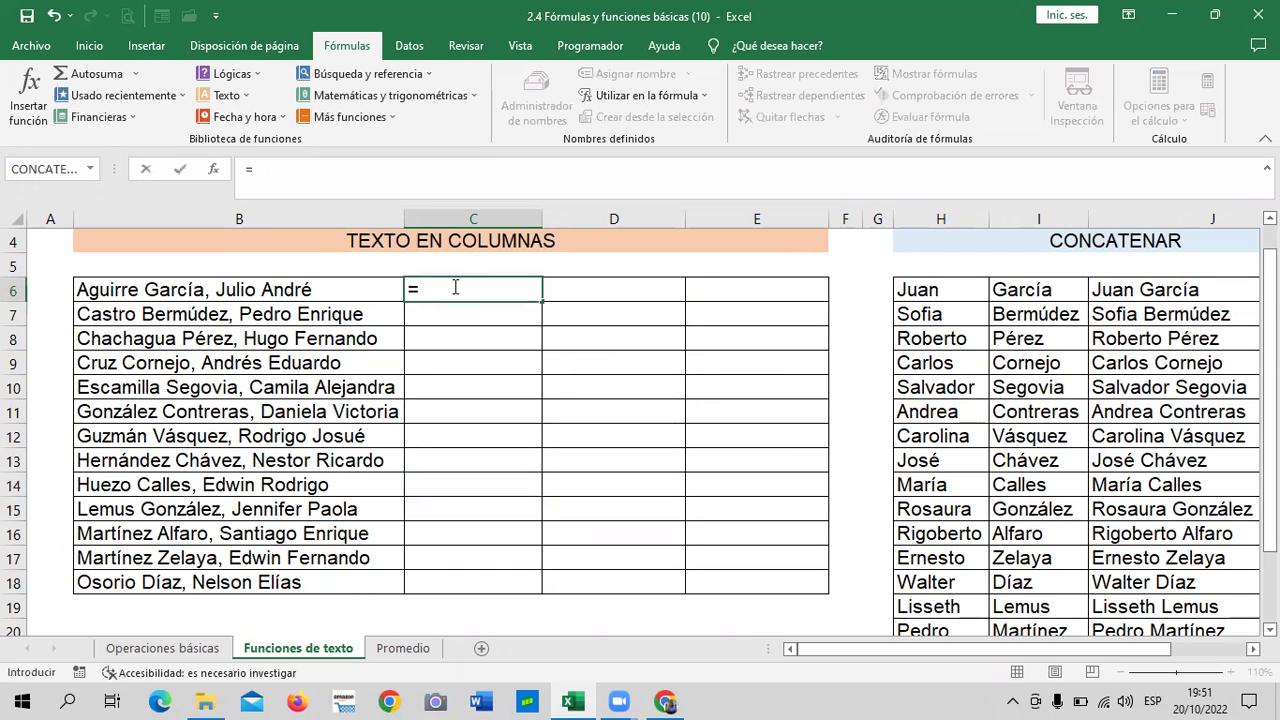
{"action": "type", "text": "iz"}
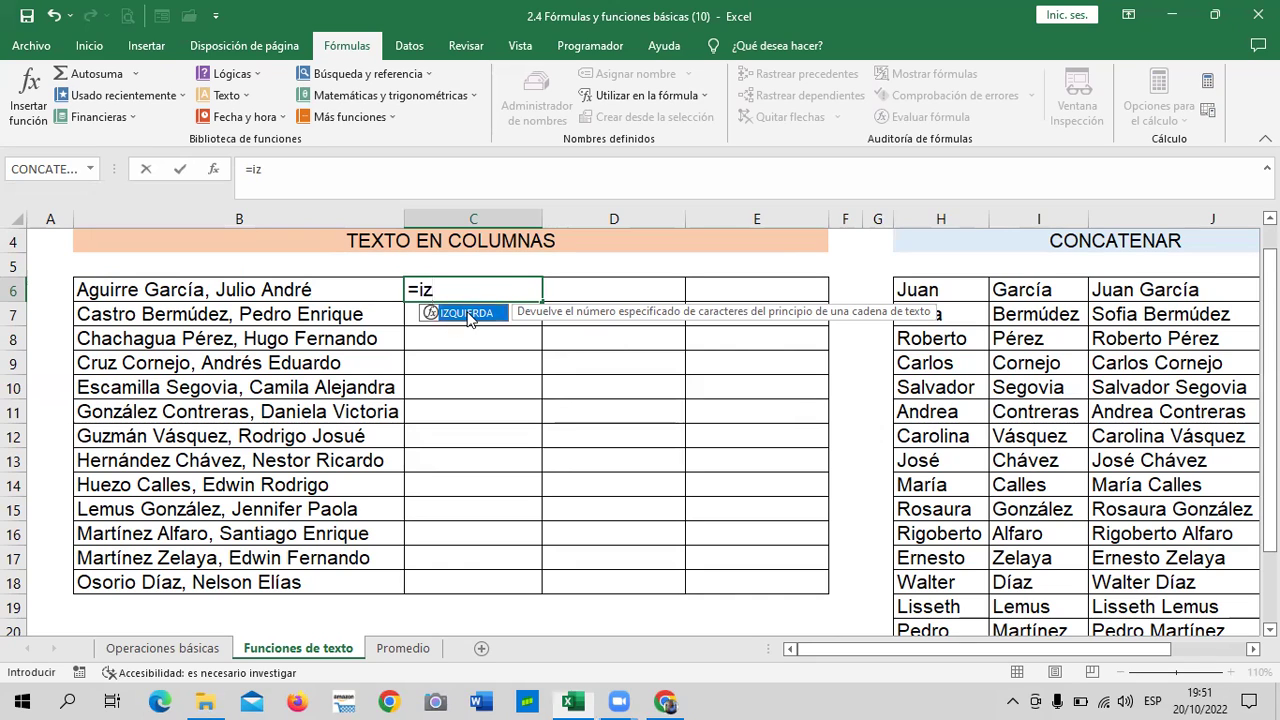
{"action": "double_click", "coordinate": [468, 315]}
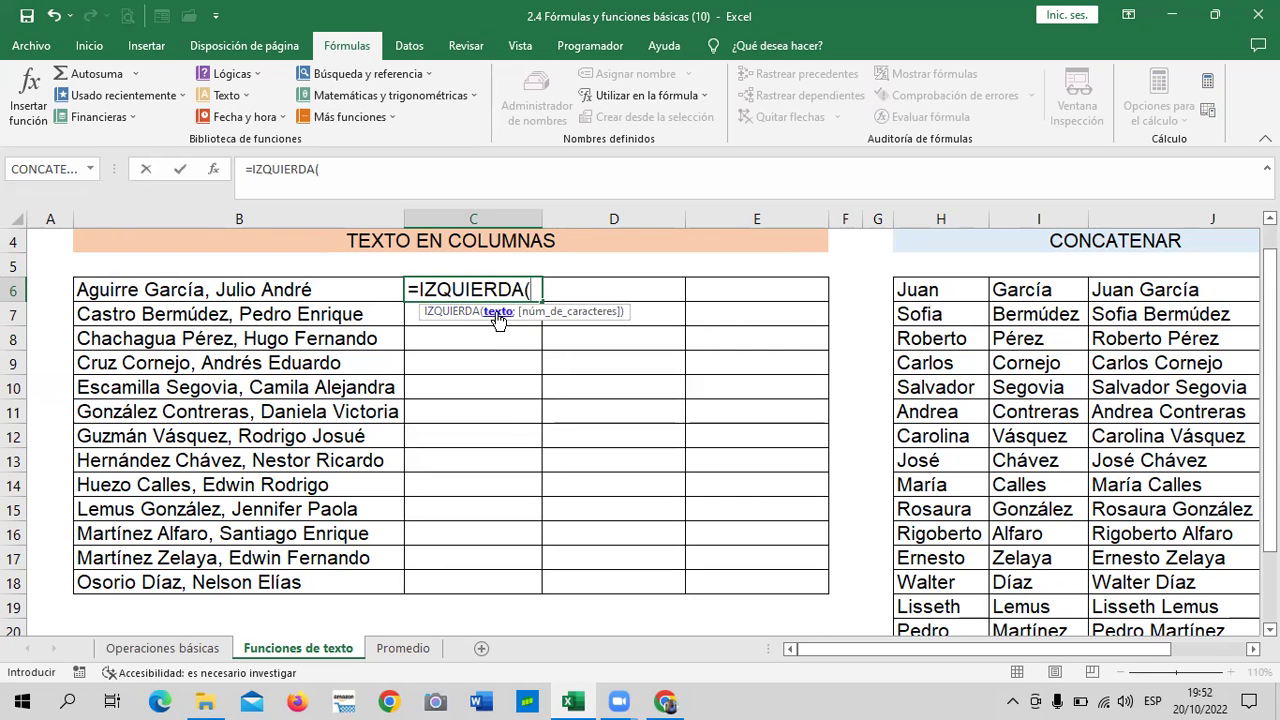
{"action": "left_click", "coordinate": [340, 292]}
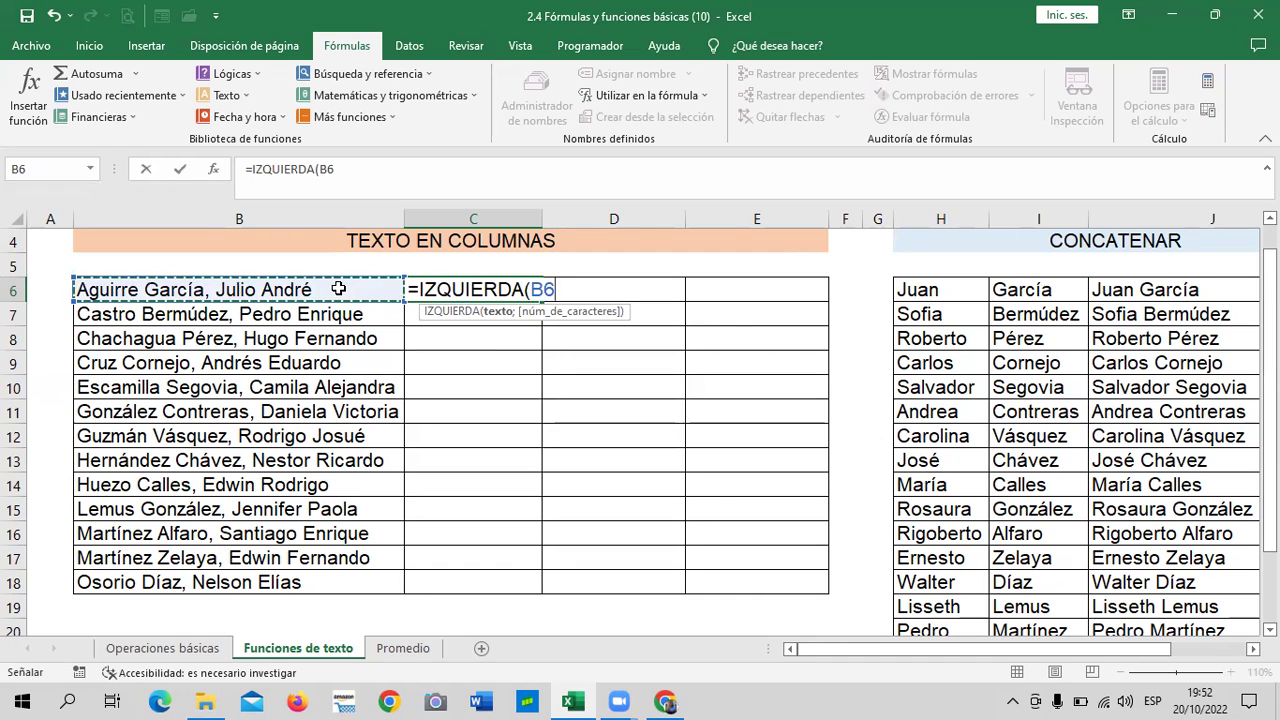
{"action": "type", "text": ";16"}
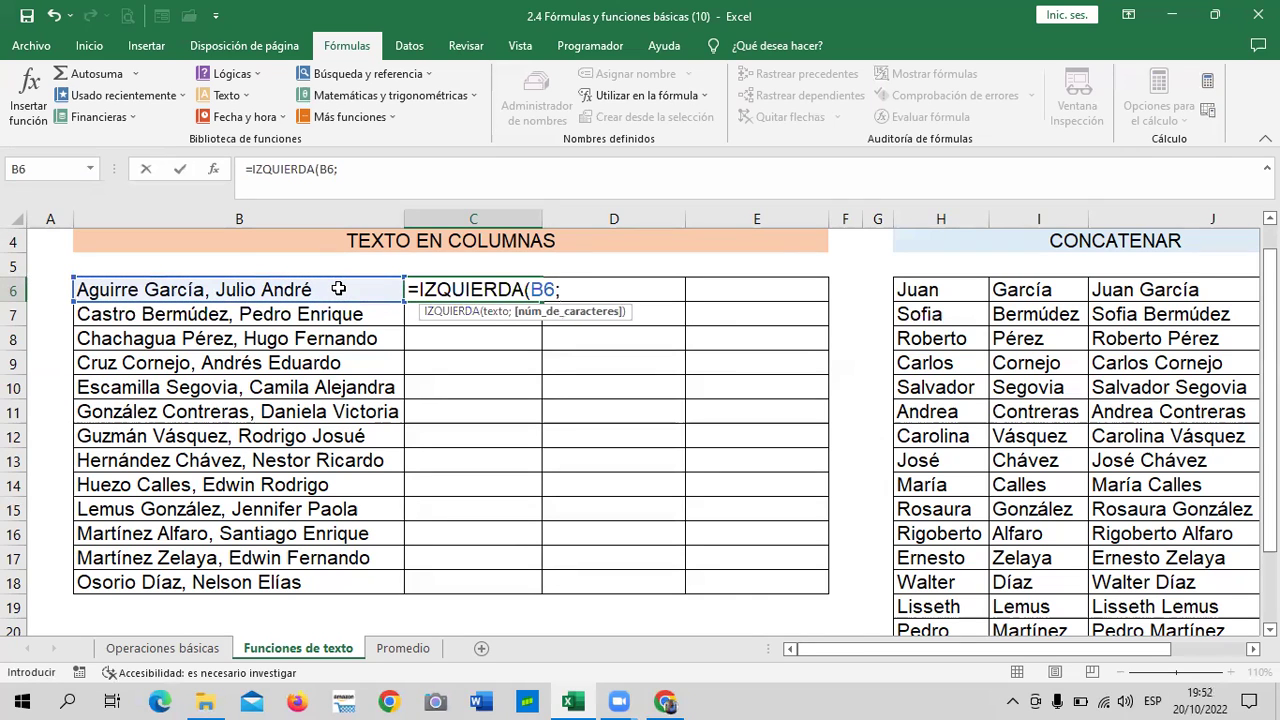
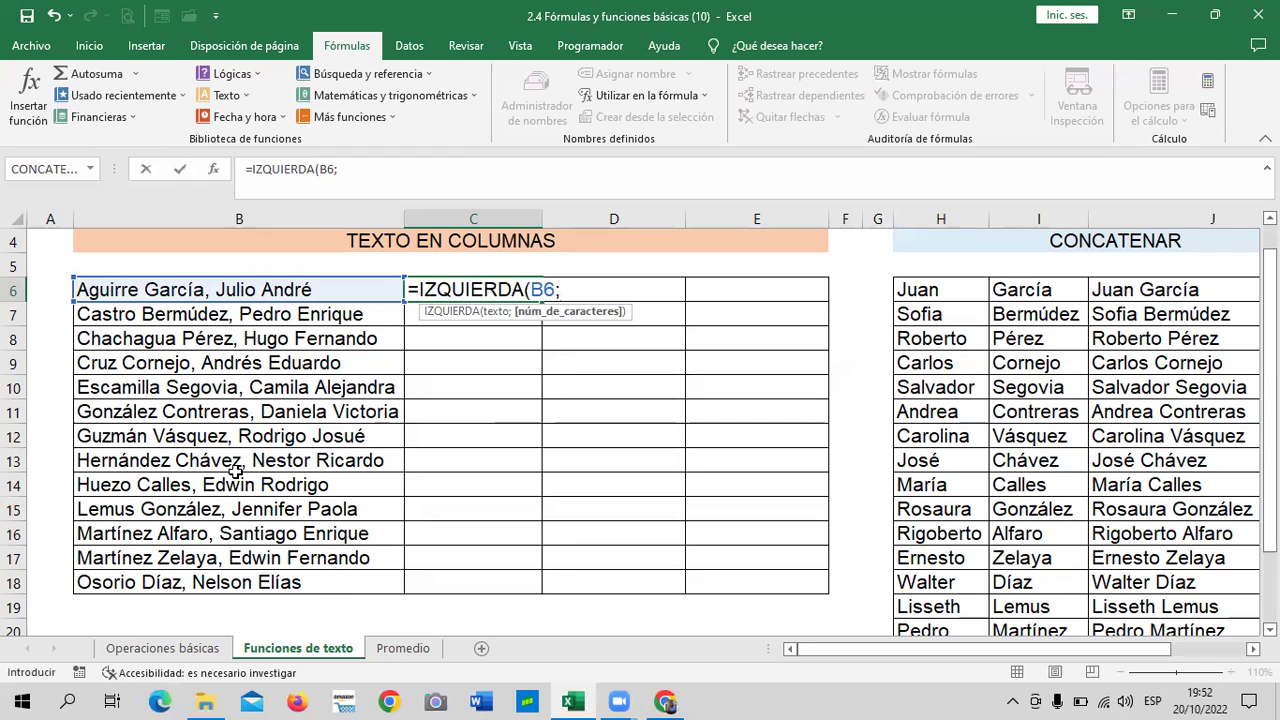
Enter =IZQUIERDA(B6;16) in C6 and widen column C slightly to fit surnames.
{"action": "type", "text": "16"}
{"action": "type", "text": ")"}
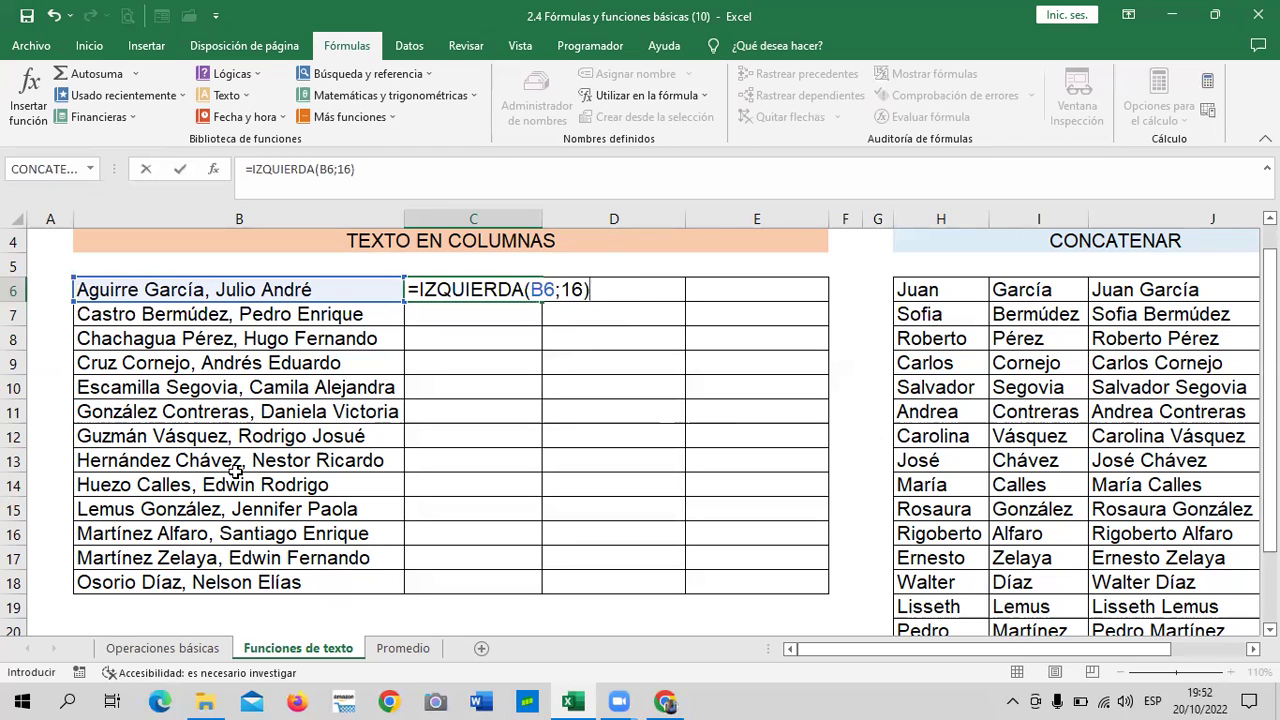
{"action": "key", "text": "Return"}
{"action": "left_click", "coordinate": [535, 366]}
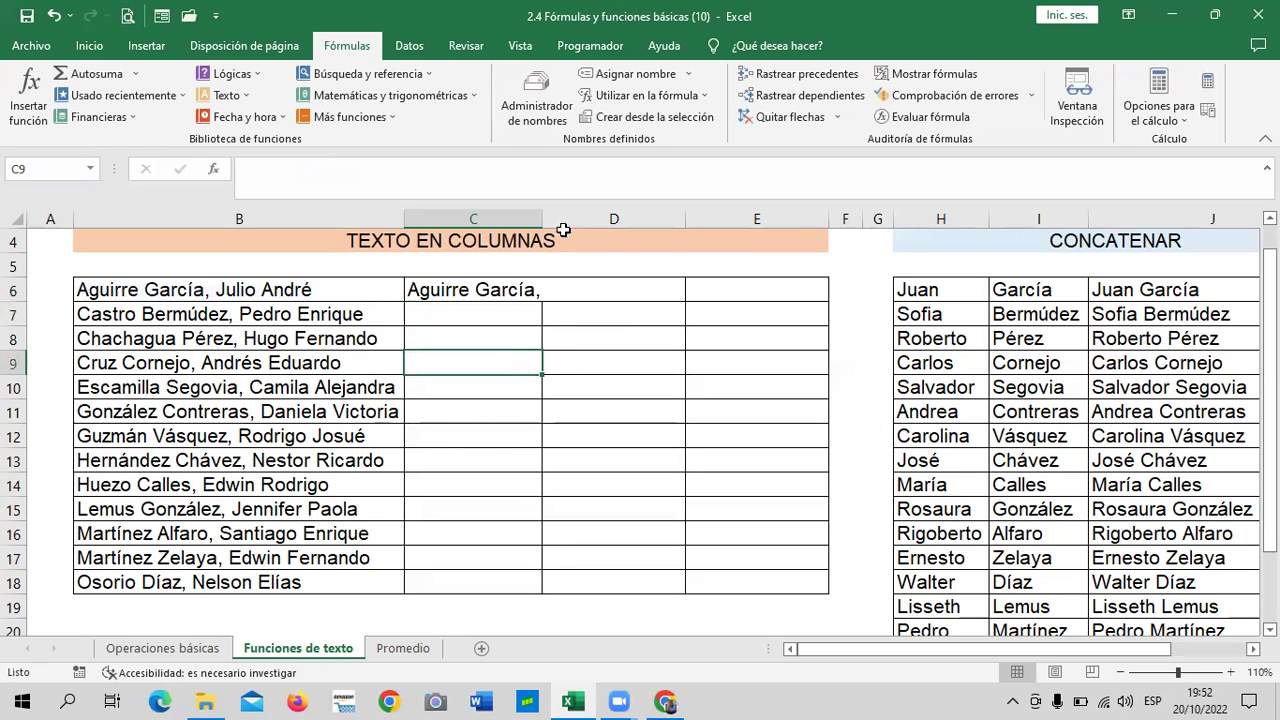
{"action": "left_click_drag", "start_coordinate": [542, 219], "coordinate": [565, 219]}
{"action": "left_click", "coordinate": [534, 389]}
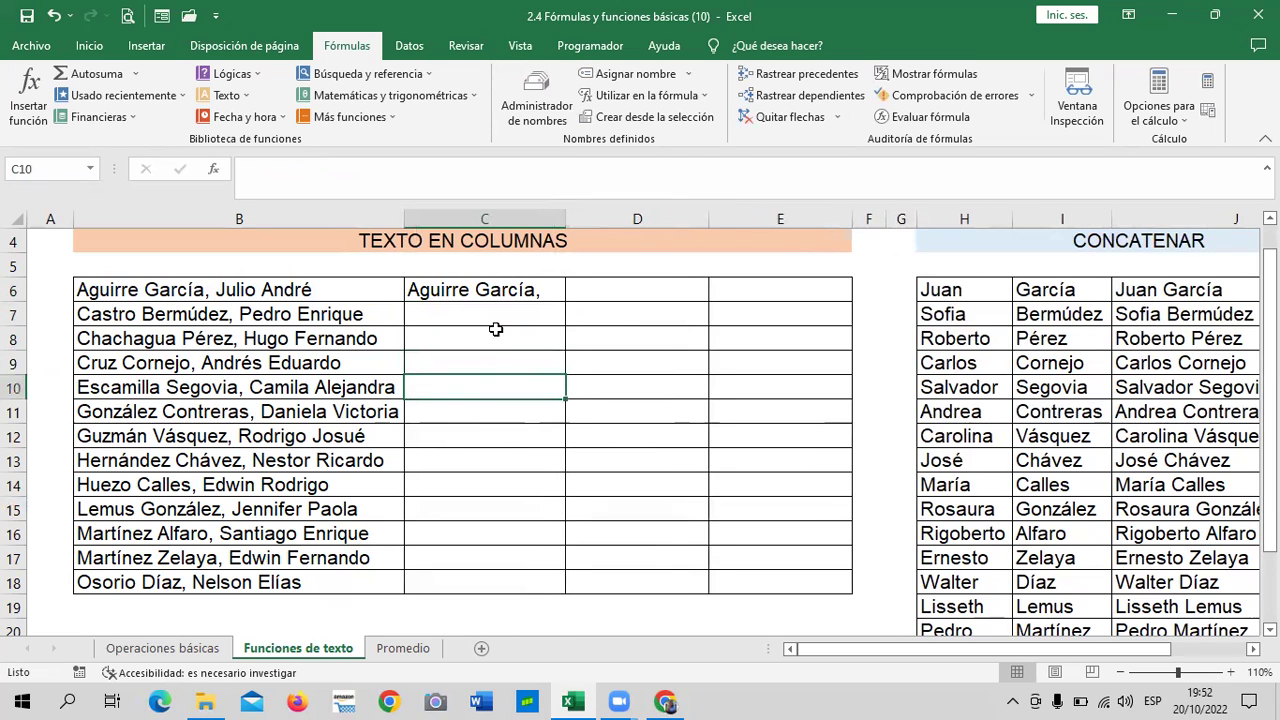
Reduce C6's character count from 16 to 15, then 14, so it shows 'Aguirre García'.
{"action": "left_click", "coordinate": [481, 289]}
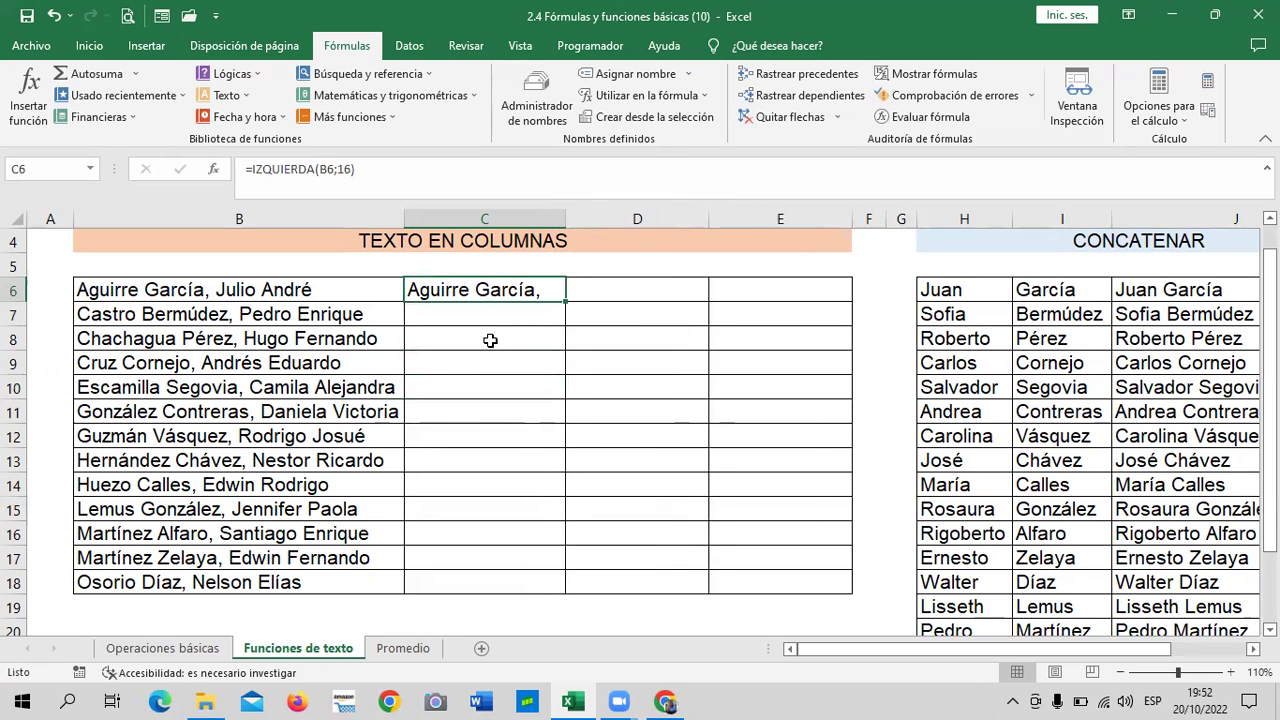
{"action": "left_click", "coordinate": [355, 170]}
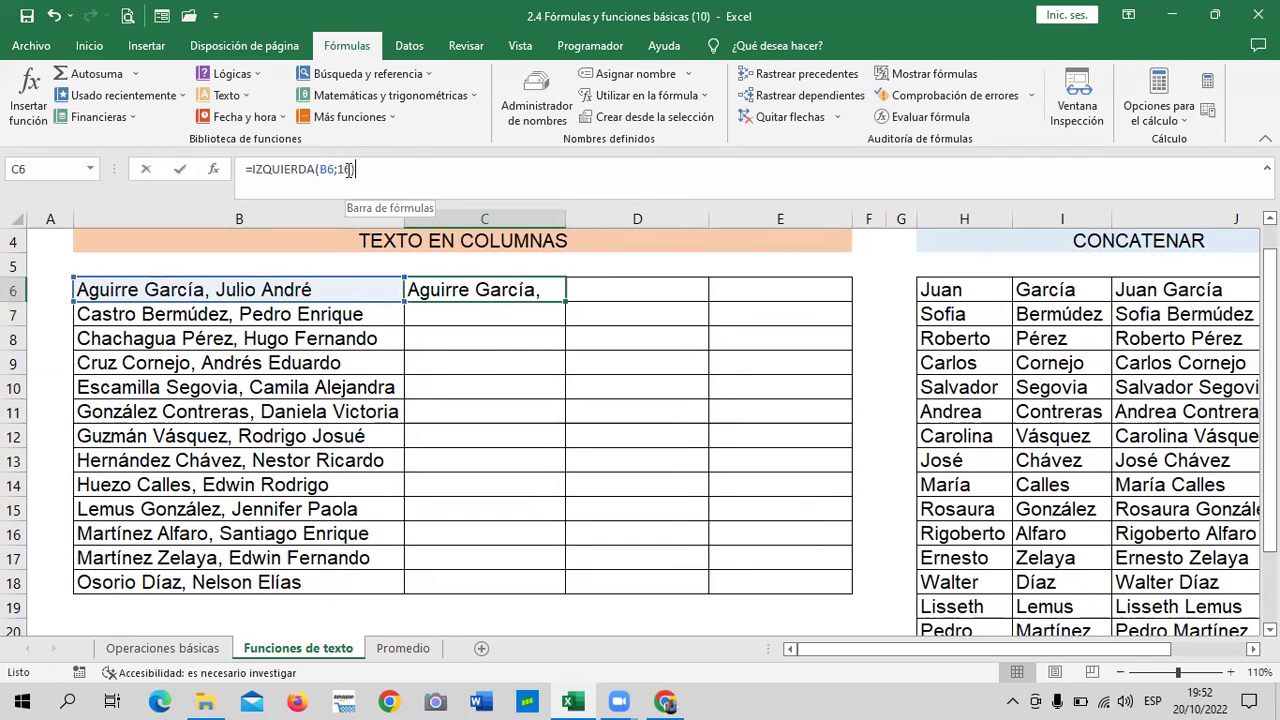
{"action": "key", "text": "BackSpace"}
{"action": "type", "text": "5"}
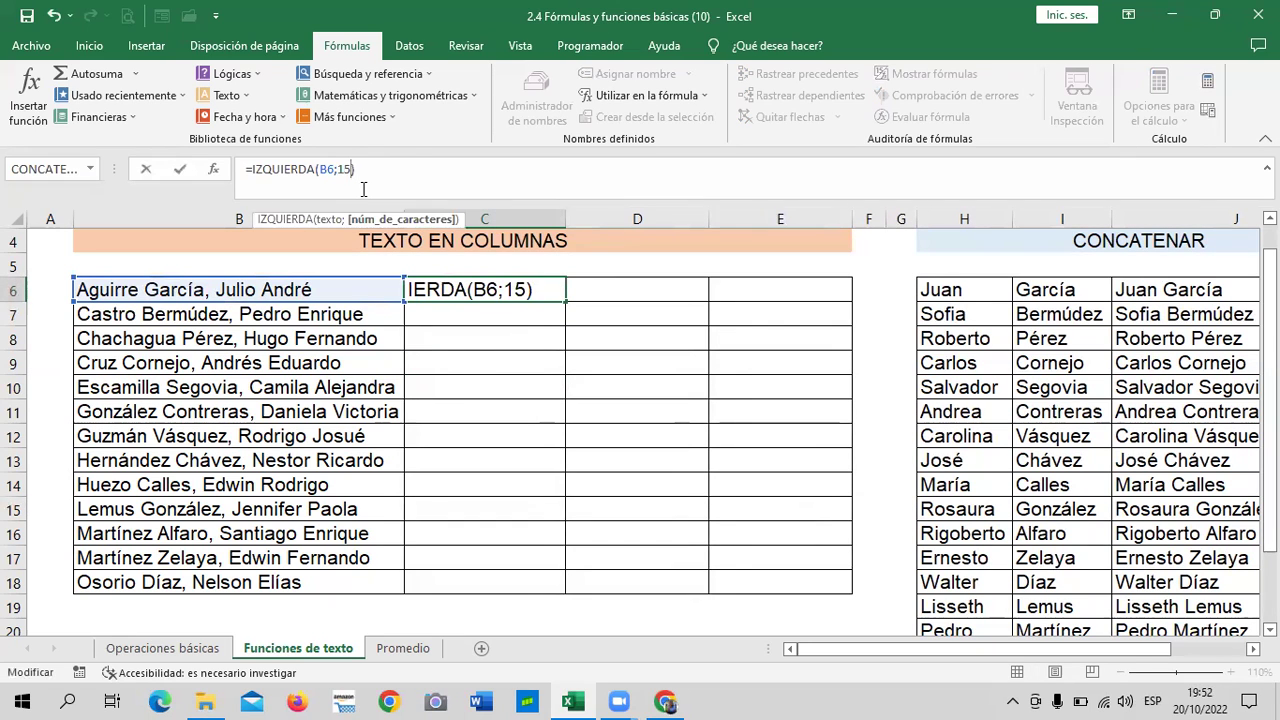
{"action": "key", "text": "Return"}
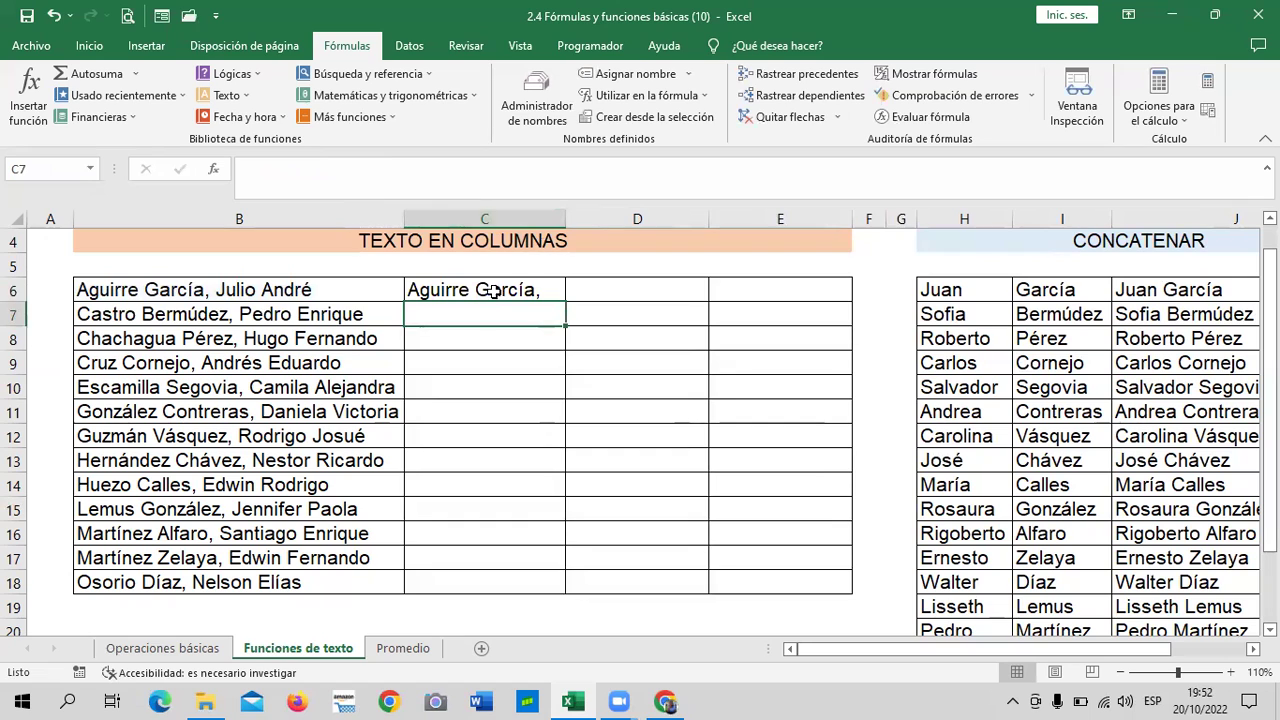
{"action": "left_click", "coordinate": [493, 290]}
{"action": "left_click", "coordinate": [363, 187]}
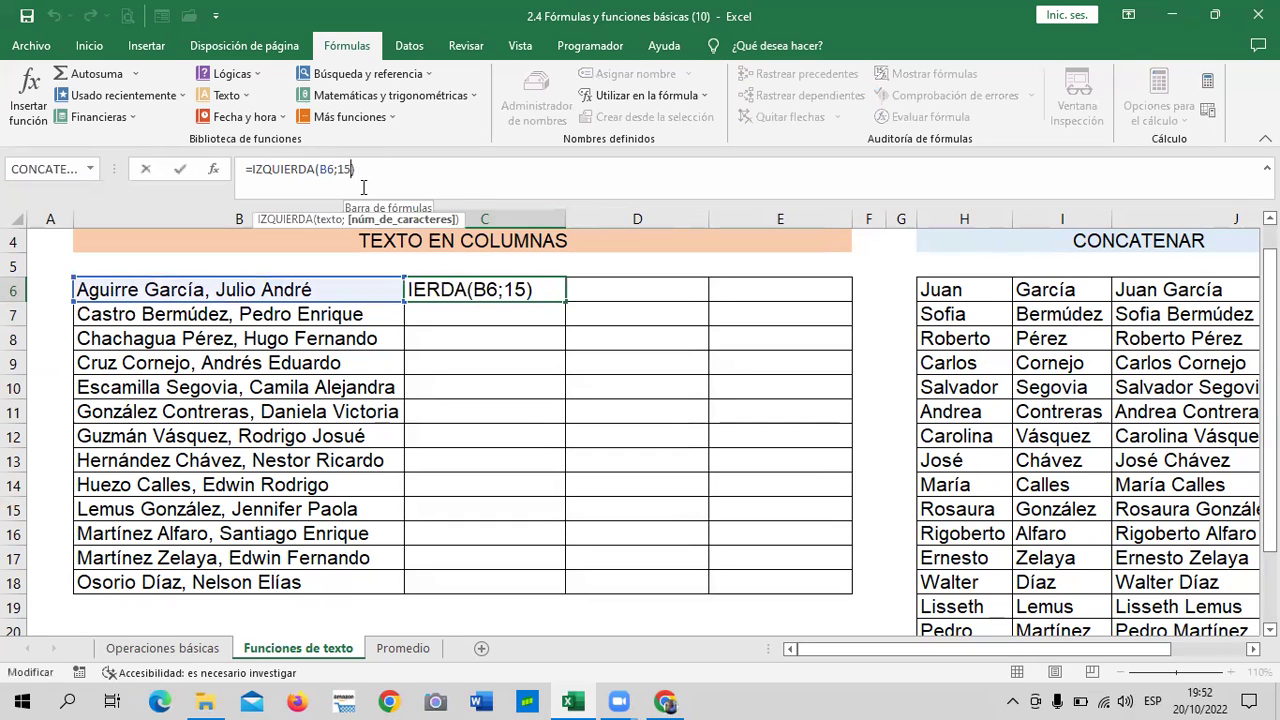
{"action": "key", "text": "BackSpace"}
{"action": "type", "text": "4"}
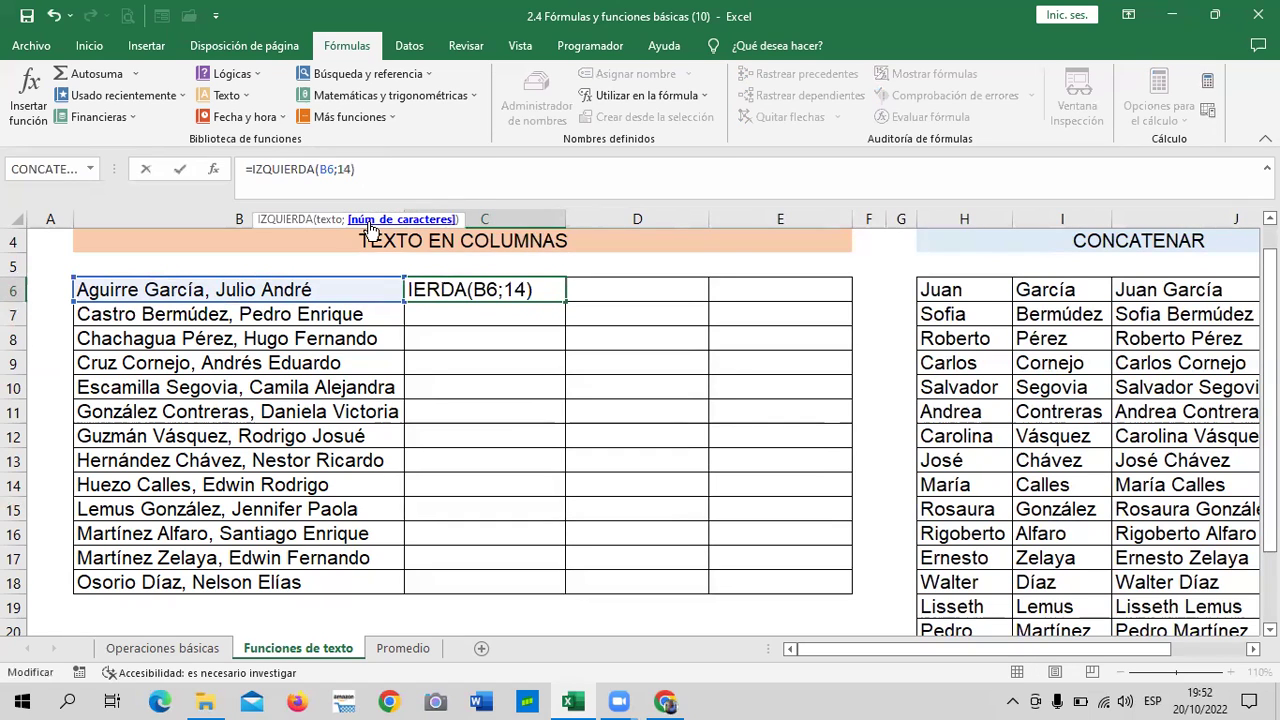
{"action": "key", "text": "Return"}
{"action": "left_click", "coordinate": [486, 378]}
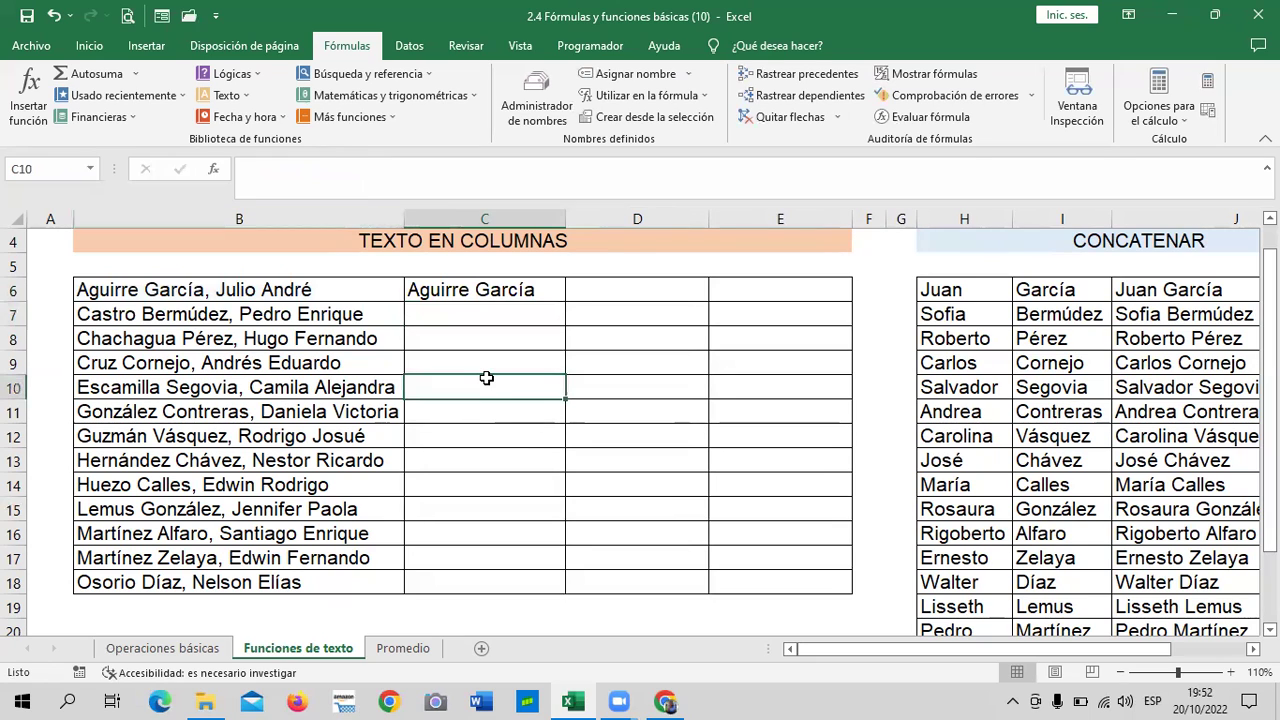
{"action": "left_click", "coordinate": [480, 292]}
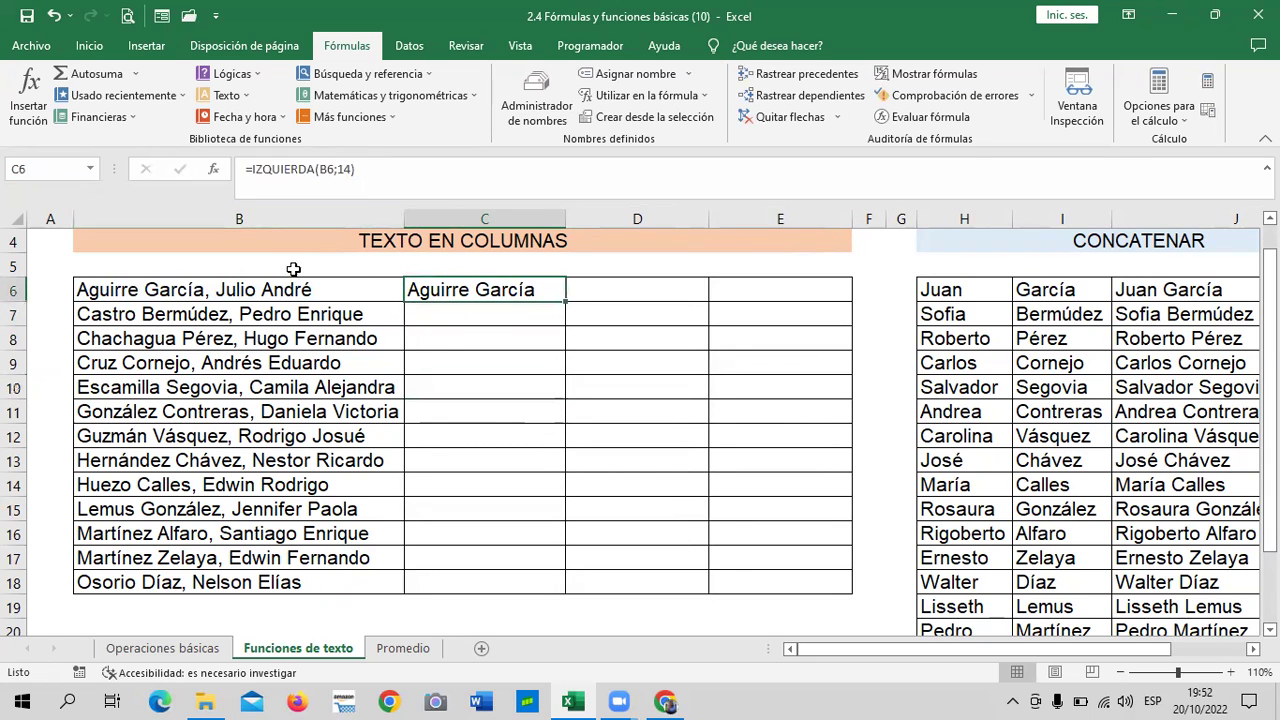
Compare with the full name in B6, discard a started entry in C7, and reselect C6.
{"action": "left_click", "coordinate": [220, 294]}
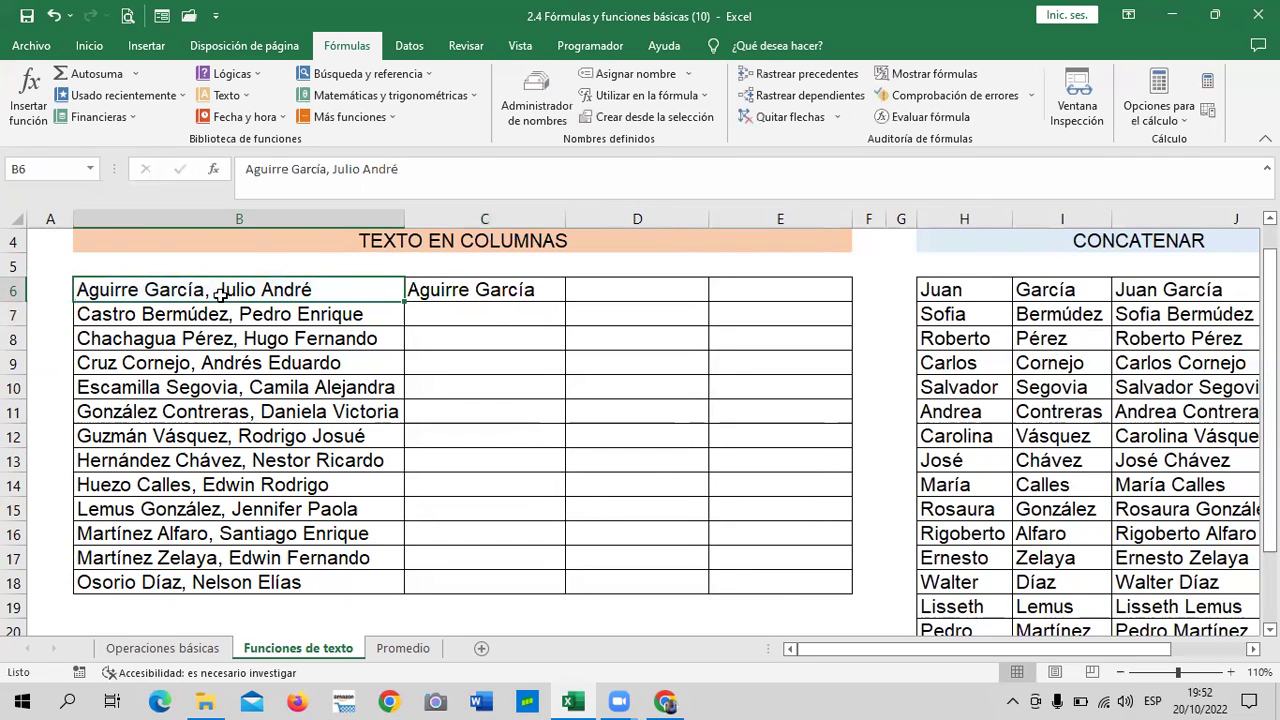
{"action": "left_click", "coordinate": [295, 430]}
{"action": "left_click", "coordinate": [448, 366]}
{"action": "left_click", "coordinate": [490, 287]}
{"action": "left_click", "coordinate": [473, 314]}
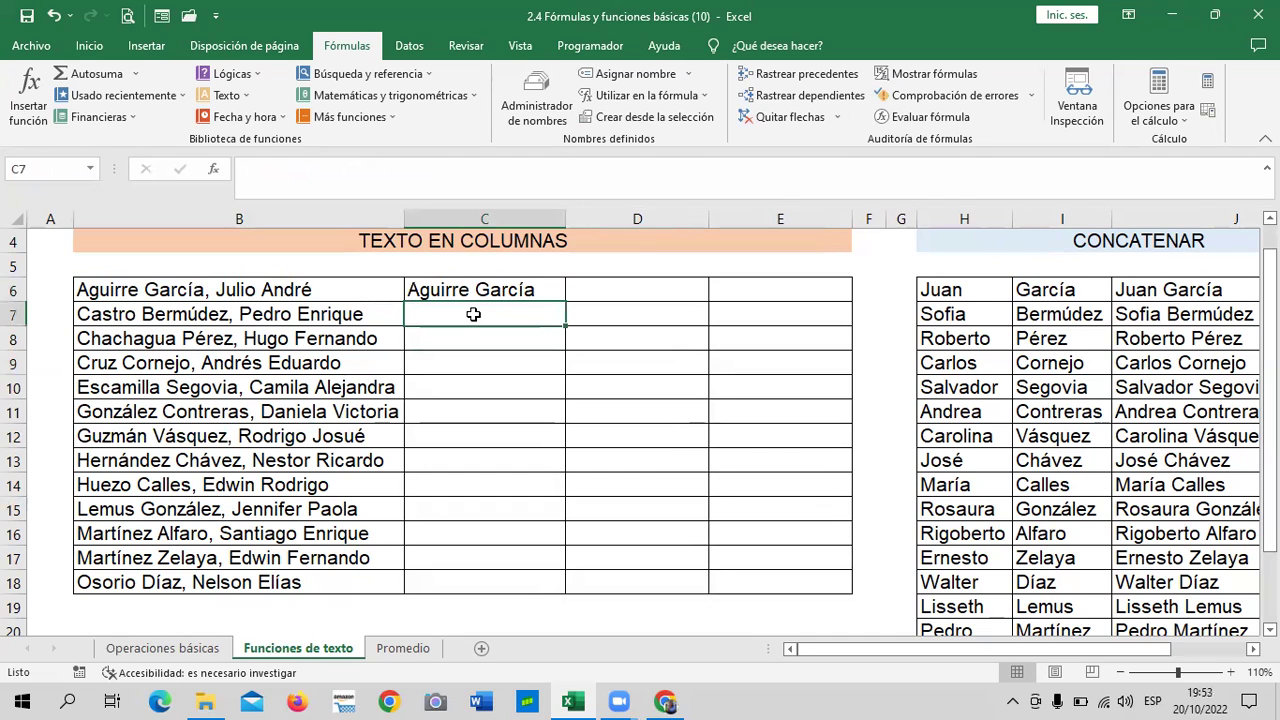
{"action": "type", "text": "="}
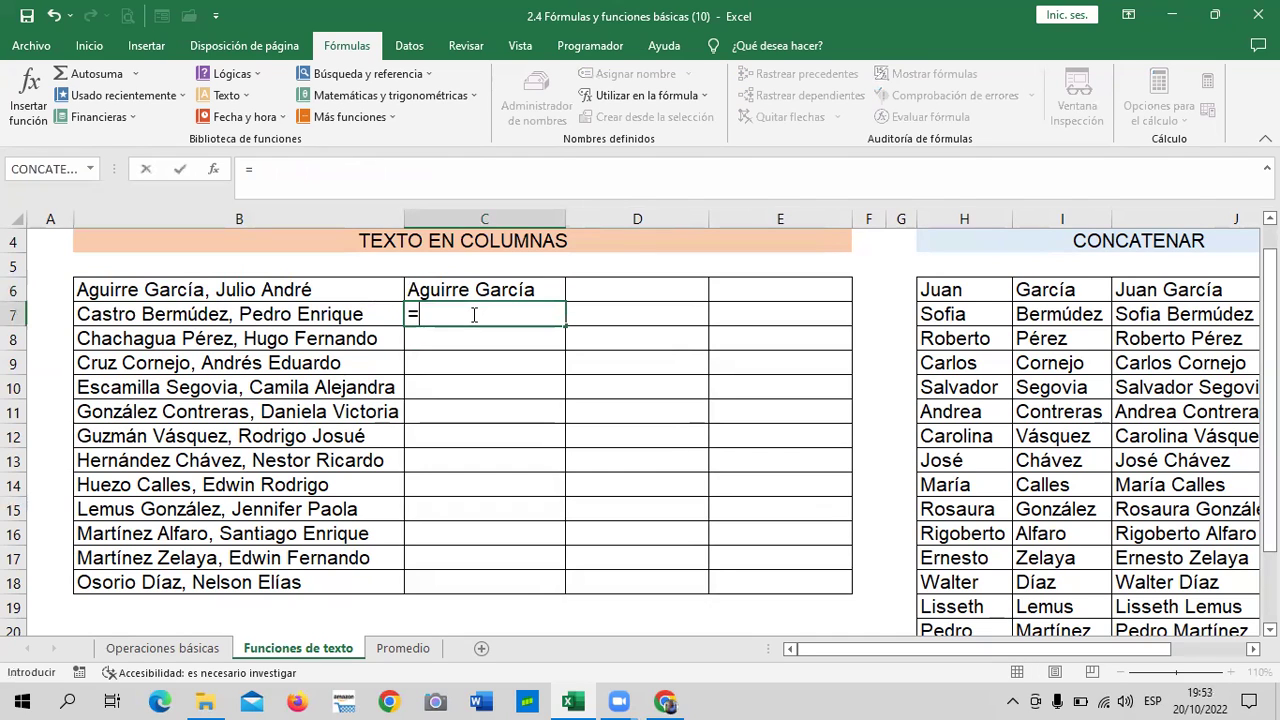
{"action": "key", "text": "BackSpace"}
{"action": "key", "text": "Return"}
{"action": "left_click", "coordinate": [503, 392]}
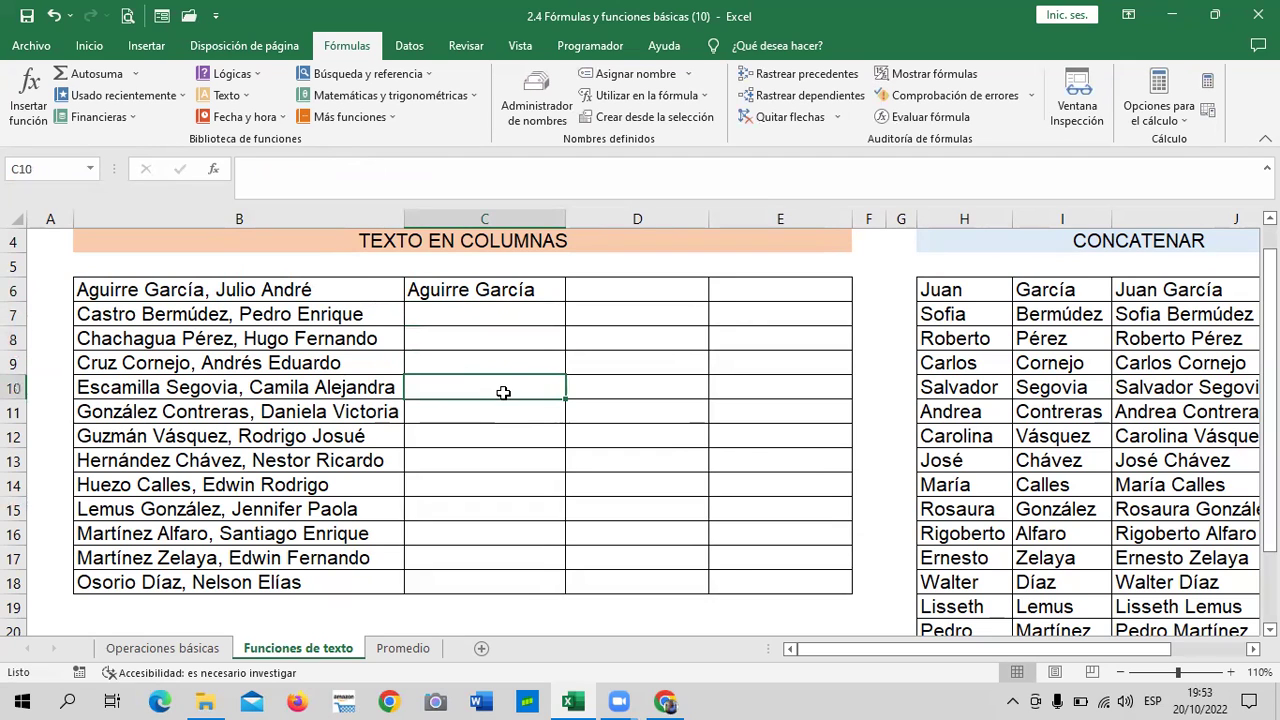
{"action": "left_click", "coordinate": [488, 284]}
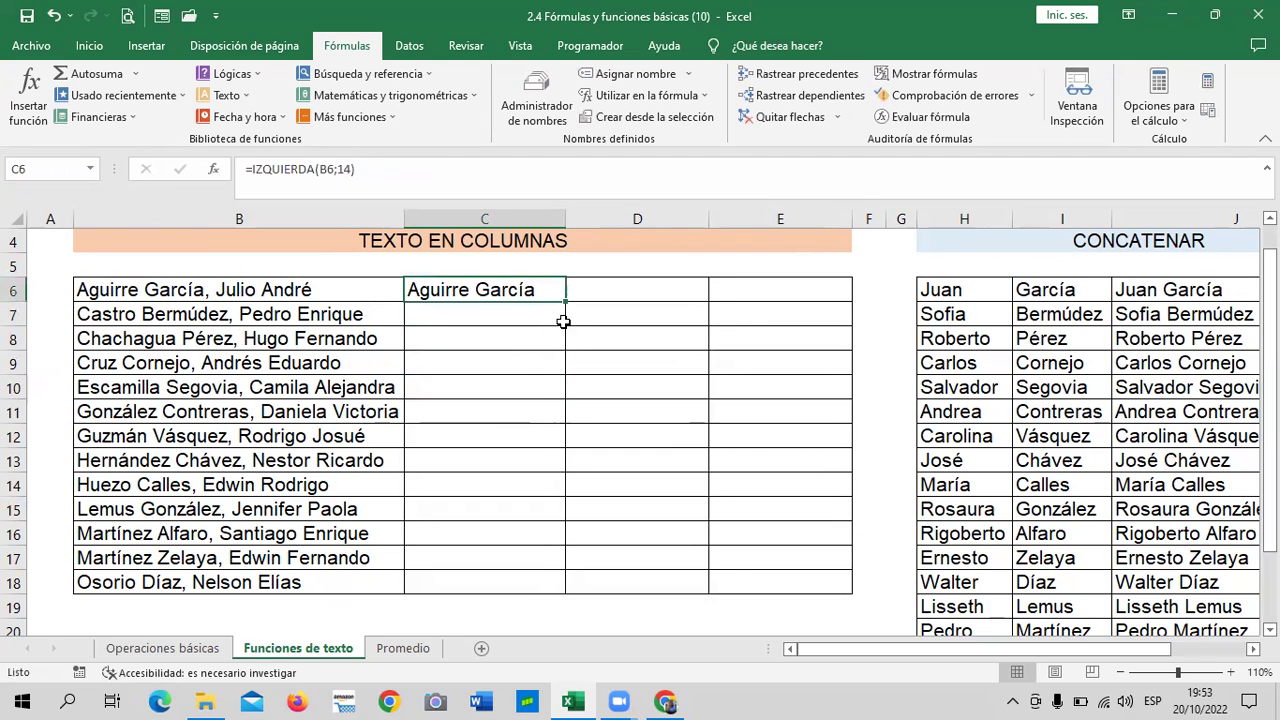
{"action": "left_click_drag", "start_coordinate": [566, 299], "coordinate": [581, 591]}
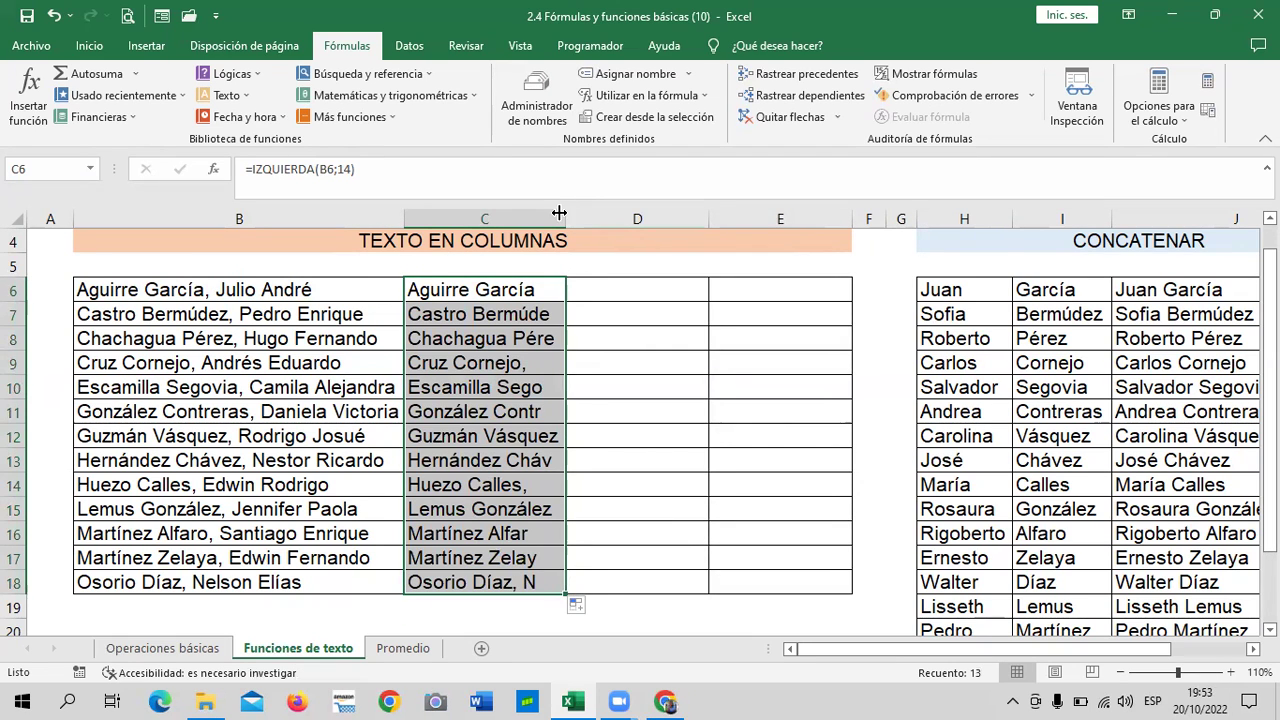
{"action": "left_click_drag", "start_coordinate": [572, 217], "coordinate": [613, 217]}
{"action": "left_click", "coordinate": [665, 388]}
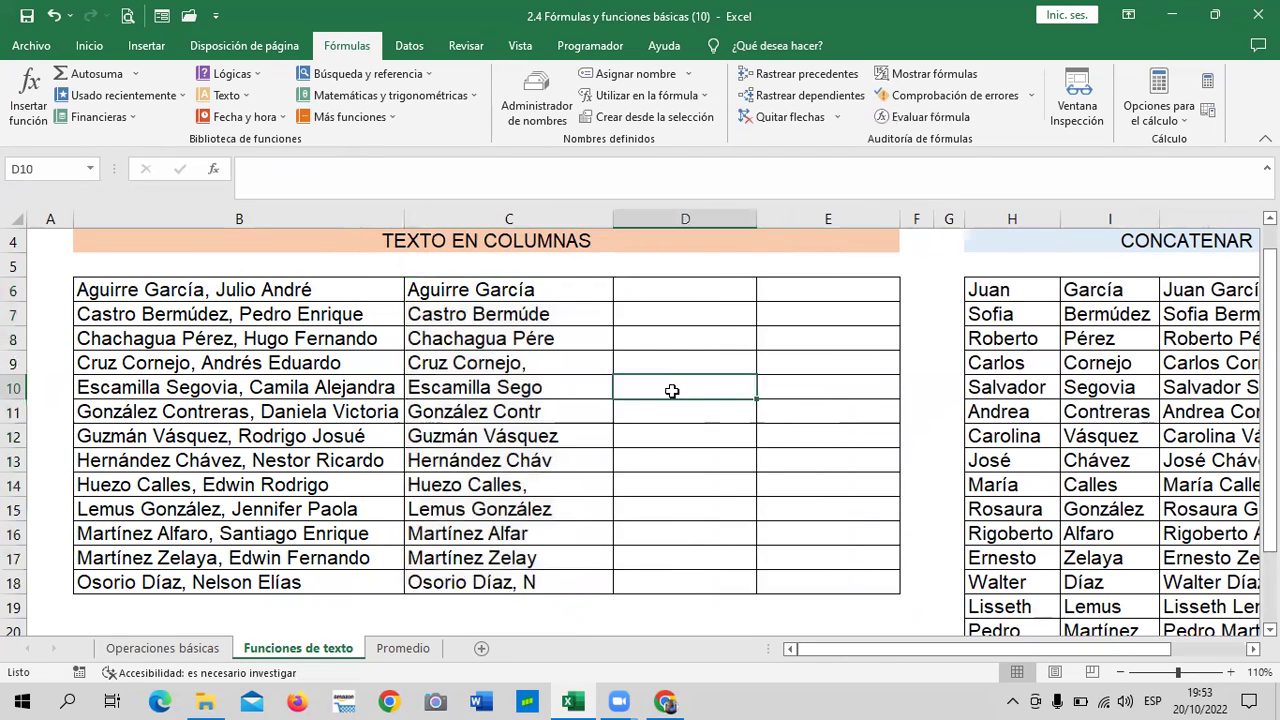
{"action": "left_click", "coordinate": [537, 318]}
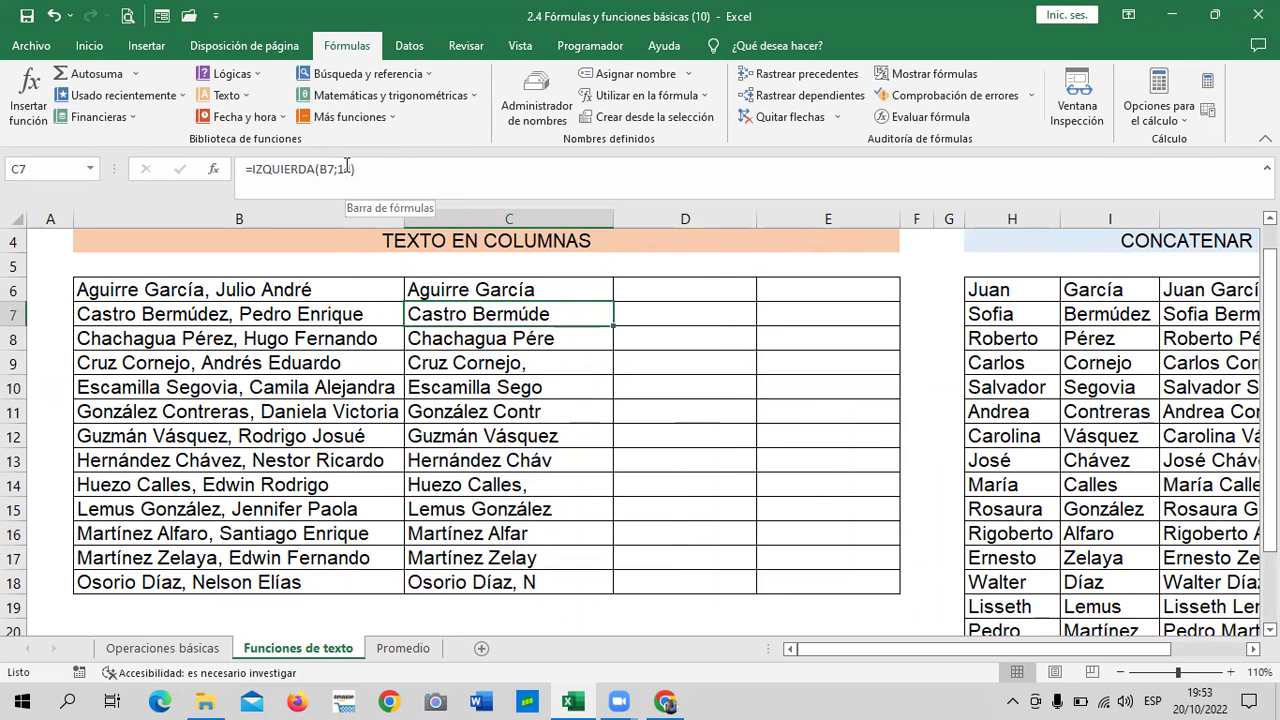
{"action": "left_click", "coordinate": [572, 340]}
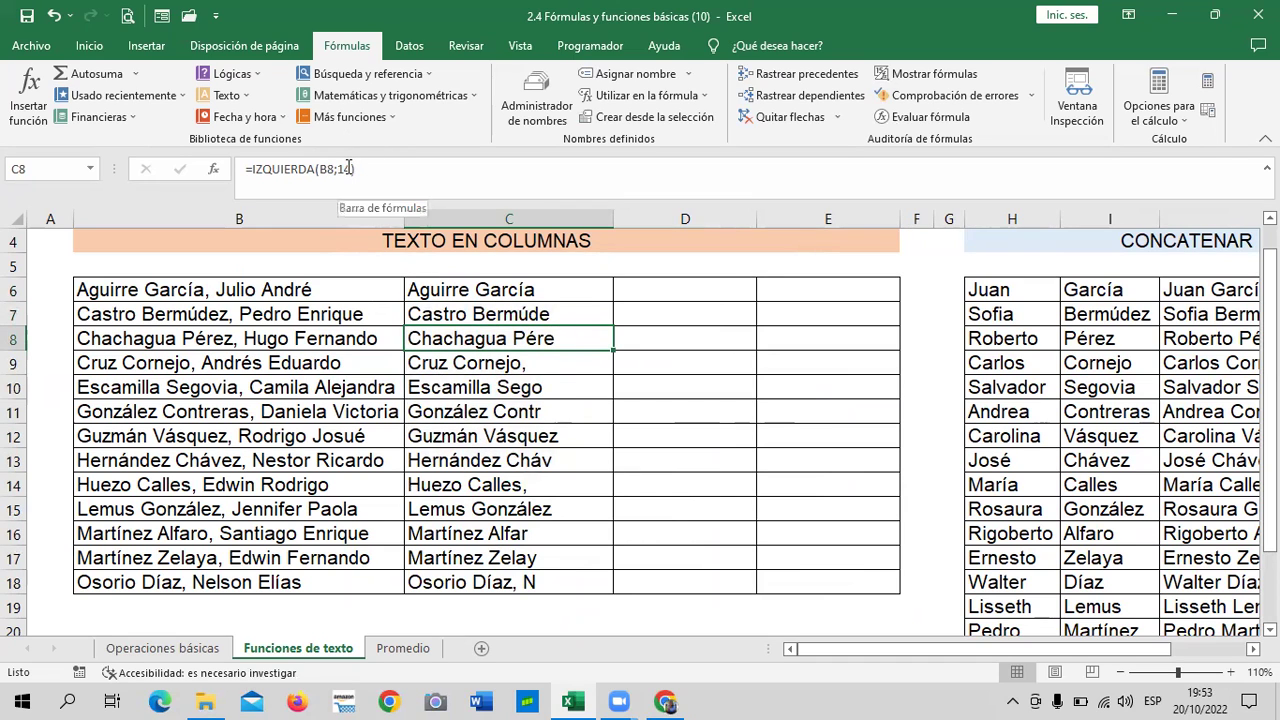
{"action": "left_click", "coordinate": [349, 168]}
{"action": "key", "text": "BackSpace"}
{"action": "type", "text": "5"}
{"action": "key", "text": "Return"}
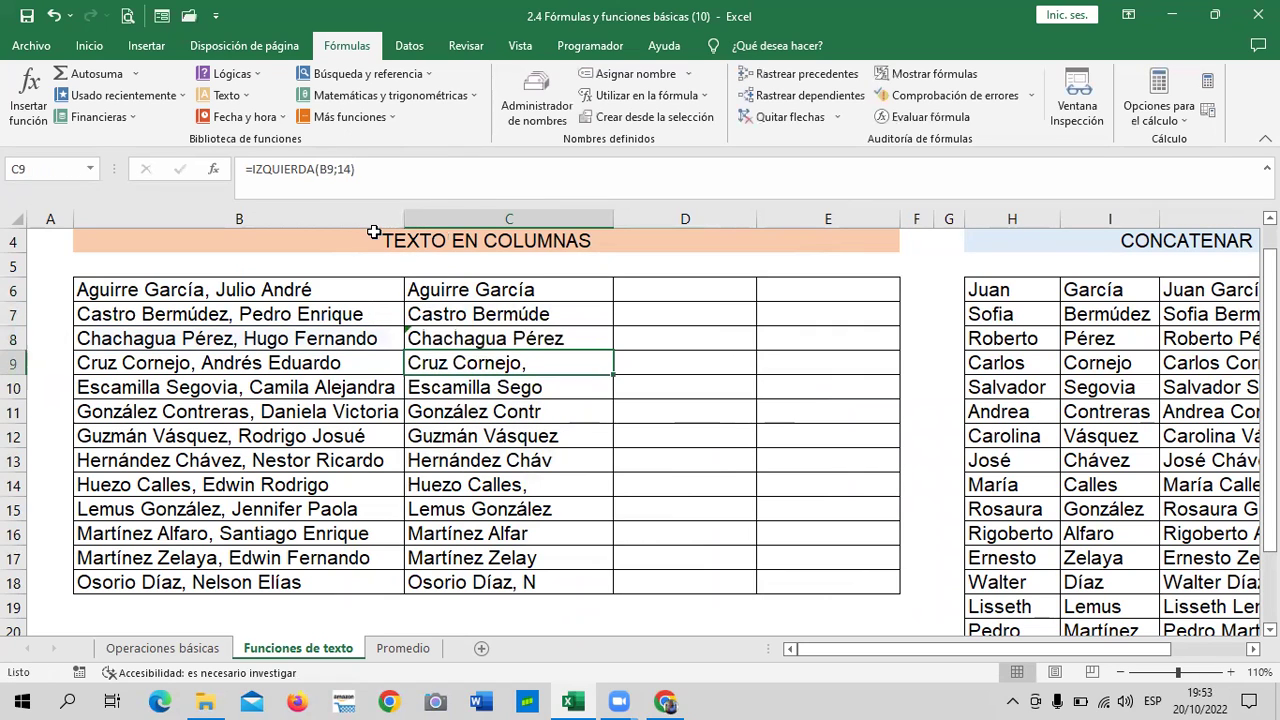
{"action": "left_click", "coordinate": [474, 338]}
{"action": "left_click", "coordinate": [390, 340]}
{"action": "left_click", "coordinate": [280, 428]}
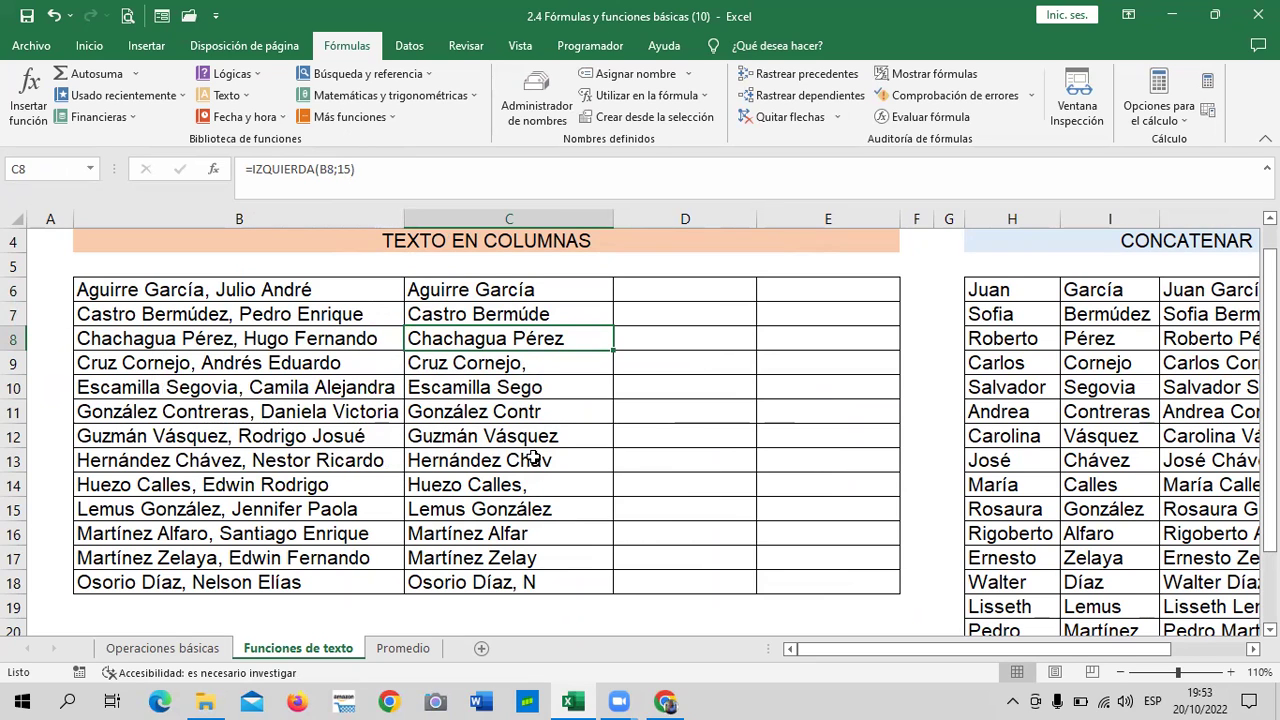
{"action": "left_click", "coordinate": [464, 364]}
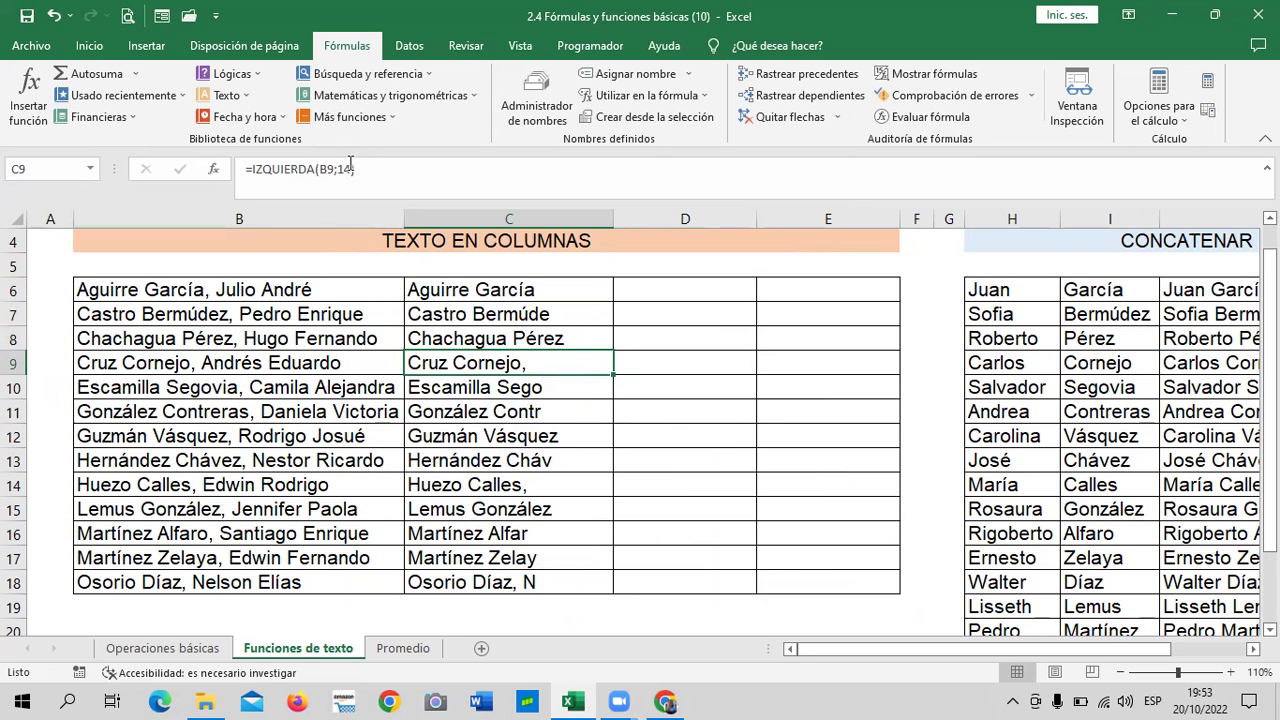
{"action": "left_click", "coordinate": [350, 168]}
{"action": "key", "text": "BackSpace"}
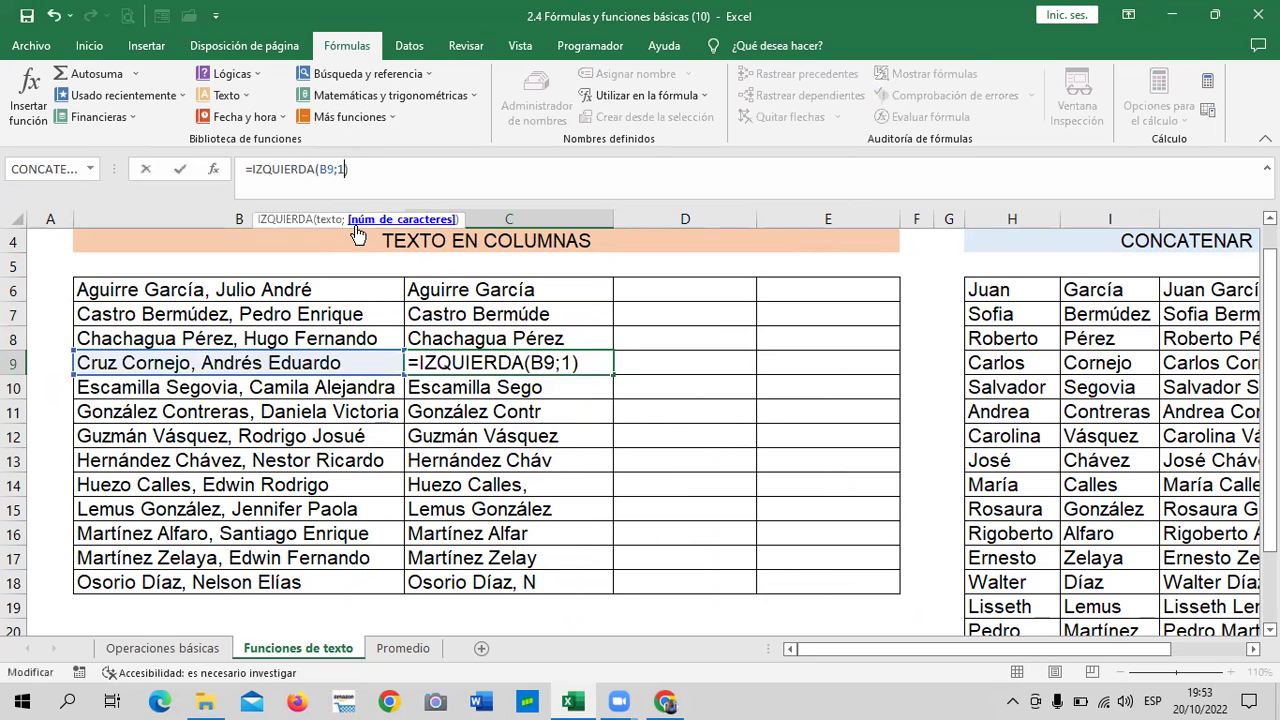
{"action": "type", "text": "2"}
{"action": "key", "text": "Return"}
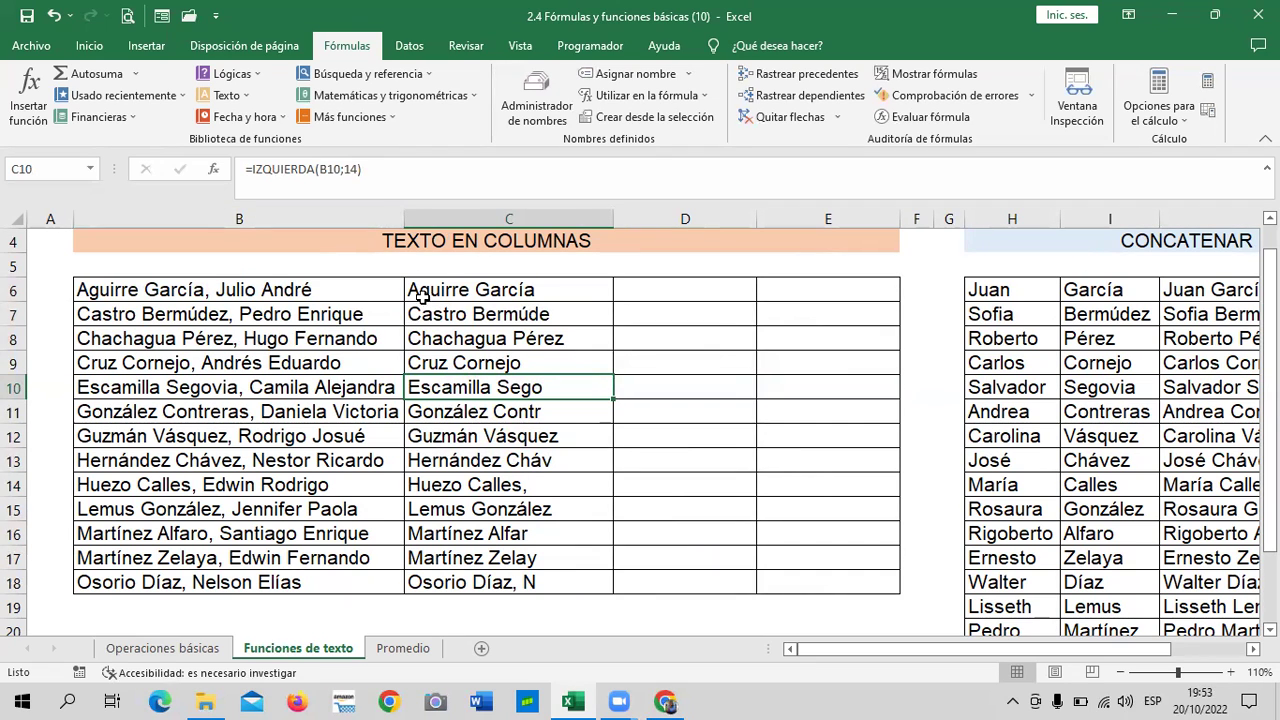
{"action": "left_click", "coordinate": [358, 169]}
{"action": "key", "text": "BackSpace"}
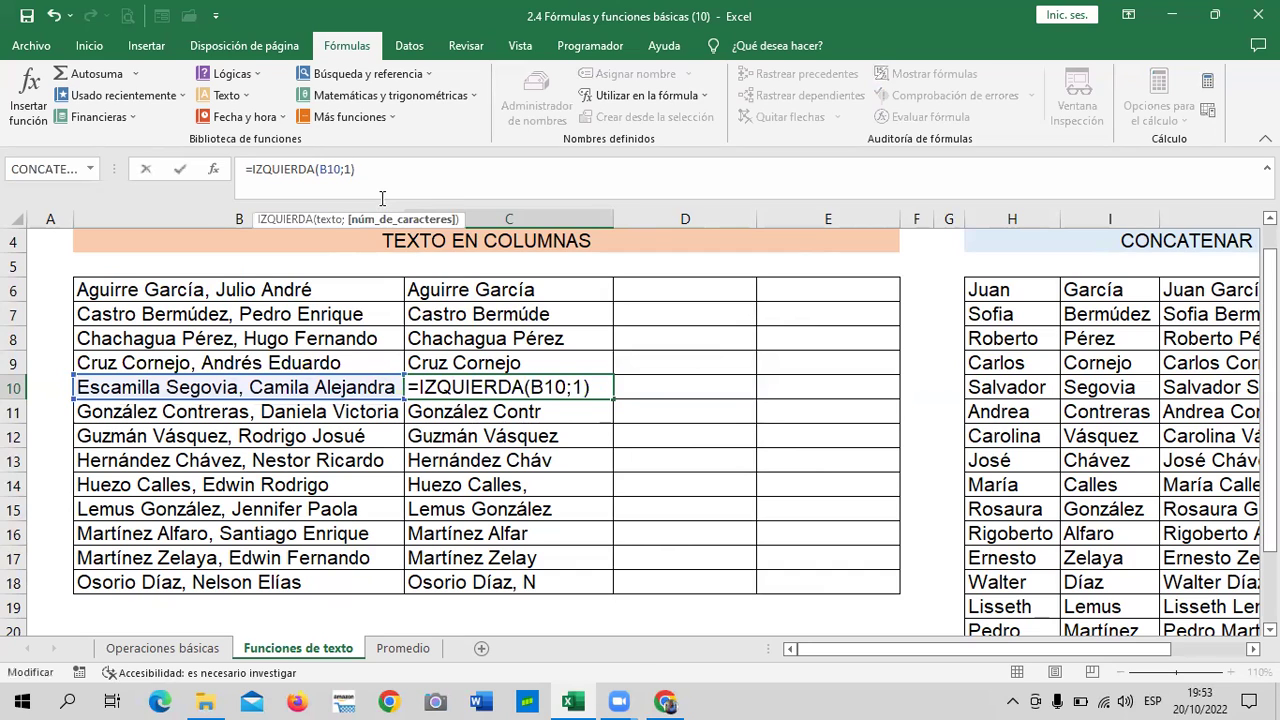
{"action": "type", "text": "7"}
{"action": "key", "text": "Return"}
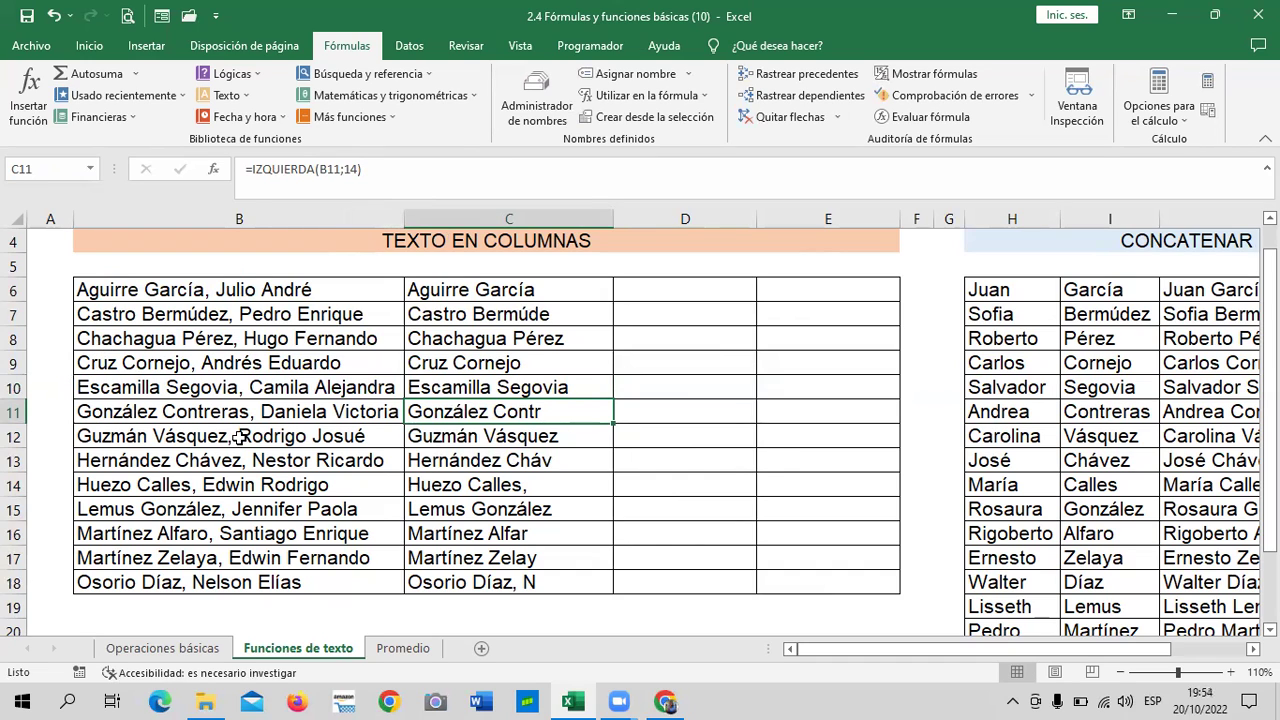
{"action": "left_click", "coordinate": [732, 478]}
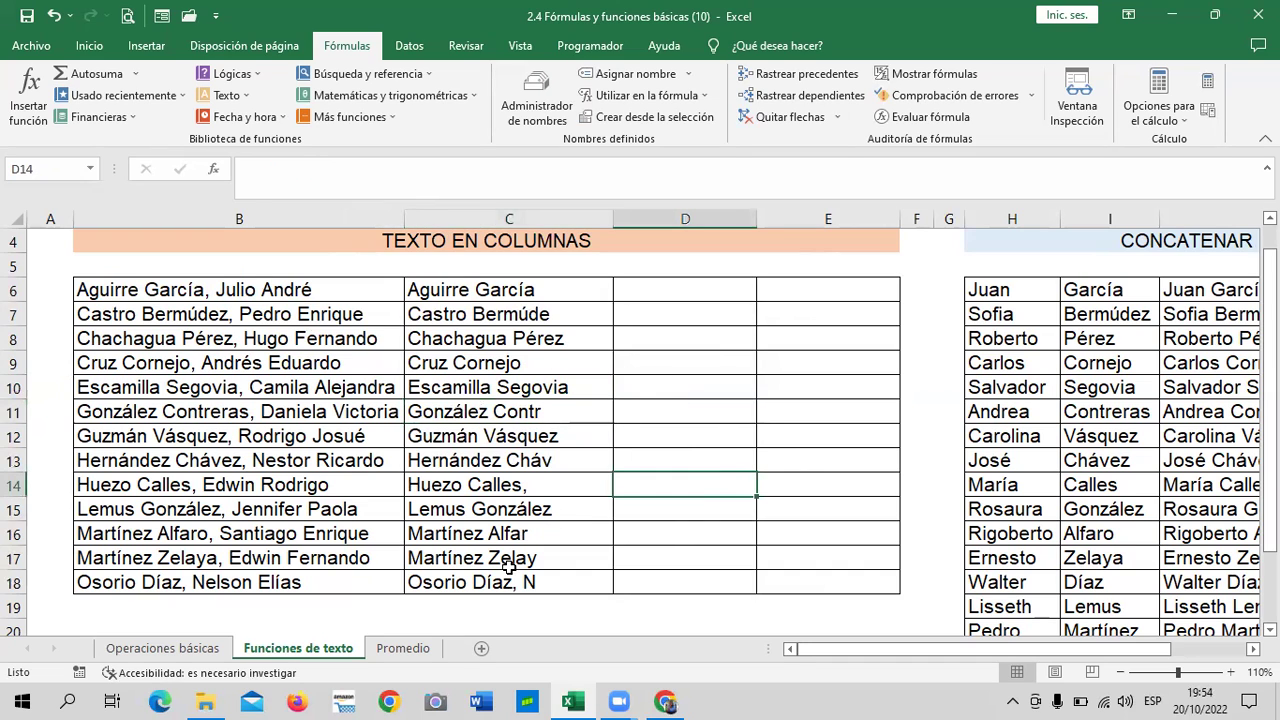
{"action": "left_click", "coordinate": [481, 587]}
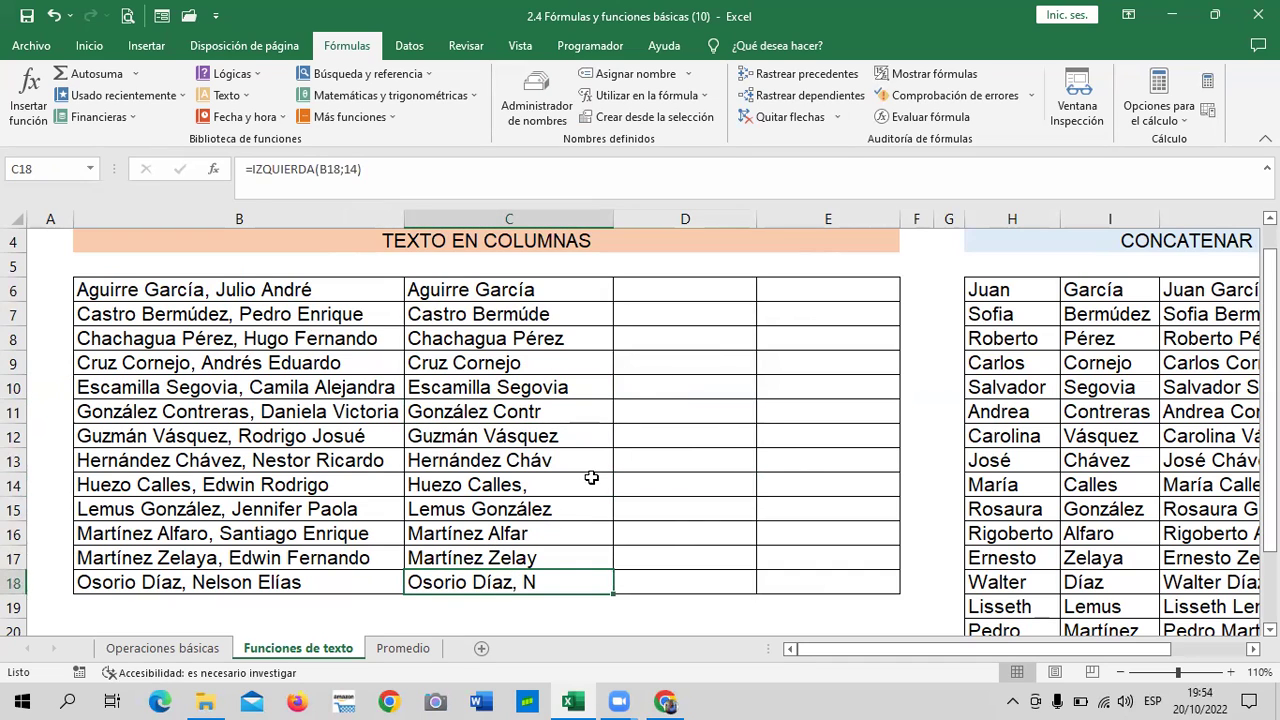
{"action": "left_click", "coordinate": [530, 459]}
{"action": "left_click", "coordinate": [537, 436]}
{"action": "left_click", "coordinate": [542, 411]}
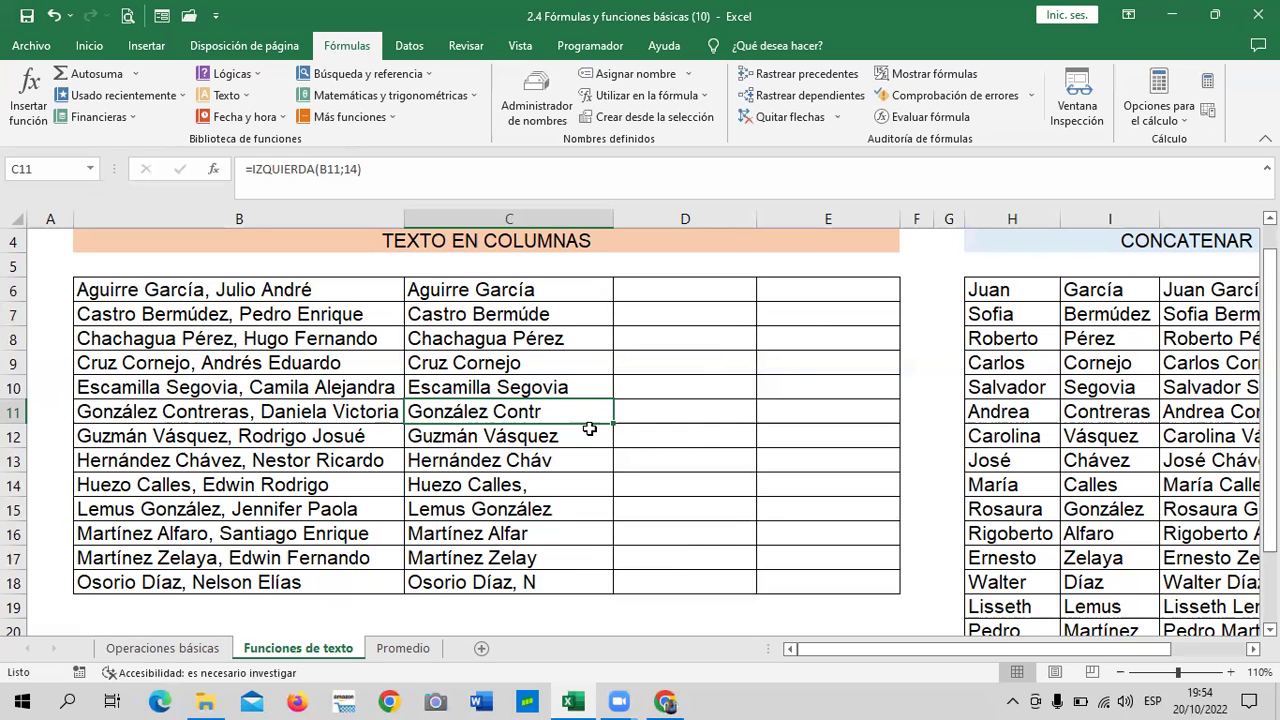
{"action": "left_click", "coordinate": [836, 516]}
{"action": "left_click", "coordinate": [823, 283]}
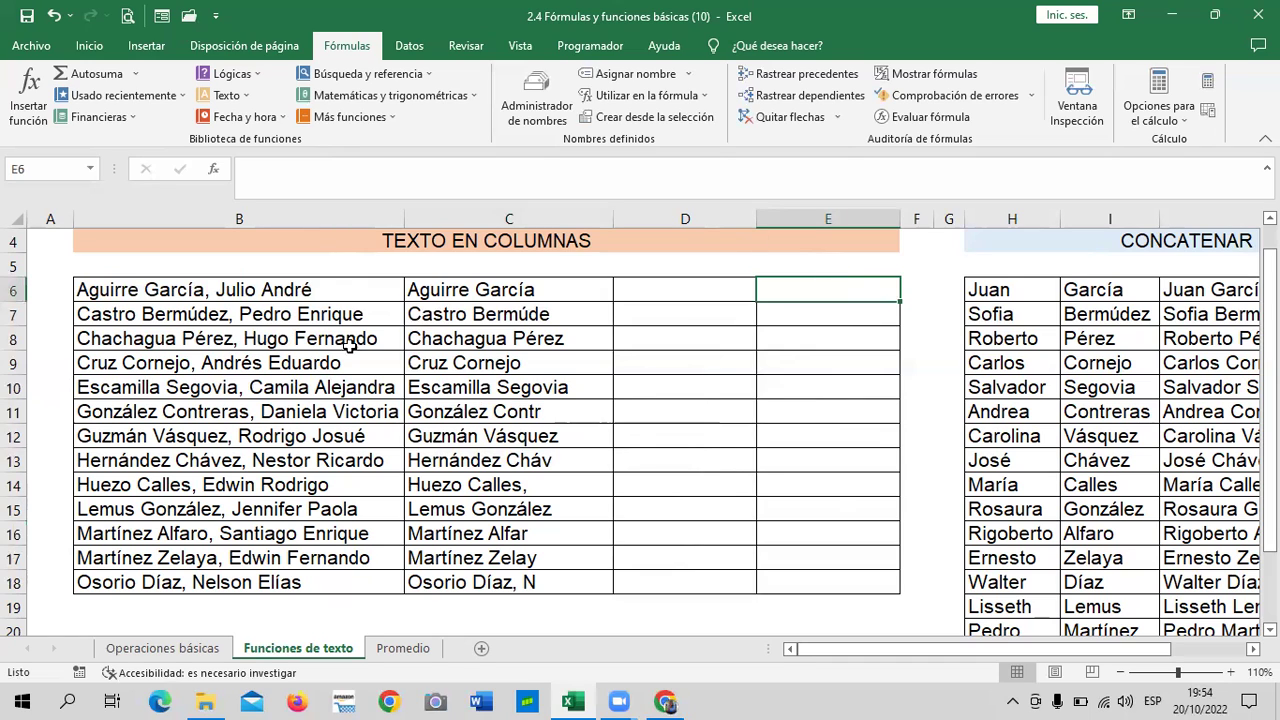
Enter =DERECHA(B6;5) in E6 to pull the first name from B6.
{"action": "left_click", "coordinate": [334, 290]}
{"action": "left_click", "coordinate": [805, 288]}
{"action": "type", "text": "="}
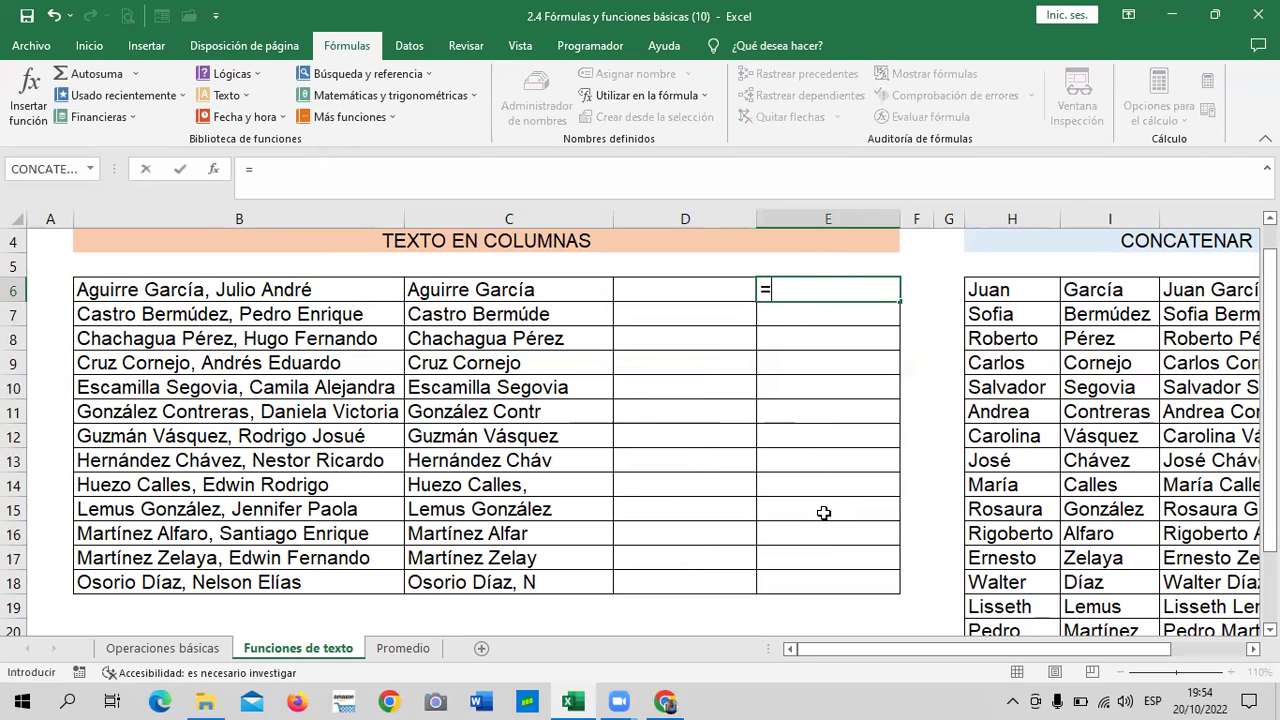
{"action": "type", "text": "dere"}
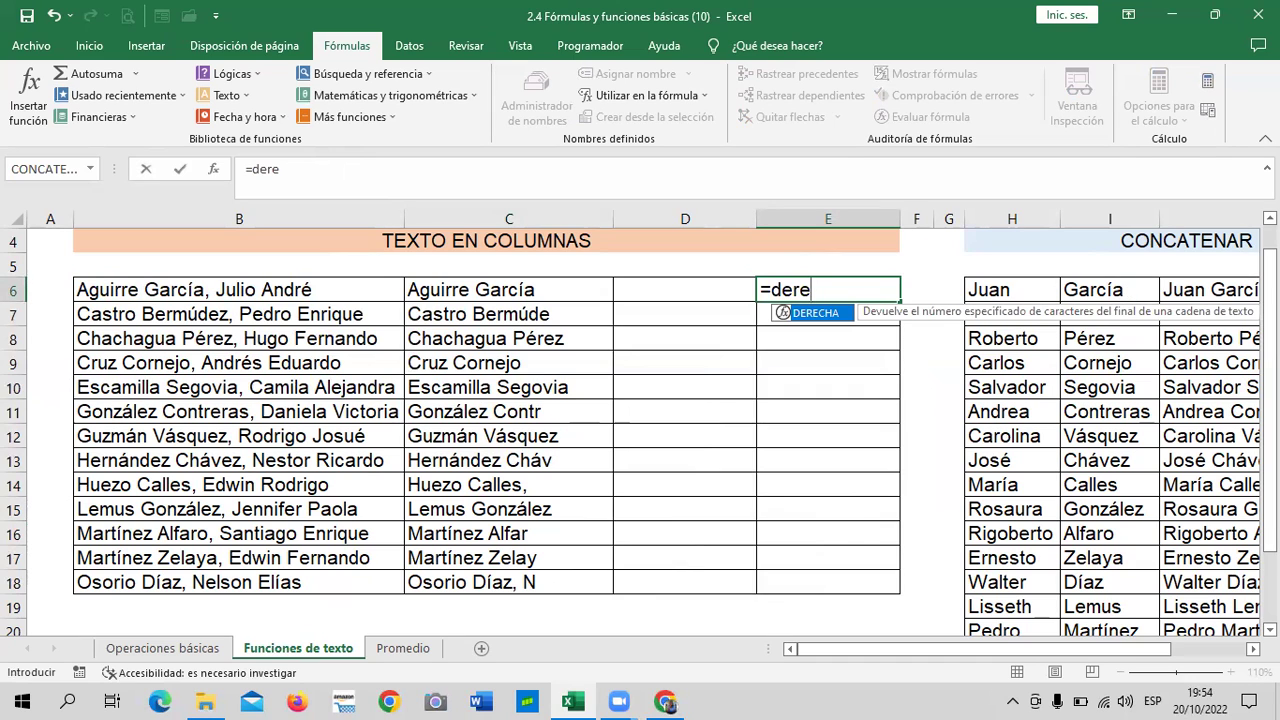
{"action": "double_click", "coordinate": [812, 313]}
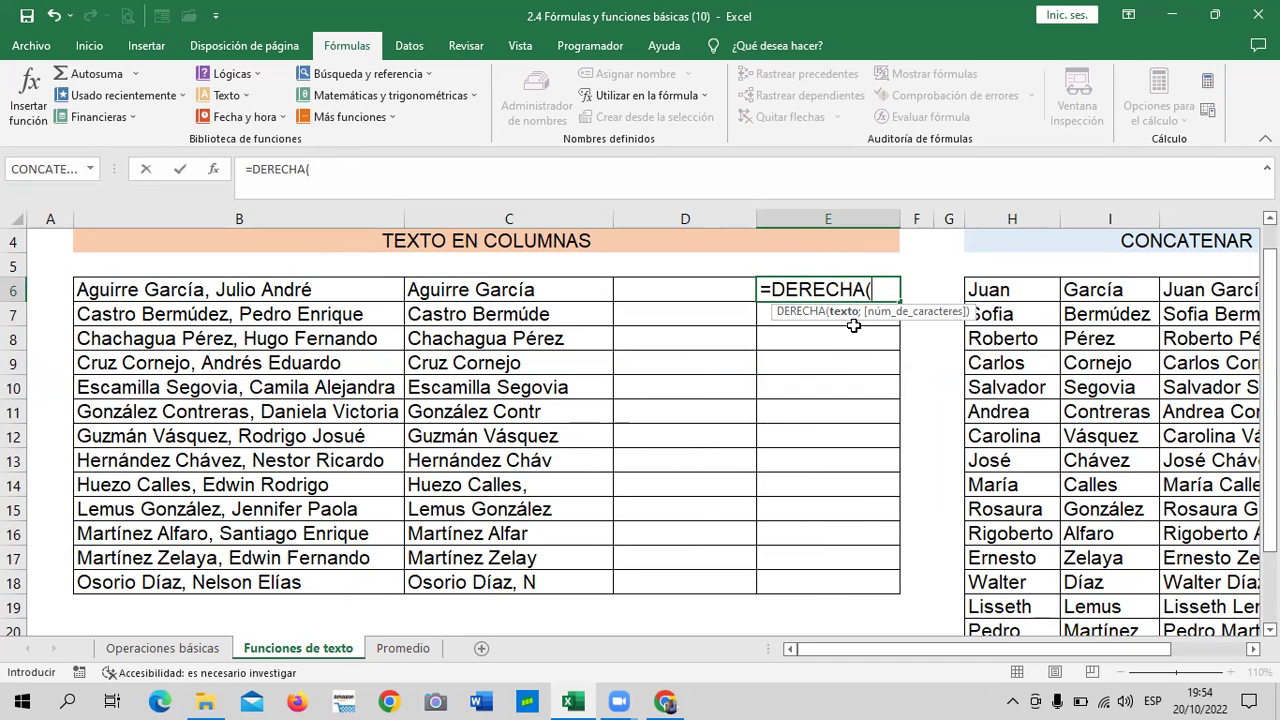
{"action": "left_click", "coordinate": [287, 290]}
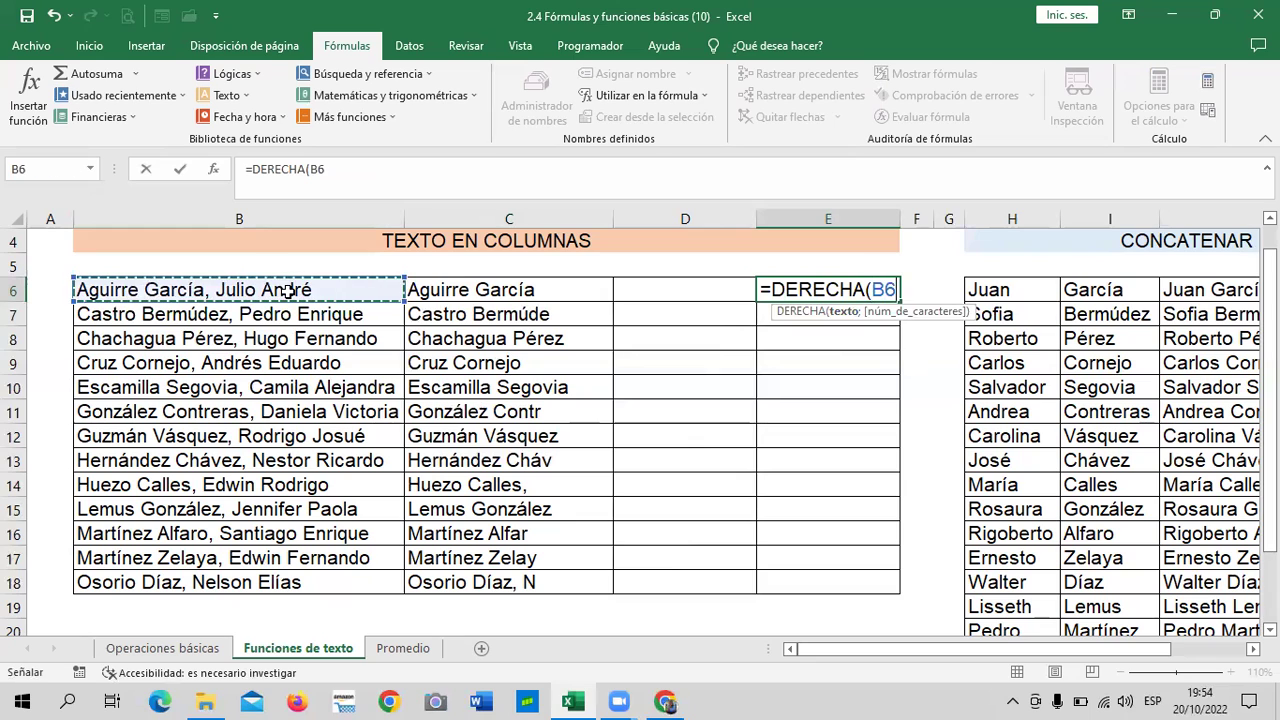
{"action": "type", "text": ";"}
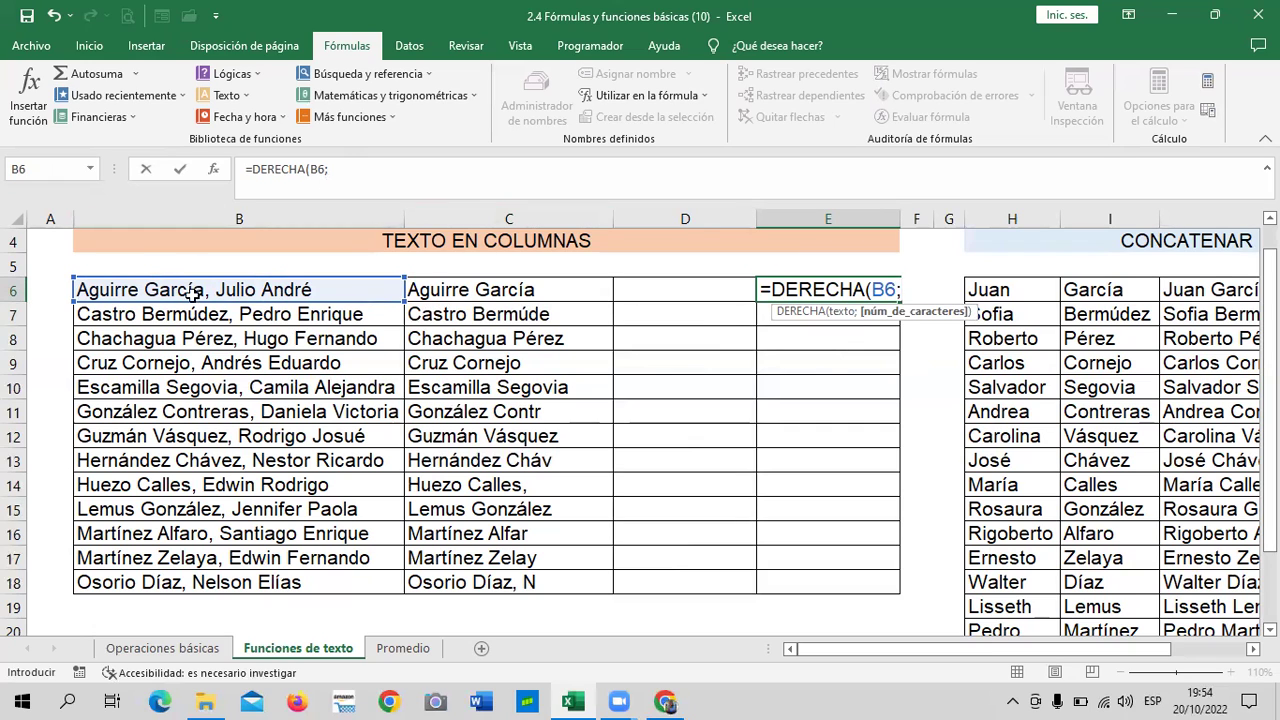
{"action": "type", "text": "5"}
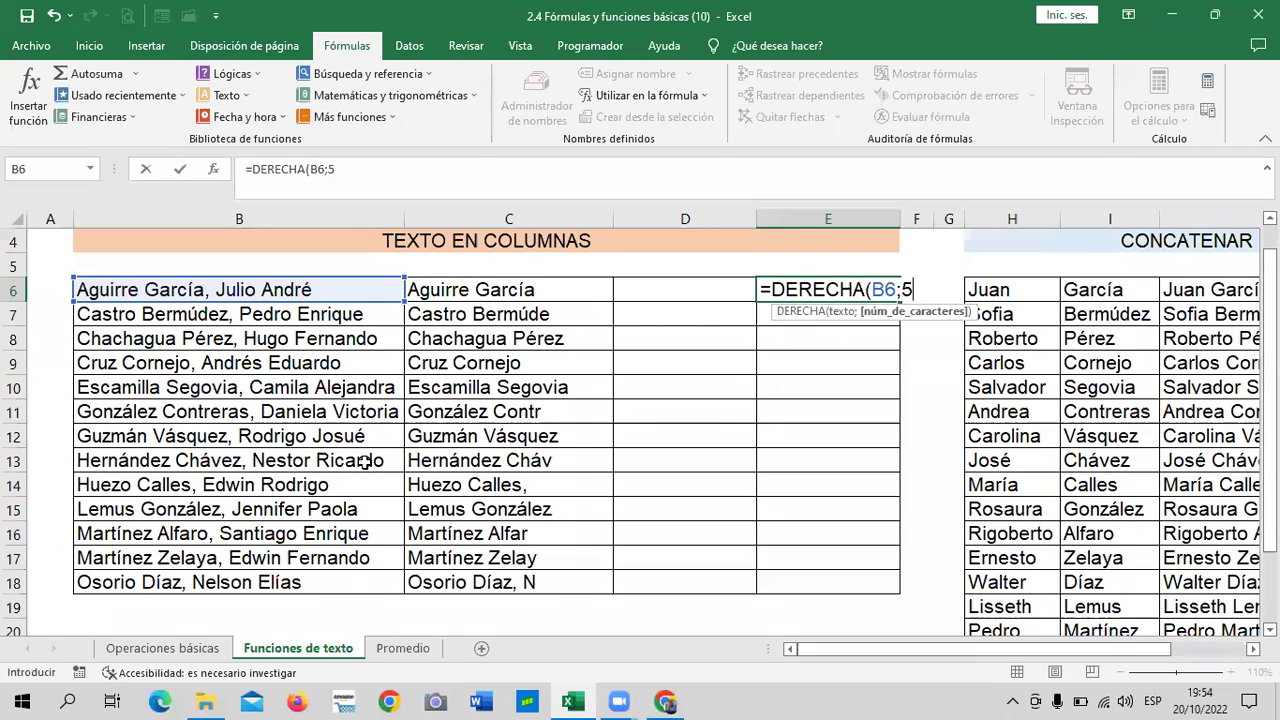
{"action": "type", "text": ")"}
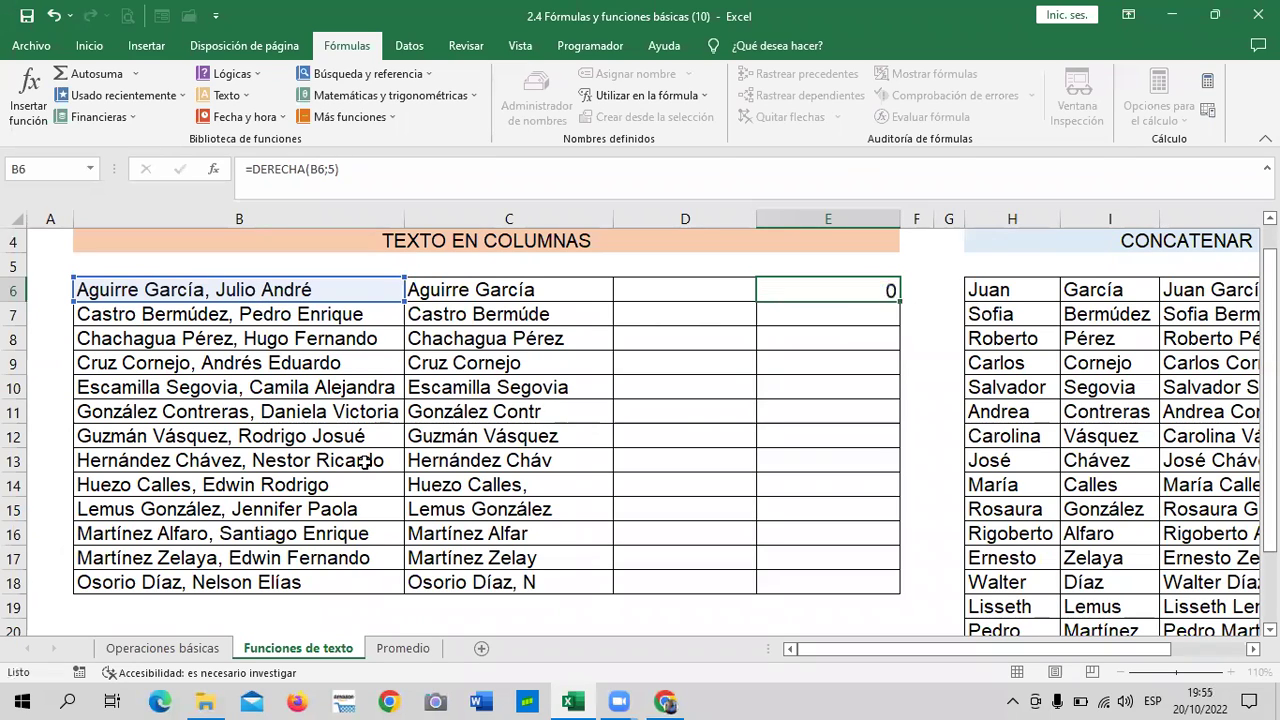
{"action": "key", "text": "Return"}
Change E6's character count to 7 so it shows 'André'.
{"action": "left_click", "coordinate": [803, 283]}
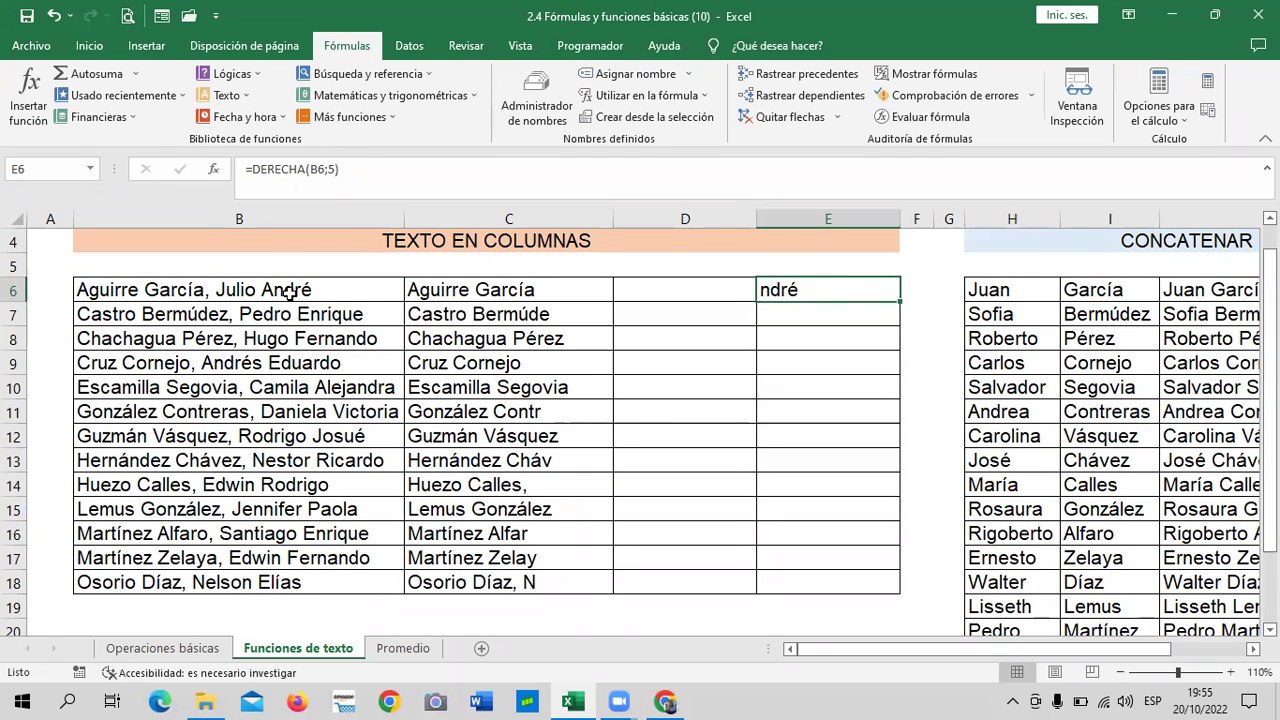
{"action": "left_click", "coordinate": [268, 287]}
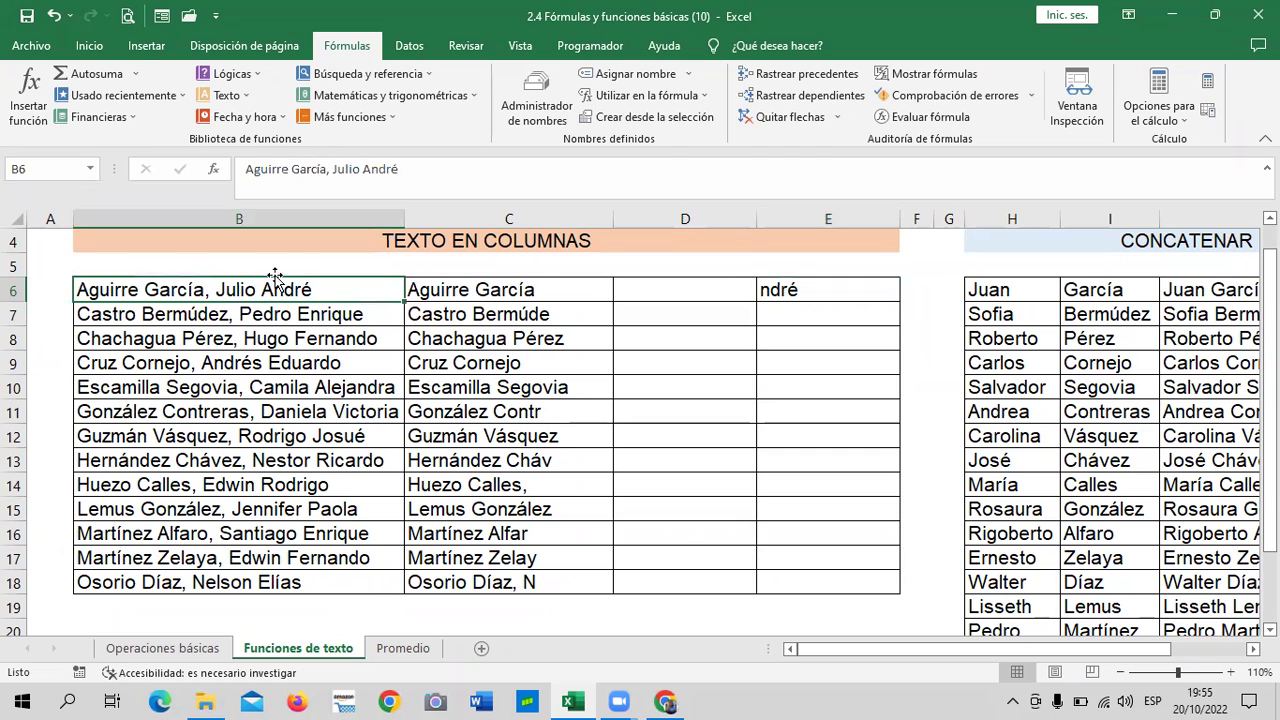
{"action": "left_click", "coordinate": [800, 289]}
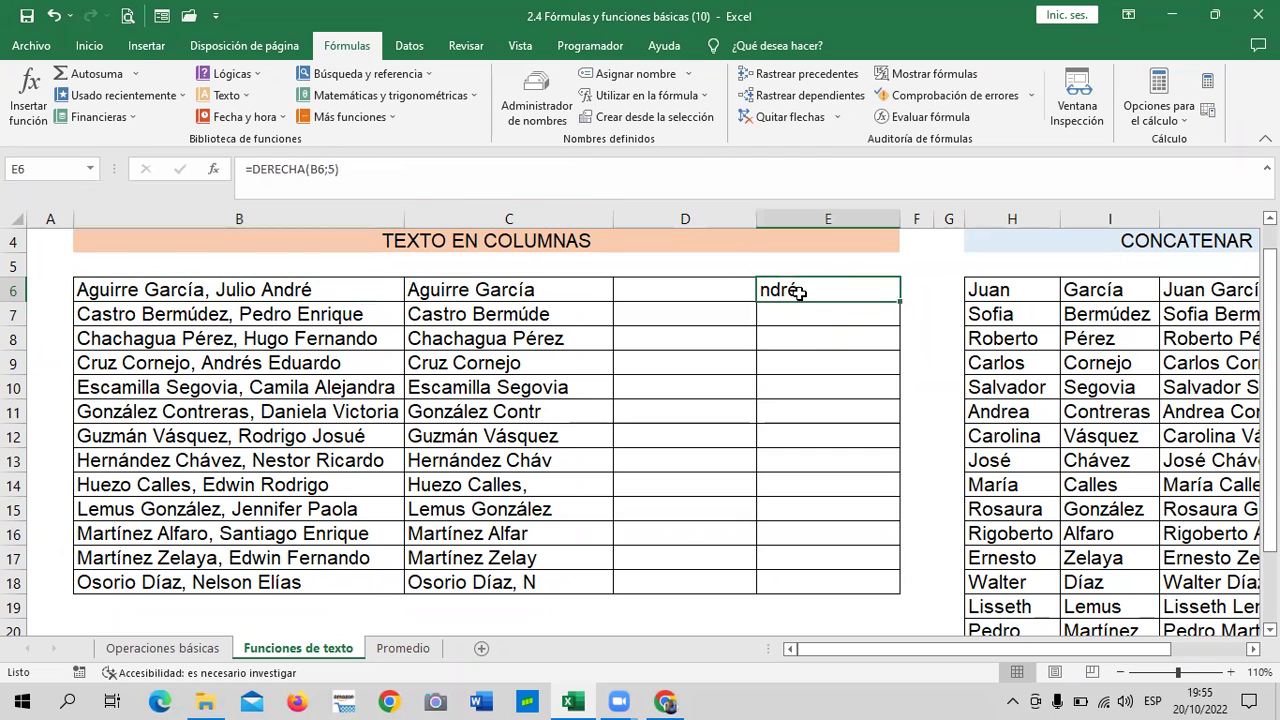
{"action": "left_click", "coordinate": [335, 172]}
{"action": "key", "text": "BackSpace"}
{"action": "type", "text": "4"}
{"action": "key", "text": "BackSpace"}
{"action": "type", "text": "7"}
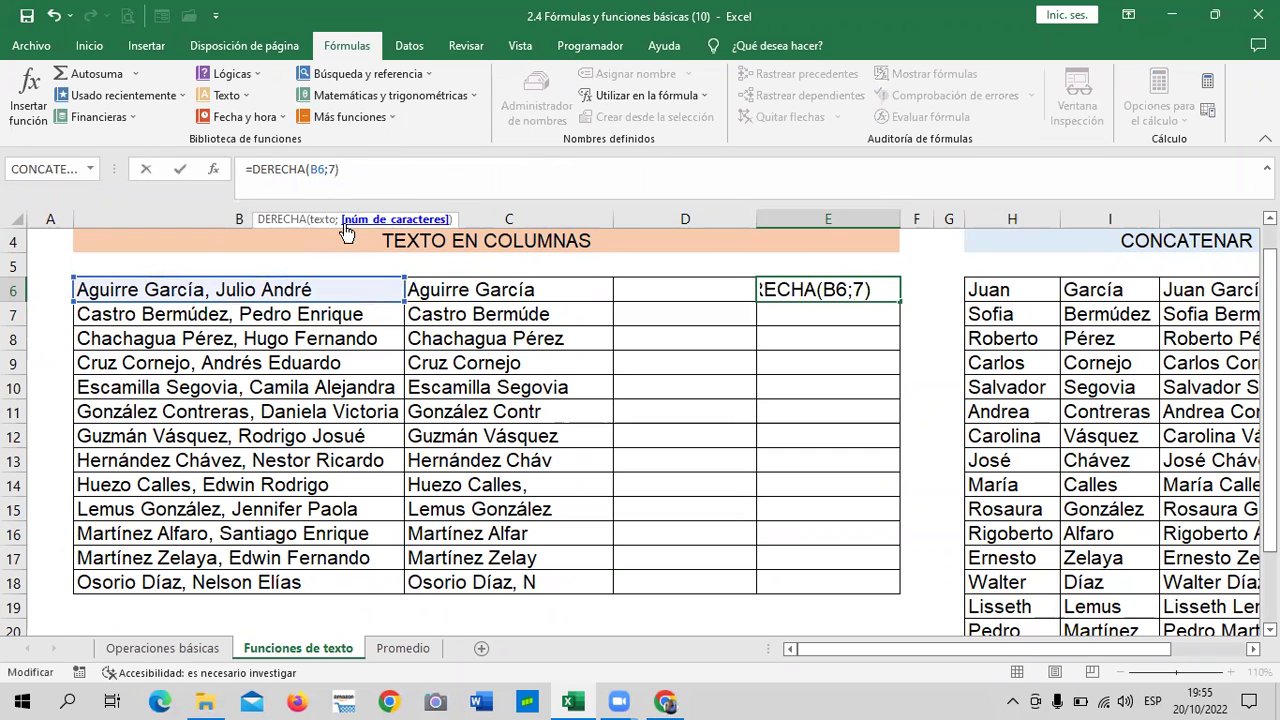
{"action": "key", "text": "Return"}
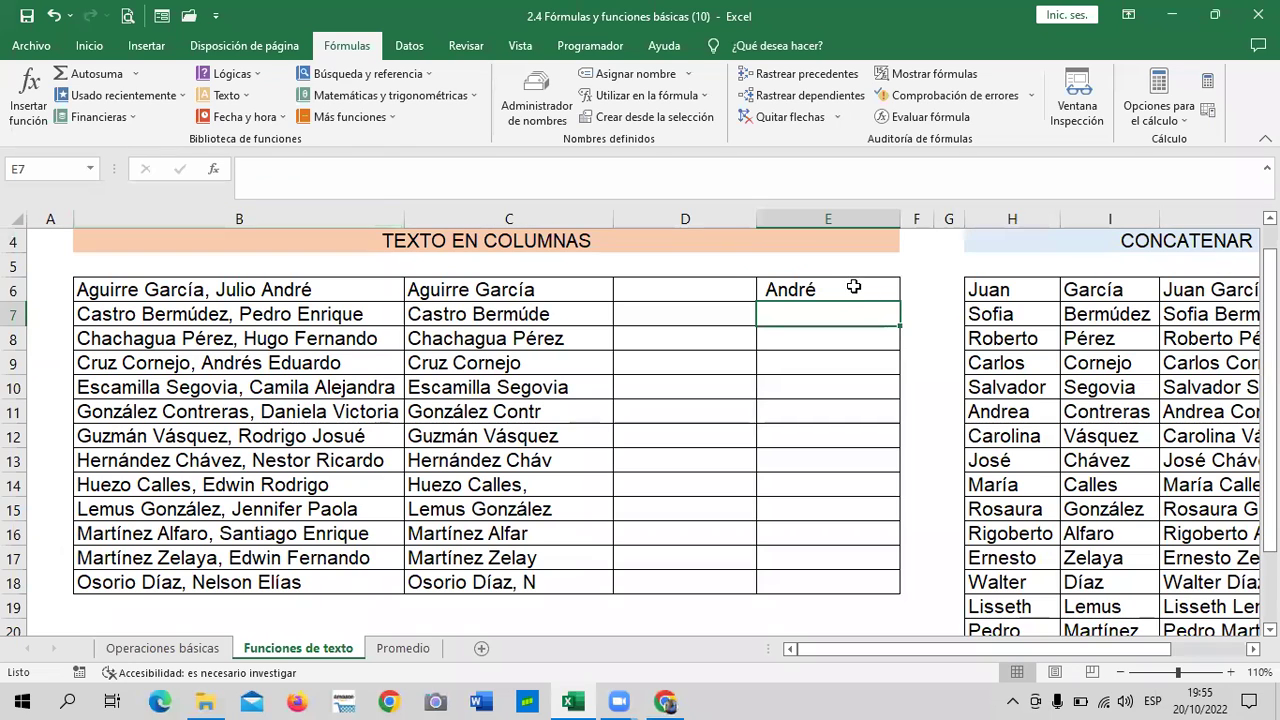
Copy the E6 first-name formula down through row 18.
{"action": "left_click", "coordinate": [852, 288]}
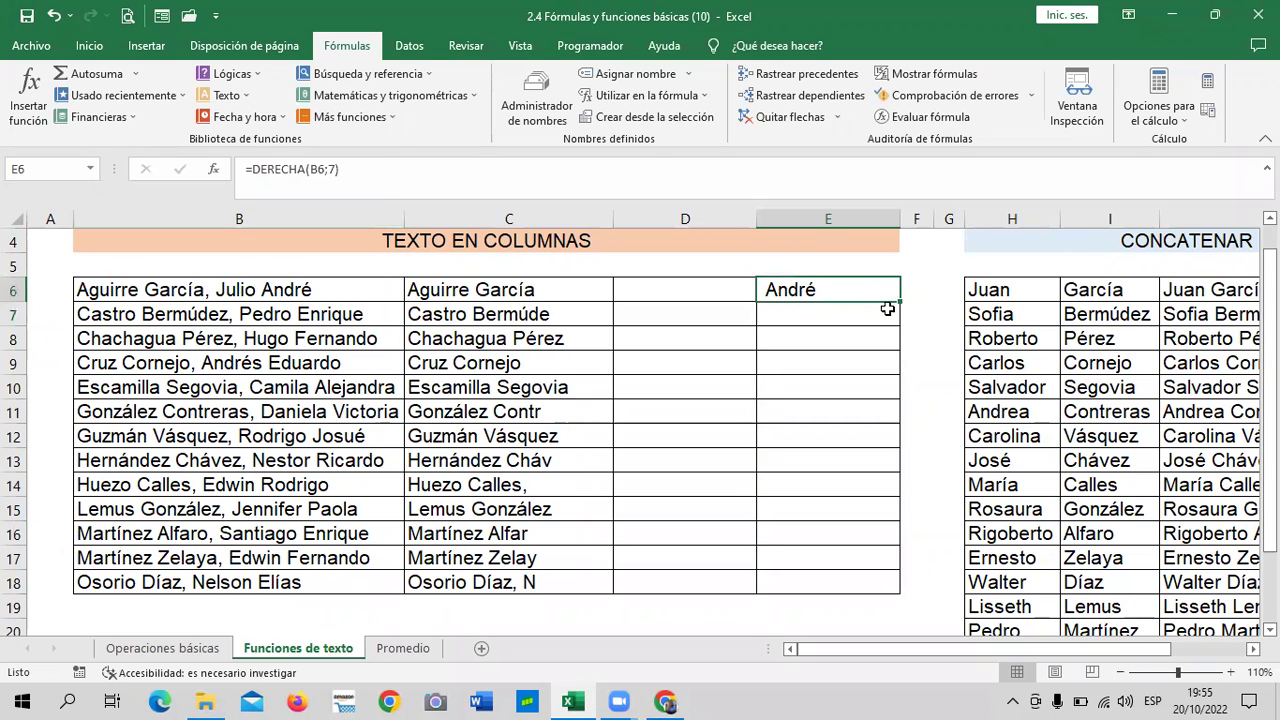
{"action": "left_click_drag", "start_coordinate": [900, 304], "coordinate": [906, 594]}
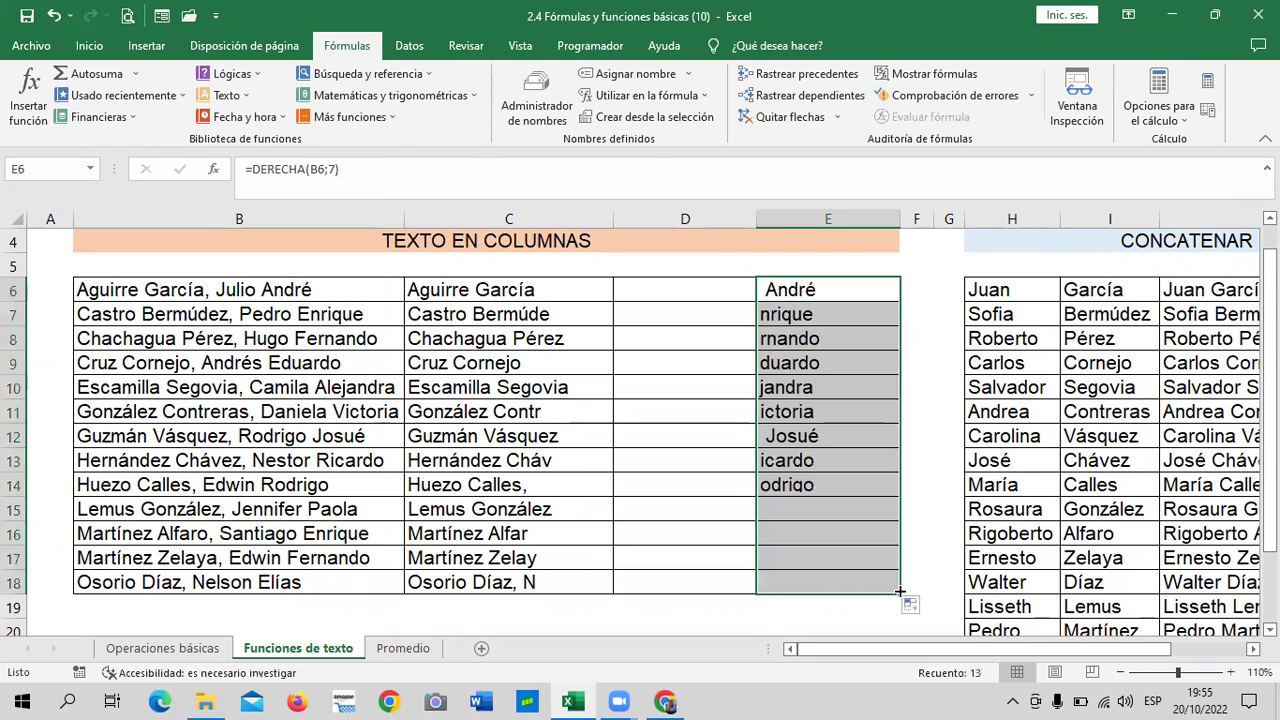
{"action": "left_click", "coordinate": [874, 566]}
{"action": "left_click", "coordinate": [800, 582]}
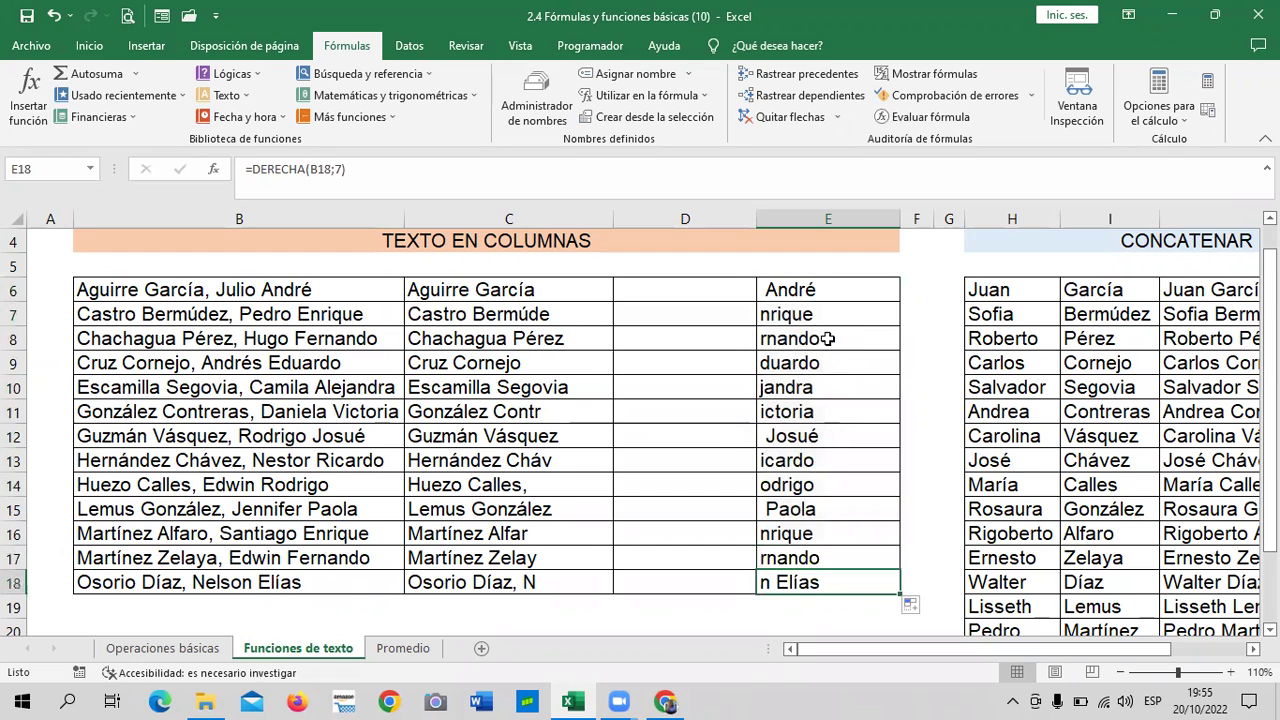
Set E7's character count to 8 so it shows 'Enrique'.
{"action": "left_click", "coordinate": [820, 308]}
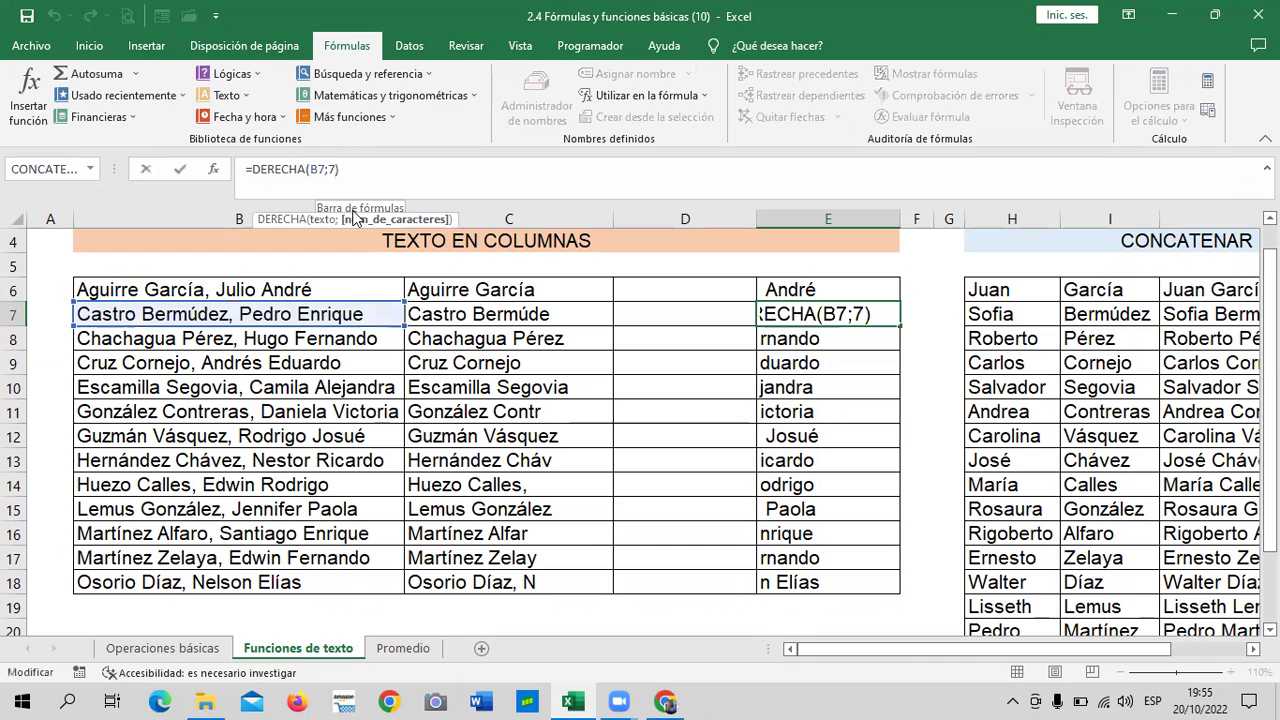
{"action": "key", "text": "BackSpace"}
{"action": "type", "text": "8"}
{"action": "key", "text": "Return"}
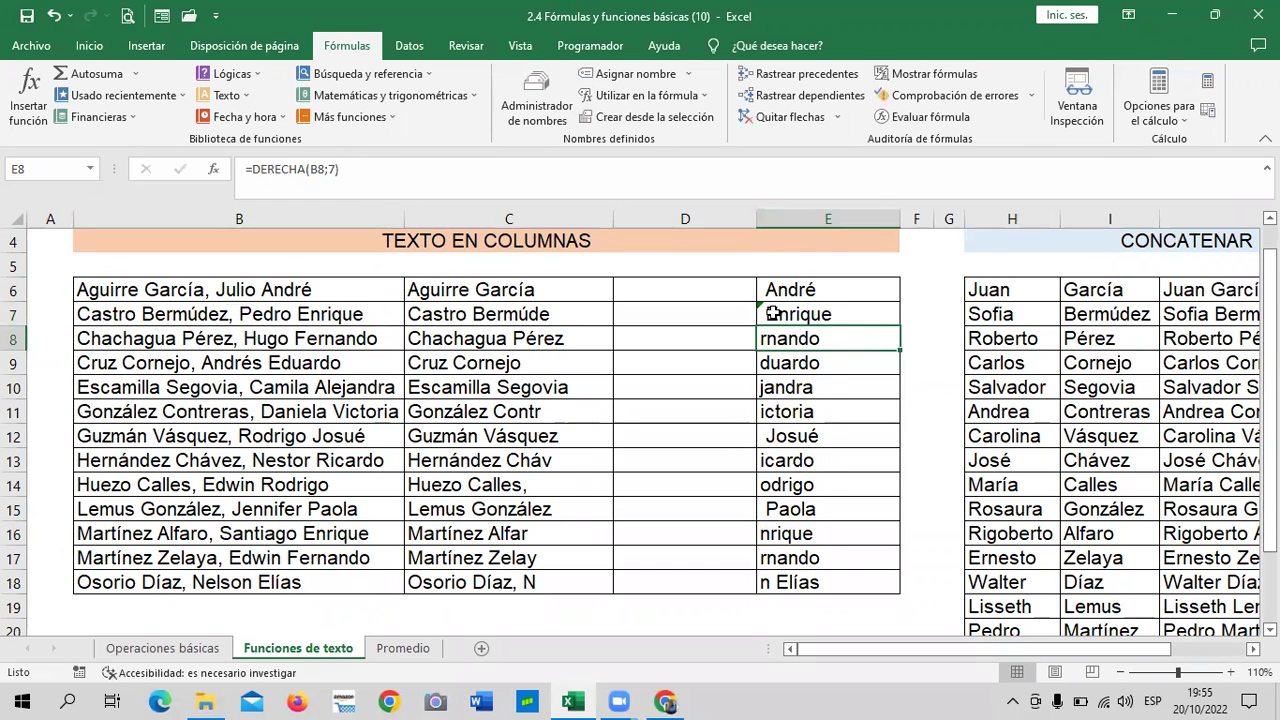
{"action": "left_click", "coordinate": [773, 313]}
{"action": "left_click", "coordinate": [363, 174]}
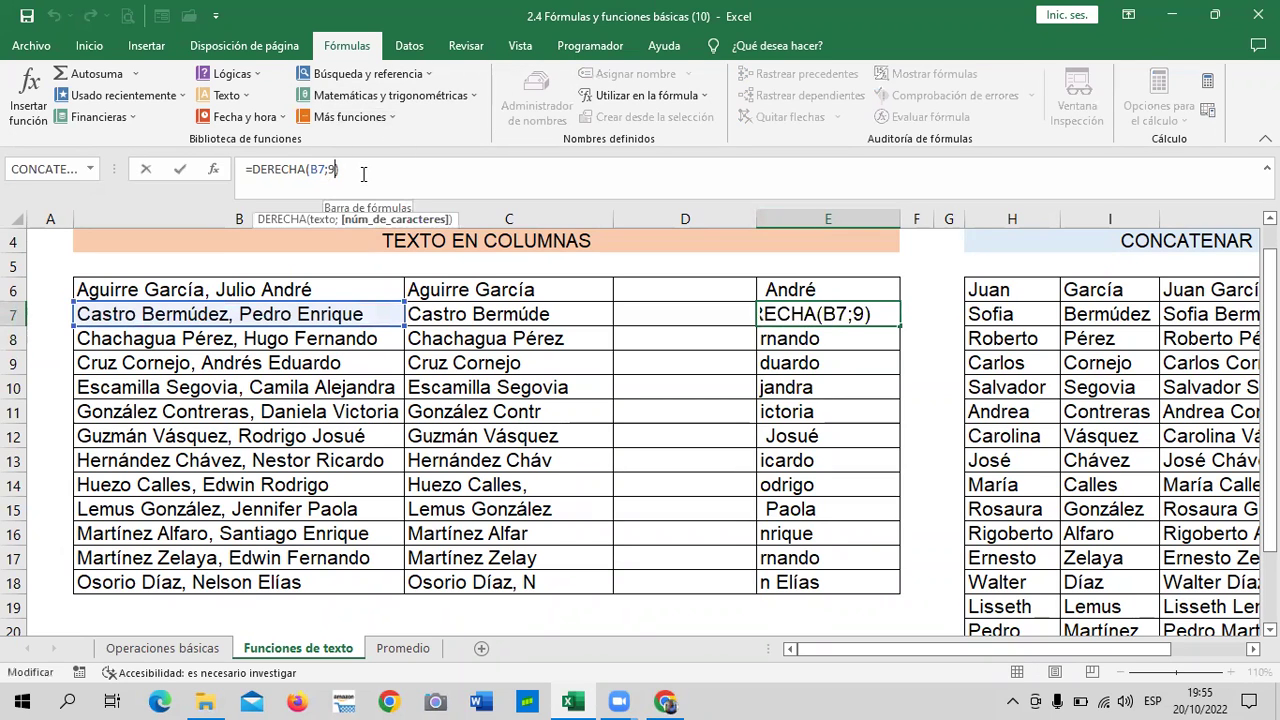
{"action": "key", "text": "BackSpace"}
{"action": "type", "text": "8"}
{"action": "key", "text": "Return"}
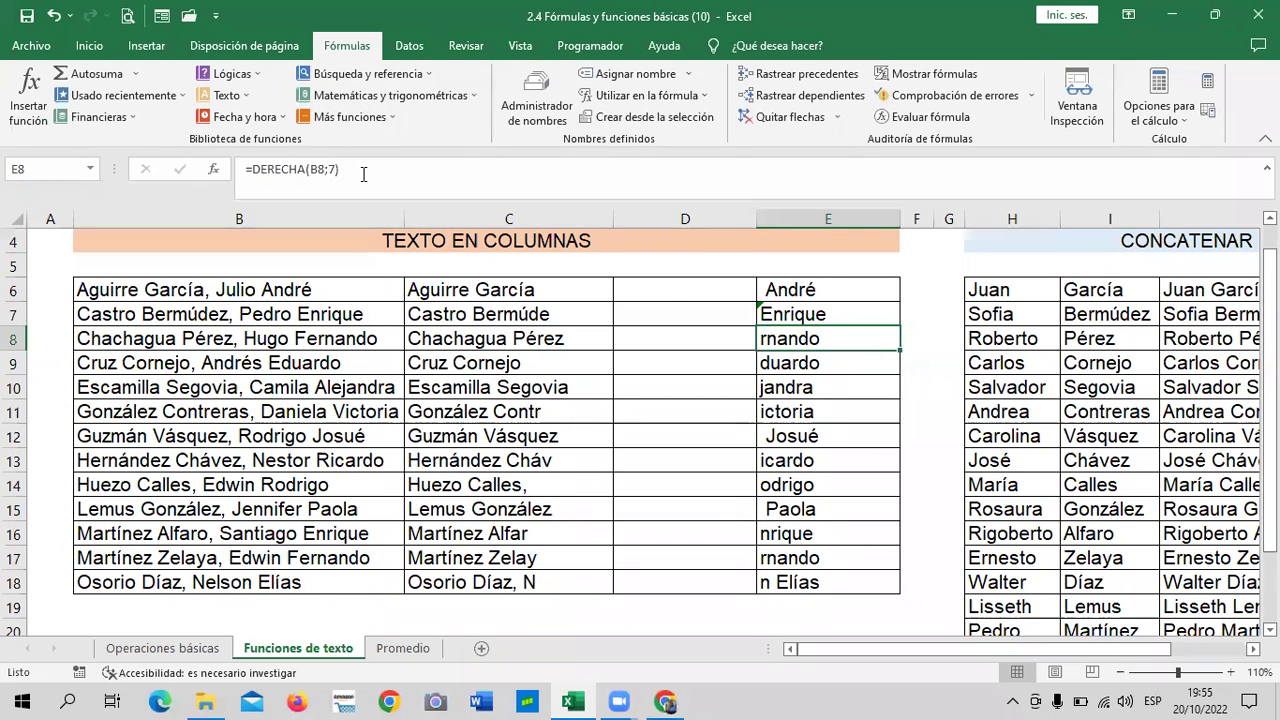
Set E8's character count to 9 so it shows 'Fernando'.
{"action": "left_click", "coordinate": [803, 292]}
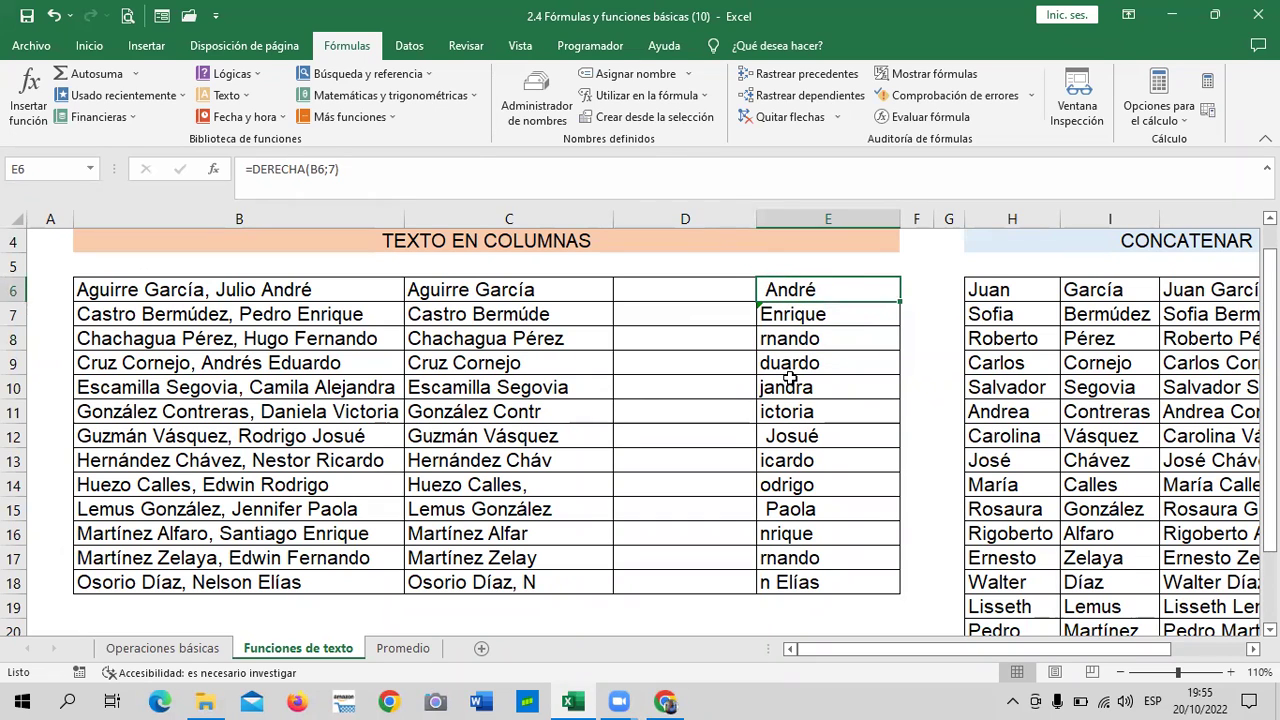
{"action": "left_click", "coordinate": [780, 338]}
{"action": "left_click", "coordinate": [338, 168]}
{"action": "key", "text": "BackSpace"}
{"action": "type", "text": "9"}
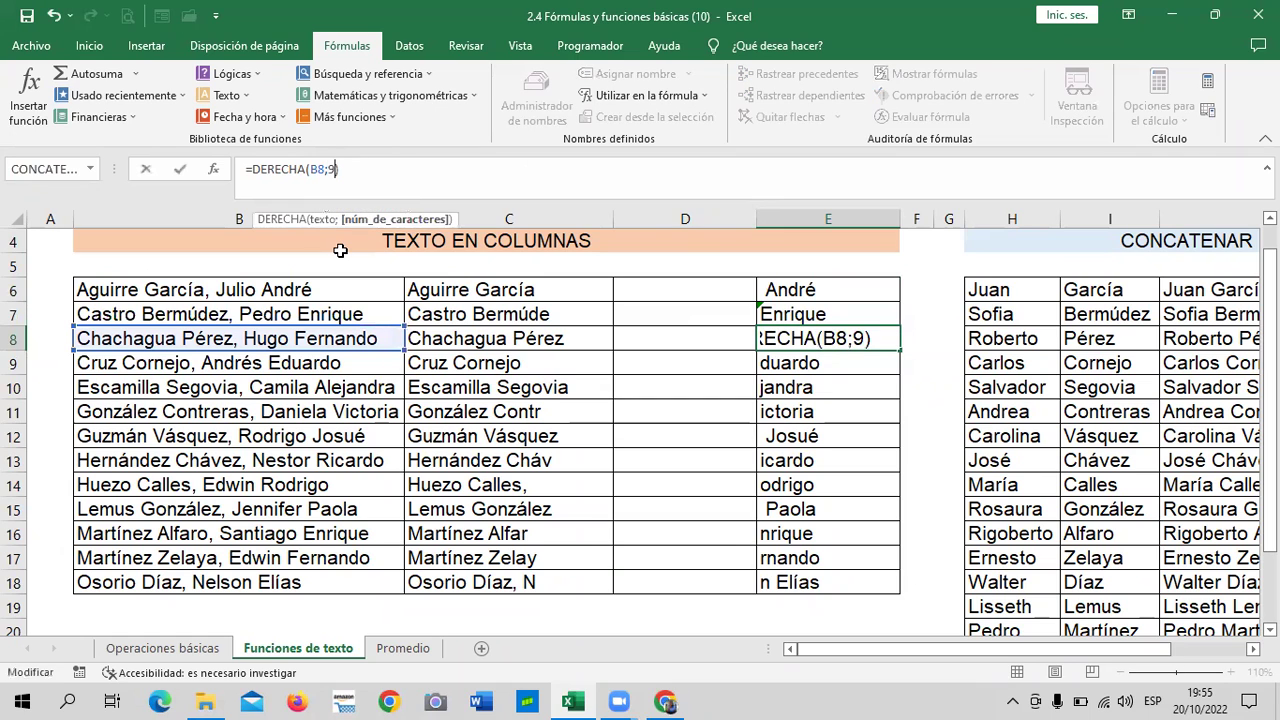
{"action": "key", "text": "Return"}
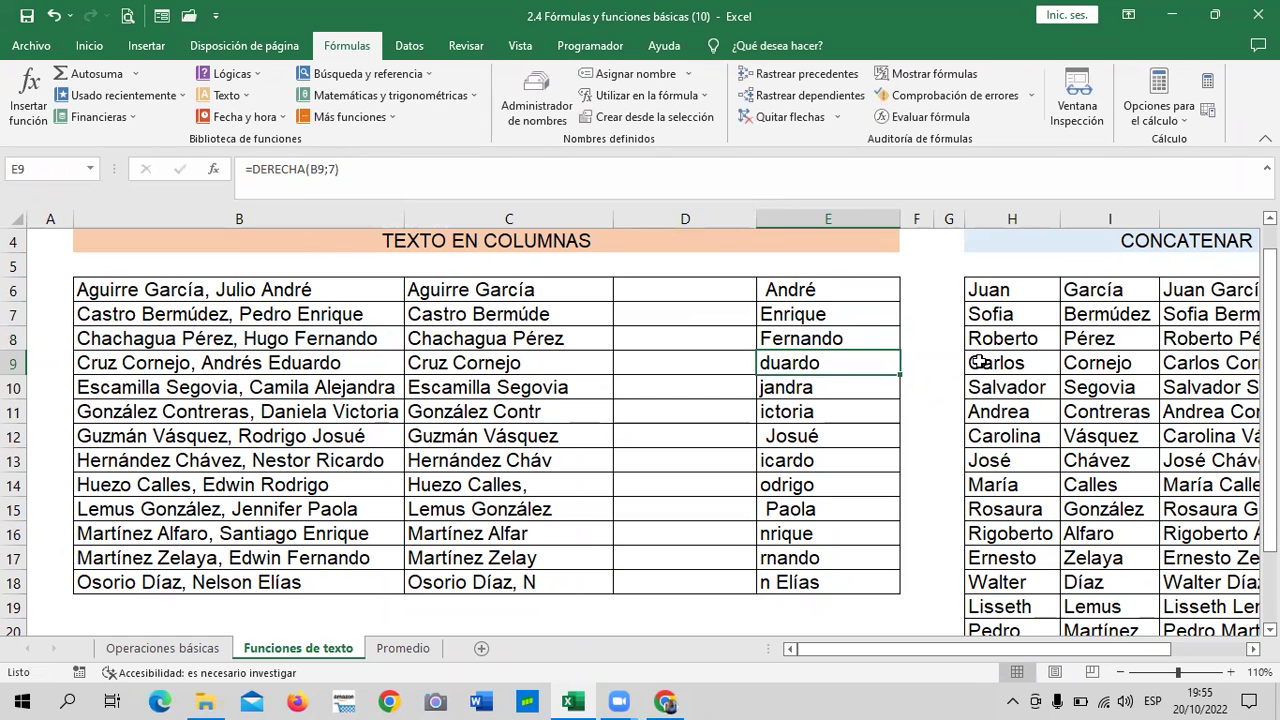
Set E9's DERECHA character count to 8 so it shows 'Eduardo'.
{"action": "left_click", "coordinate": [339, 170]}
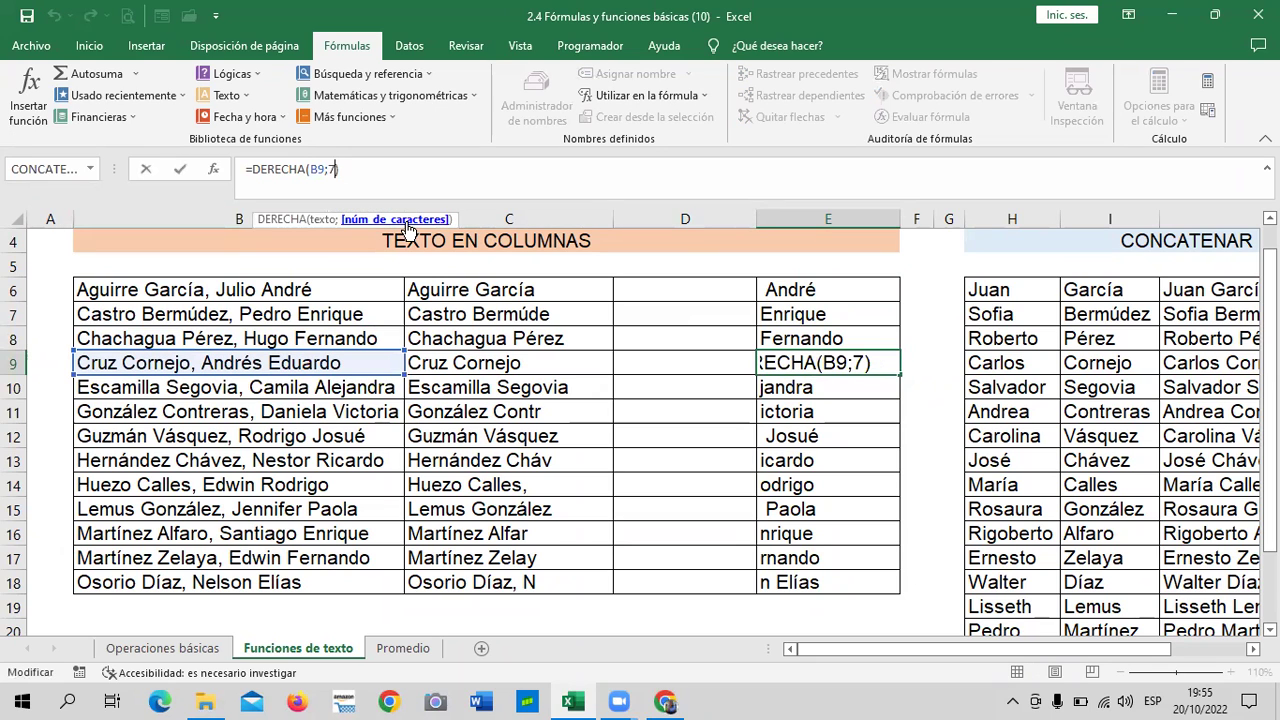
{"action": "key", "text": "BackSpace"}
{"action": "type", "text": "8"}
{"action": "key", "text": "Return"}
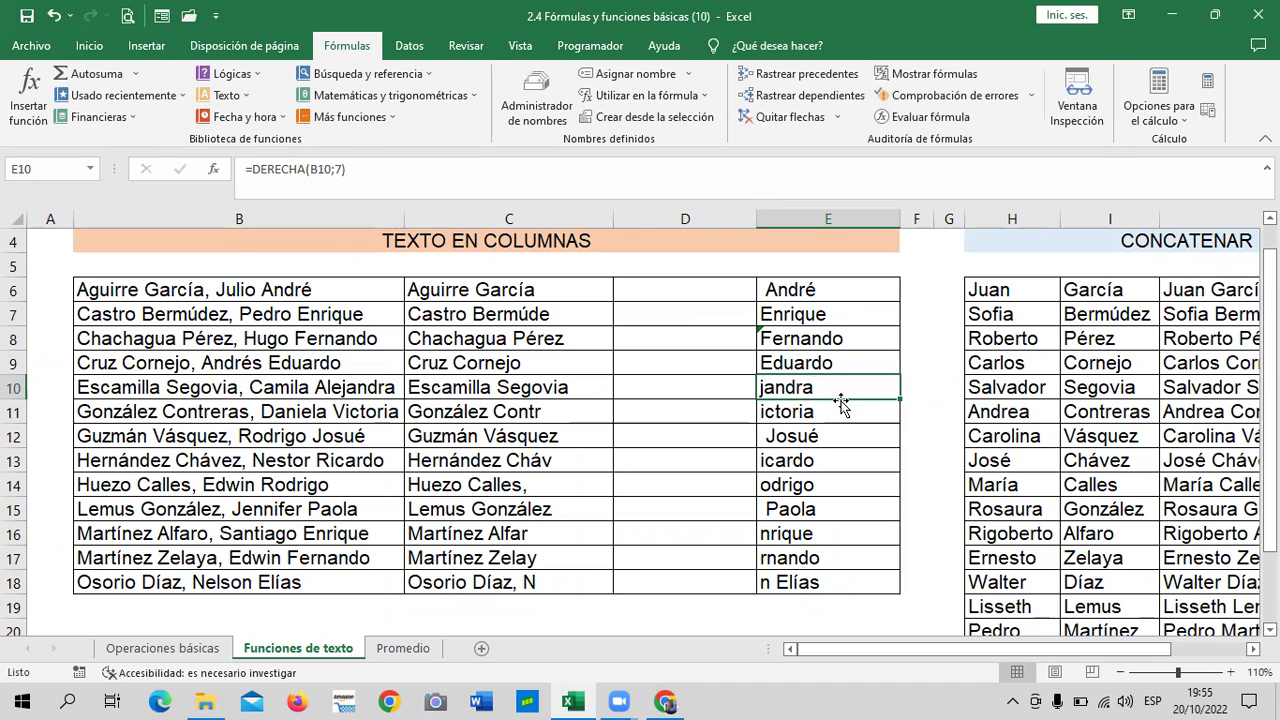
{"action": "left_click", "coordinate": [808, 290]}
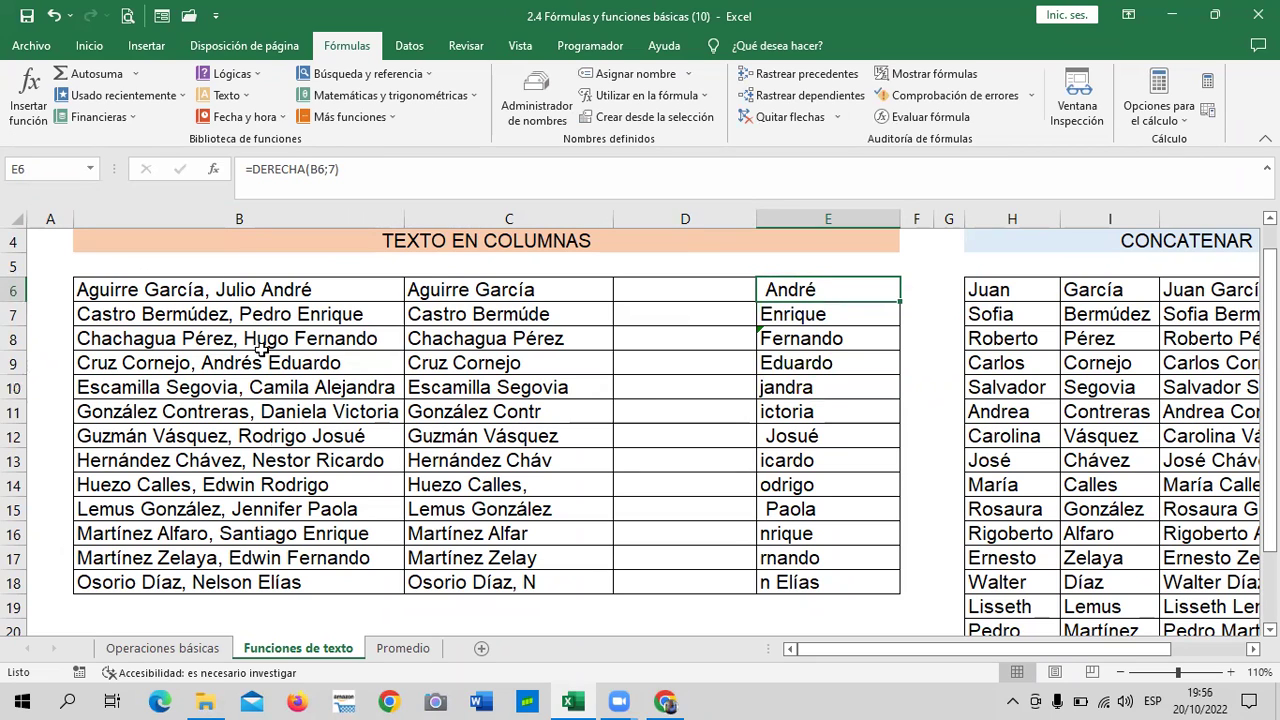
Enter =EXTRAE(B6;14;6) in D6 to extract a given name from B6.
{"action": "left_click", "coordinate": [549, 291]}
{"action": "left_click", "coordinate": [822, 294]}
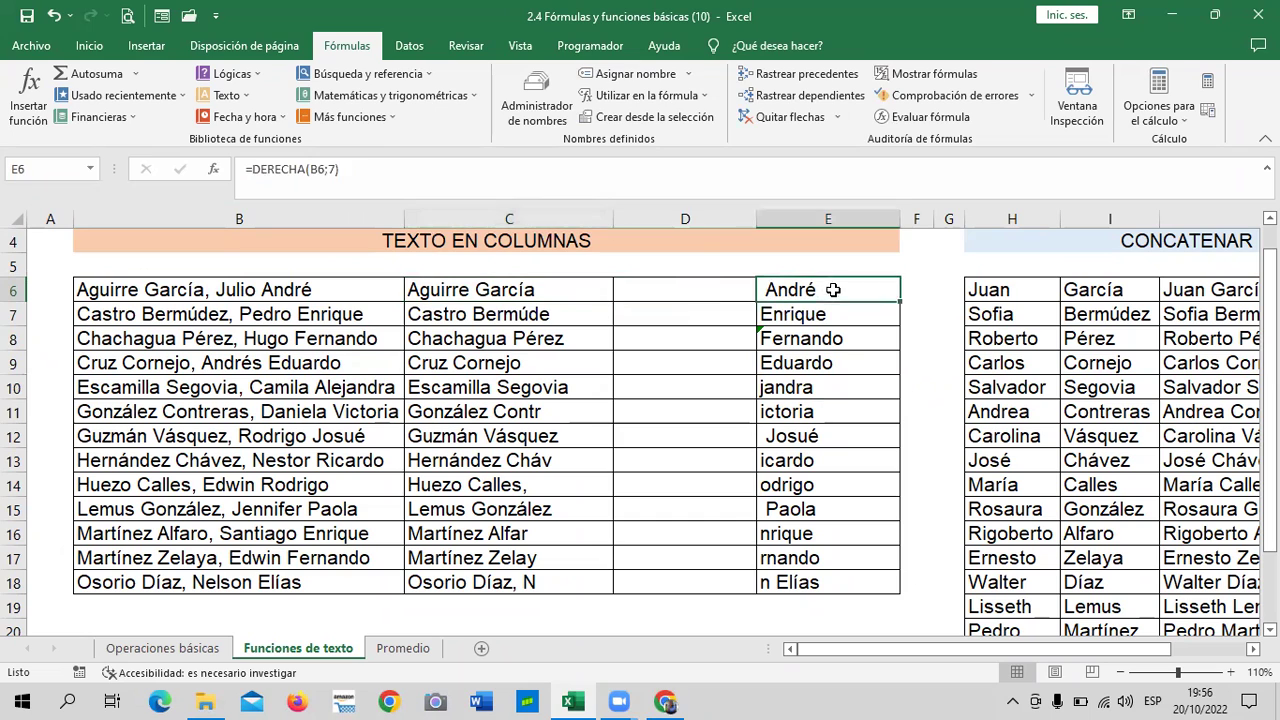
{"action": "left_click", "coordinate": [677, 288]}
{"action": "type", "text": "=extr"}
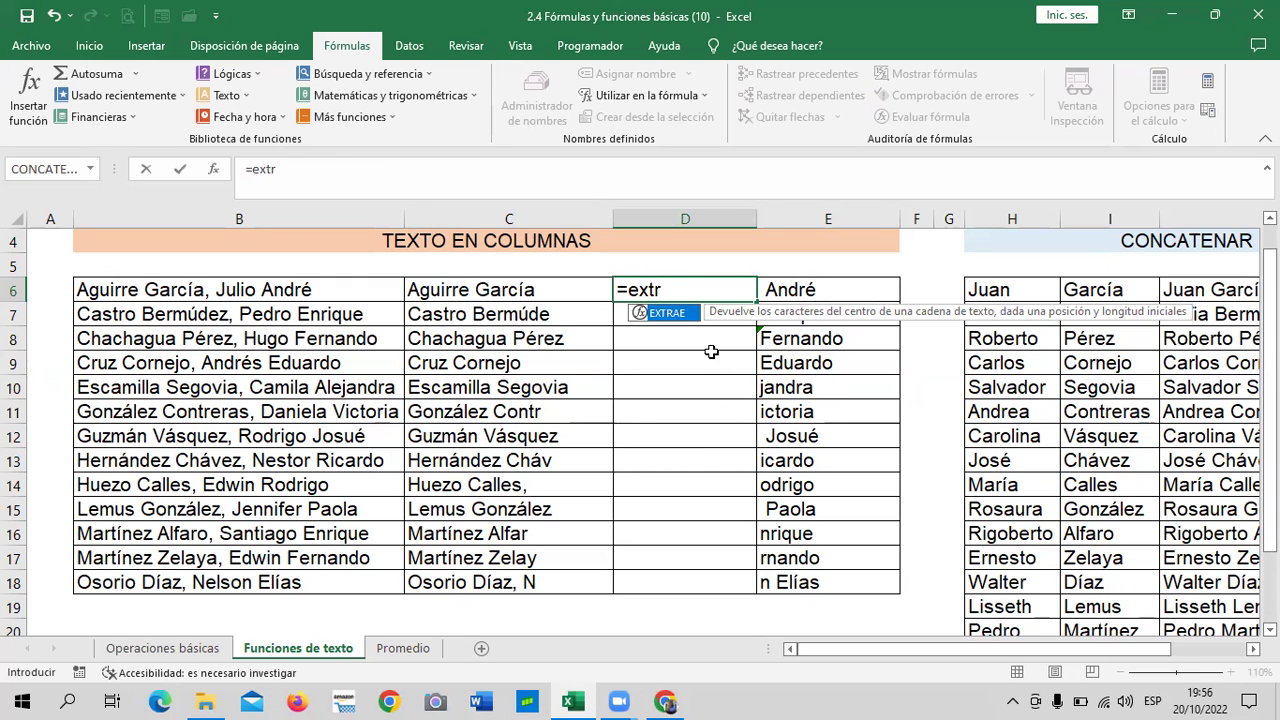
{"action": "double_click", "coordinate": [666, 314]}
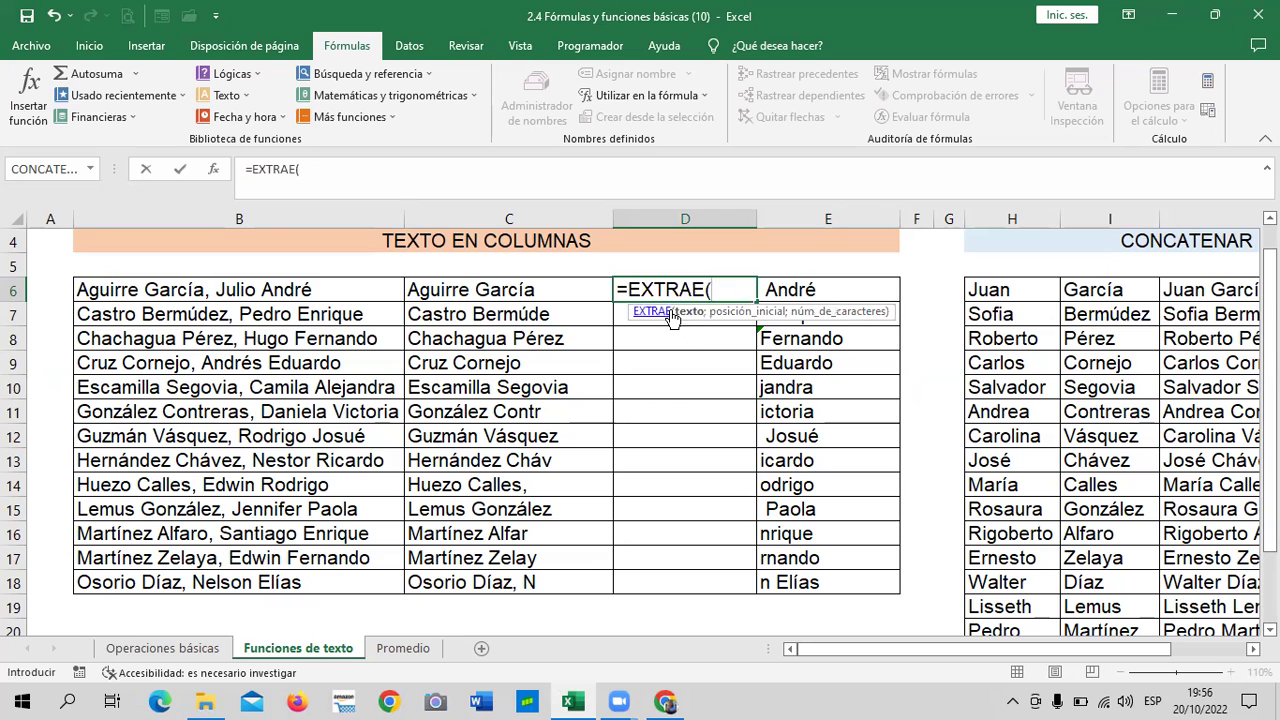
{"action": "left_click", "coordinate": [228, 290]}
{"action": "type", "text": ";"}
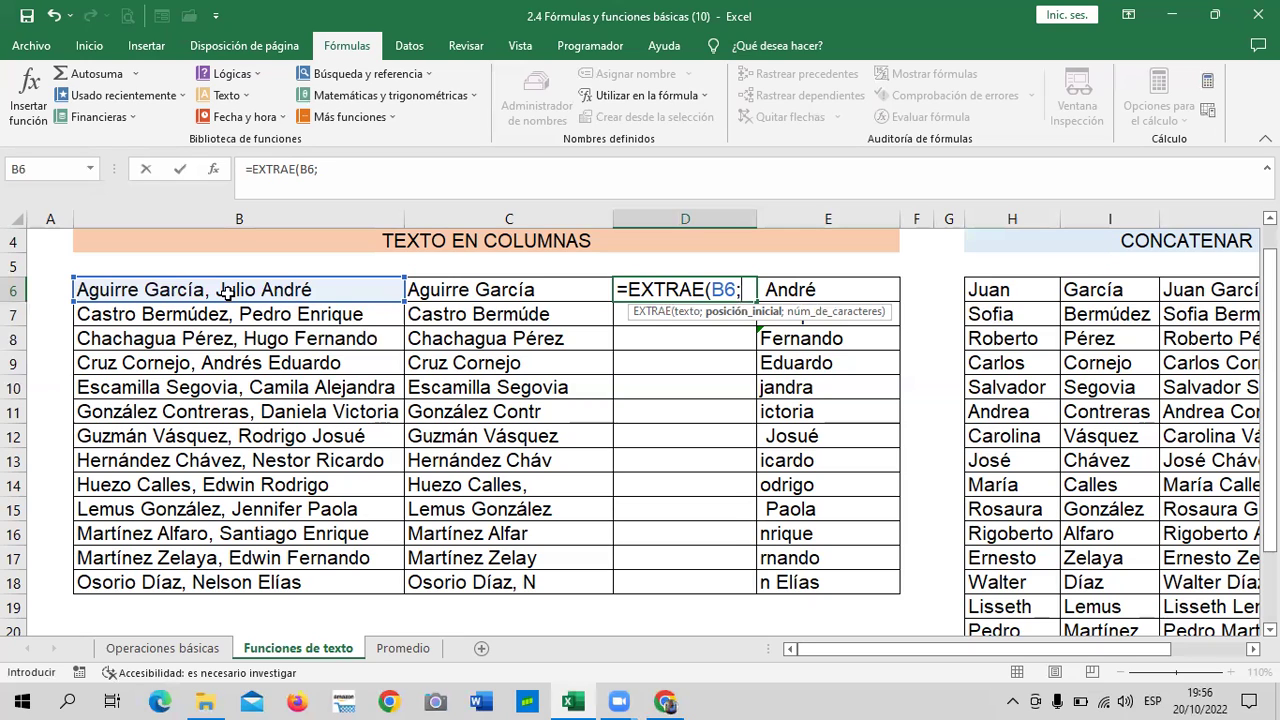
{"action": "type", "text": "1"}
{"action": "type", "text": "4"}
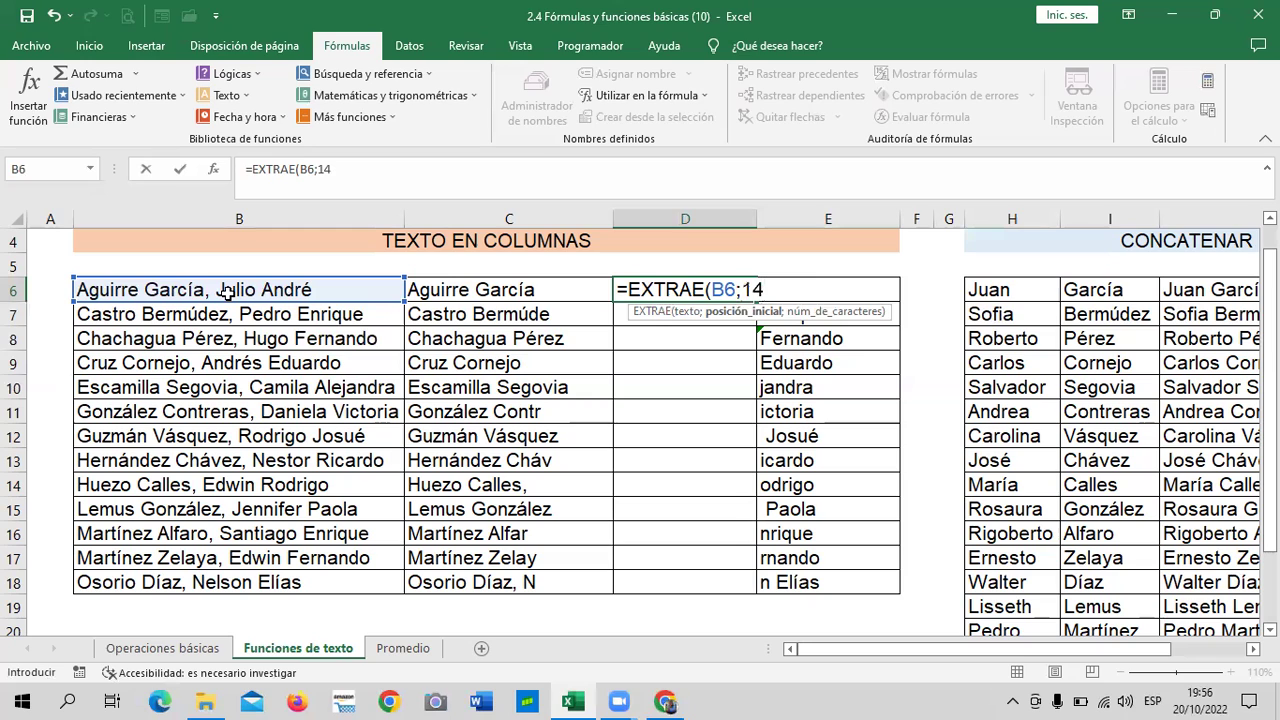
{"action": "type", "text": ";"}
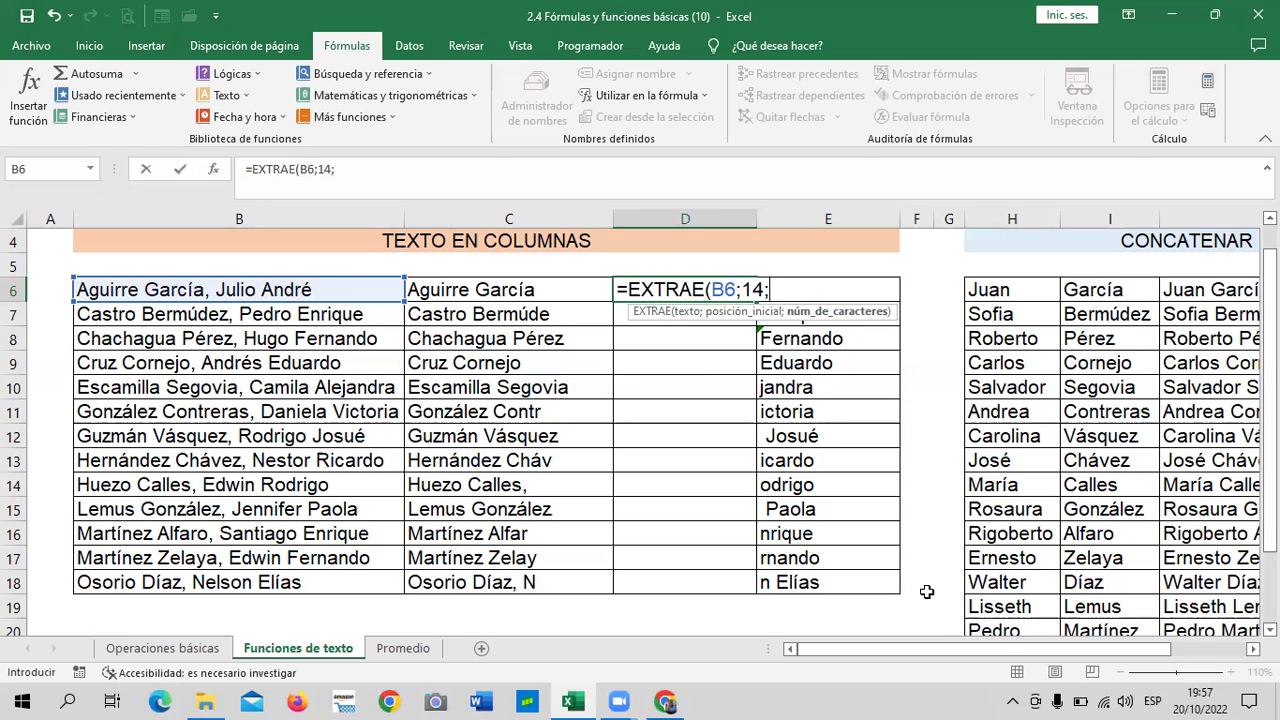
{"action": "type", "text": "6)"}
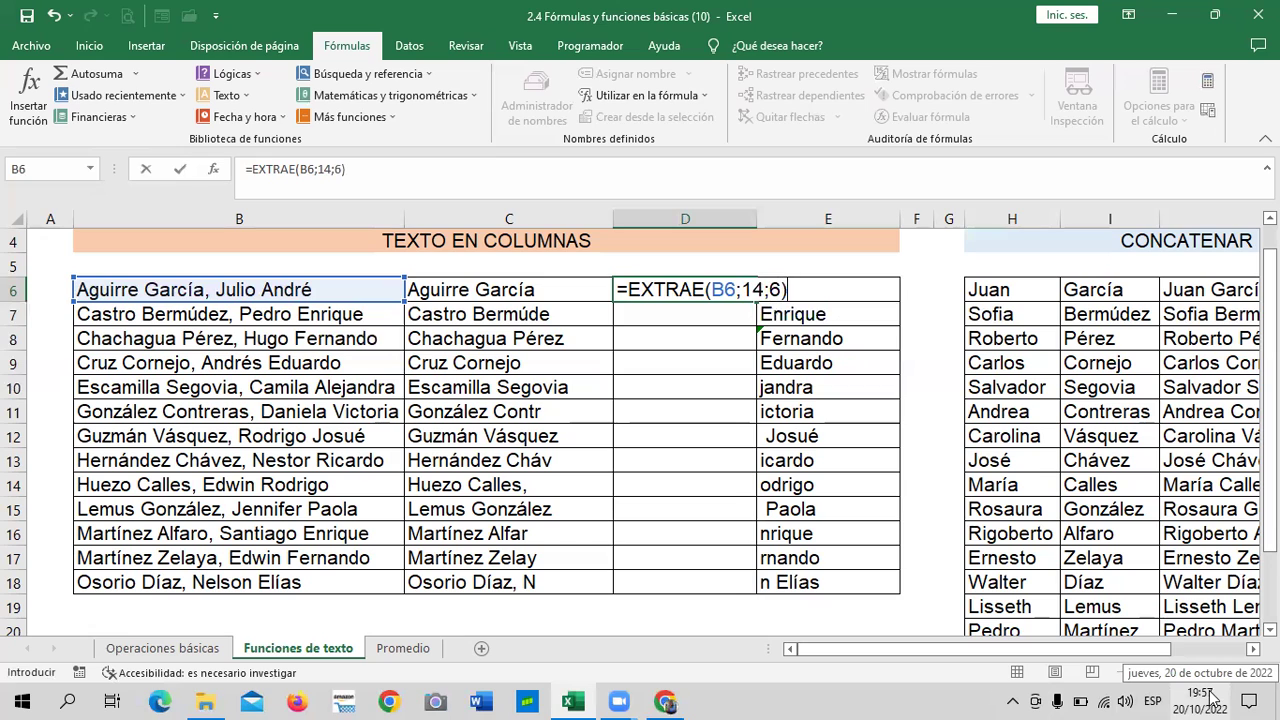
{"action": "key", "text": "Return"}
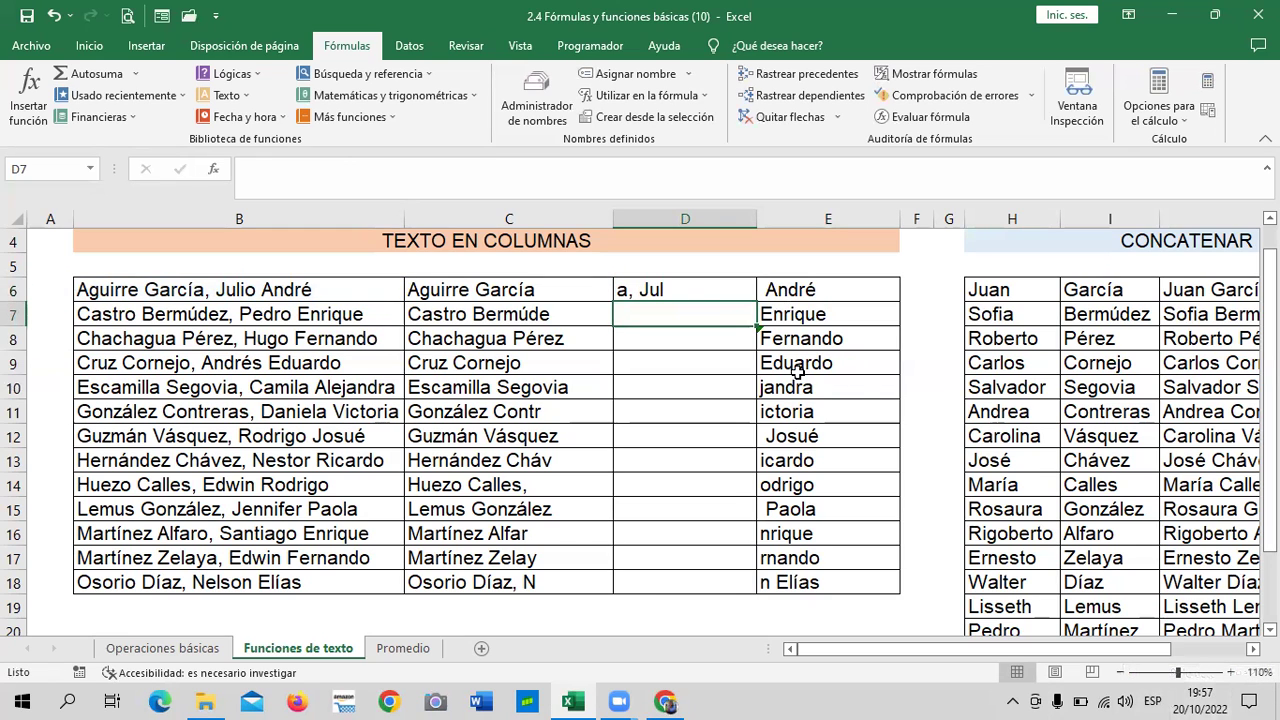
Change D6's start position to 17, making it =EXTRAE(B6;17;6).
{"action": "left_click", "coordinate": [689, 295]}
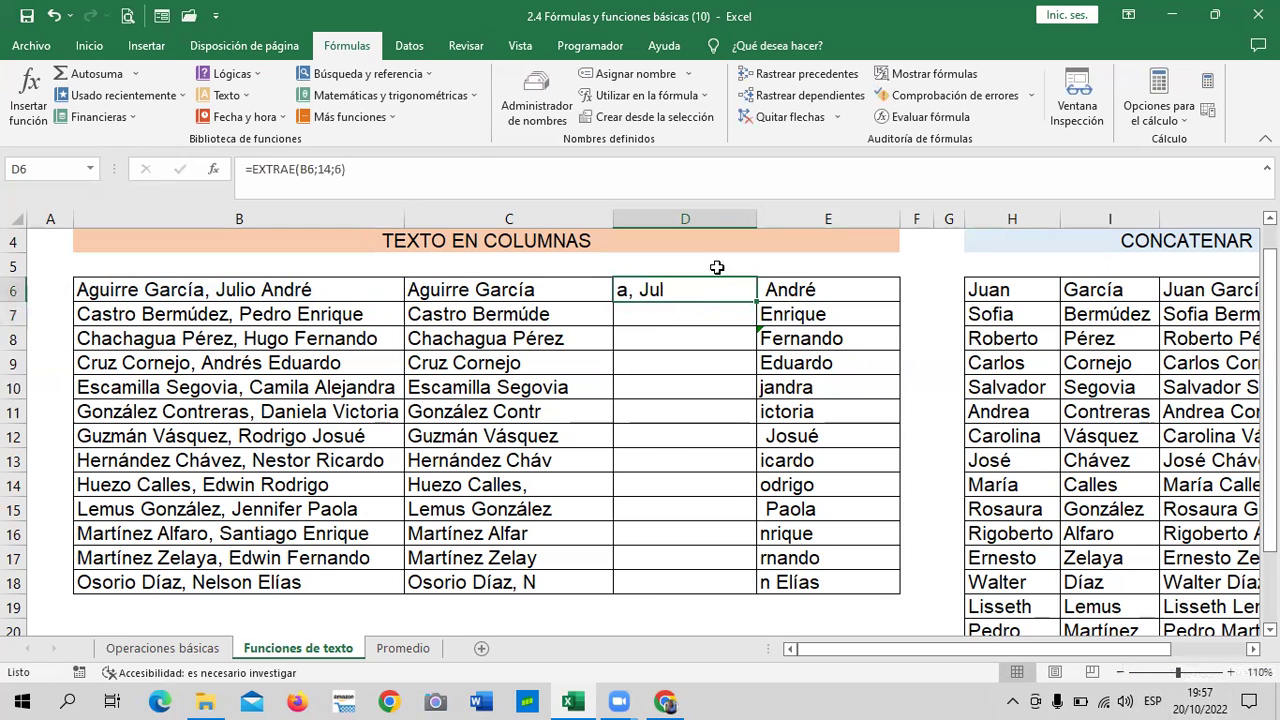
{"action": "left_click", "coordinate": [328, 170]}
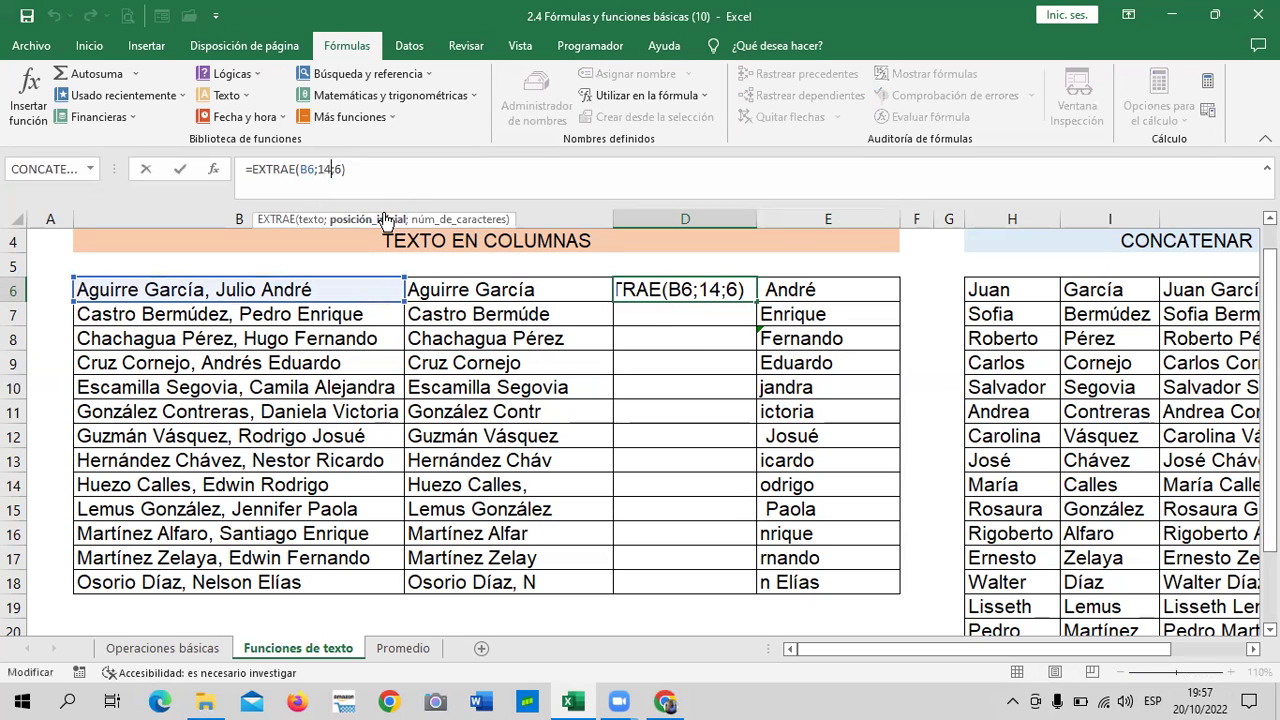
{"action": "key", "text": "BackSpace"}
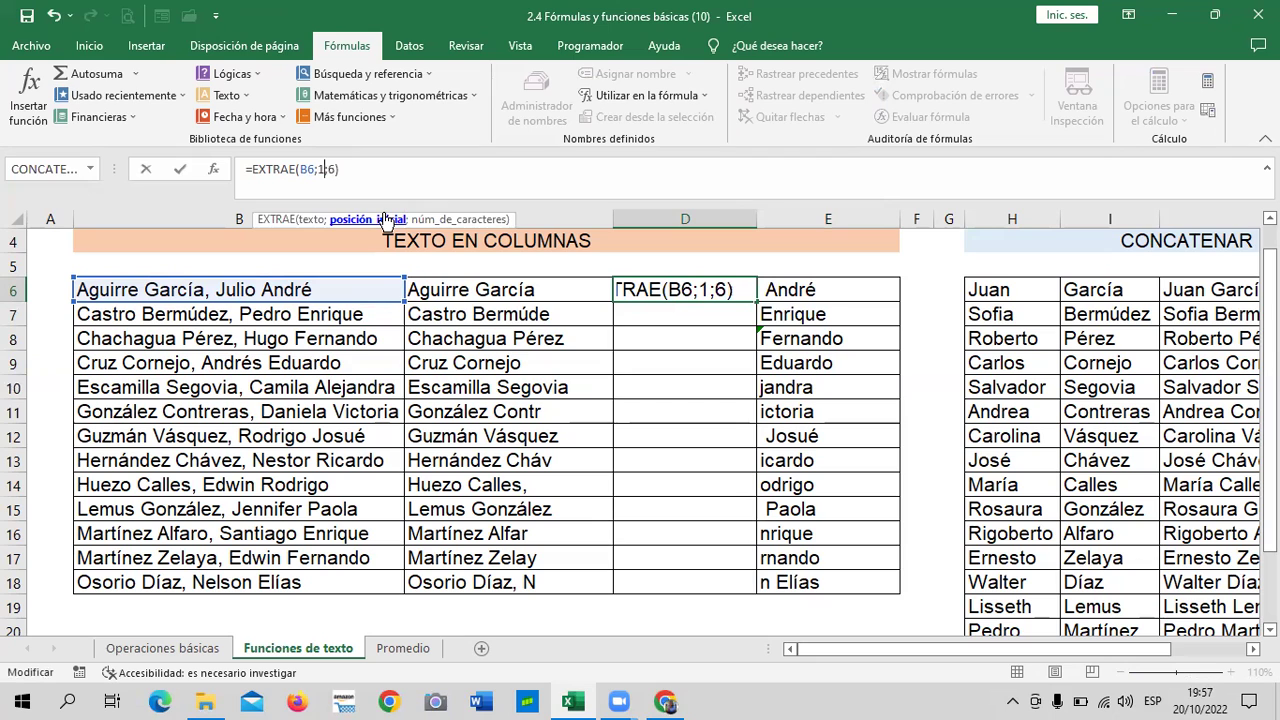
{"action": "type", "text": "7"}
{"action": "key", "text": "Return"}
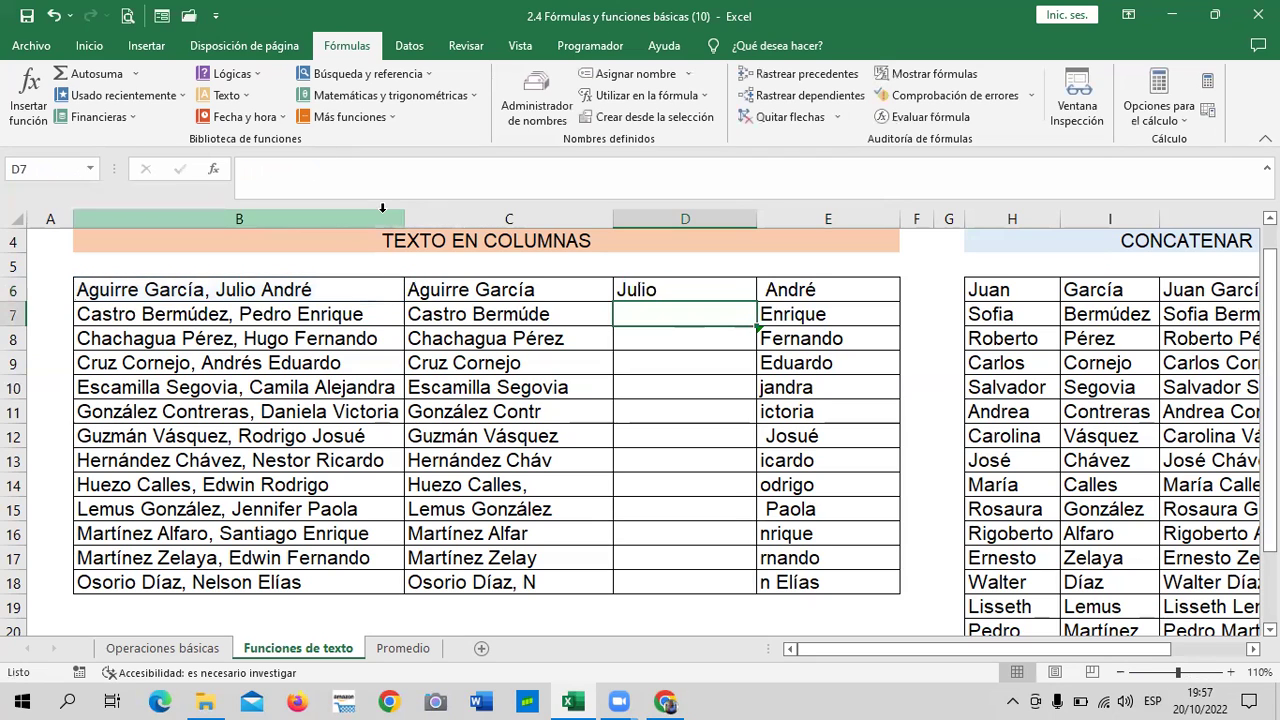
{"action": "left_click", "coordinate": [708, 285]}
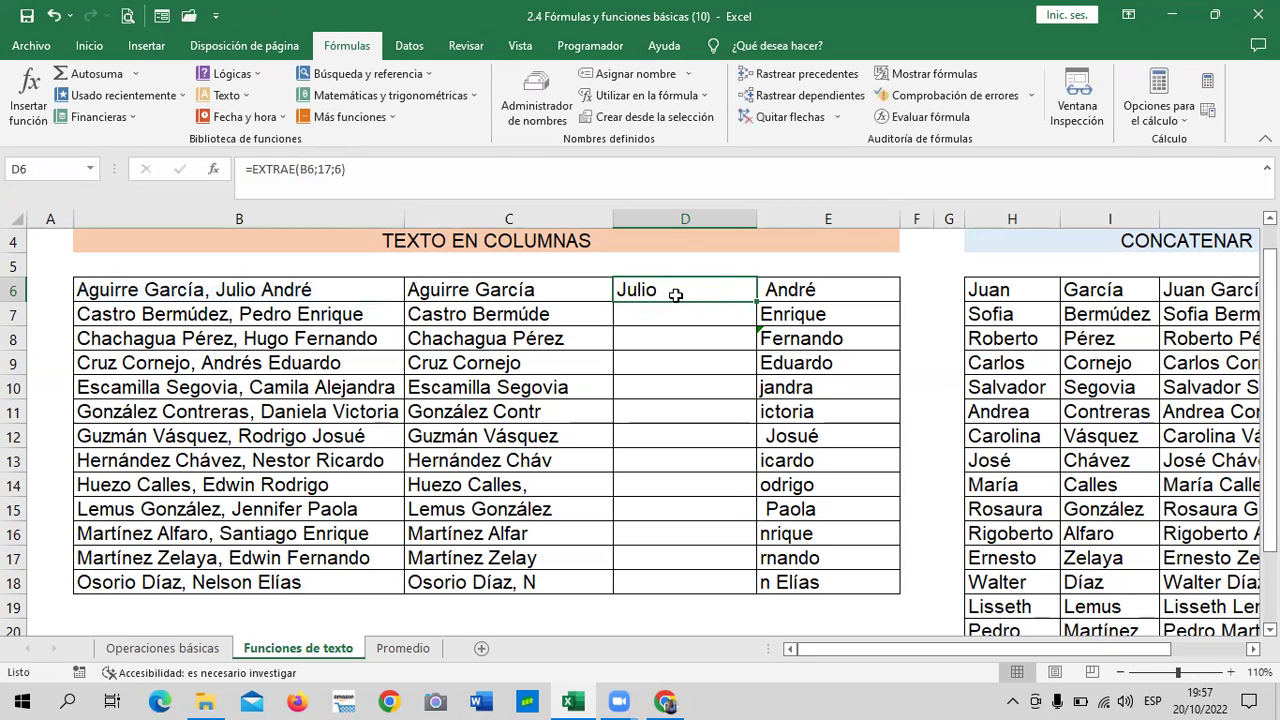
{"action": "left_click", "coordinate": [664, 400]}
{"action": "left_click", "coordinate": [662, 312]}
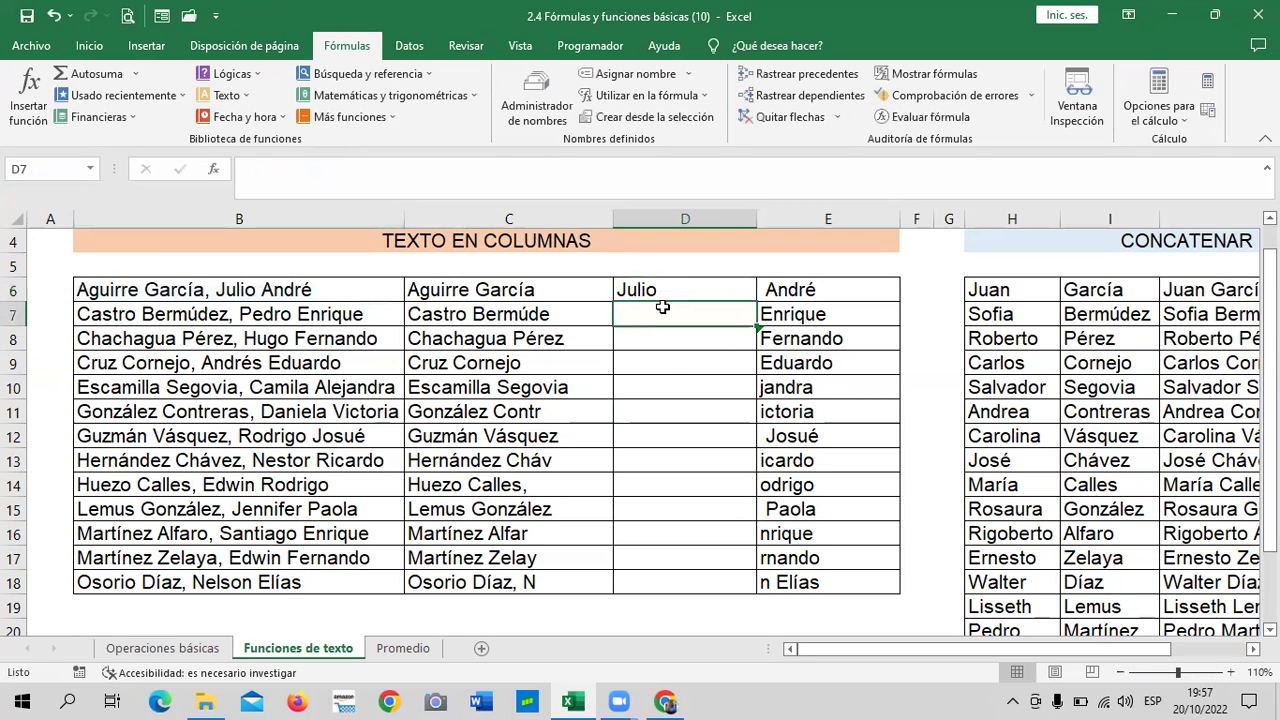
Enter =EXTRAE(B7;17;5) in D7 to extract the given name from B7.
{"action": "type", "text": "="}
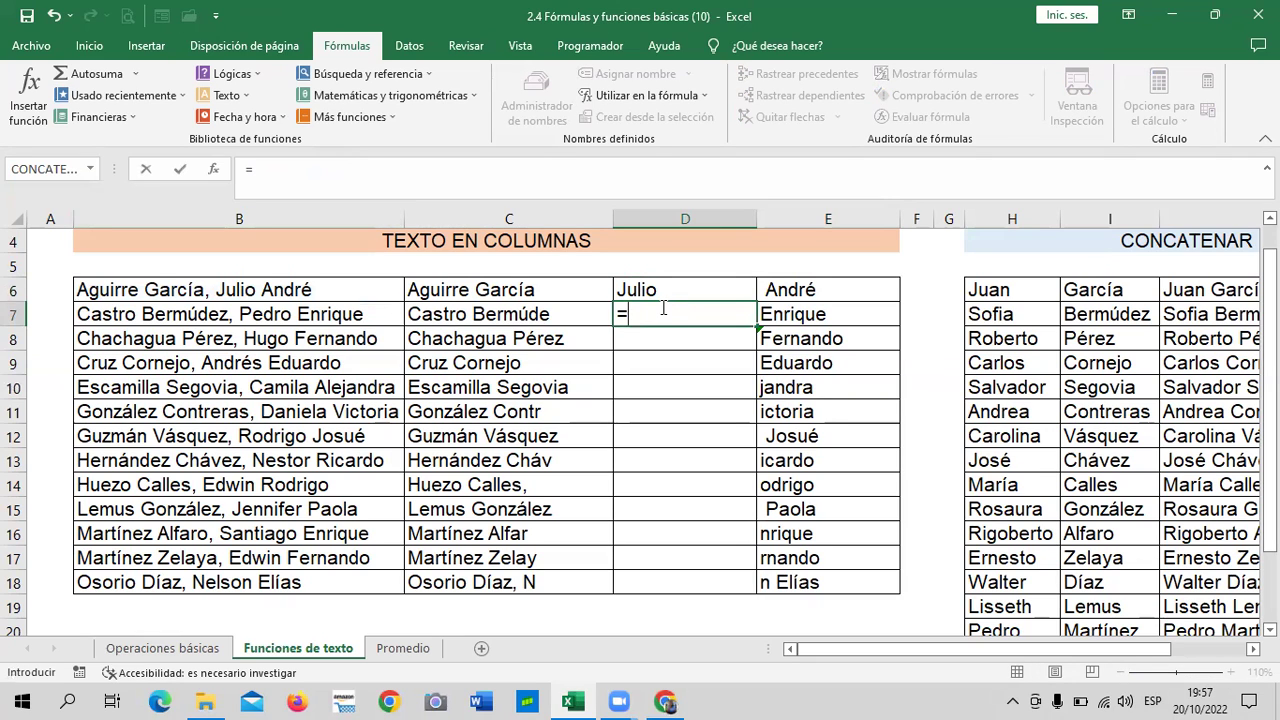
{"action": "type", "text": "et"}
{"action": "key", "text": "BackSpace"}
{"action": "type", "text": "xtrae"}
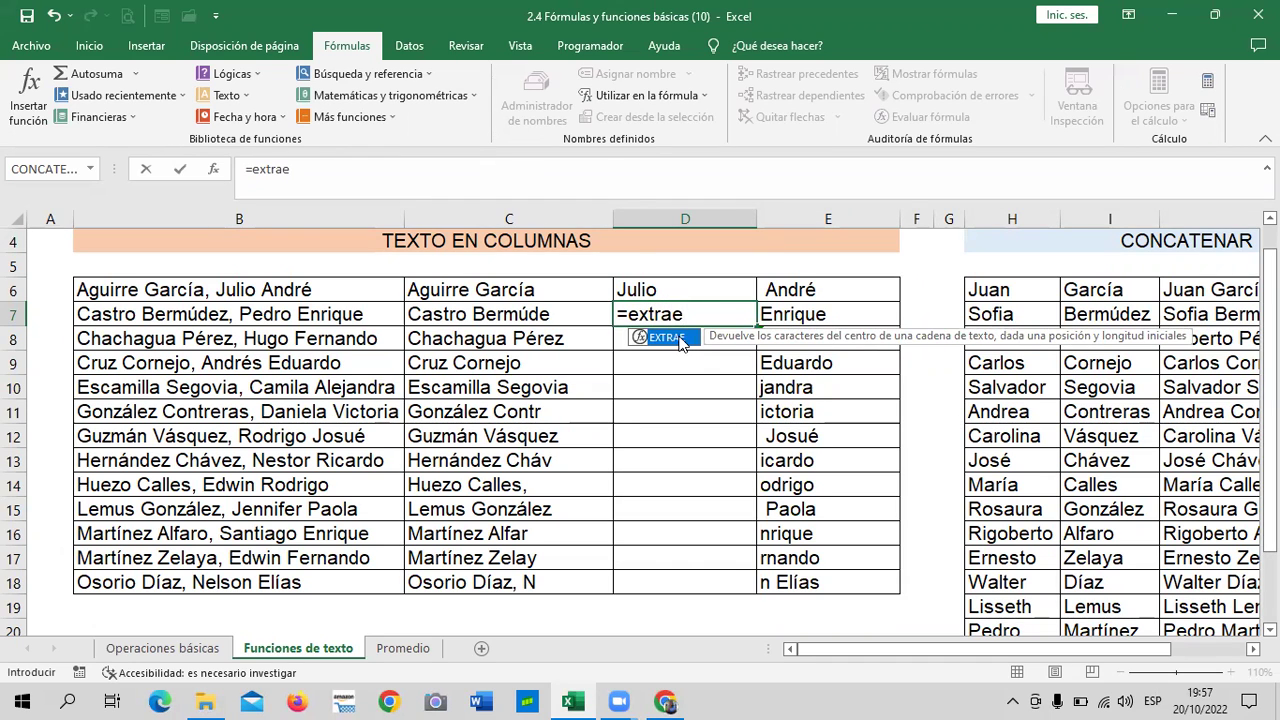
{"action": "double_click", "coordinate": [678, 339]}
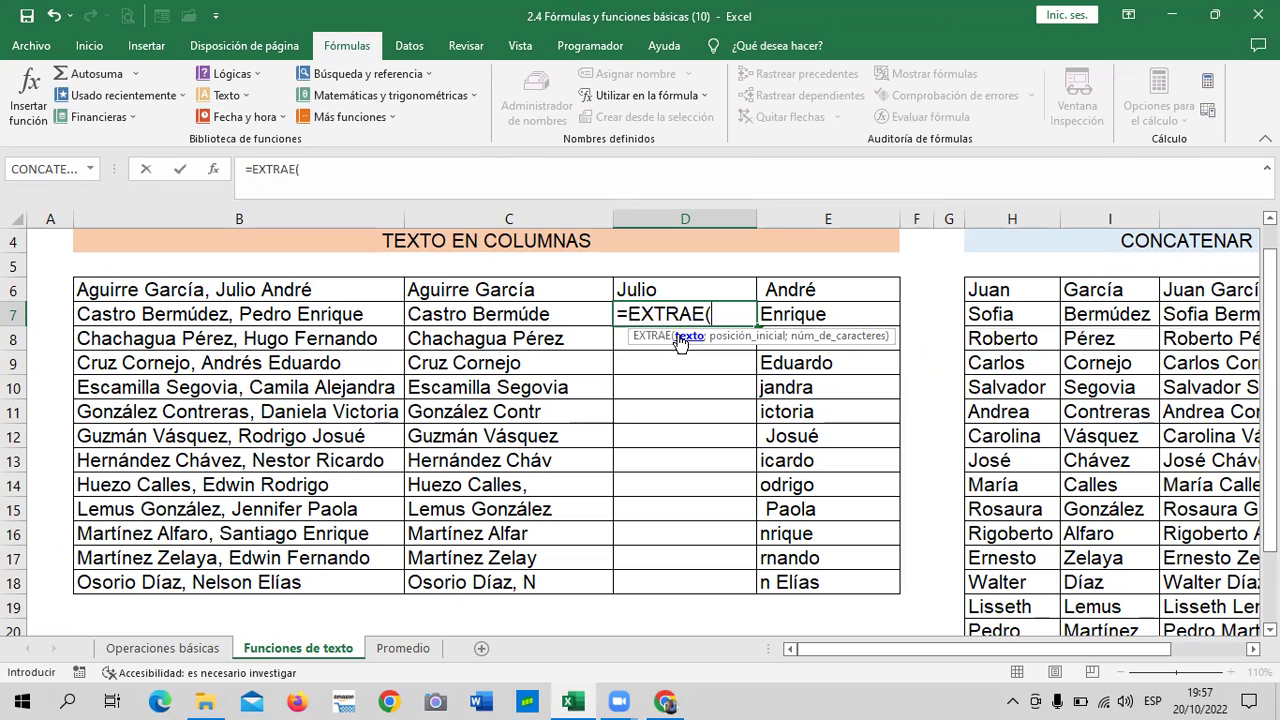
{"action": "left_click", "coordinate": [327, 316]}
{"action": "type", "text": ";"}
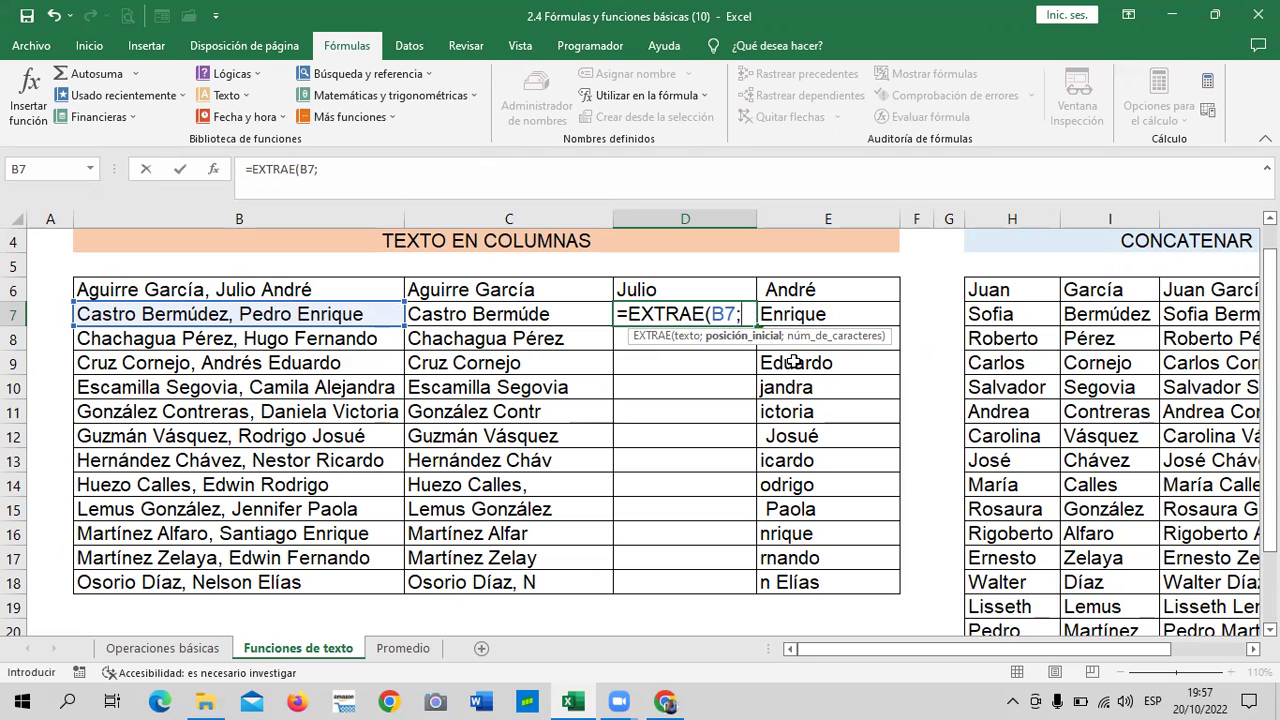
{"action": "type", "text": "17;"}
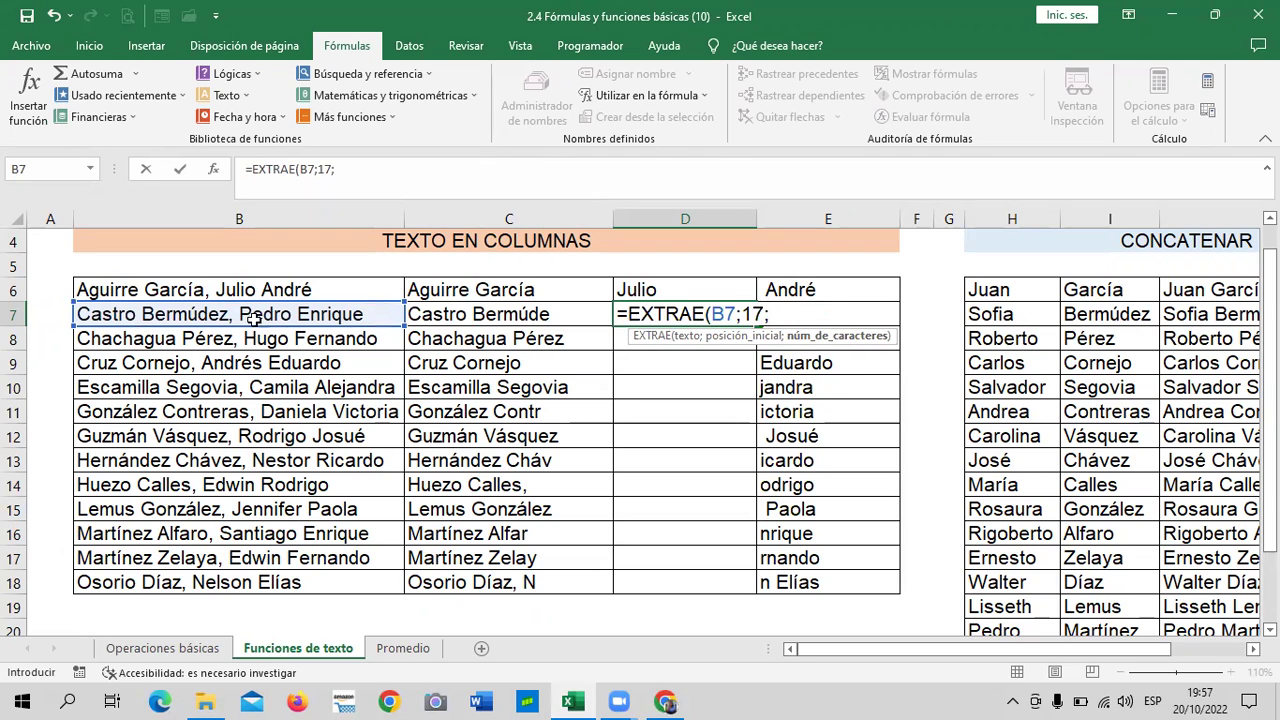
{"action": "type", "text": "5)"}
{"action": "key", "text": "Return"}
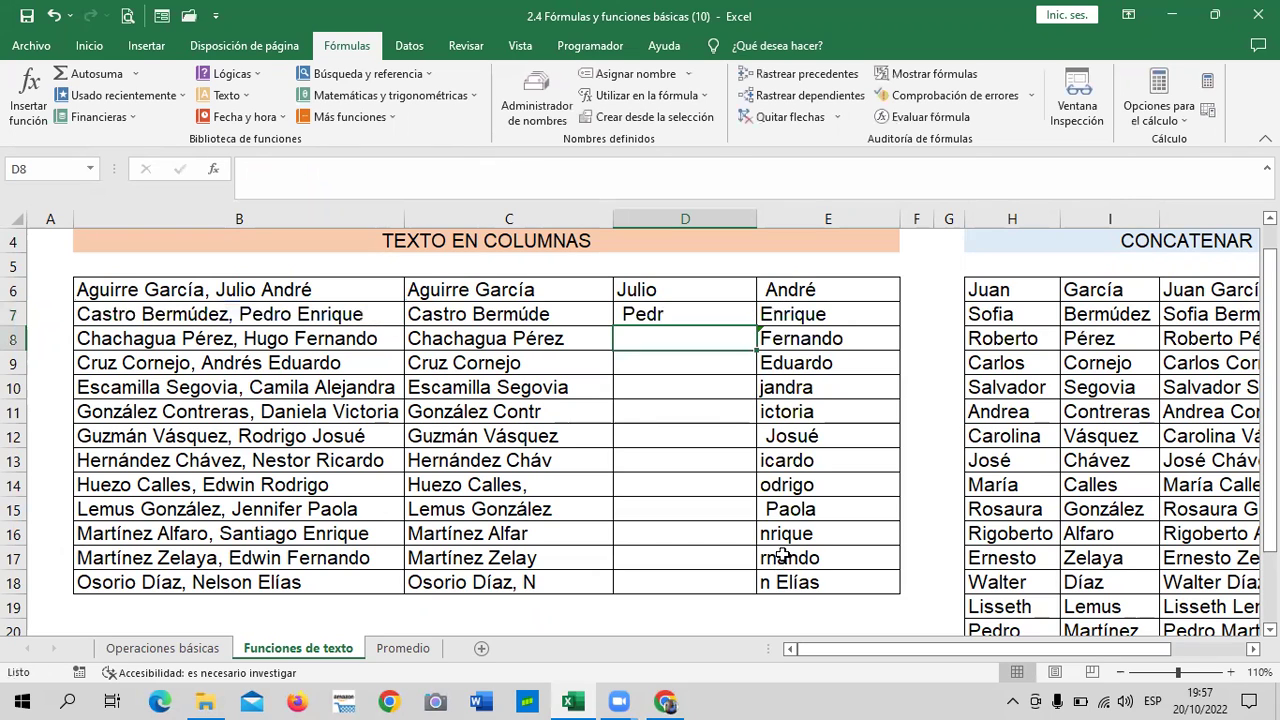
Adjust D7's start position to 16, then 18, so it returns 'Pedro'.
{"action": "left_click", "coordinate": [632, 316]}
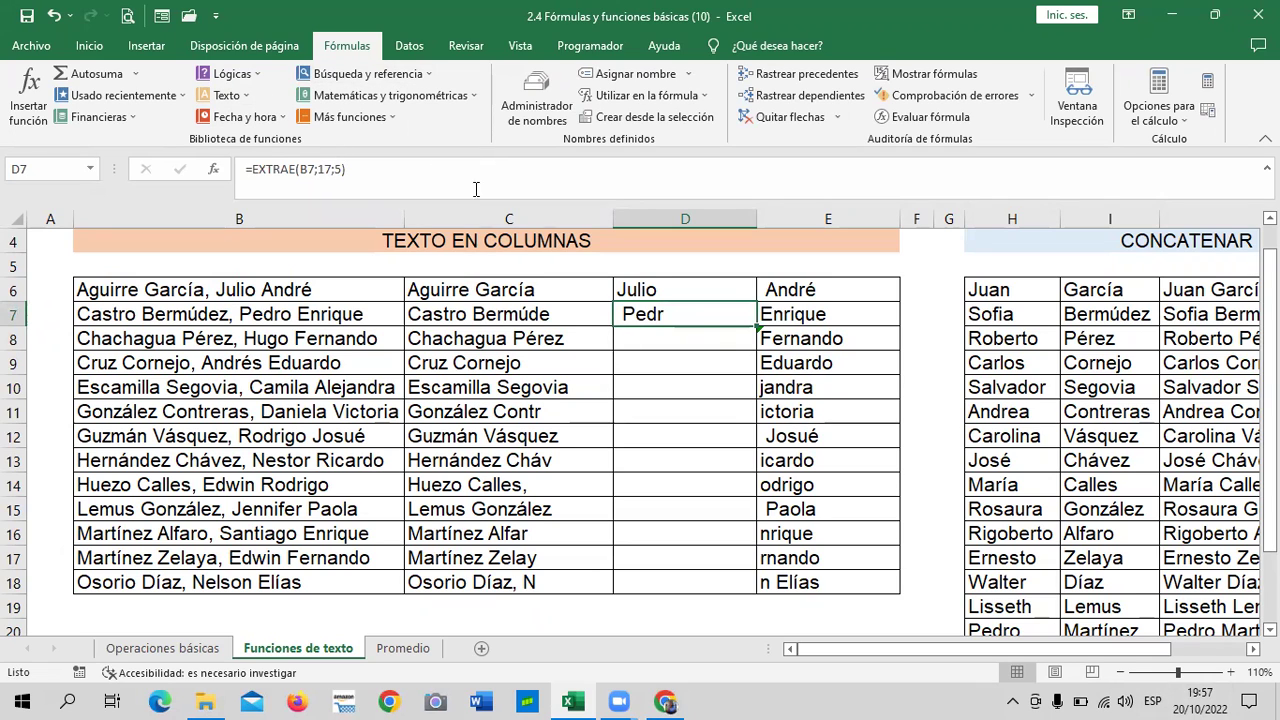
{"action": "left_click", "coordinate": [331, 170]}
{"action": "key", "text": "BackSpace"}
{"action": "type", "text": "6"}
{"action": "key", "text": "Return"}
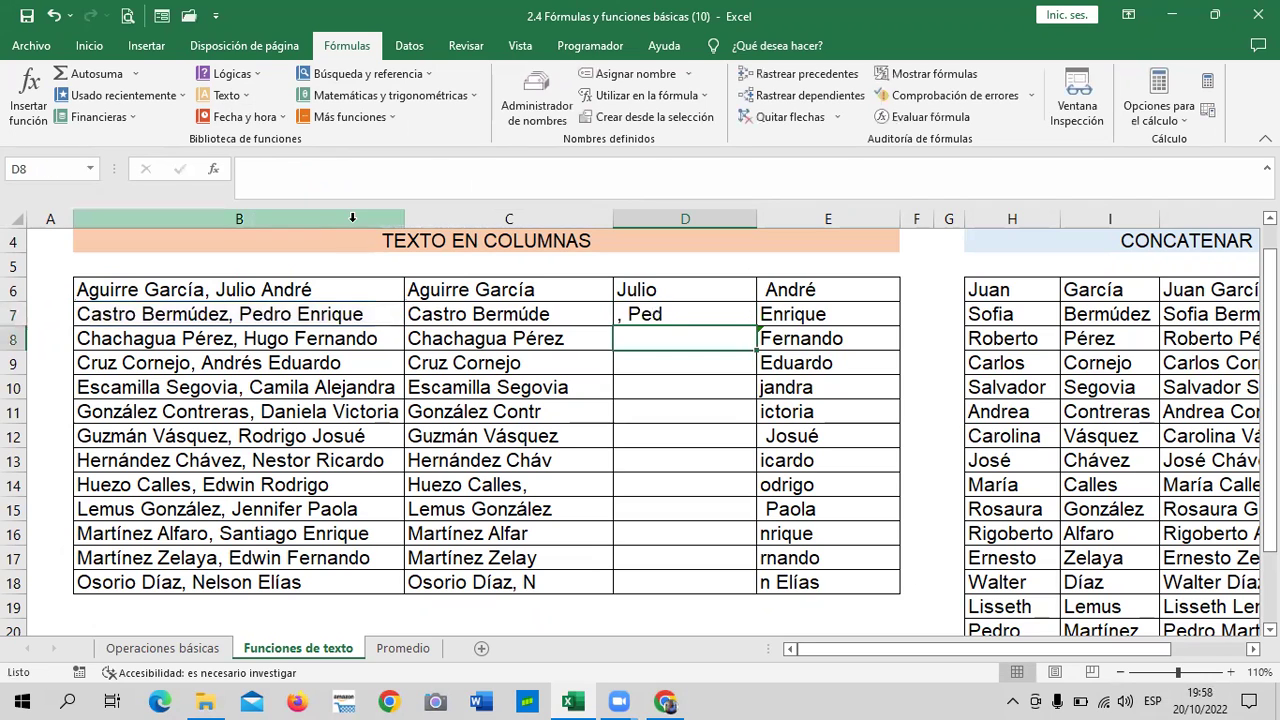
{"action": "left_click", "coordinate": [630, 314]}
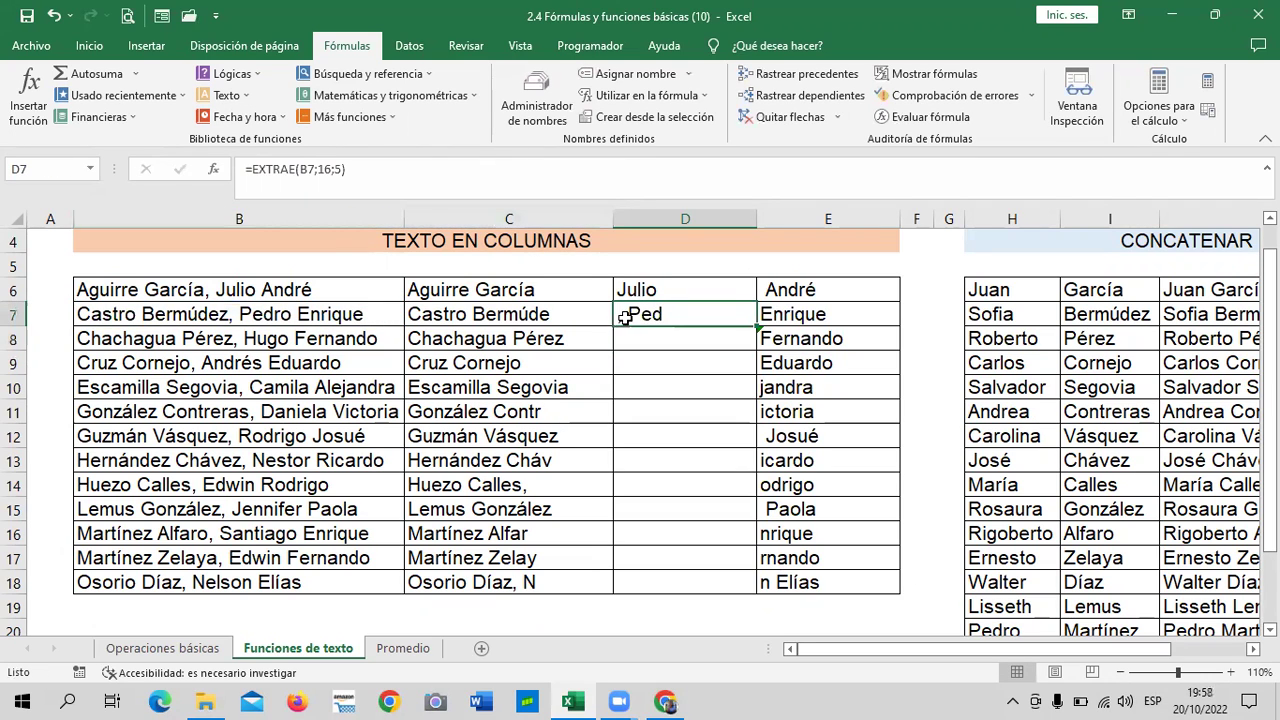
{"action": "left_click", "coordinate": [334, 169]}
{"action": "key", "text": "BackSpace"}
{"action": "type", "text": "8"}
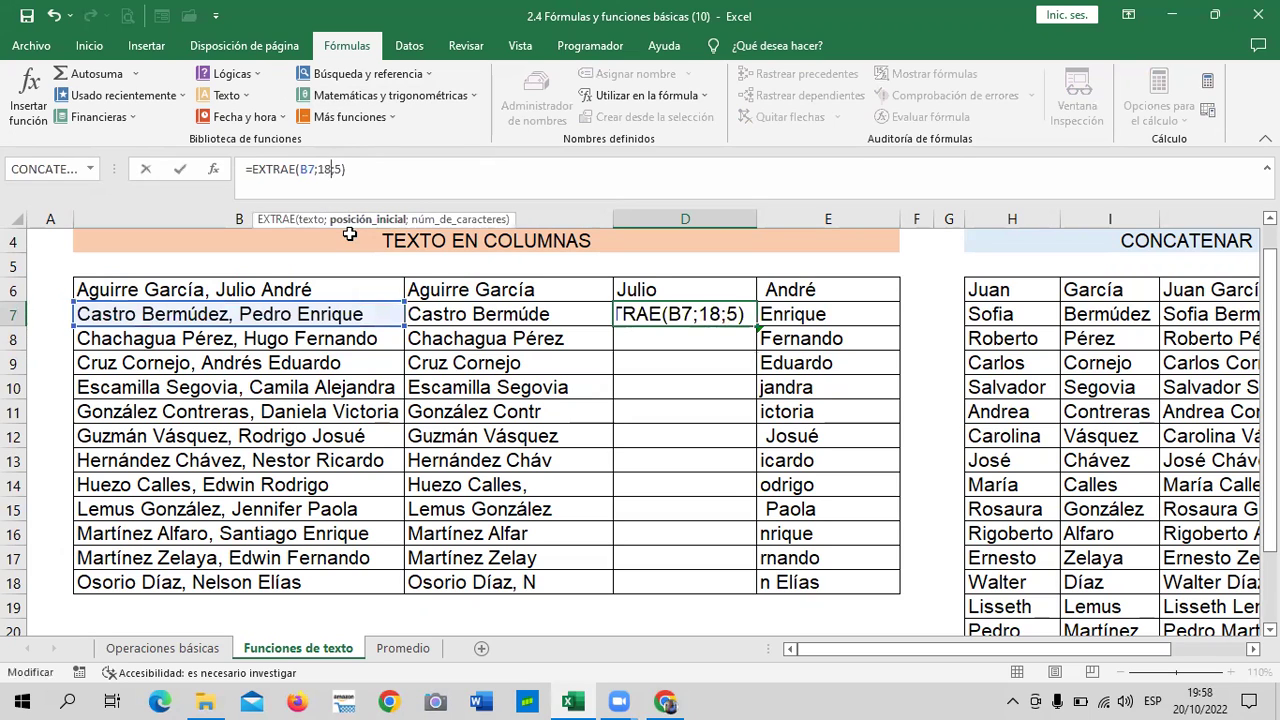
{"action": "key", "text": "Return"}
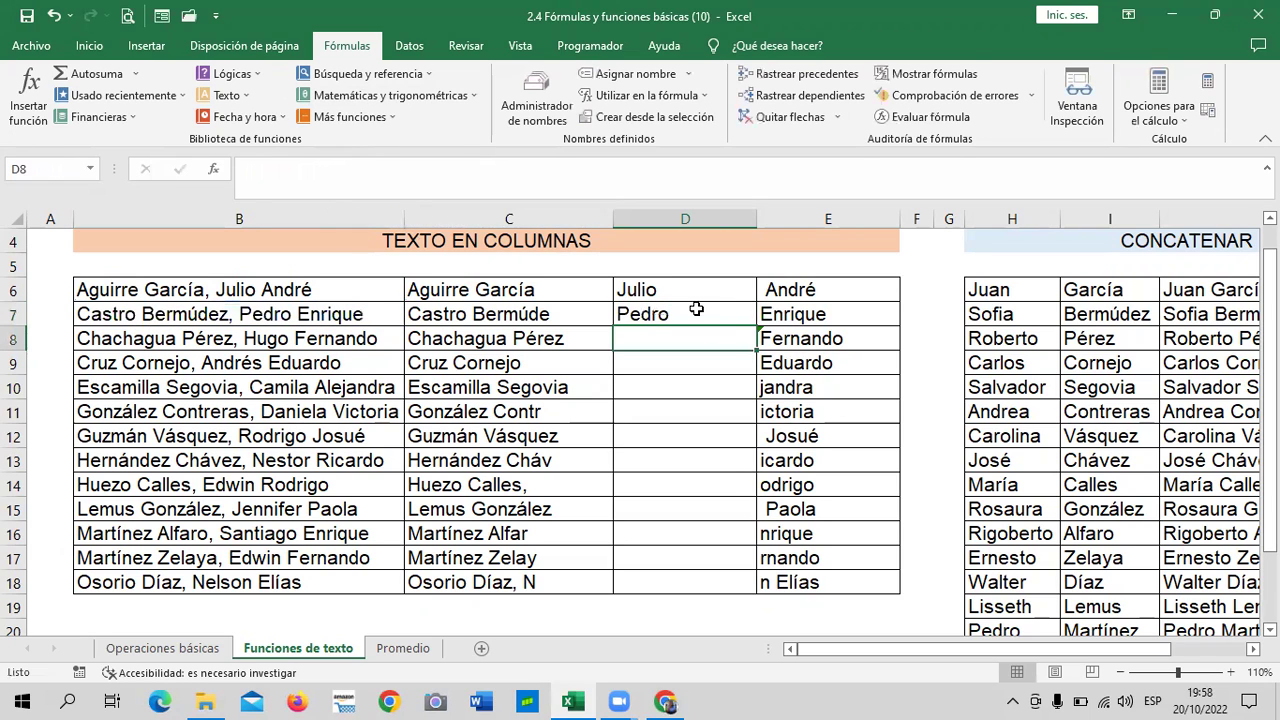
{"action": "left_click", "coordinate": [692, 313]}
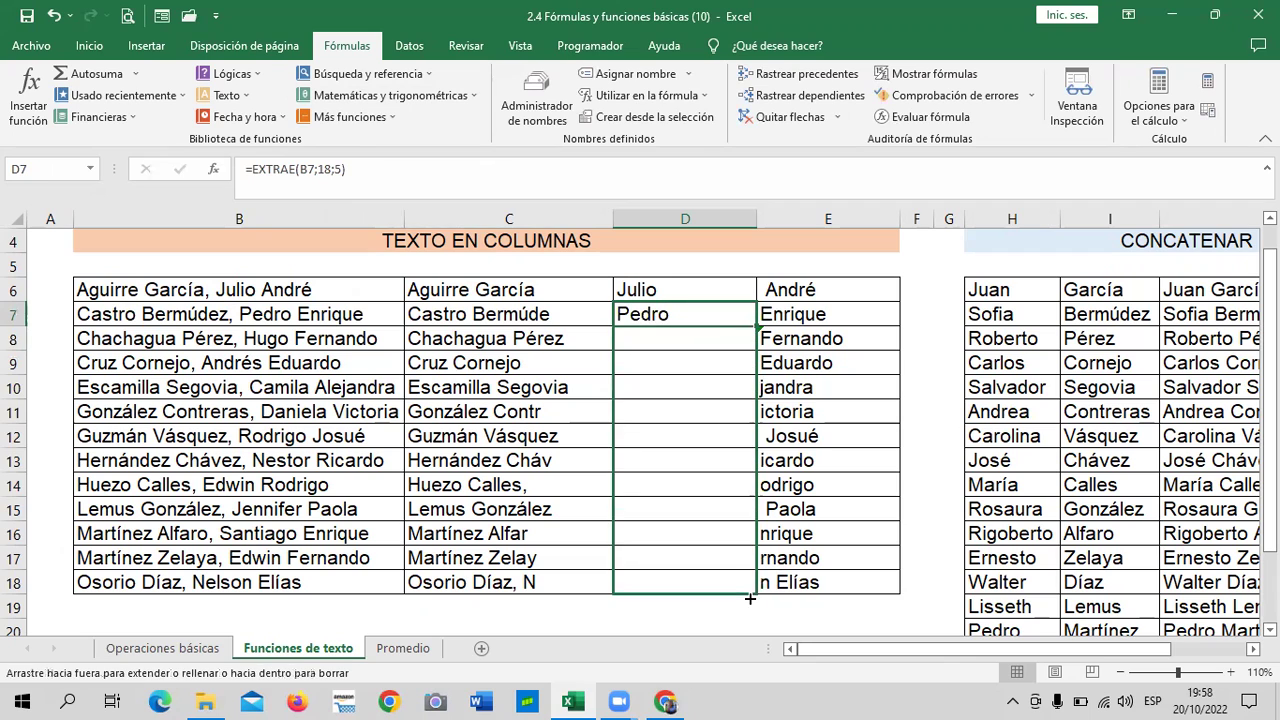
Fill D7's =EXTRAE(B7;18;5) down to D18 and inspect the copied results.
{"action": "left_click_drag", "start_coordinate": [757, 325], "coordinate": [750, 584]}
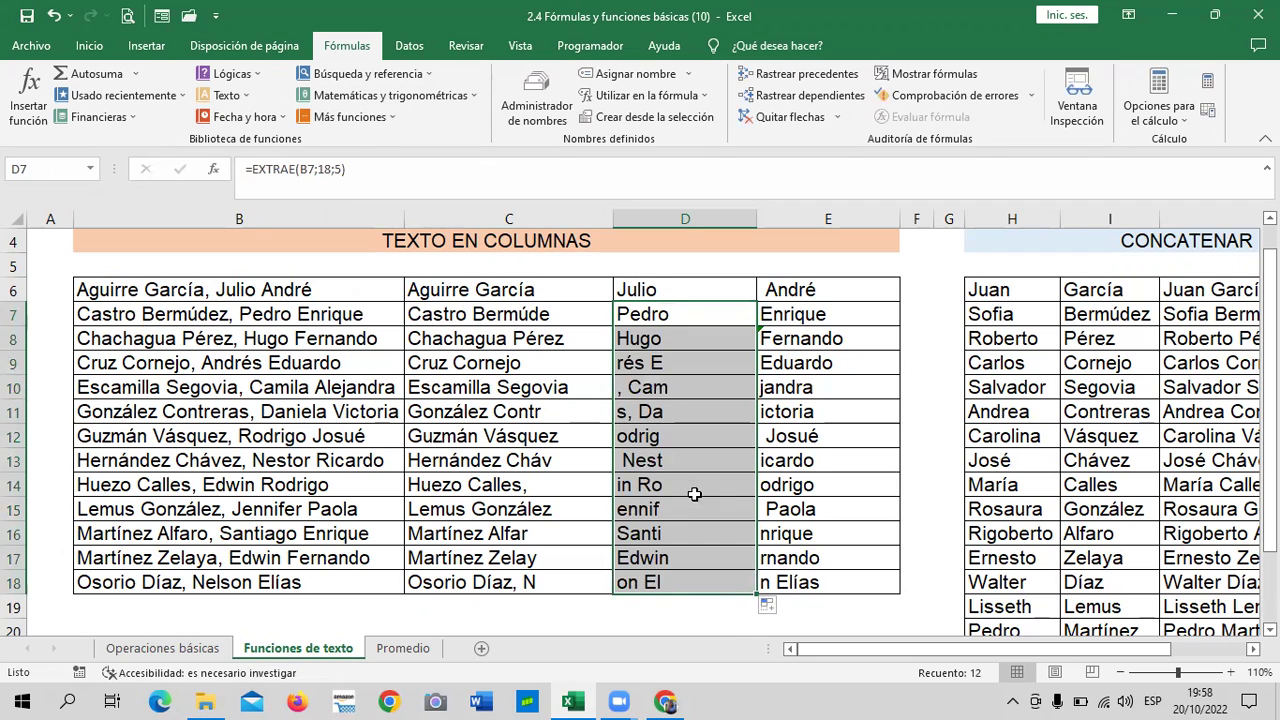
{"action": "left_click", "coordinate": [668, 396]}
{"action": "left_click", "coordinate": [640, 488]}
{"action": "left_click", "coordinate": [634, 580]}
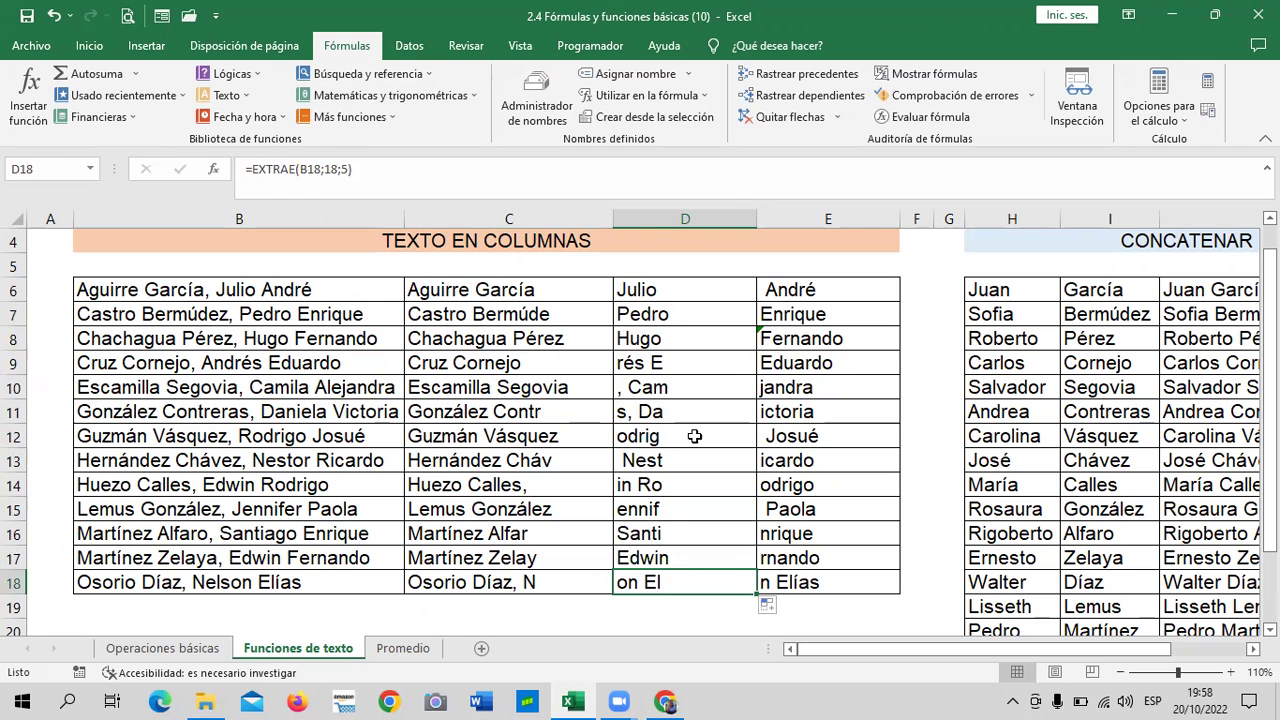
{"action": "left_click", "coordinate": [641, 316]}
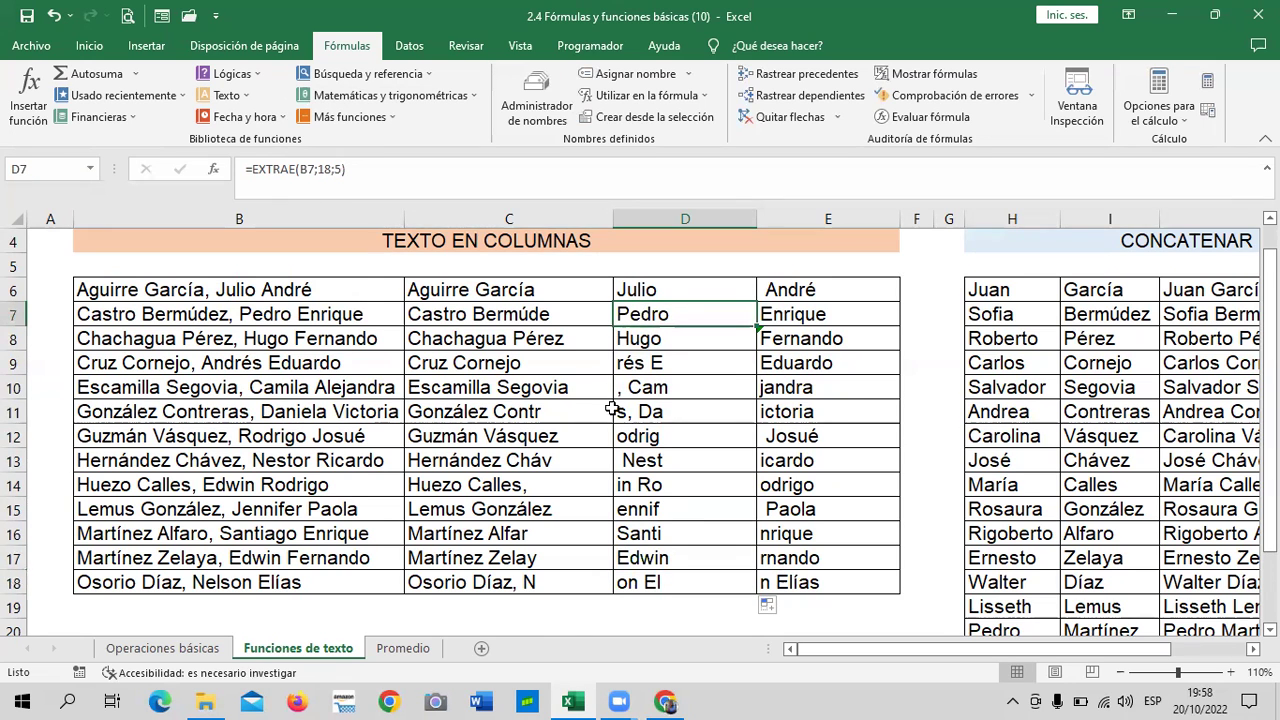
{"action": "scroll", "coordinate": [610, 425], "scroll_direction": "down", "scroll_amount": 1}
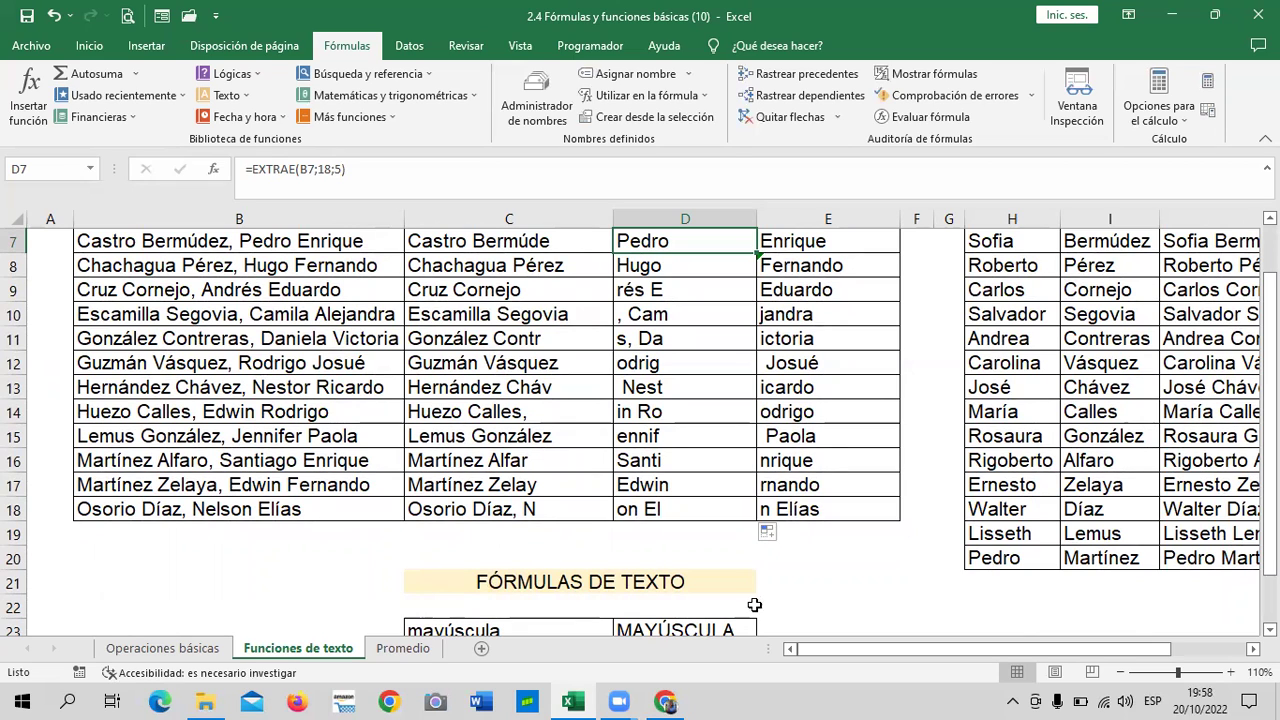
{"action": "left_click", "coordinate": [666, 701]}
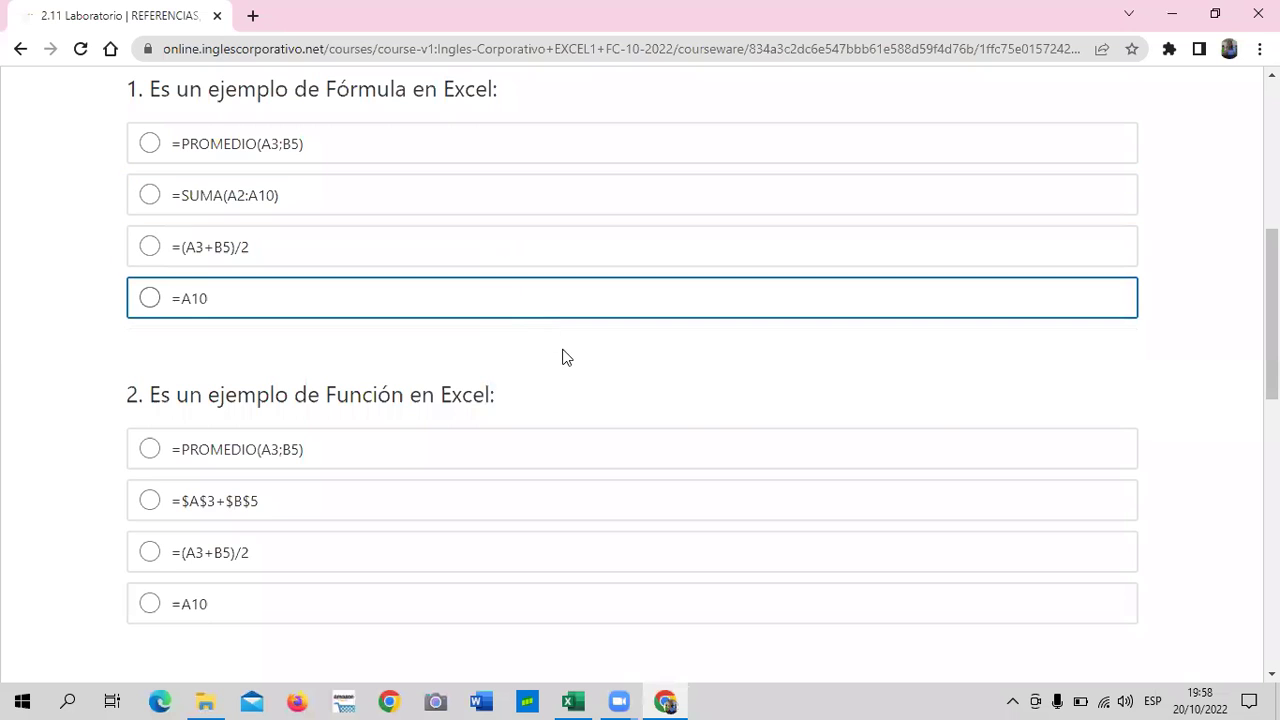
{"action": "scroll", "coordinate": [646, 369], "scroll_direction": "up", "scroll_amount": 2}
{"action": "scroll", "coordinate": [645, 360], "scroll_direction": "down", "scroll_amount": 2}
{"action": "scroll", "coordinate": [645, 364], "scroll_direction": "down", "scroll_amount": 6}
{"action": "scroll", "coordinate": [645, 366], "scroll_direction": "down", "scroll_amount": 3}
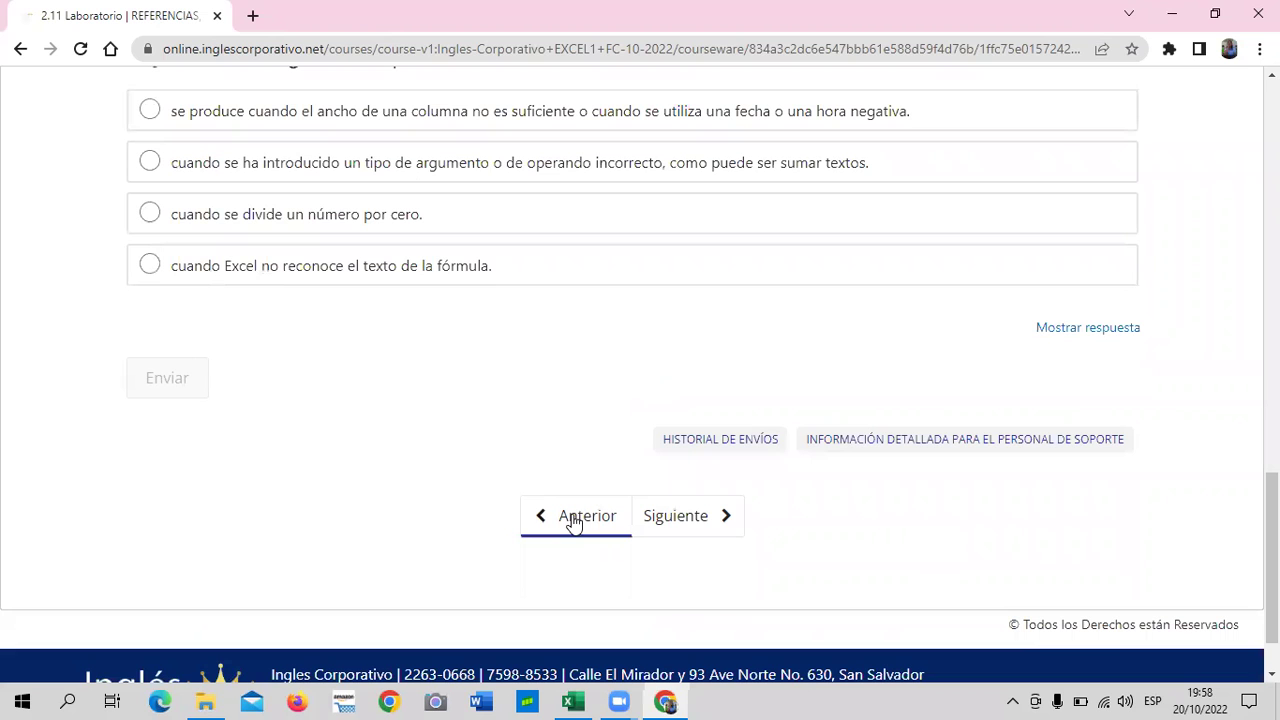
{"action": "scroll", "coordinate": [576, 520], "scroll_direction": "up", "scroll_amount": 6}
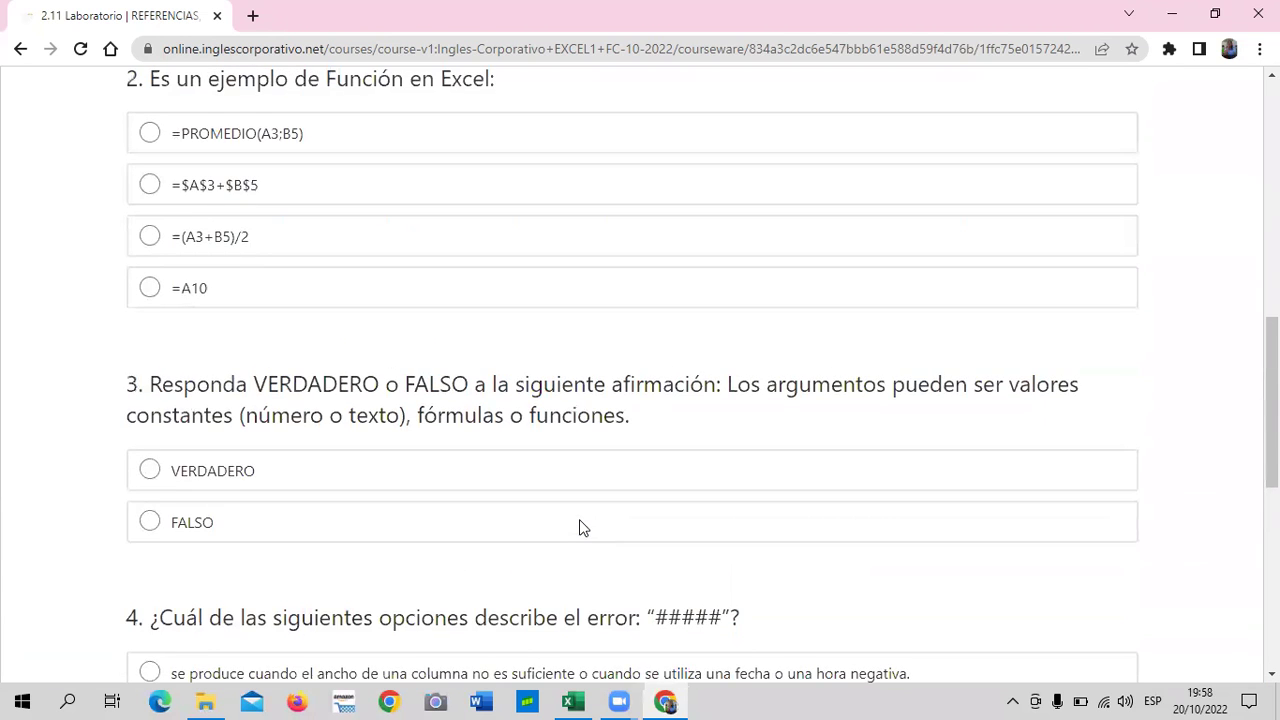
{"action": "scroll", "coordinate": [582, 526], "scroll_direction": "up", "scroll_amount": 2}
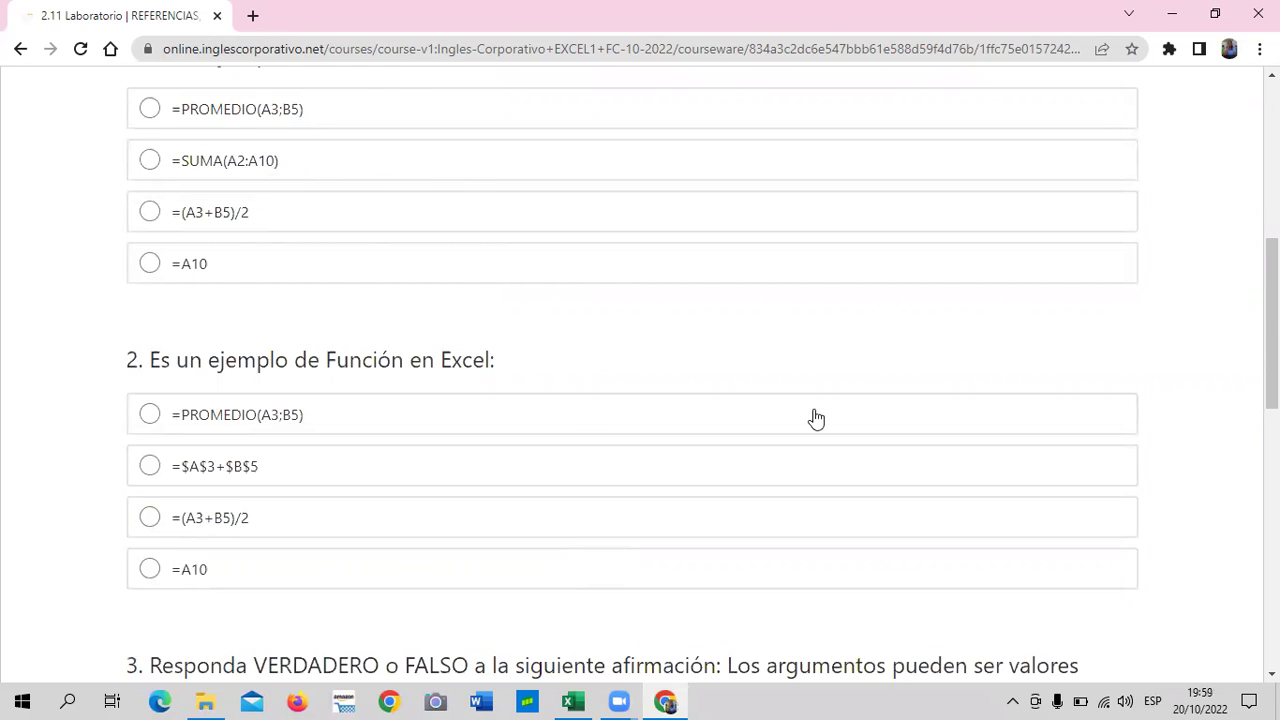
{"action": "scroll", "coordinate": [840, 385], "scroll_direction": "up", "scroll_amount": 3}
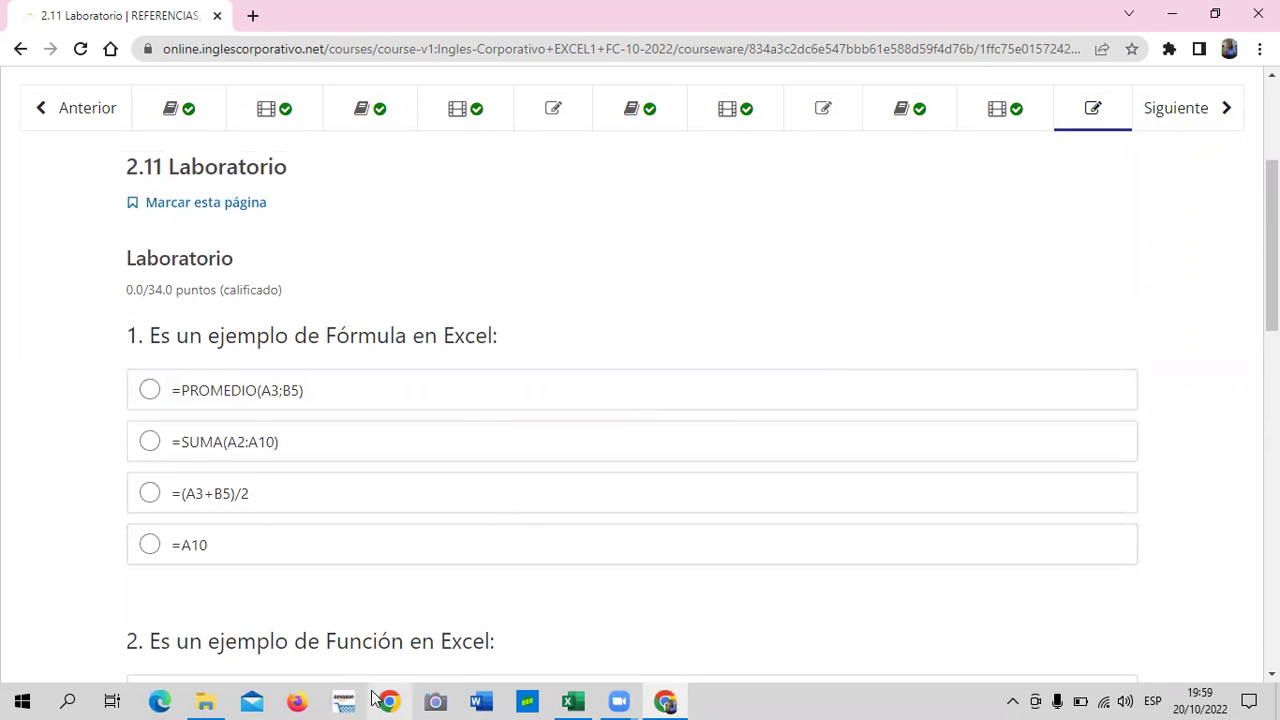
{"action": "scroll", "coordinate": [487, 502], "scroll_direction": "up", "scroll_amount": 1}
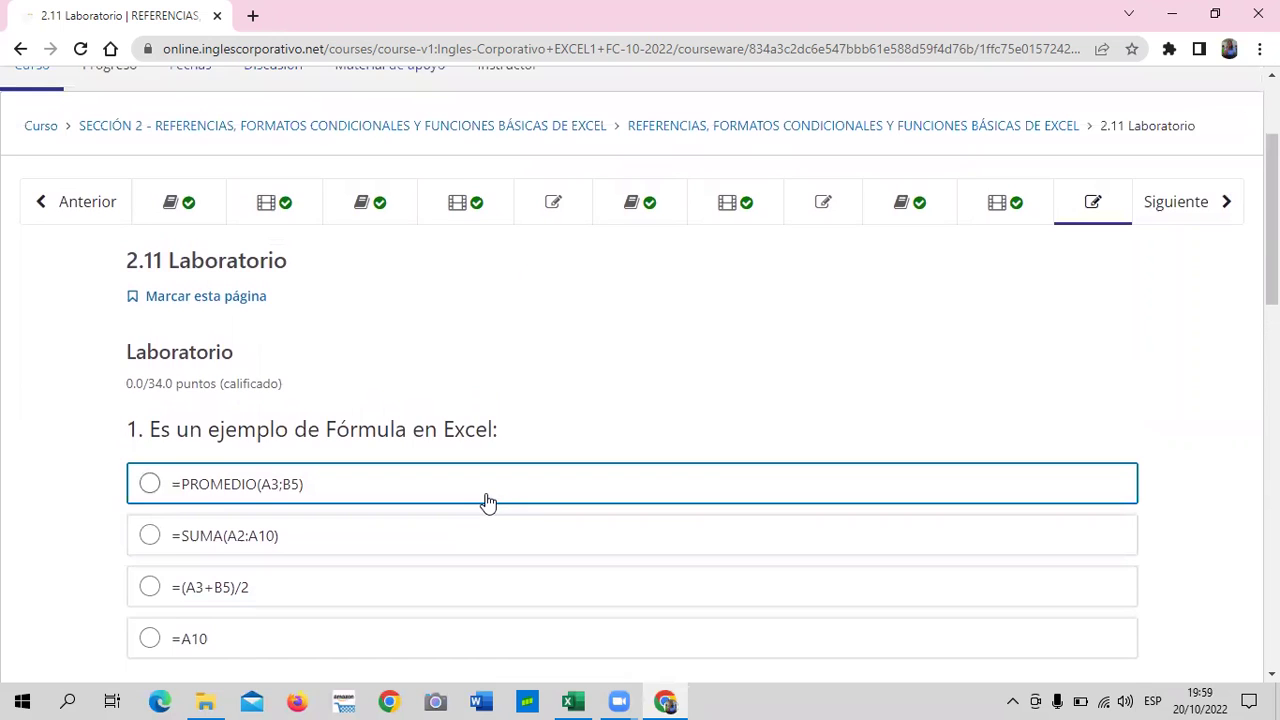
{"action": "scroll", "coordinate": [487, 502], "scroll_direction": "down", "scroll_amount": 1}
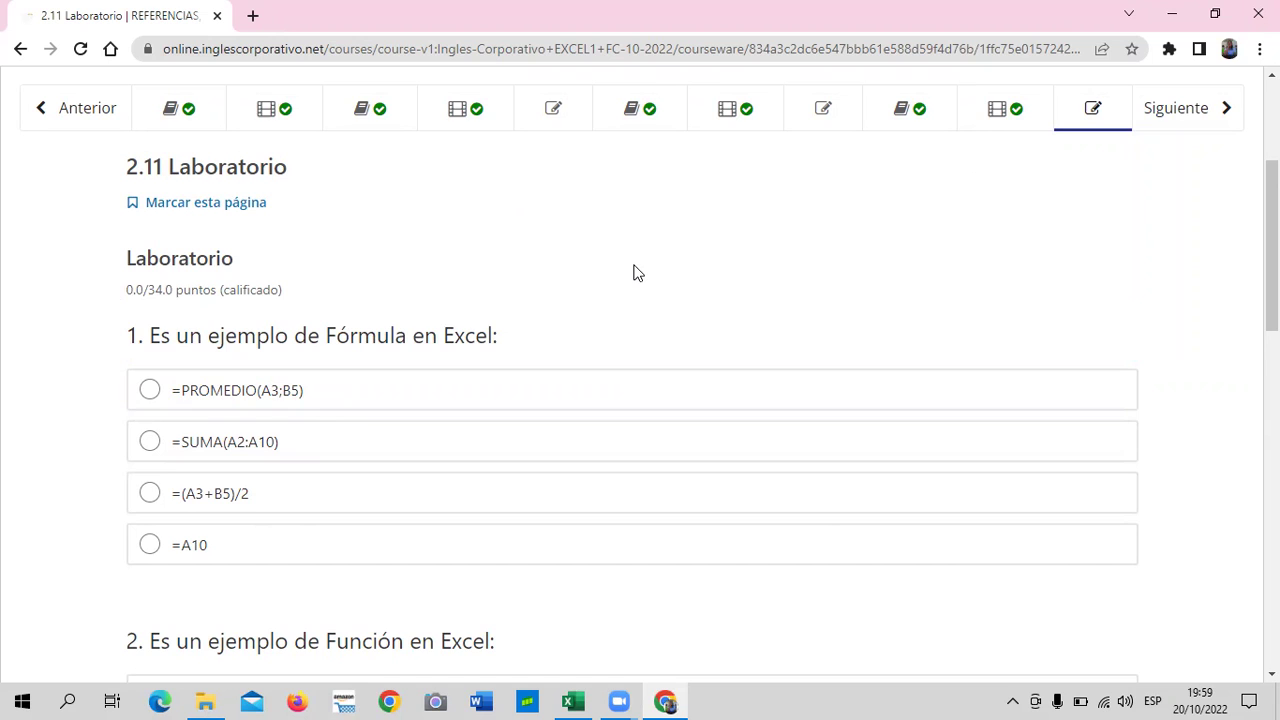
{"action": "scroll", "coordinate": [633, 272], "scroll_direction": "down", "scroll_amount": 1}
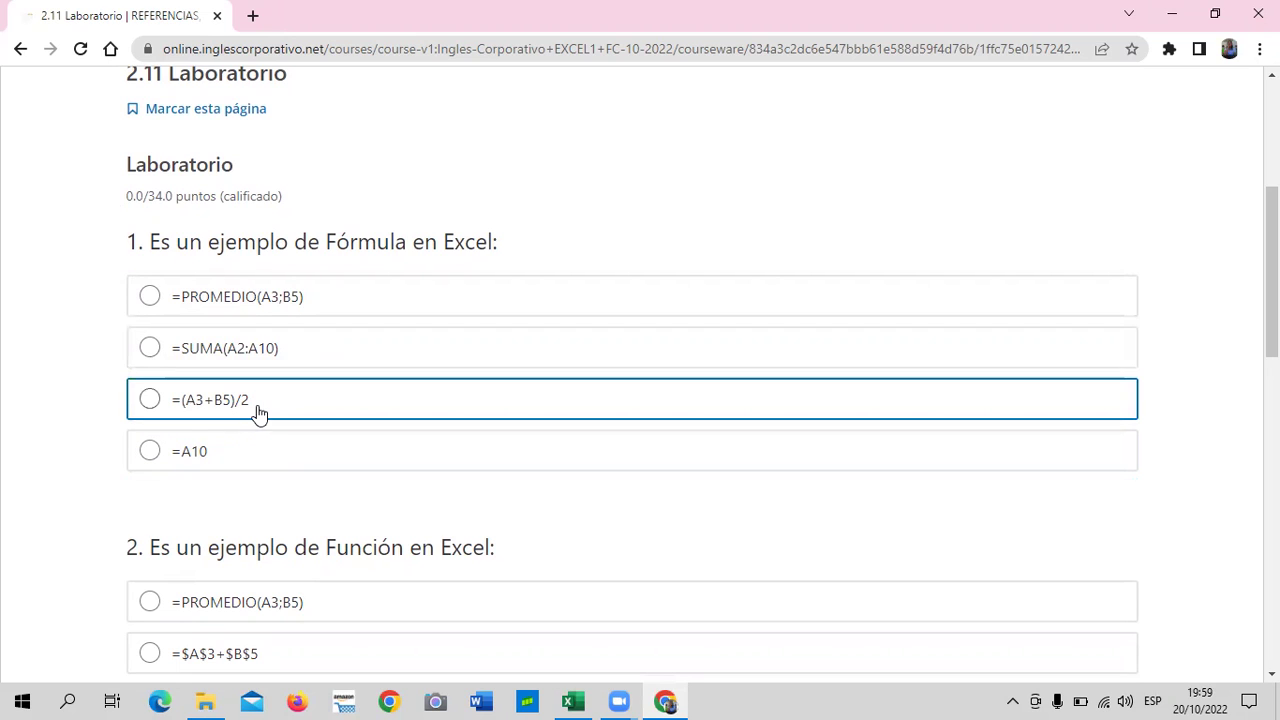
Answer question 1 with =(A3+B5)/2 and question 2 with =PROMEDIO(A3;B5).
{"action": "left_click", "coordinate": [147, 402]}
{"action": "scroll", "coordinate": [266, 408], "scroll_direction": "down", "scroll_amount": 2}
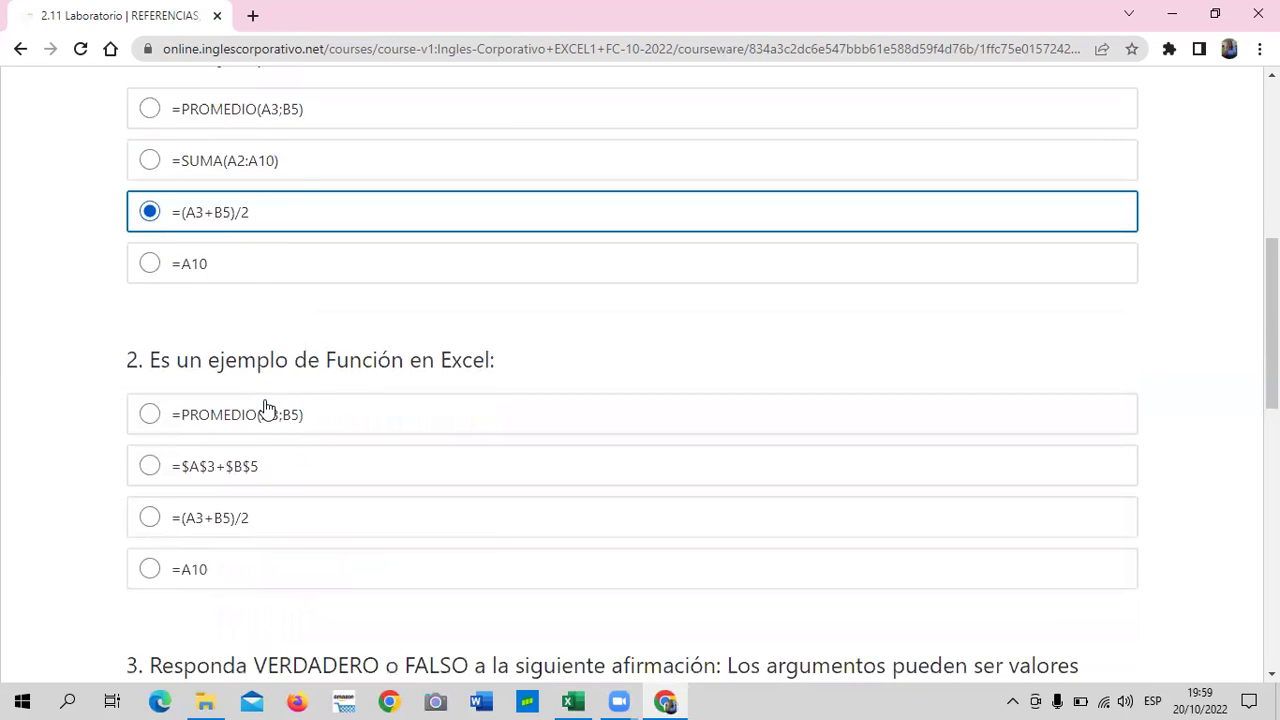
{"action": "scroll", "coordinate": [308, 310], "scroll_direction": "down", "scroll_amount": 2}
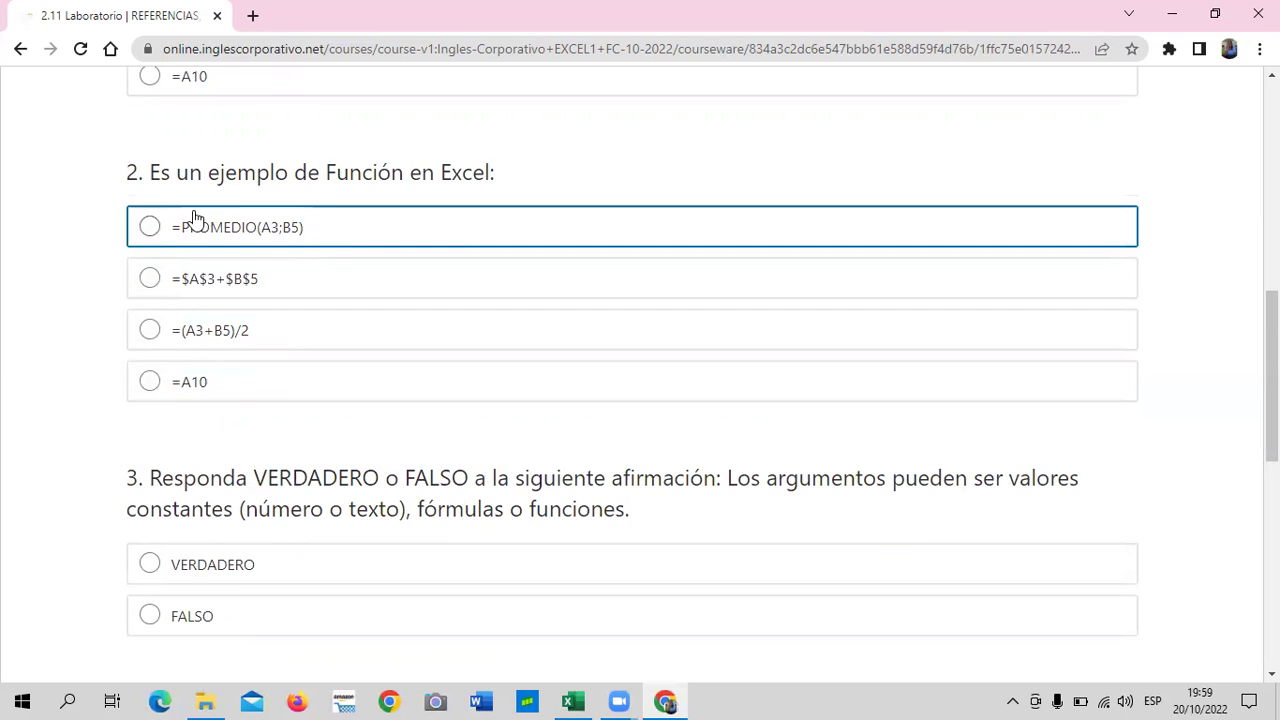
{"action": "left_click", "coordinate": [150, 228]}
{"action": "scroll", "coordinate": [446, 357], "scroll_direction": "down", "scroll_amount": 1}
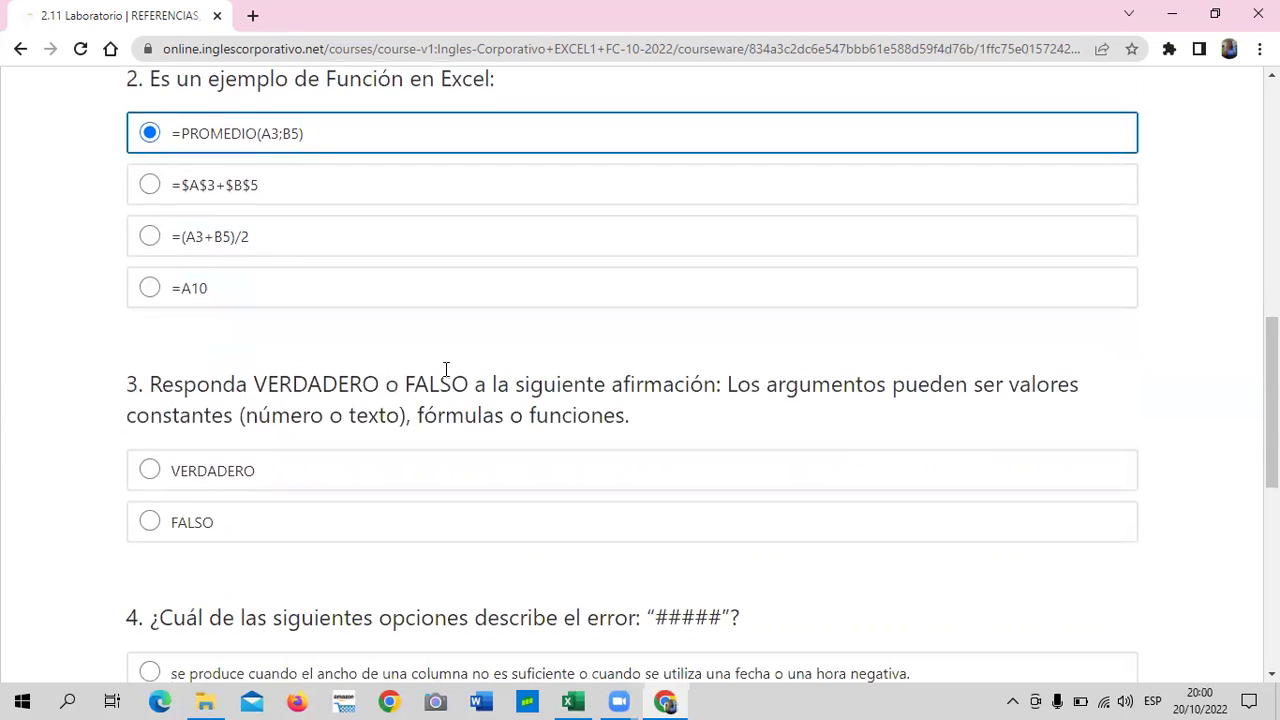
{"action": "scroll", "coordinate": [33, 390], "scroll_direction": "down", "scroll_amount": 2}
{"action": "scroll", "coordinate": [33, 390], "scroll_direction": "up", "scroll_amount": 1}
{"action": "scroll", "coordinate": [20, 388], "scroll_direction": "up", "scroll_amount": 1}
{"action": "scroll", "coordinate": [10, 388], "scroll_direction": "down", "scroll_amount": 1}
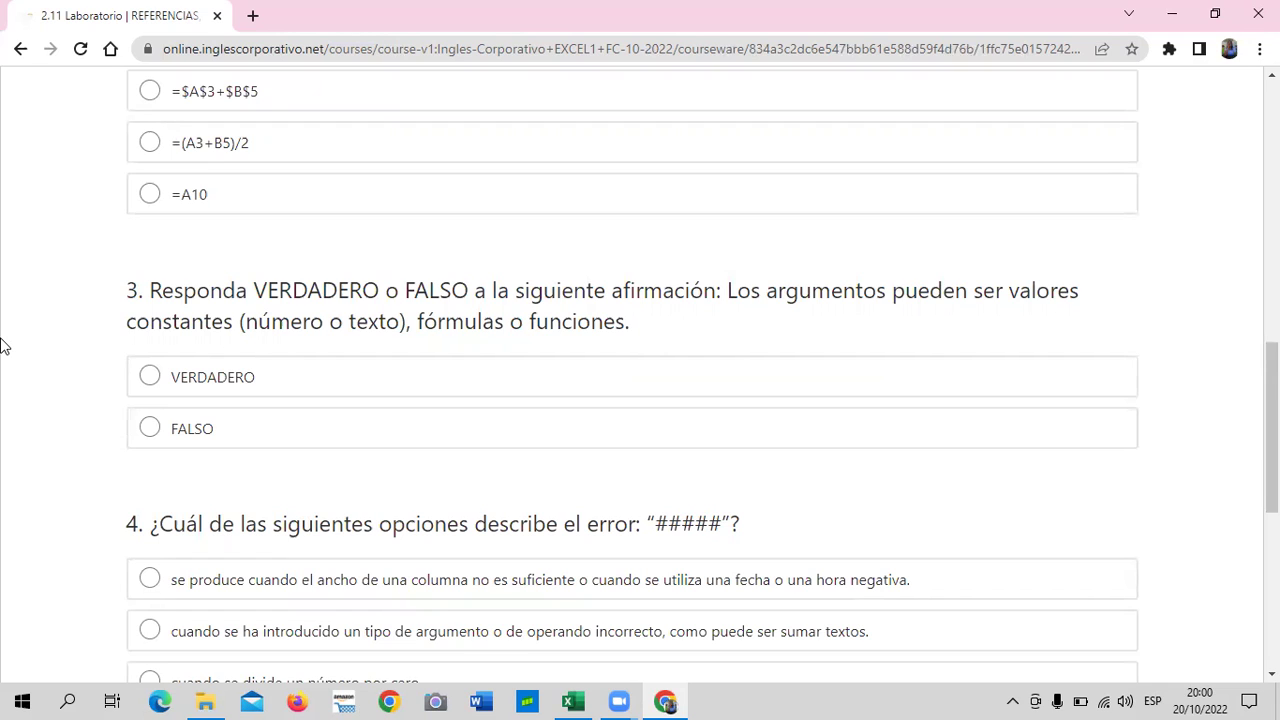
Answer question 3 VERDADERO, pick the column-width option for question 4, and reveal the answers.
{"action": "left_click", "coordinate": [153, 382]}
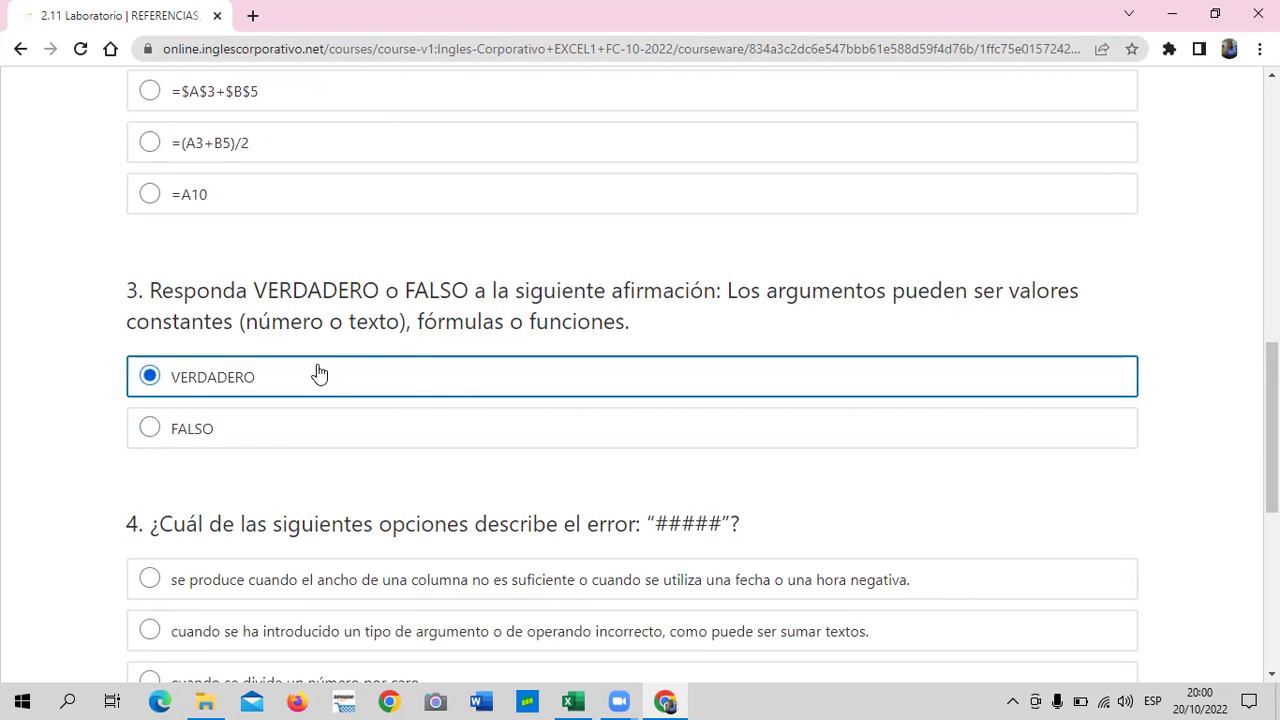
{"action": "scroll", "coordinate": [318, 372], "scroll_direction": "down", "scroll_amount": 1}
{"action": "scroll", "coordinate": [318, 372], "scroll_direction": "down", "scroll_amount": 2}
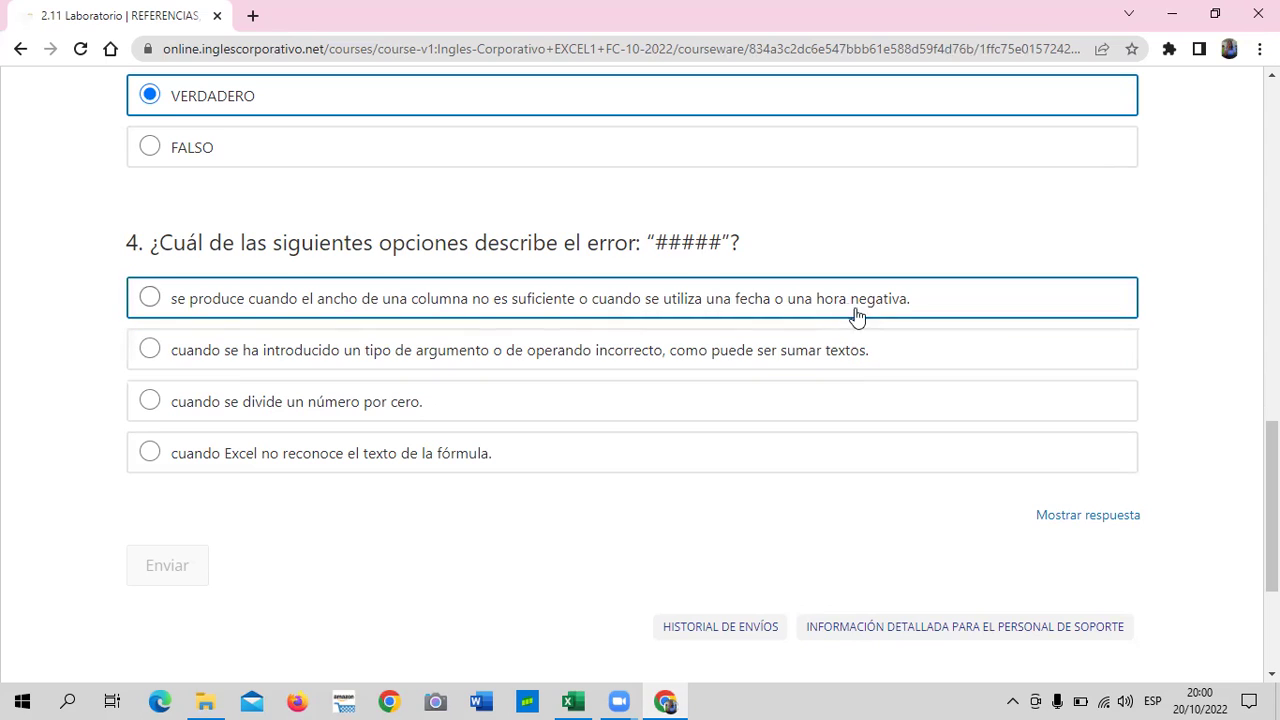
{"action": "left_click", "coordinate": [149, 297]}
{"action": "left_click", "coordinate": [1099, 514]}
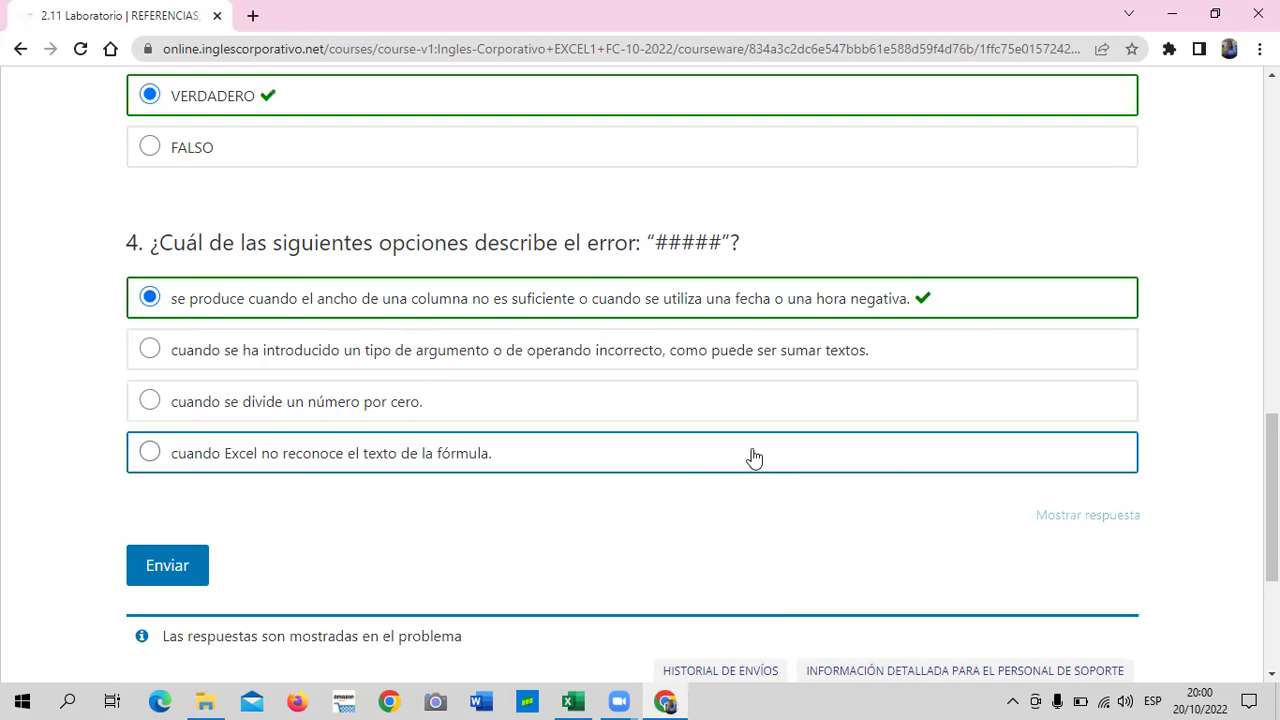
{"action": "scroll", "coordinate": [611, 493], "scroll_direction": "up", "scroll_amount": 4}
{"action": "scroll", "coordinate": [611, 493], "scroll_direction": "up", "scroll_amount": 3}
{"action": "scroll", "coordinate": [611, 491], "scroll_direction": "up", "scroll_amount": 5}
{"action": "scroll", "coordinate": [611, 491], "scroll_direction": "down", "scroll_amount": 4}
{"action": "scroll", "coordinate": [611, 489], "scroll_direction": "down", "scroll_amount": 4}
{"action": "scroll", "coordinate": [611, 497], "scroll_direction": "down", "scroll_amount": 3}
{"action": "scroll", "coordinate": [611, 497], "scroll_direction": "down", "scroll_amount": 3}
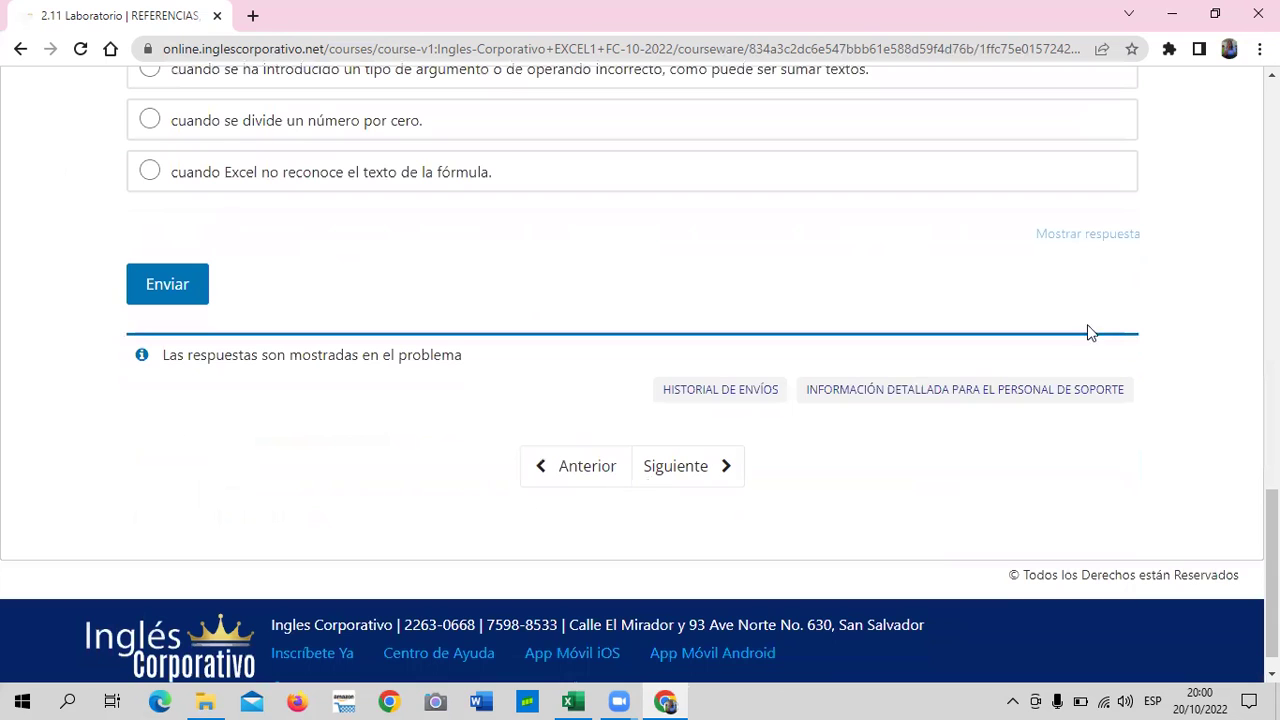
Open the Examen de Medio Curso and skim down through its questions.
{"action": "left_click", "coordinate": [679, 467]}
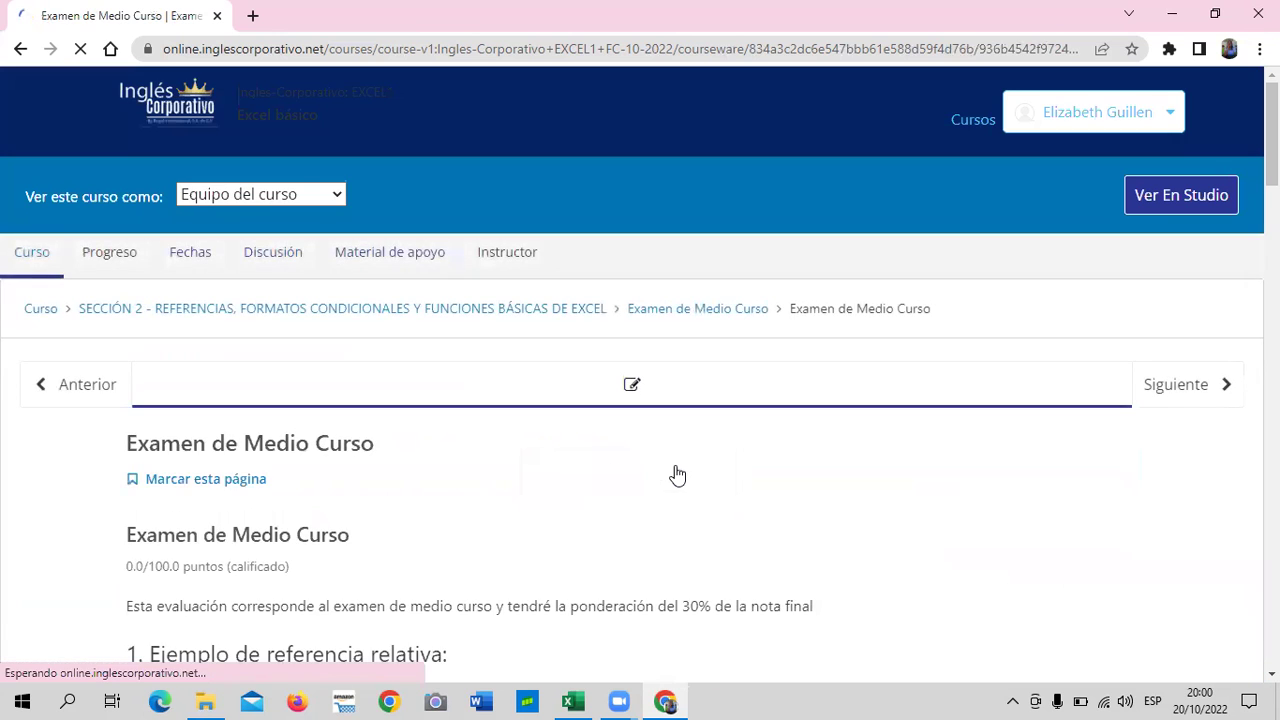
{"action": "scroll", "coordinate": [589, 640], "scroll_direction": "down", "scroll_amount": 2}
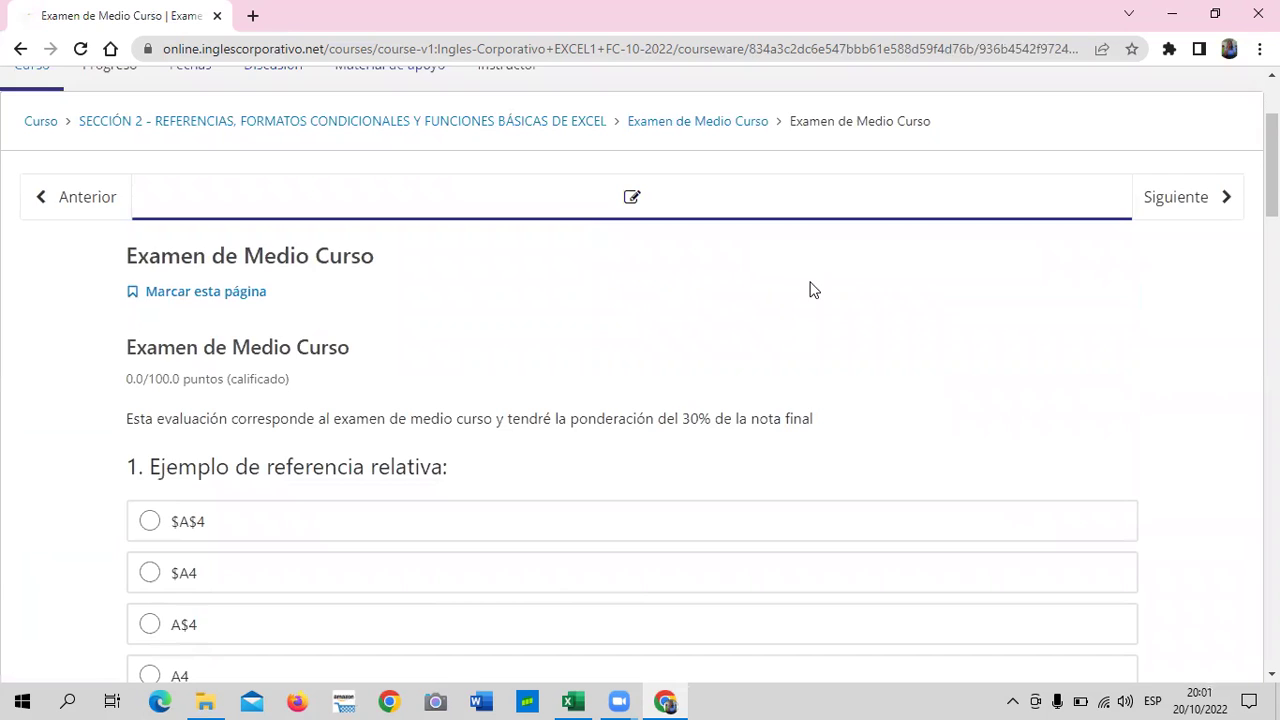
{"action": "scroll", "coordinate": [810, 289], "scroll_direction": "down", "scroll_amount": 5}
{"action": "scroll", "coordinate": [810, 289], "scroll_direction": "down", "scroll_amount": 4}
{"action": "scroll", "coordinate": [810, 289], "scroll_direction": "down", "scroll_amount": 4}
{"action": "scroll", "coordinate": [810, 291], "scroll_direction": "down", "scroll_amount": 4}
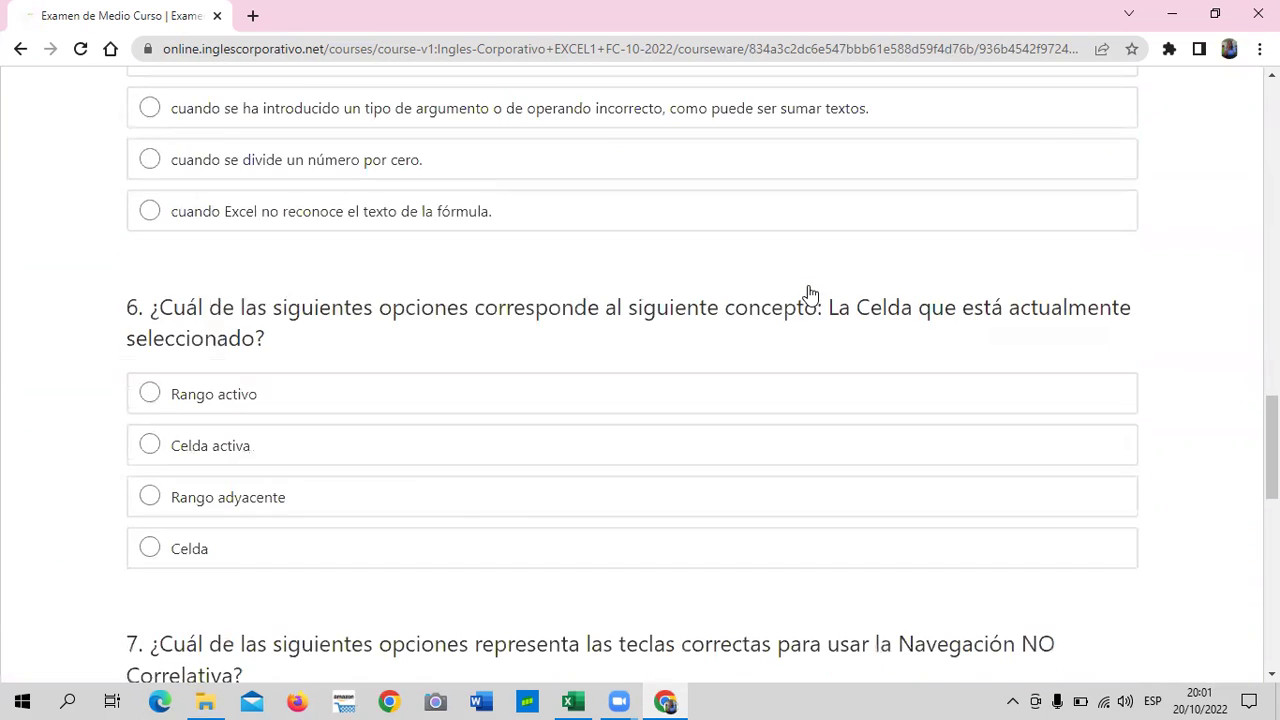
{"action": "scroll", "coordinate": [810, 290], "scroll_direction": "down", "scroll_amount": 4}
{"action": "scroll", "coordinate": [806, 292], "scroll_direction": "down", "scroll_amount": 4}
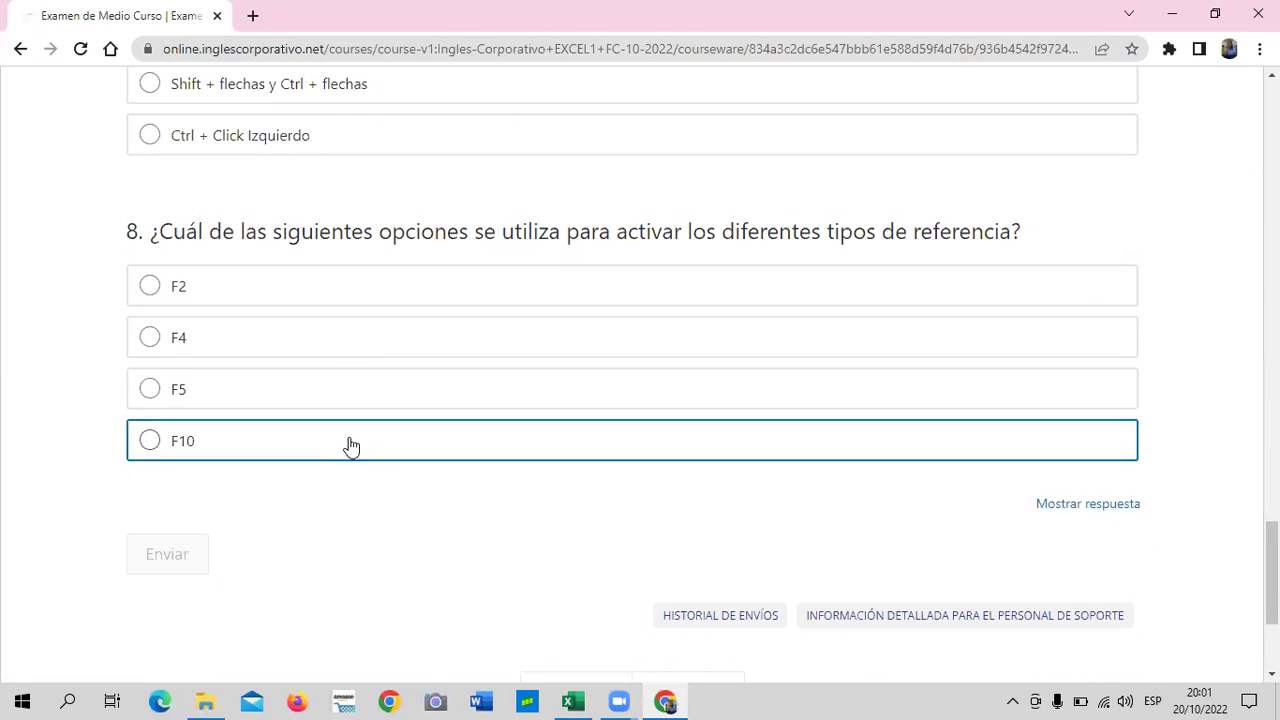
Scroll back up to the exam title and question 1.
{"action": "scroll", "coordinate": [349, 446], "scroll_direction": "up", "scroll_amount": 3}
{"action": "scroll", "coordinate": [414, 517], "scroll_direction": "up", "scroll_amount": 3}
{"action": "scroll", "coordinate": [417, 511], "scroll_direction": "up", "scroll_amount": 2}
{"action": "scroll", "coordinate": [417, 511], "scroll_direction": "up", "scroll_amount": 2}
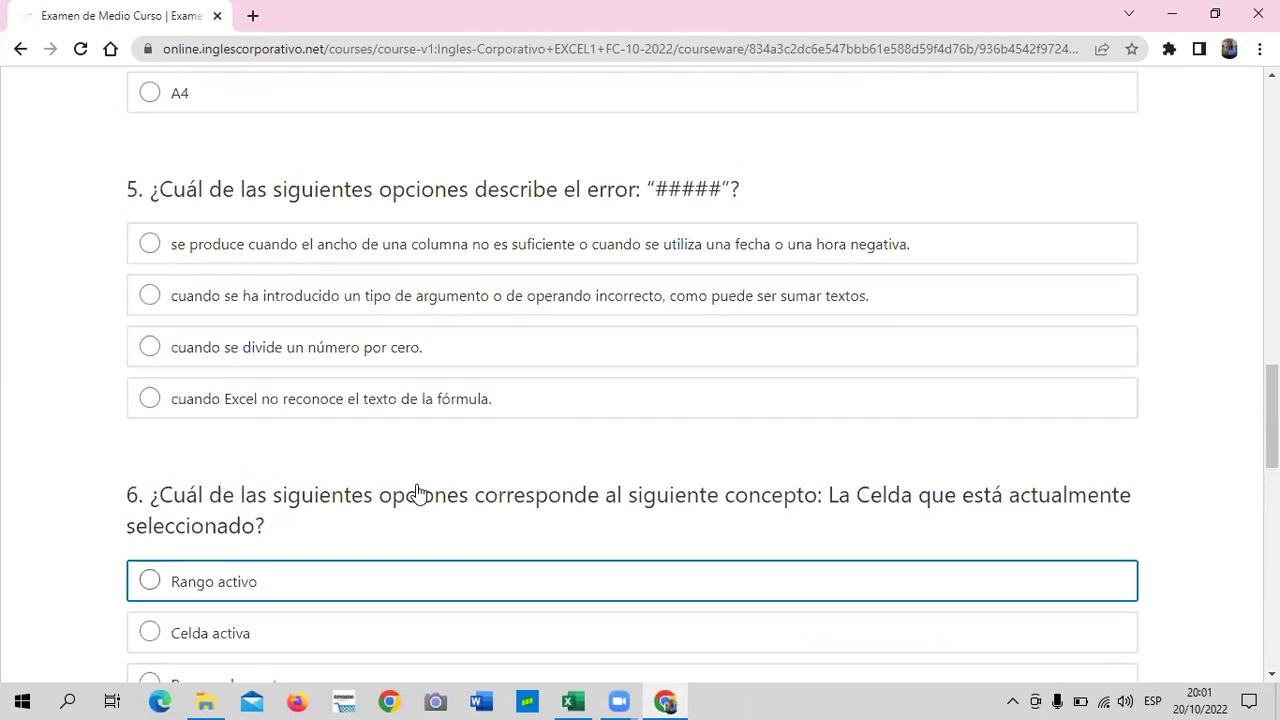
{"action": "scroll", "coordinate": [419, 493], "scroll_direction": "up", "scroll_amount": 2}
{"action": "scroll", "coordinate": [419, 491], "scroll_direction": "up", "scroll_amount": 2}
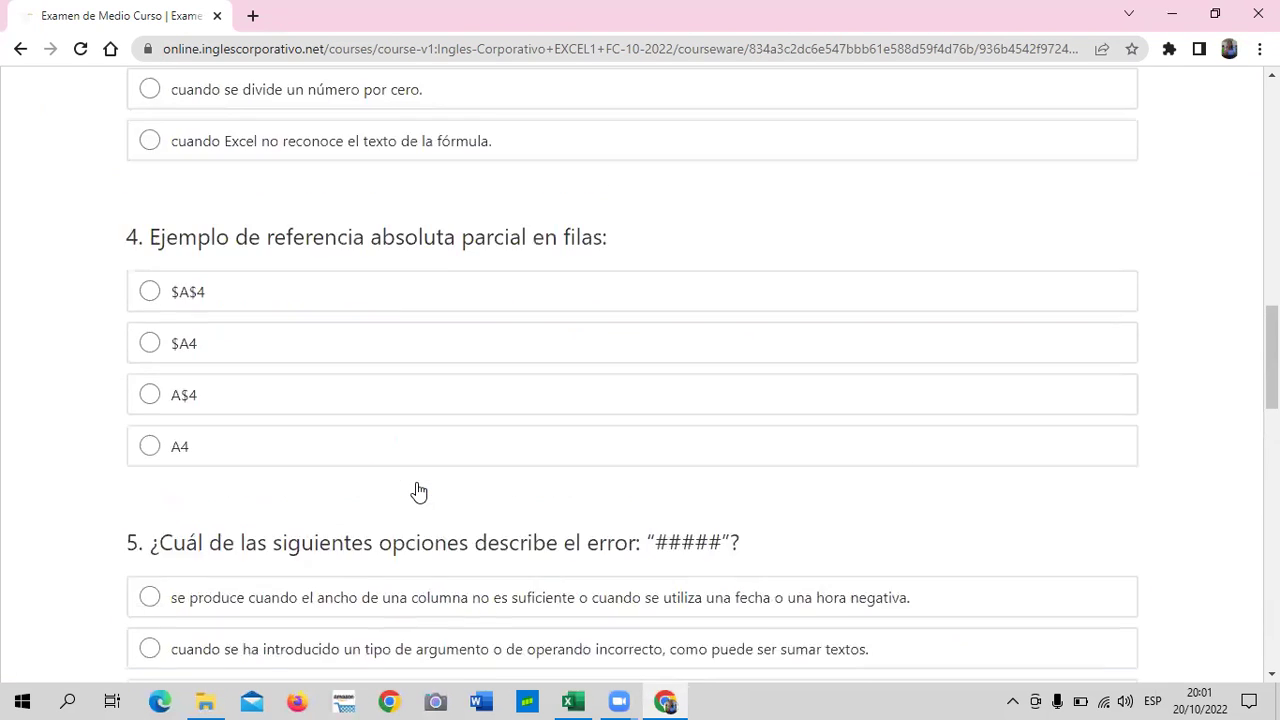
{"action": "scroll", "coordinate": [419, 491], "scroll_direction": "up", "scroll_amount": 3}
{"action": "scroll", "coordinate": [419, 491], "scroll_direction": "up", "scroll_amount": 1}
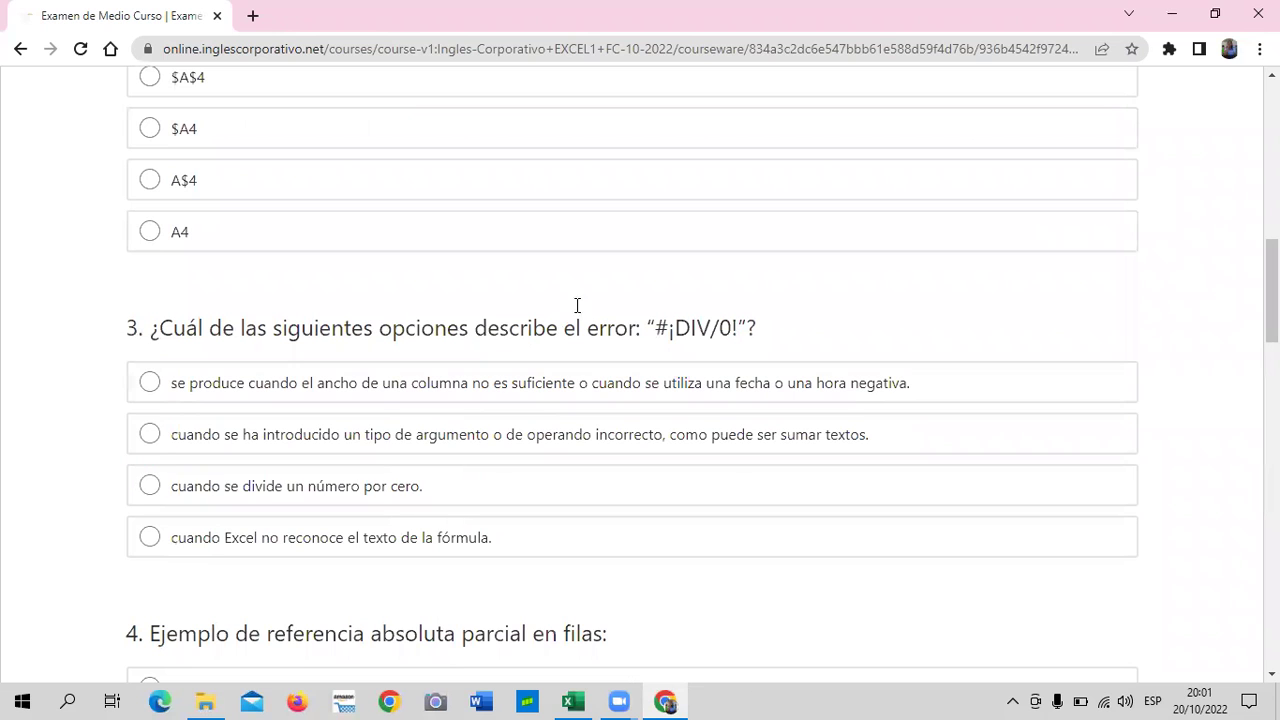
{"action": "scroll", "coordinate": [604, 293], "scroll_direction": "up", "scroll_amount": 2}
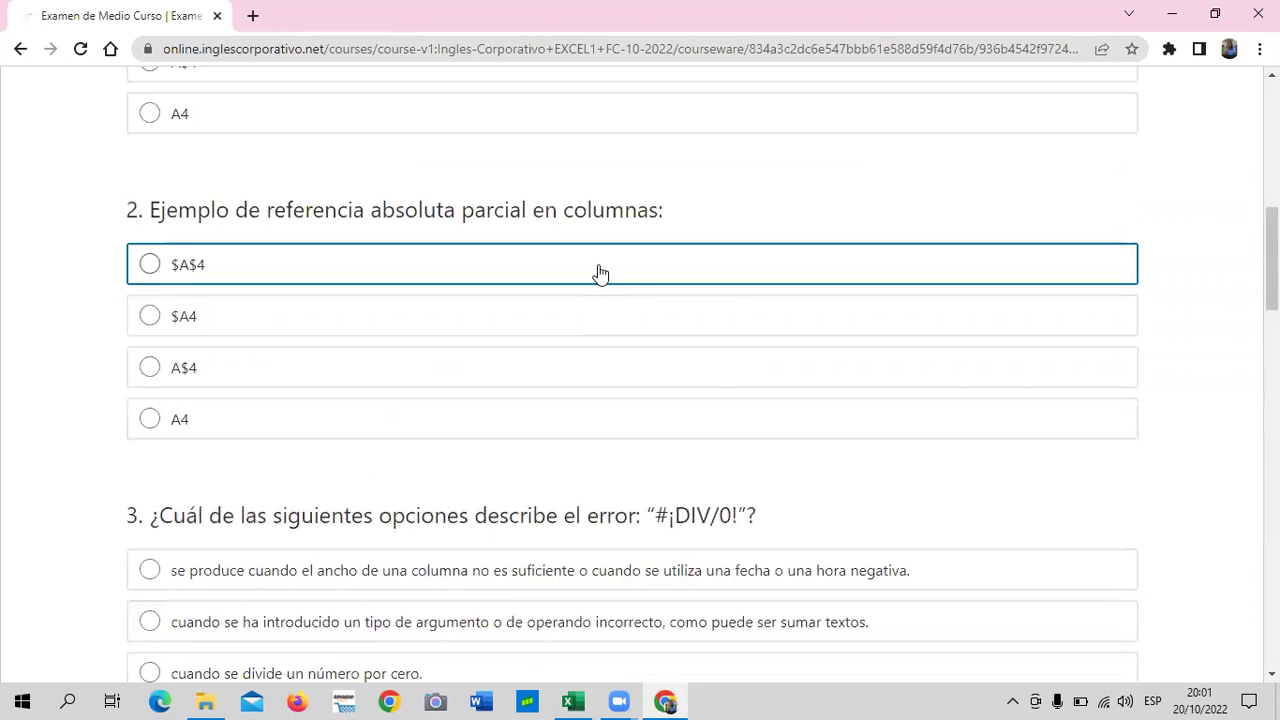
{"action": "scroll", "coordinate": [601, 272], "scroll_direction": "up", "scroll_amount": 1}
{"action": "scroll", "coordinate": [601, 272], "scroll_direction": "up", "scroll_amount": 2}
{"action": "scroll", "coordinate": [601, 271], "scroll_direction": "up", "scroll_amount": 2}
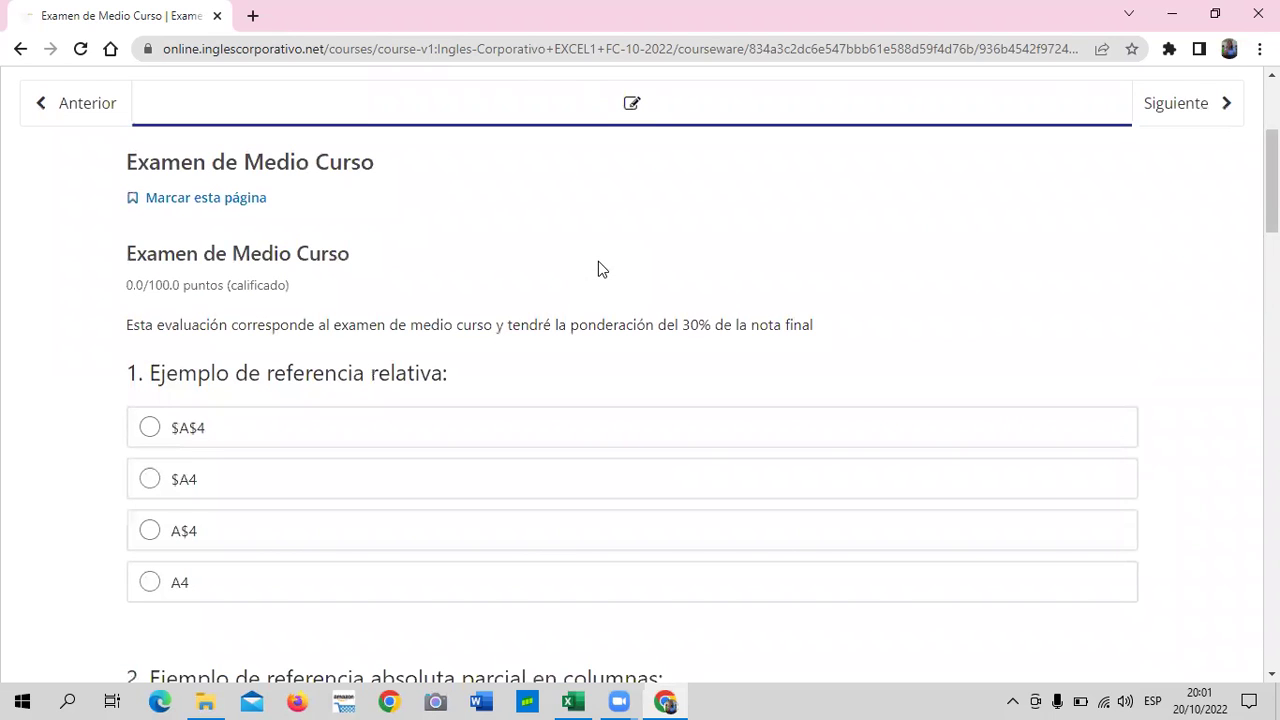
{"action": "scroll", "coordinate": [600, 265], "scroll_direction": "down", "scroll_amount": 1}
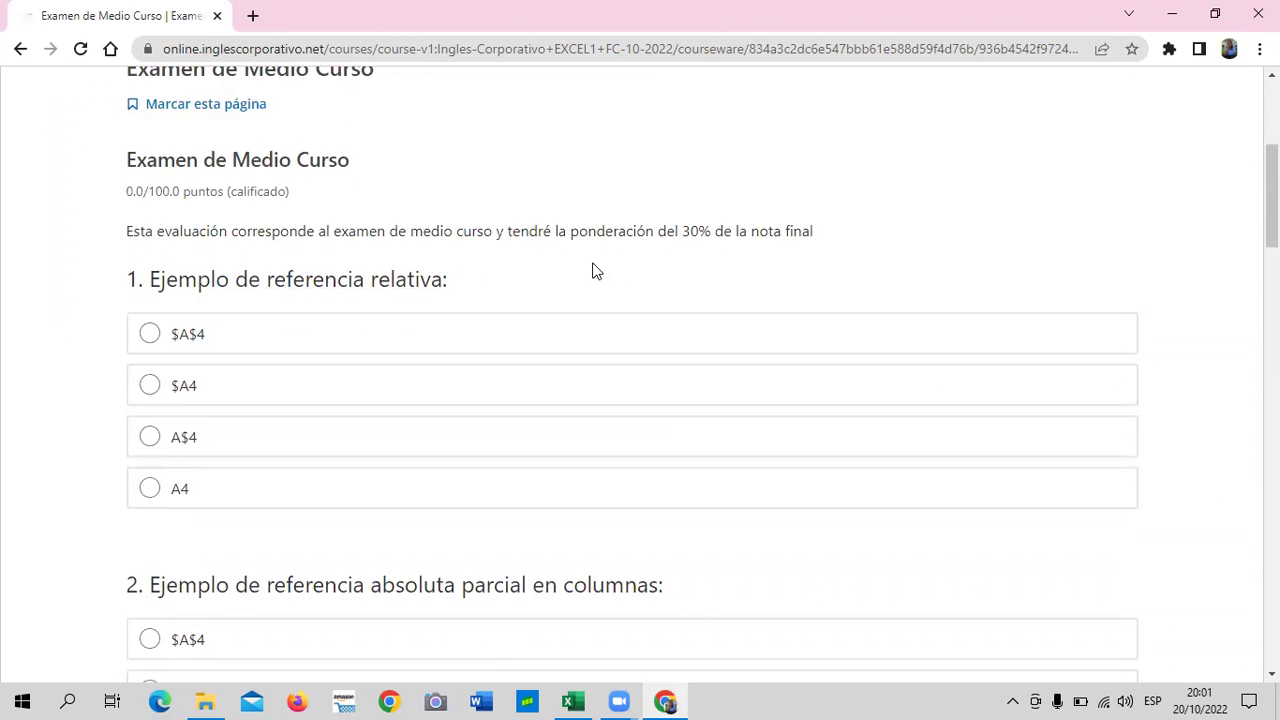
Answer question 2 with $A4 and question 3 with 'cuando se divide un número por cero.'.
{"action": "scroll", "coordinate": [593, 271], "scroll_direction": "down", "scroll_amount": 1}
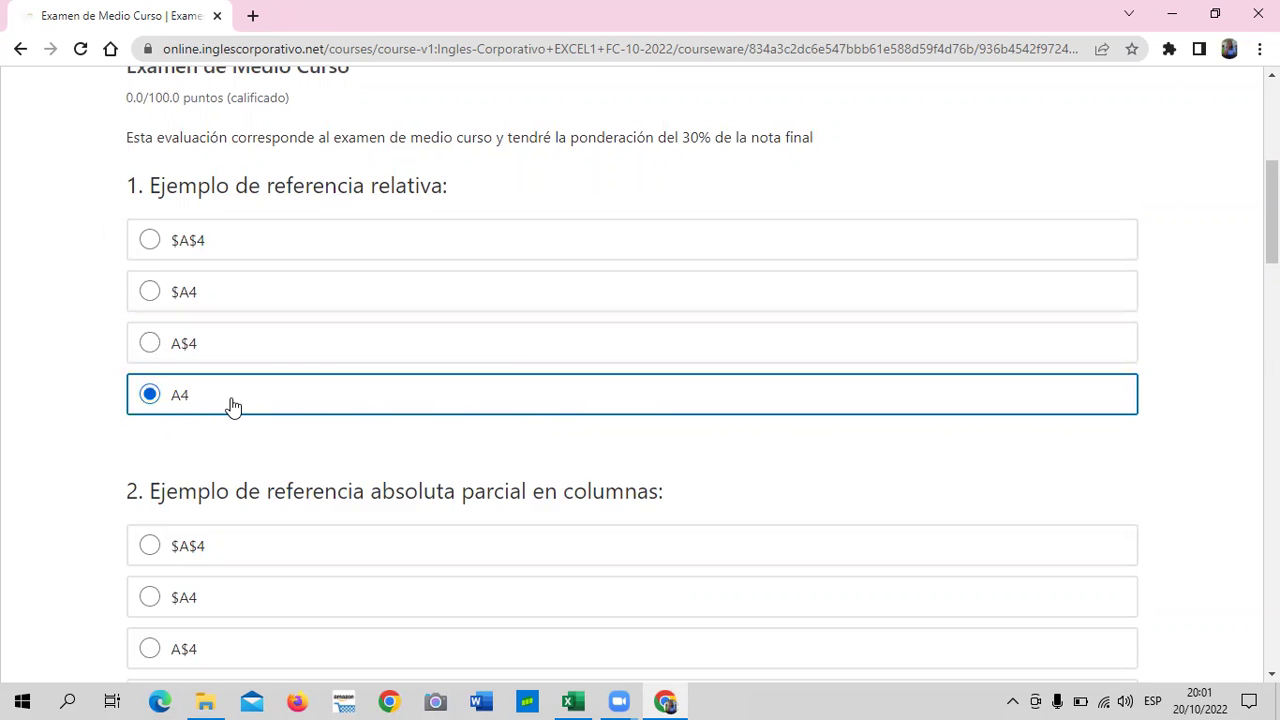
{"action": "scroll", "coordinate": [232, 404], "scroll_direction": "down", "scroll_amount": 1}
{"action": "scroll", "coordinate": [230, 404], "scroll_direction": "down", "scroll_amount": 1}
{"action": "scroll", "coordinate": [229, 404], "scroll_direction": "down", "scroll_amount": 1}
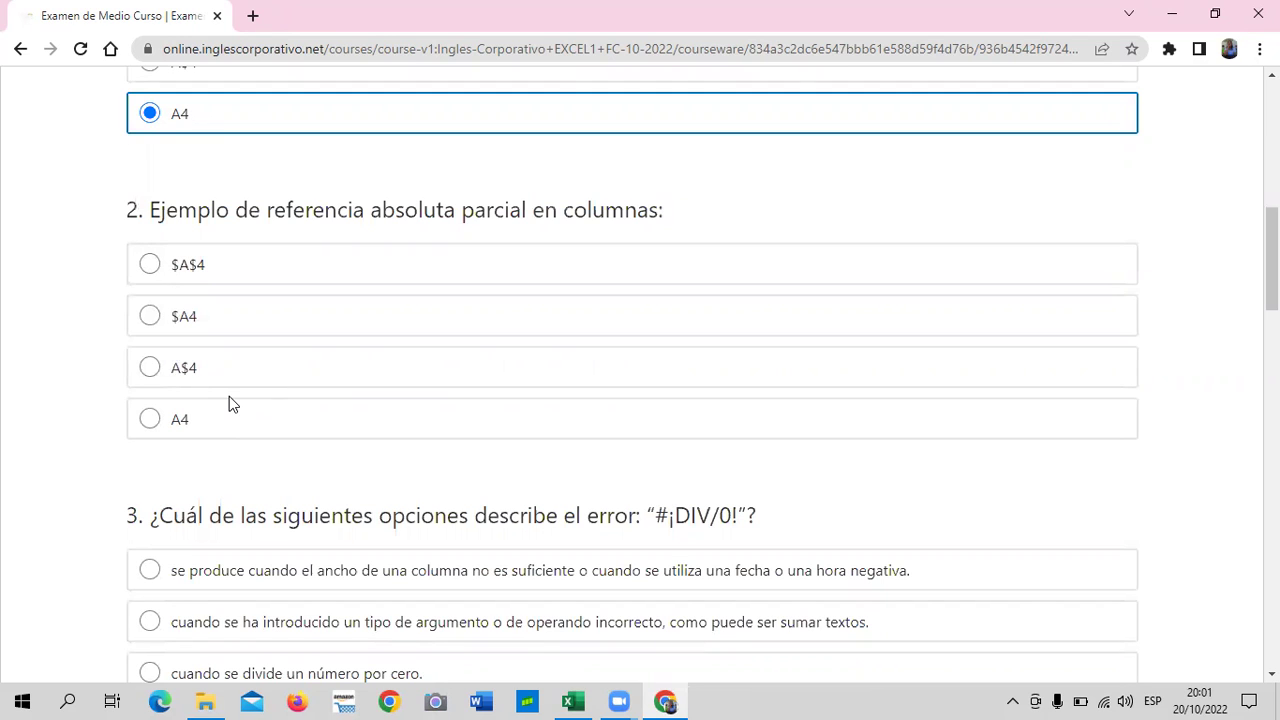
{"action": "left_click", "coordinate": [152, 318]}
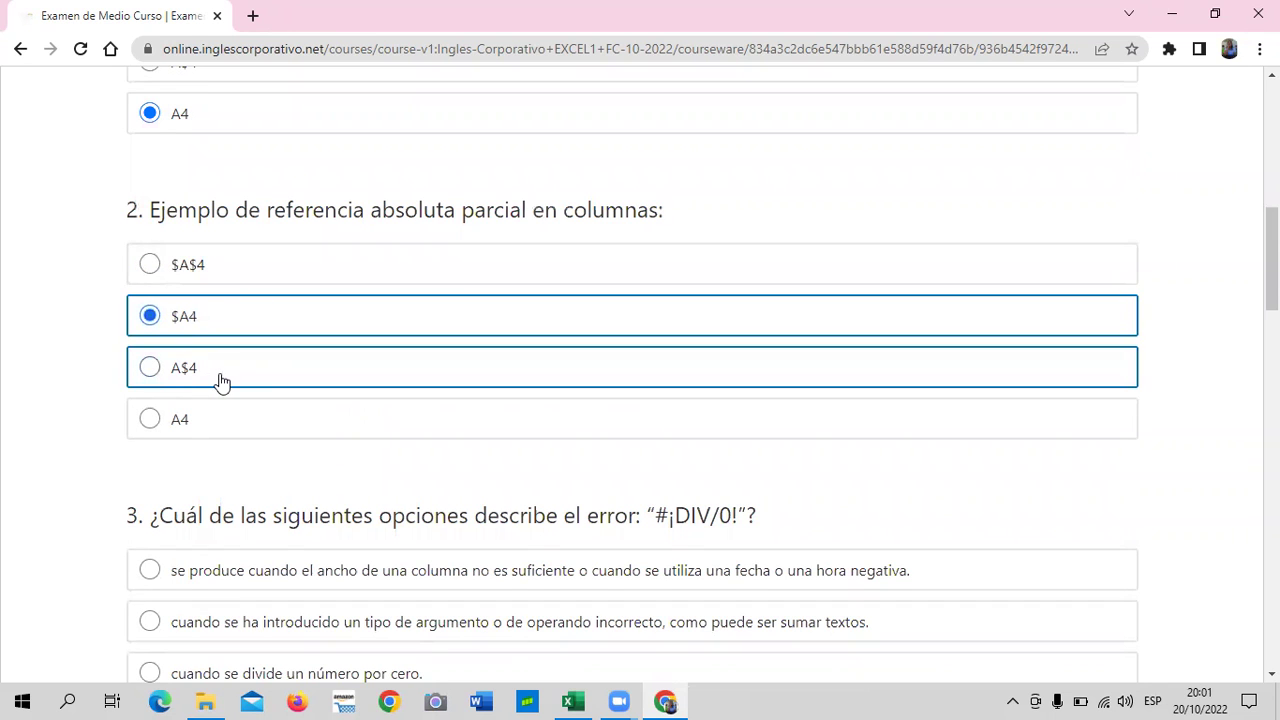
{"action": "scroll", "coordinate": [218, 380], "scroll_direction": "down", "scroll_amount": 3}
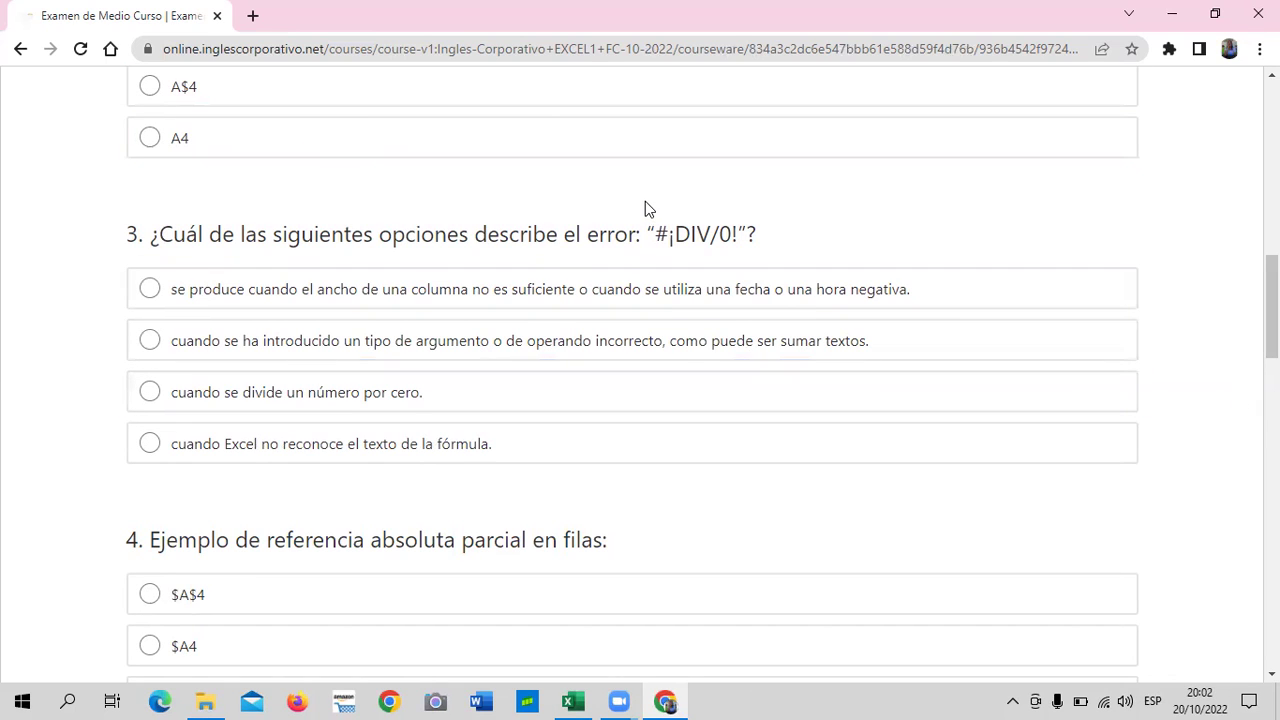
{"action": "left_click", "coordinate": [149, 392]}
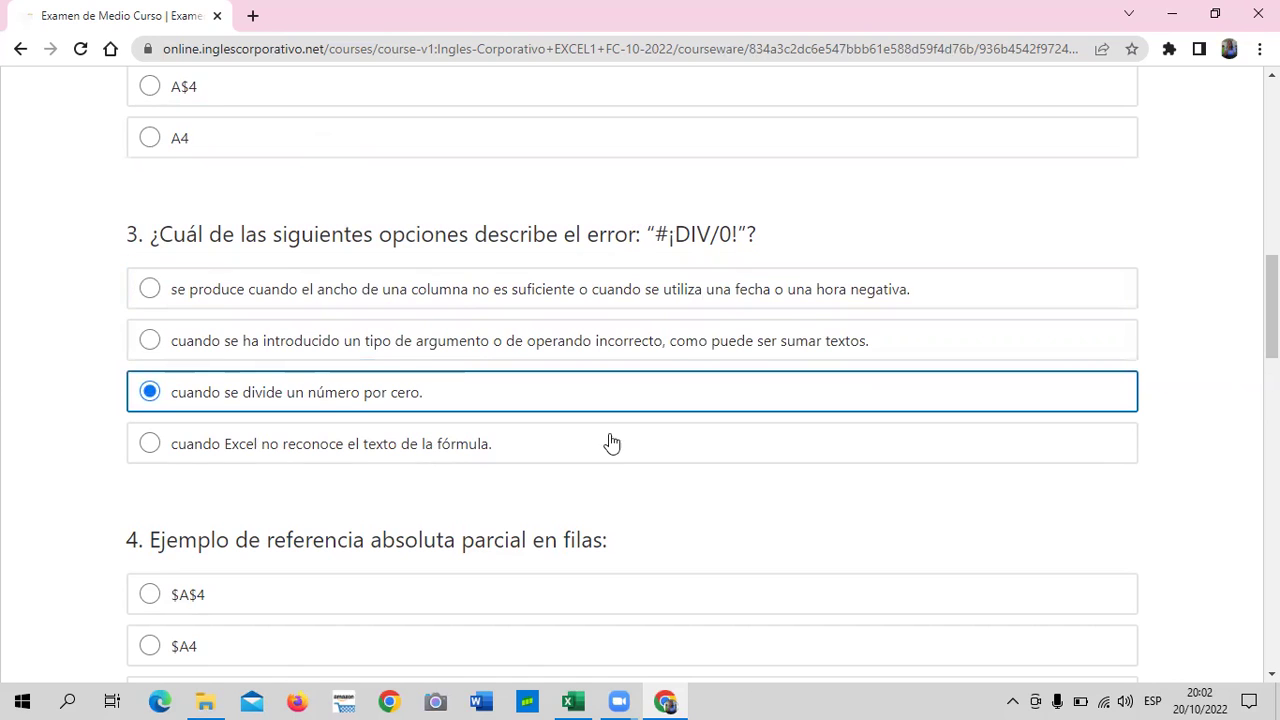
{"action": "scroll", "coordinate": [612, 443], "scroll_direction": "down", "scroll_amount": 3}
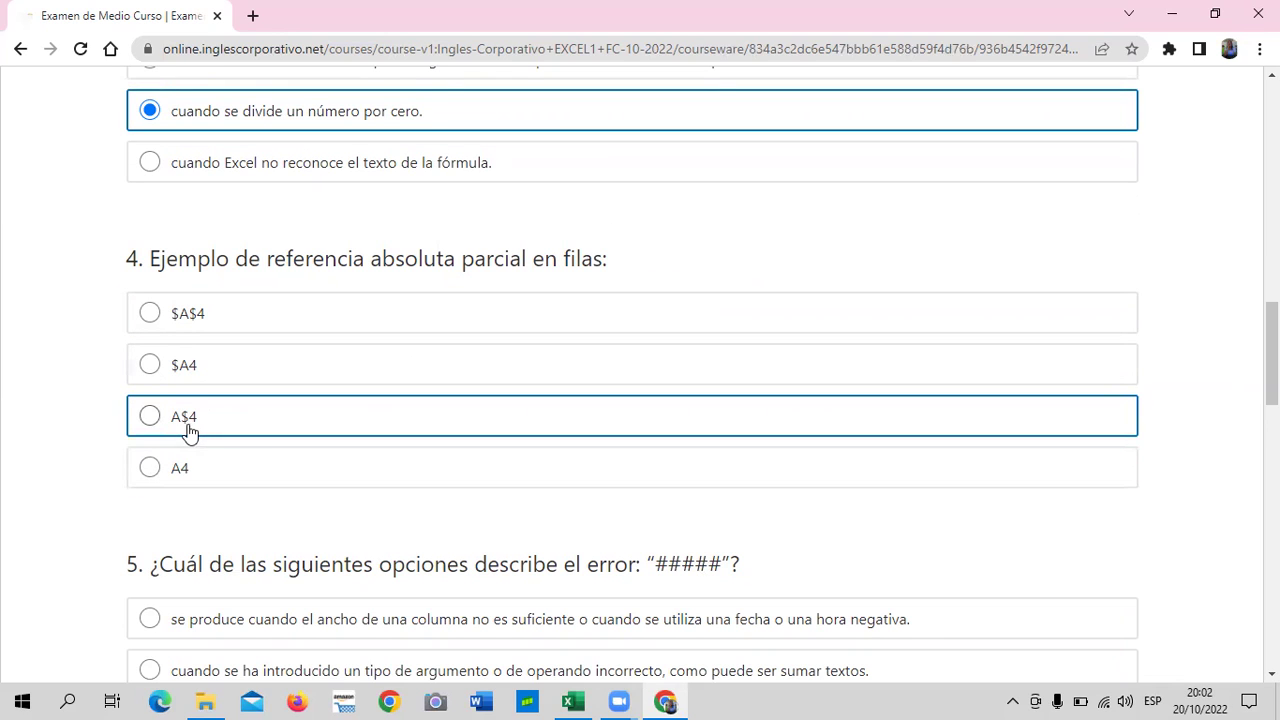
Answer question 4 with A$4, question 5 with the column-width explanation, question 6 with Celda activa.
{"action": "left_click", "coordinate": [150, 418]}
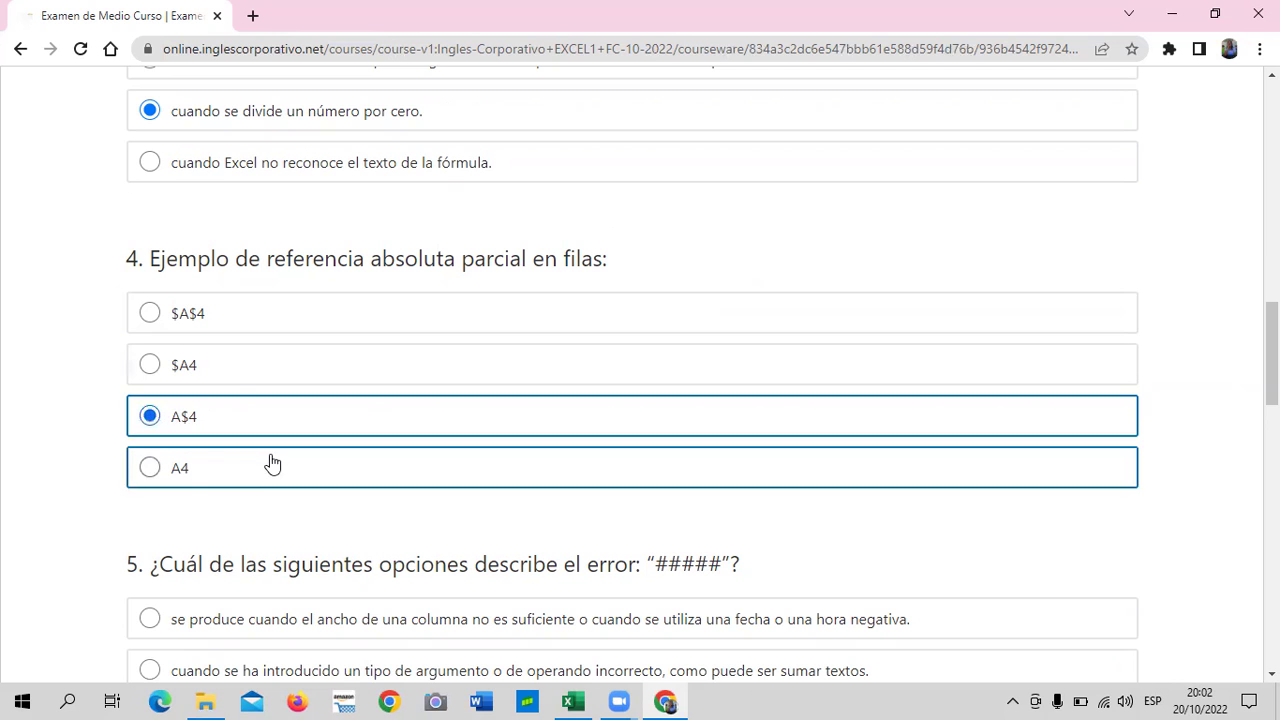
{"action": "scroll", "coordinate": [271, 460], "scroll_direction": "down", "scroll_amount": 3}
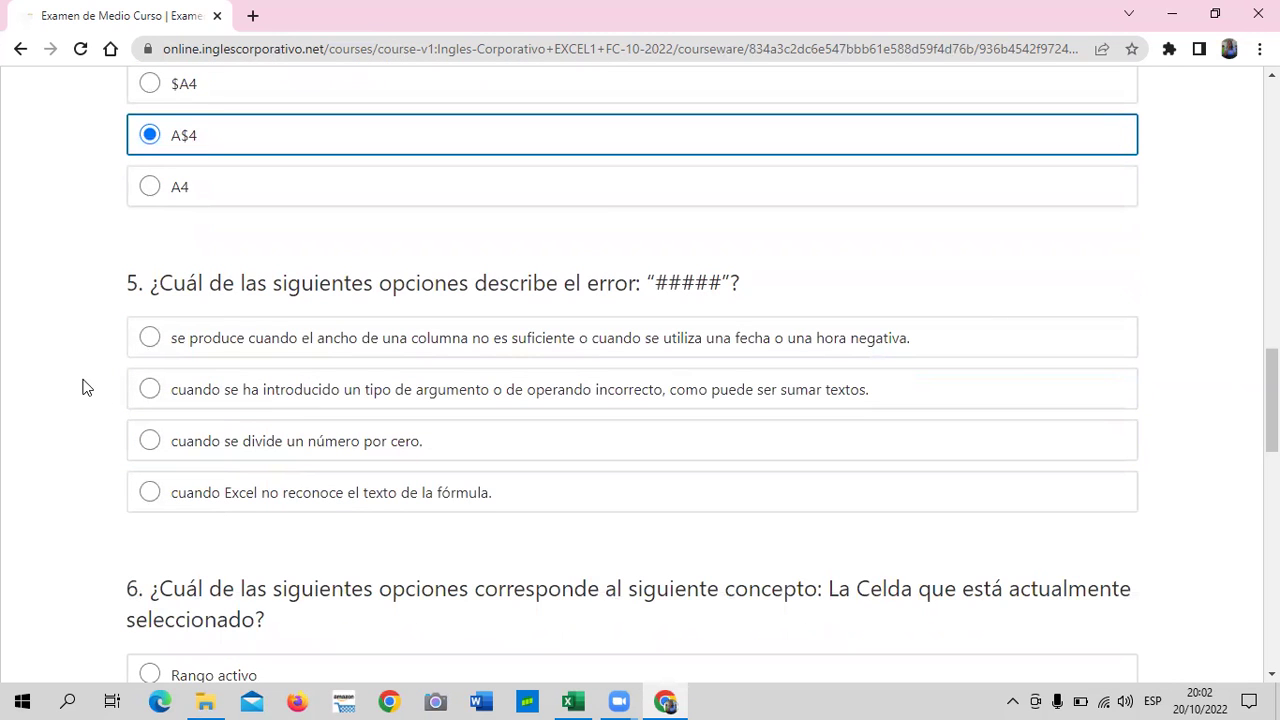
{"action": "scroll", "coordinate": [75, 393], "scroll_direction": "down", "scroll_amount": 1}
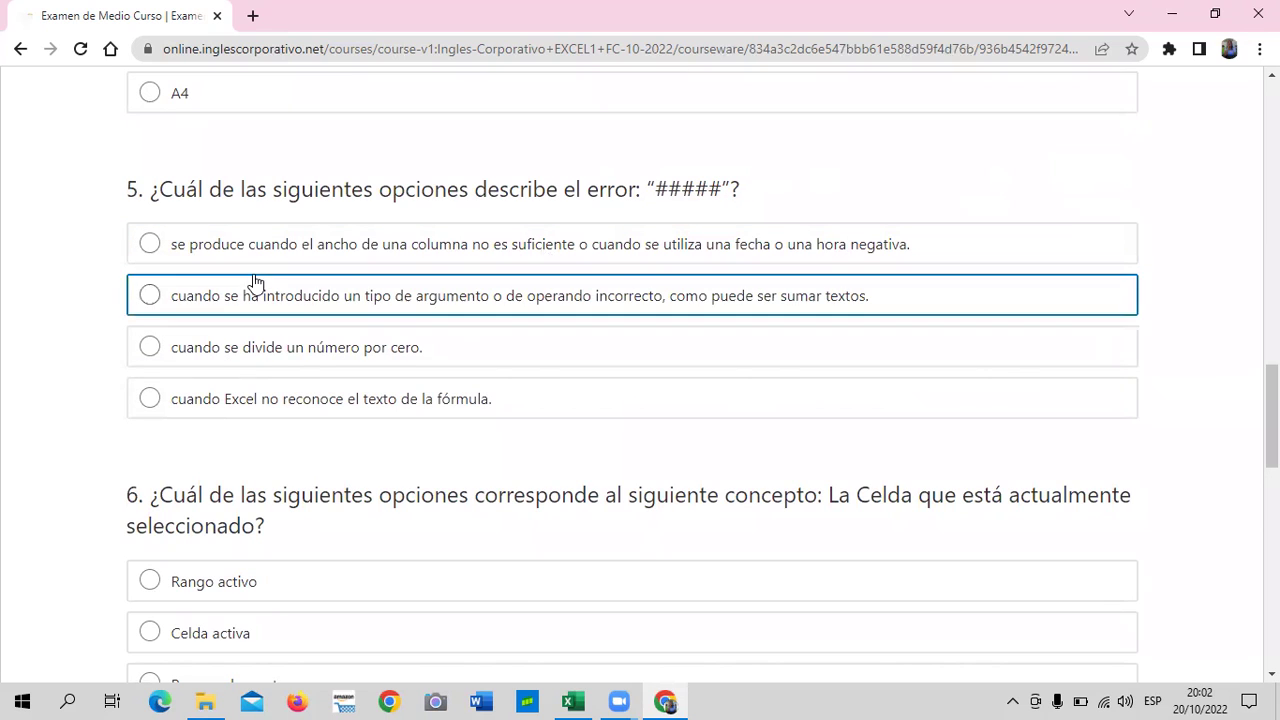
{"action": "left_click", "coordinate": [154, 261]}
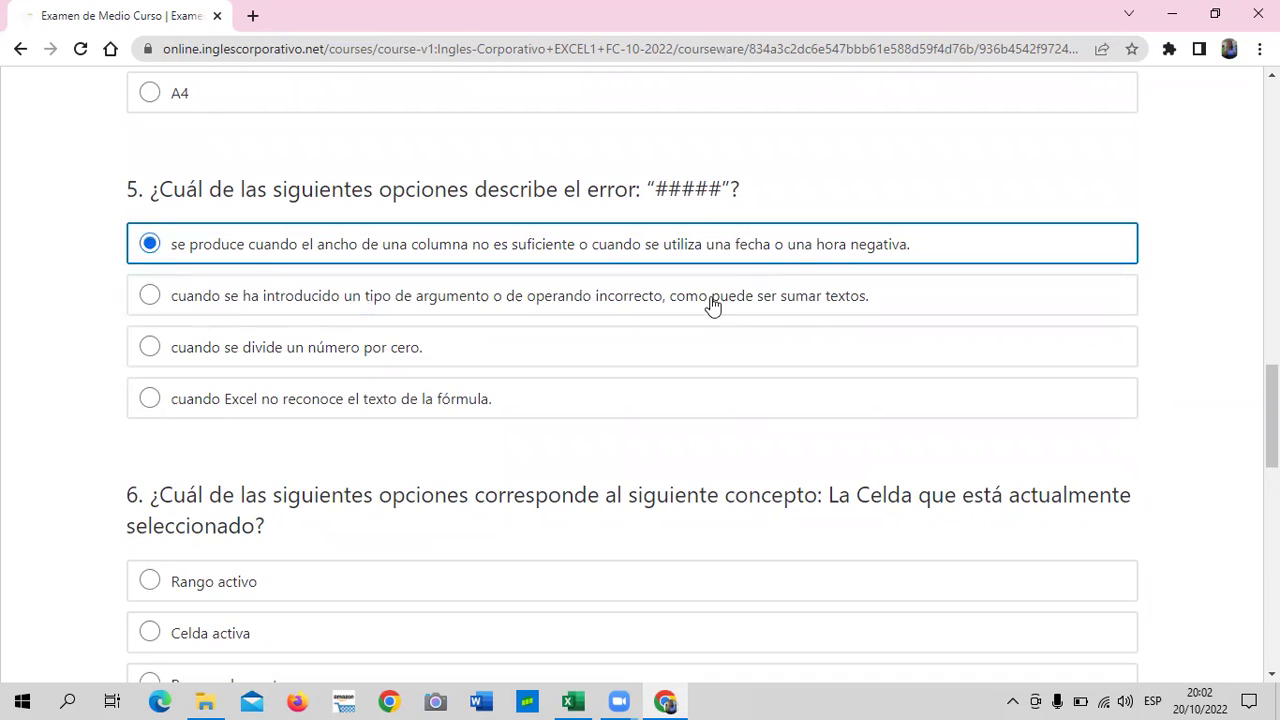
{"action": "scroll", "coordinate": [434, 323], "scroll_direction": "down", "scroll_amount": 2}
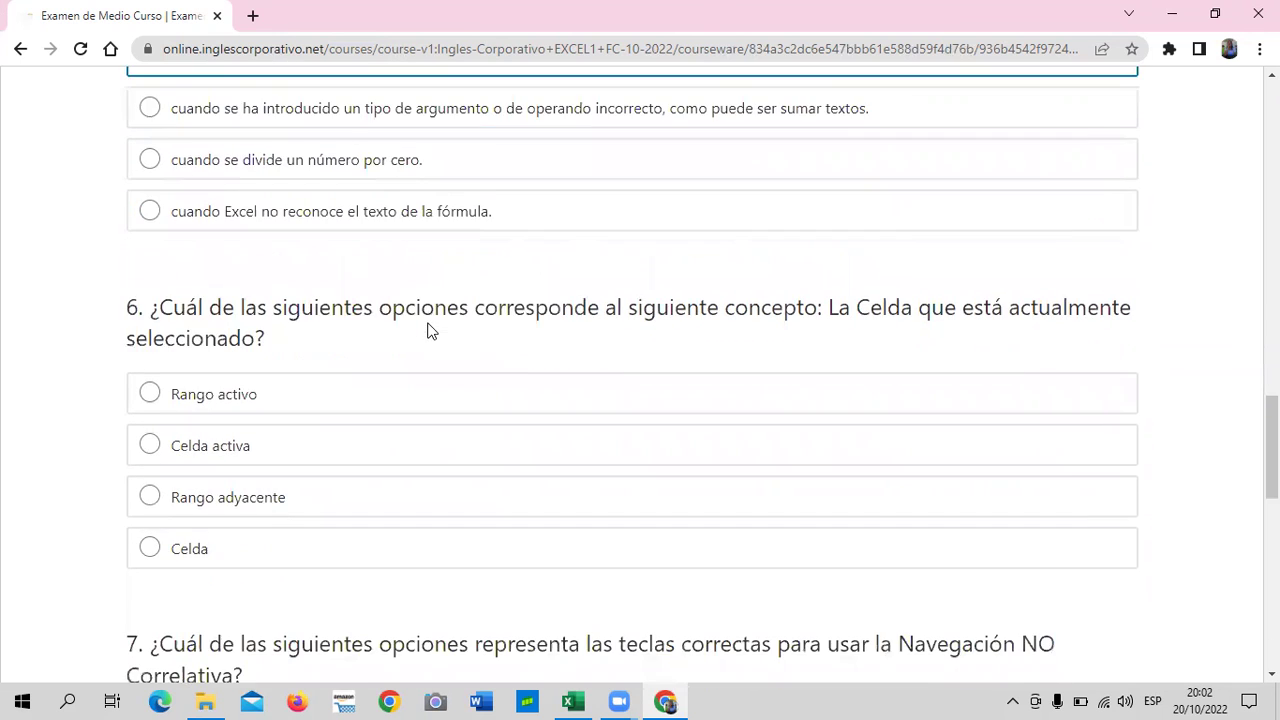
{"action": "scroll", "coordinate": [428, 331], "scroll_direction": "down", "scroll_amount": 1}
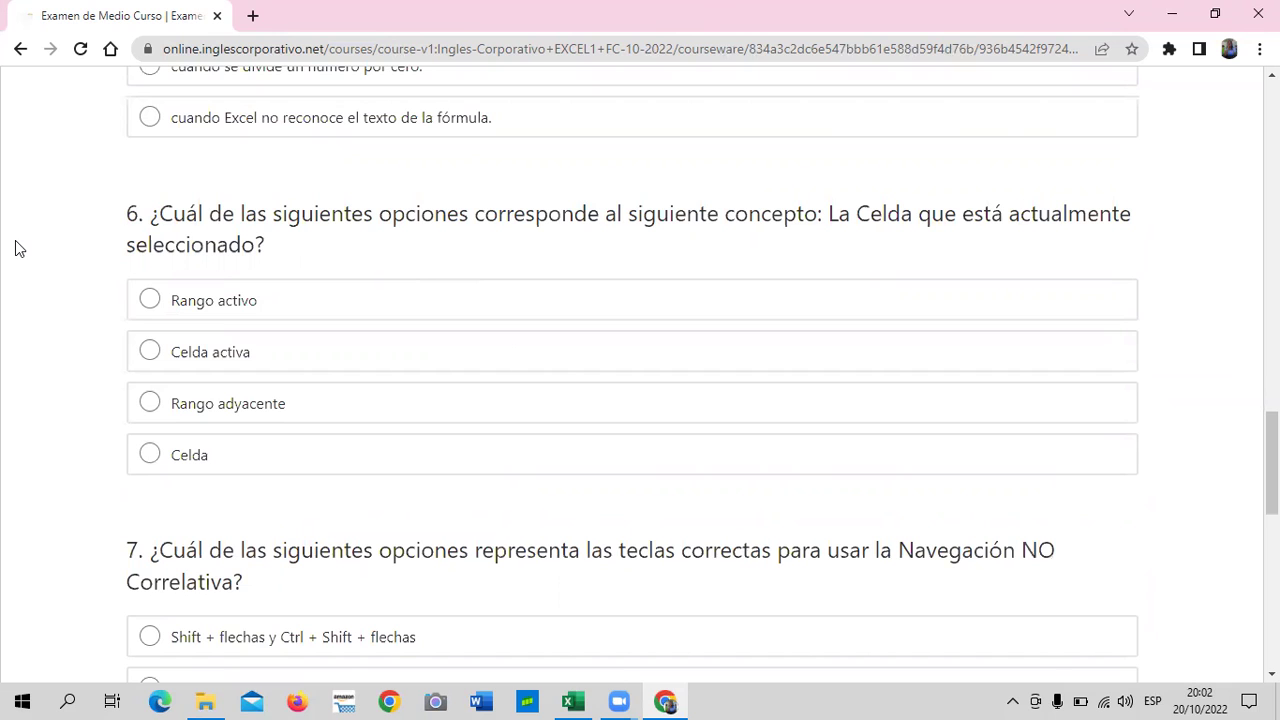
{"action": "left_click", "coordinate": [163, 354]}
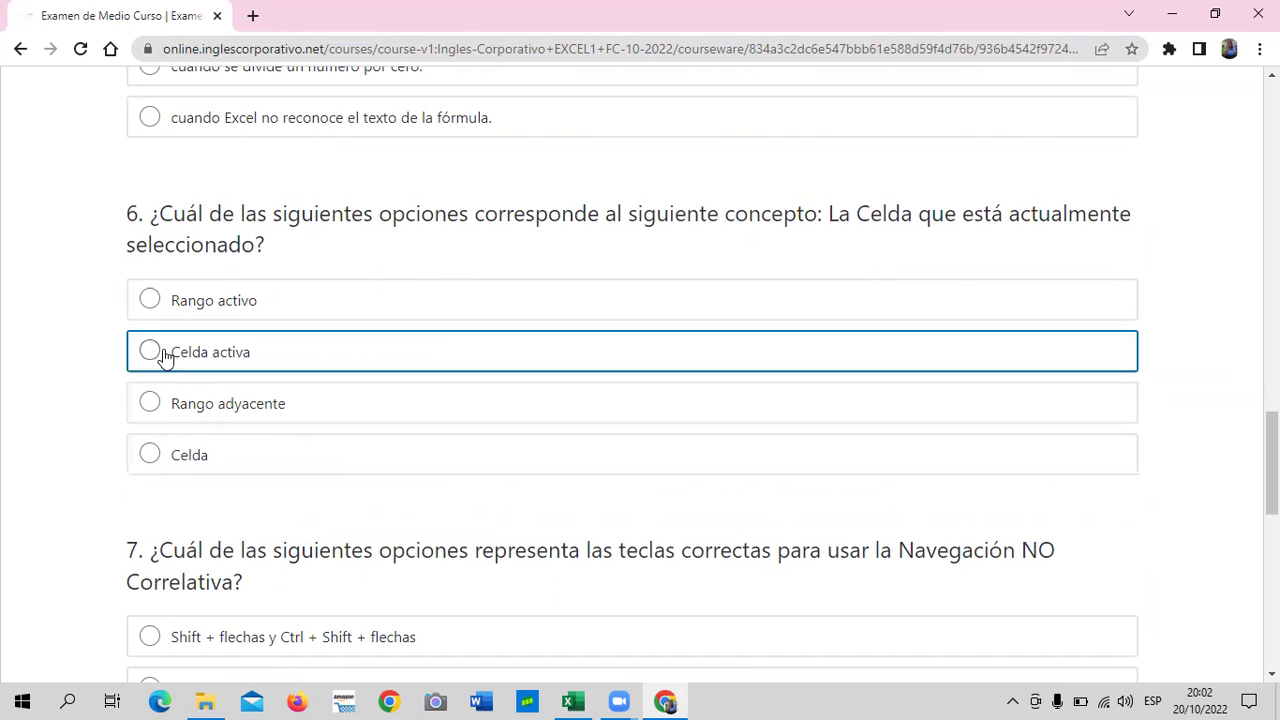
Answer question 7 with Ctrl + Click Izquierdo and question 8 with F4.
{"action": "scroll", "coordinate": [463, 520], "scroll_direction": "down", "scroll_amount": 2}
{"action": "scroll", "coordinate": [451, 517], "scroll_direction": "down", "scroll_amount": 2}
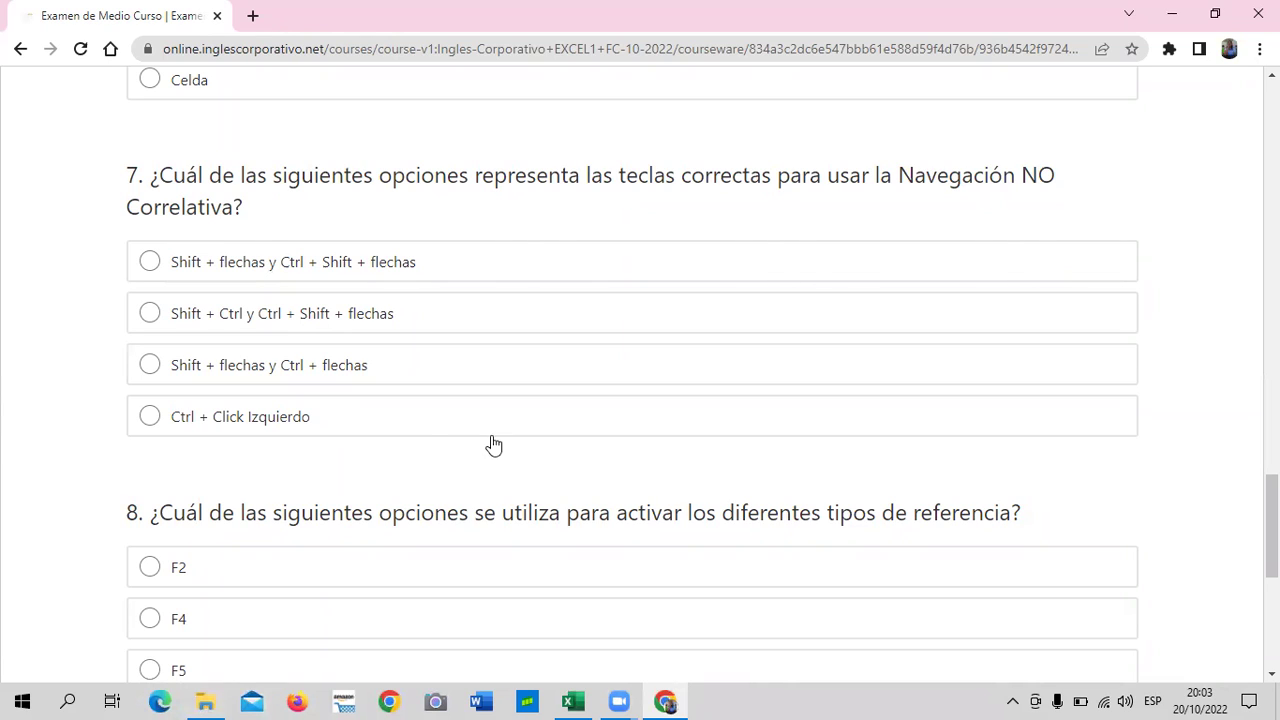
{"action": "left_click", "coordinate": [147, 419]}
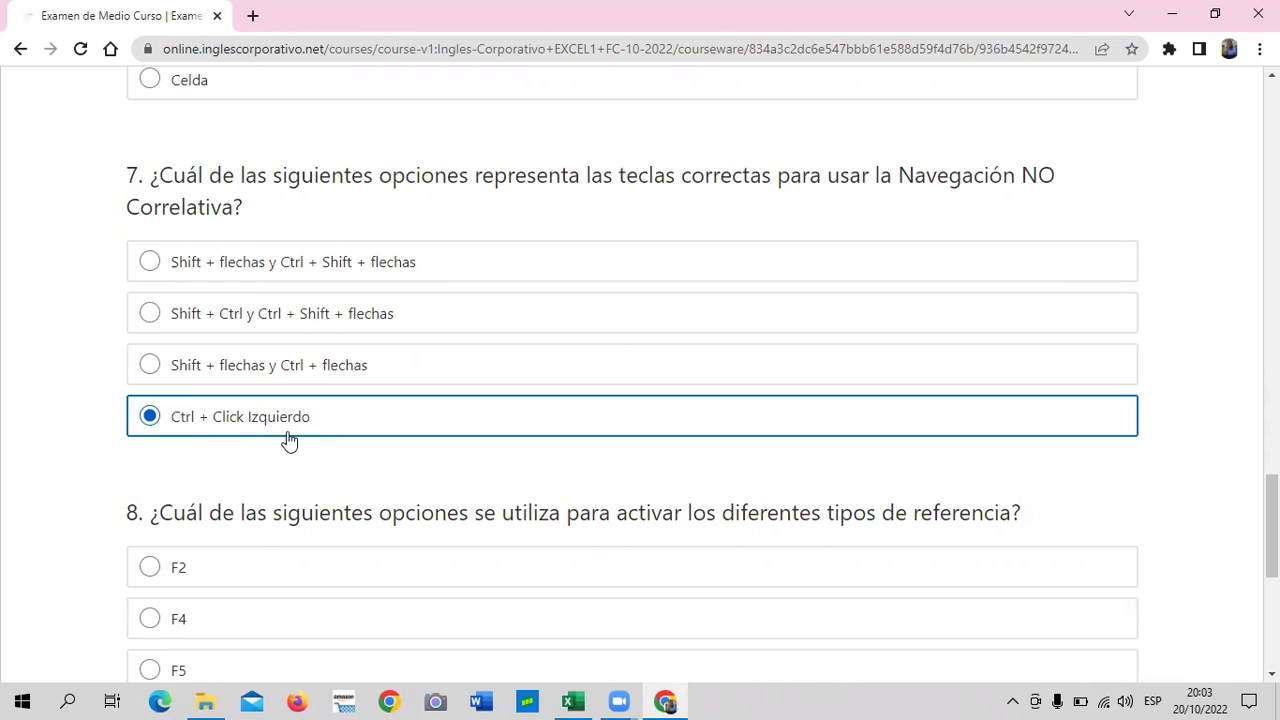
{"action": "scroll", "coordinate": [457, 480], "scroll_direction": "down", "scroll_amount": 2}
{"action": "scroll", "coordinate": [453, 482], "scroll_direction": "down", "scroll_amount": 1}
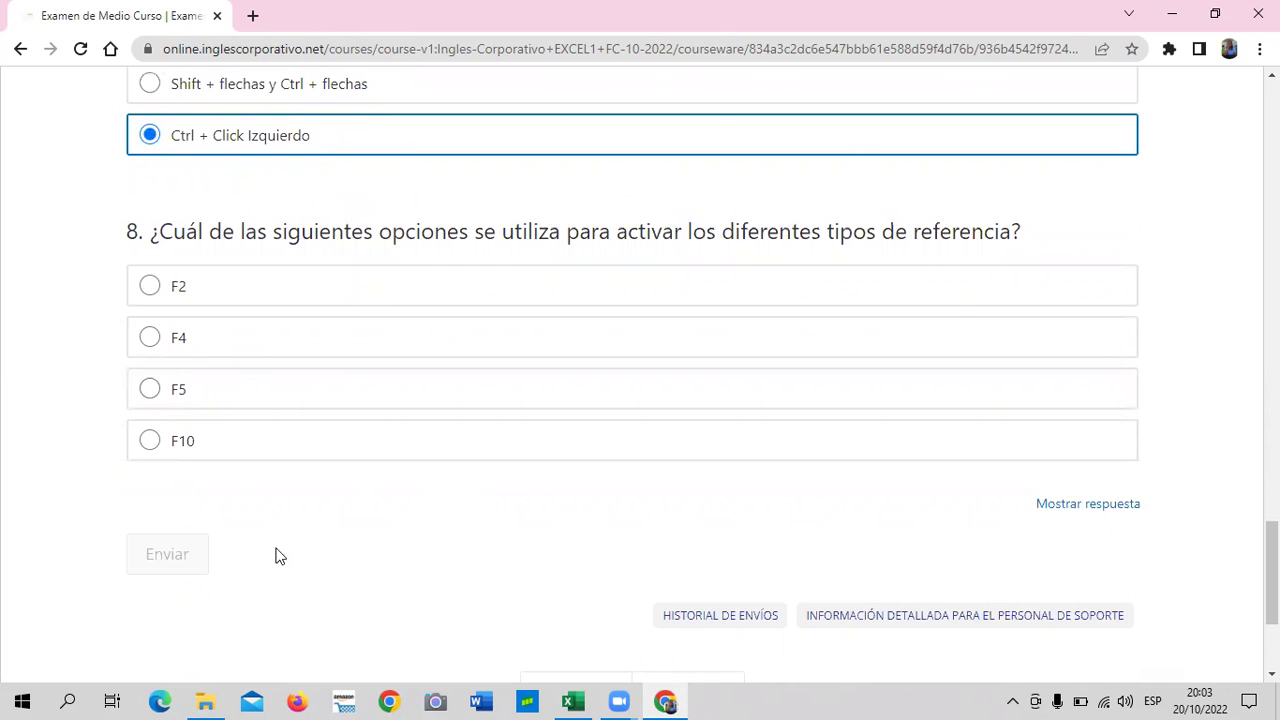
{"action": "left_click", "coordinate": [152, 338]}
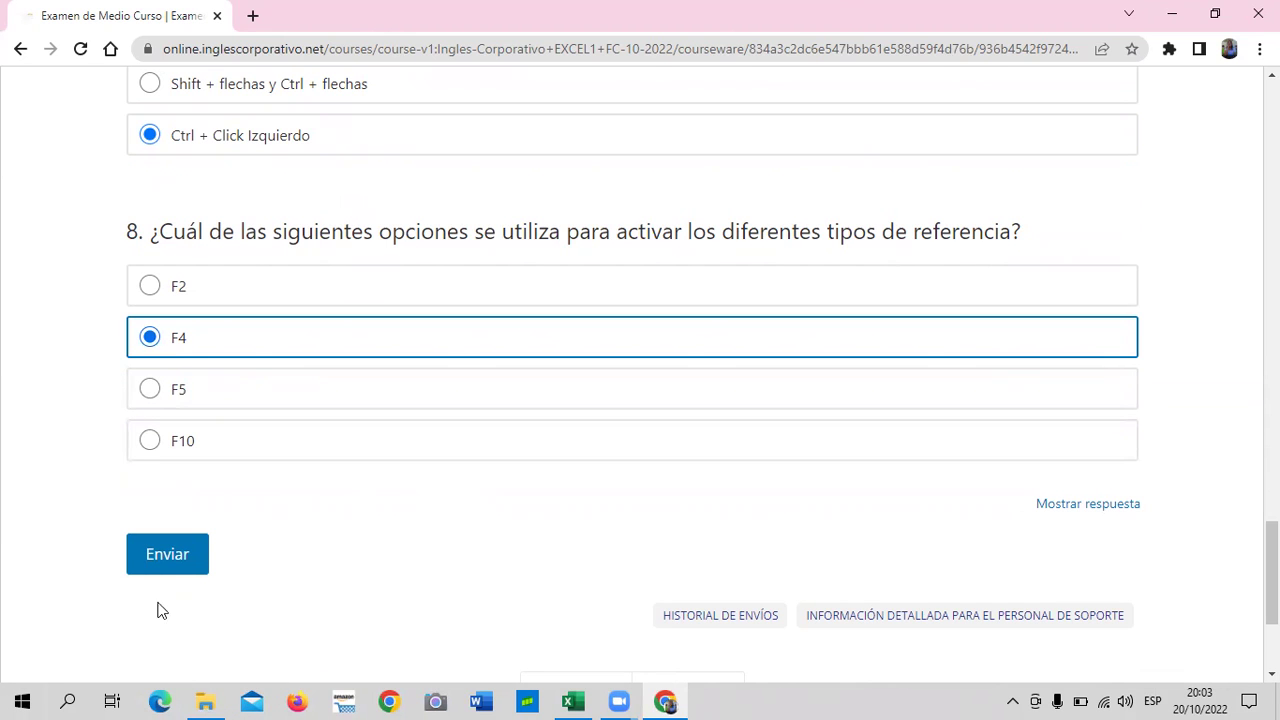
{"action": "scroll", "coordinate": [471, 512], "scroll_direction": "up", "scroll_amount": 3}
{"action": "scroll", "coordinate": [491, 500], "scroll_direction": "up", "scroll_amount": 3}
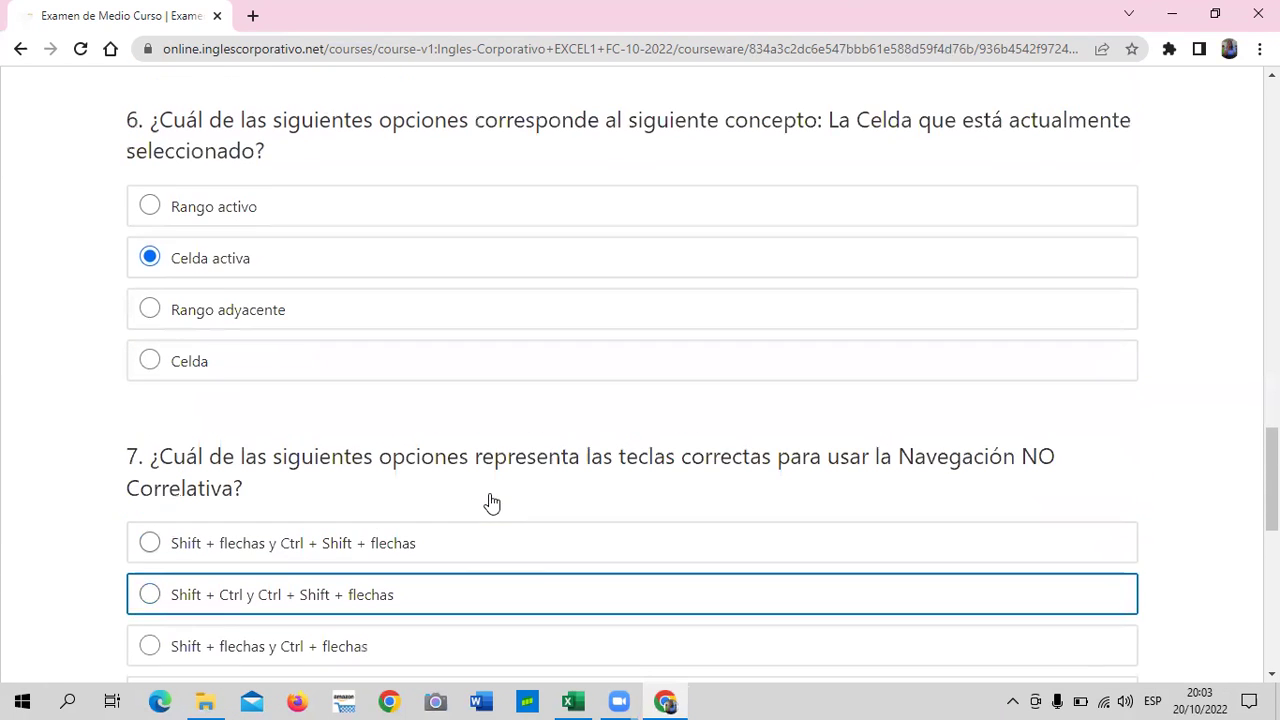